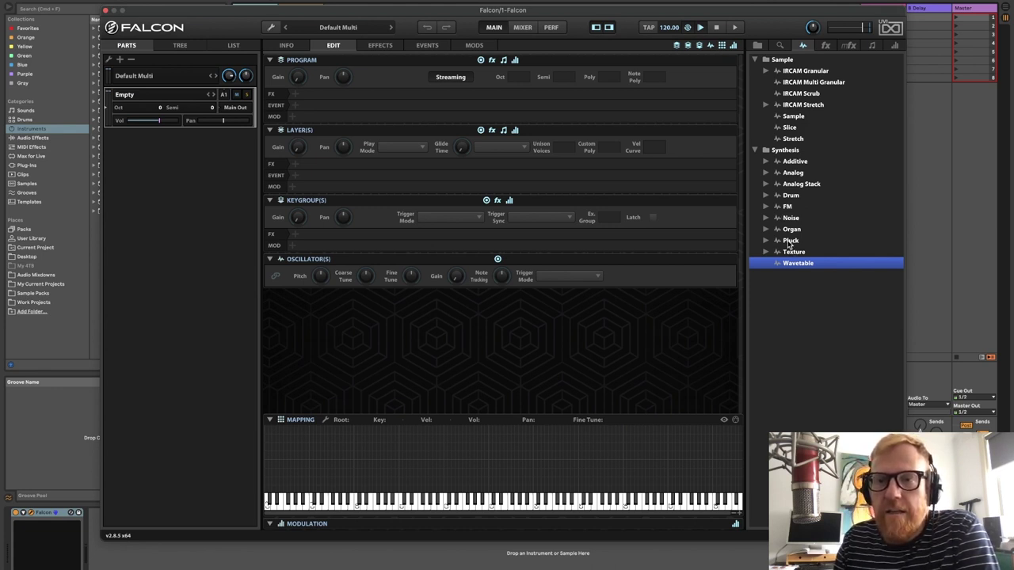
Load an Additive synthesis oscillator into the empty part as a new keygroup
left_click(790, 241)
left_click_drag(791, 164, 525, 428)
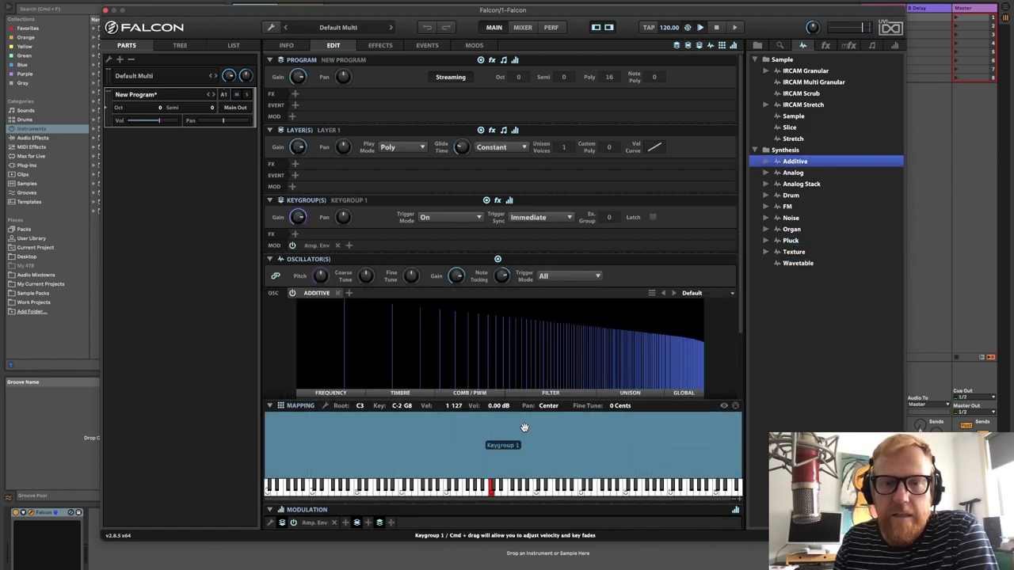
scroll(724, 339, "down", 3)
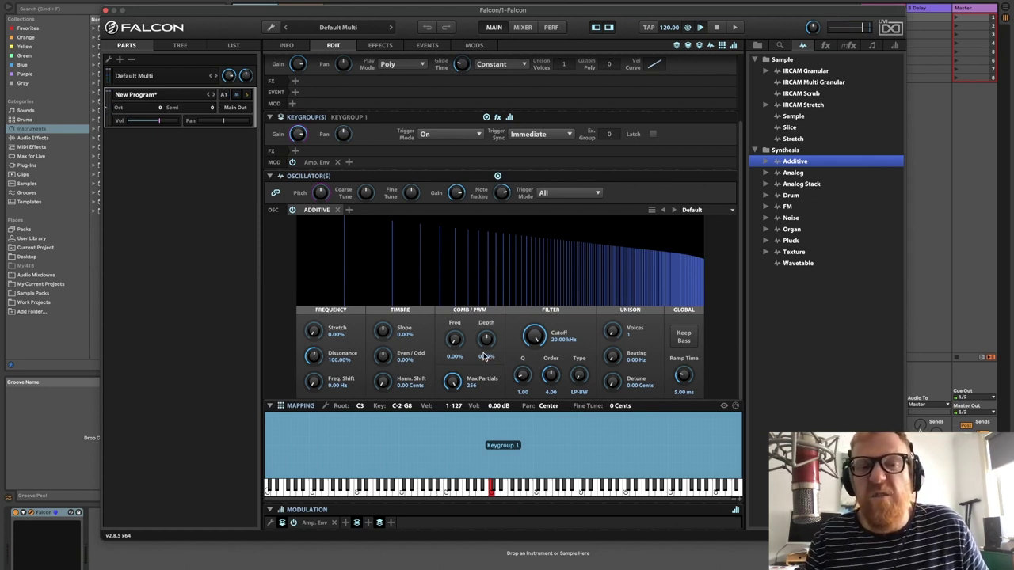
Add a Thorus modulation effect with the Bright and Large preset to the layer's effects
left_click(295, 150)
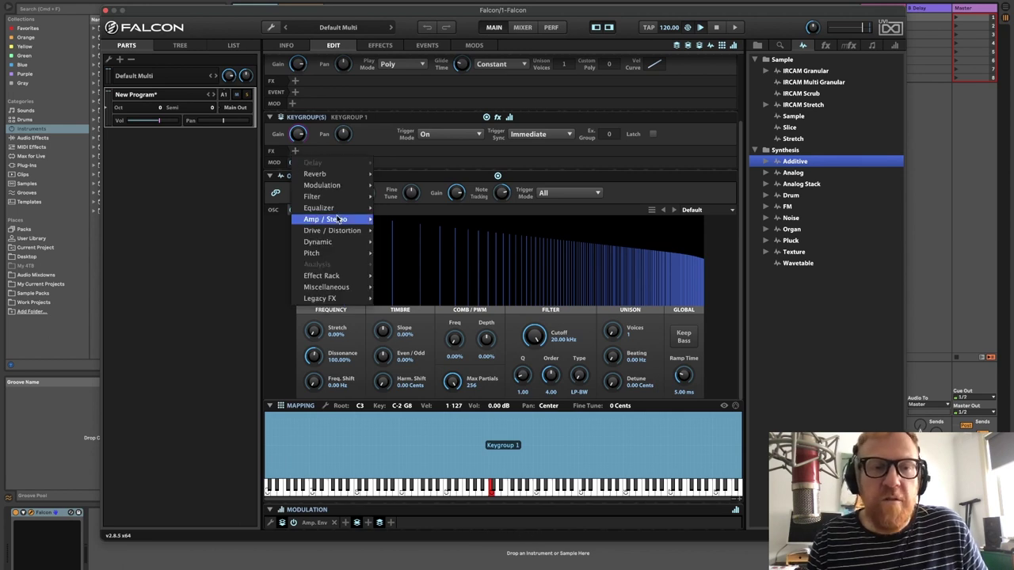
mouse_move(357, 191)
mouse_move(420, 241)
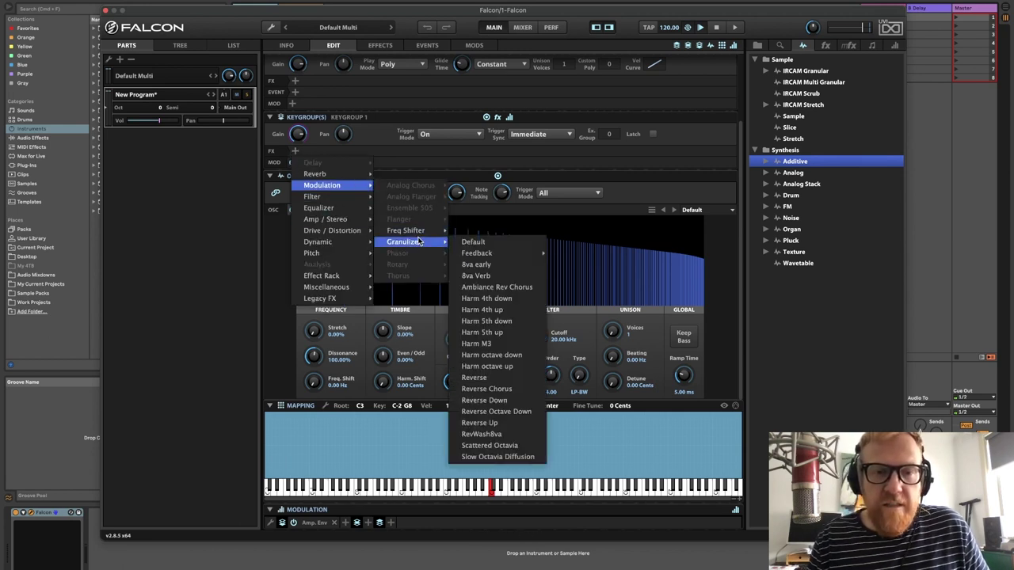
left_click(295, 81)
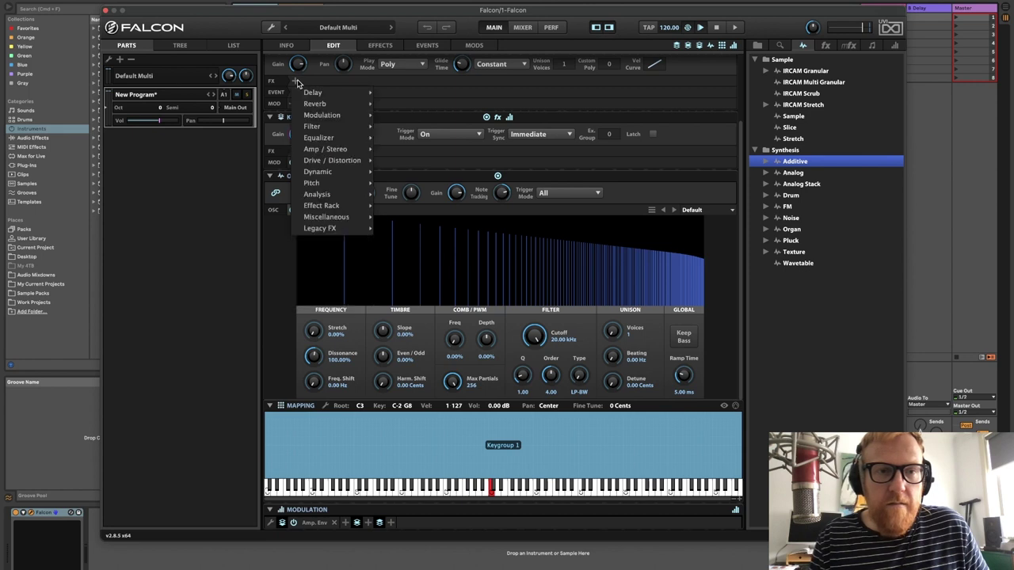
mouse_move(356, 119)
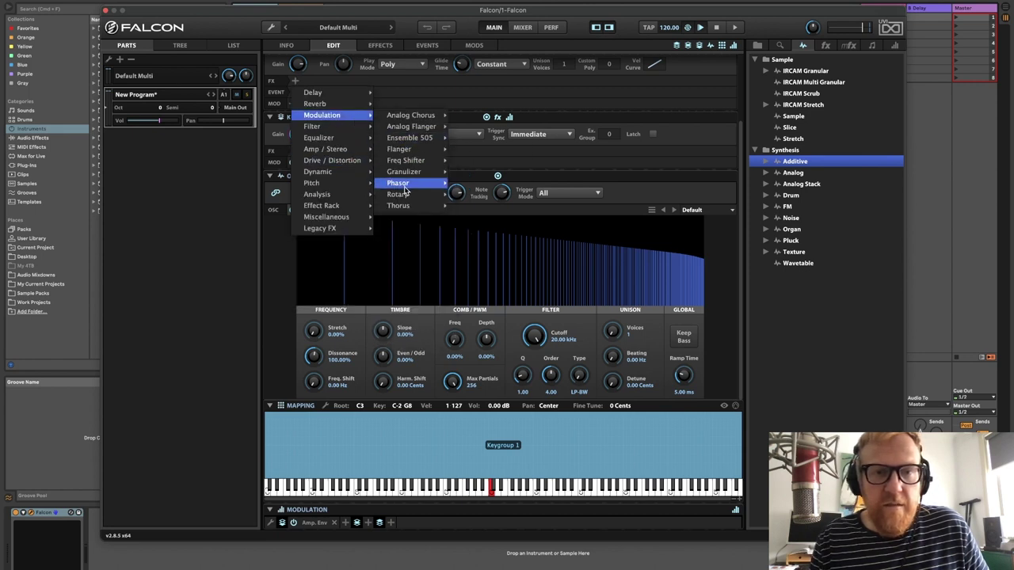
mouse_move(432, 206)
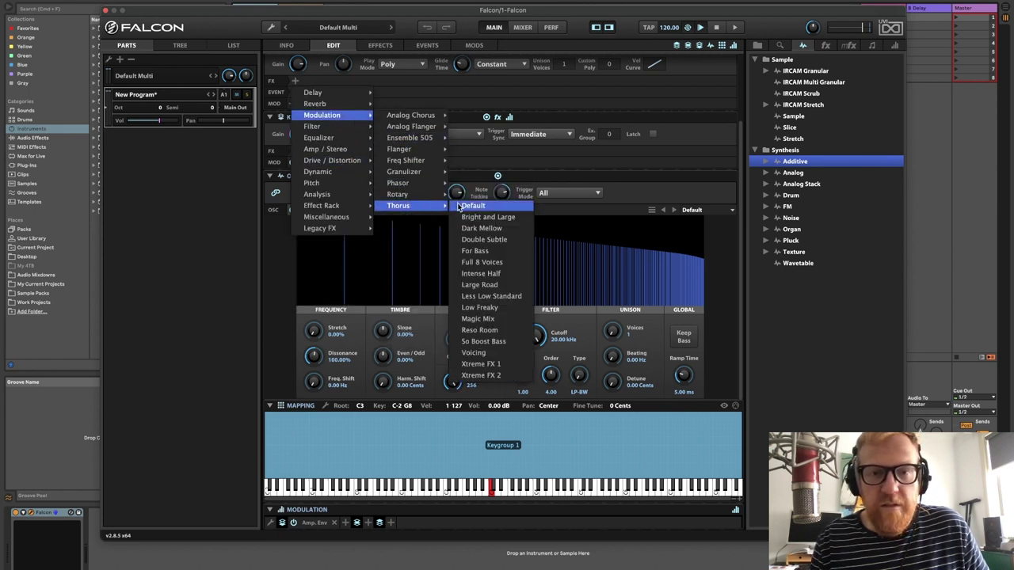
left_click(483, 217)
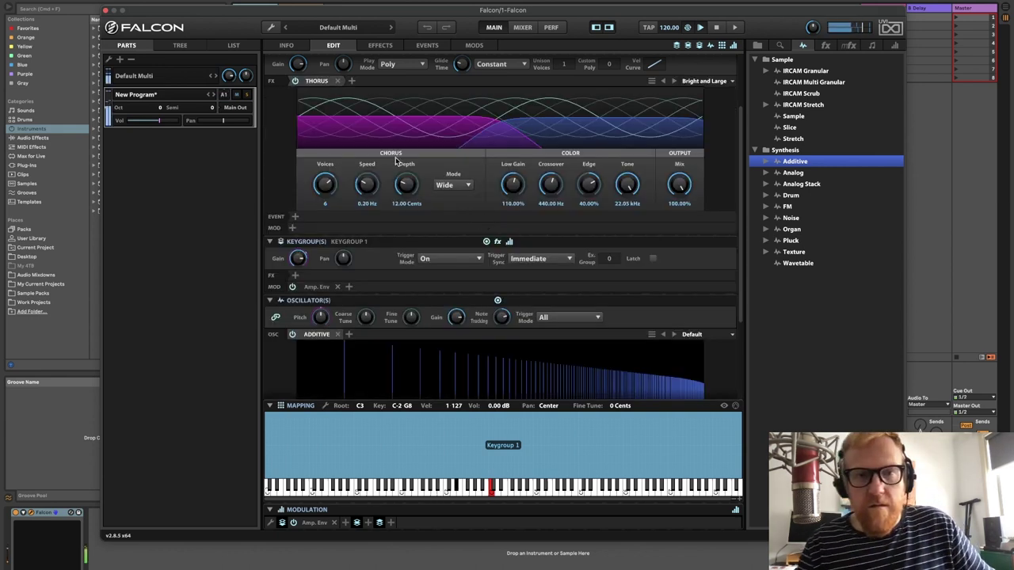
Try the Thorus chorus at 24.12 cents depth and 0.70 Hz speed, and remove the effect from the layer
left_click_drag(406, 184, 405, 148)
left_click_drag(365, 193, 365, 148)
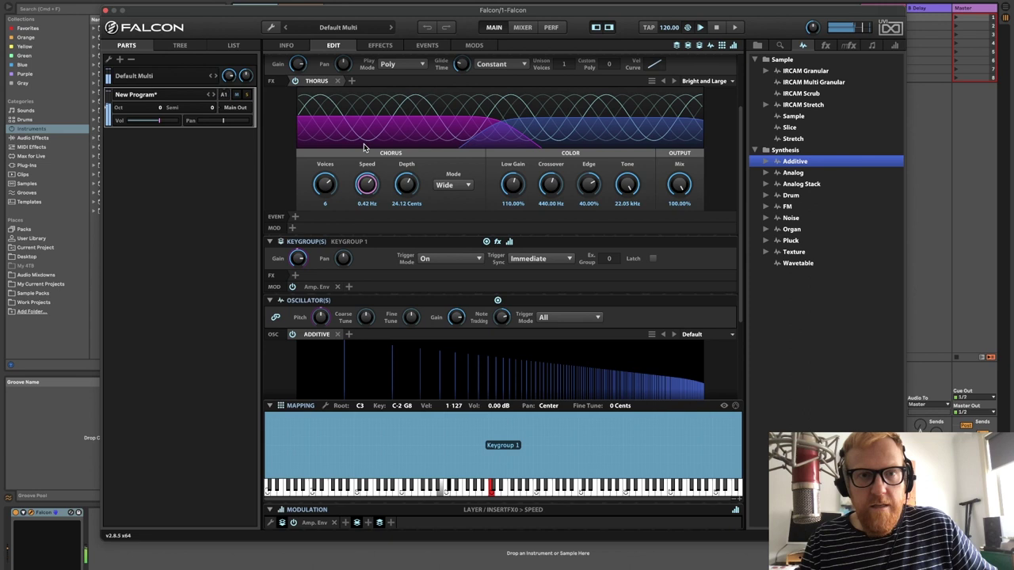
mouse_move(363, 144)
left_mouse_down()
mouse_move(366, 215)
mouse_move(359, 174)
mouse_move(383, 224)
mouse_move(374, 159)
left_mouse_up()
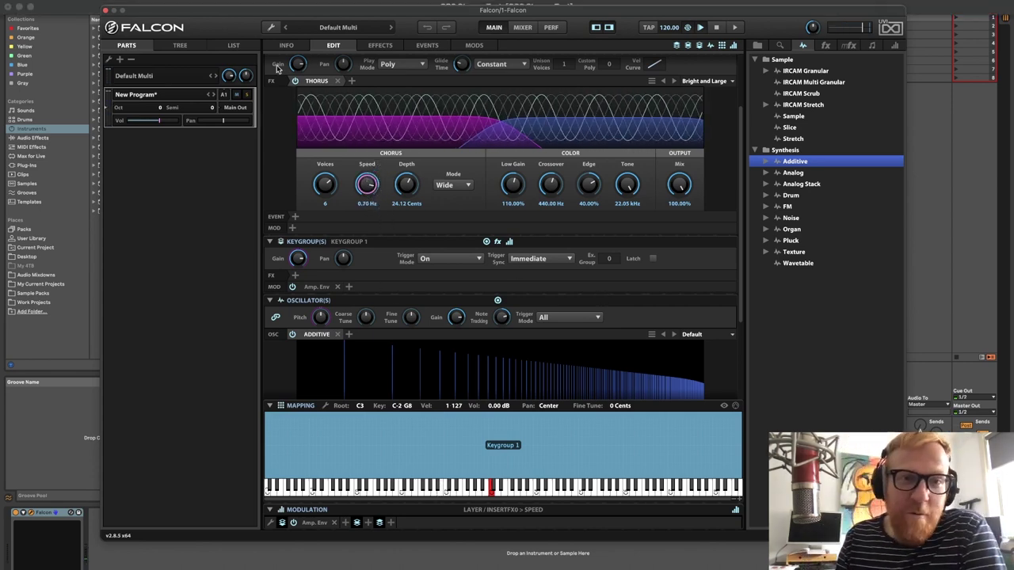
left_click(336, 82)
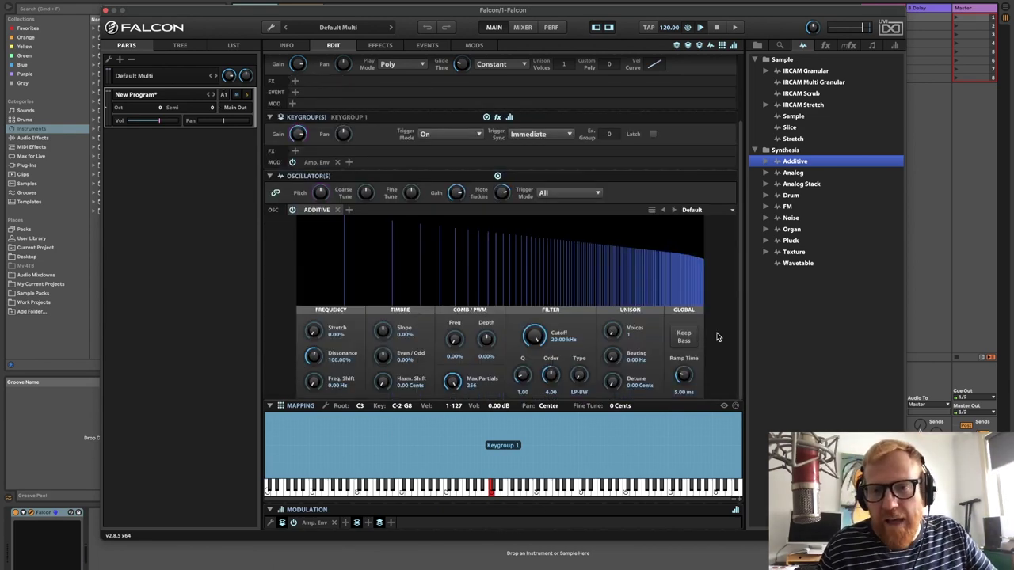
Set the oscillator's comb frequency to 18.45%, comb depth to 100% and max partials to 7, with the filter cutoff at 20 kHz
left_click_drag(535, 337, 551, 436)
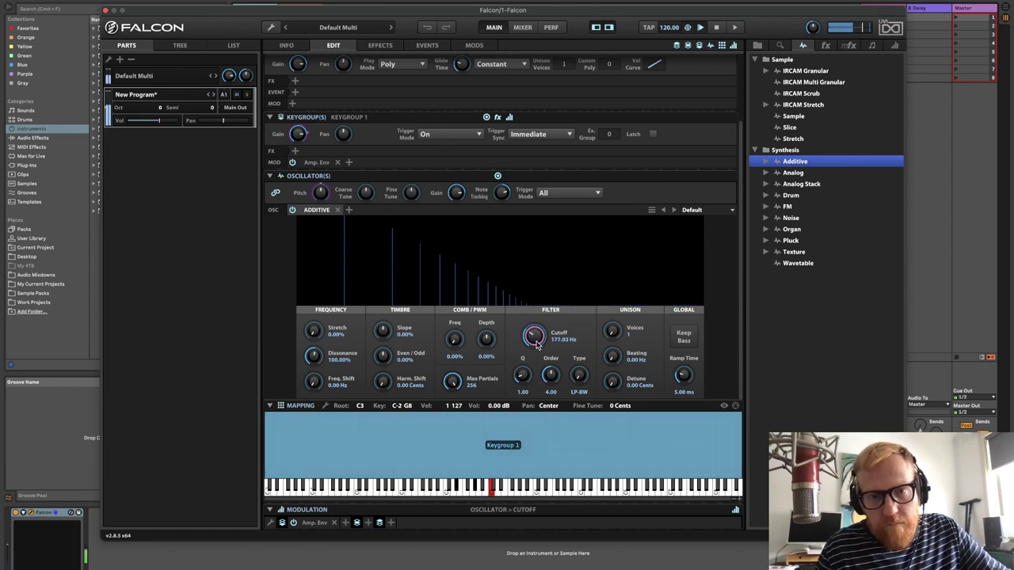
left_click_drag(540, 346, 534, 297)
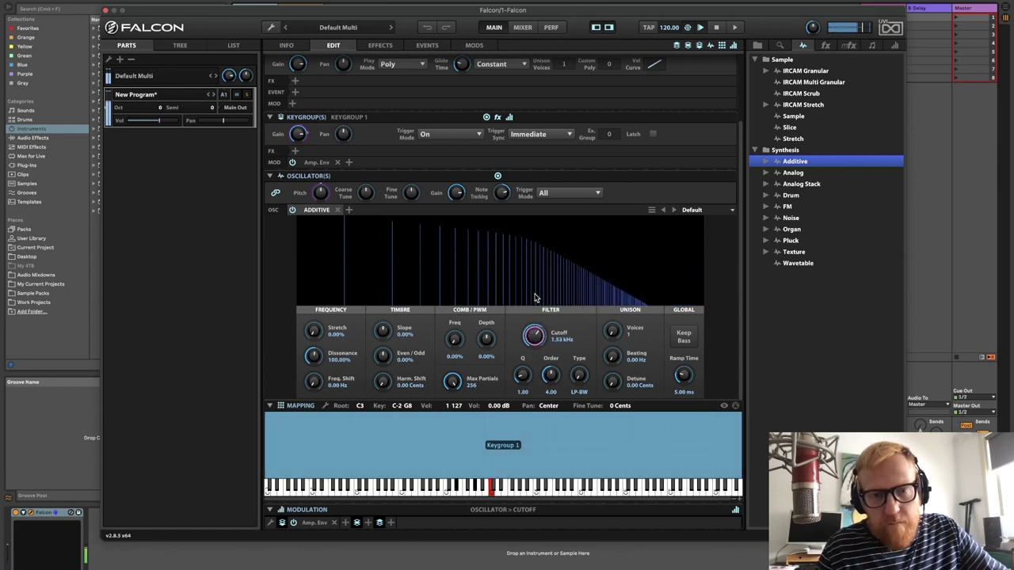
left_click_drag(454, 340, 491, 295)
left_click_drag(534, 336, 528, 277)
left_click_drag(492, 338, 461, 433)
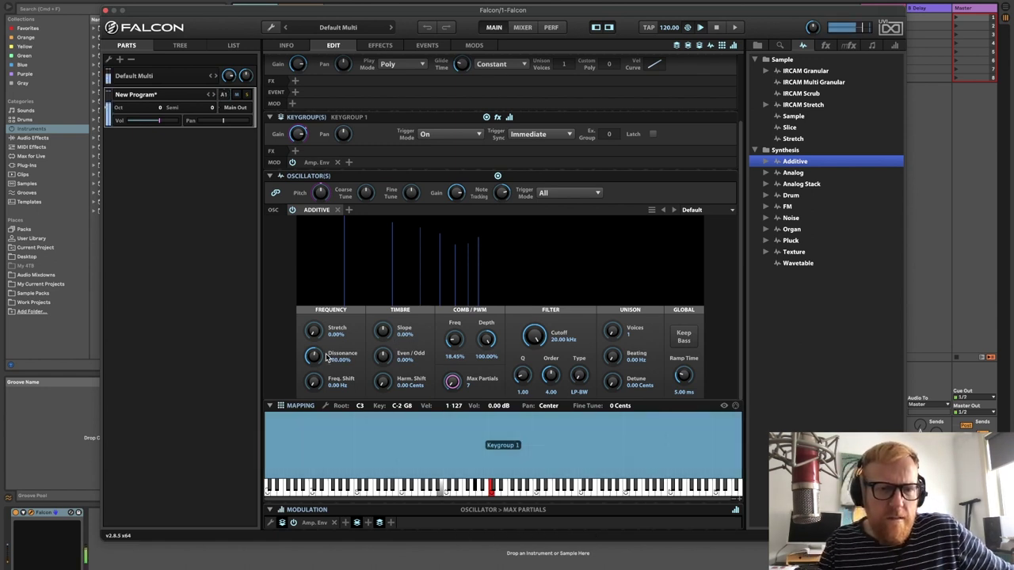
Raise the additive oscillator's max partials to 88 and its frequency stretch to 56.97%
left_click_drag(314, 331, 316, 296)
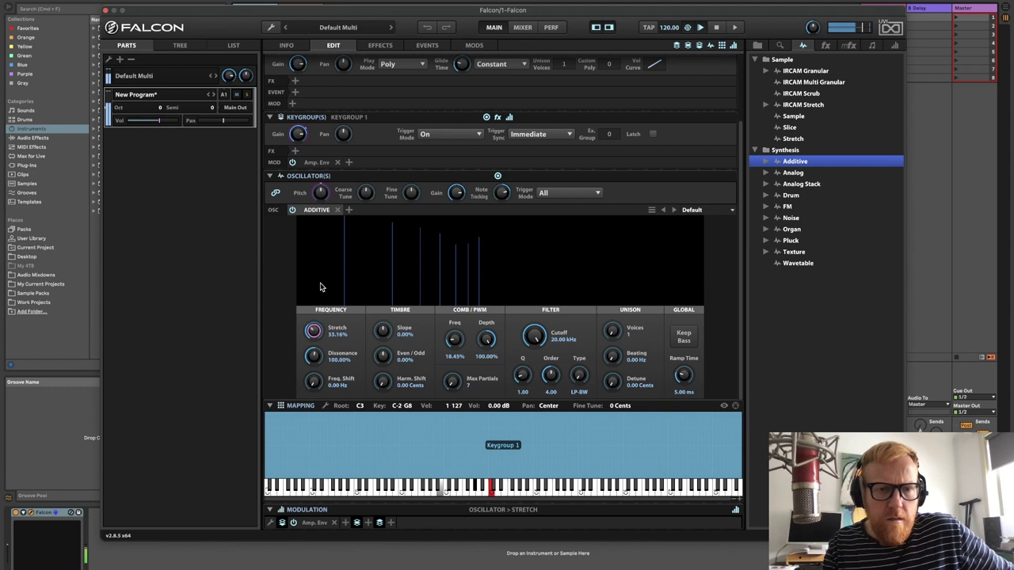
left_click_drag(448, 382, 457, 336)
left_click_drag(314, 331, 316, 294)
Try a different dissonance amount on the oscillator and restore it to 100%
left_click_drag(320, 337, 318, 360)
type("100")
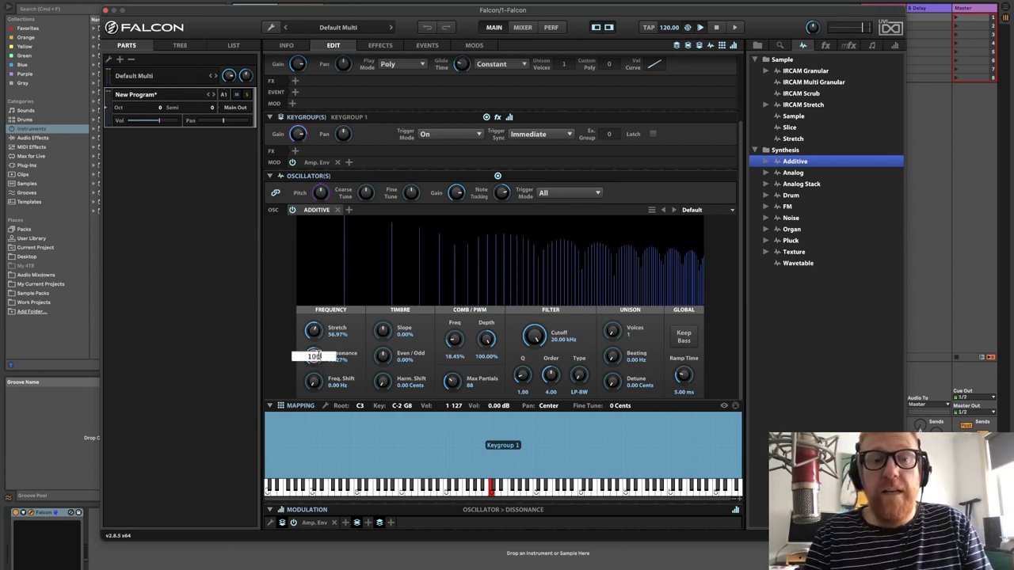
key("Return")
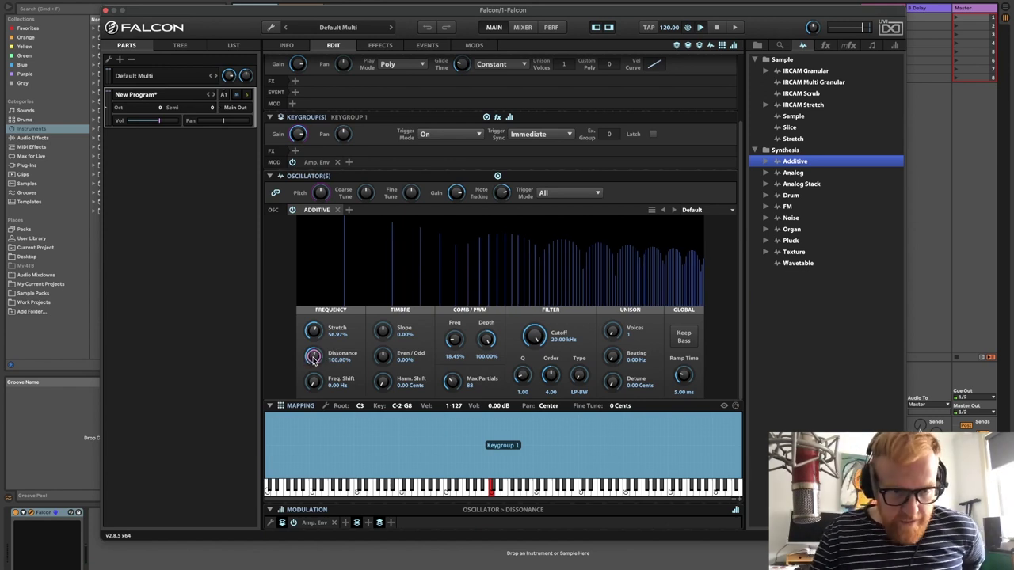
Modulate the dissonance with a new keygroup Attack Decay envelope and set its attack to 0%
right_click(314, 358)
mouse_move(364, 267)
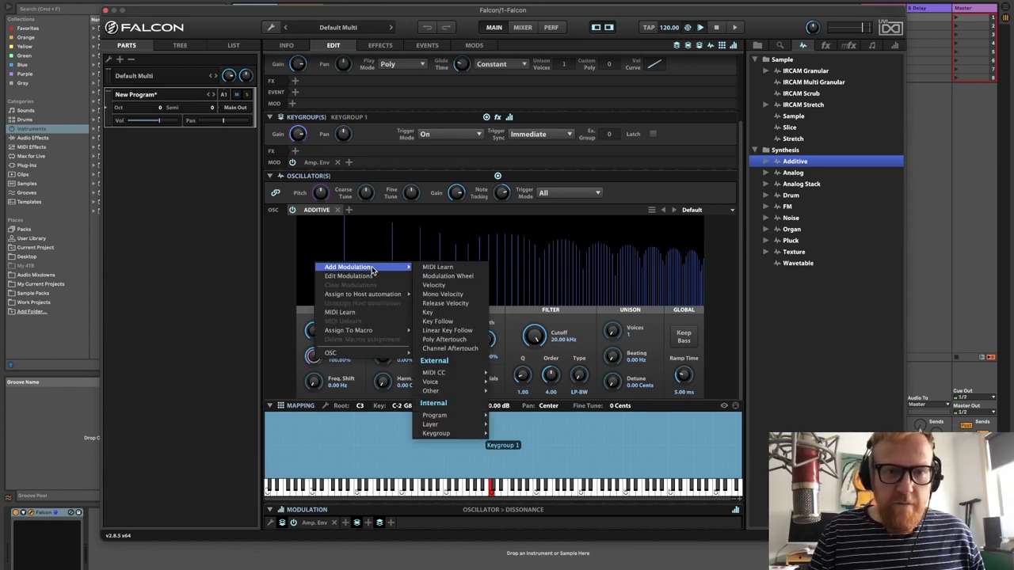
mouse_move(448, 433)
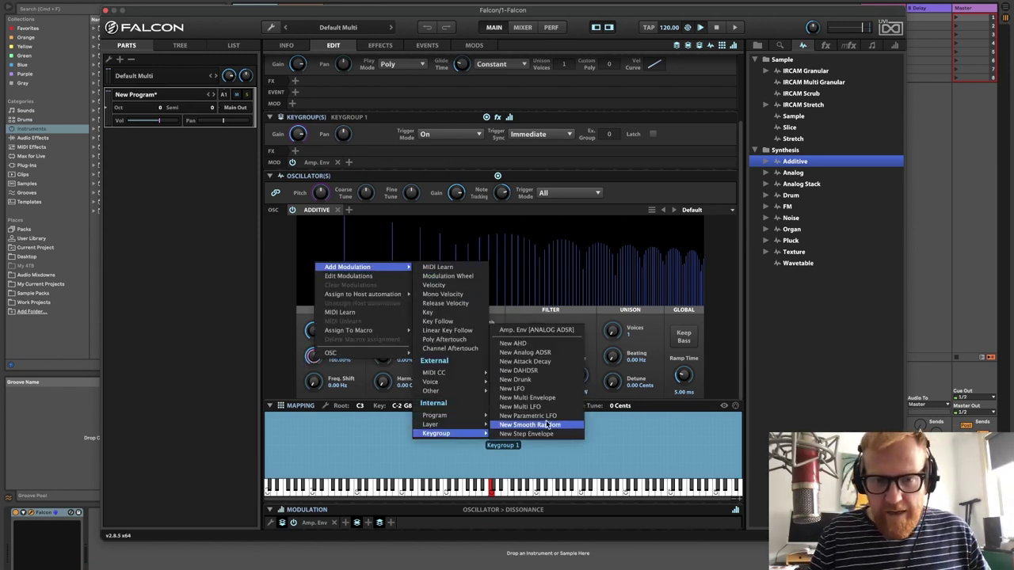
left_click(558, 363)
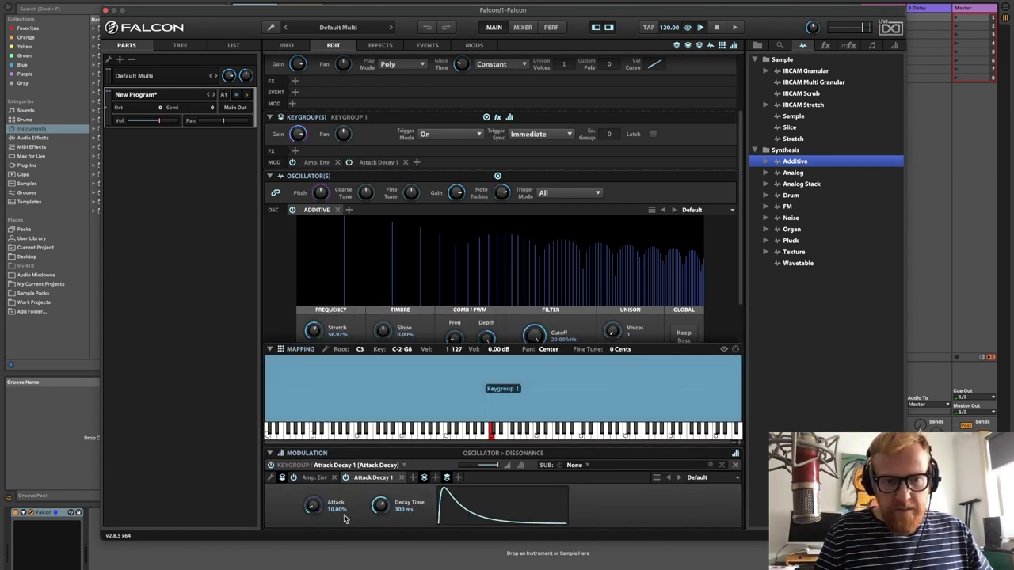
left_click_drag(315, 512, 316, 526)
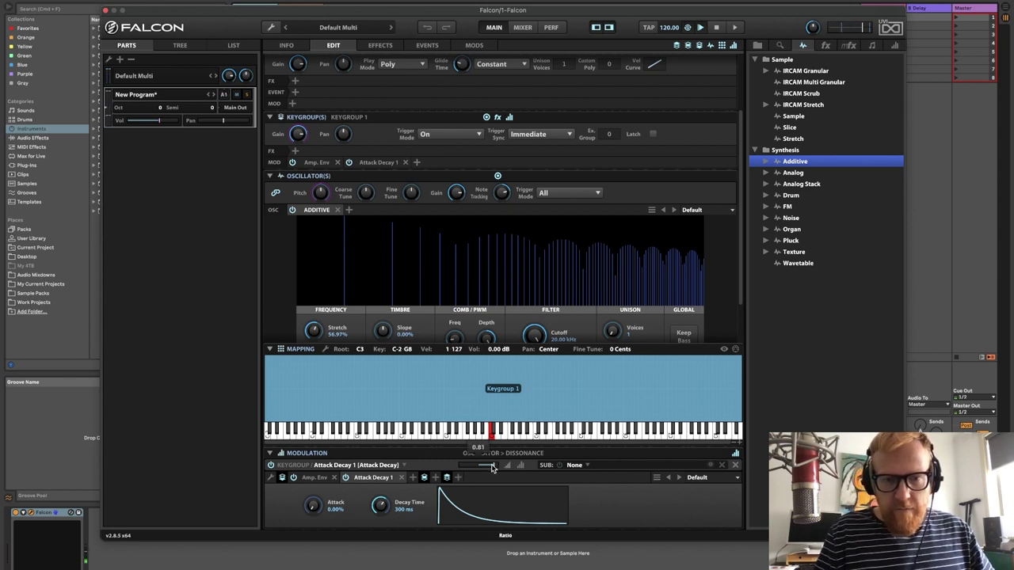
Try a 1.44 s decay time on the envelope with a negative dissonance modulation ratio
scroll(269, 287, "down", 3)
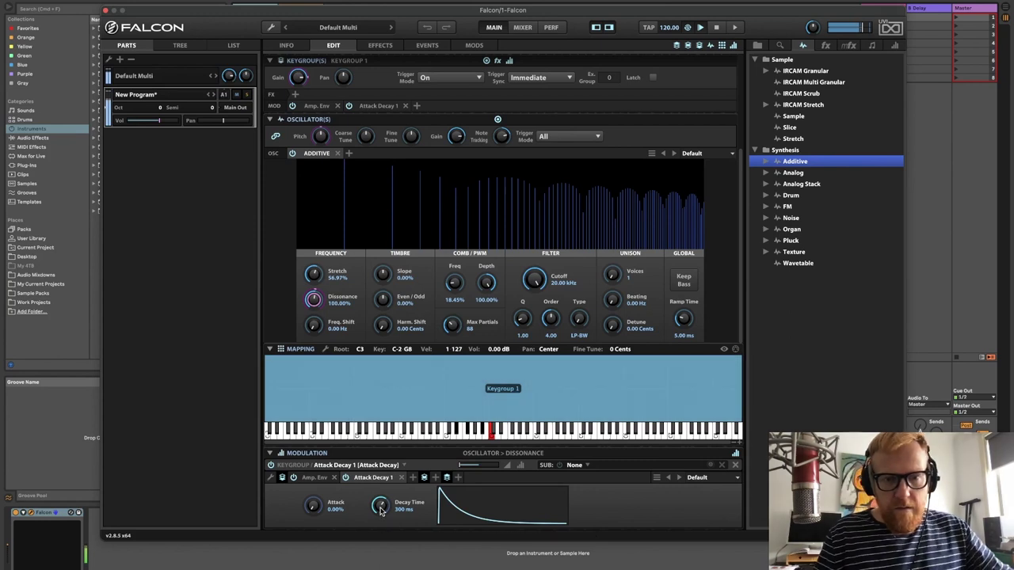
left_click_drag(381, 507, 382, 484)
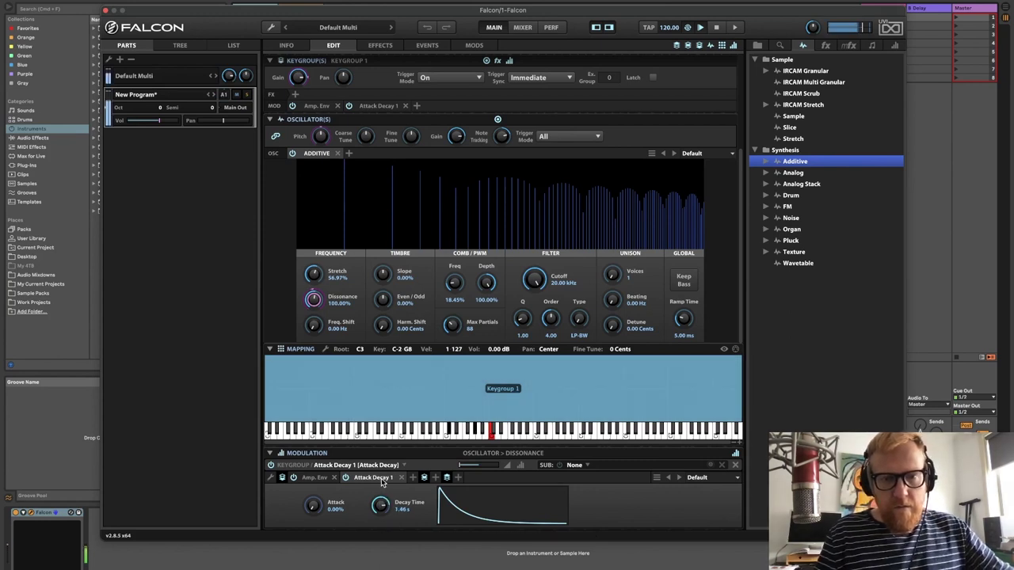
left_click_drag(469, 466, 471, 467)
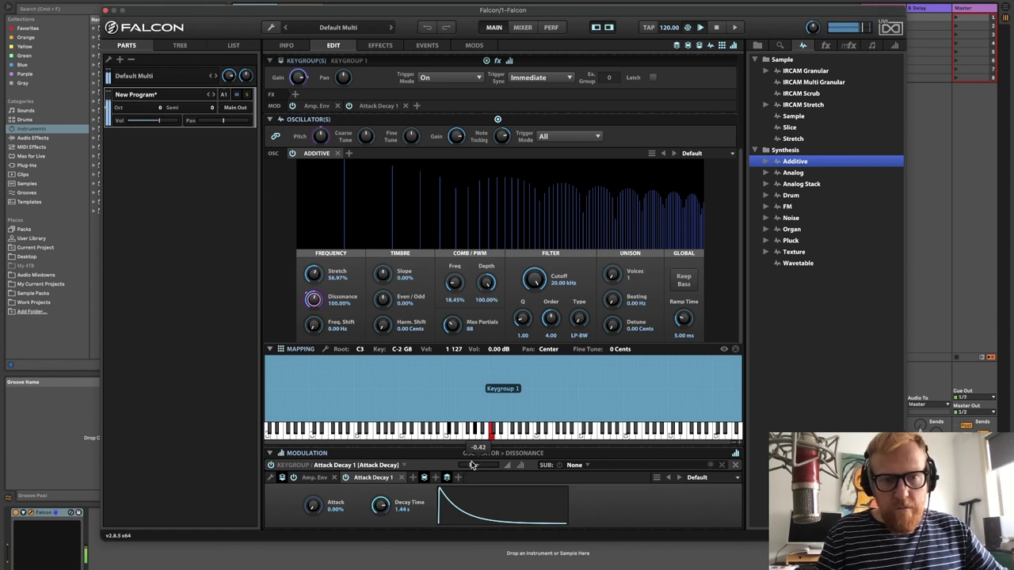
left_click_drag(473, 465, 473, 465)
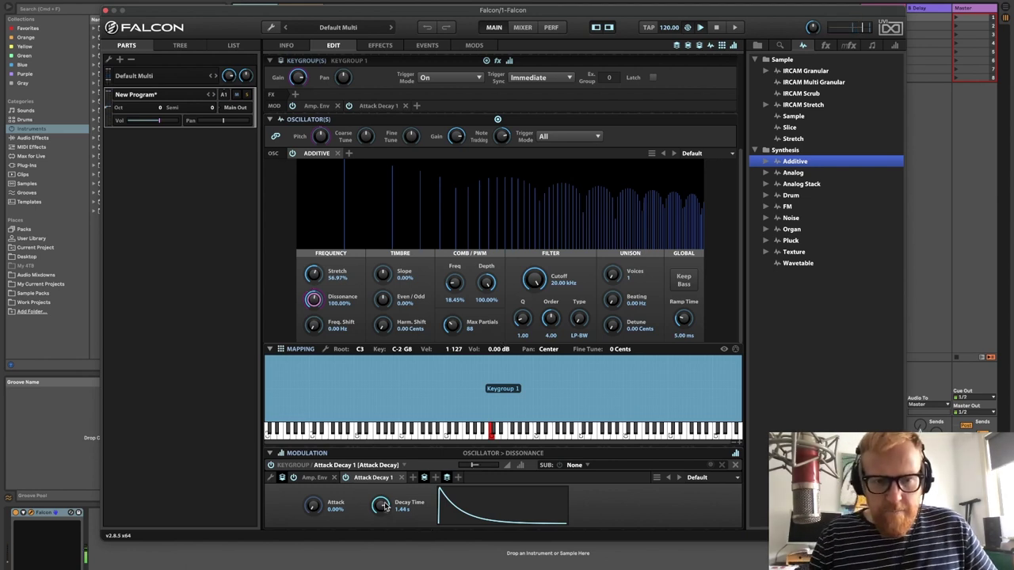
Shorten the envelope's decay time to 76.3 ms and fine-tune the dissonance modulation ratio to a slightly negative amount
left_click_drag(380, 505, 381, 540)
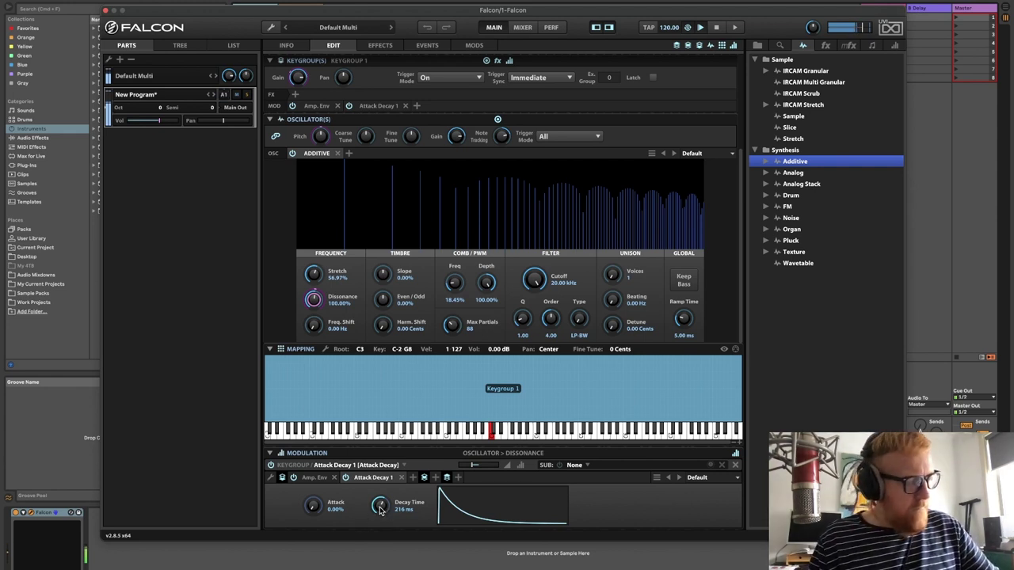
mouse_move(473, 466)
left_click_drag(471, 467, 475, 468)
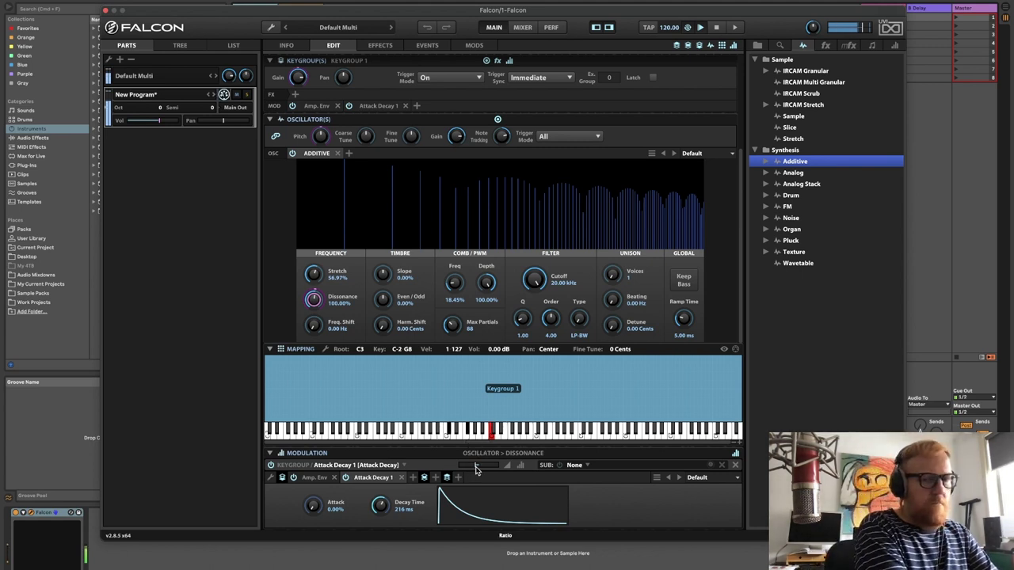
left_click_drag(380, 506, 386, 535)
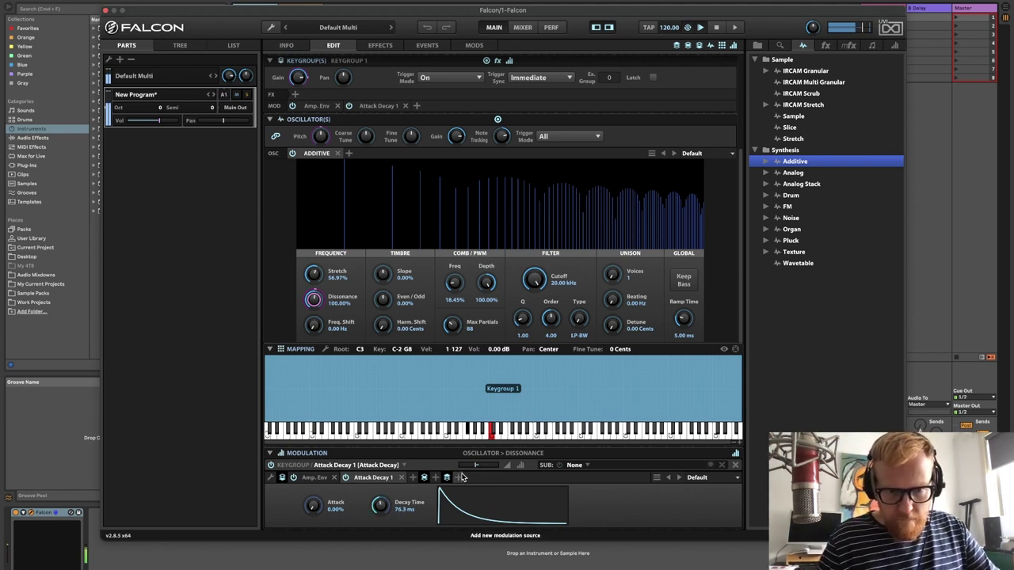
mouse_move(461, 470)
left_mouse_down()
mouse_move(474, 469)
mouse_move(458, 470)
left_mouse_up()
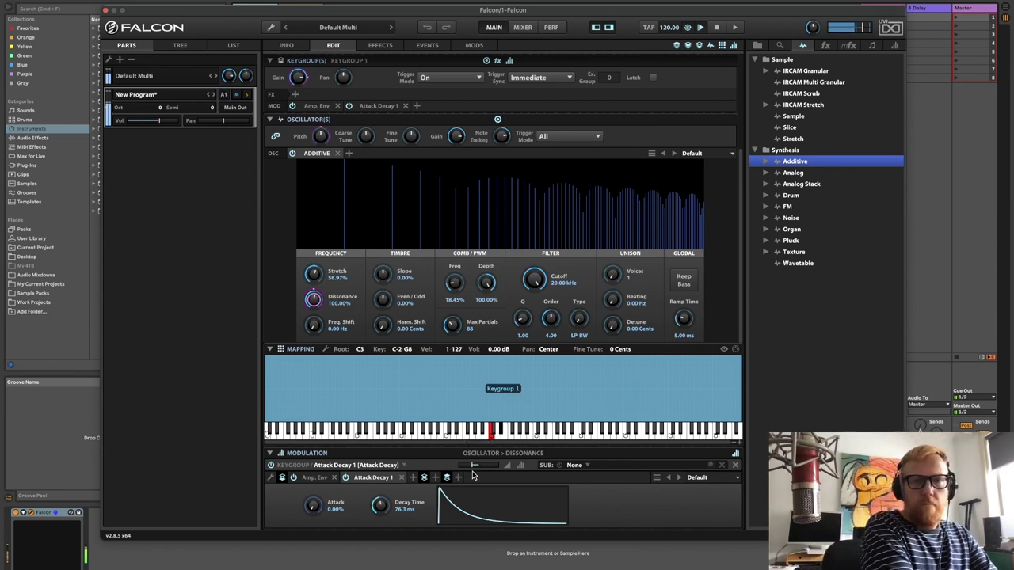
Set the oscillator's frequency shift to 4.19 Hz and modulate it with a new keygroup LFO
left_click_drag(338, 339, 317, 336)
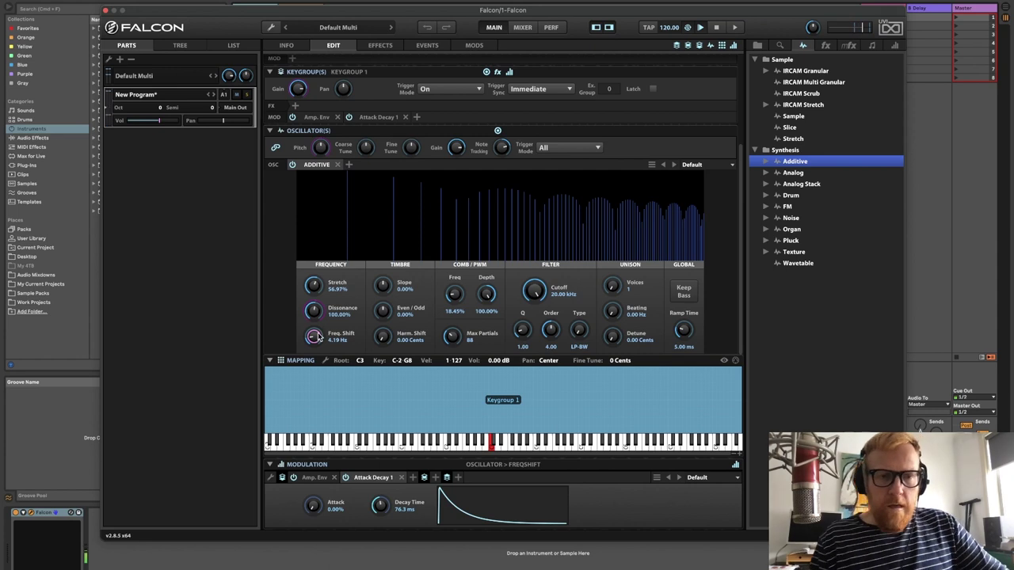
right_click(315, 337)
mouse_move(349, 246)
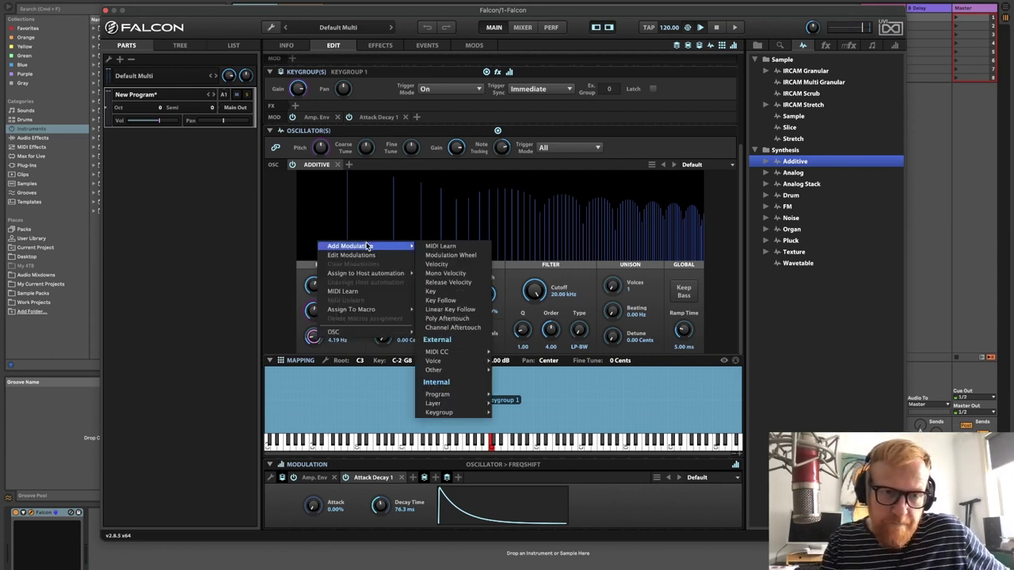
mouse_move(448, 412)
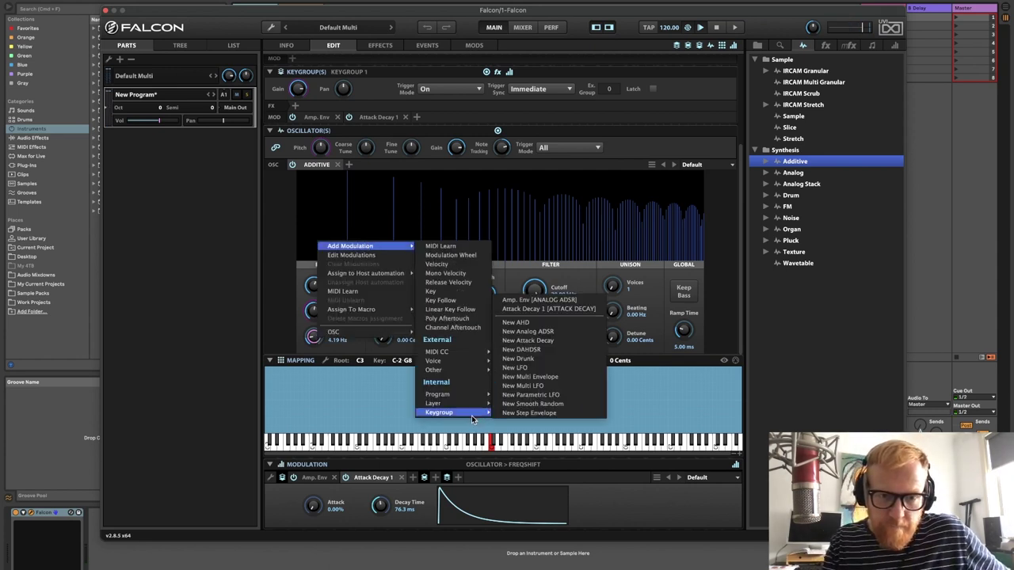
left_click(555, 366)
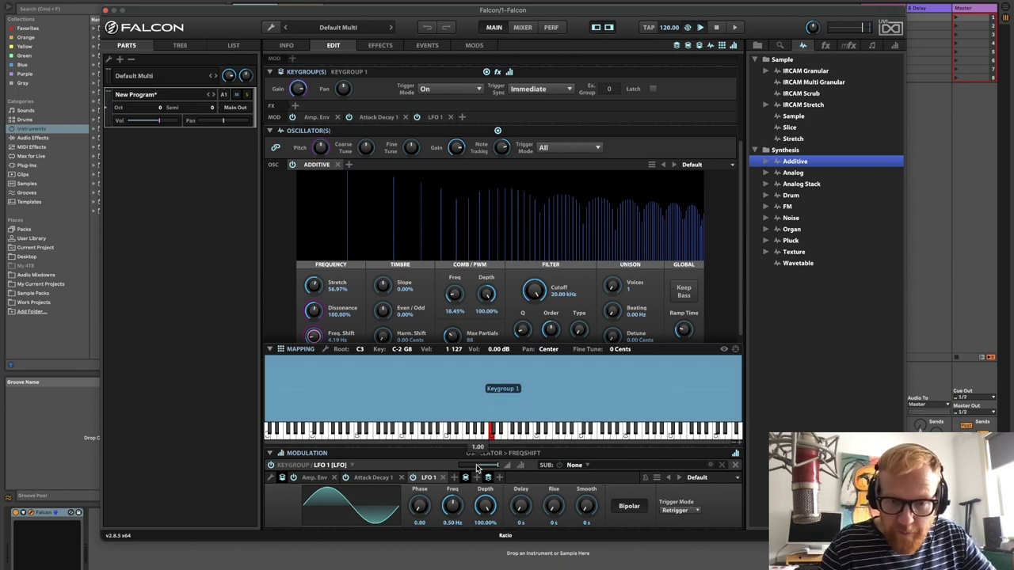
Reduce the LFO's depth to 7.30% and raise the oscillator's frequency shift to about 6.61 Hz
scroll(489, 507, "down", 2)
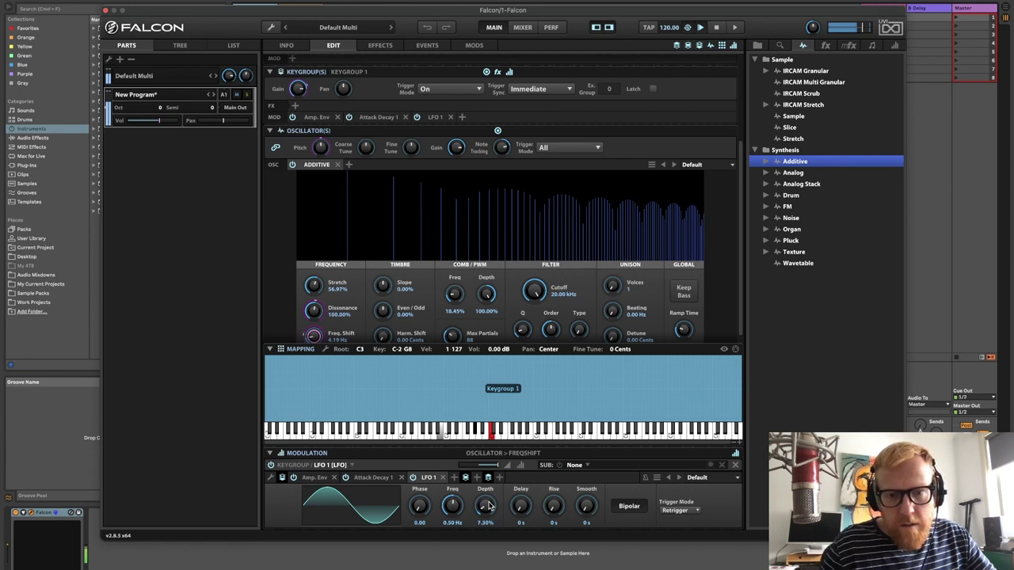
scroll(313, 335, "up", 3)
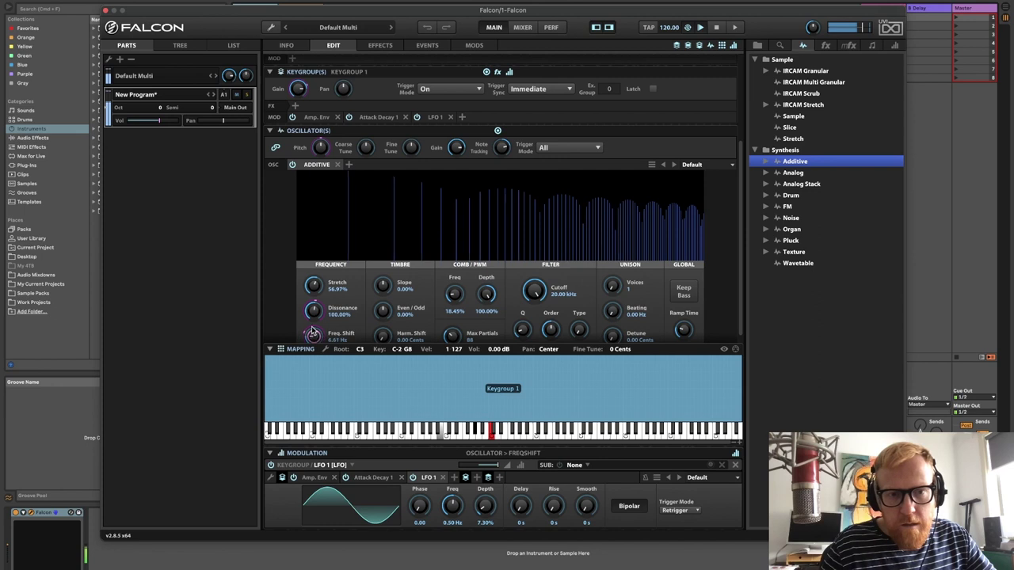
Lower the frequency shift to 5.07 Hz and set LFO 1 to 0.16 Hz, 2.57% depth and 119 ms delay
scroll(313, 335, "down", 1)
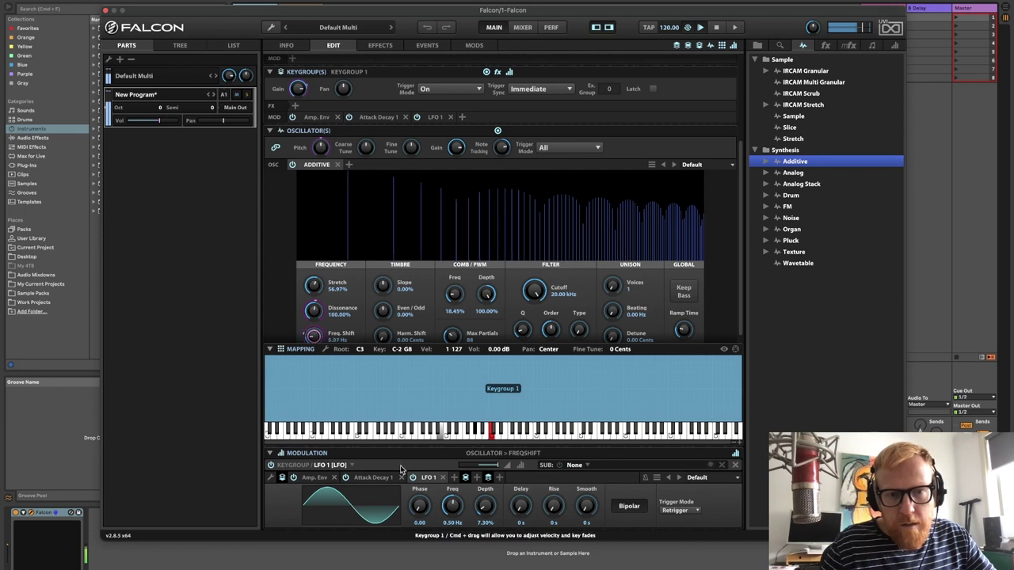
left_click_drag(458, 511, 455, 537)
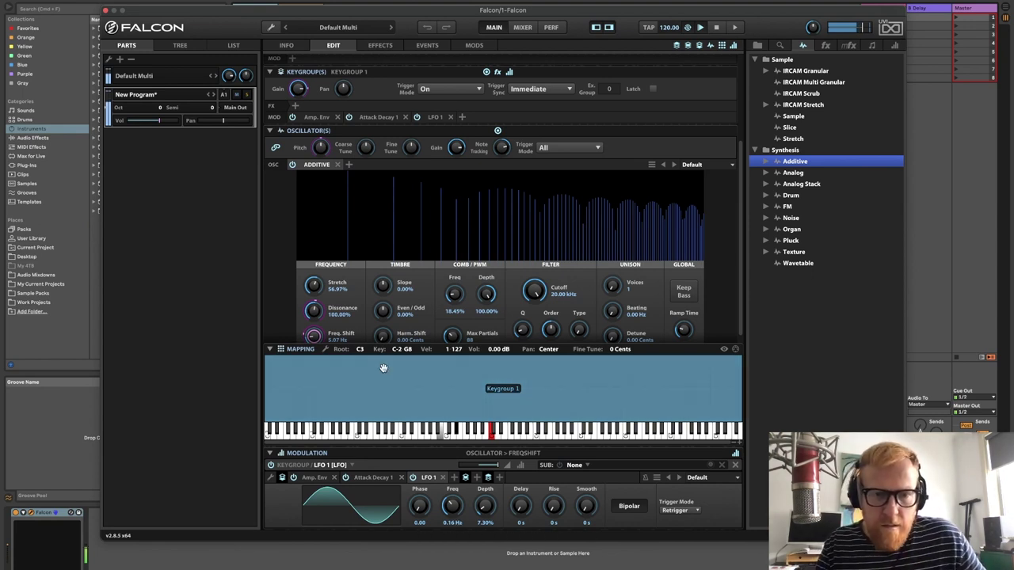
left_click_drag(480, 512, 484, 518)
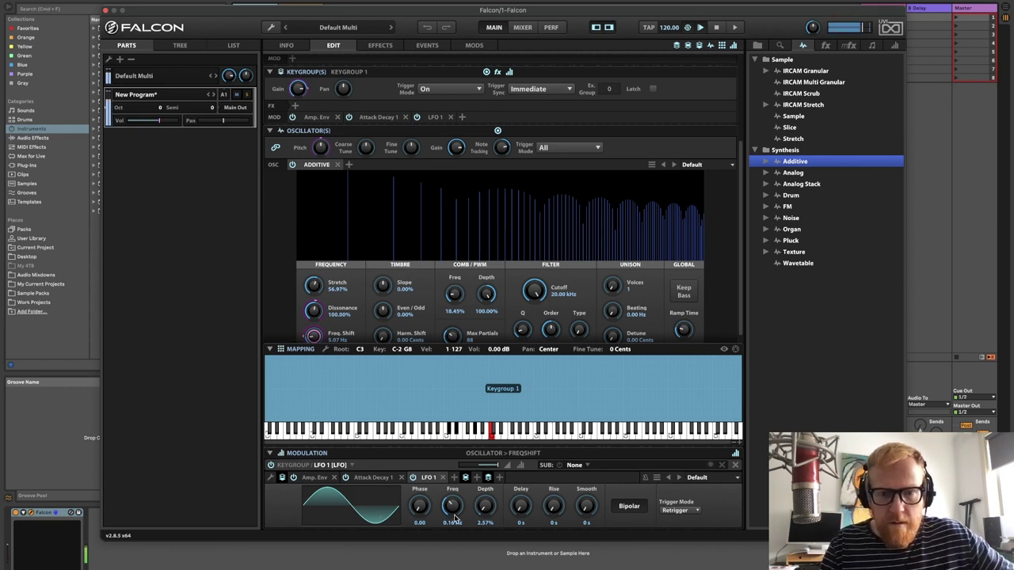
left_click_drag(535, 512, 528, 494)
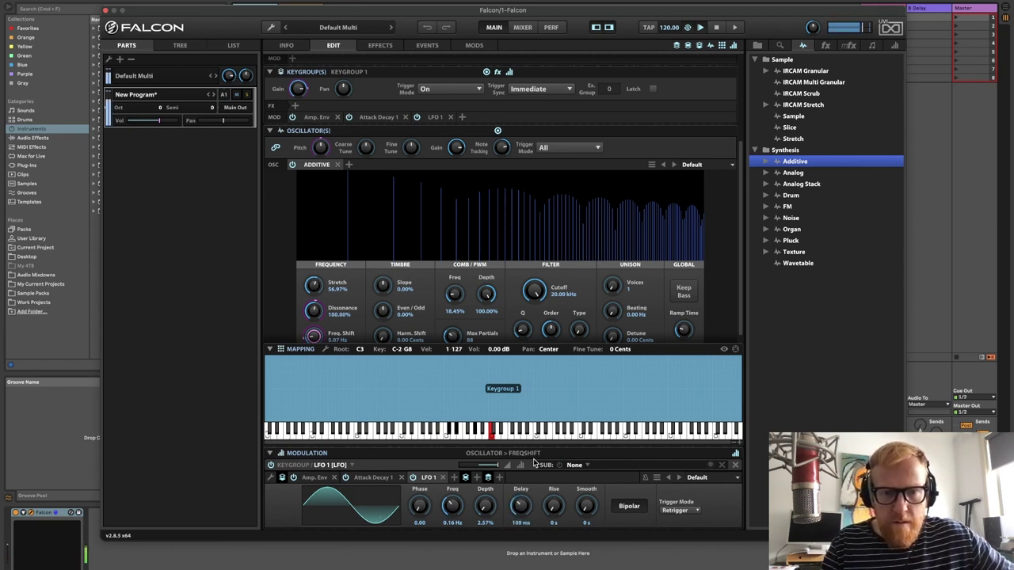
left_click_drag(533, 460, 533, 460)
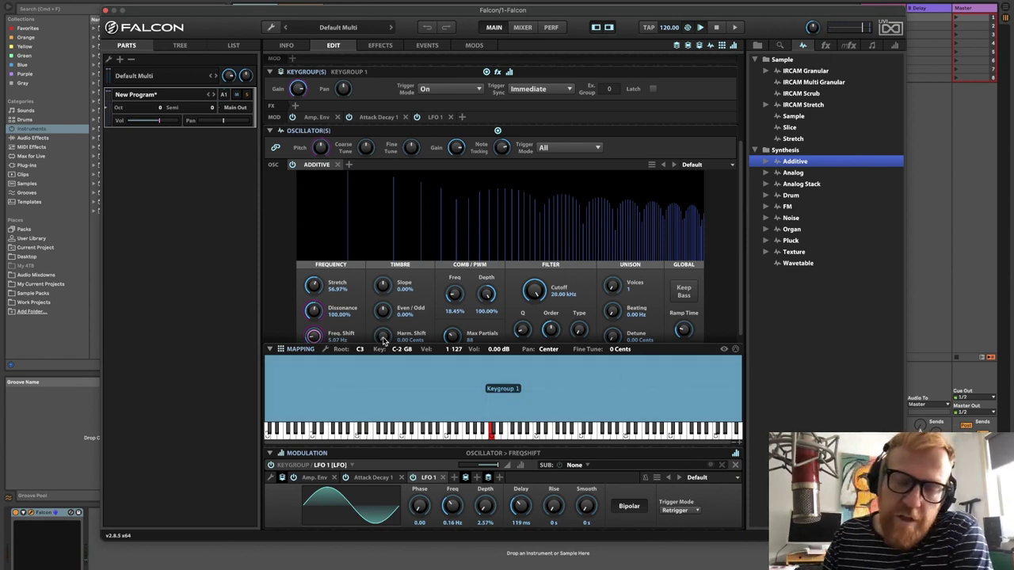
Set the oscillator's unison to 2 voices with a detune of 8.59 cents
scroll(275, 241, "down", 1)
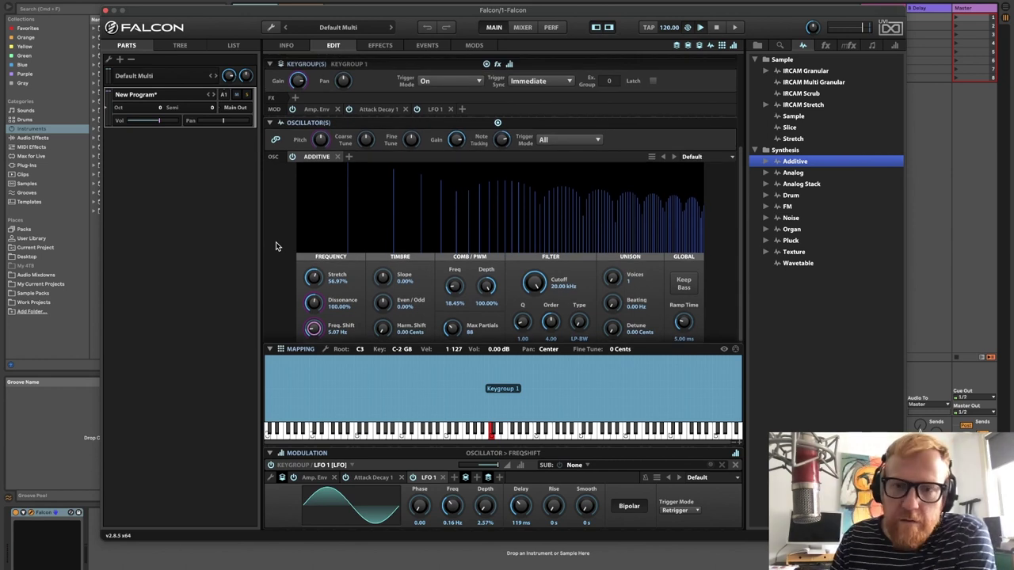
scroll(616, 279, "up", 1)
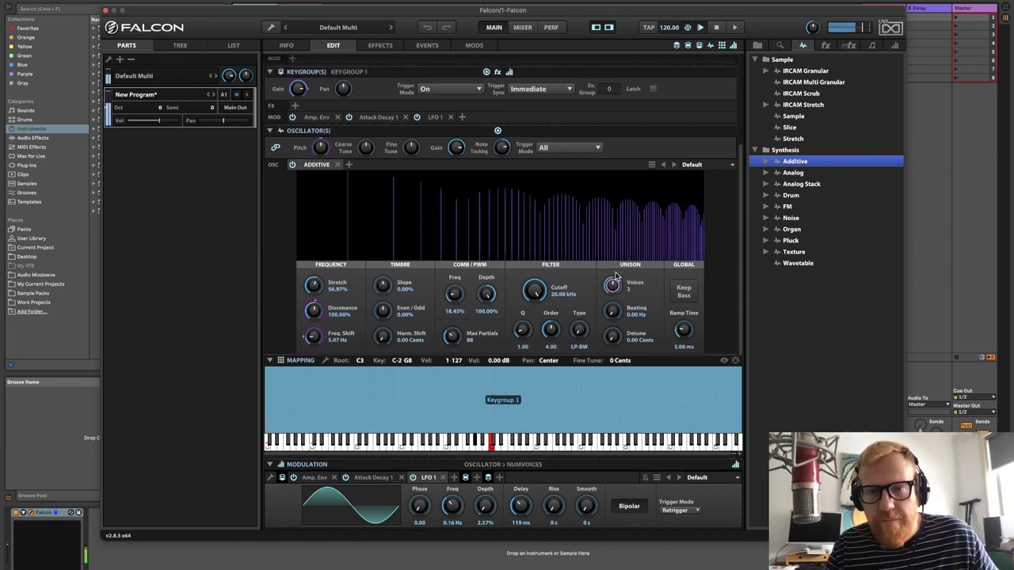
left_click_drag(613, 336, 615, 311)
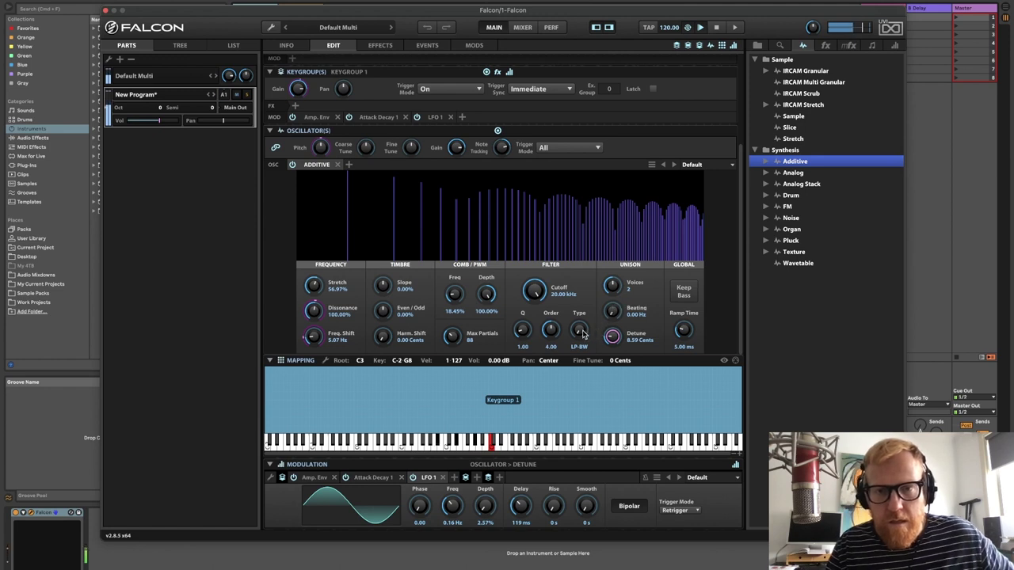
Set the oscillator filter to BP-BW with a 642.45 Hz cutoff and modulate the cutoff with a new keygroup Parametric LFO
left_click_drag(579, 331, 544, 342)
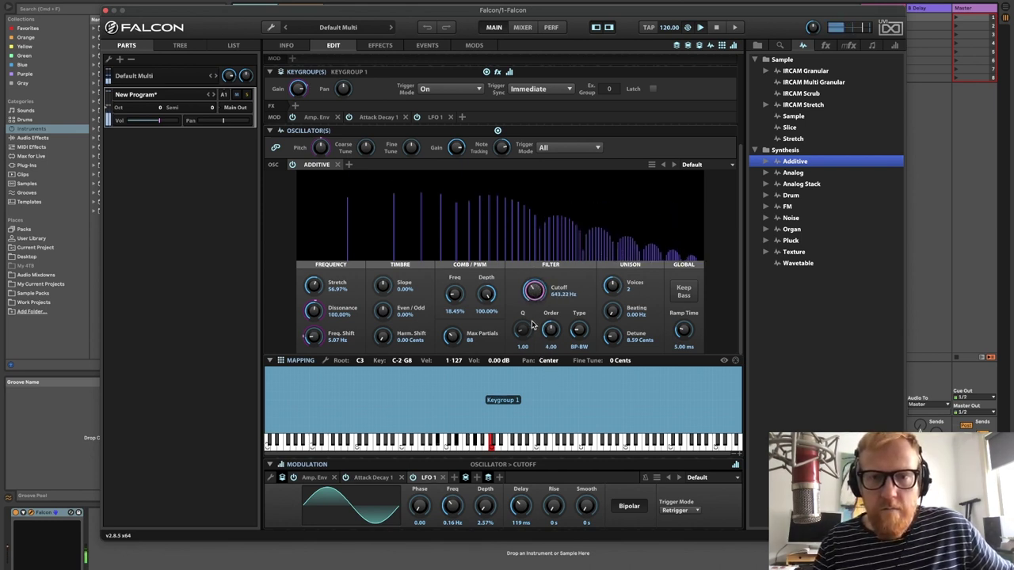
left_click_drag(531, 295, 536, 293)
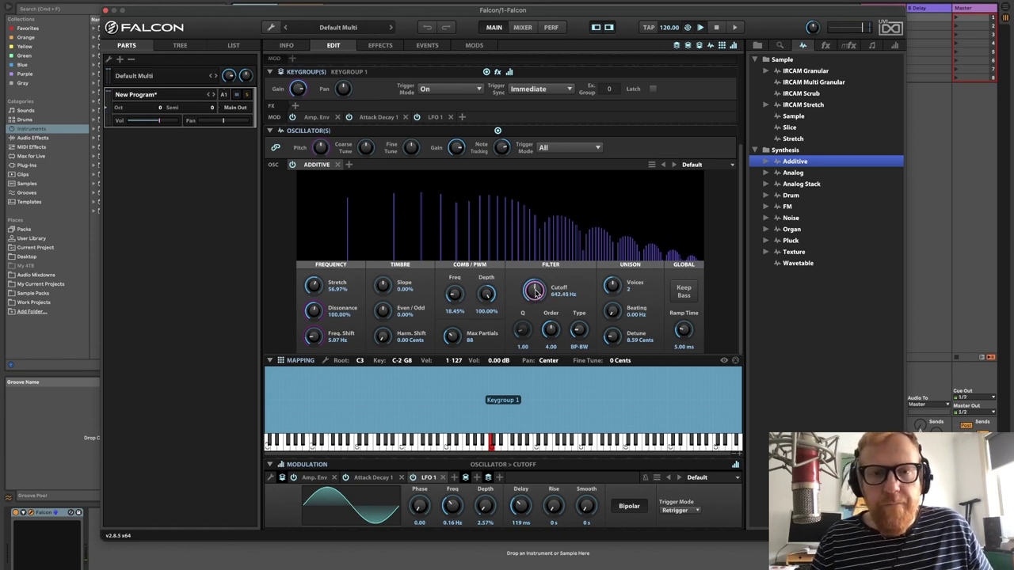
right_click(535, 293)
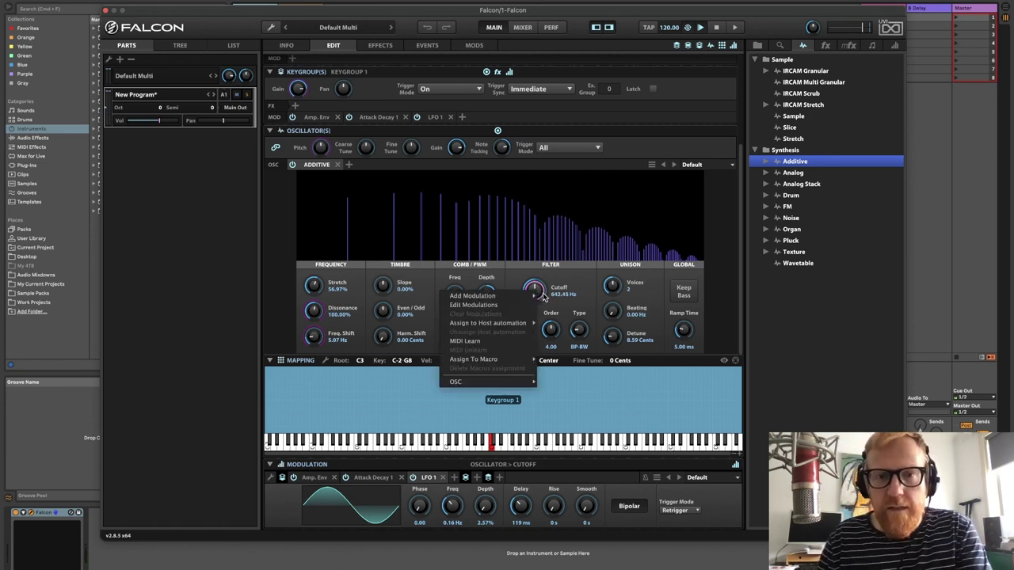
mouse_move(536, 296)
mouse_move(575, 464)
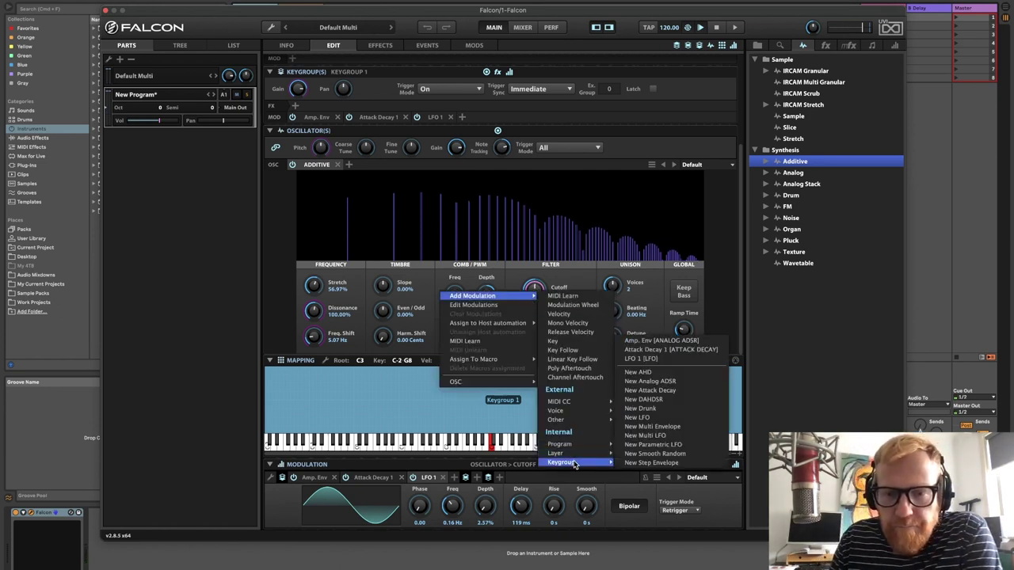
left_click(672, 445)
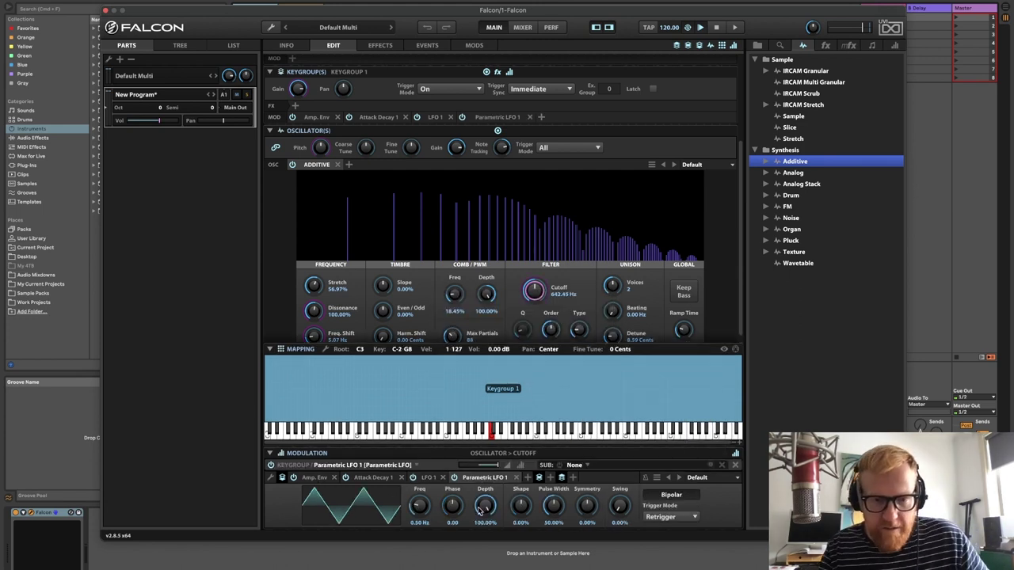
Shape the Parametric LFO's waveform with -100% symmetry and -38.47% shape, and raise its frequency to 4.11 Hz
left_click_drag(523, 511, 584, 558)
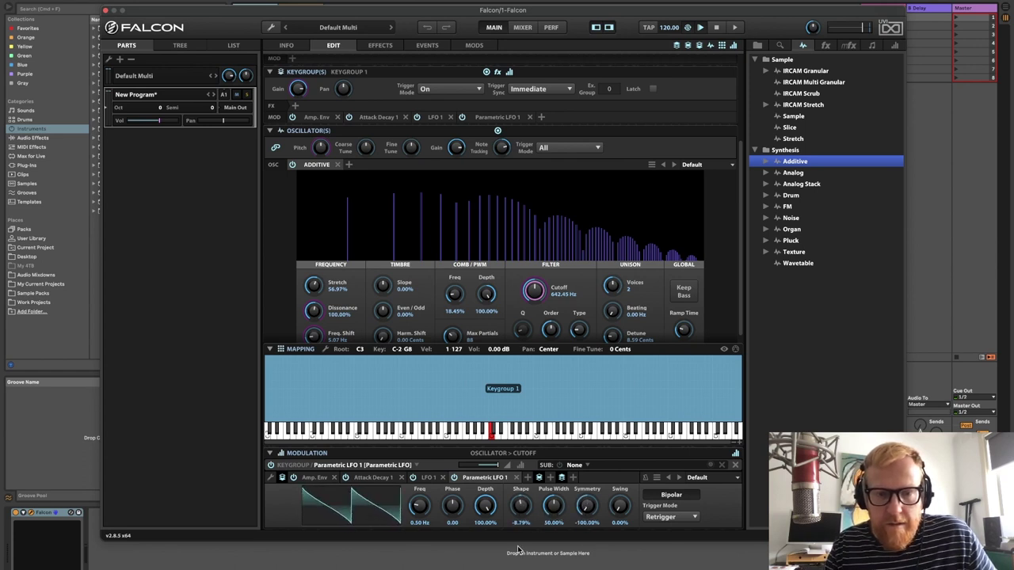
left_click_drag(526, 507, 529, 528)
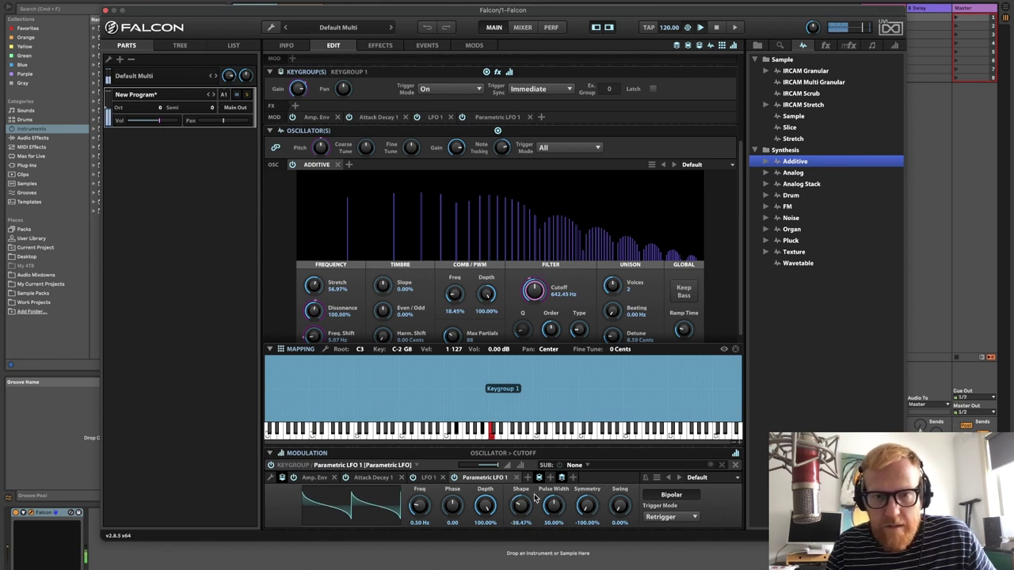
left_click_drag(422, 507, 418, 454)
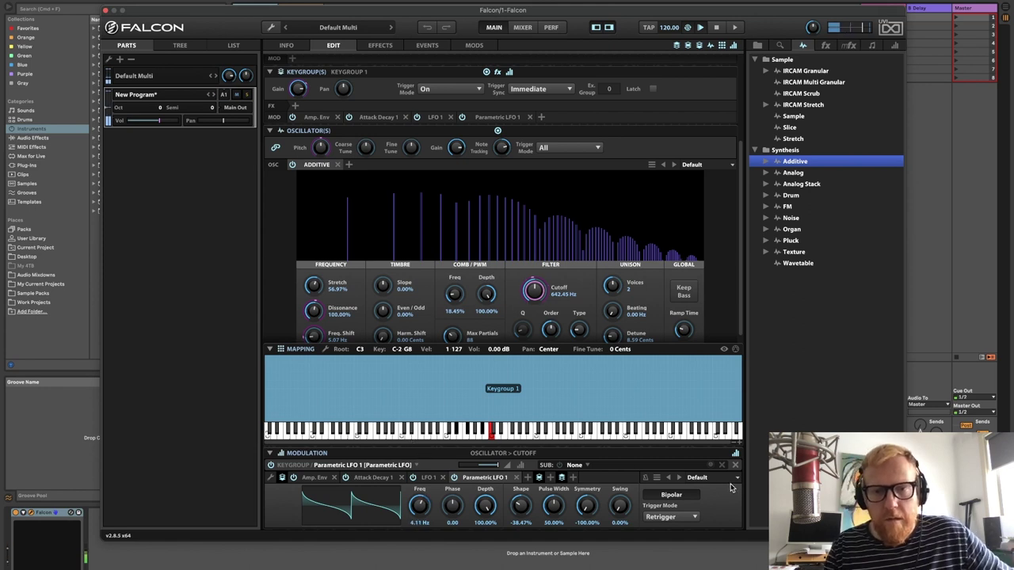
Sync the Parametric LFO to the tempo at a 1/16 rate and set its trigger mode to Legato
left_click(646, 478)
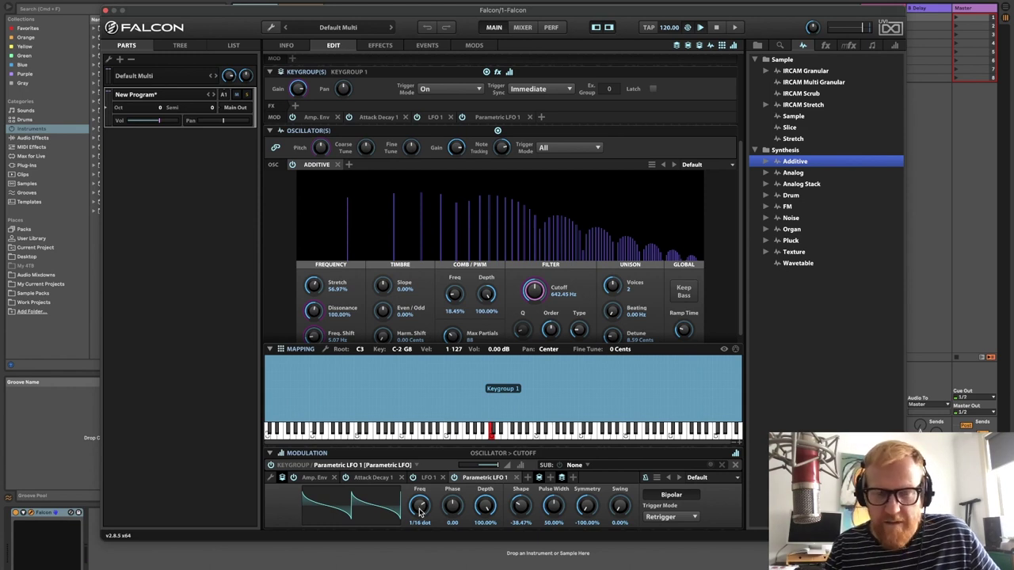
scroll(420, 507, "down", 1)
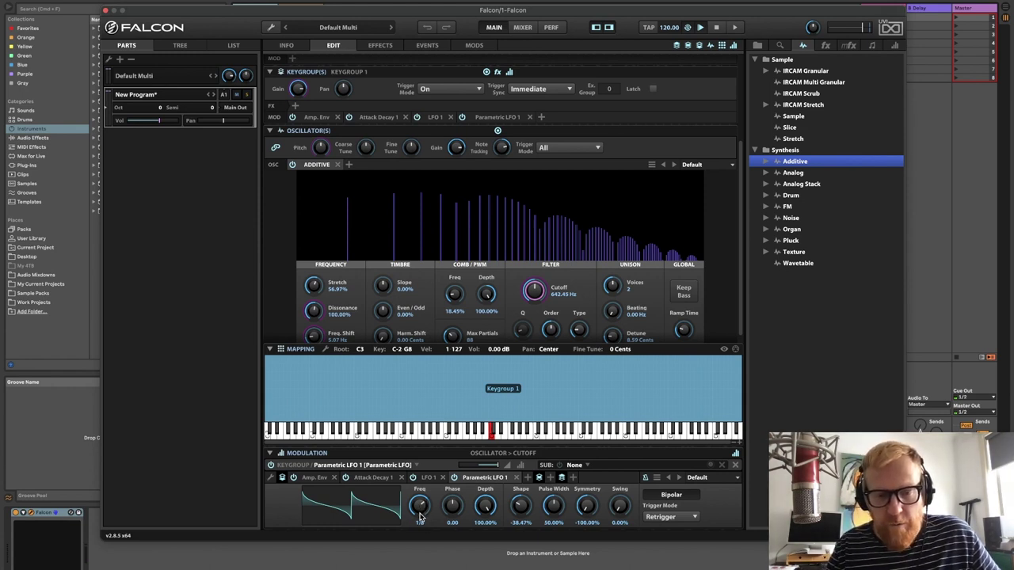
scroll(420, 506, "down", 1)
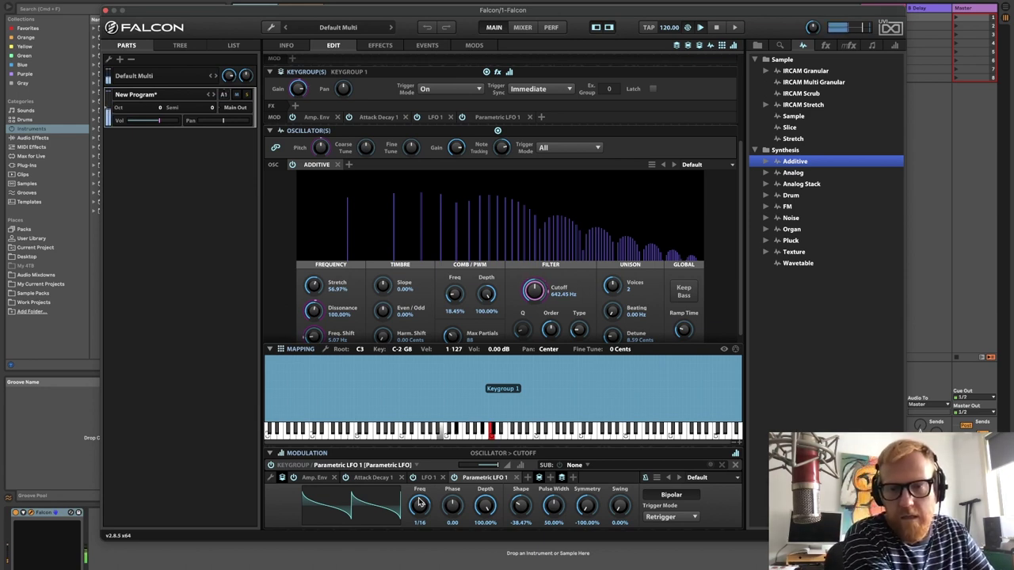
left_click(675, 517)
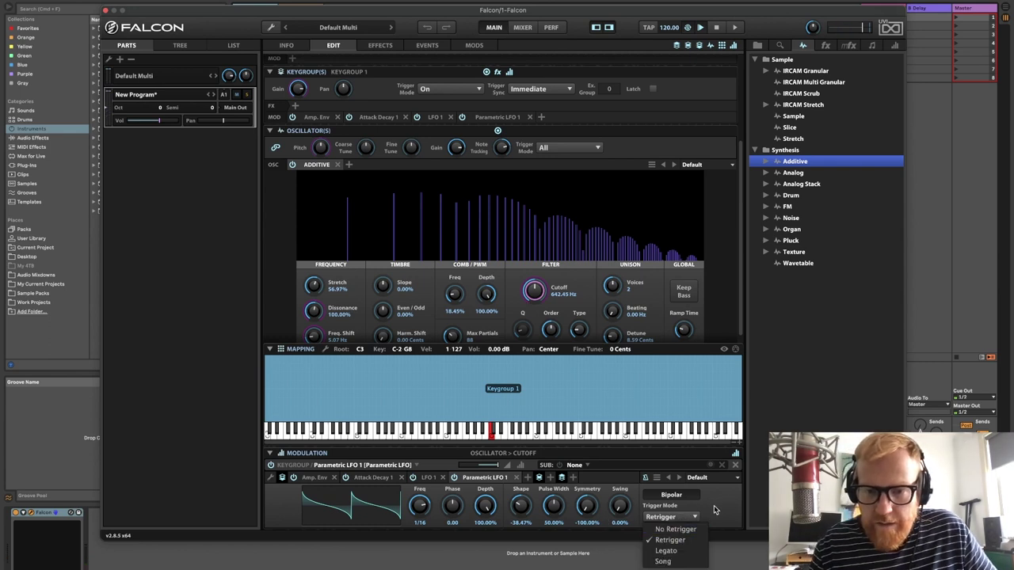
left_click(675, 553)
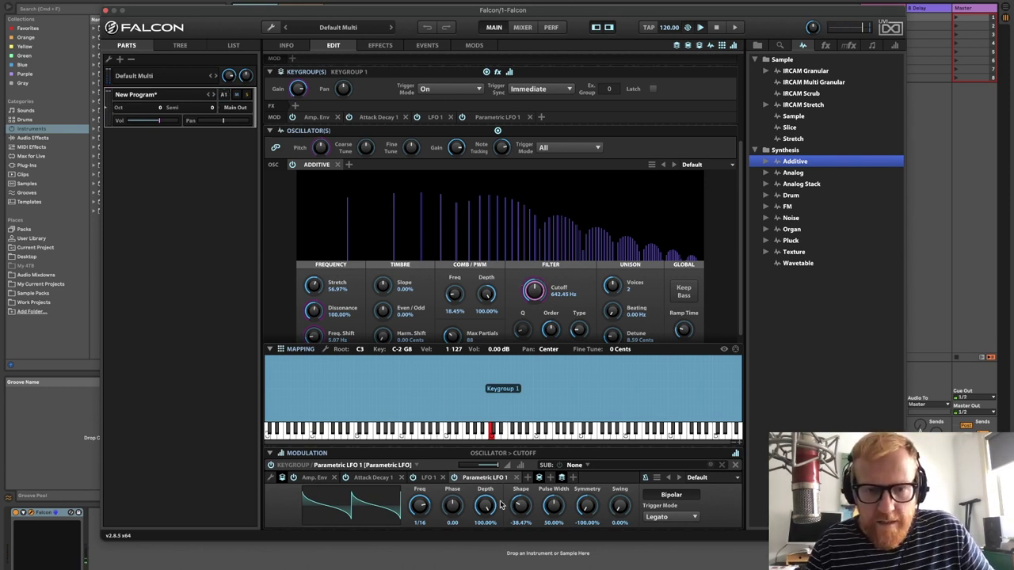
Reduce the Parametric LFO's depth to 0% and modulate that depth with a new keygroup DAHDSR envelope
left_click_drag(482, 507, 490, 563)
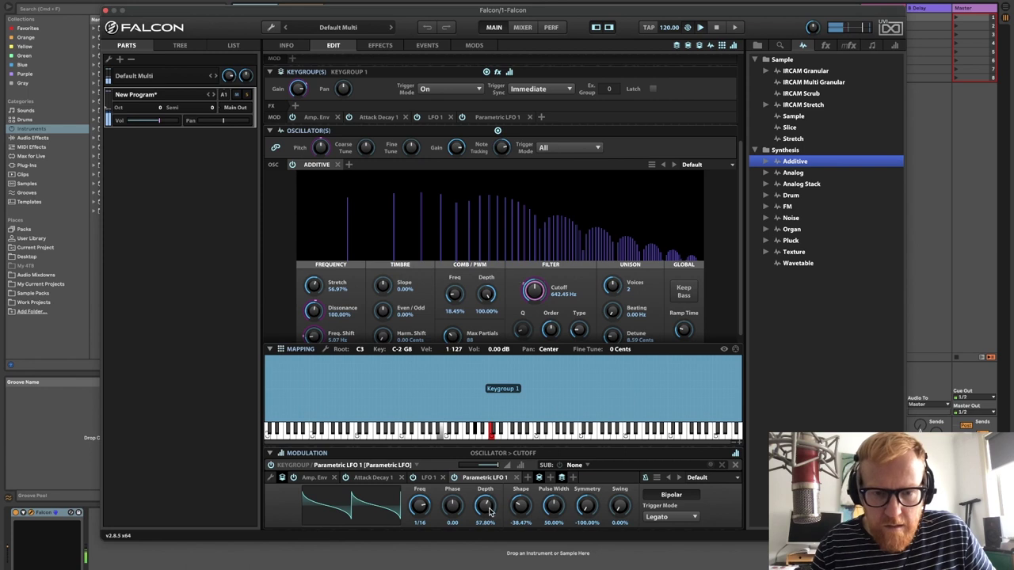
left_click_drag(490, 513, 486, 546)
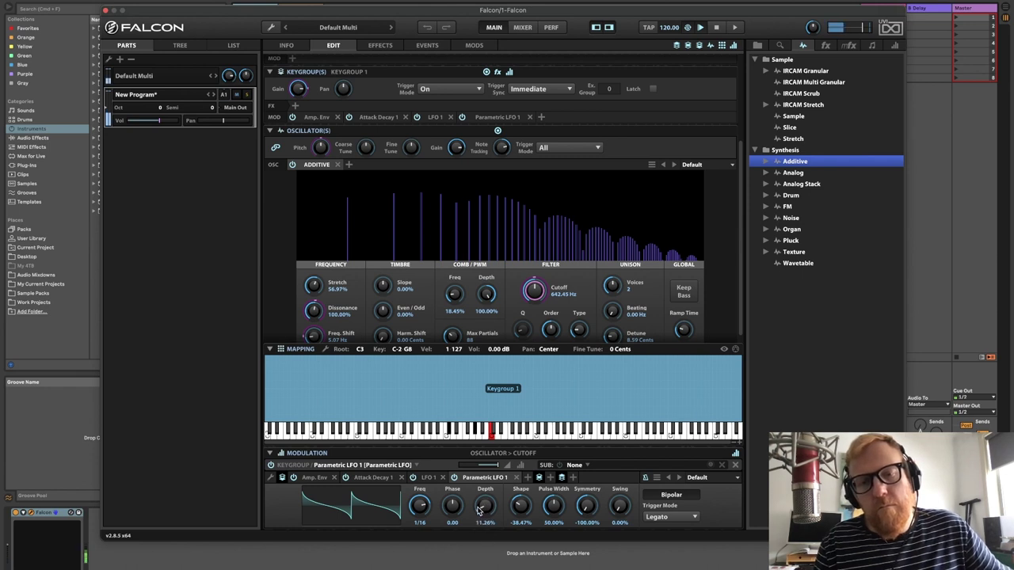
left_click_drag(479, 511, 490, 552)
right_click(489, 507)
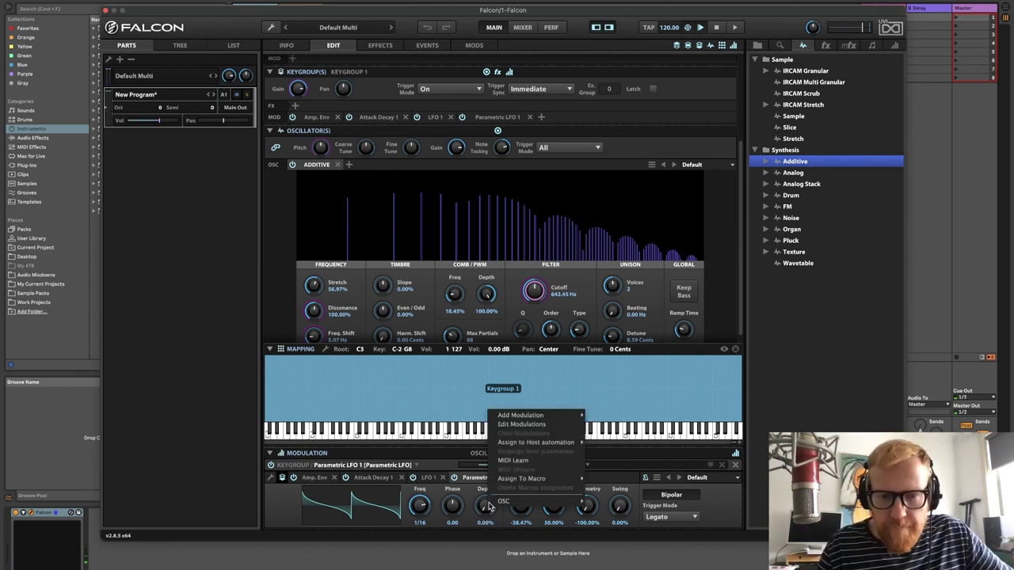
mouse_move(559, 415)
mouse_move(633, 416)
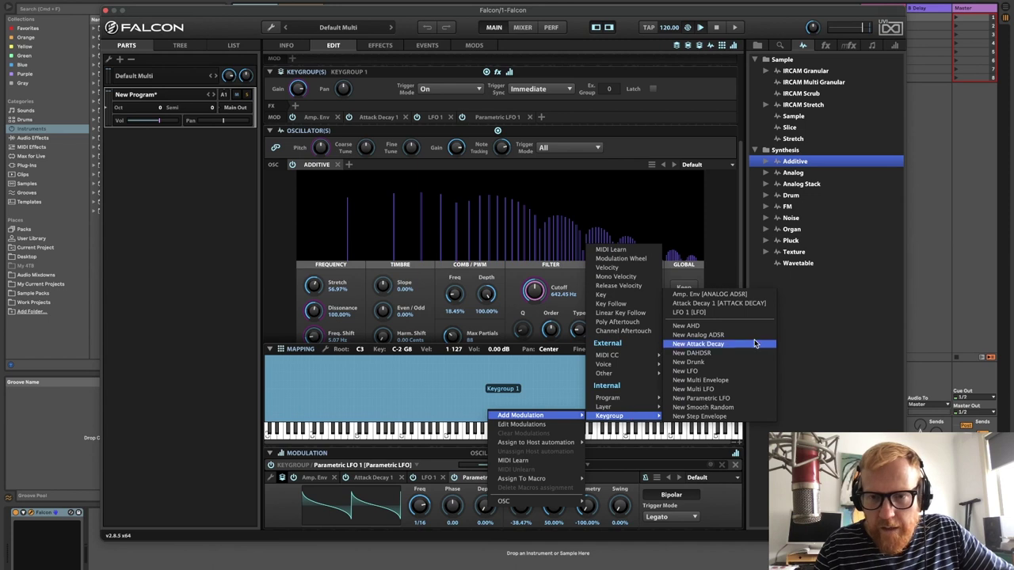
left_click(753, 353)
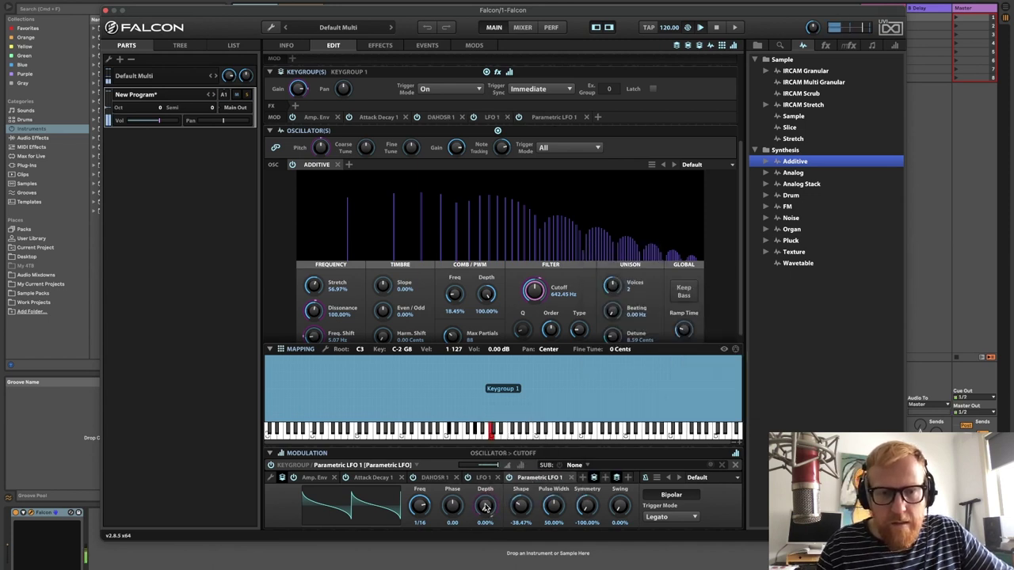
Give the DAHDSR envelope a slow attack, long decay, 26.22% sustain and longer release, and reduce its modulation ratio on the LFO depth
left_click(436, 478)
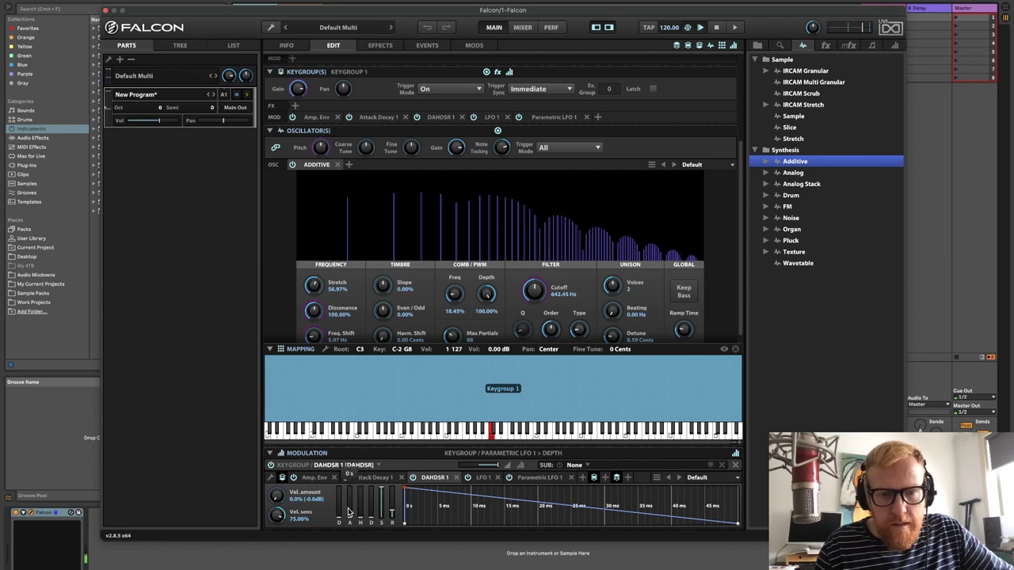
left_click_drag(348, 511, 384, 512)
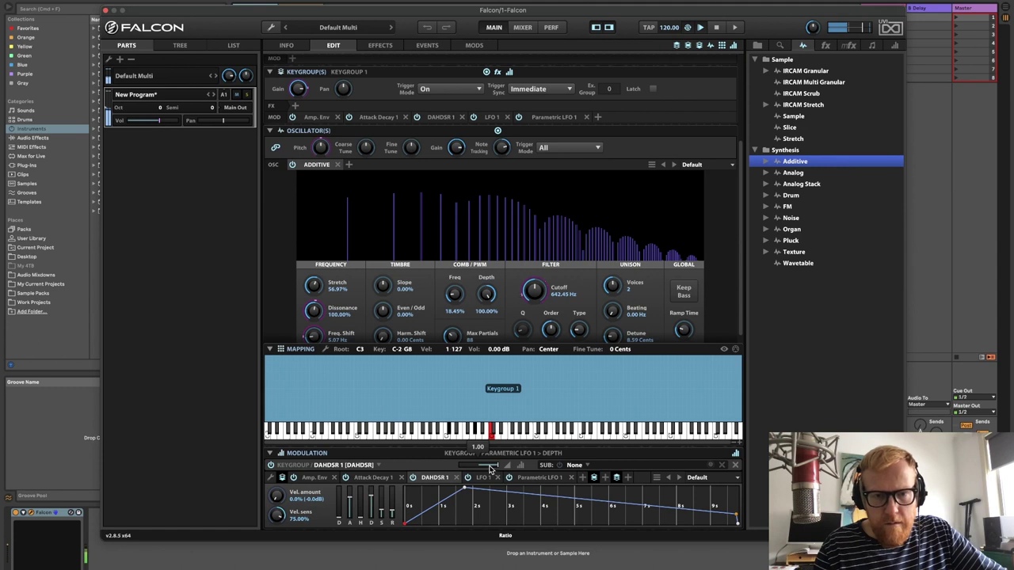
left_click_drag(490, 468, 489, 469)
left_click_drag(393, 513, 396, 507)
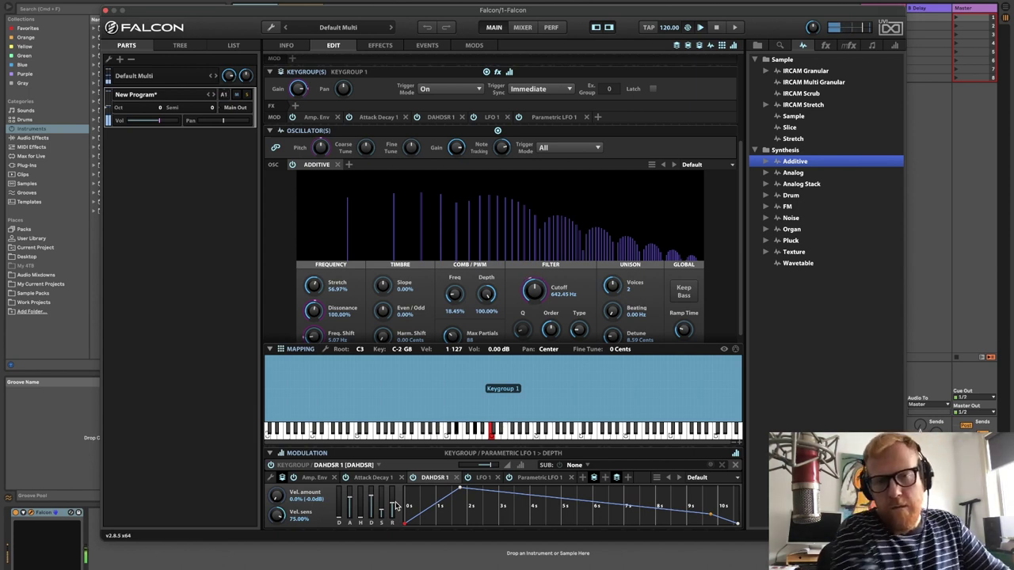
Lower the DAHDSR envelope's release time to its minimum
mouse_move(388, 511)
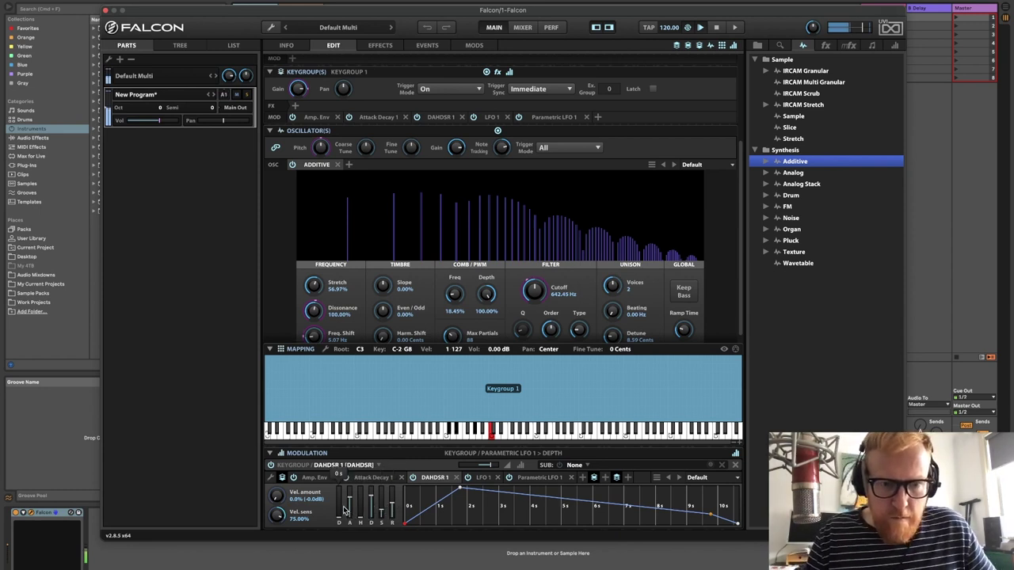
left_click_drag(343, 511, 341, 509)
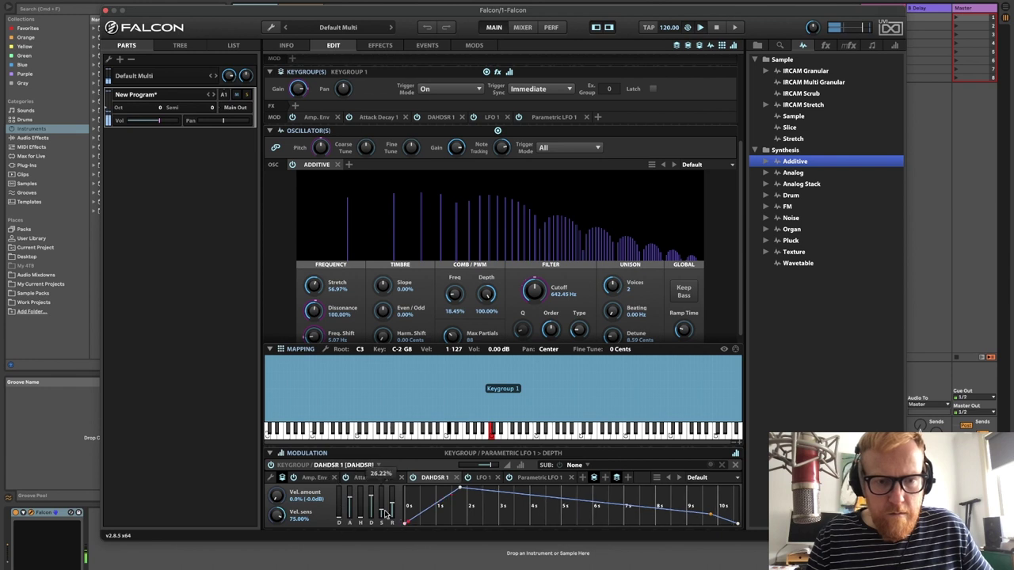
left_click_drag(391, 505, 394, 546)
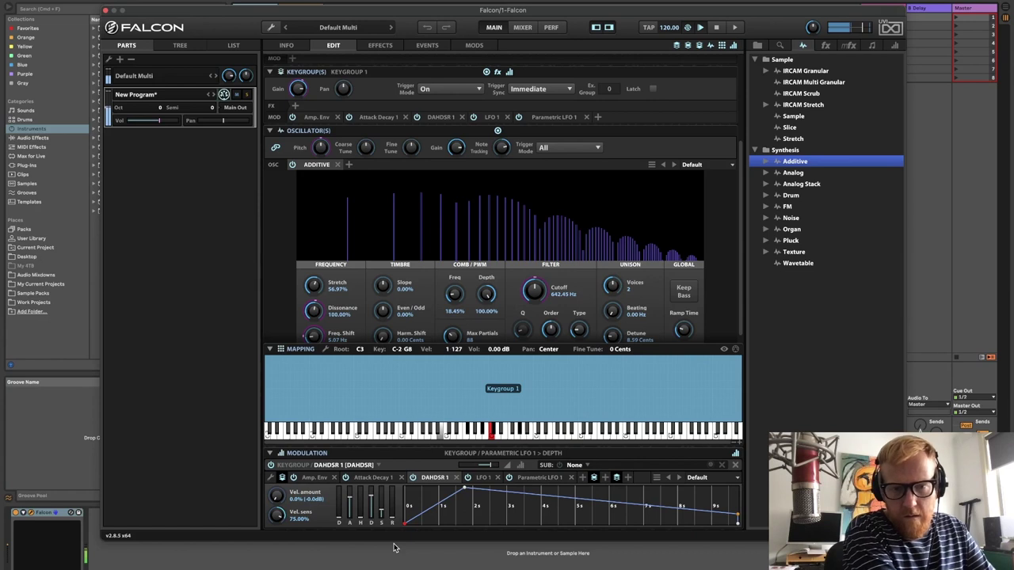
Set the amplitude envelope's release to 246 ms and return to the DAHDSR envelope's settings
left_click(374, 478)
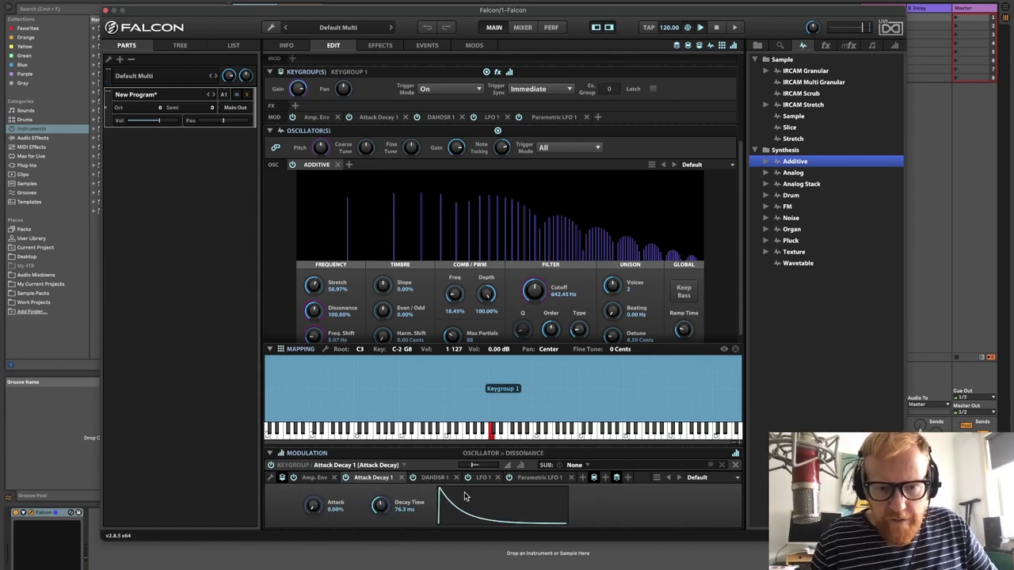
left_click(315, 477)
left_click_drag(489, 509, 497, 460)
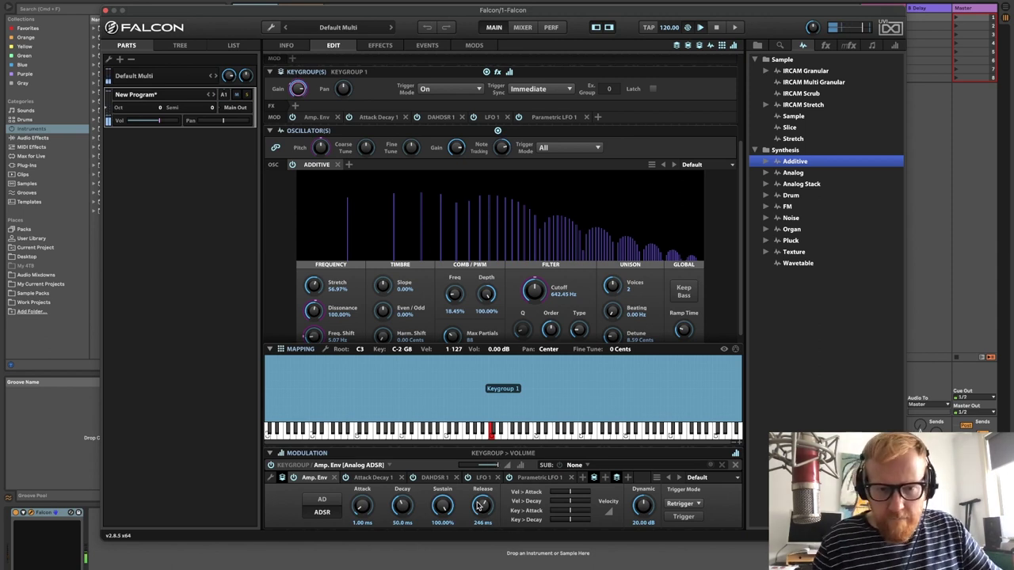
left_click(433, 478)
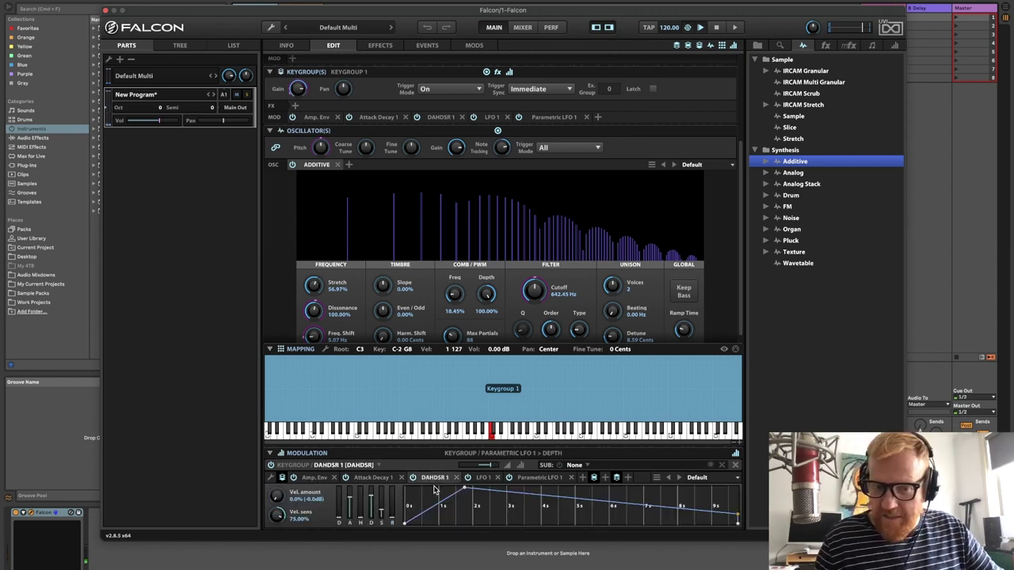
Set the amplitude envelope's release to 75.3 ms
mouse_move(355, 509)
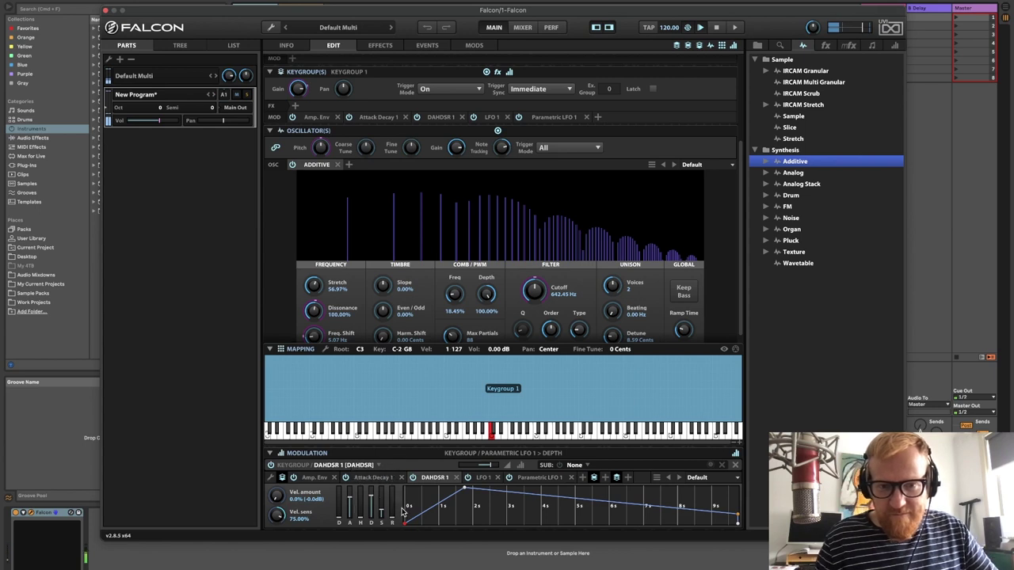
mouse_move(396, 512)
left_click_drag(396, 512, 393, 515)
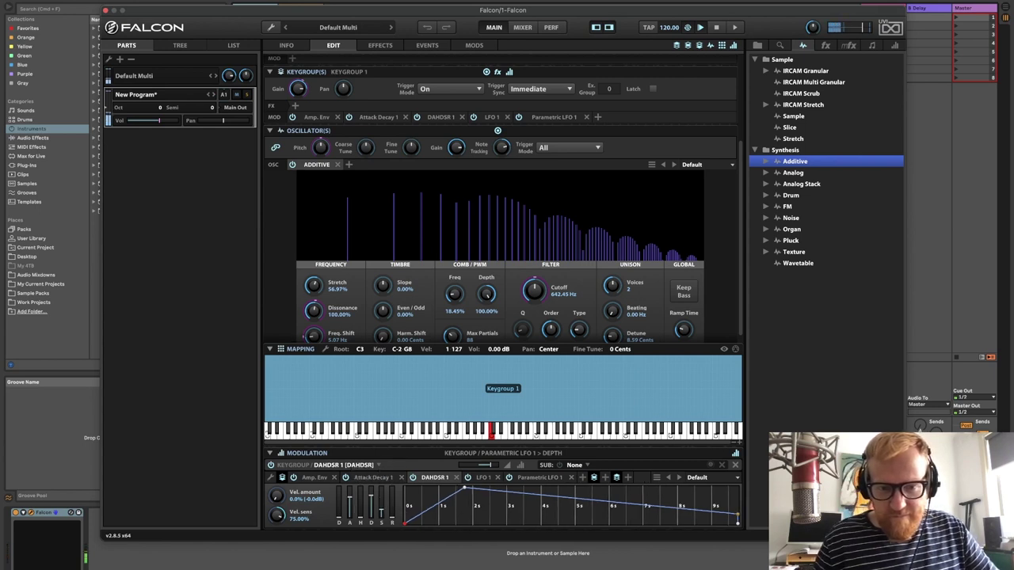
left_click(316, 479)
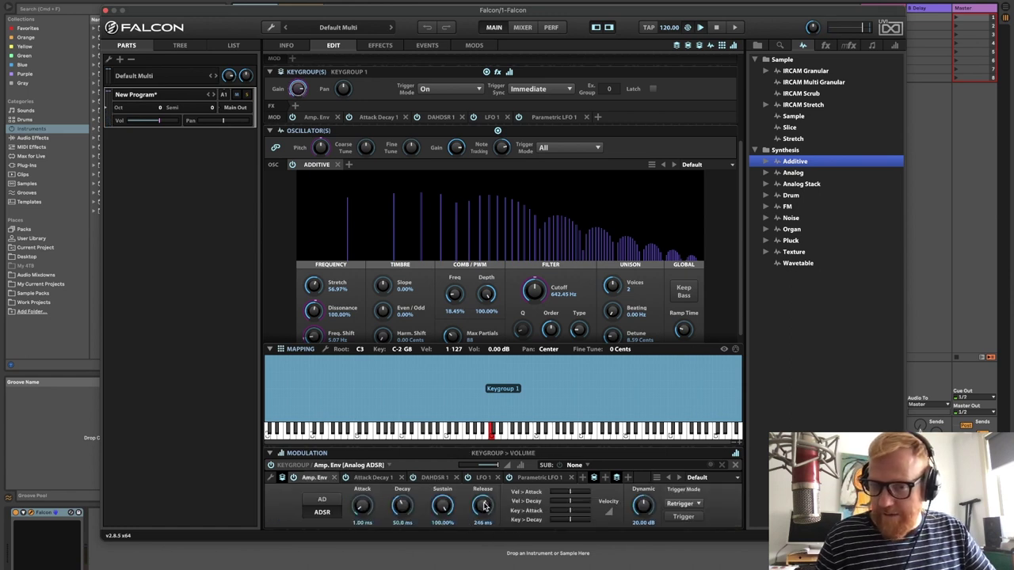
left_click(425, 28)
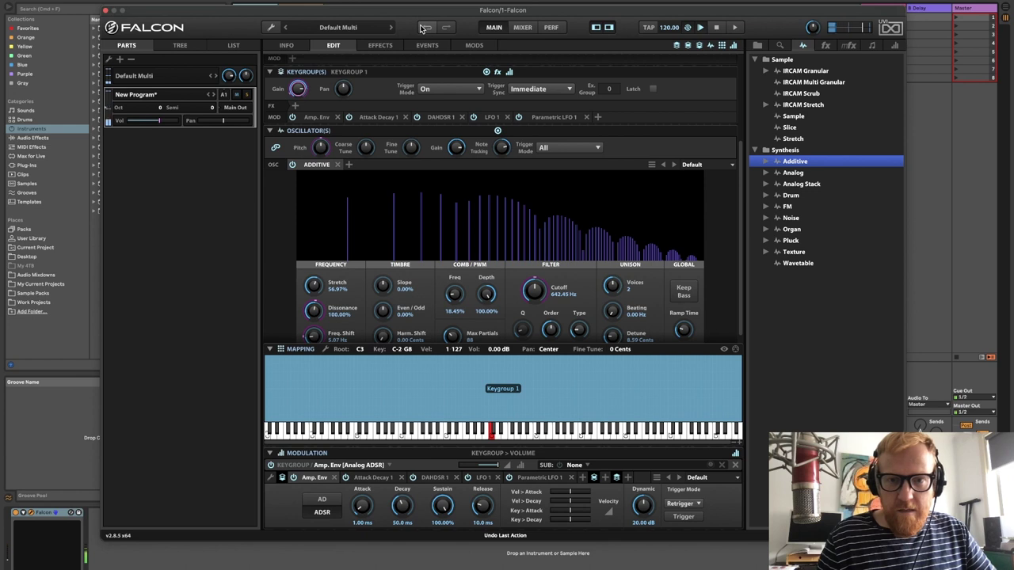
left_click_drag(490, 507, 489, 478)
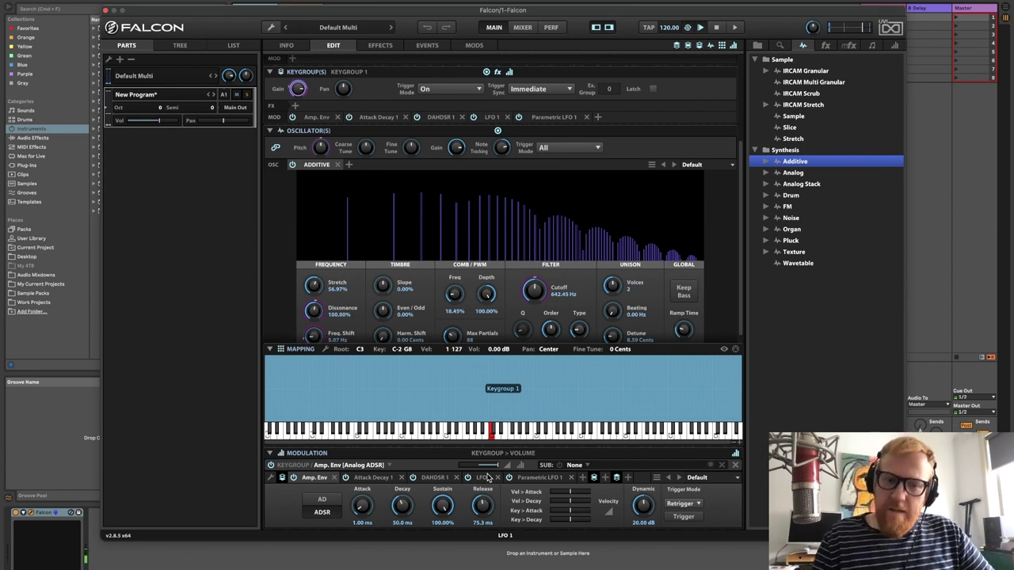
Lengthen the DAHDSR envelope's attack to just under 3 s, bend the attack into a convex curve and raise the release slightly
left_click(434, 478)
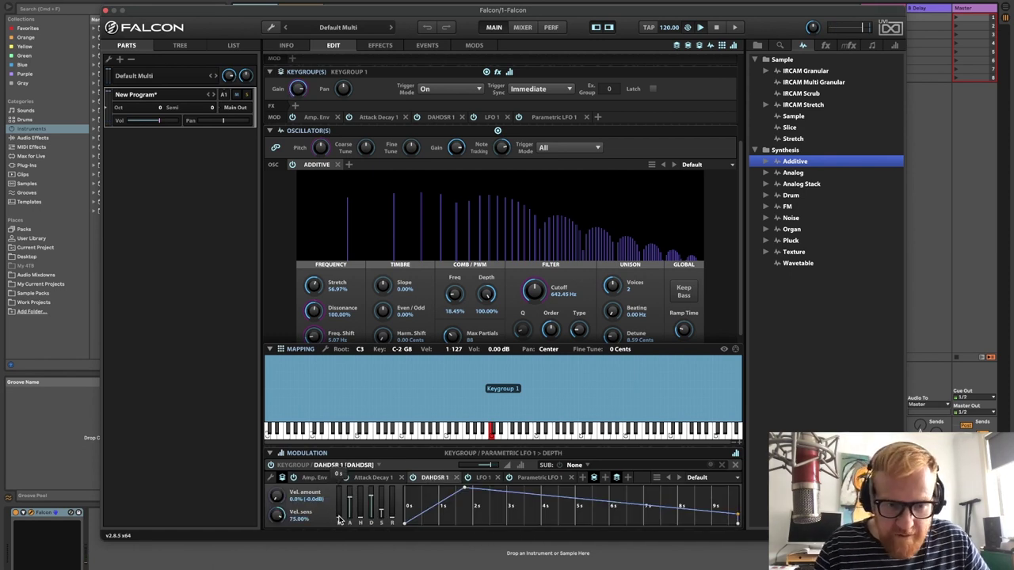
mouse_move(351, 501)
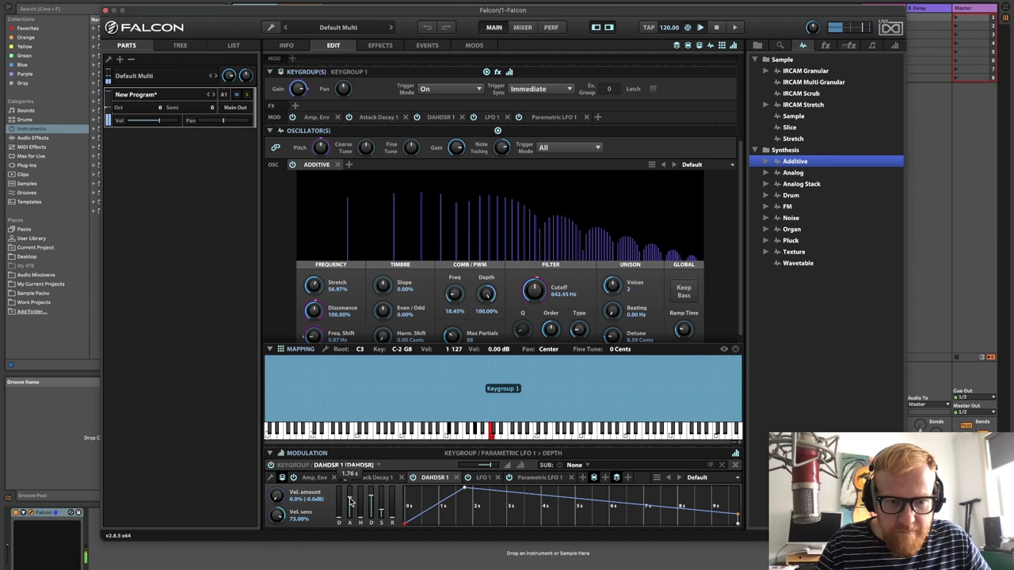
left_click(481, 479)
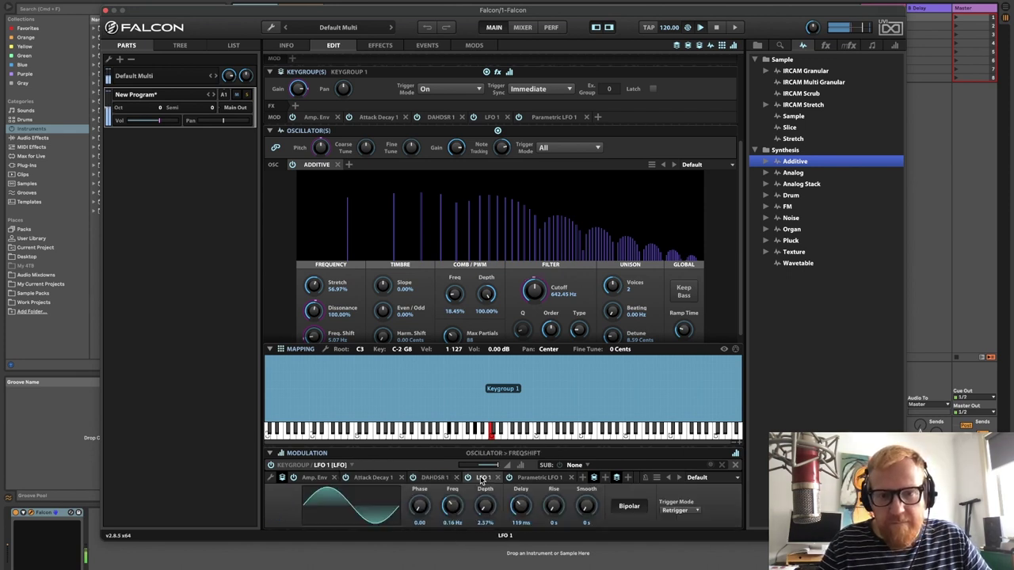
left_click(527, 478)
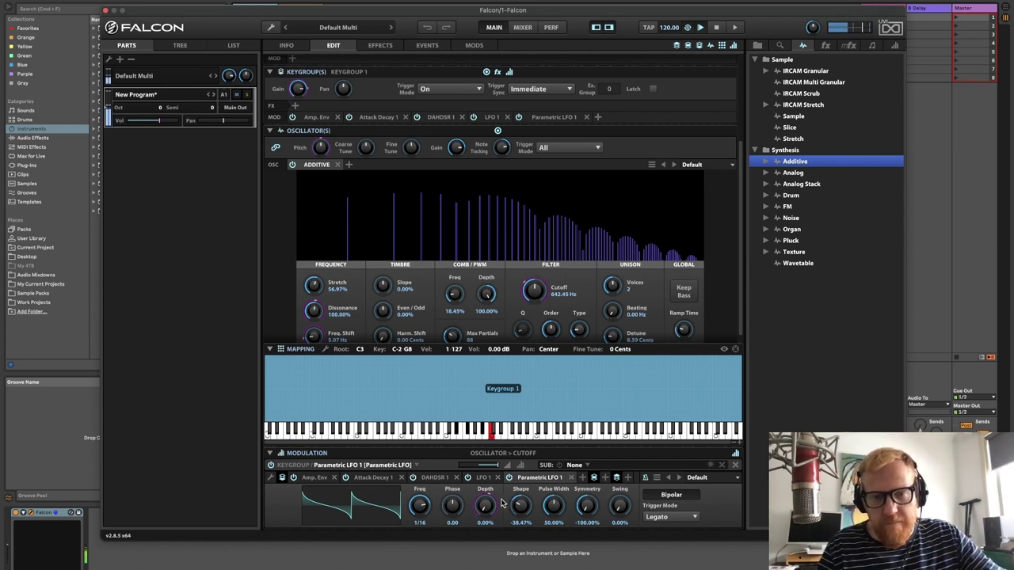
left_click(434, 478)
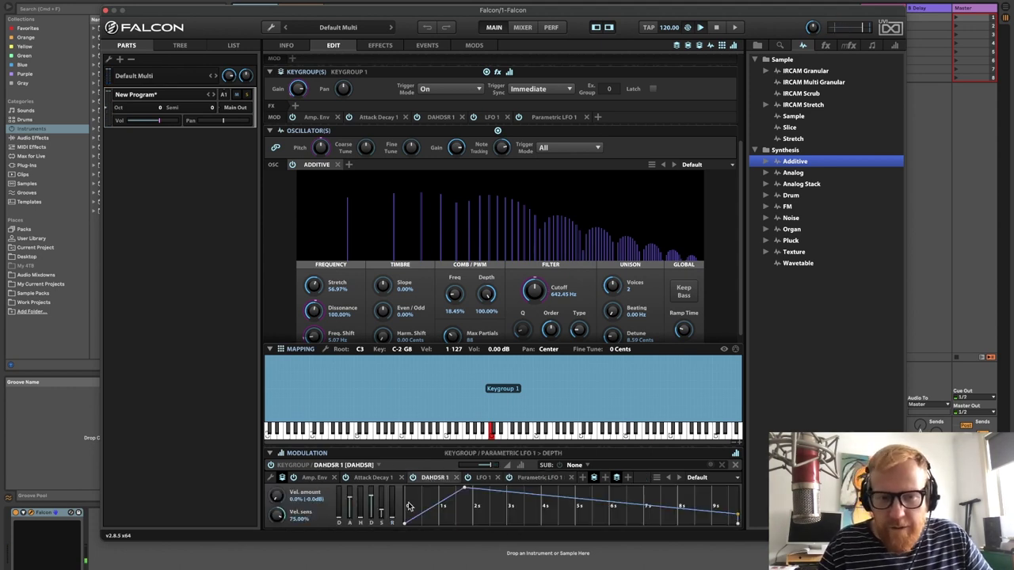
left_click_drag(353, 503, 353, 493)
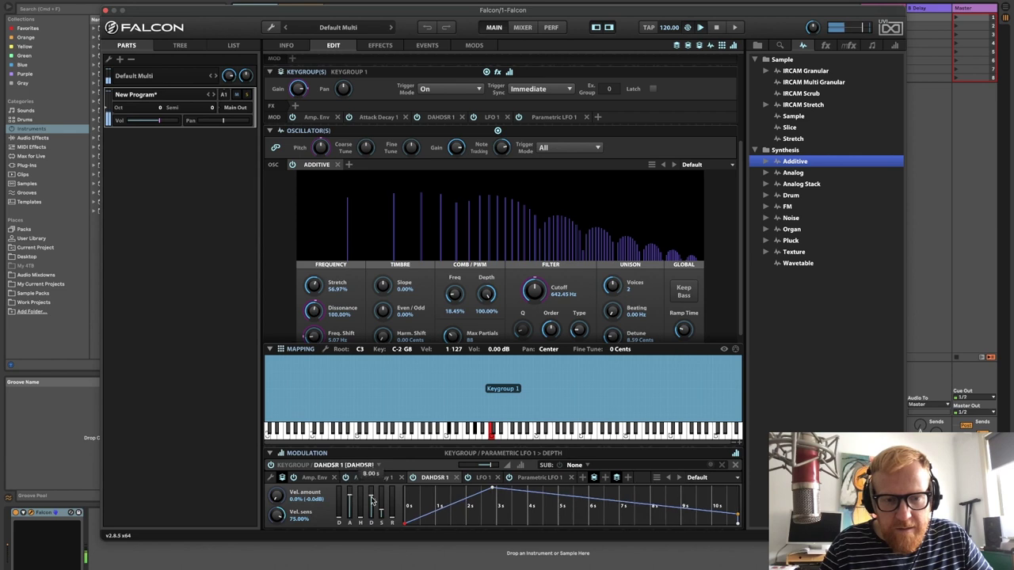
left_click_drag(457, 505, 450, 478)
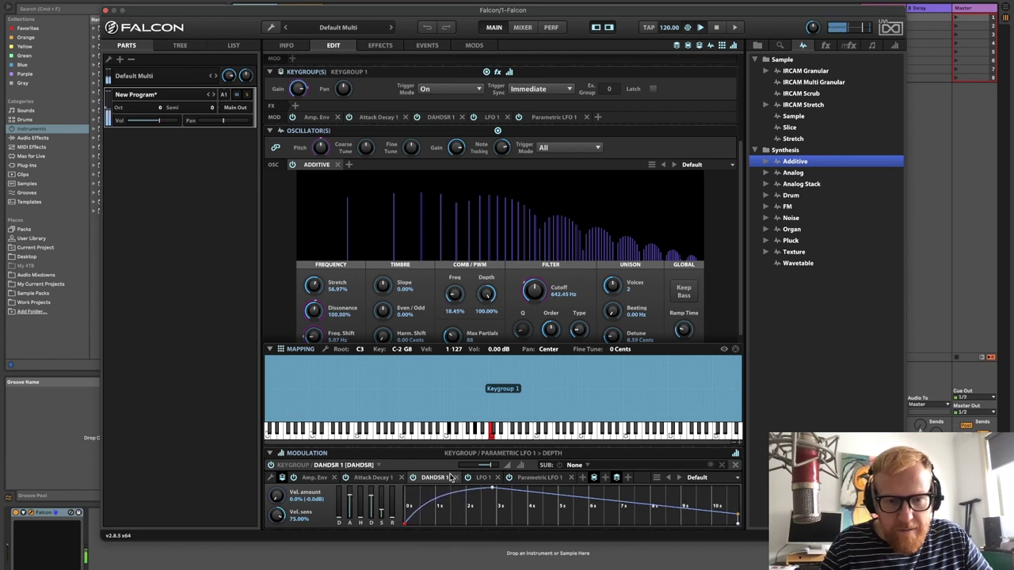
left_click_drag(395, 515, 394, 509)
Set the amplitude envelope's release to 9.18 ms and reduce the Parametric LFO's modulation ratio on the filter cutoff to 0.33
left_click(377, 478)
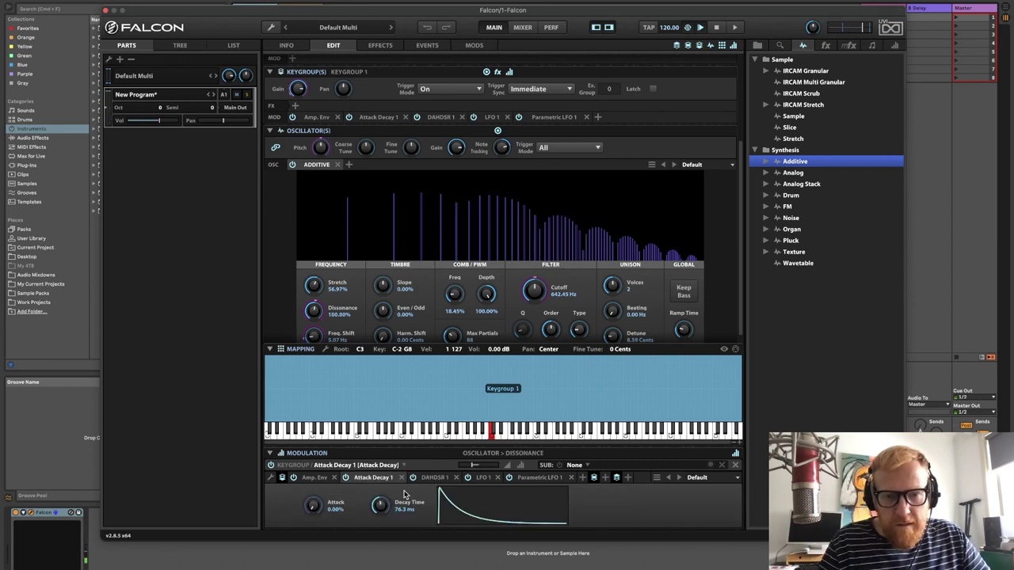
left_click(314, 478)
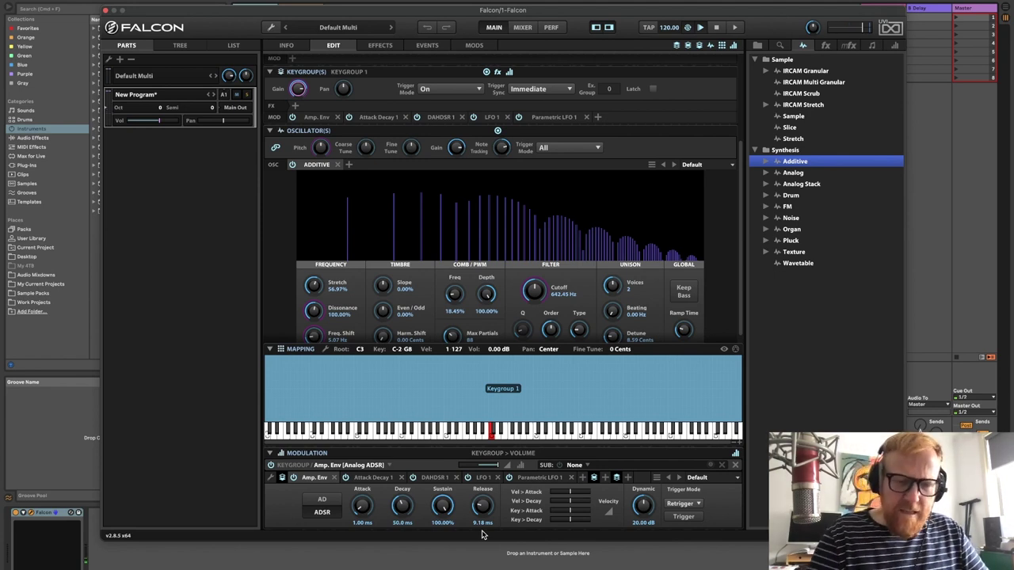
left_click(539, 477)
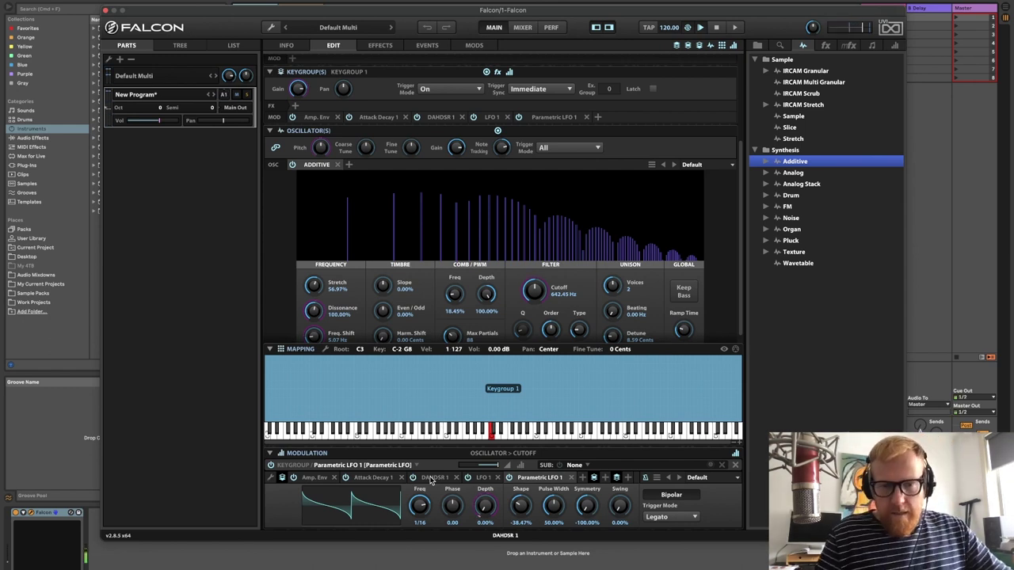
left_click_drag(498, 466, 487, 470)
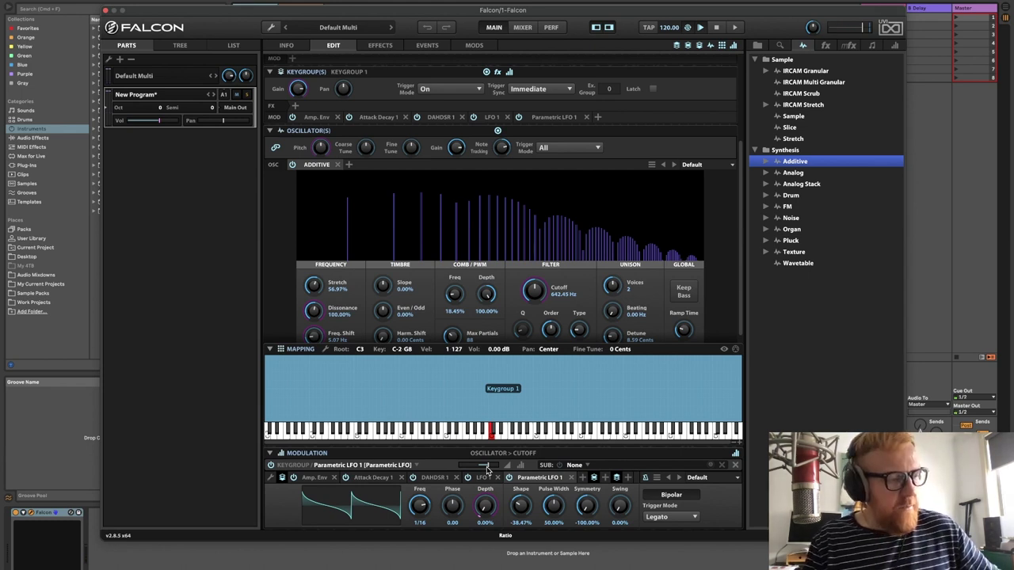
mouse_move(484, 469)
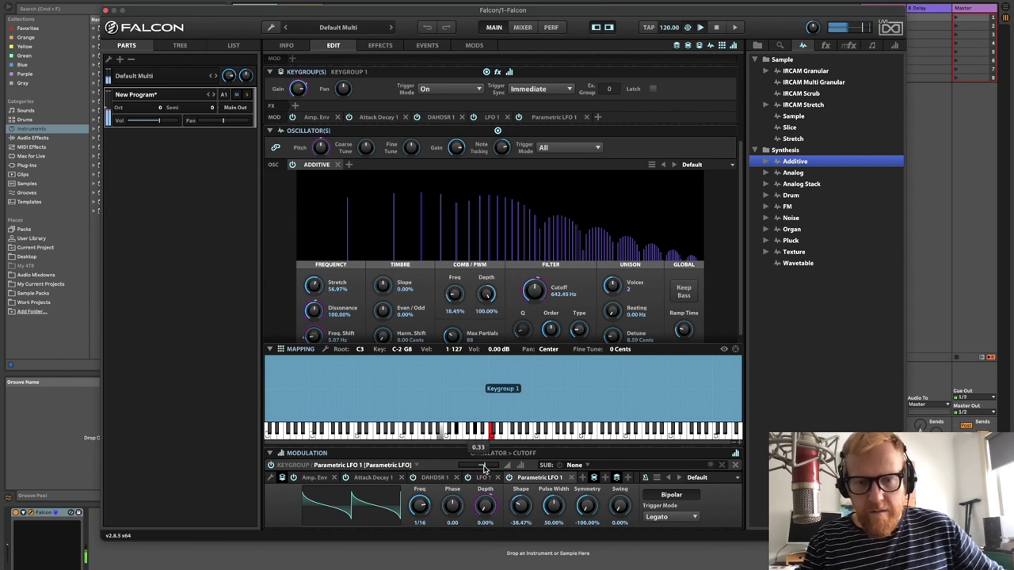
Shorten the DAHDSR envelope's decay to about 3 s, curve the decay segment and lower the sustain to near zero
left_click(434, 478)
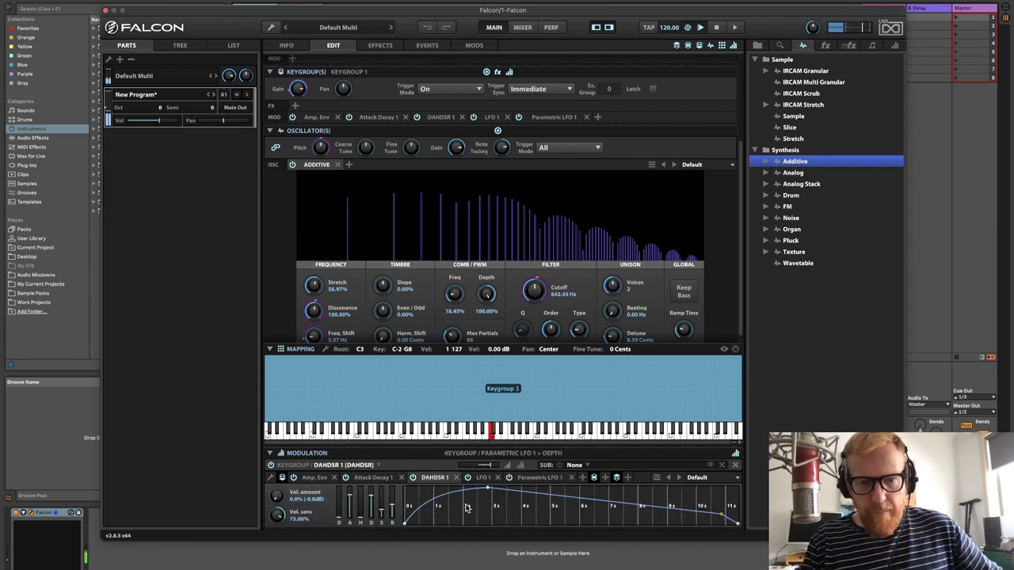
mouse_move(372, 511)
left_click_drag(374, 507, 373, 508)
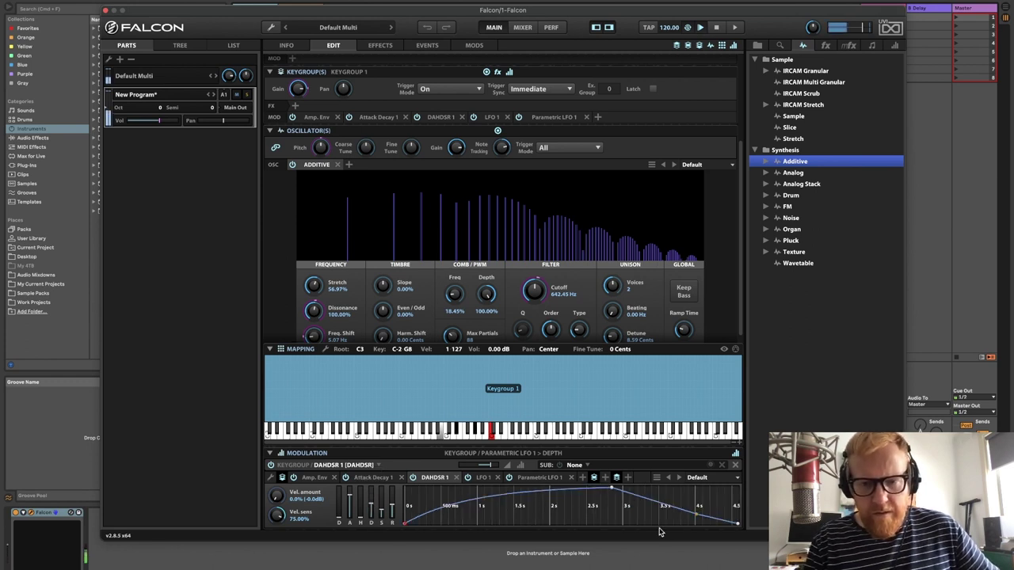
left_click_drag(659, 512, 658, 520)
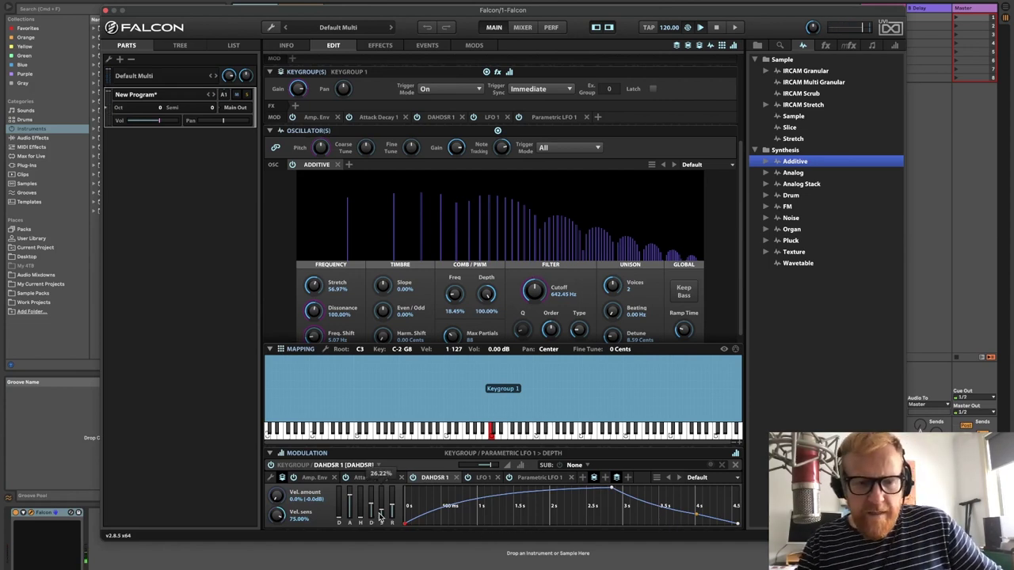
left_click_drag(381, 513, 379, 527)
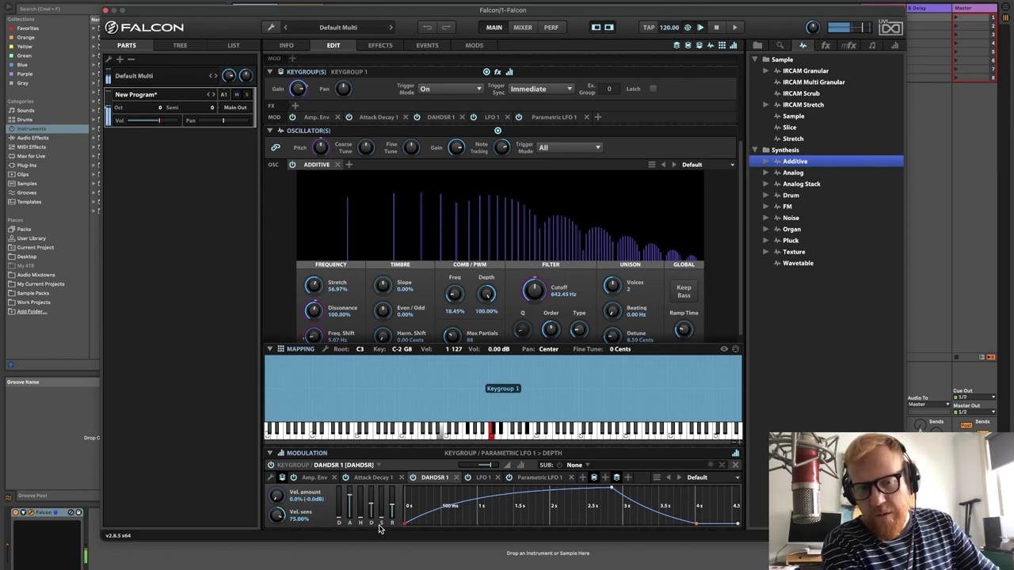
left_click_drag(379, 525, 371, 504)
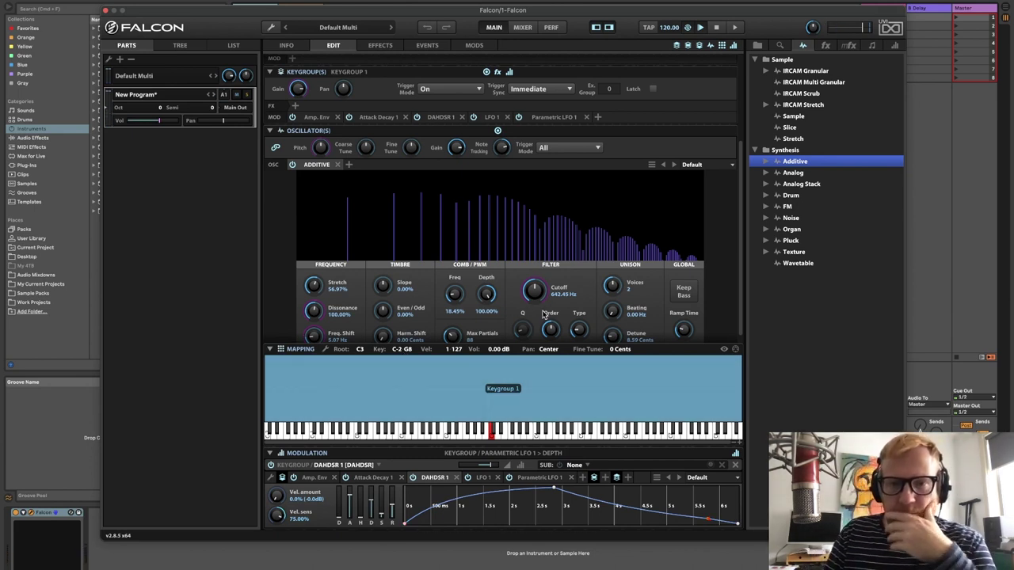
Raise the Additive oscillator's filter order to 8.00
scroll(588, 305, "down", 1)
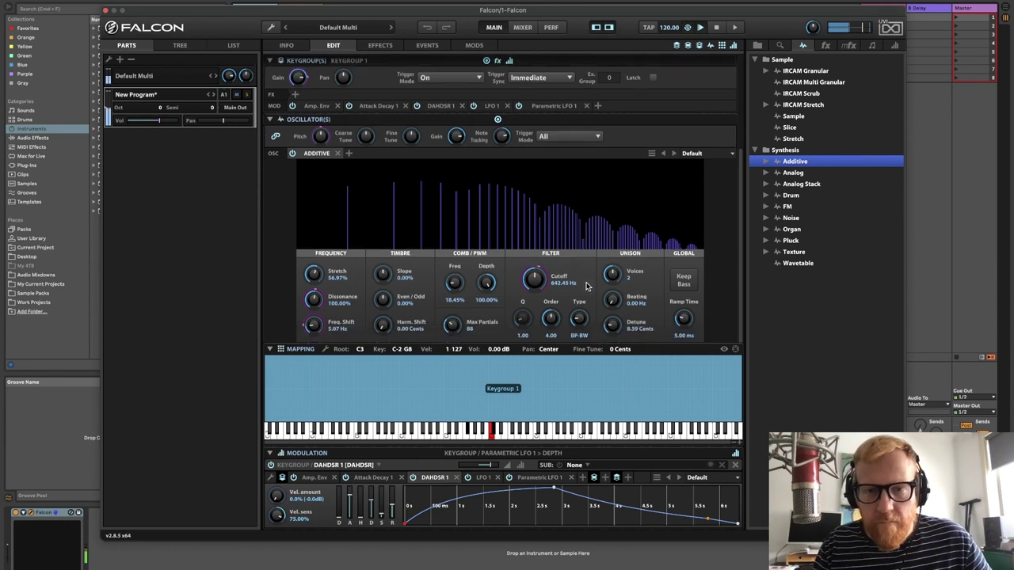
left_click_drag(564, 313, 545, 277)
scroll(562, 293, "up", 1)
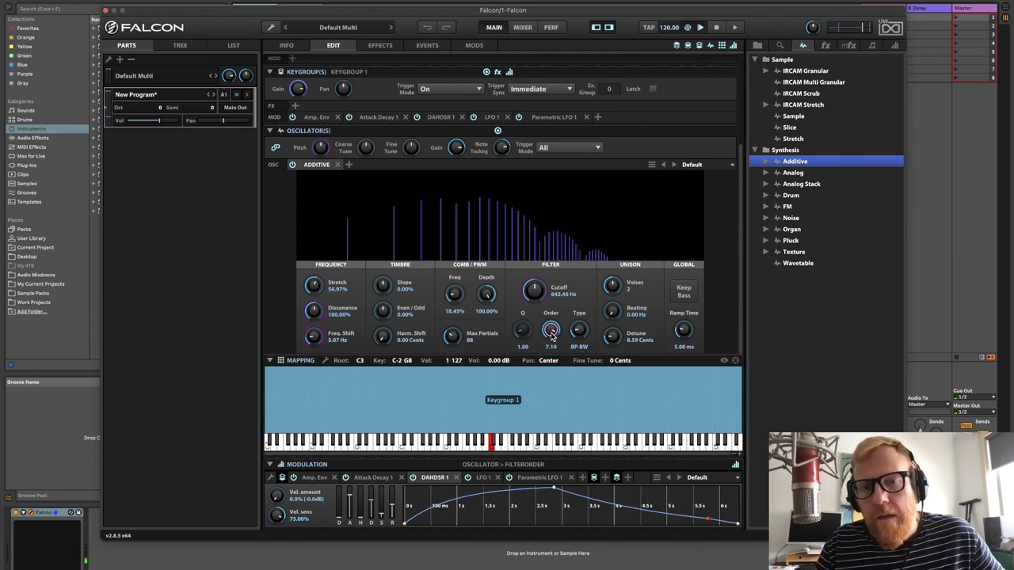
left_click_drag(552, 335, 553, 334)
Try modulating the filter order with the existing DAHDSR 1 envelope at a negative ratio
right_click(553, 334)
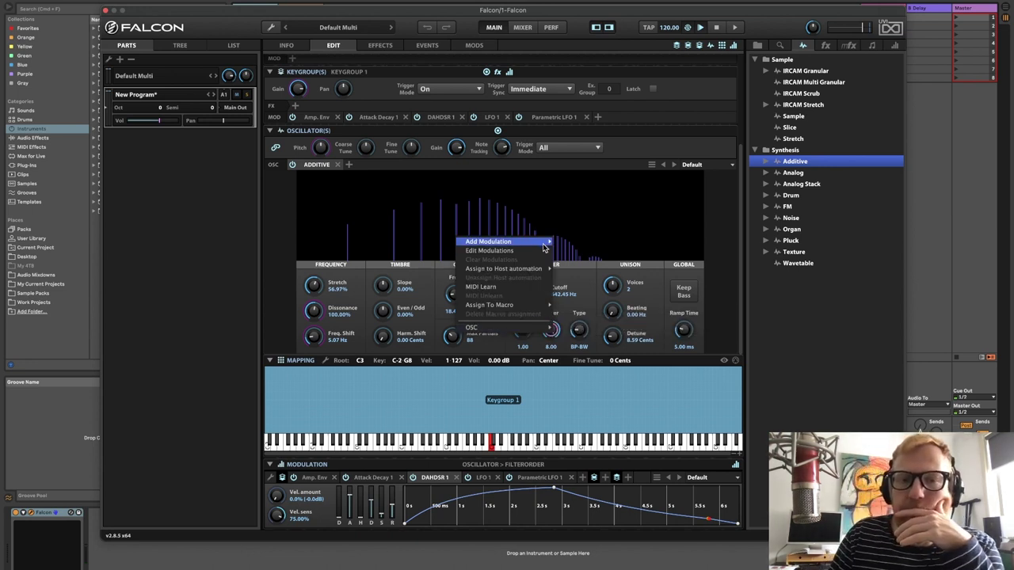
mouse_move(545, 242)
mouse_move(586, 407)
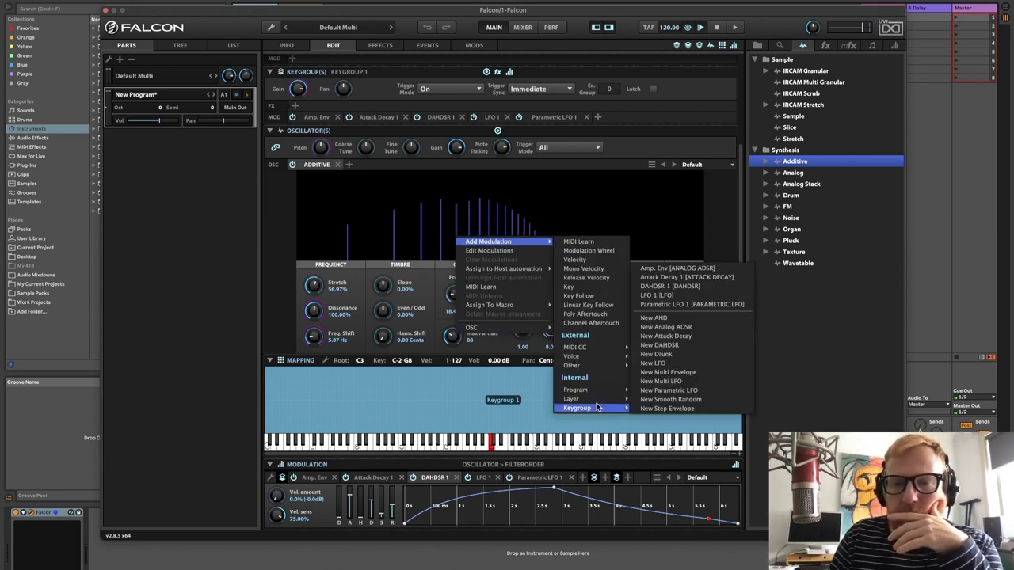
left_click(720, 287)
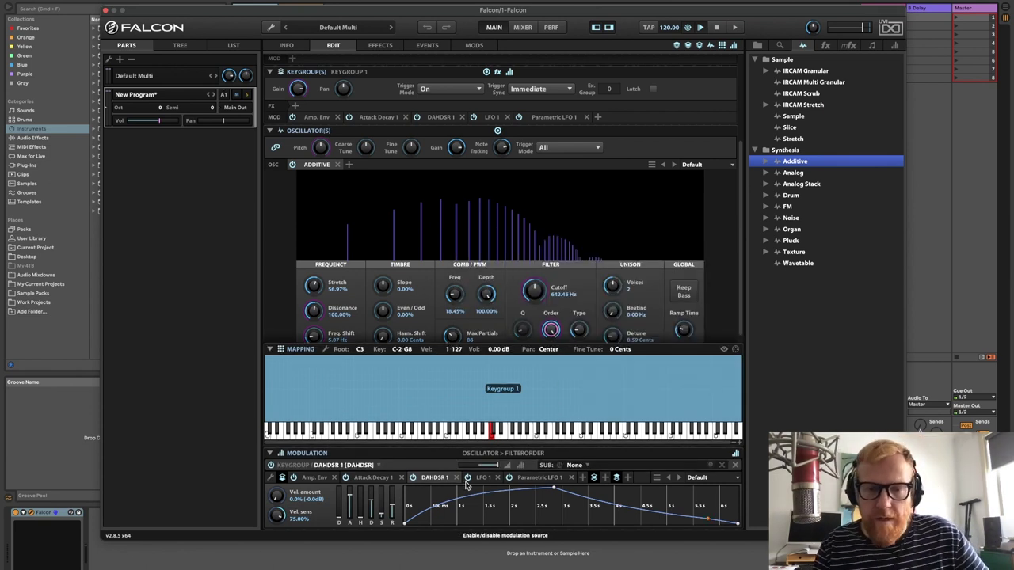
mouse_move(465, 465)
left_mouse_down()
mouse_move(445, 466)
mouse_move(466, 472)
left_mouse_up()
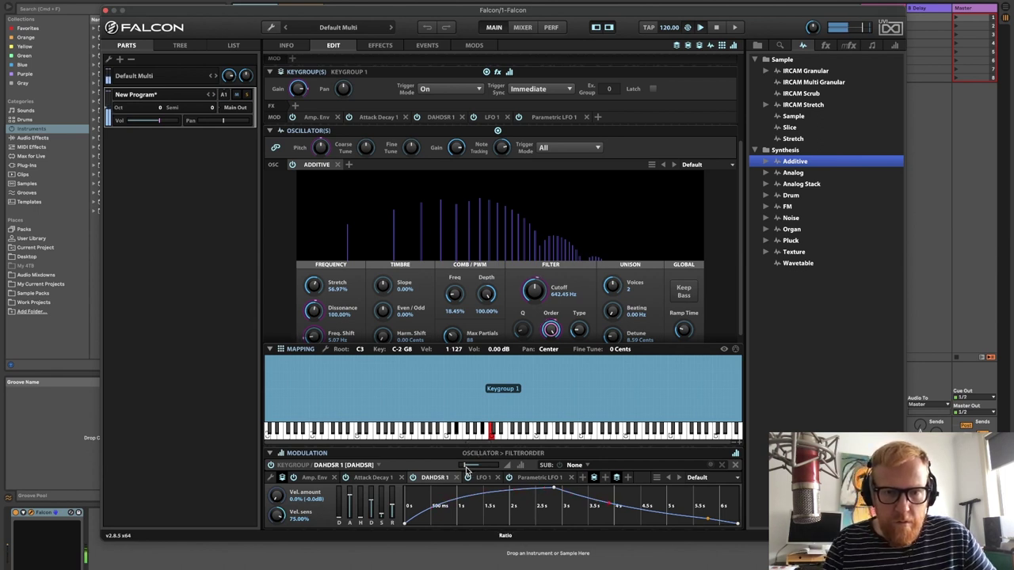
Clear the filter order's modulations and modulate it with a new keygroup DAHDSR envelope
right_click(551, 330)
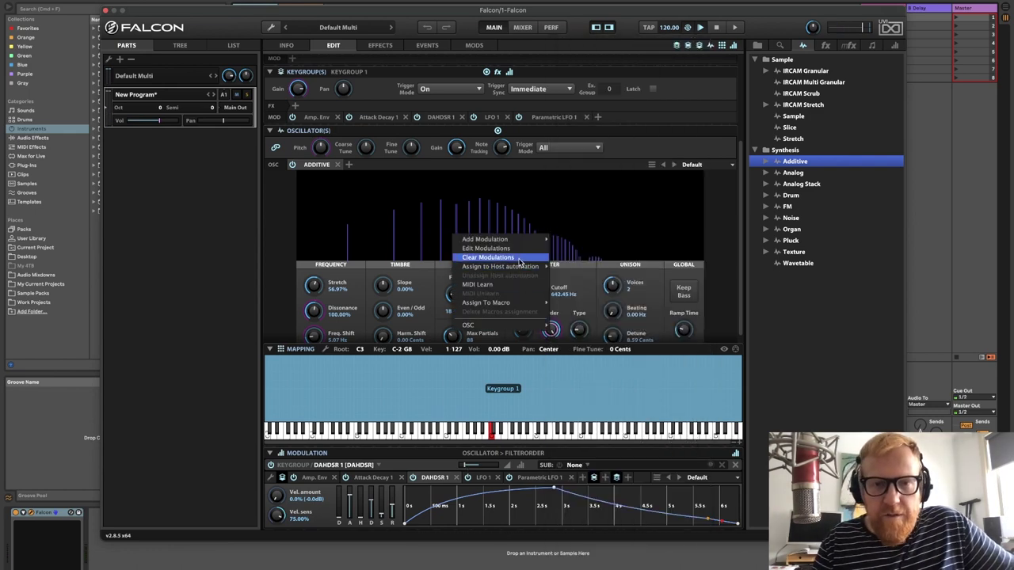
left_click(519, 259)
right_click(551, 332)
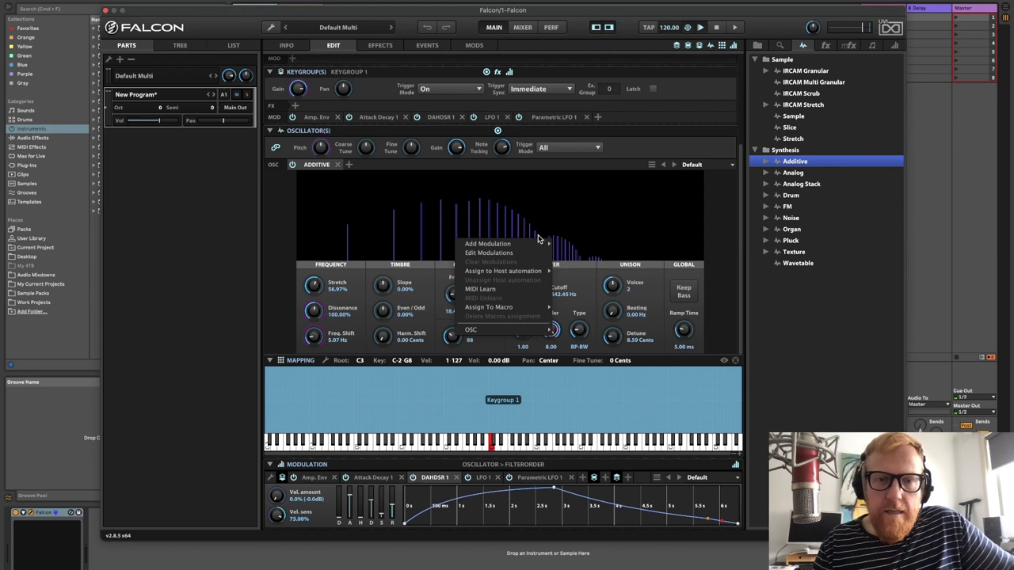
mouse_move(536, 245)
mouse_move(598, 412)
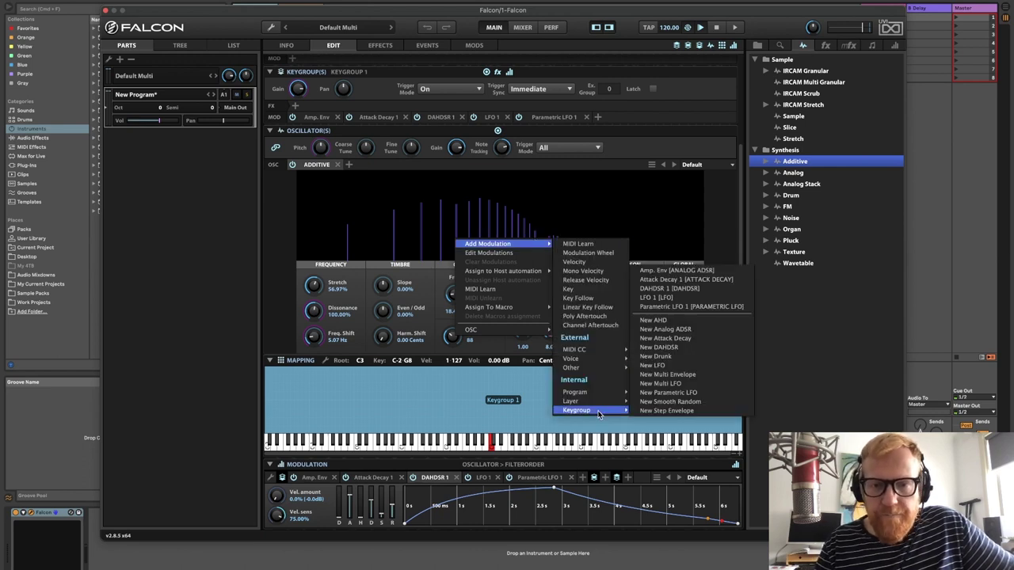
left_click(679, 348)
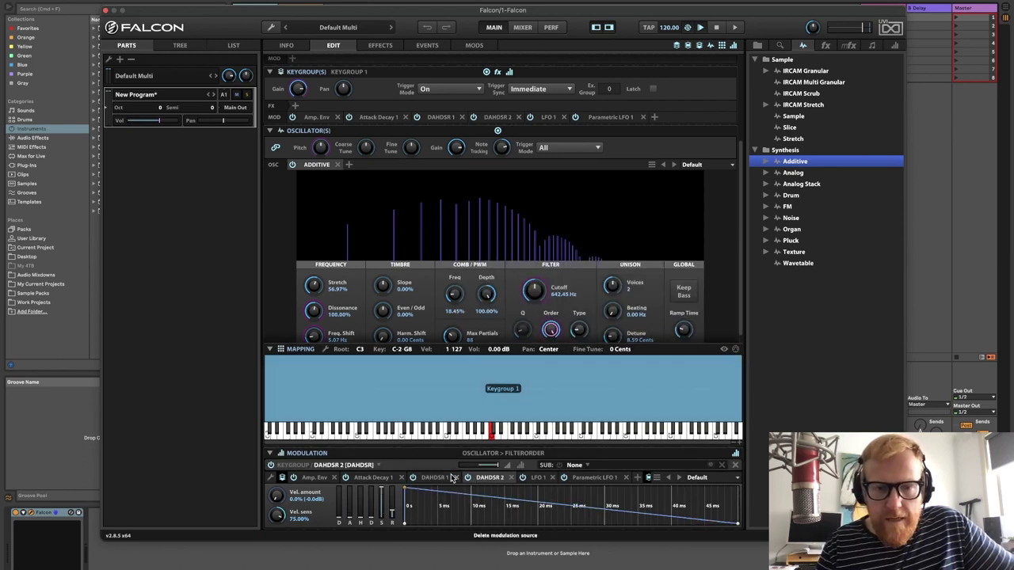
Copy the DAHDSR 1 envelope's settings to the clipboard
left_click(426, 478)
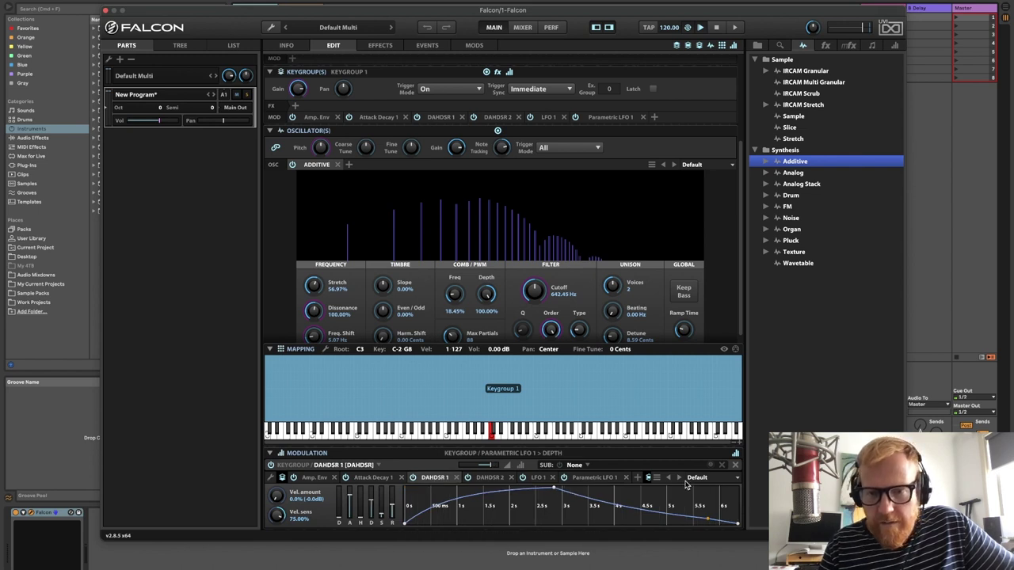
left_click(657, 480)
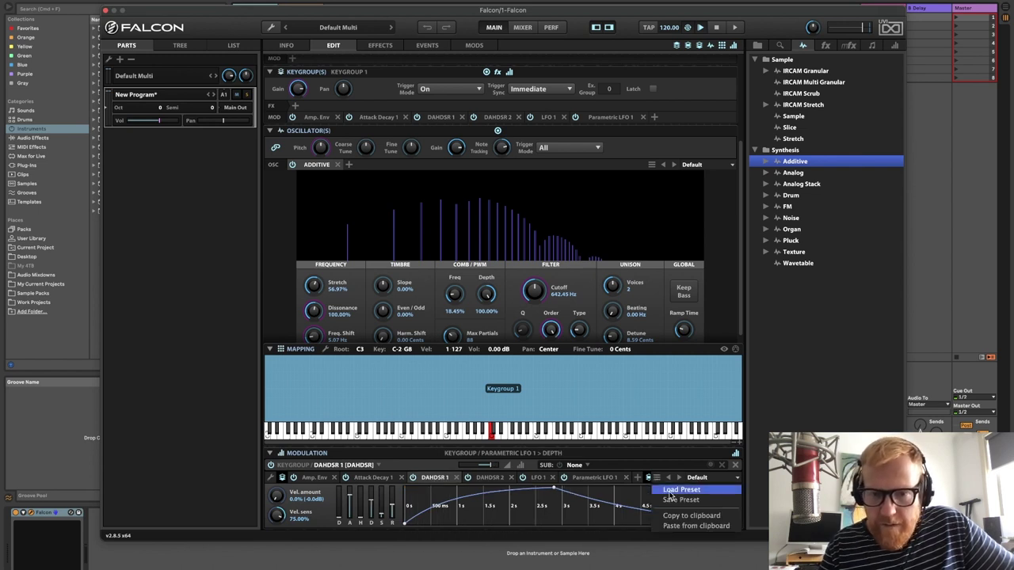
left_click(672, 516)
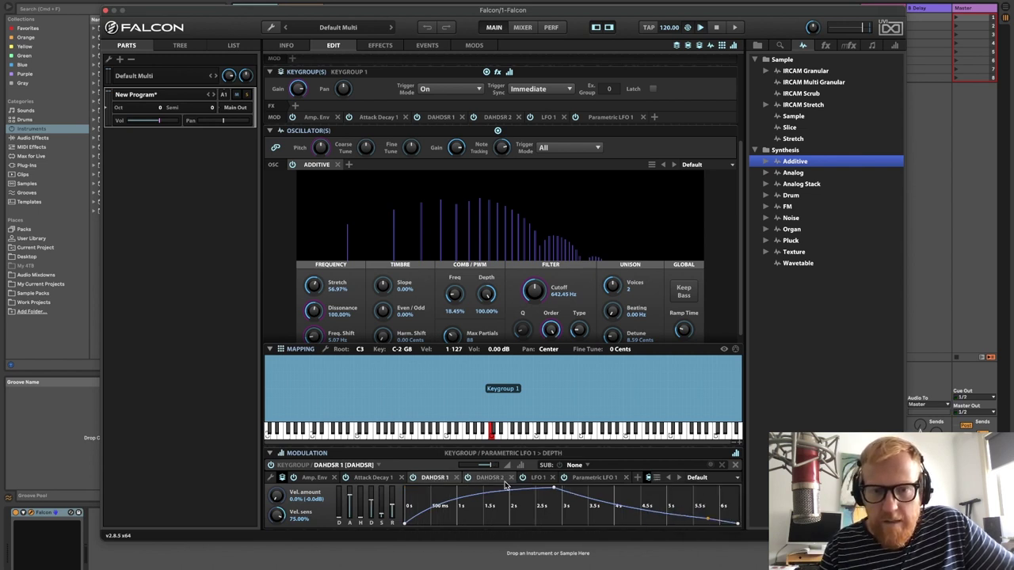
Paste the copied envelope settings into DAHDSR 2 and lengthen its decay
left_click(498, 480)
left_click(659, 481)
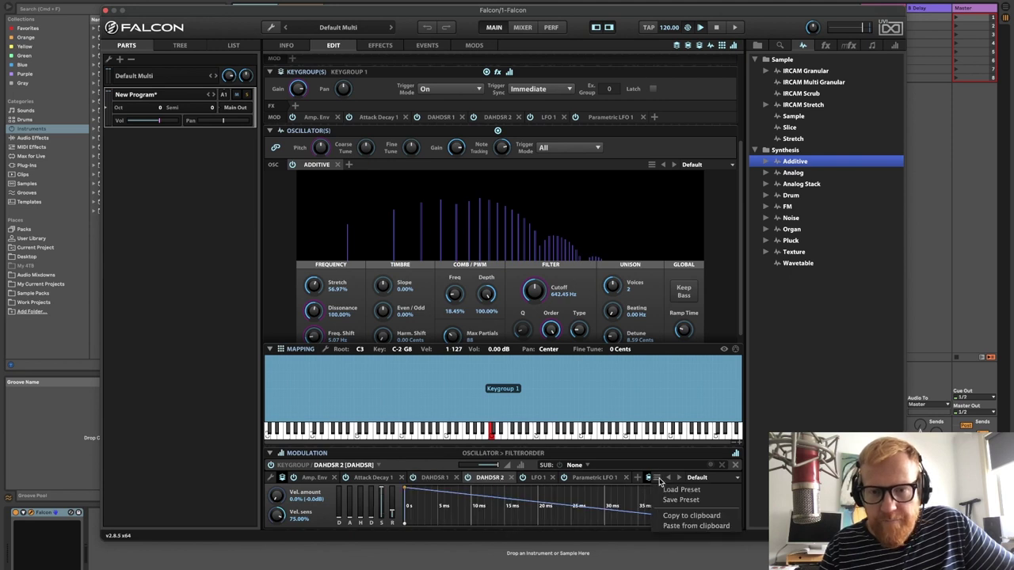
left_click(692, 531)
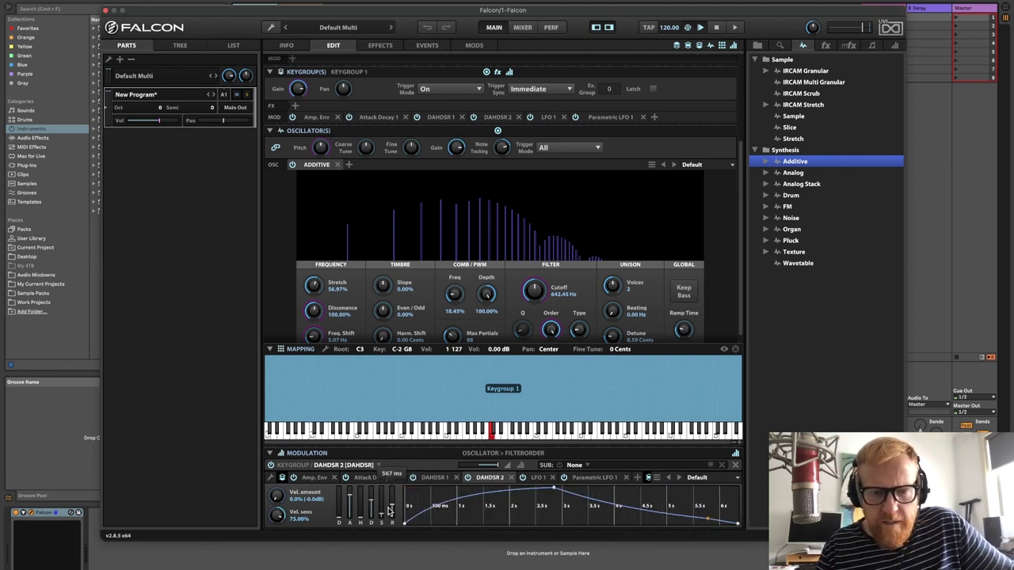
left_click_drag(371, 503, 372, 498)
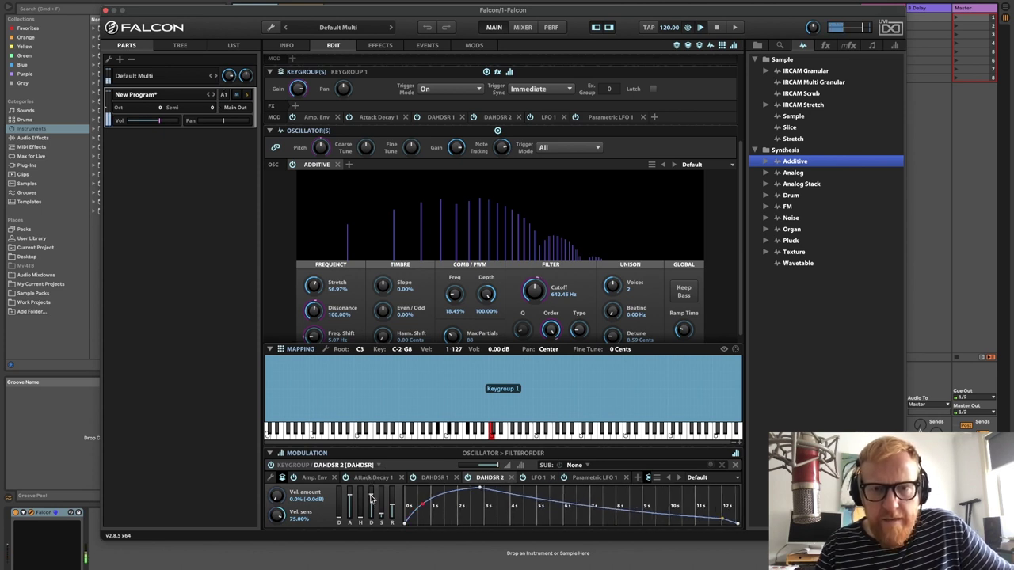
Lower the DAHDSR 2 modulation ratio on the filter order to a negative amount
right_click(552, 330)
left_click_drag(486, 462, 486, 467)
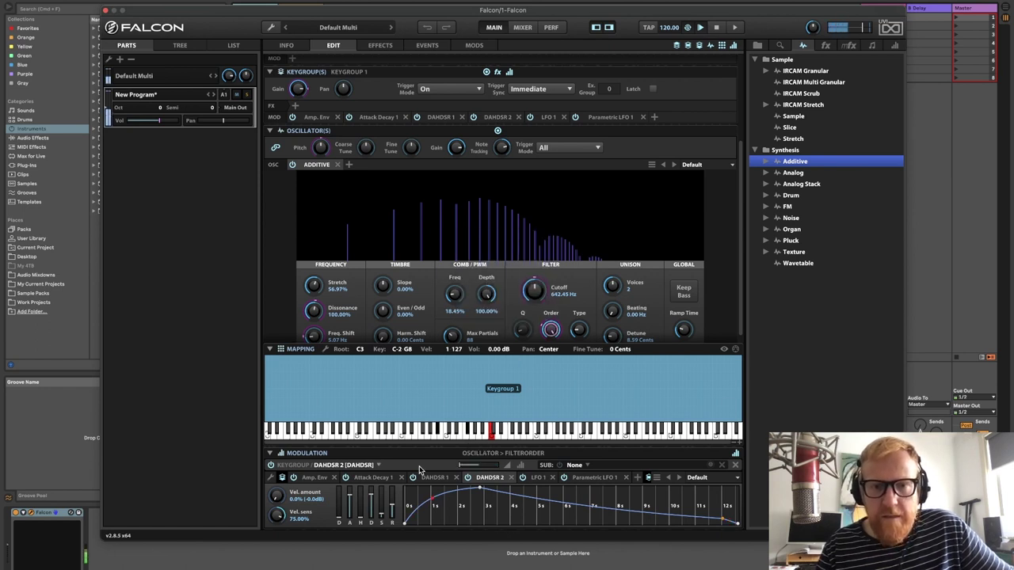
left_click_drag(472, 466, 468, 468)
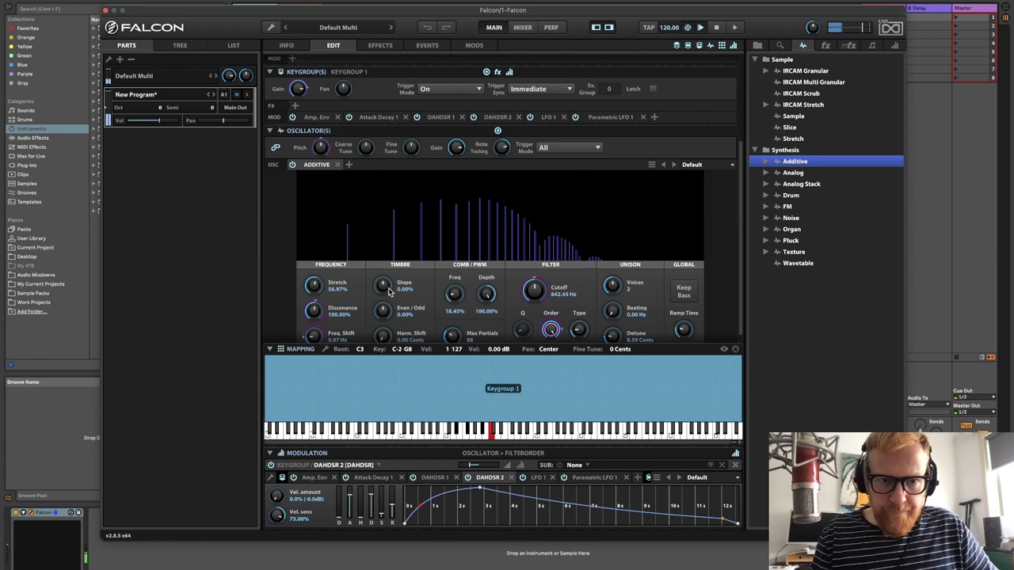
Set the oscillator's timbre to 90.31% slope, 100.00% Even/Odd and 12.22 semitones of harmonic shift
left_click_drag(388, 291, 385, 279)
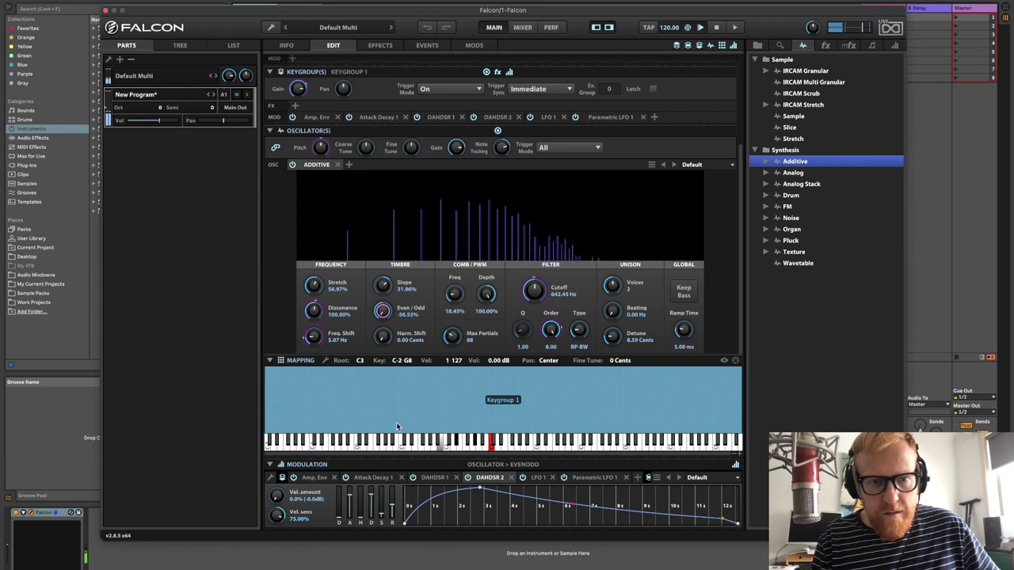
left_click(383, 336)
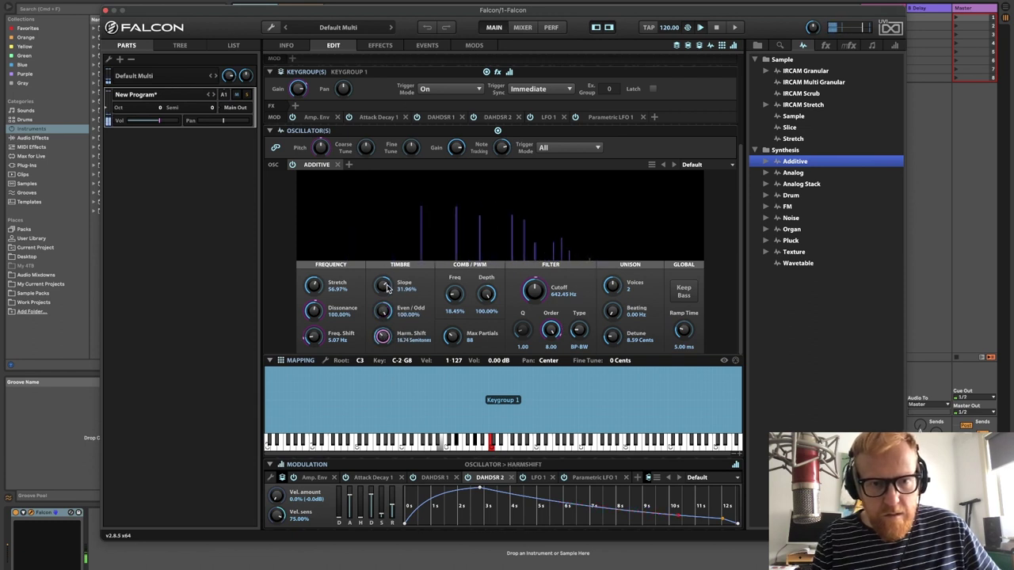
left_click(385, 287)
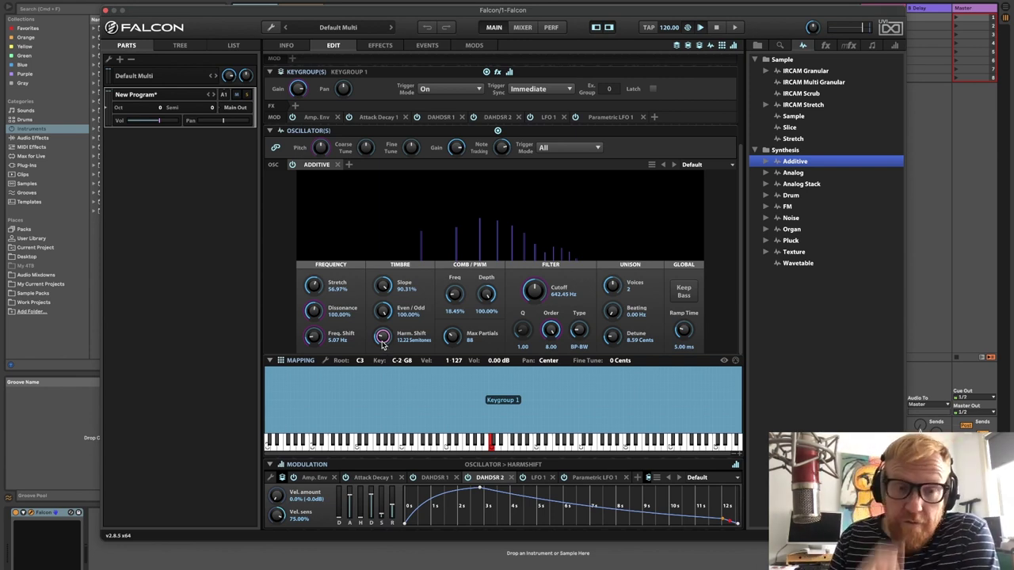
Modulate the harmonic shift with a new keygroup Step Envelope
right_click(382, 337)
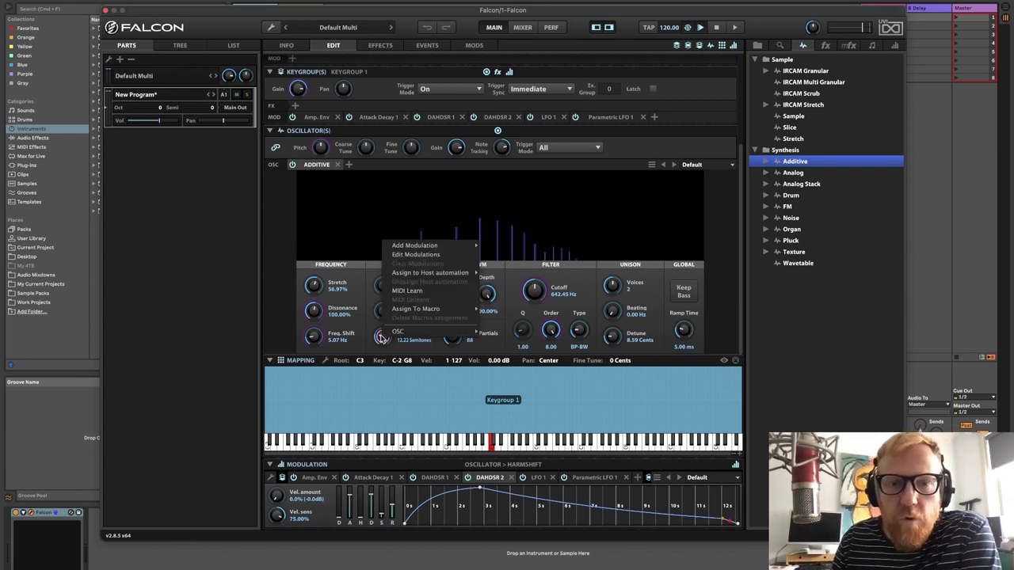
mouse_move(434, 248)
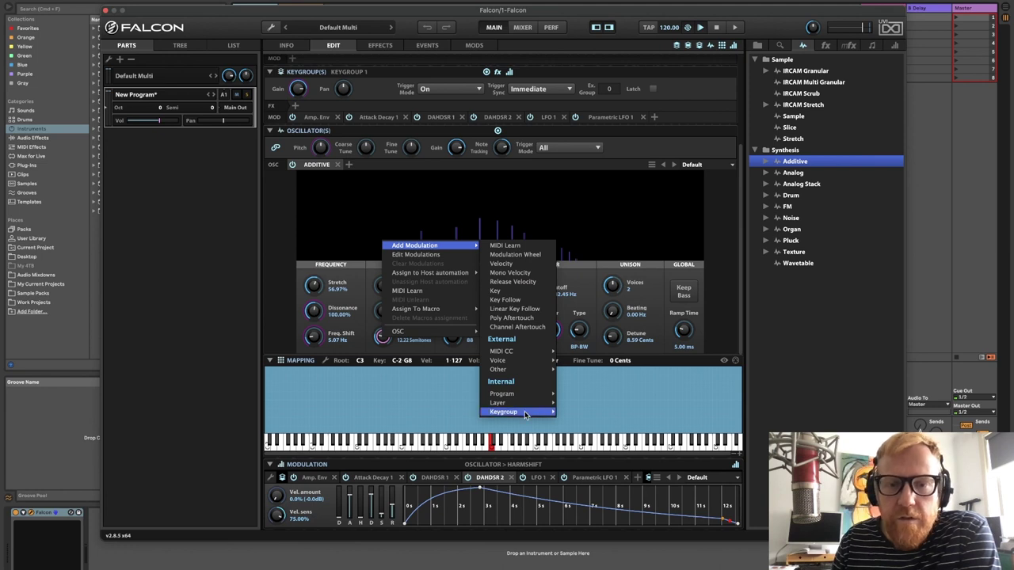
mouse_move(525, 413)
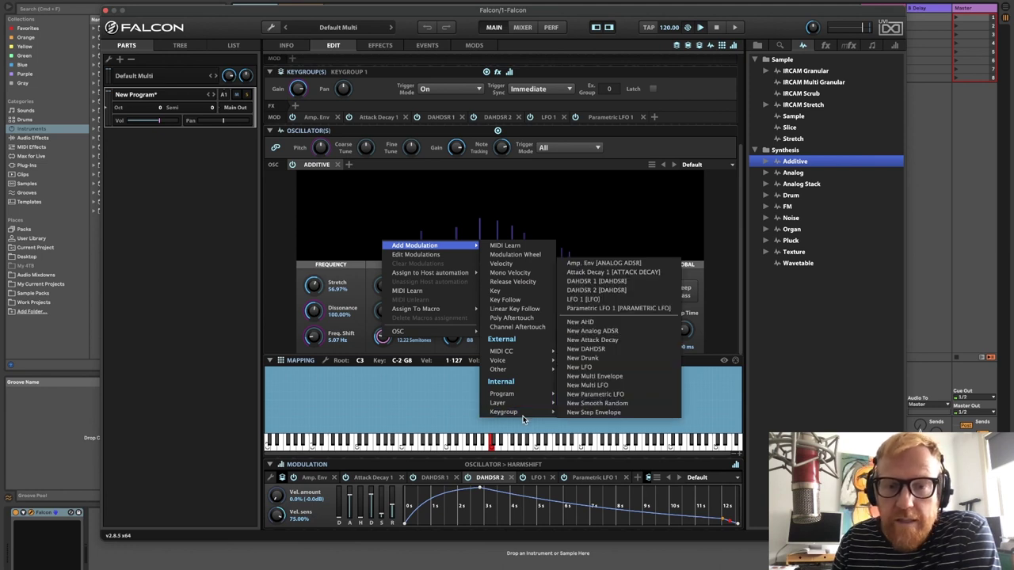
left_click(621, 415)
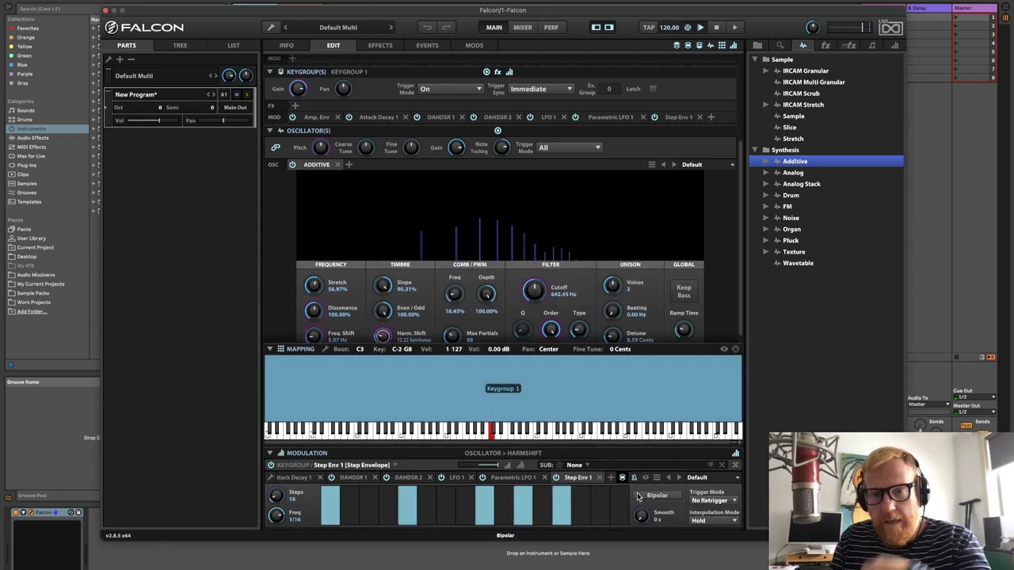
Make the step envelope bipolar with a varied pattern of positive and negative steps, and reduce its modulation ratio
left_click(668, 499)
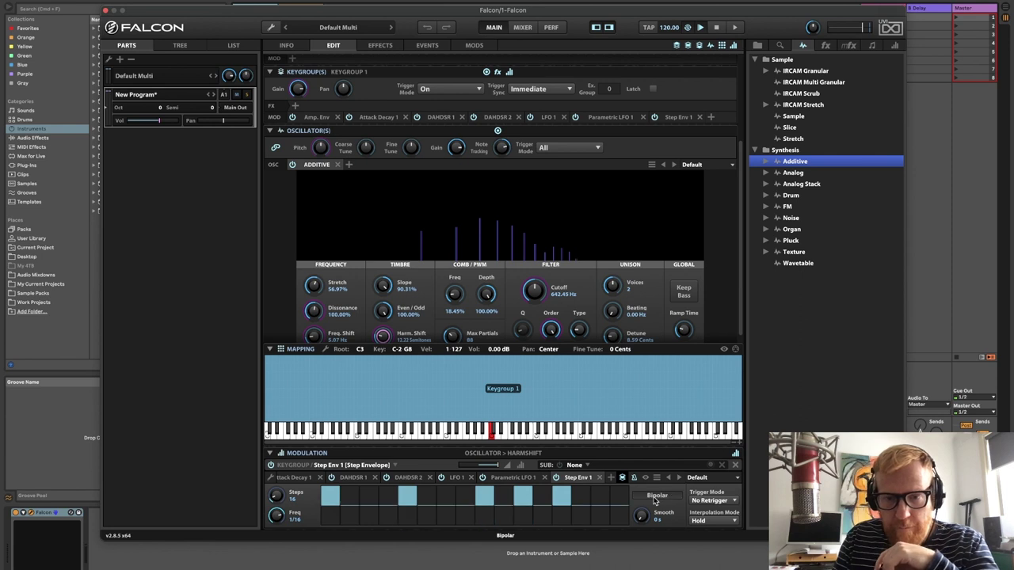
mouse_move(387, 492)
left_mouse_down()
mouse_move(446, 524)
mouse_move(486, 492)
mouse_move(520, 508)
mouse_move(569, 502)
left_mouse_up()
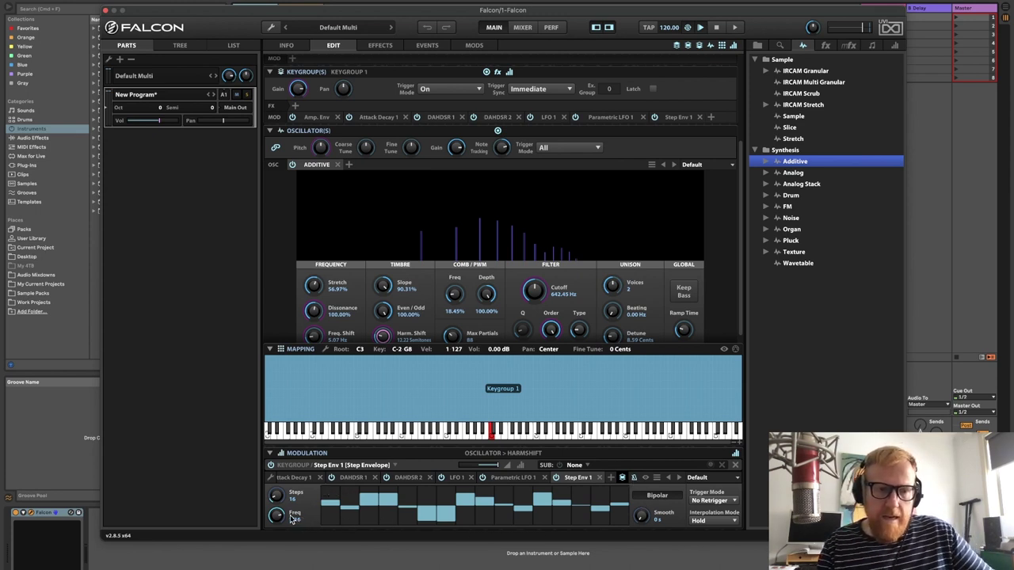
left_click_drag(293, 519, 283, 519)
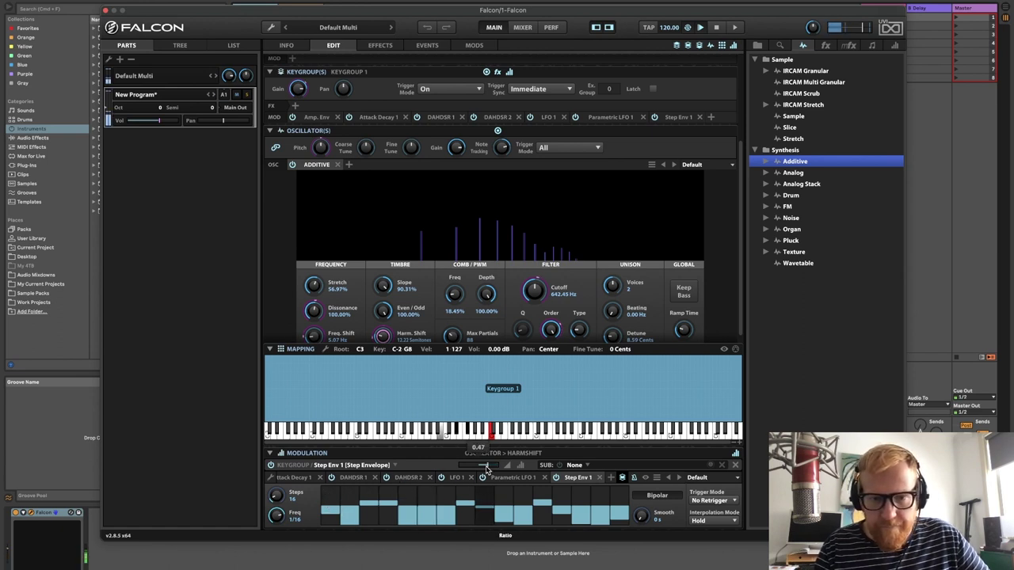
left_click_drag(485, 468, 481, 468)
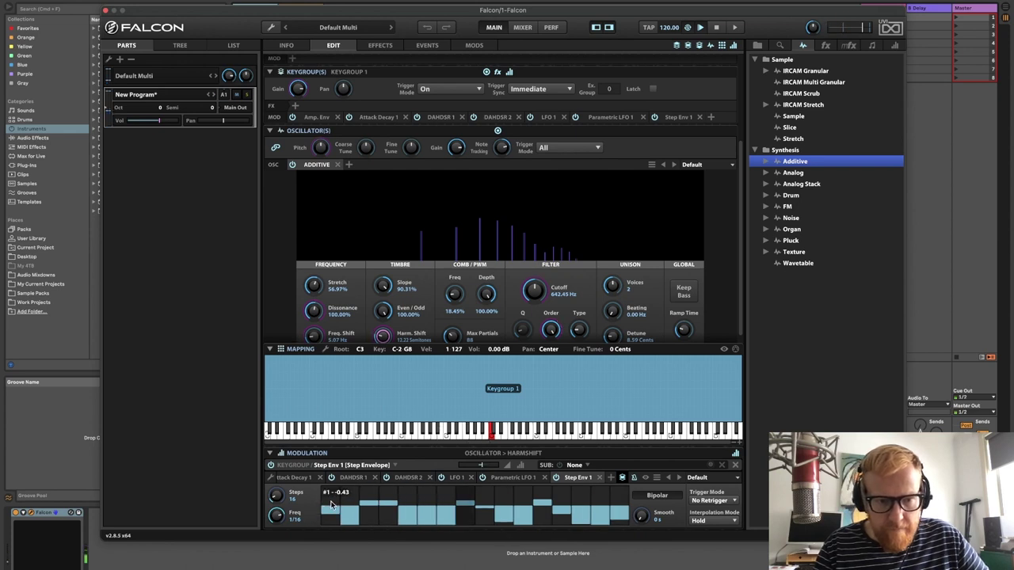
Redraw the step envelope's 16 levels as smaller alternating values around zero and set its smoothing to 902 us
mouse_move(349, 513)
left_mouse_down()
mouse_move(374, 524)
mouse_move(394, 506)
mouse_move(425, 513)
mouse_move(448, 496)
mouse_move(522, 518)
mouse_move(522, 494)
mouse_move(592, 497)
mouse_move(626, 504)
left_mouse_up()
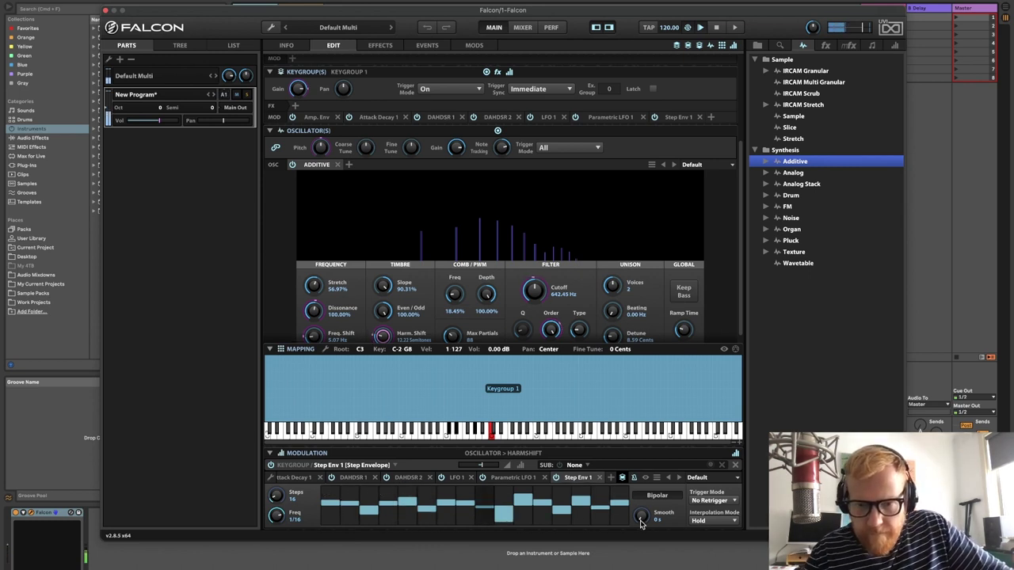
mouse_move(641, 515)
left_mouse_down()
mouse_move(645, 467)
mouse_move(646, 507)
left_mouse_up()
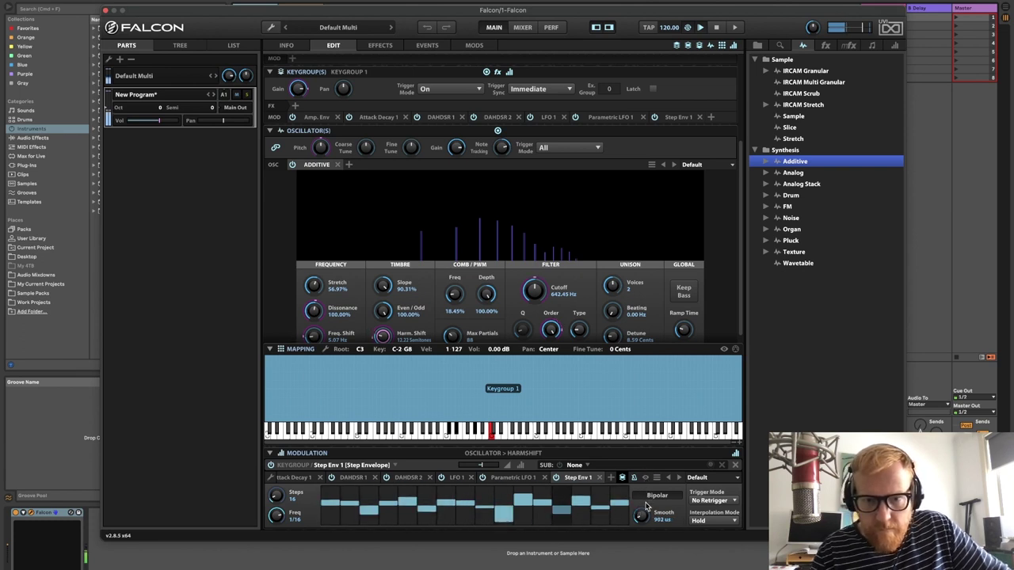
Try the Spline interpolation mode on the step envelope and return it to Hold
left_click(712, 522)
left_click(709, 543)
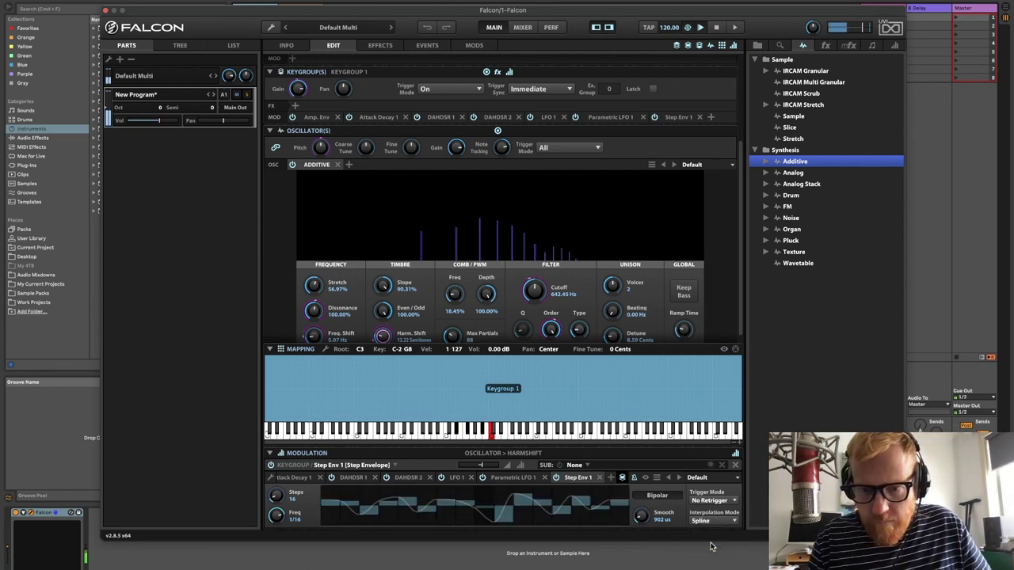
left_click(711, 520)
left_click(710, 530)
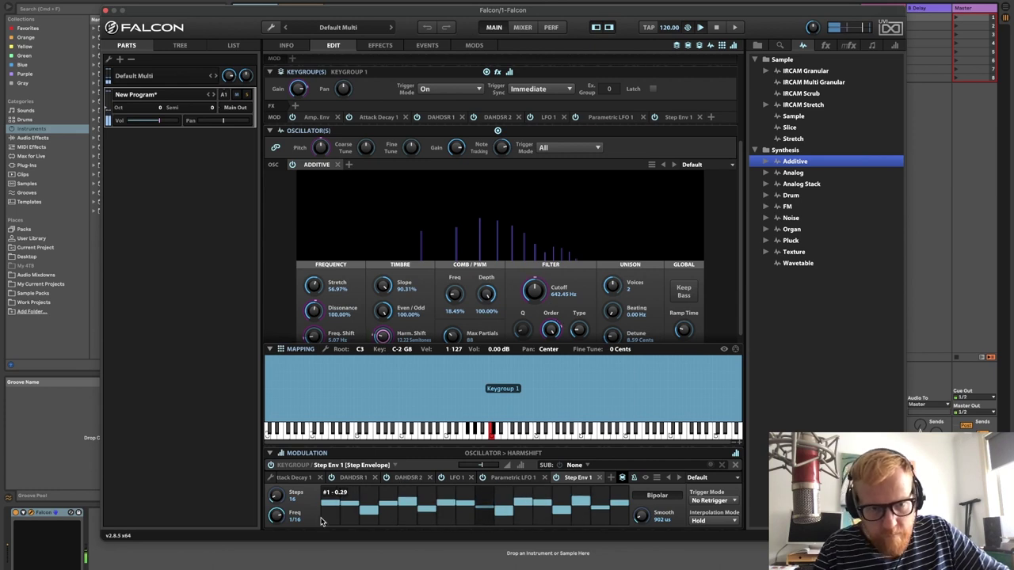
Try the Retrigger mode, set the step envelope's trigger mode to Legato and fine-tune its modulation ratio to about 0.26
mouse_move(276, 516)
left_mouse_down()
mouse_move(278, 531)
mouse_move(273, 515)
left_mouse_up()
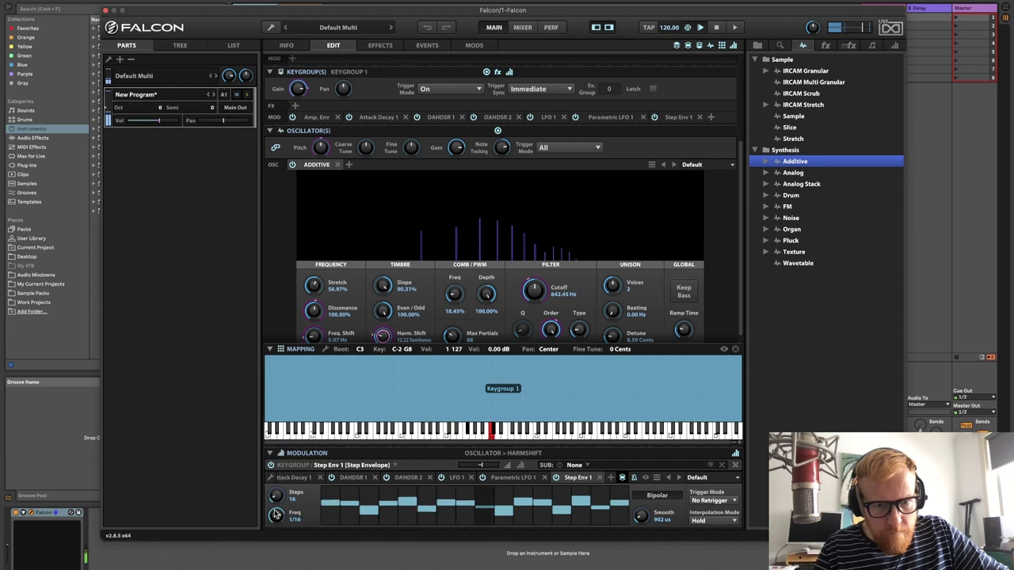
left_click(713, 501)
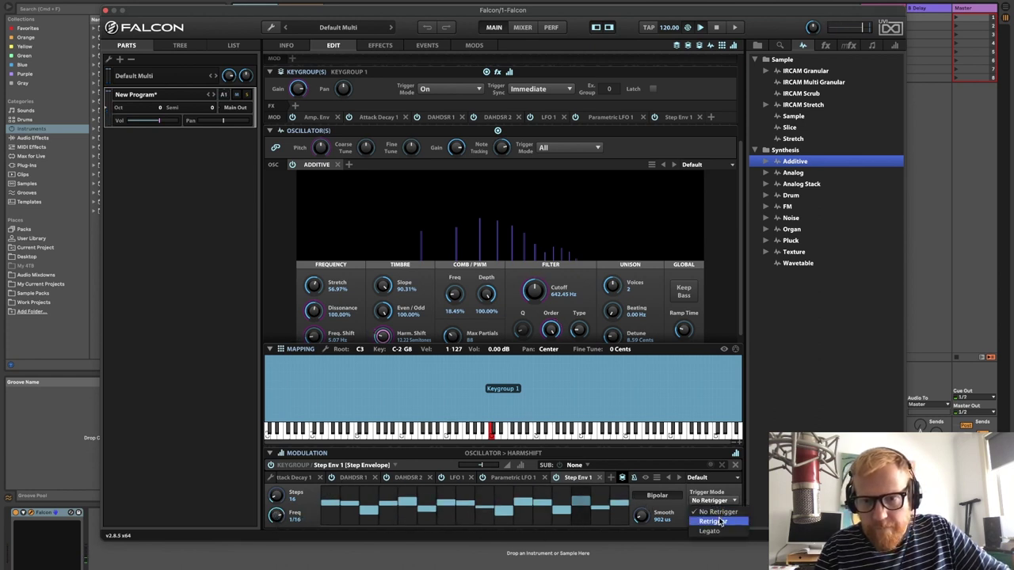
left_click(712, 522)
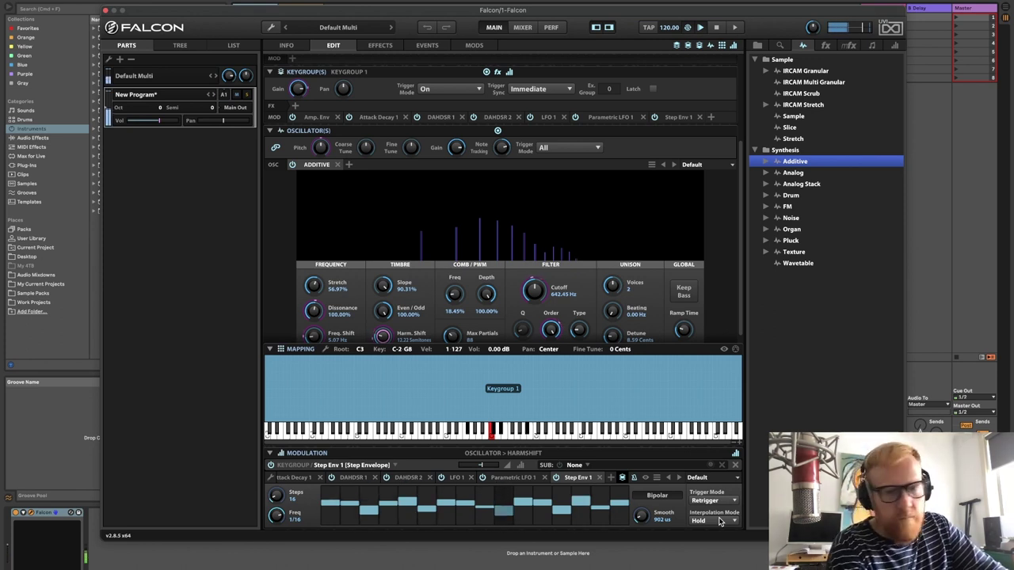
left_click(715, 501)
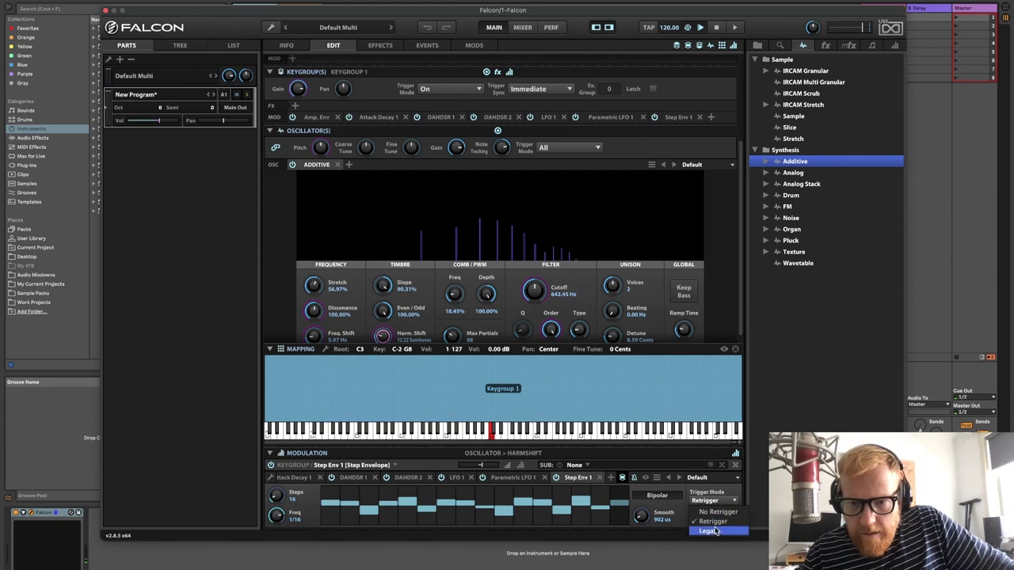
left_click(716, 537)
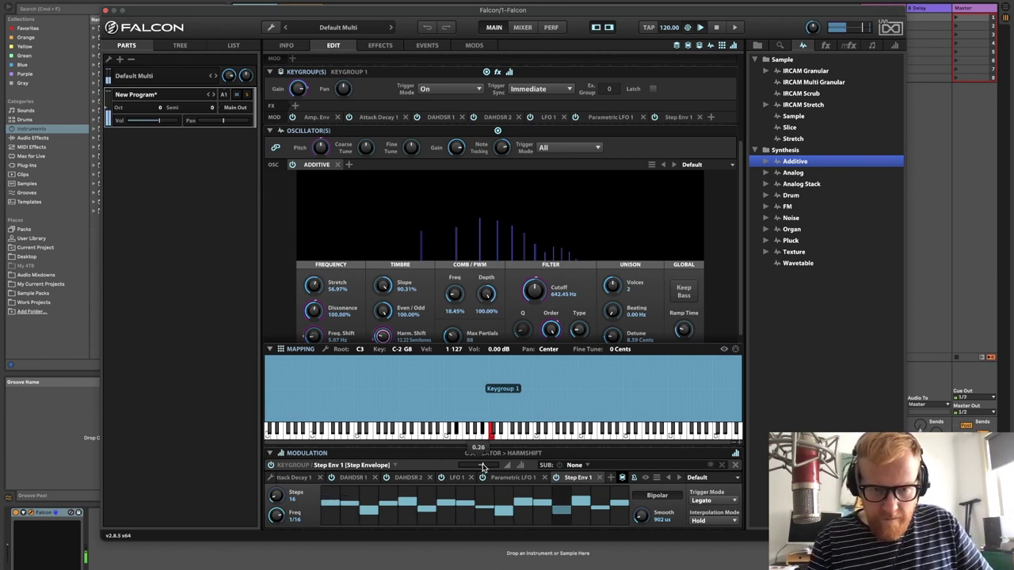
left_click_drag(480, 466, 480, 470)
left_click_drag(480, 469, 481, 469)
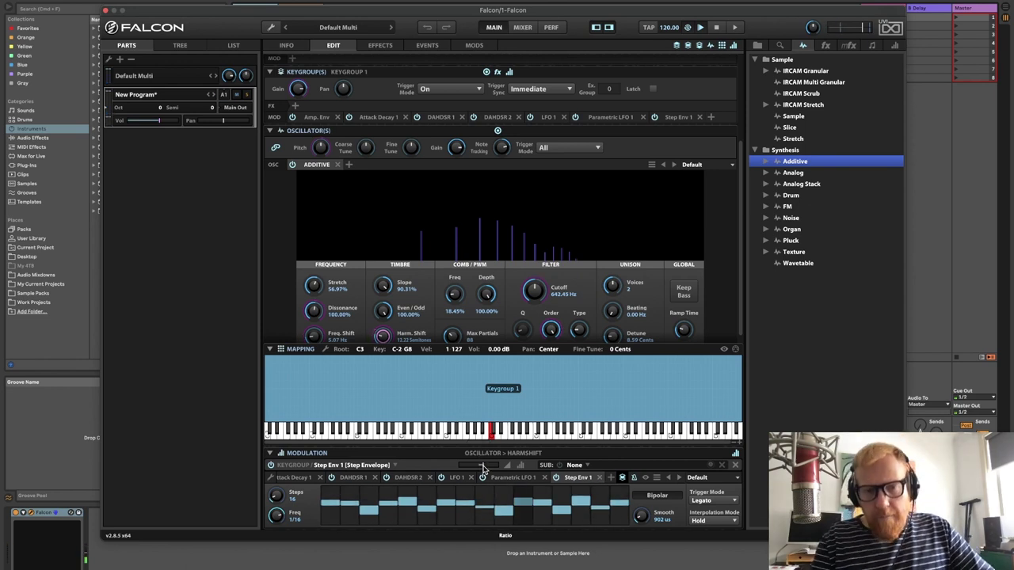
Modulate the step envelope's ratio with a new keygroup Multi Envelope
right_click(483, 467)
mouse_move(558, 404)
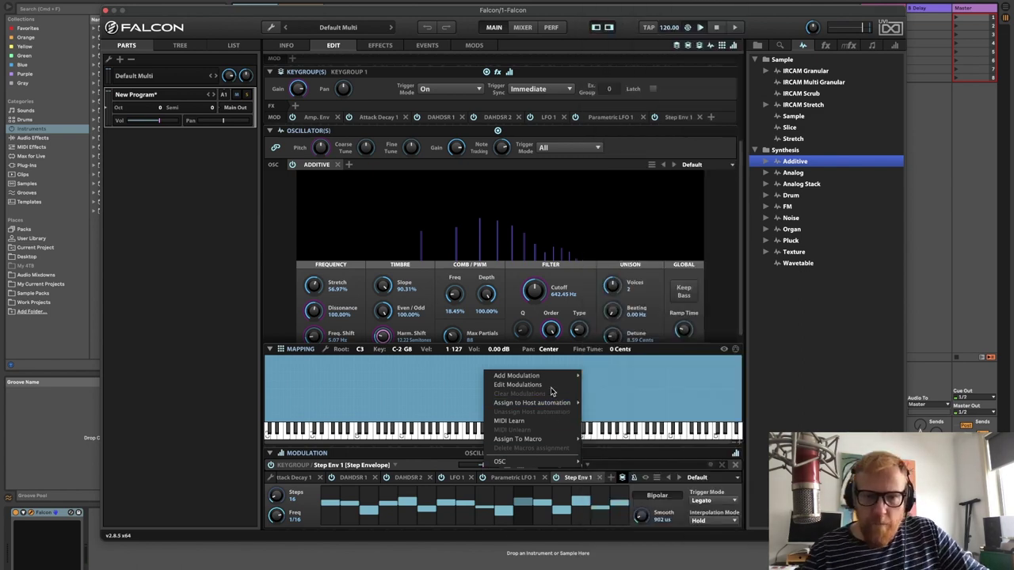
mouse_move(555, 376)
mouse_move(633, 376)
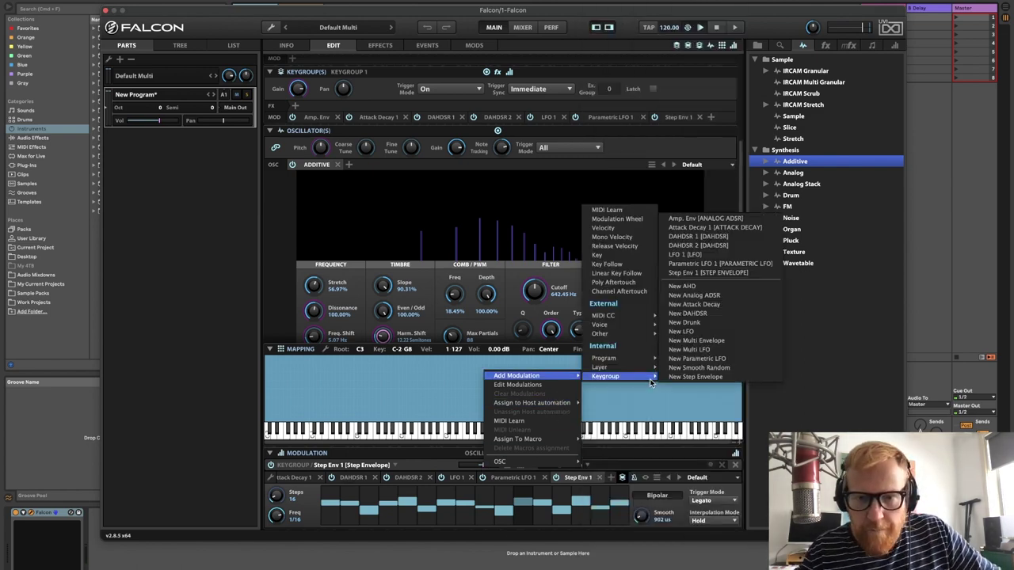
left_click(722, 345)
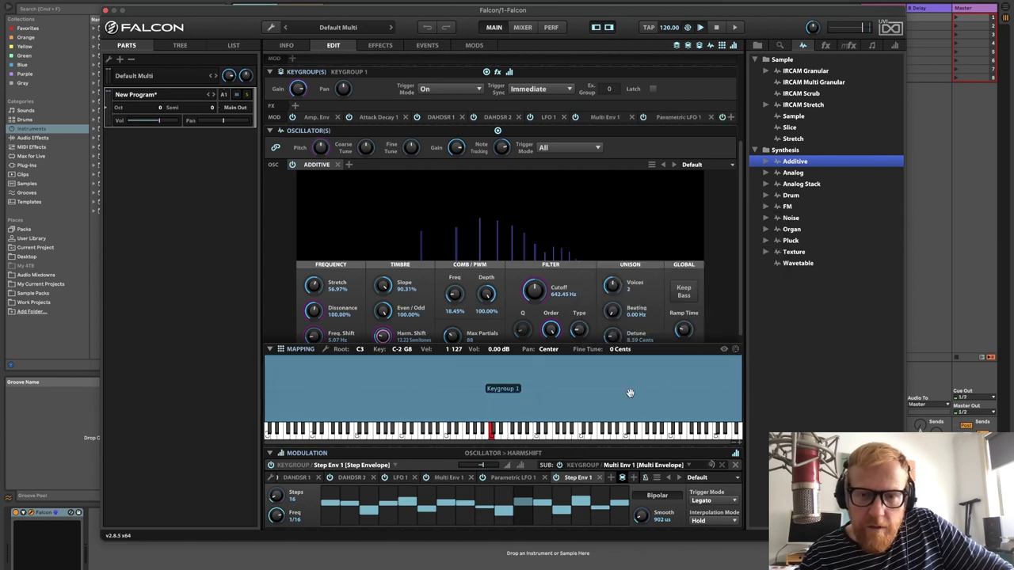
Open the Multi Env 1 settings and bend its rising section into an S-shaped curve through one added point
left_click(585, 478)
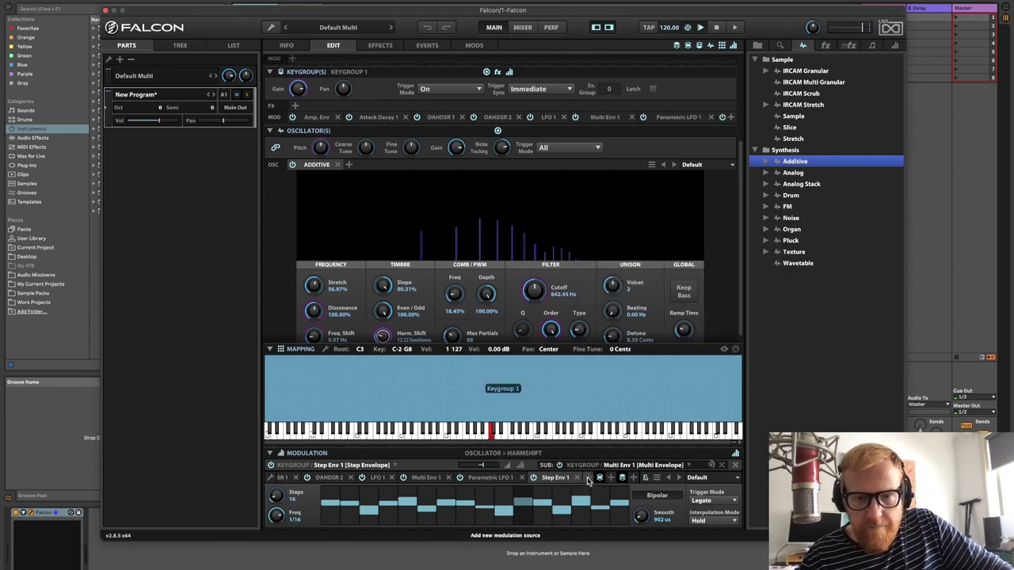
left_click(420, 478)
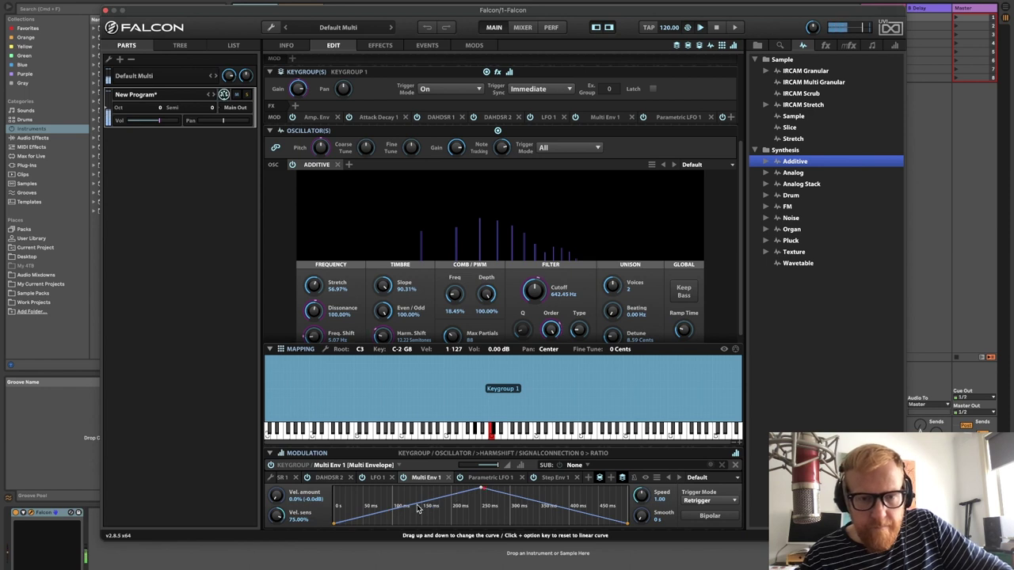
double_click(428, 502)
left_click_drag(428, 502, 417, 515)
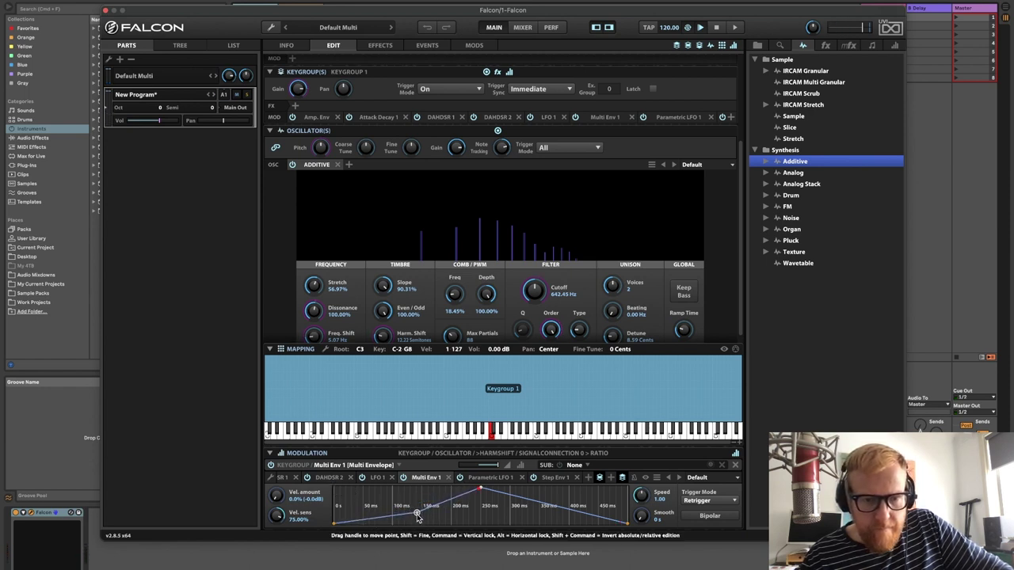
double_click(418, 515)
key("Return")
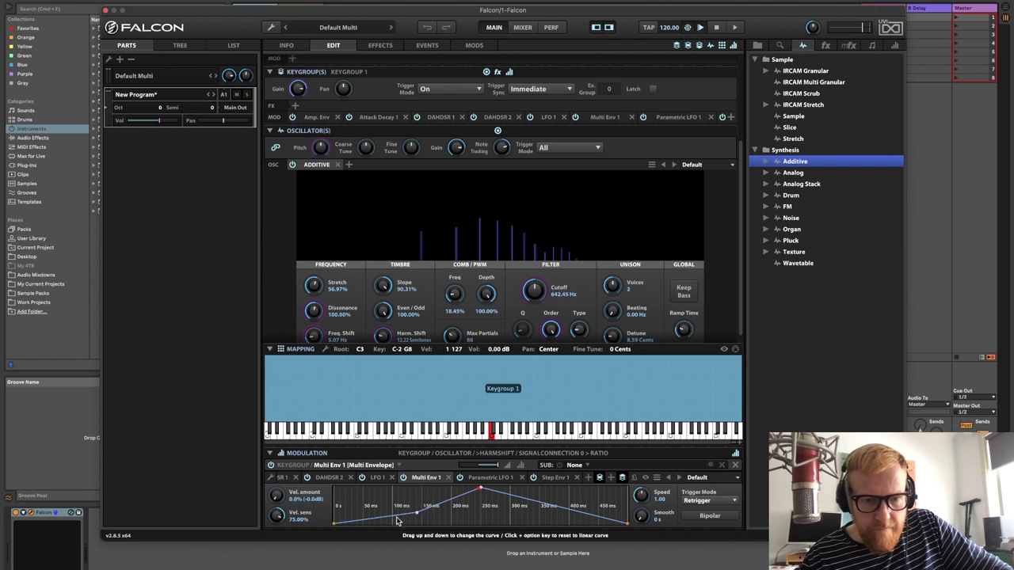
left_click_drag(400, 516, 405, 537)
left_click_drag(448, 502, 443, 480)
left_click_drag(418, 516, 400, 506)
Reshape the falling section of Multi Env 1 with added points forming curved dips and smaller peaks
left_click_drag(472, 493, 501, 505)
double_click(505, 495)
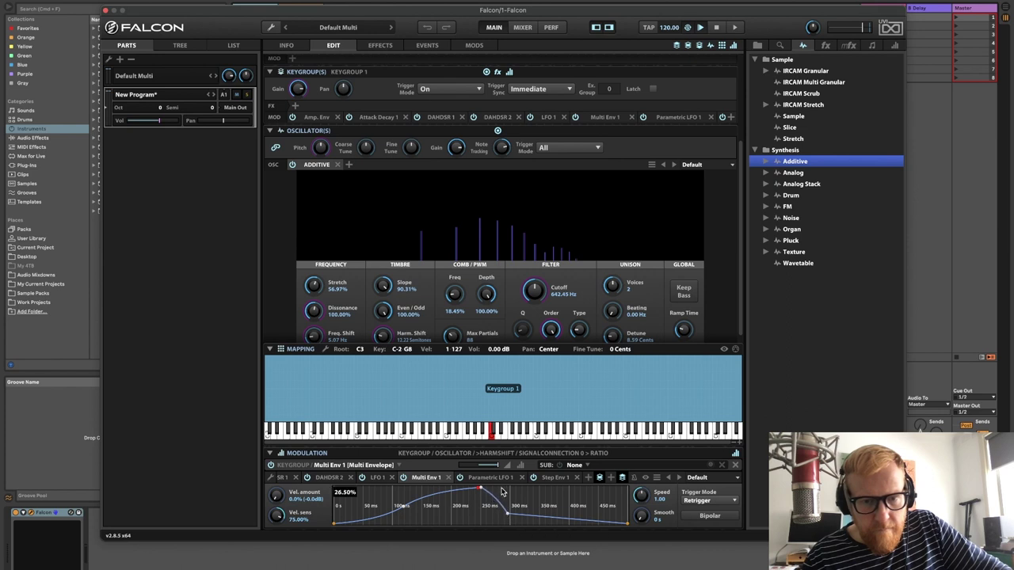
double_click(535, 518)
left_click_drag(536, 518, 607, 509)
double_click(572, 512)
double_click(602, 522)
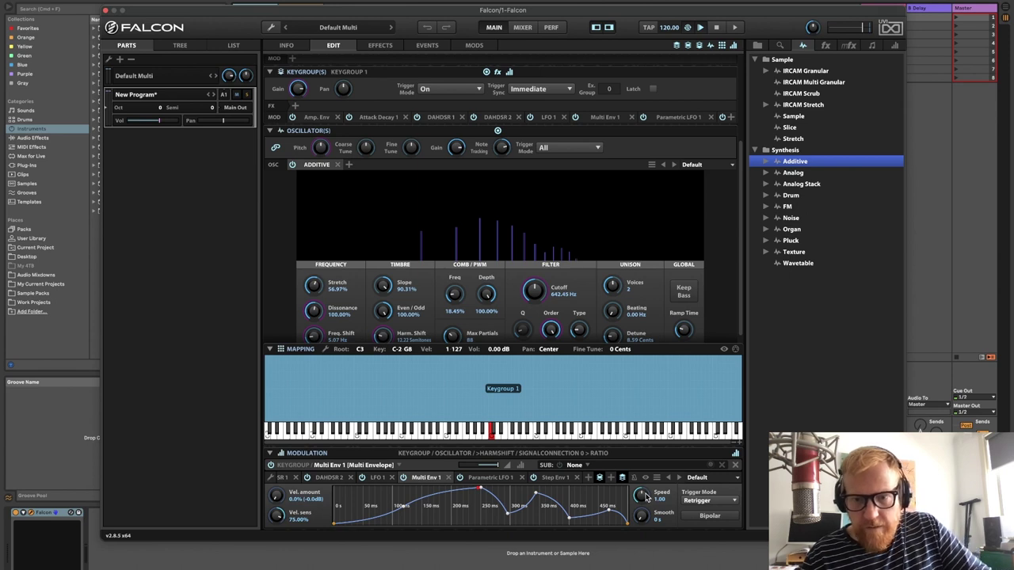
Set Multi Env 1 to Legato trigger mode, make it bipolar and slow its speed to 0.10
left_click(717, 503)
left_click(709, 538)
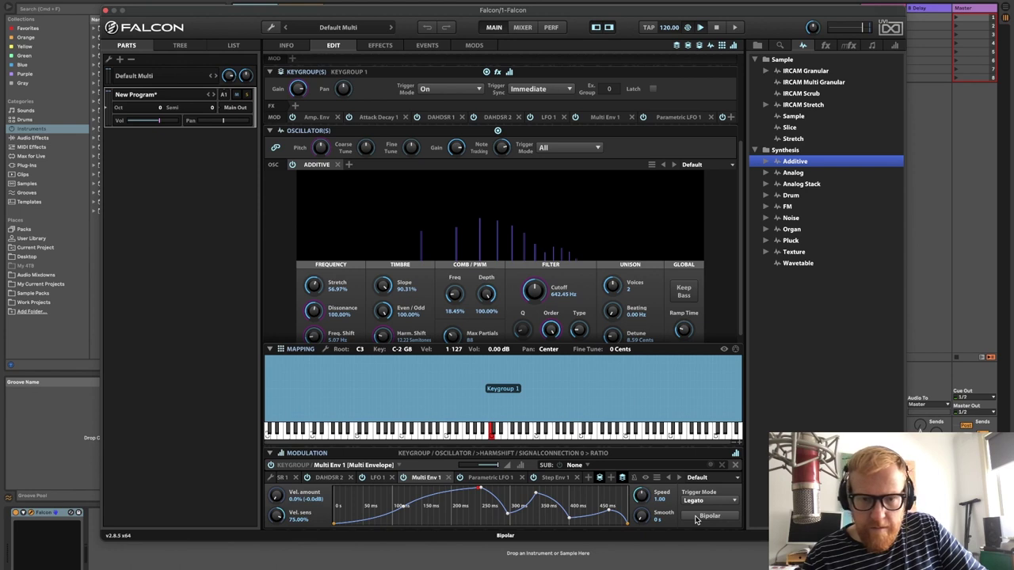
left_click(697, 519)
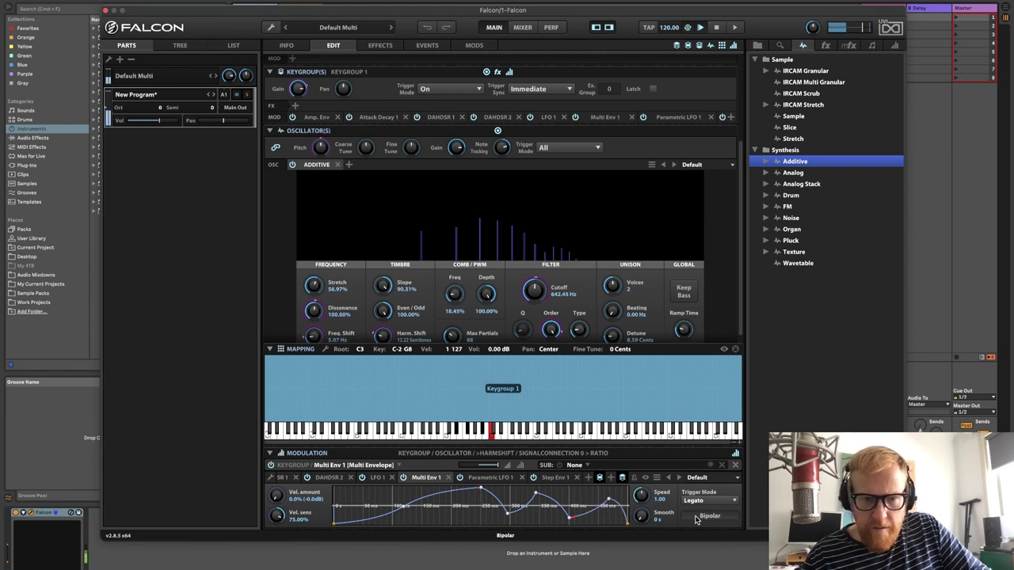
left_click_drag(645, 500, 646, 526)
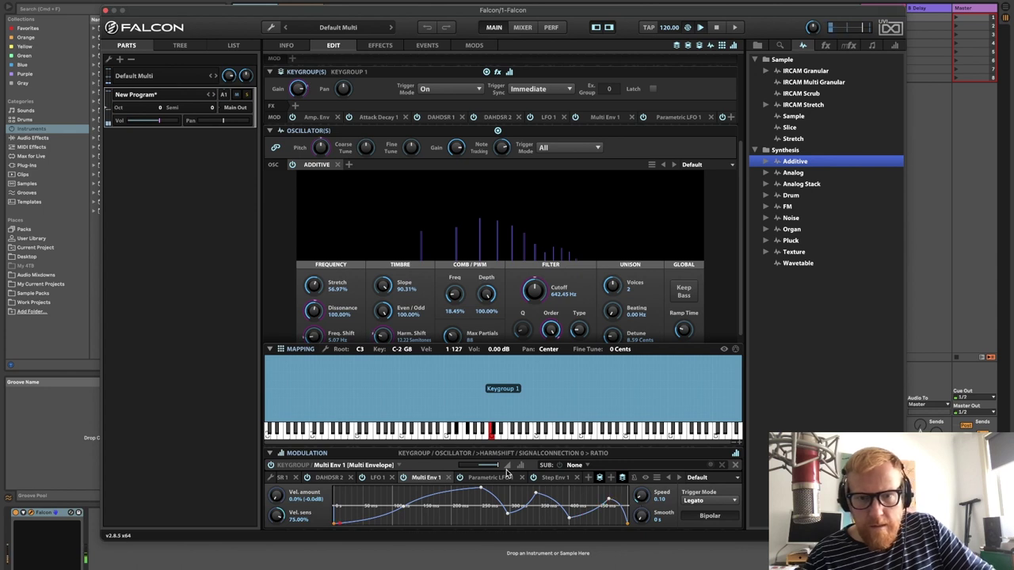
Adjust Step Env 1's modulation ratio on the harmonic shift to about 0.43
left_click(556, 478)
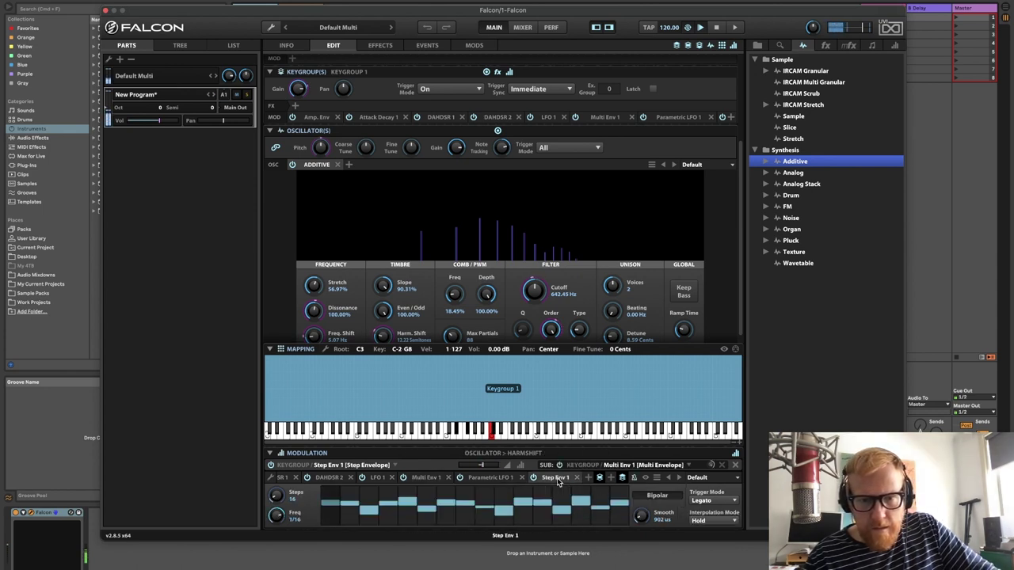
mouse_move(478, 464)
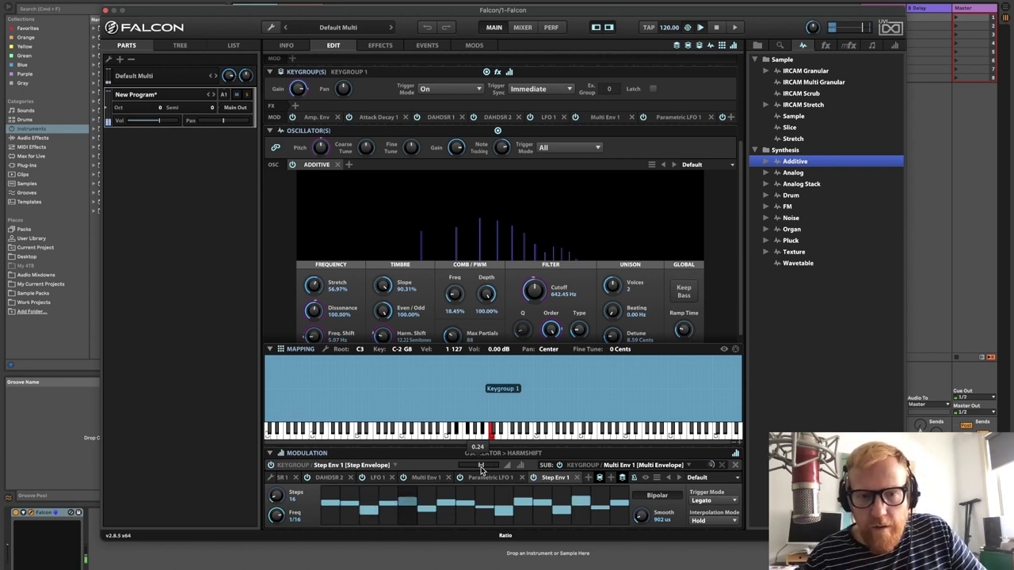
left_click_drag(484, 468, 491, 468)
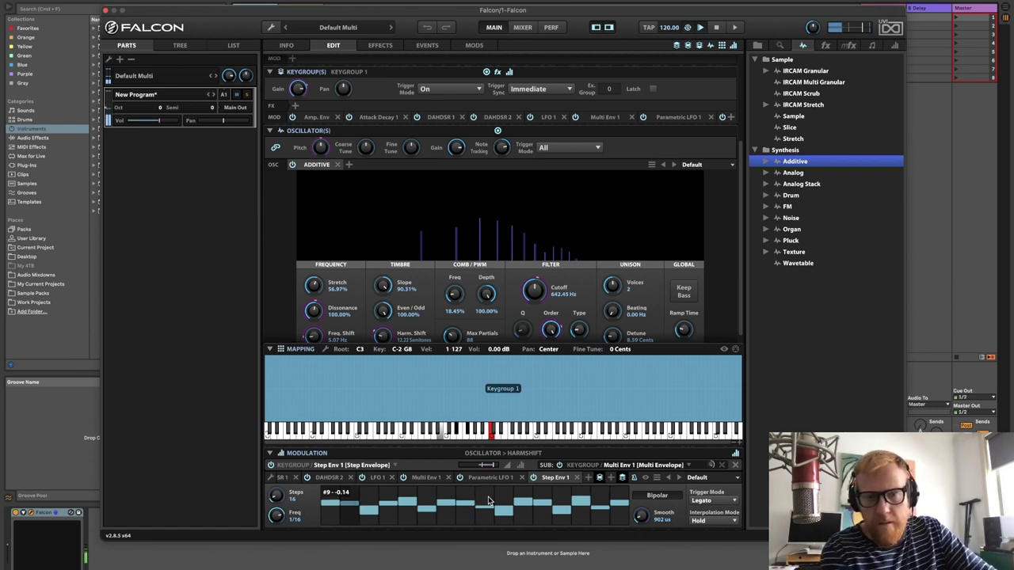
left_click_drag(489, 467, 486, 468)
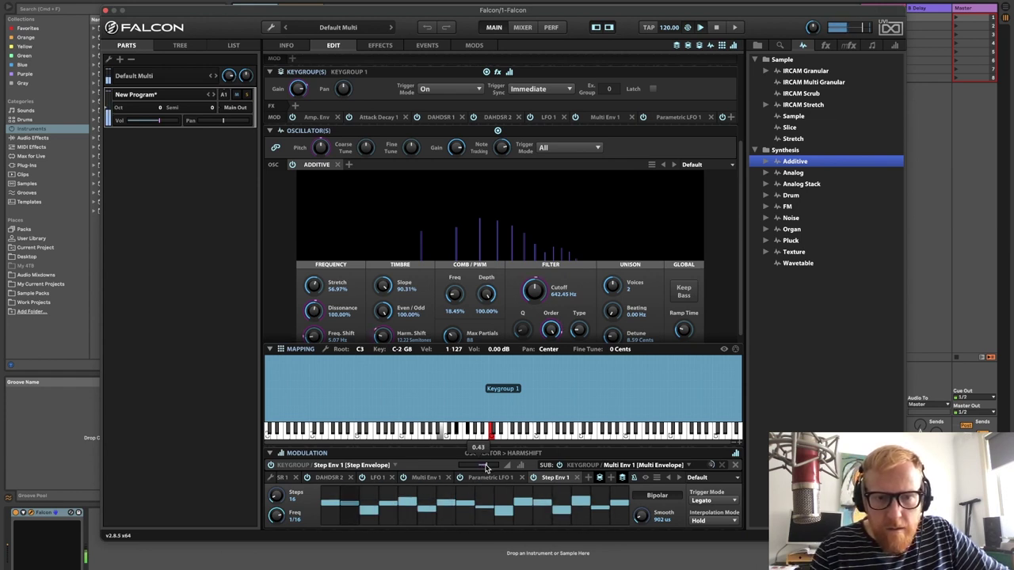
Lower the three peaks of the Multi Env 1 curve and move the point on its rising section slightly earlier
left_click(427, 478)
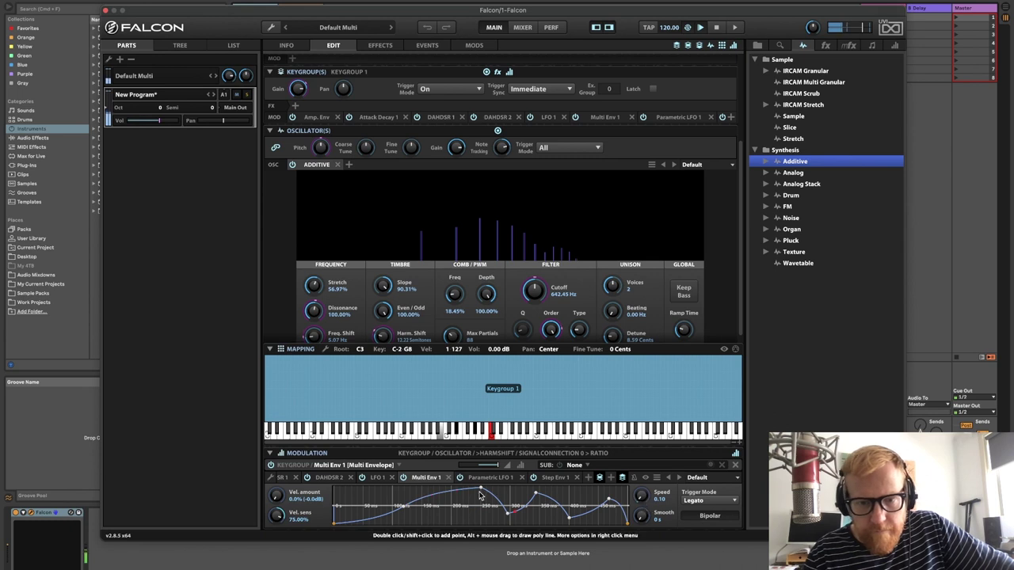
left_click_drag(480, 504, 462, 508)
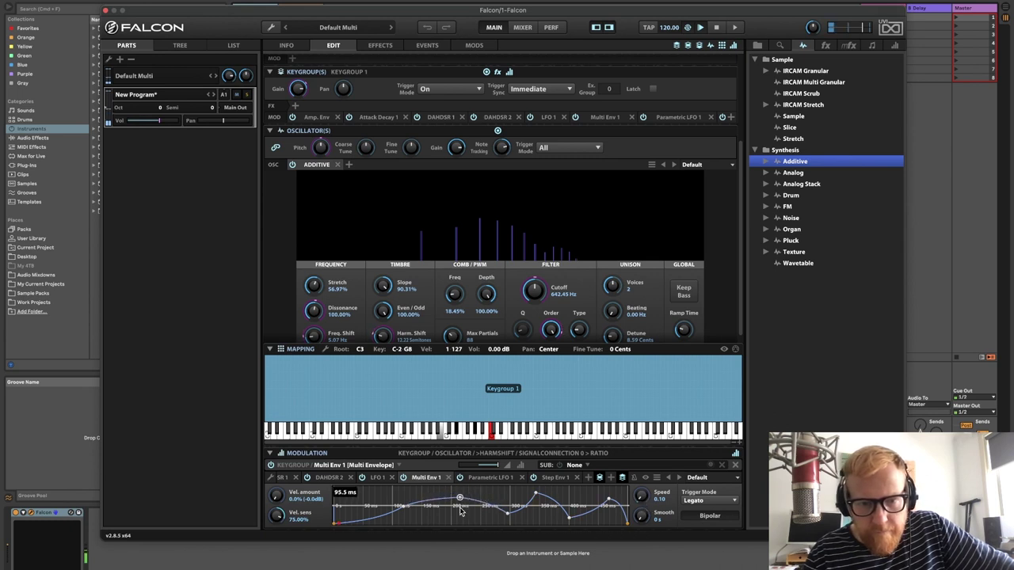
left_click_drag(537, 506, 539, 507)
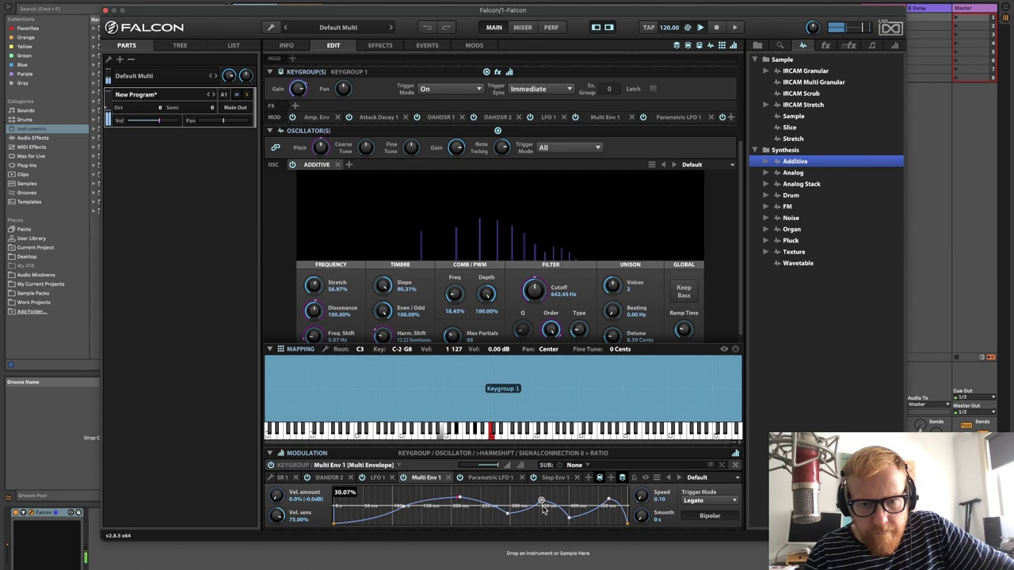
left_click_drag(609, 497, 602, 526)
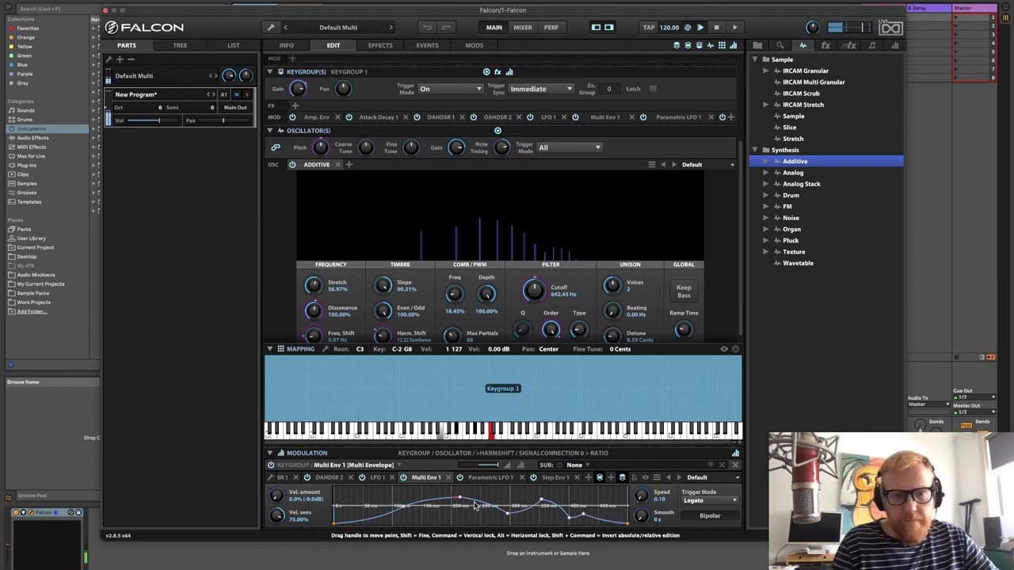
left_click(399, 513)
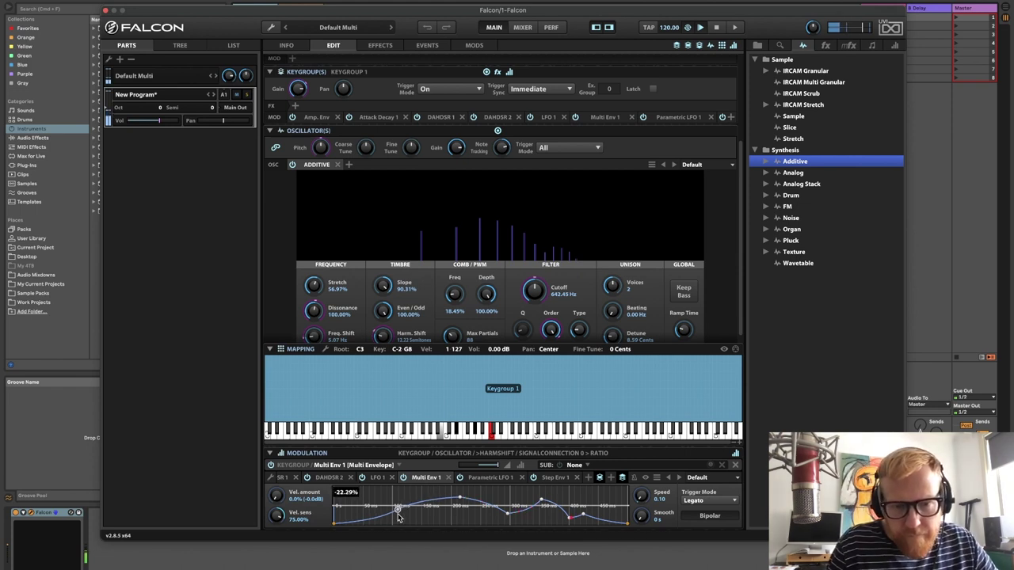
left_click_drag(398, 515, 395, 510)
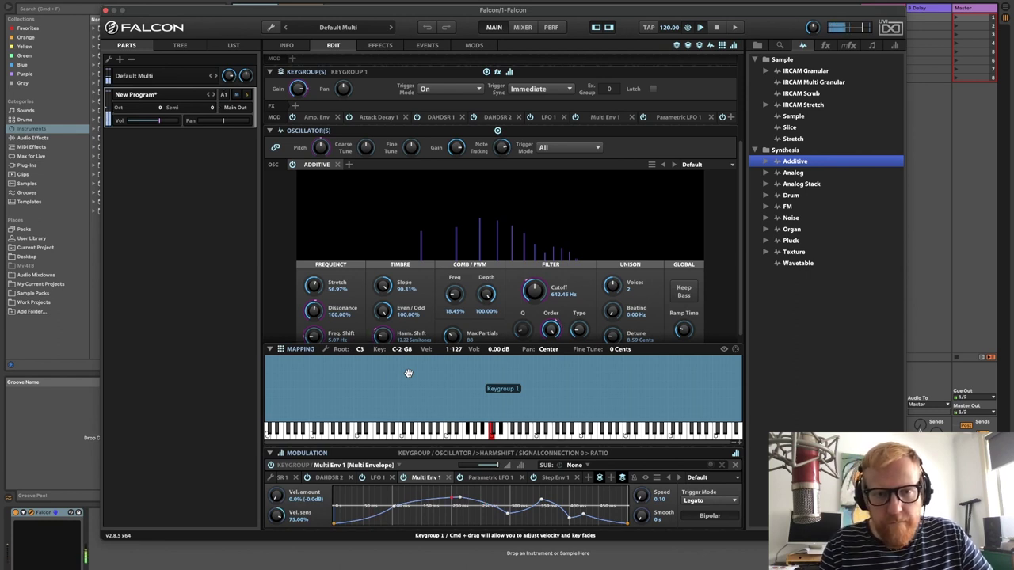
Try lower Even/Odd settings on the Additive oscillator, then restore it to 100%
left_click_drag(381, 312, 385, 419)
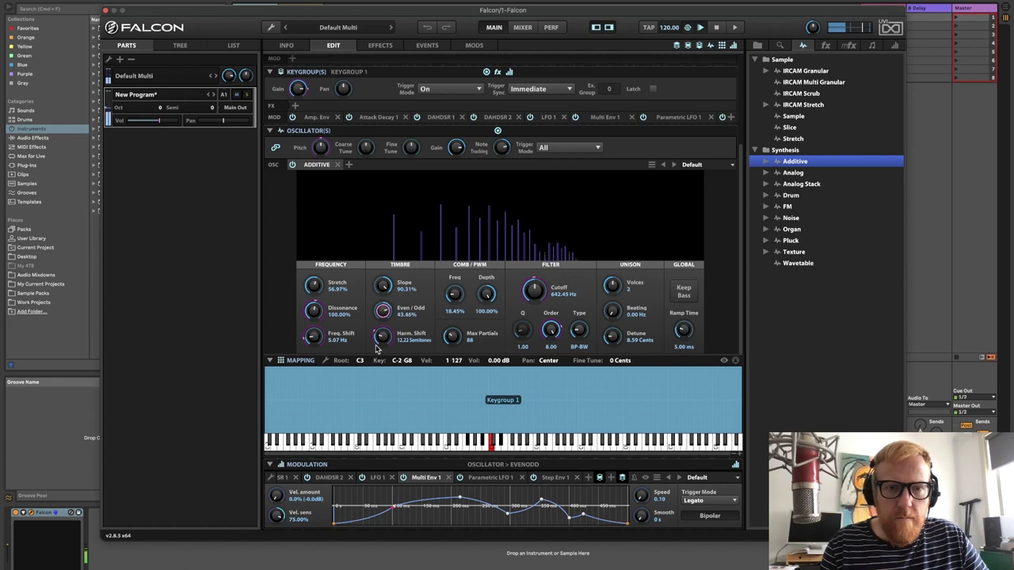
mouse_move(375, 371)
left_mouse_down()
mouse_move(377, 468)
mouse_move(370, 386)
left_mouse_up()
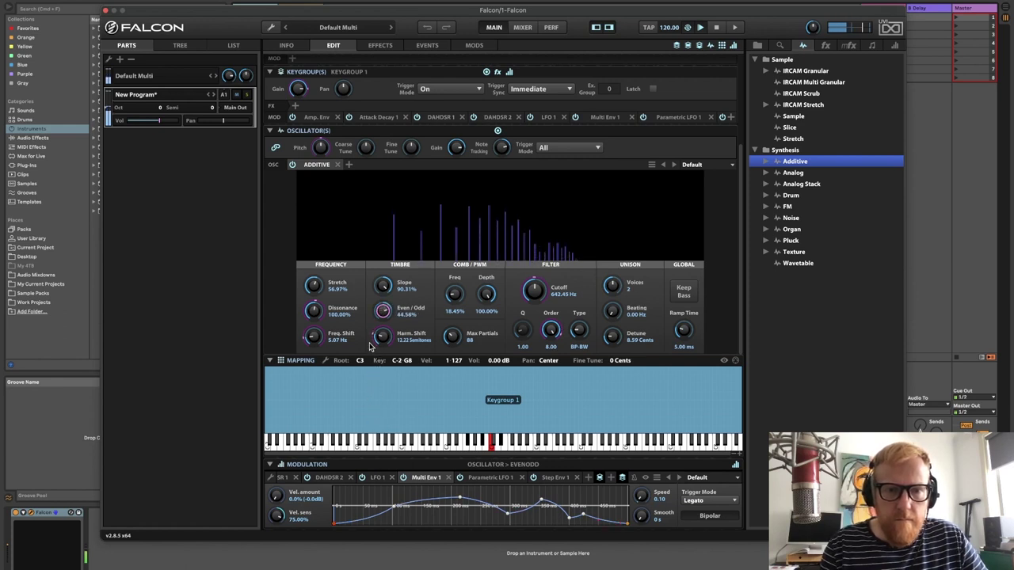
left_click_drag(370, 317, 377, 296)
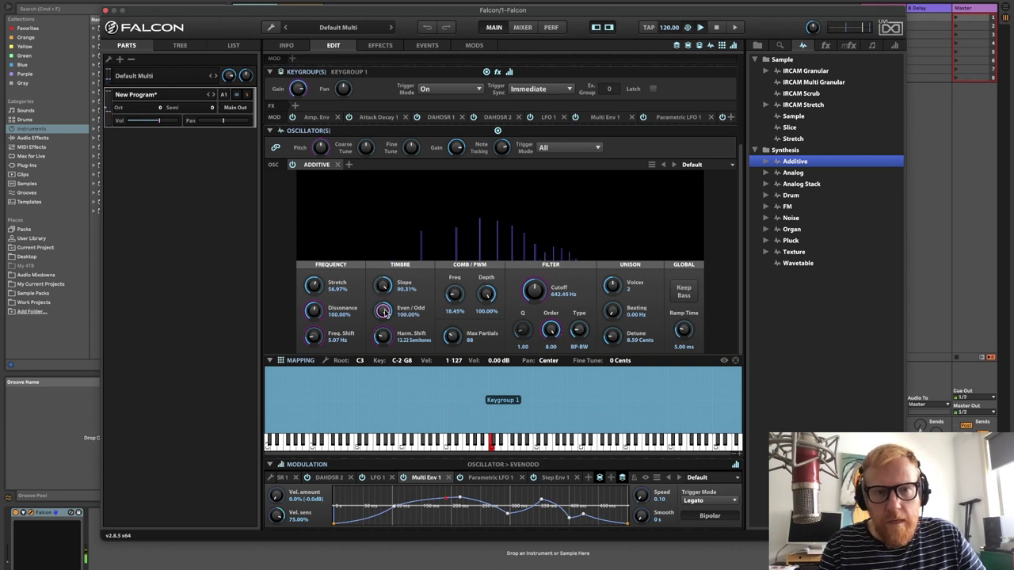
Modulate the oscillator's Even/Odd parameter with a new keygroup Parametric LFO
right_click(384, 312)
mouse_move(432, 220)
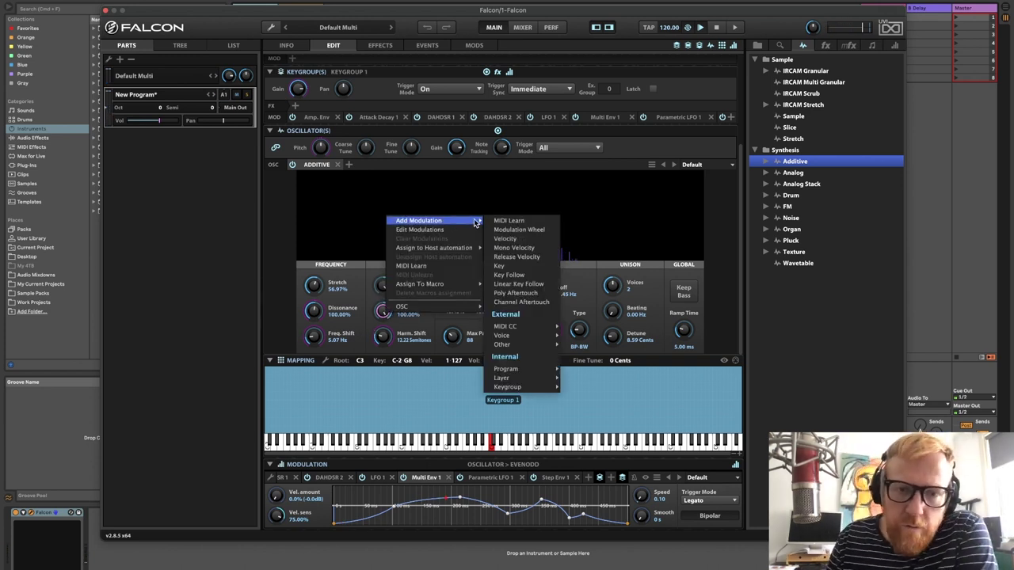
mouse_move(529, 391)
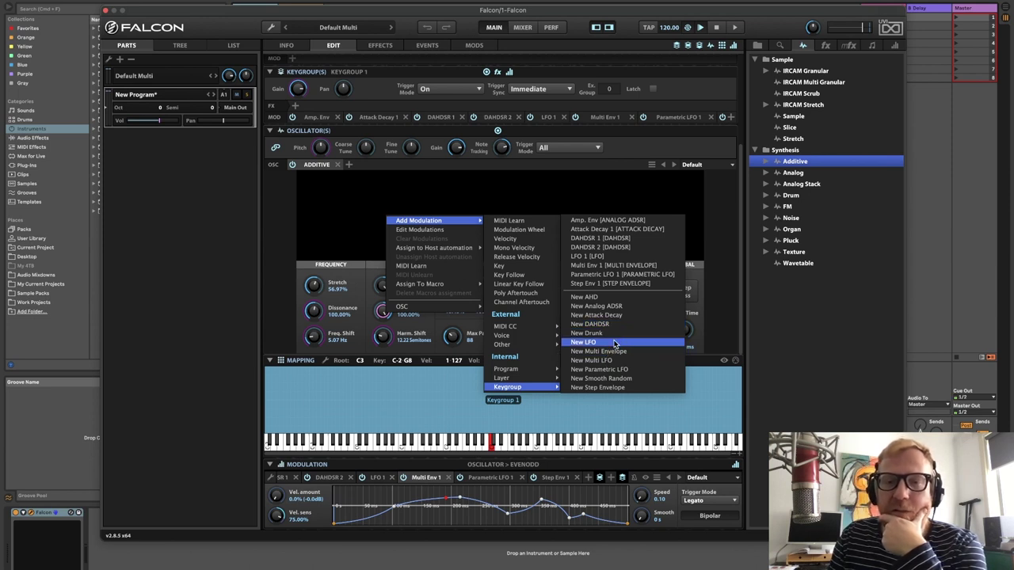
left_click(599, 370)
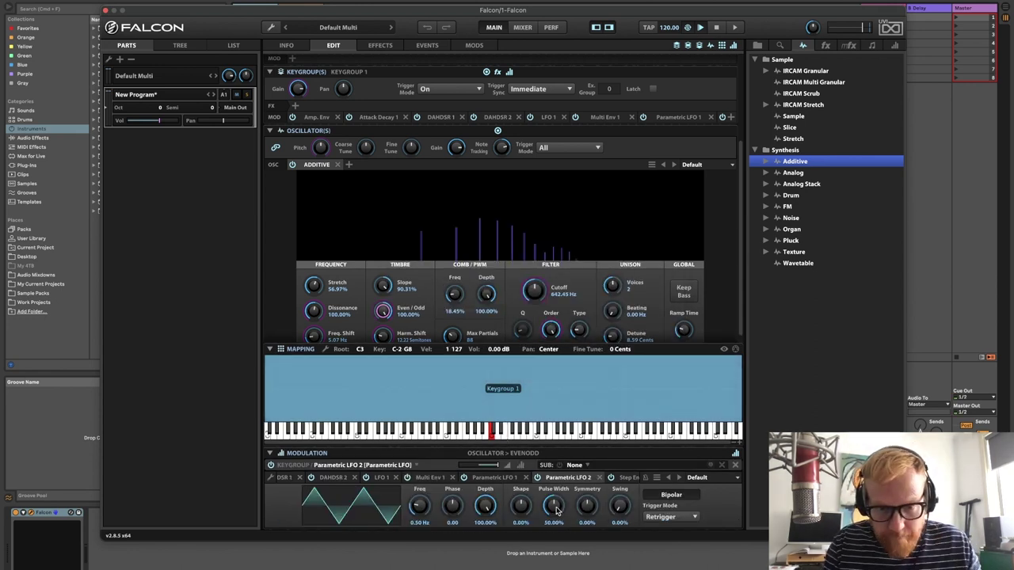
Give Parametric LFO 2 a 6.35% pulse width and -100% symmetry, tempo-synced at 1/16 in Legato trigger mode, and toggle Bipolar
left_click_drag(557, 523, 559, 567)
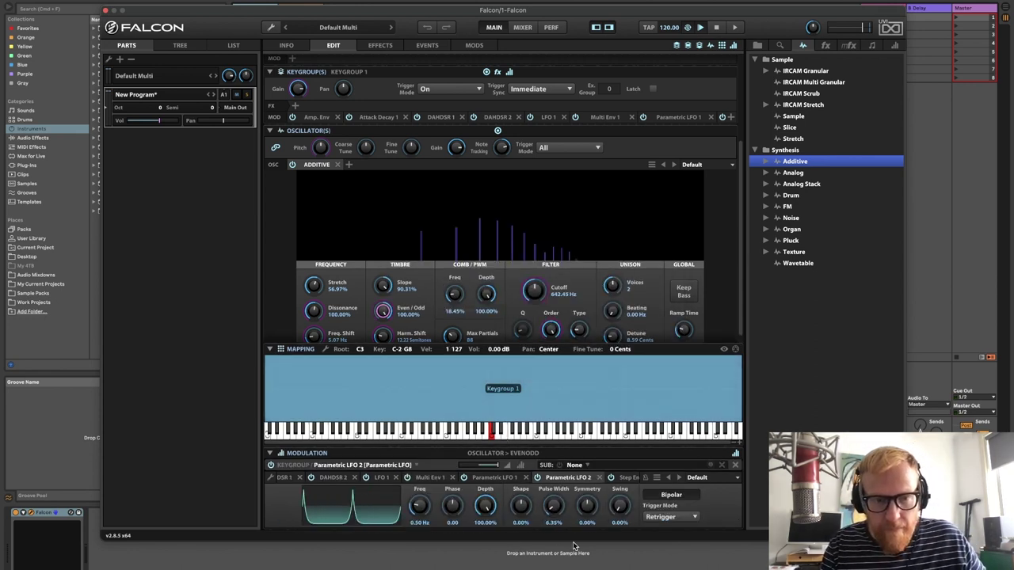
left_click_drag(587, 505, 588, 553)
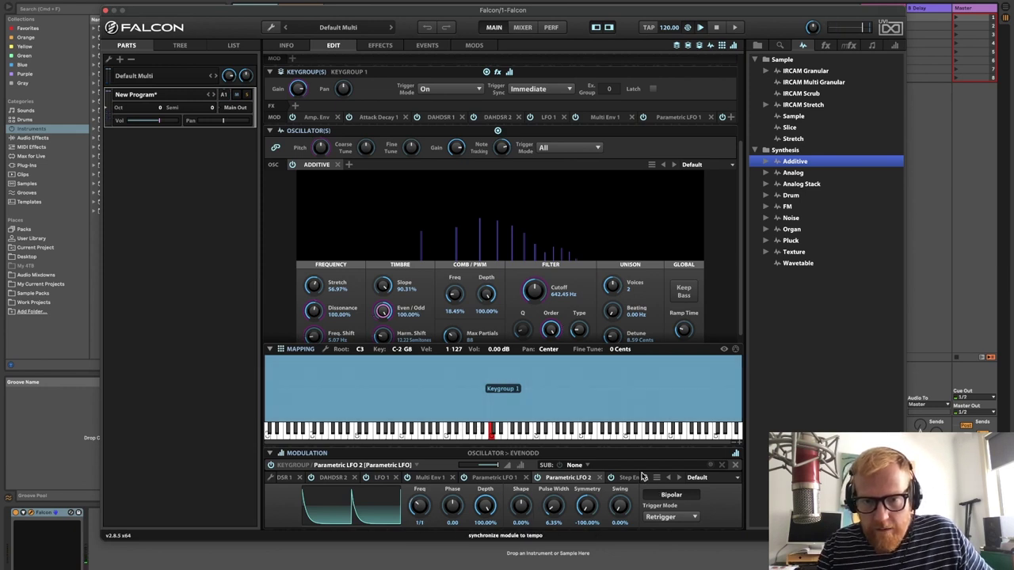
left_click(664, 517)
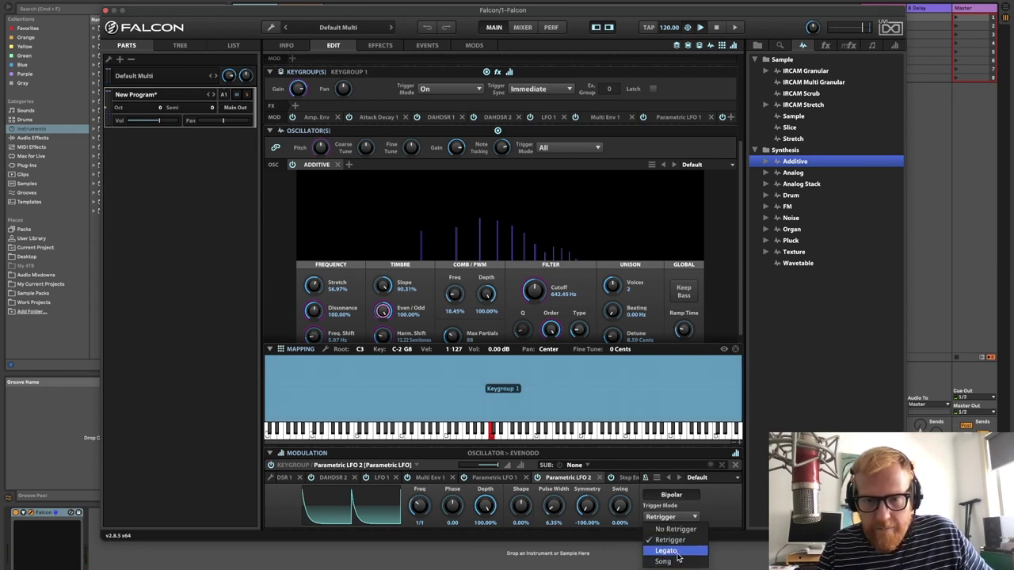
left_click(677, 552)
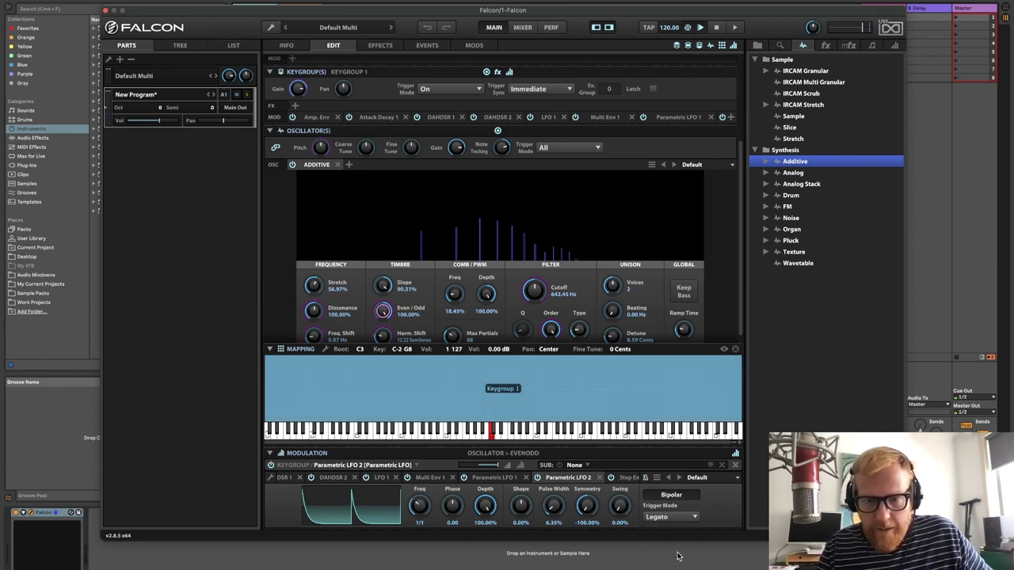
left_click(678, 498)
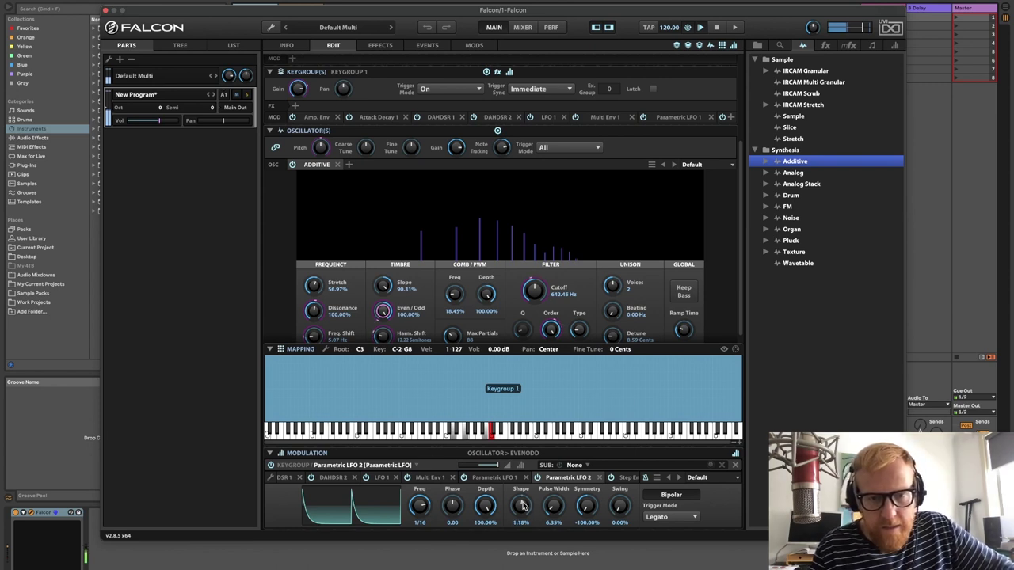
Set Parametric LFO 2's shape to about -53% and try pulse widths up to about 66%
left_click_drag(523, 507, 541, 464)
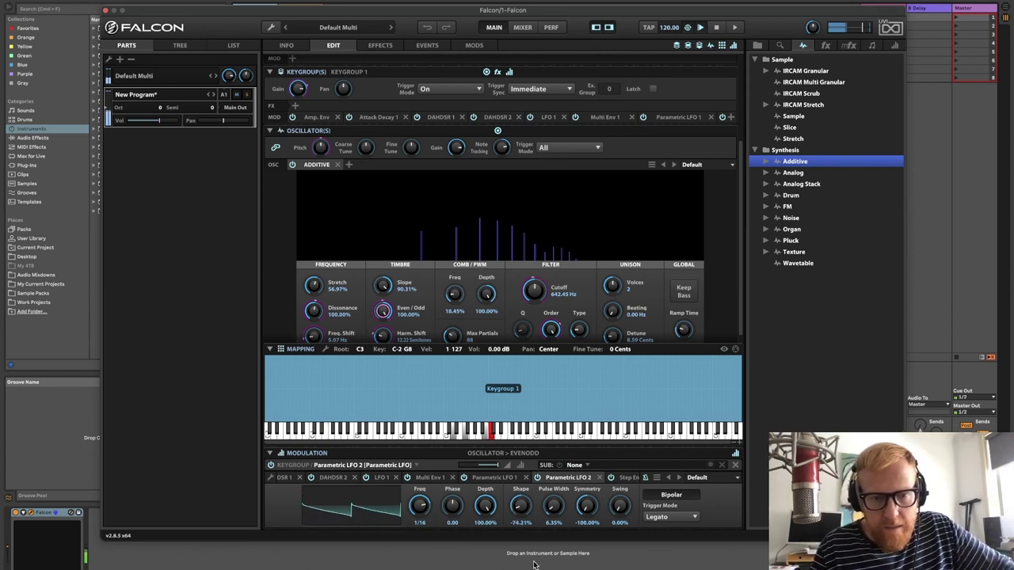
left_click_drag(534, 565, 526, 546)
left_click_drag(561, 509, 575, 429)
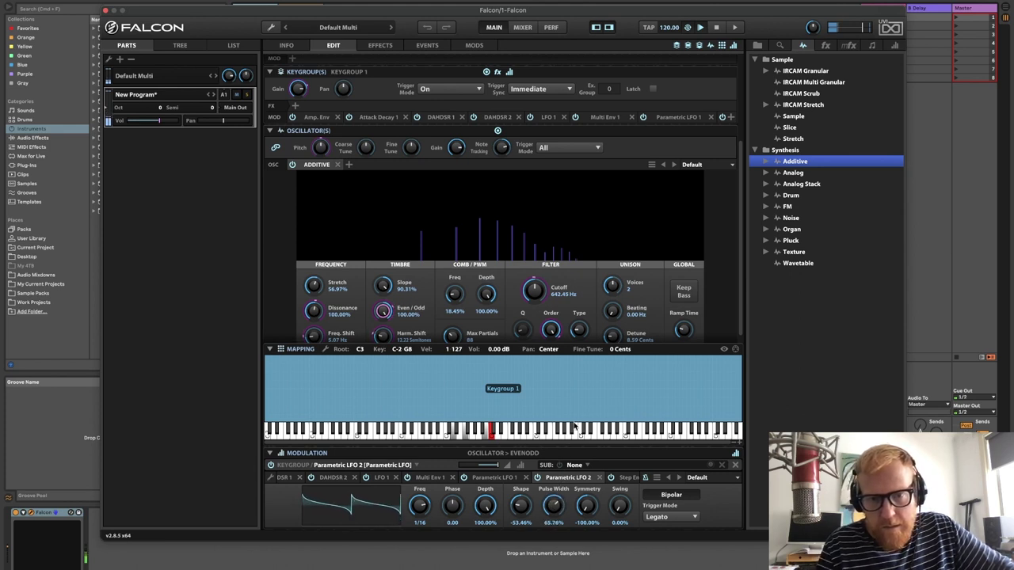
left_click_drag(564, 508, 565, 542)
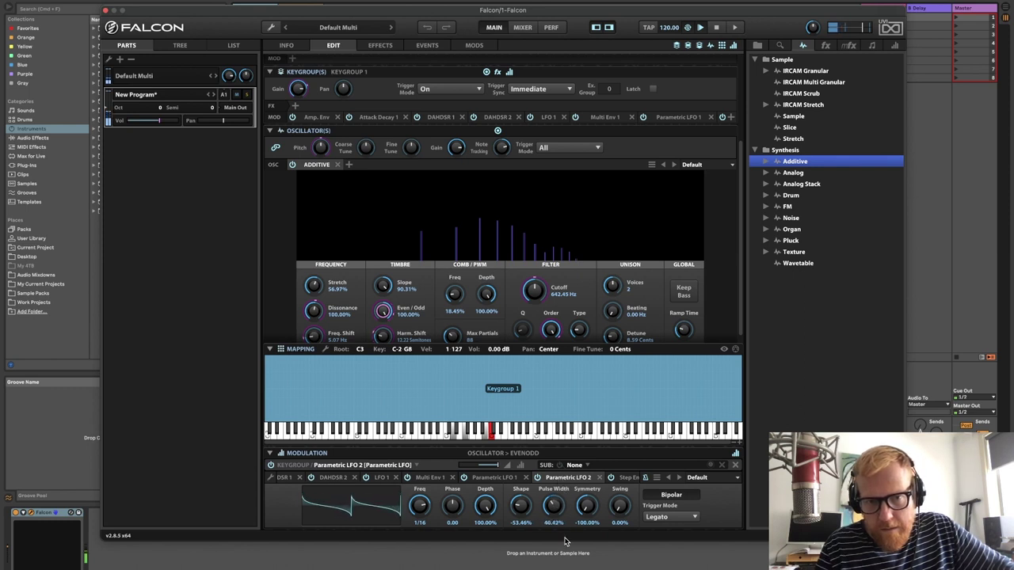
Toggle Parametric LFO 2's bipolar mode and set the oscillator's Even/Odd to 0%
double_click(382, 310)
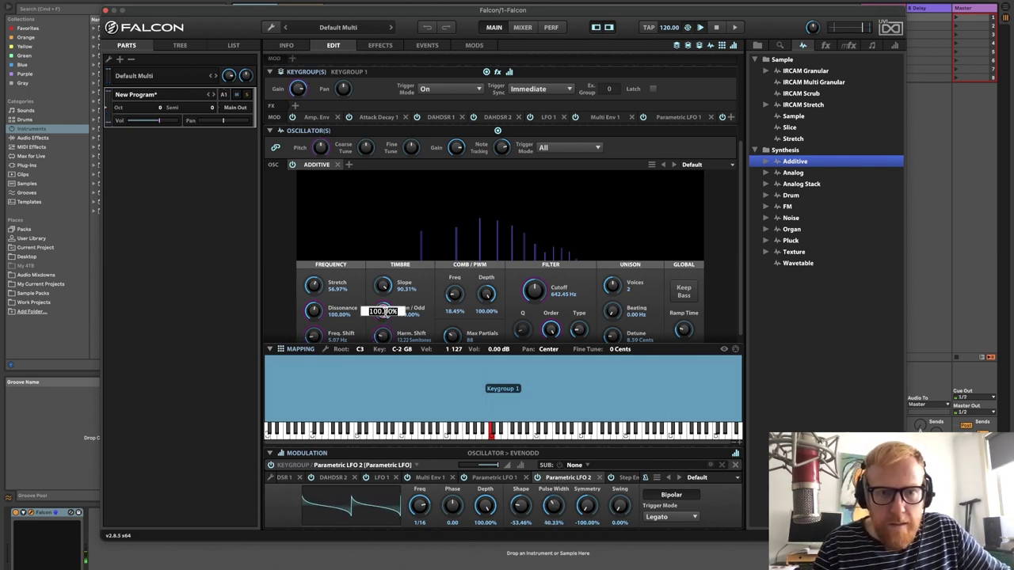
left_click(384, 287)
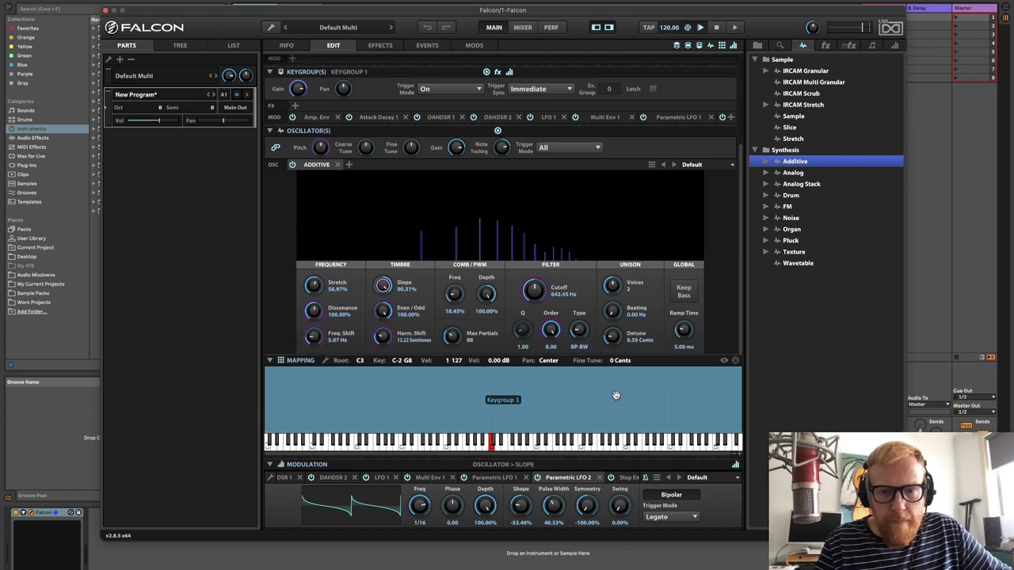
left_click(677, 497)
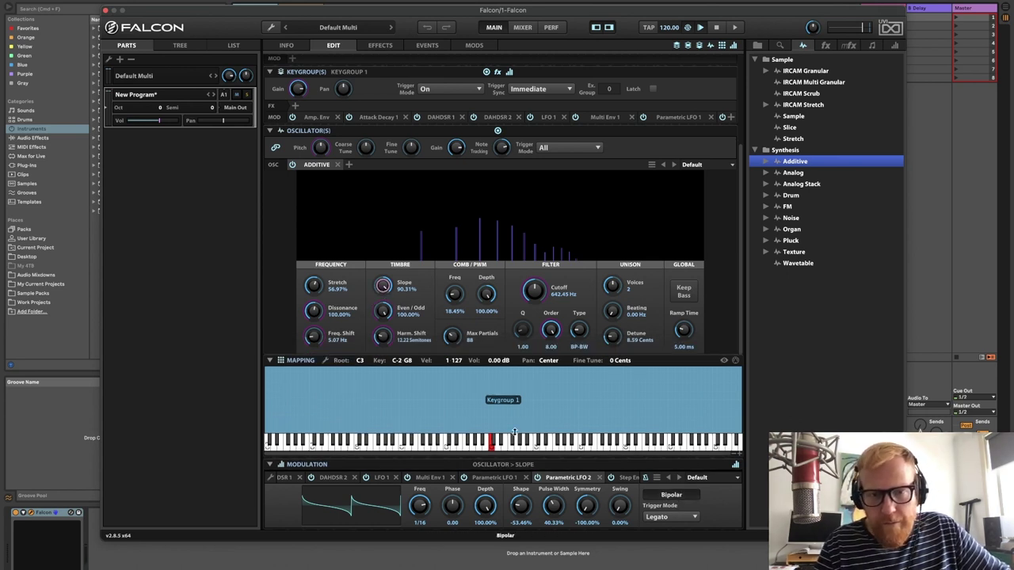
left_click(383, 309)
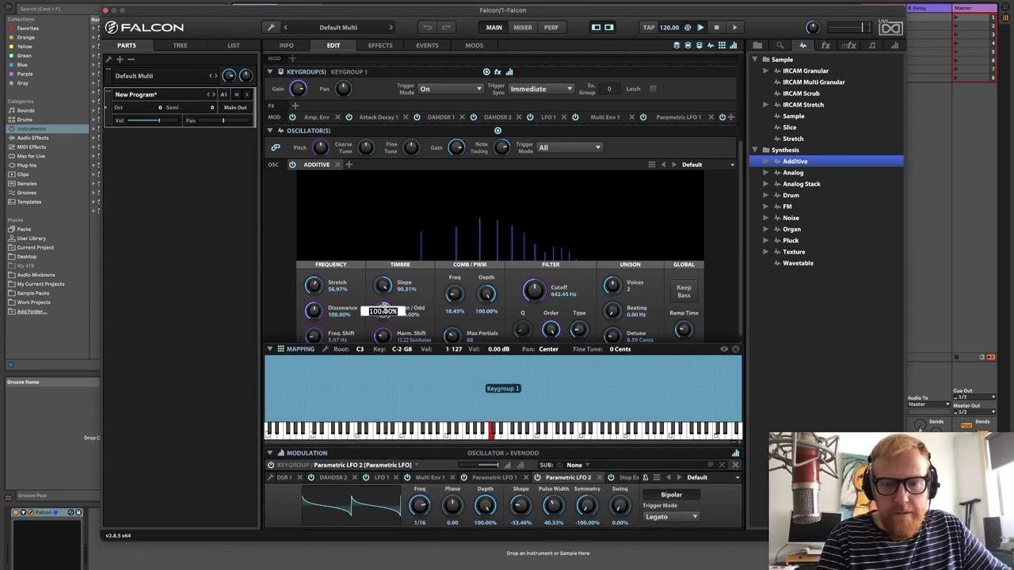
type("0")
key("Return")
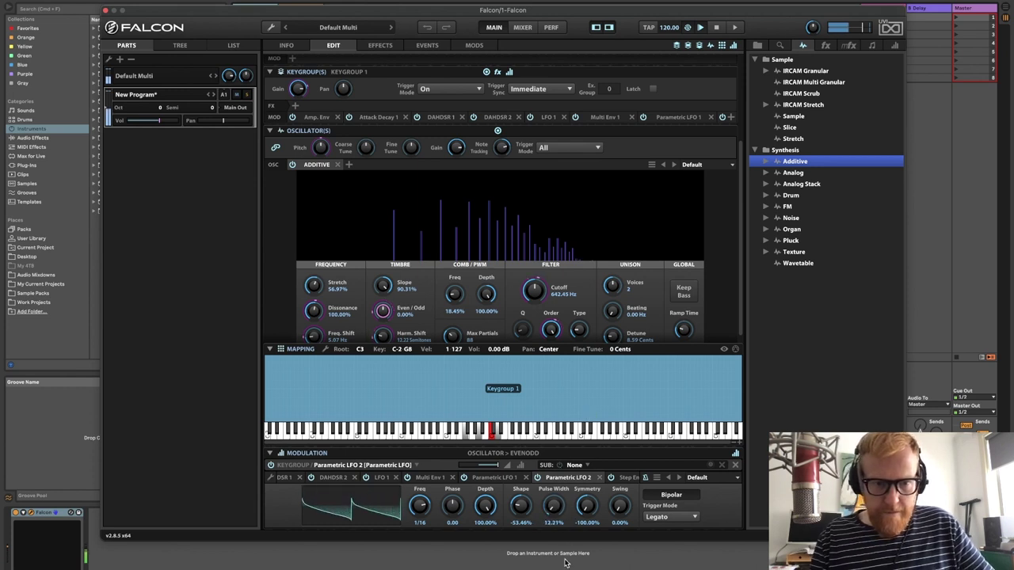
Set Parametric LFO 2's pulse width to 50% and modulate it with a new keygroup Step Envelope
left_click_drag(564, 515, 554, 502)
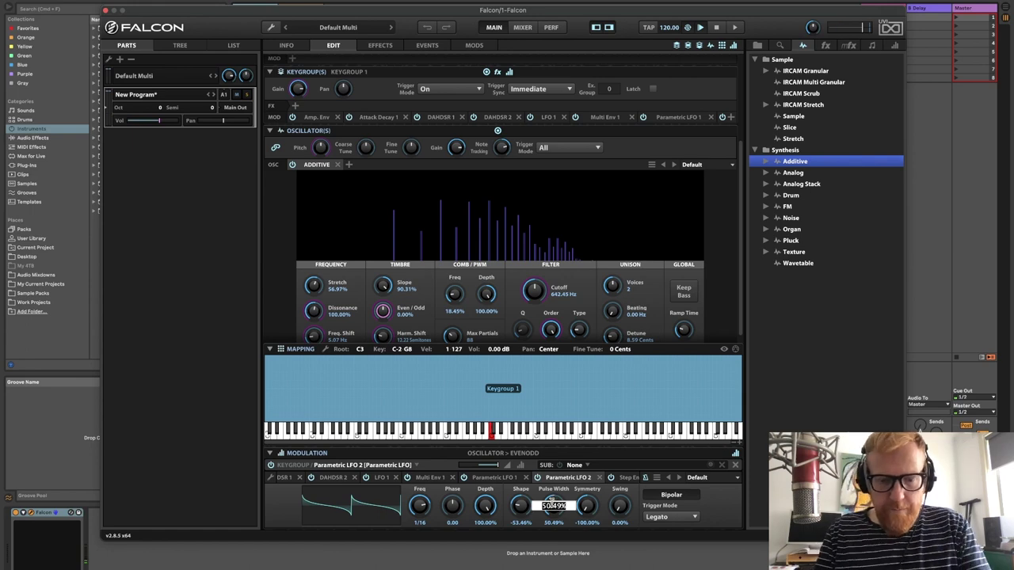
right_click(555, 511)
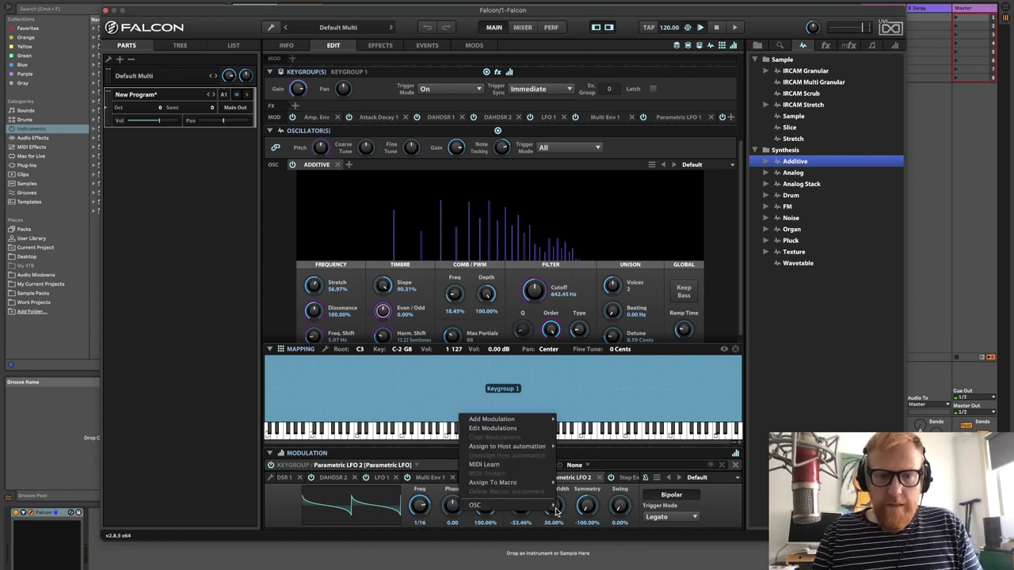
mouse_move(544, 420)
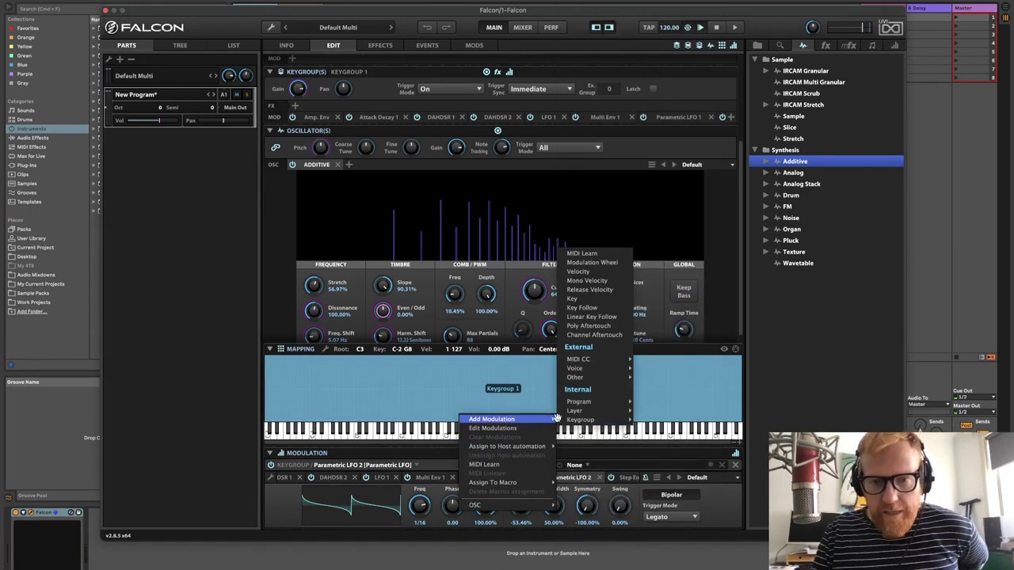
mouse_move(579, 419)
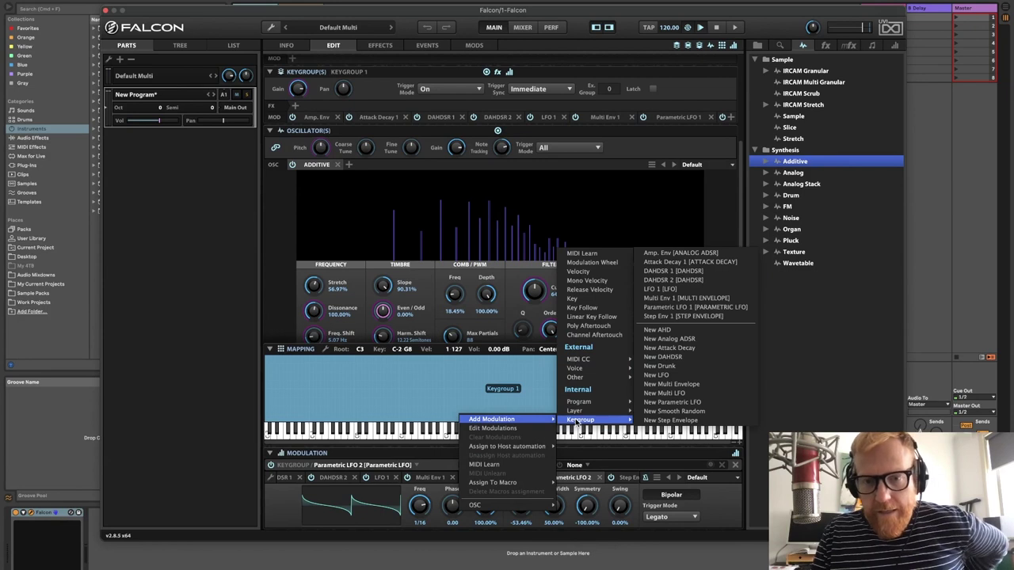
left_click(679, 422)
Make Step Env 2 bipolar and set its trigger mode to Legato
scroll(549, 483, "right", 3)
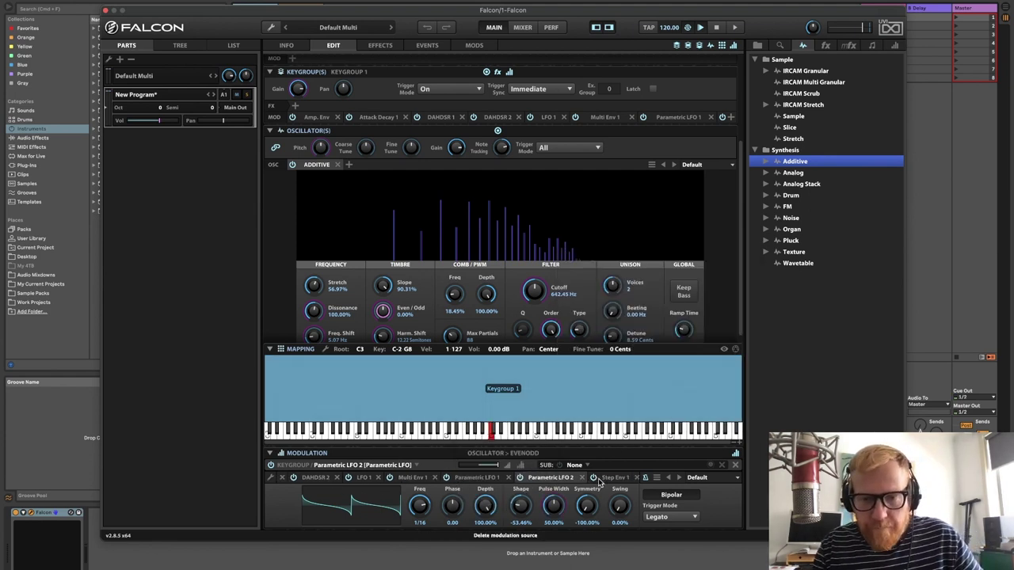
left_click(554, 482)
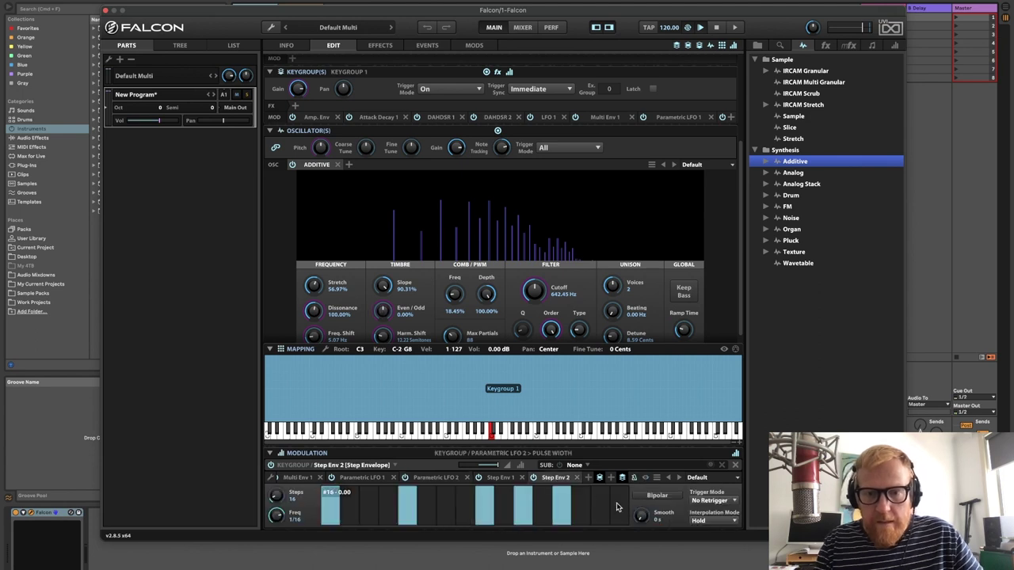
left_click(665, 496)
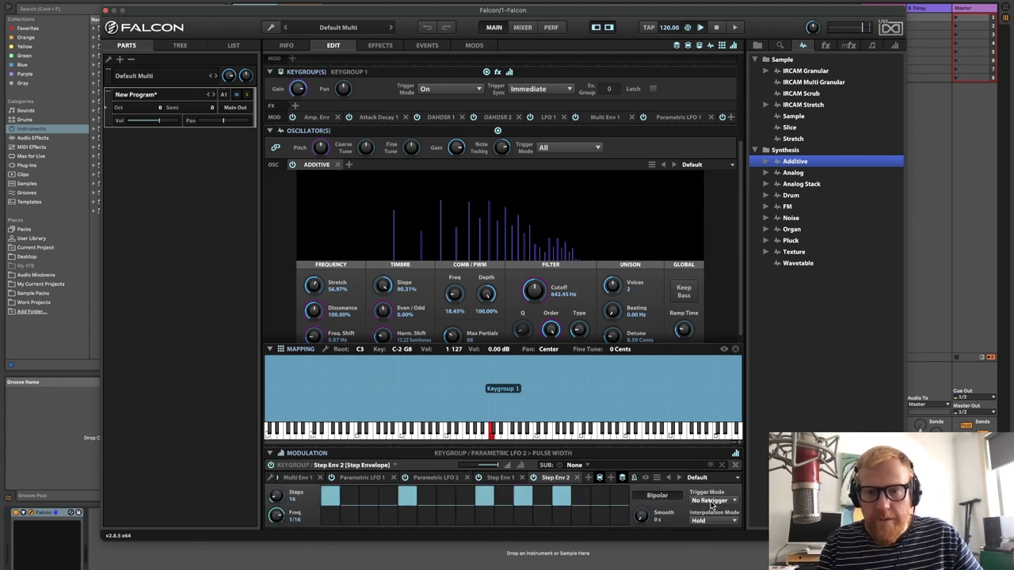
left_click(712, 501)
left_click(709, 531)
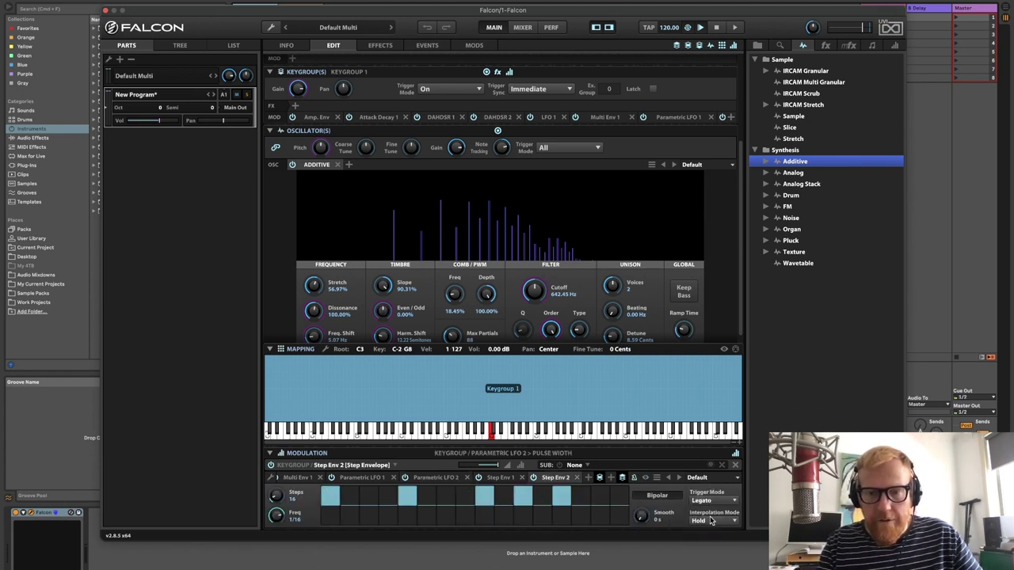
Draw an irregular pattern of positive and negative levels across the 16 steps of Step Env 2
left_click(628, 495)
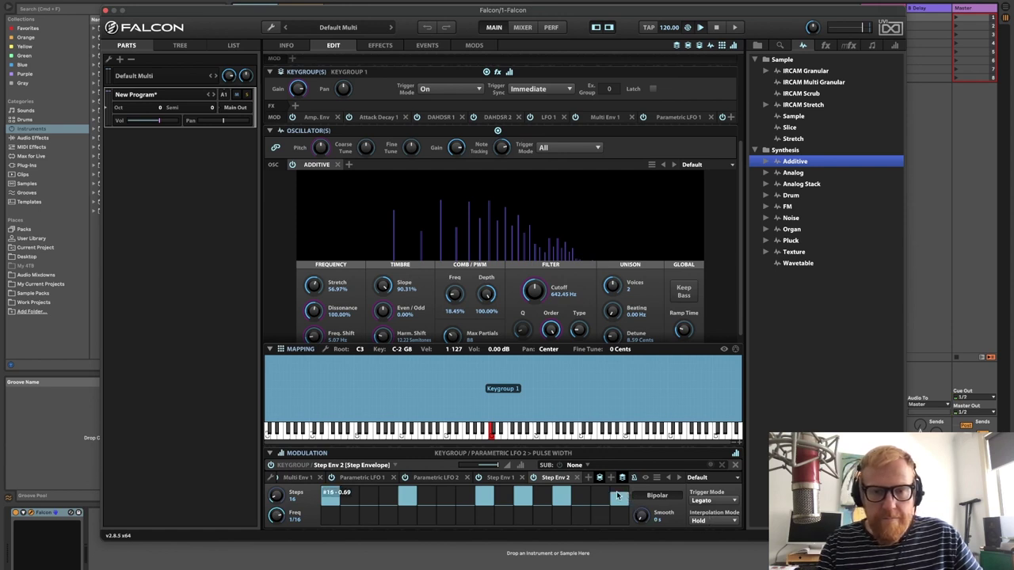
mouse_move(619, 496)
left_mouse_down()
mouse_move(518, 525)
mouse_move(499, 494)
mouse_move(473, 493)
left_mouse_up()
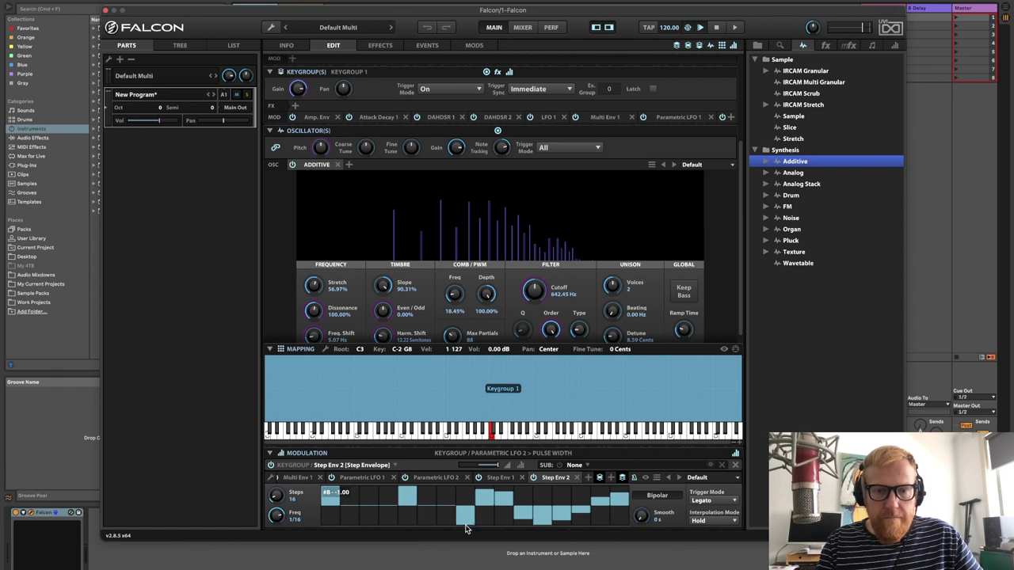
mouse_move(466, 530)
left_mouse_down()
mouse_move(429, 523)
mouse_move(396, 496)
mouse_move(377, 522)
mouse_move(352, 502)
mouse_move(332, 515)
left_mouse_up()
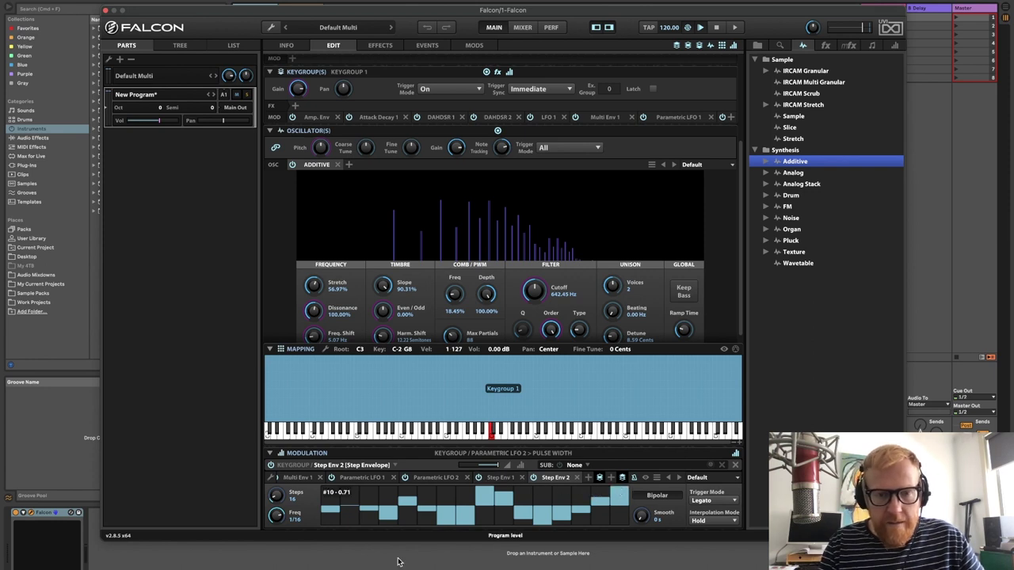
mouse_move(326, 516)
left_mouse_down()
mouse_move(468, 515)
mouse_move(378, 501)
left_mouse_up()
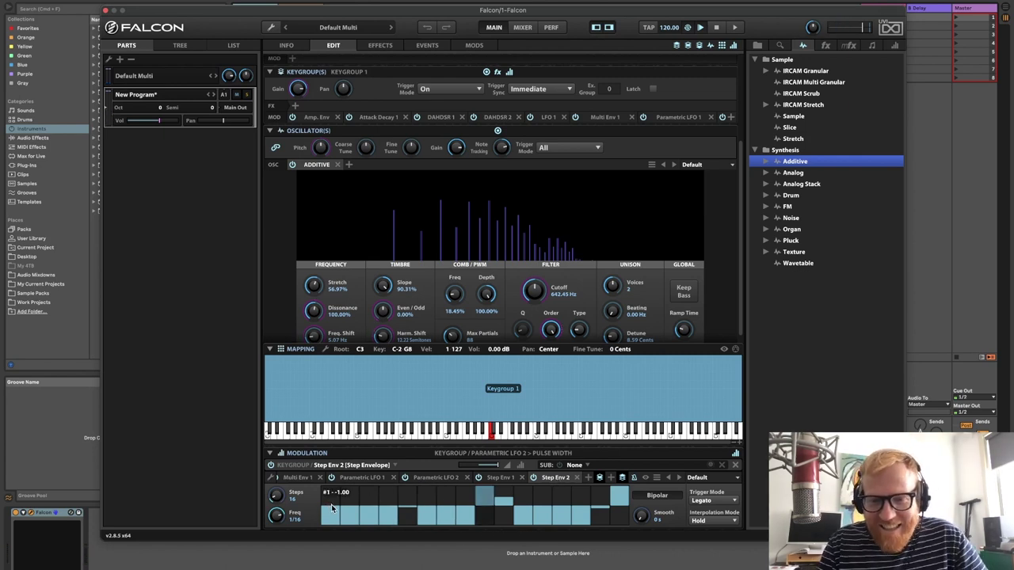
mouse_move(332, 508)
left_mouse_down()
mouse_move(377, 514)
mouse_move(397, 494)
mouse_move(419, 522)
mouse_move(449, 483)
mouse_move(465, 525)
mouse_move(558, 484)
mouse_move(570, 532)
mouse_move(583, 501)
left_mouse_up()
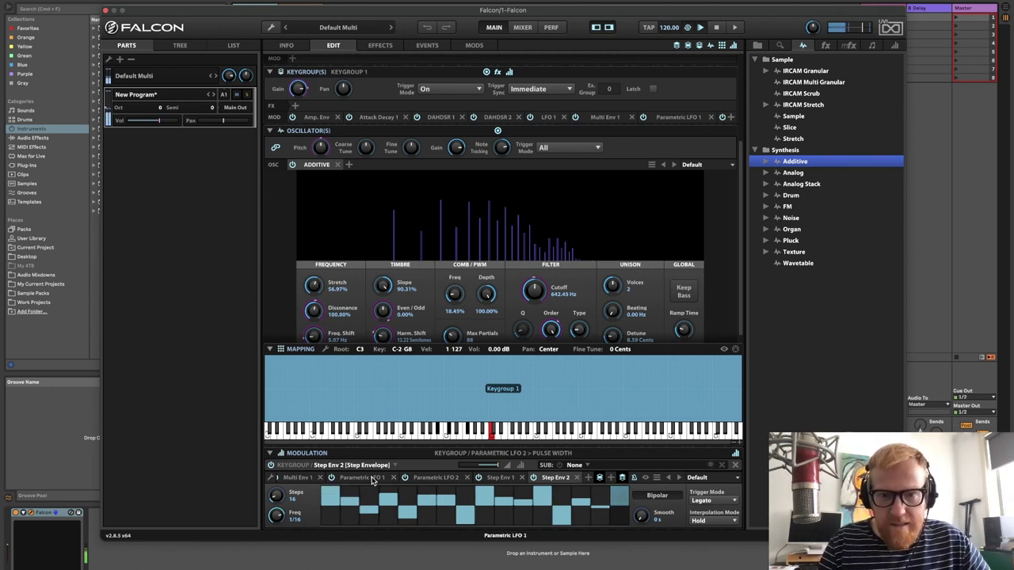
Try the Spline interpolation mode on Step Env 2 and return it to Hold
mouse_move(640, 516)
left_mouse_down()
mouse_move(642, 442)
mouse_move(657, 523)
left_mouse_up()
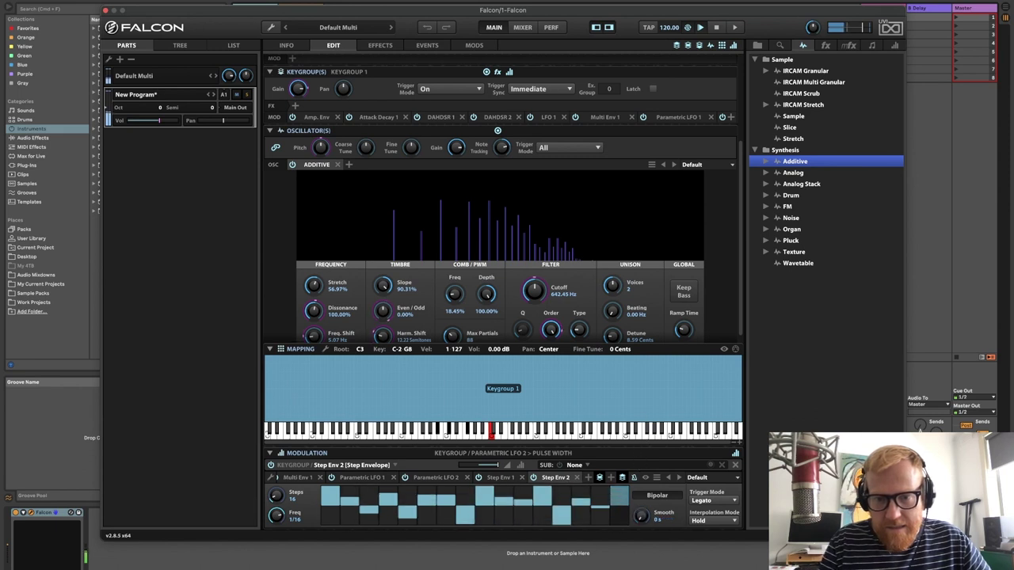
left_click(712, 520)
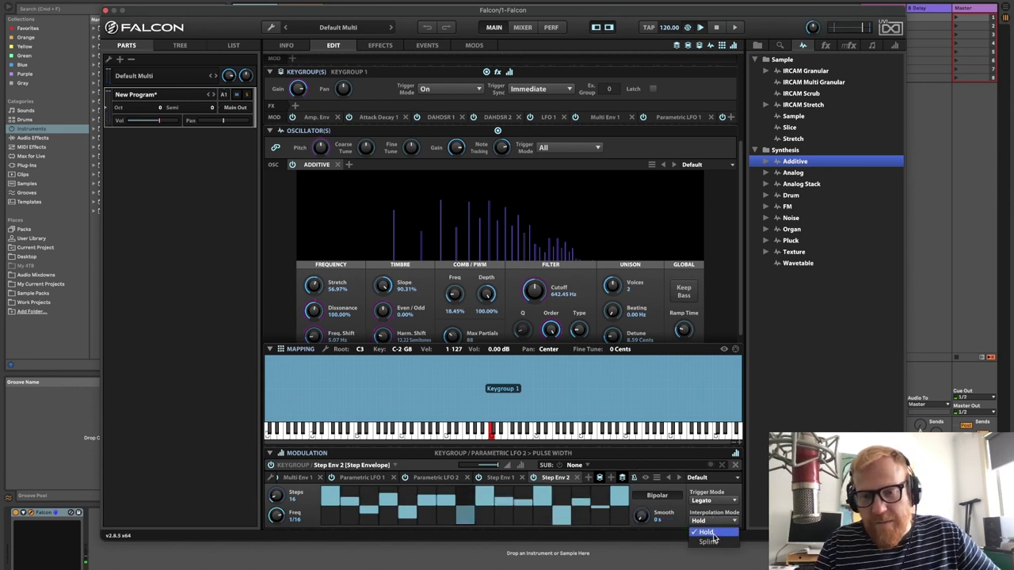
left_click(710, 543)
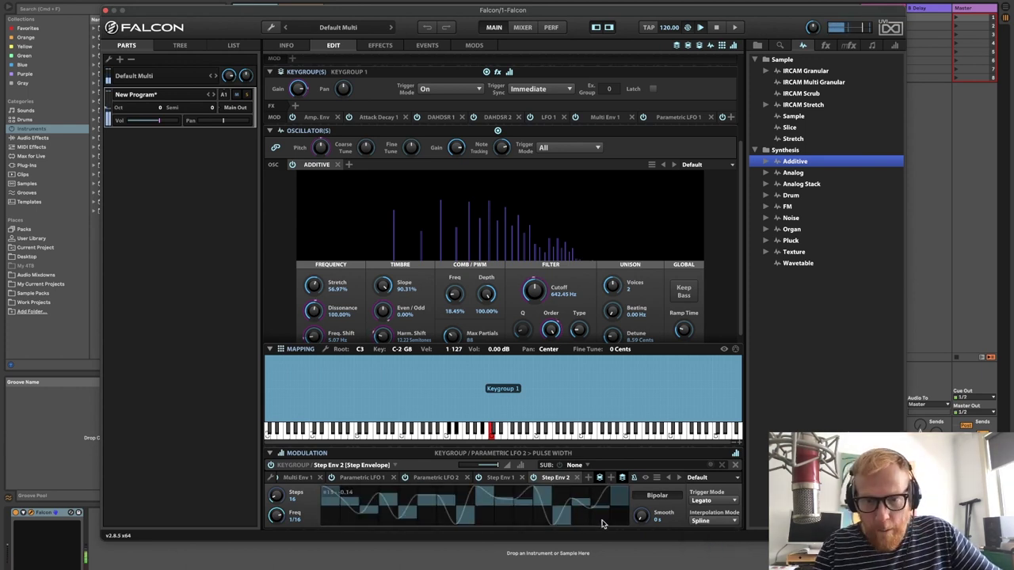
left_click(713, 520)
left_click(706, 533)
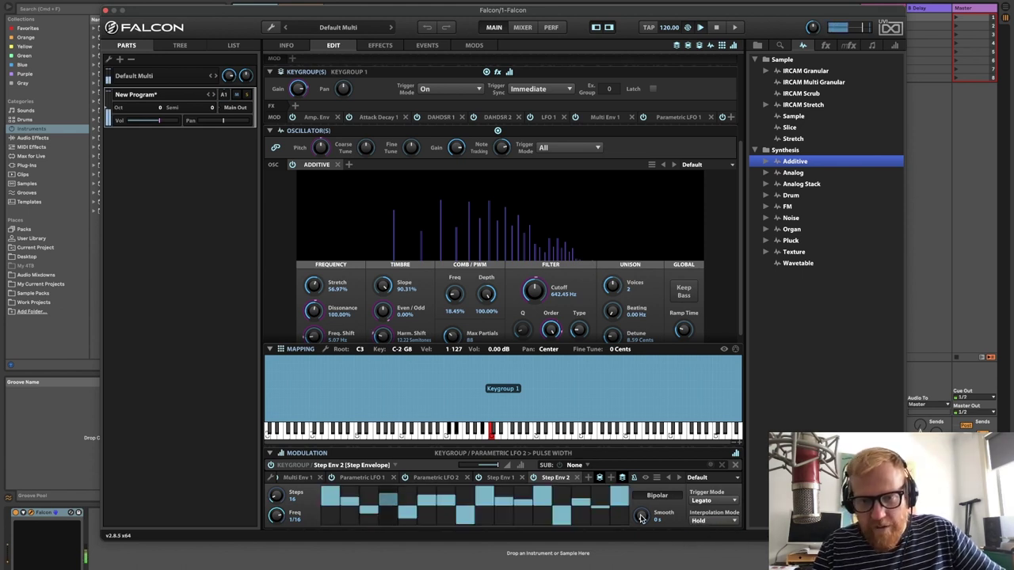
Try different smoothing times on Step Env 2 and settle on 25.3 ms
left_click_drag(642, 519, 646, 412)
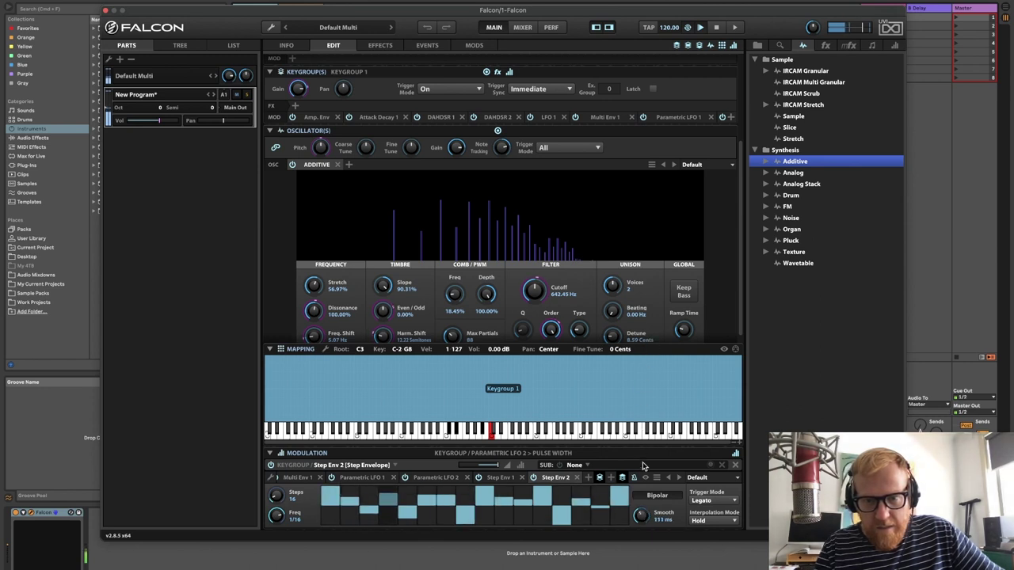
mouse_move(641, 516)
left_mouse_down()
mouse_move(643, 499)
mouse_move(634, 503)
left_mouse_up()
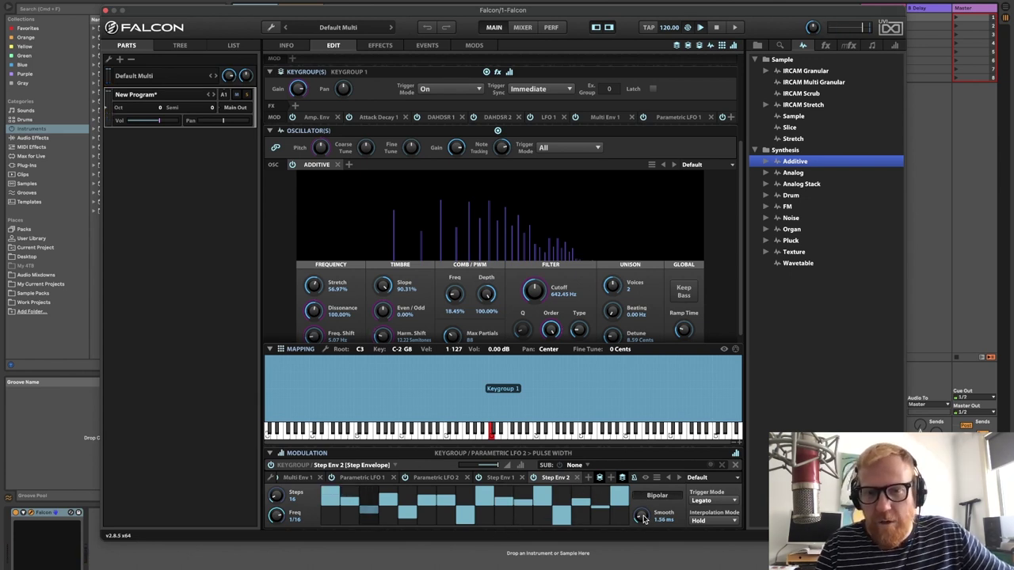
left_click_drag(643, 519, 640, 493)
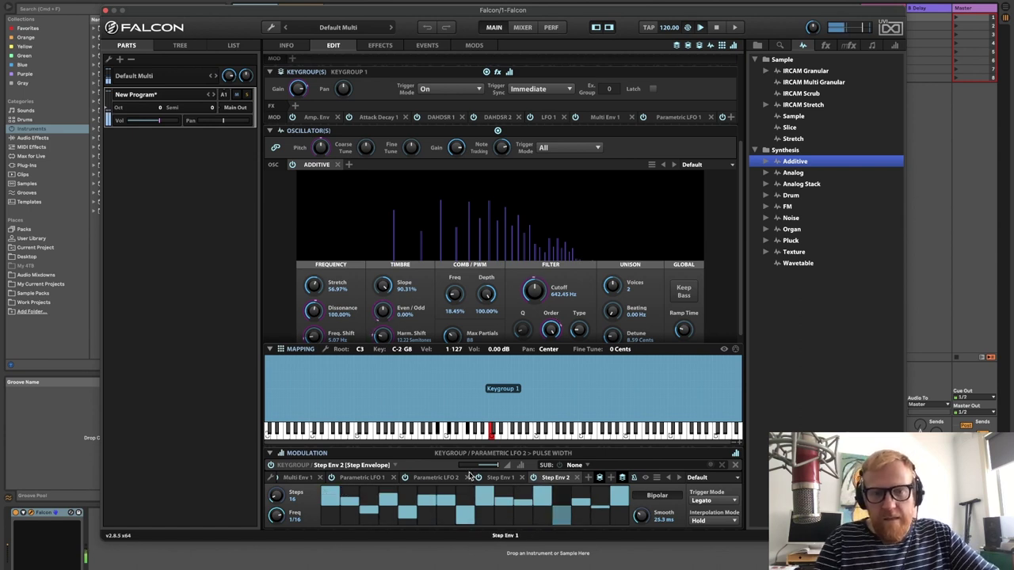
Set Parametric LFO 2's shape to -32.55% and reset its symmetry to 0%
left_click(437, 478)
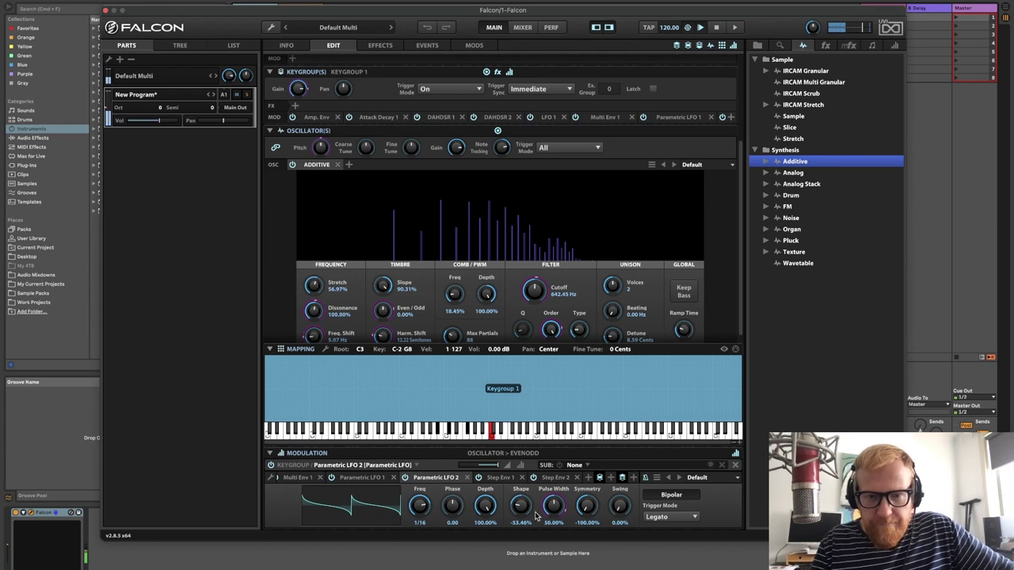
left_click_drag(520, 511, 596, 432)
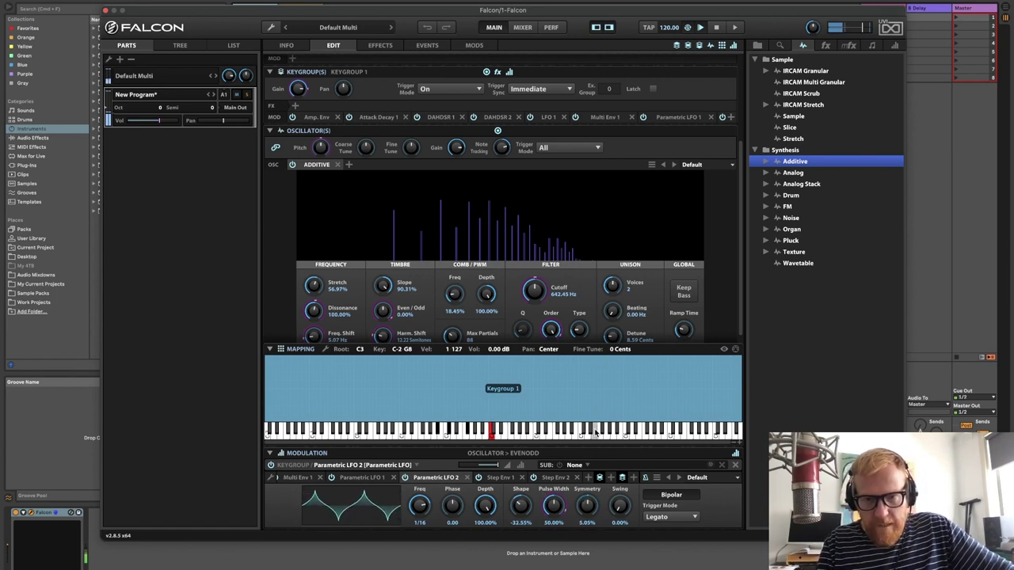
double_click(587, 504)
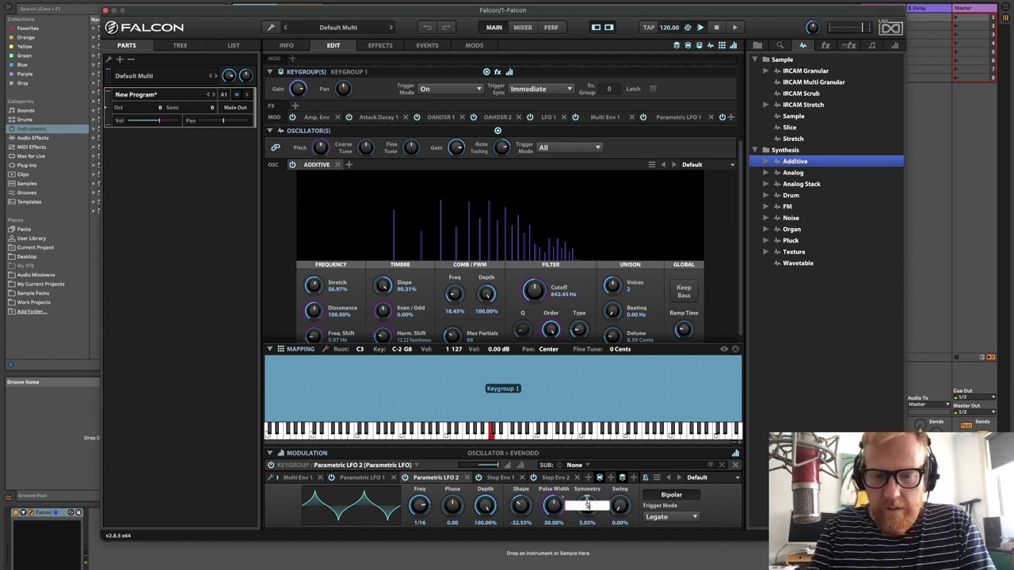
type("50")
key("Return")
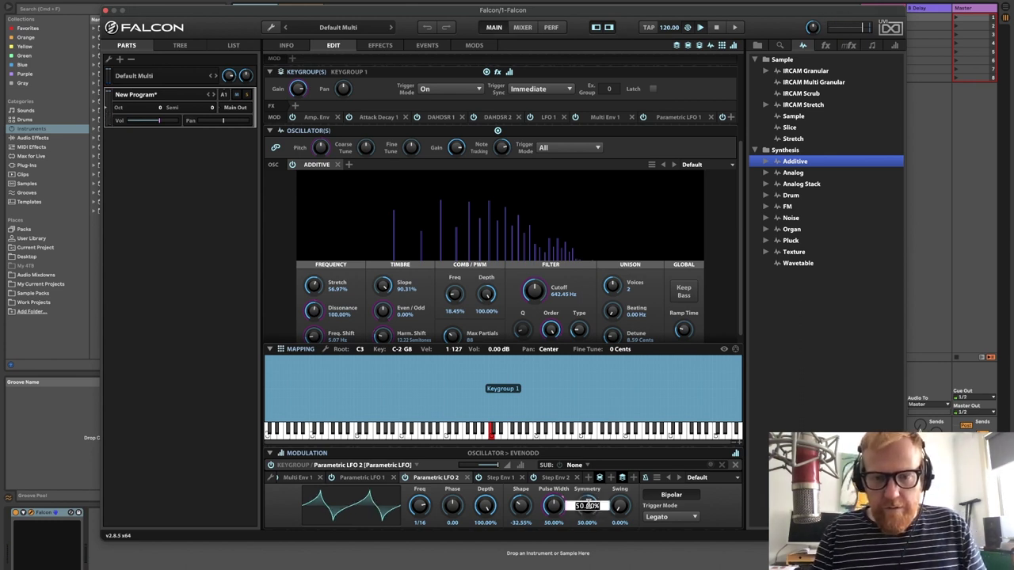
left_click(587, 505, "alt")
Modulate Parametric LFO 2's Symmetry with a new keygroup LFO
right_click(587, 505)
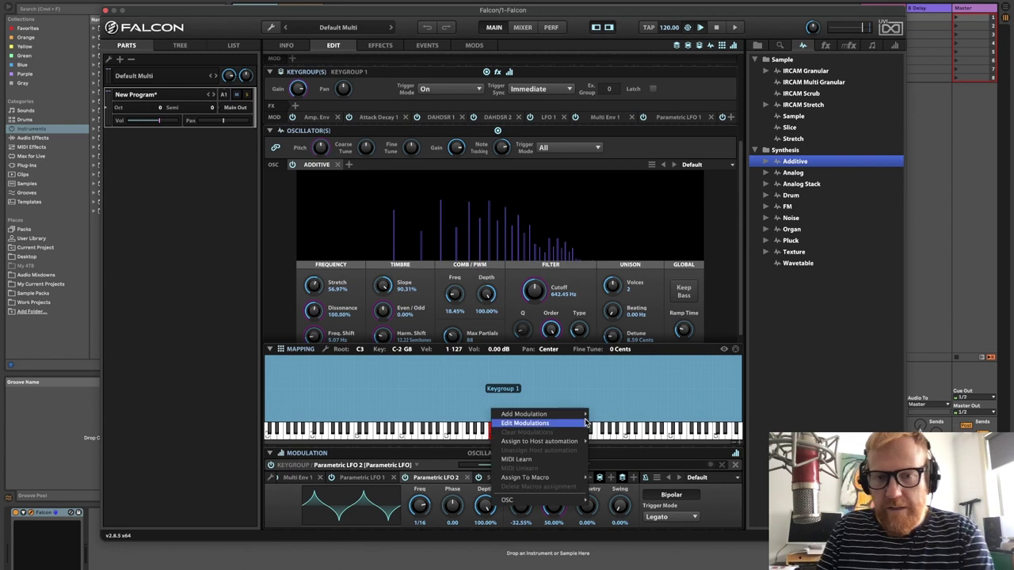
mouse_move(578, 415)
mouse_move(622, 415)
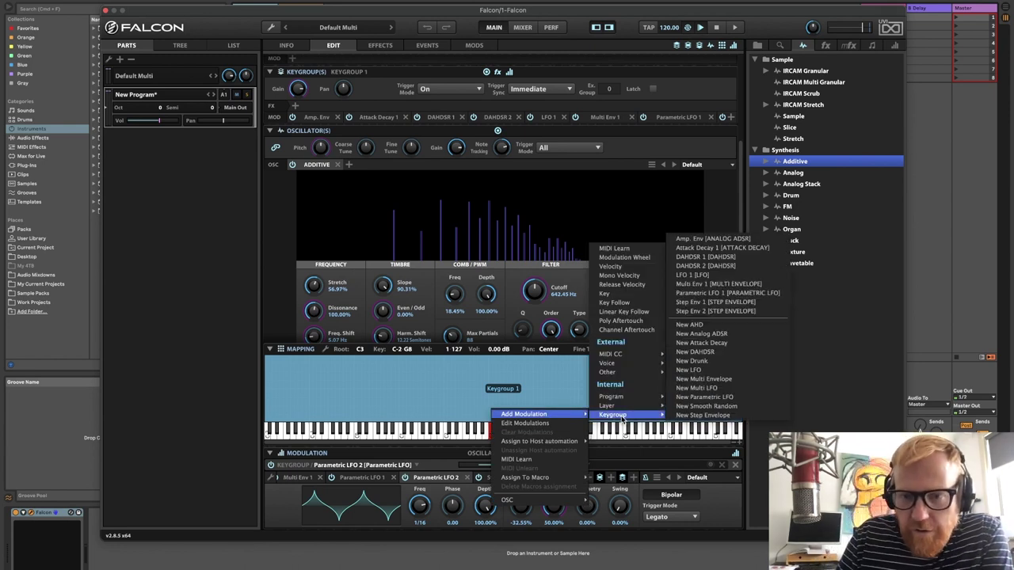
left_click(719, 373)
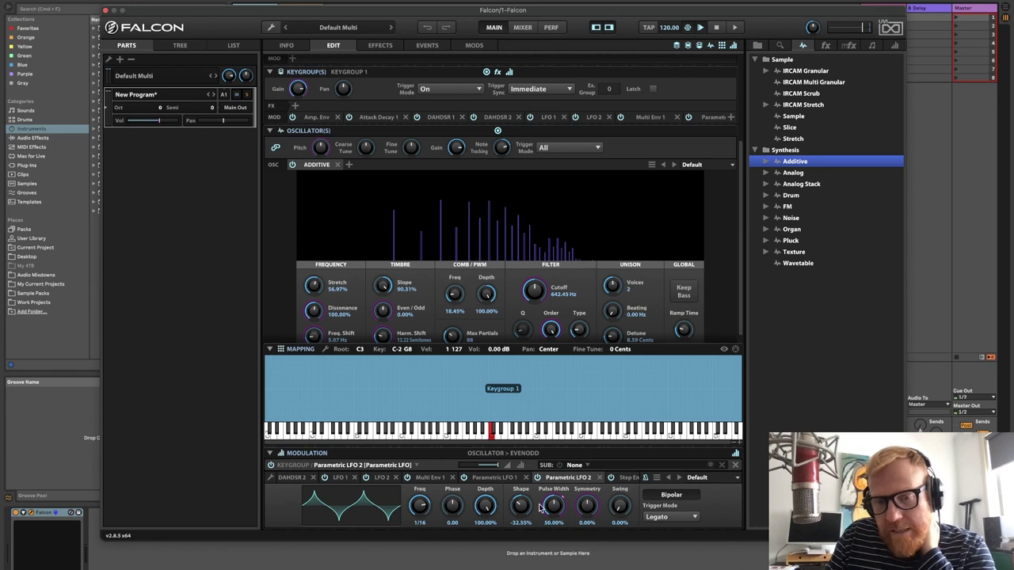
Add a second new keygroup LFO as a modulation of Parametric LFO 2's Symmetry
right_click(591, 507)
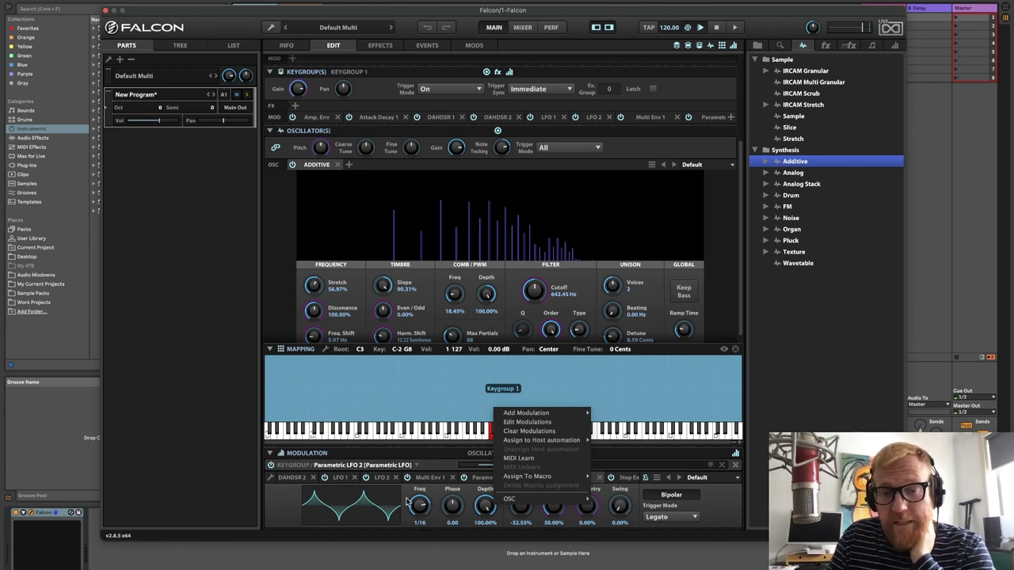
mouse_move(555, 414)
mouse_move(622, 414)
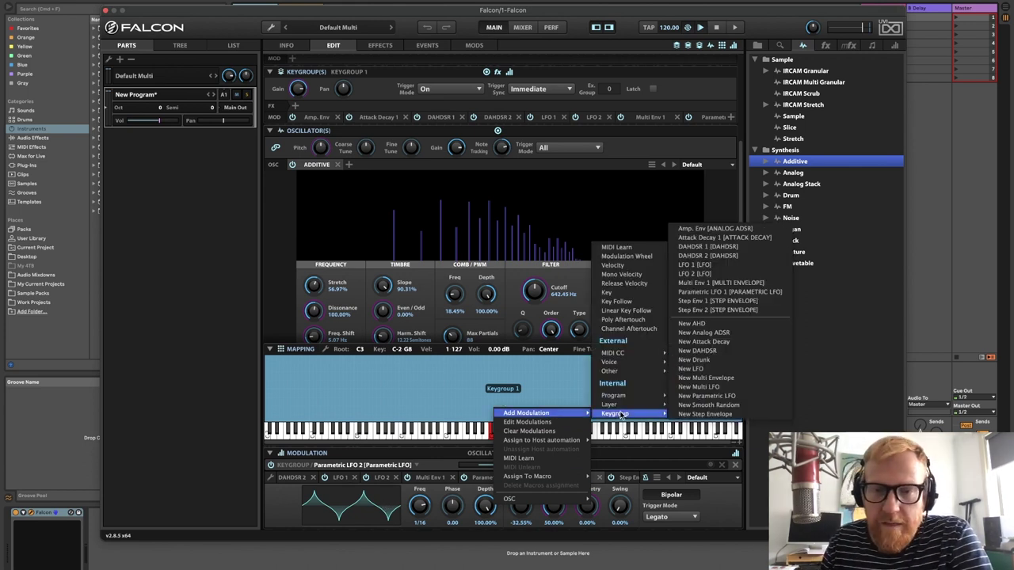
left_click(715, 370)
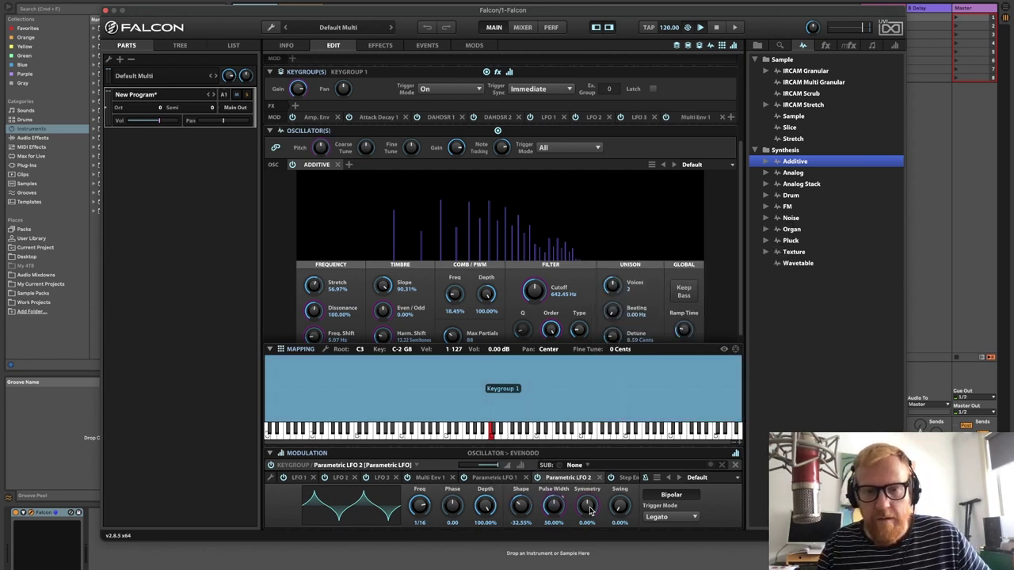
Open the modulations assigned to Parametric LFO 2's Symmetry for editing
scroll(594, 478, "right", 5)
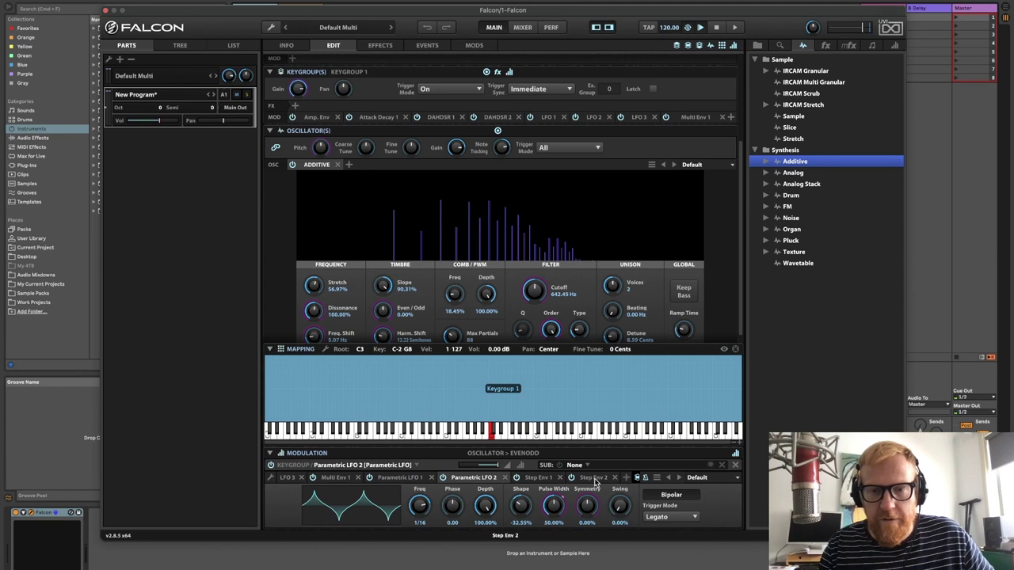
scroll(596, 479, "right", 2)
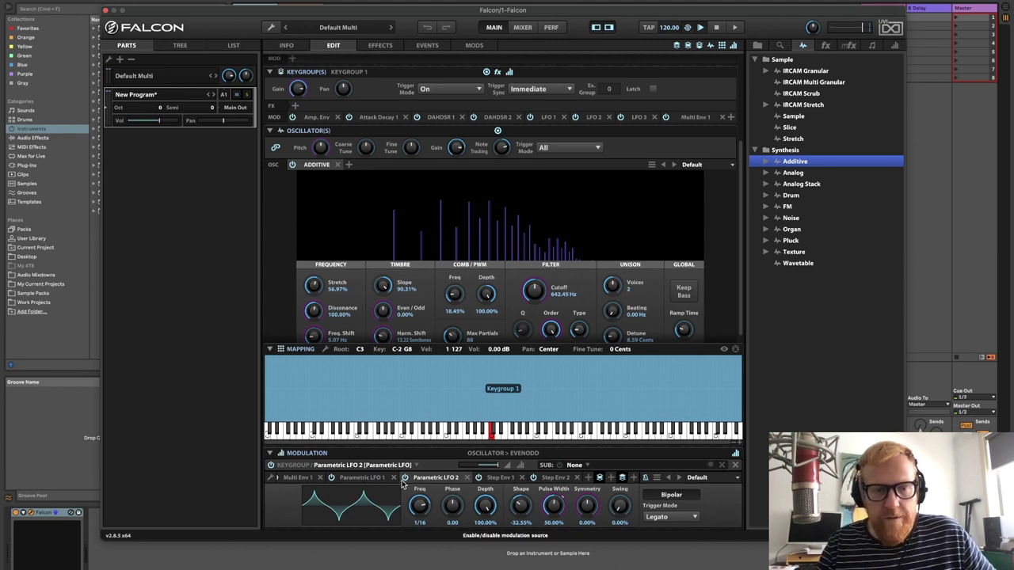
scroll(414, 485, "left", 5)
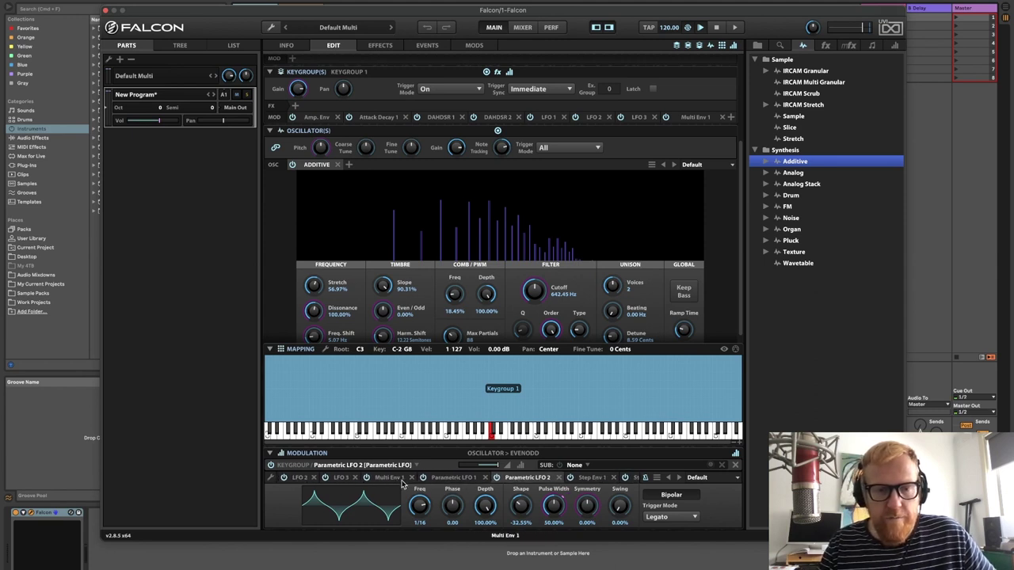
right_click(587, 505)
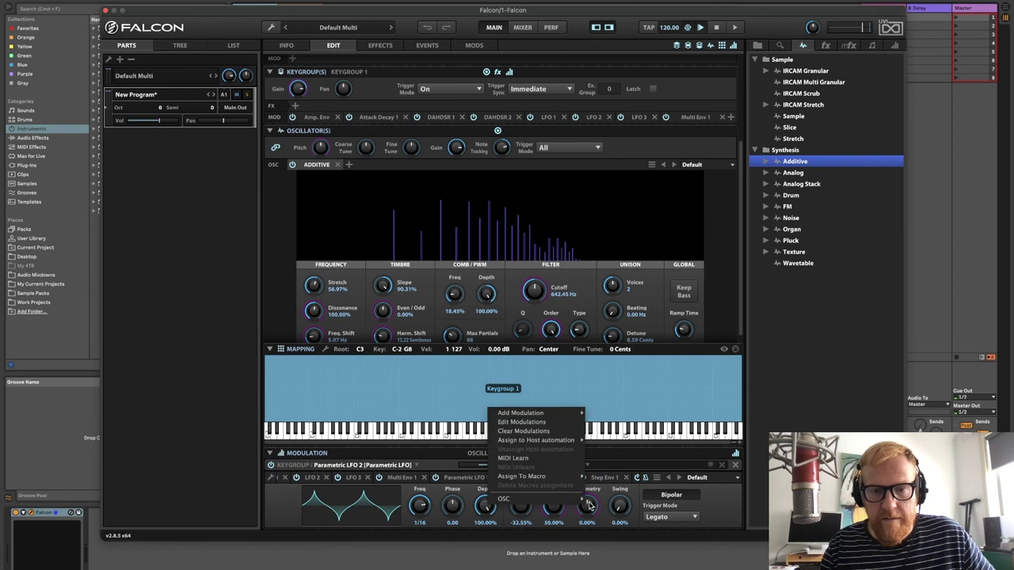
left_click(559, 428)
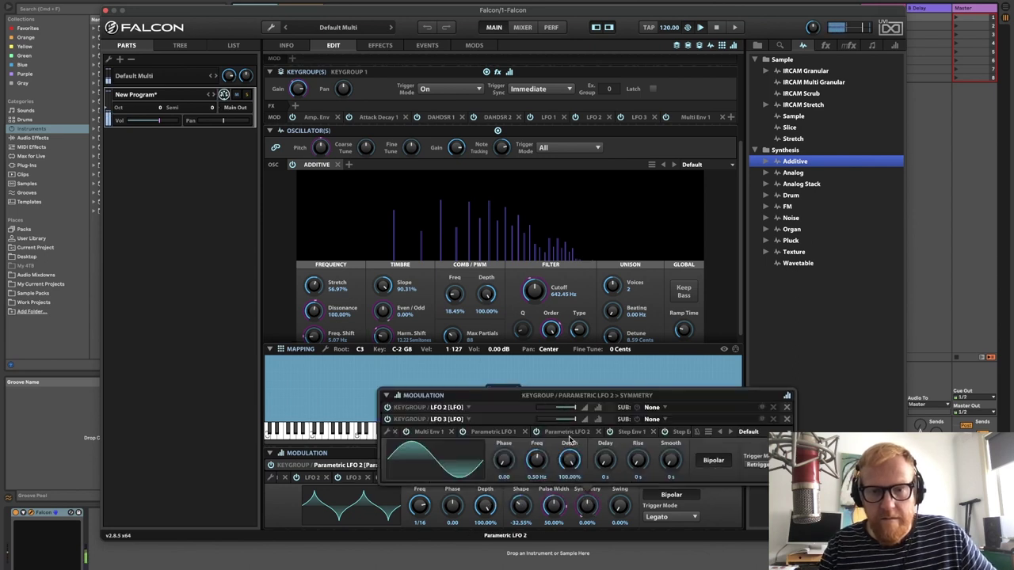
Set LFO 2's trigger mode to No Retrigger and reduce its depth to 2.59%
left_click(752, 465)
left_click(757, 474)
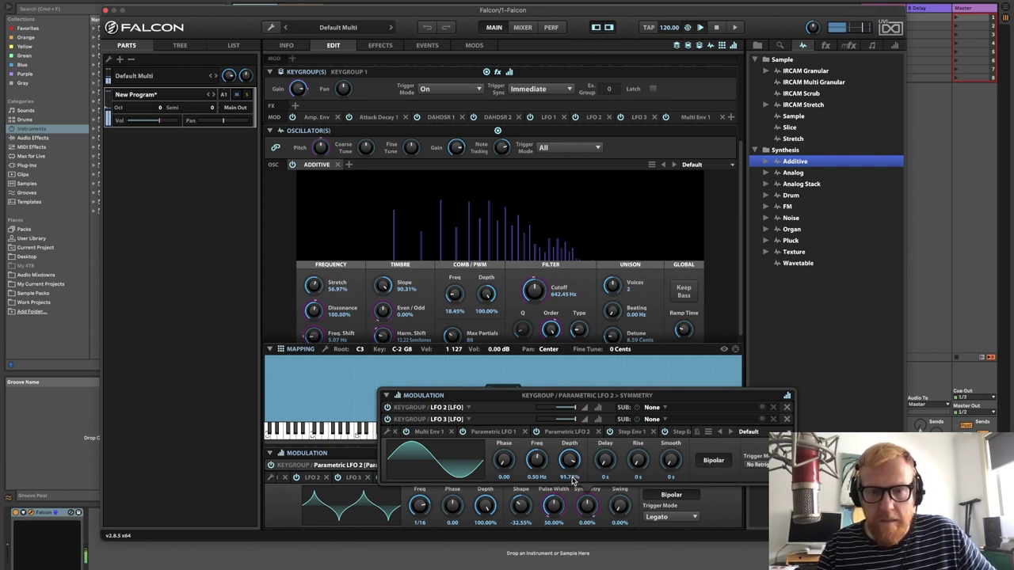
left_click_drag(574, 480, 580, 529)
left_click_drag(577, 493, 576, 498)
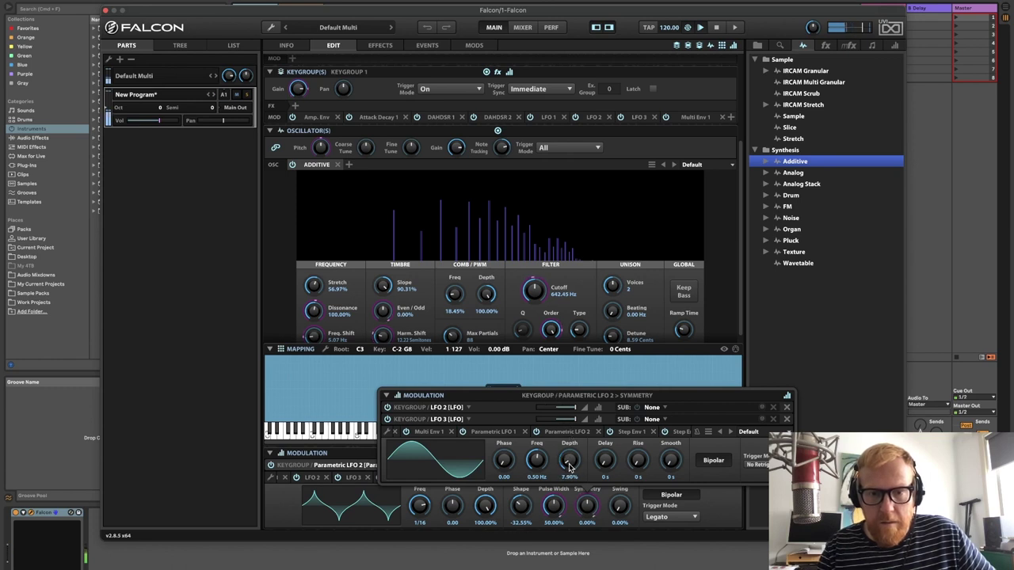
left_click_drag(569, 461, 569, 474)
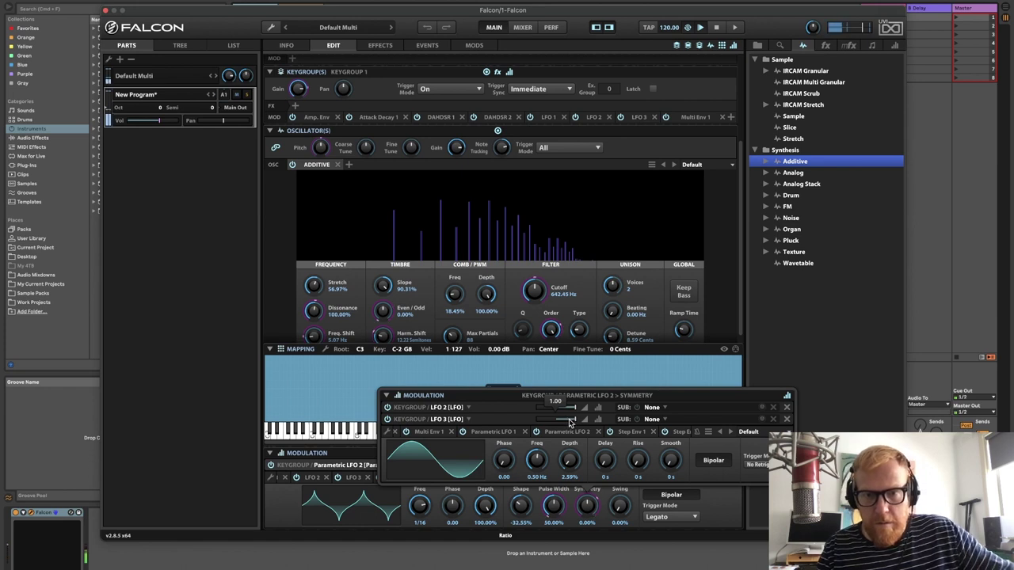
Reduce LFO 3's modulation ratio on Symmetry to 0.27 and set LFO 2's frequency to 0.01 Hz
left_click_drag(574, 426, 560, 422)
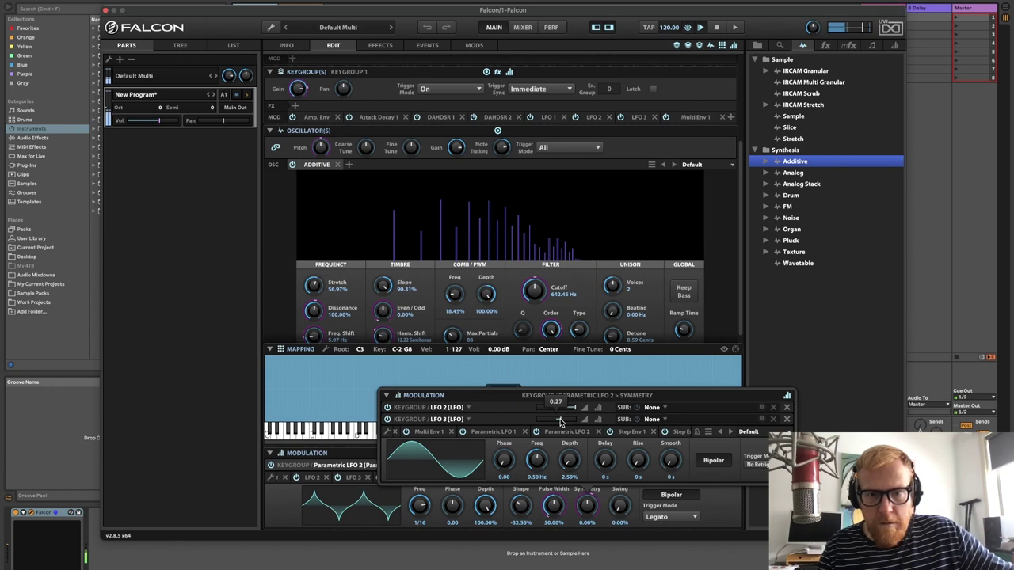
left_click_drag(560, 422, 560, 422)
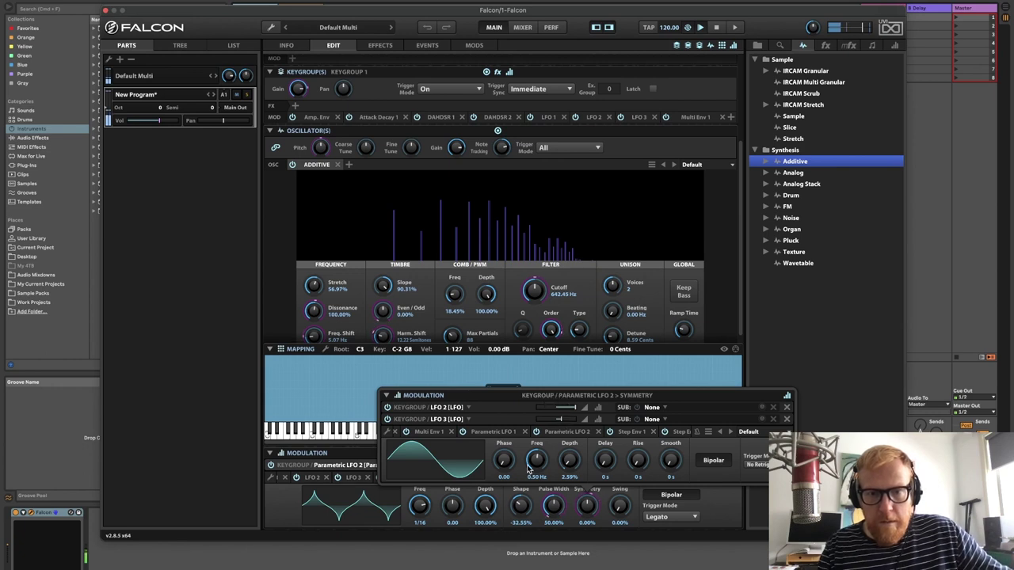
left_click_drag(531, 469, 536, 500)
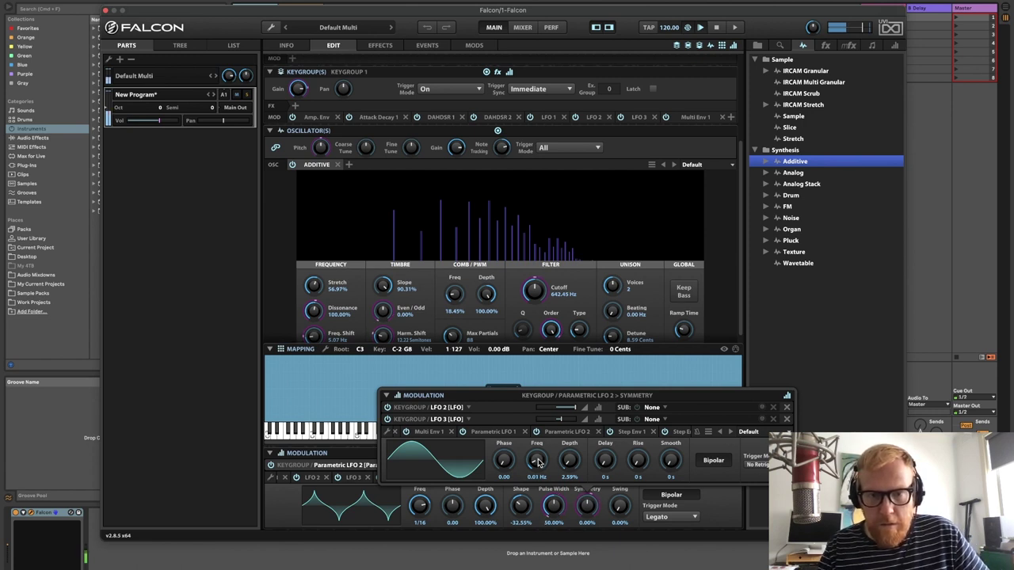
double_click(537, 463)
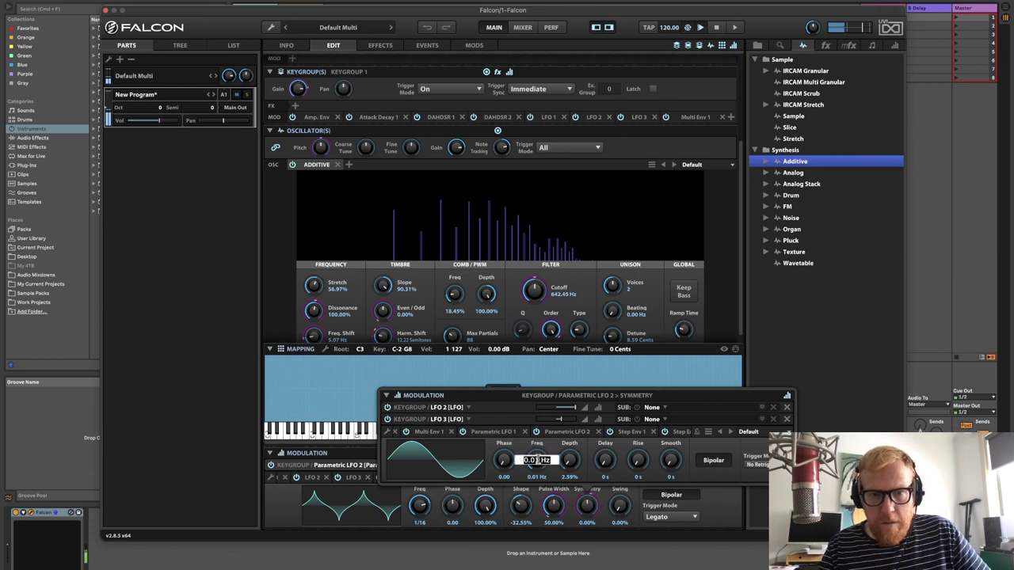
key("Escape")
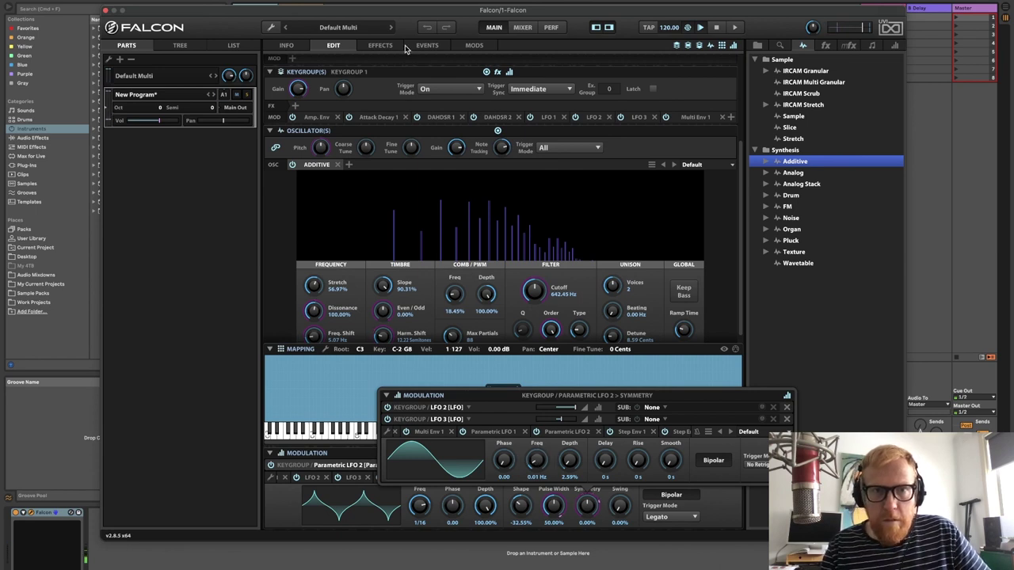
left_click(425, 28)
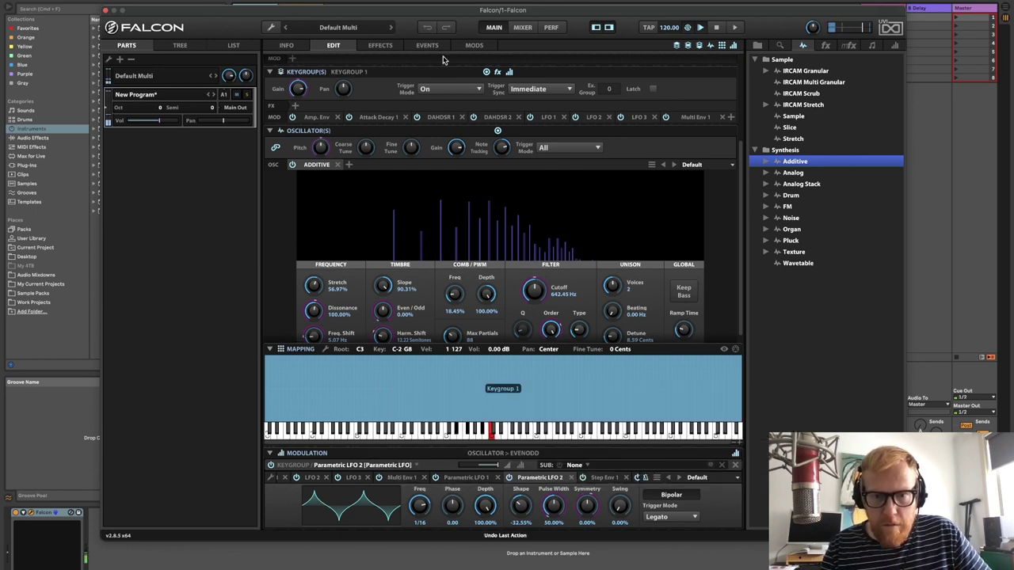
Reopen the modulations of Parametric LFO 2's Symmetry and set LFO 2's frequency to 0.18 Hz
right_click(588, 508)
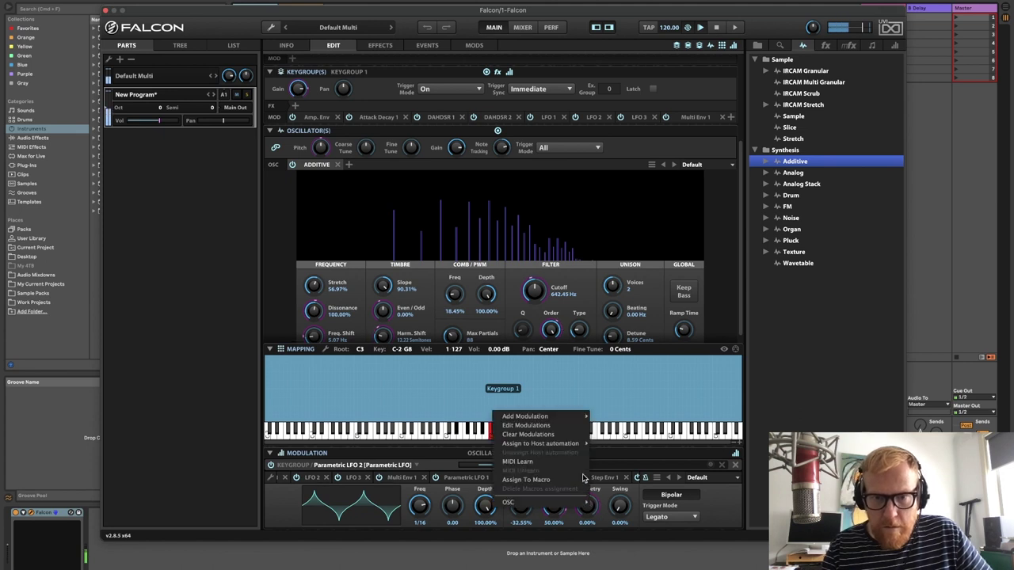
left_click(571, 434)
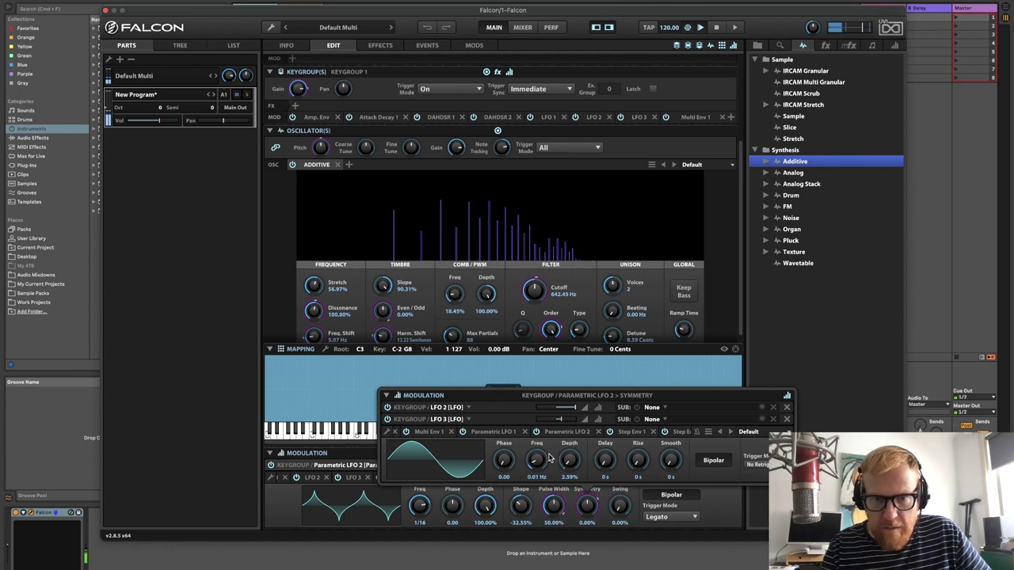
left_click_drag(539, 459, 564, 410)
left_click(499, 410)
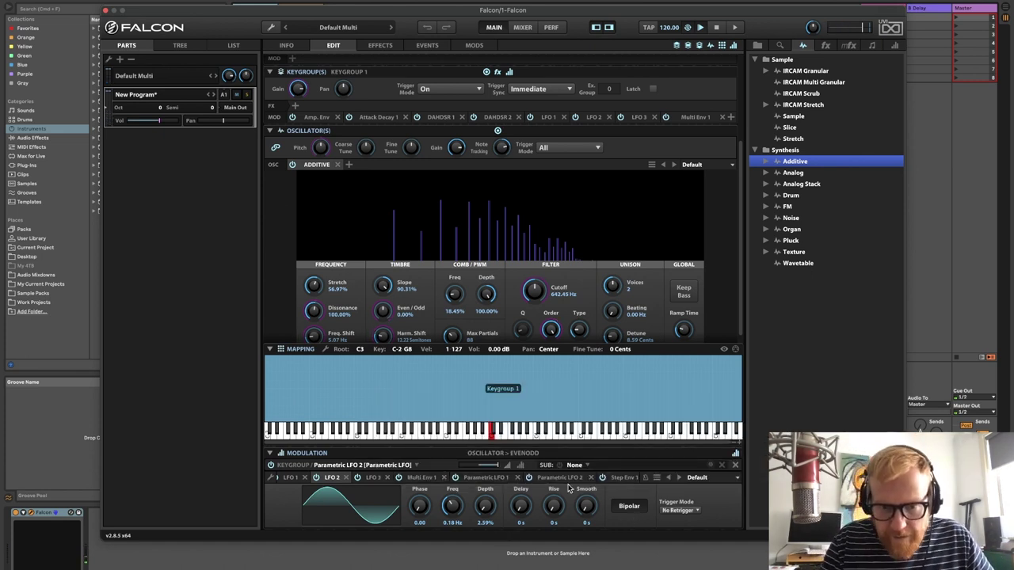
Examine the settings of Parametric LFO 2, LFO 2, LFO 3 and Step Env 2 in the keygroup's modulators
left_click(562, 477)
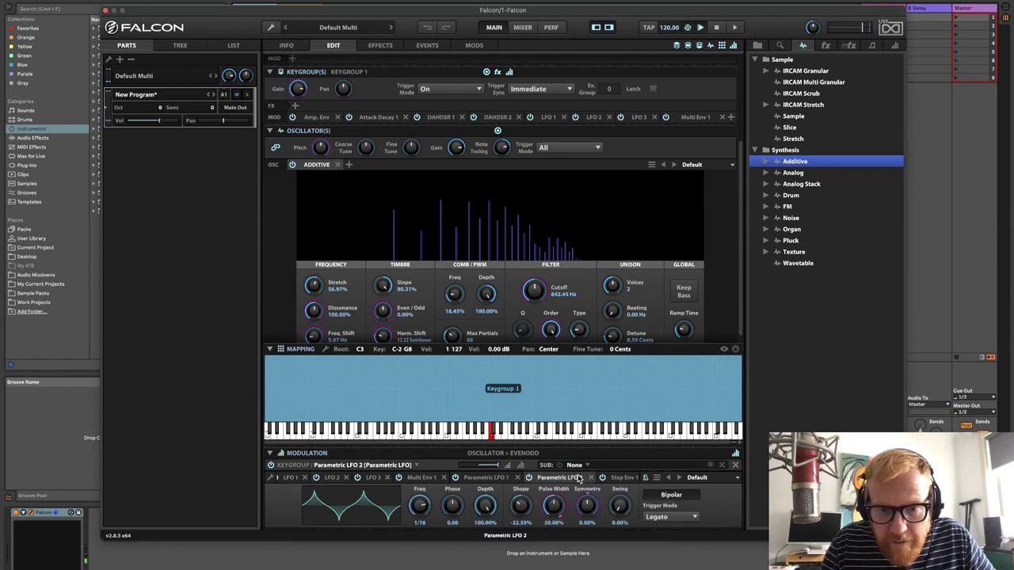
left_click(338, 479)
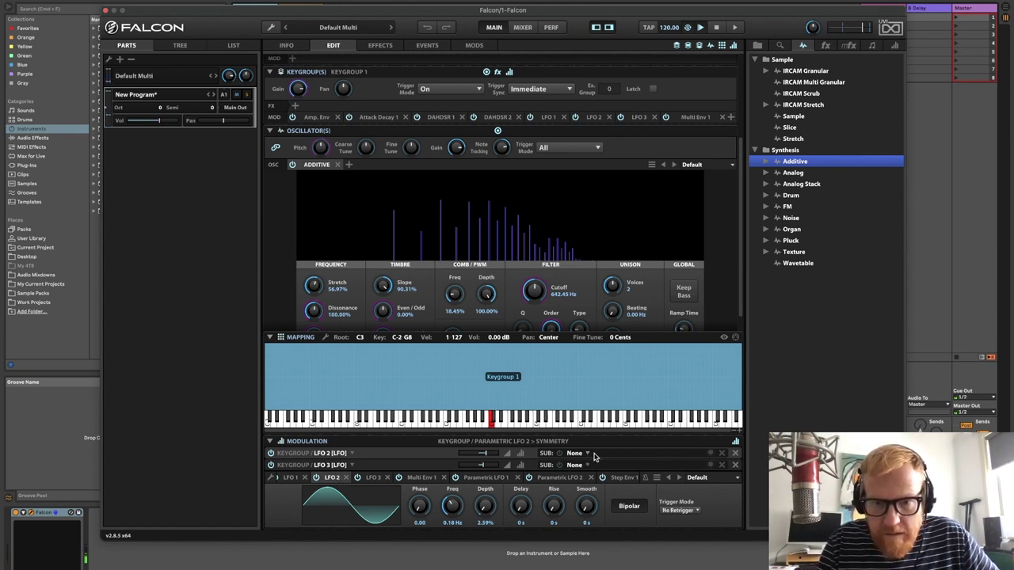
left_click(331, 479)
left_click(331, 480)
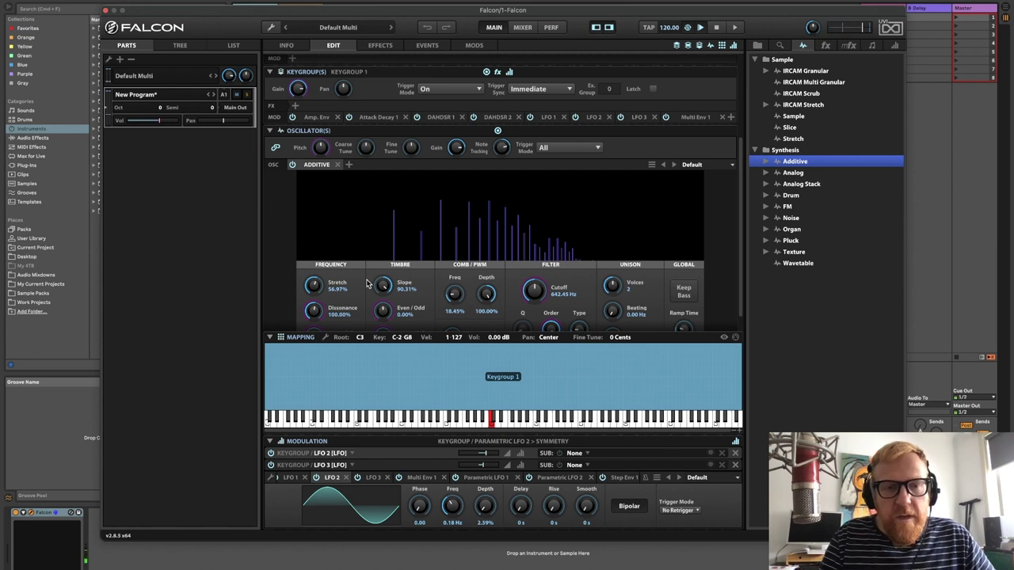
scroll(366, 284, "down", 1)
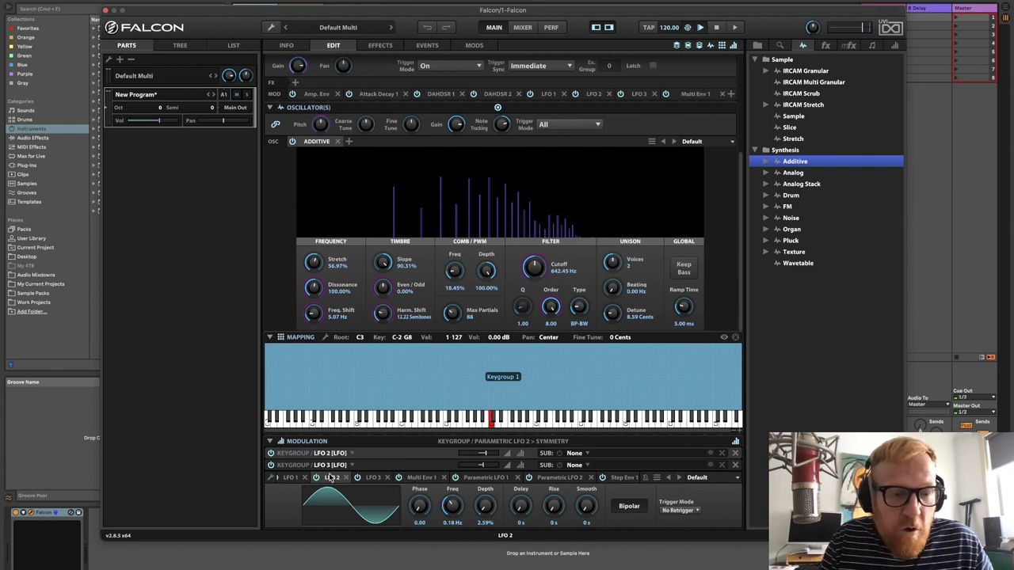
left_click(372, 478)
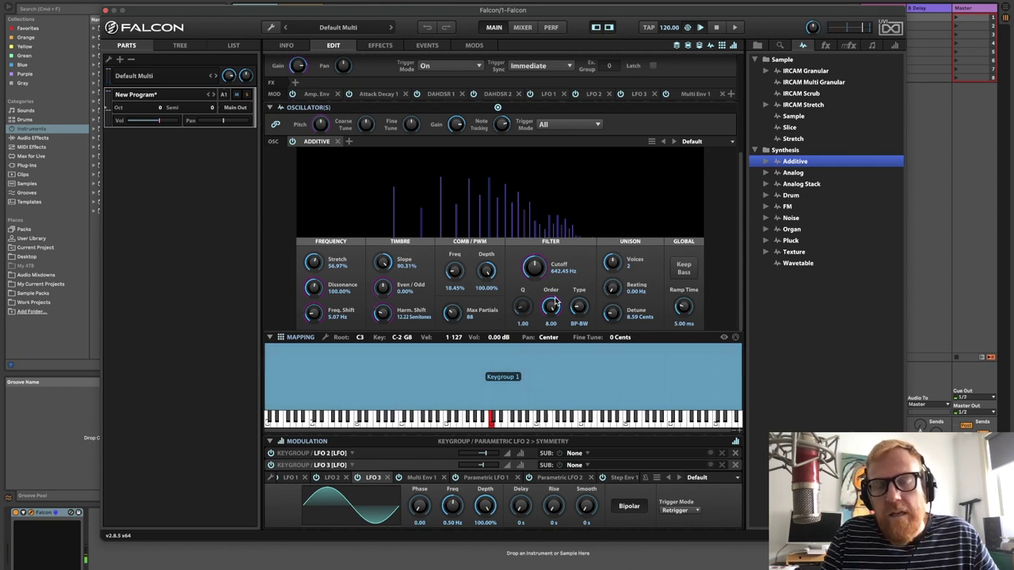
scroll(577, 479, "down", 2)
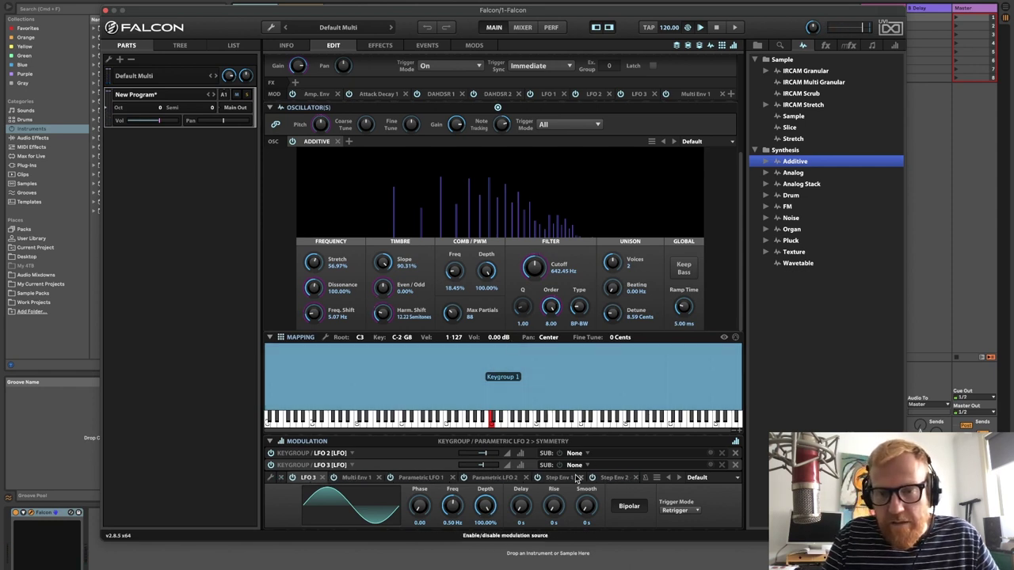
left_click(568, 479)
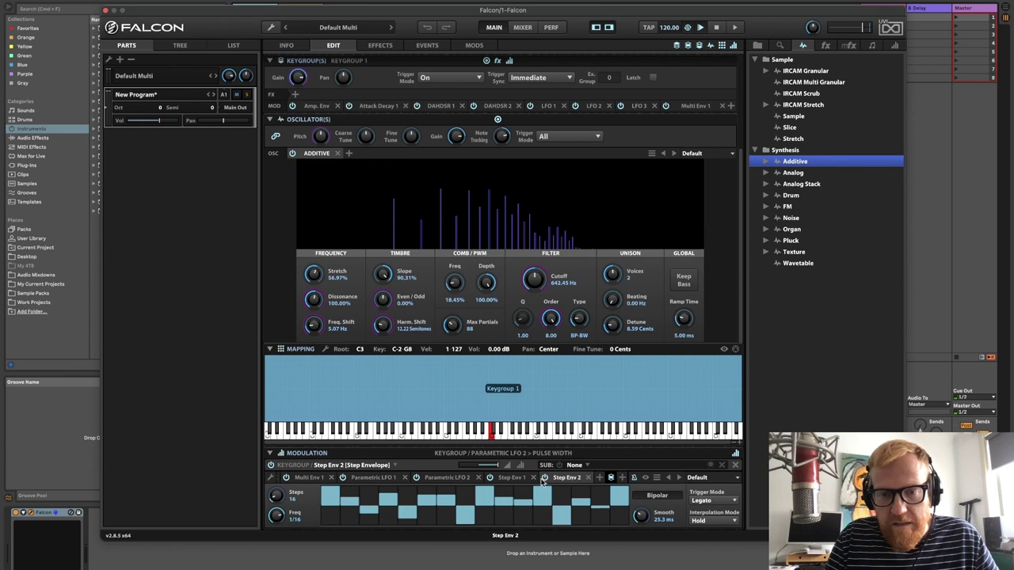
Open the modulations of Parametric LFO 2's Symmetry again and raise LFO 2's depth to 34.72%
left_click(442, 479)
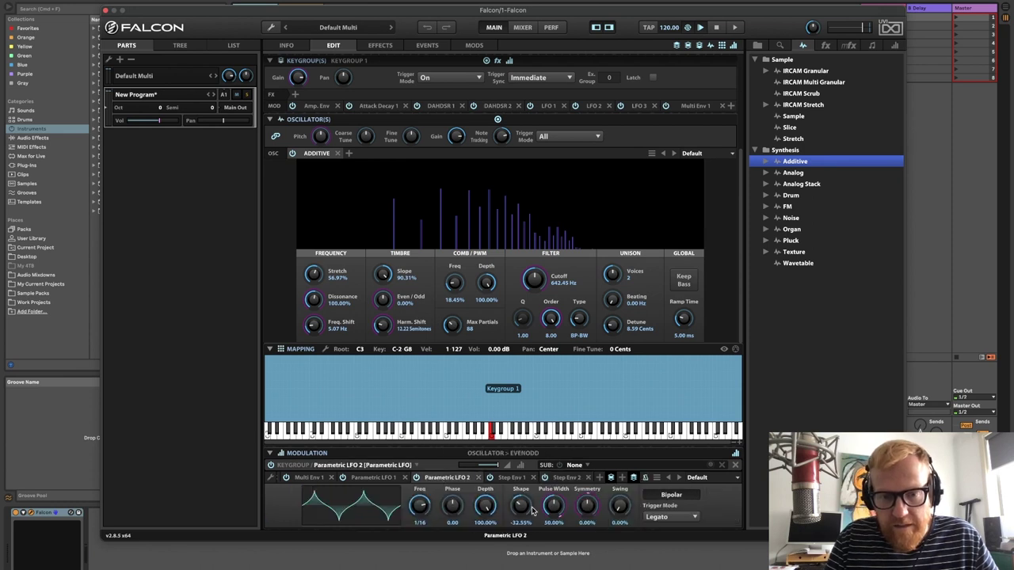
right_click(591, 508)
left_click(553, 429)
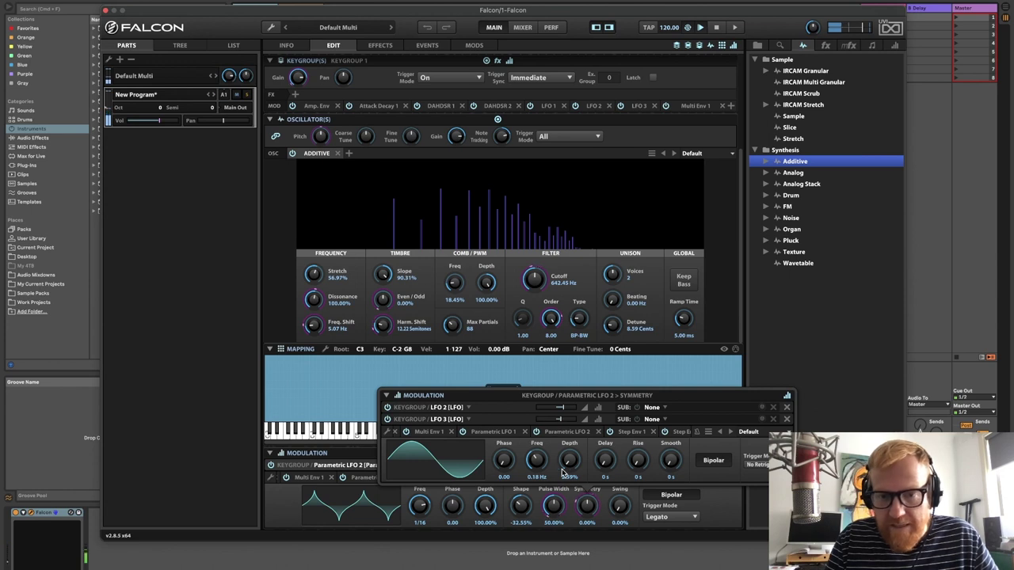
left_click_drag(570, 469, 576, 411)
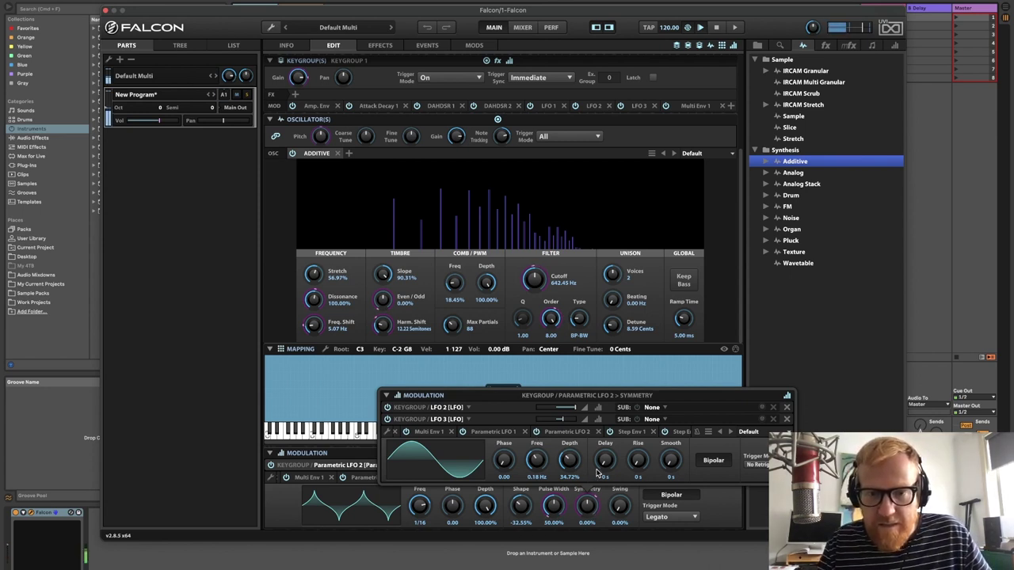
left_click(450, 408)
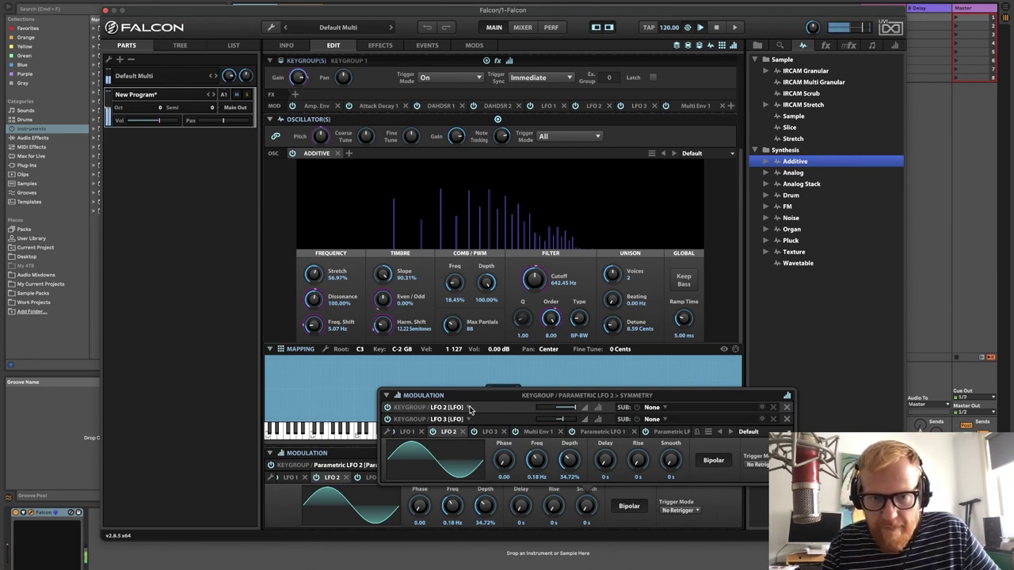
Disable the LFO 2 modulation source and enable it again to compare the sound
left_click(331, 480)
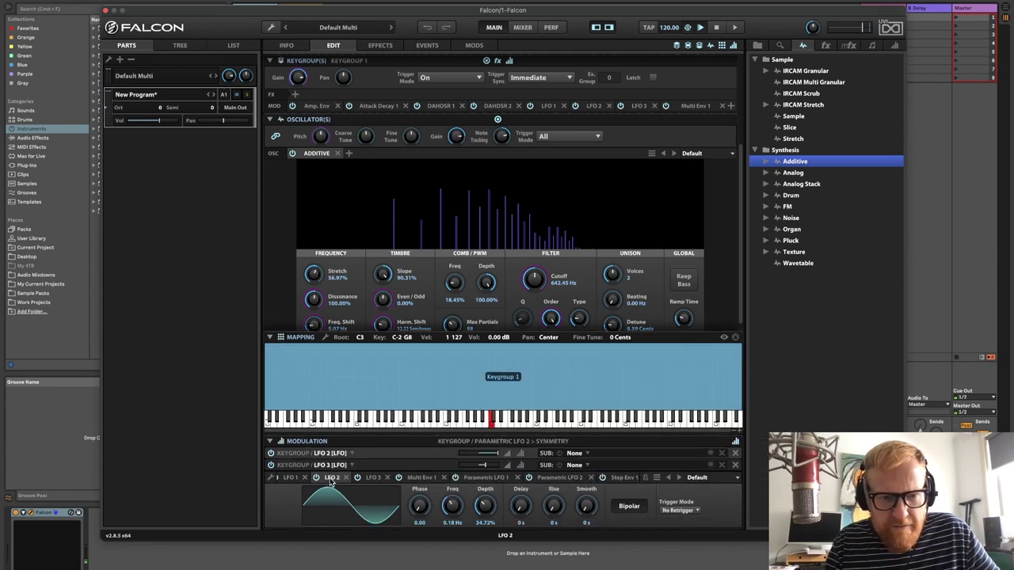
scroll(271, 267, "down", 1)
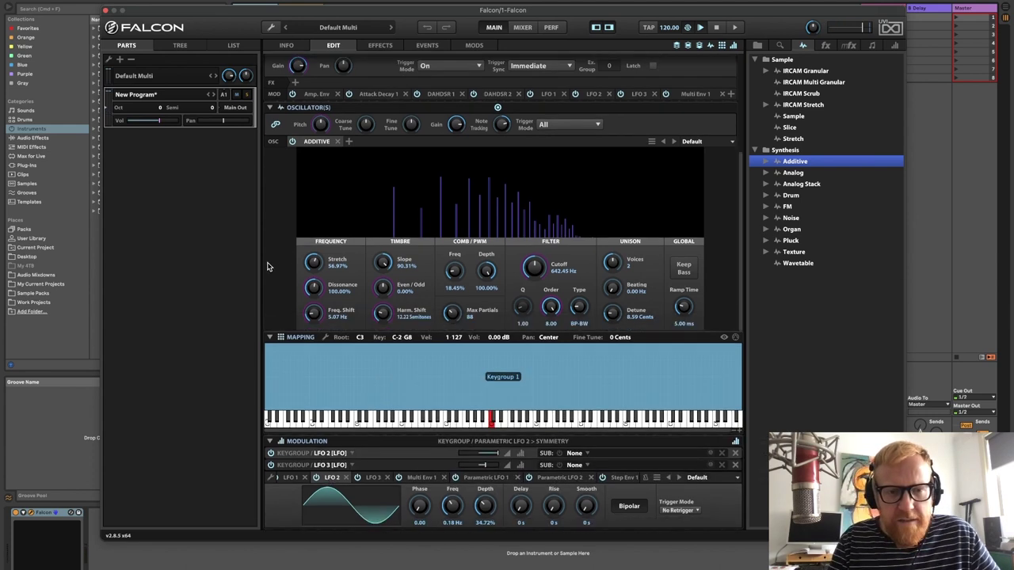
left_click(316, 479)
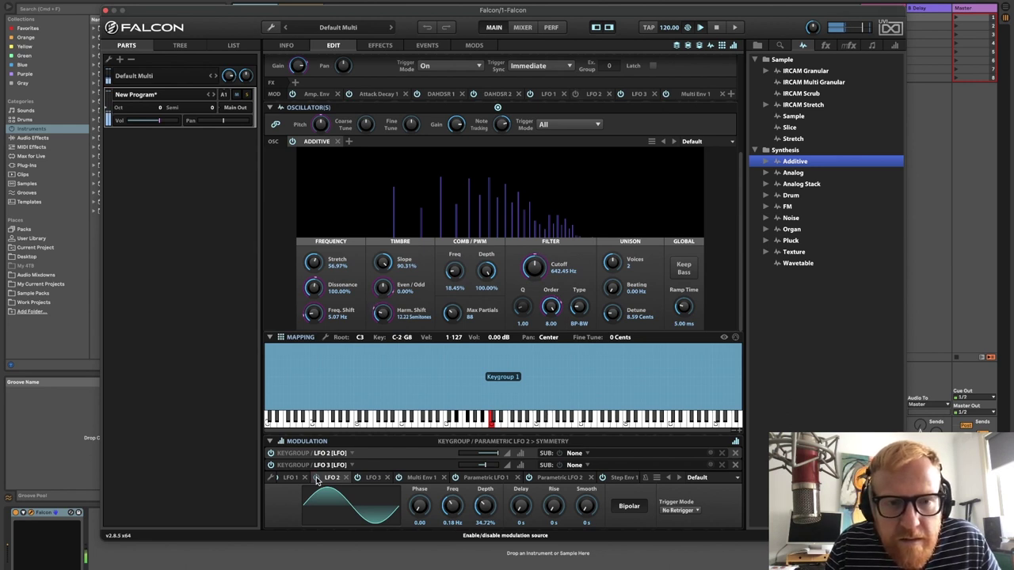
left_click(316, 479)
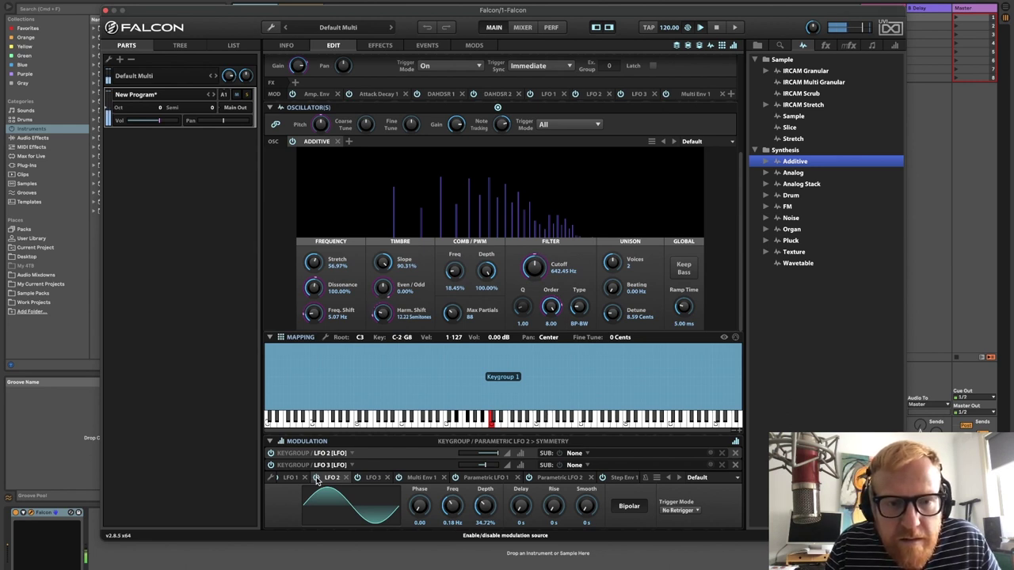
Review the modulations assigned to the oscillator's Dissonance, Freq. Shift, Harm. Shift, Even/Odd and filter Order
right_click(315, 293)
left_click(339, 307)
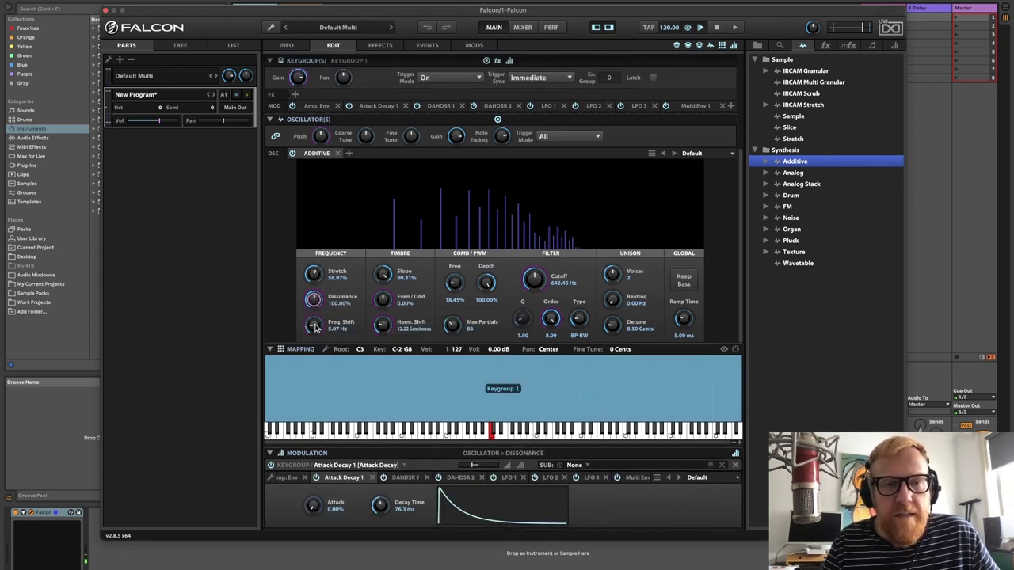
right_click(315, 325)
left_click(343, 245)
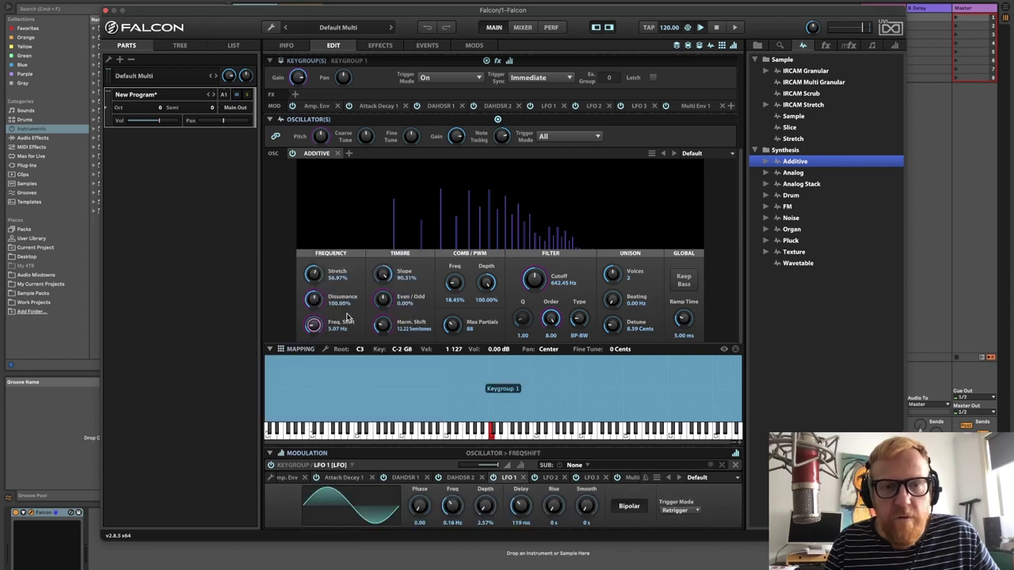
right_click(380, 327)
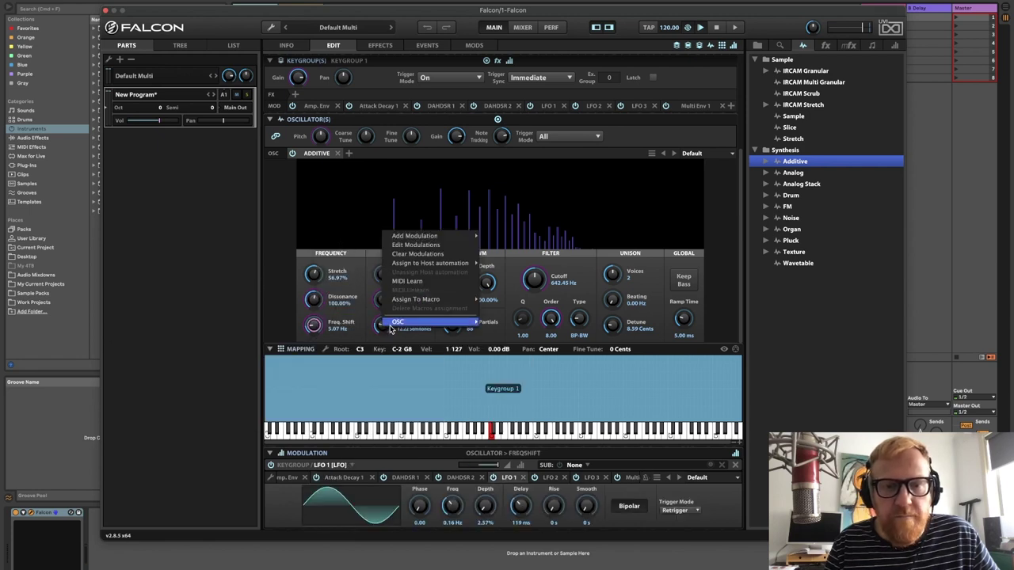
left_click(409, 246)
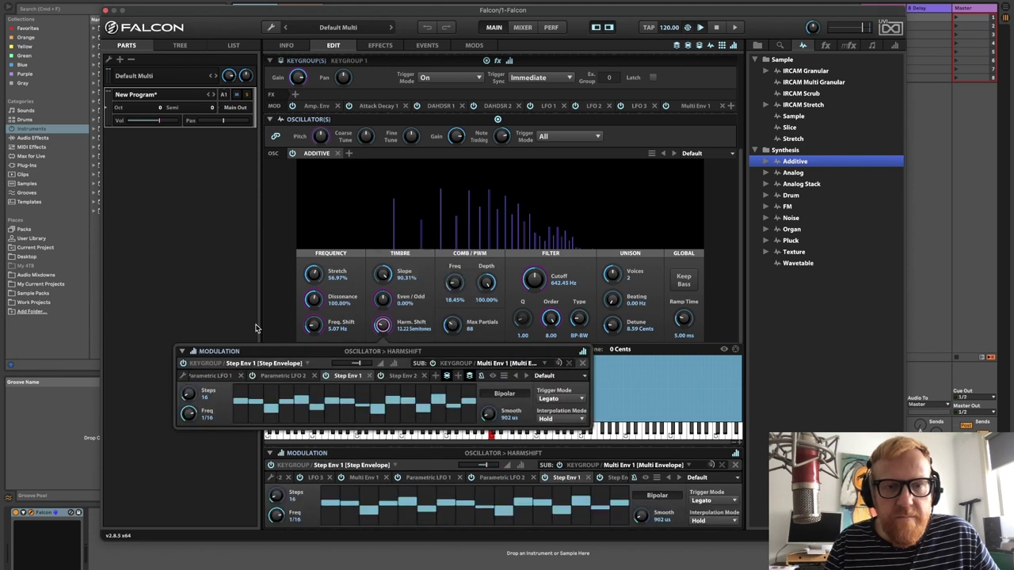
right_click(382, 298)
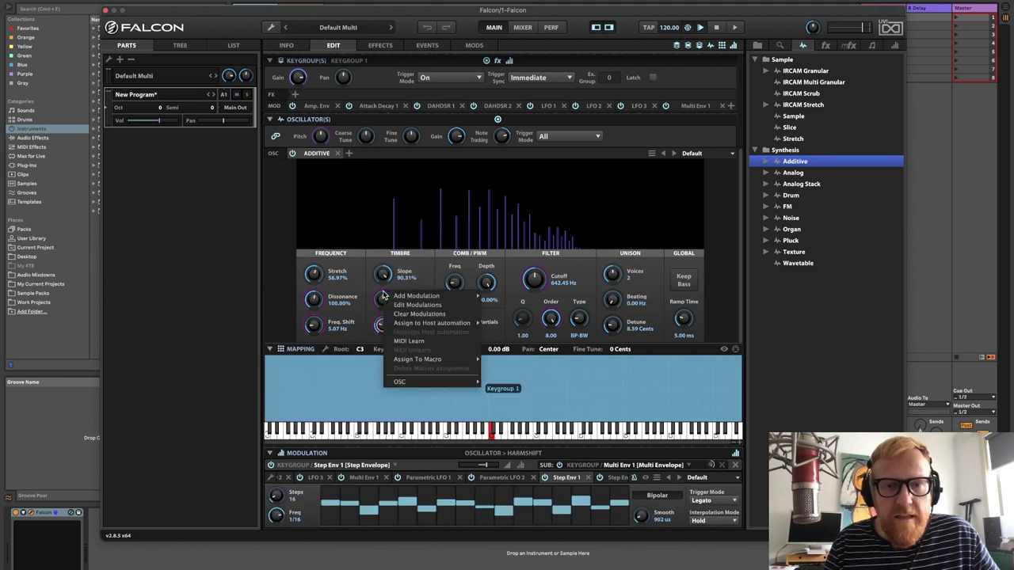
left_click(407, 308)
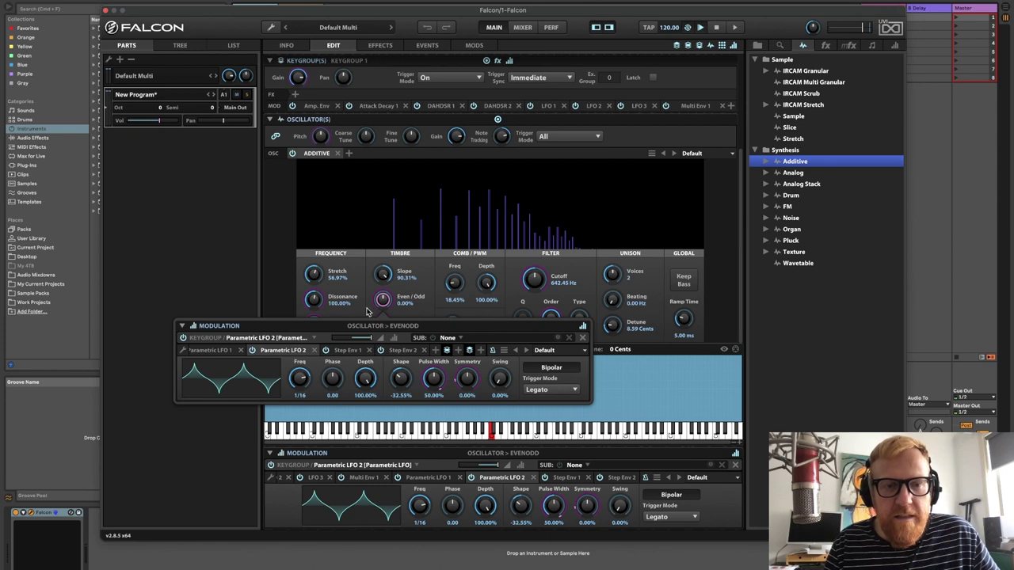
right_click(552, 319)
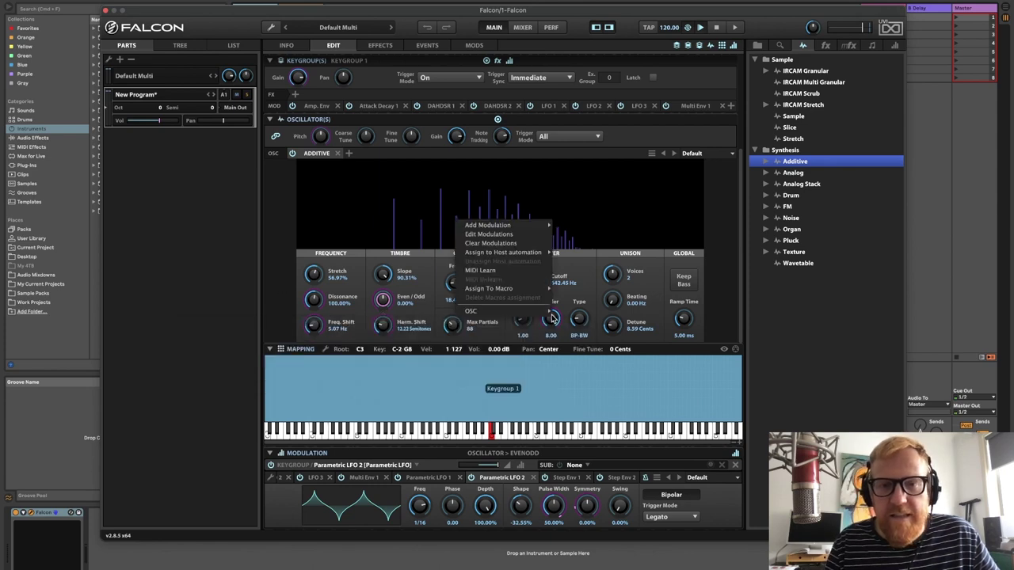
left_click(526, 238)
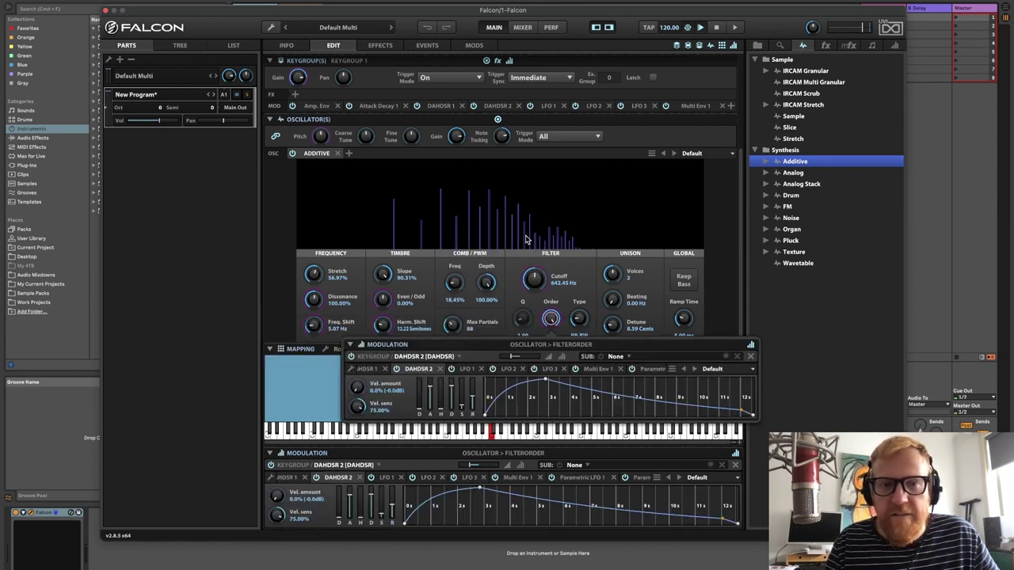
Check the modulation assigned to the filter Cutoff and delete LFO 2 from the keygroup's modulators
right_click(537, 278)
left_click(505, 293)
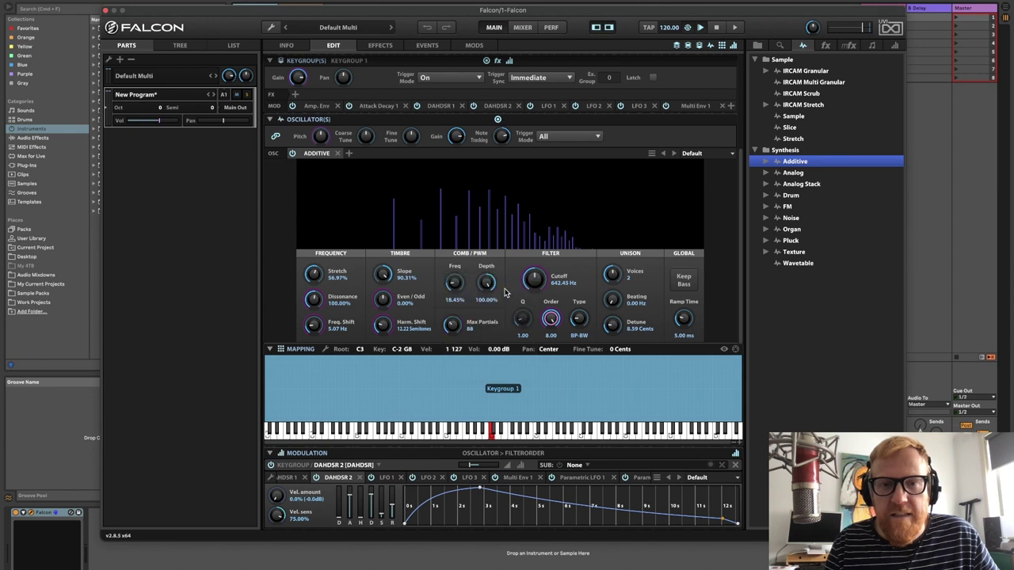
left_click(511, 272)
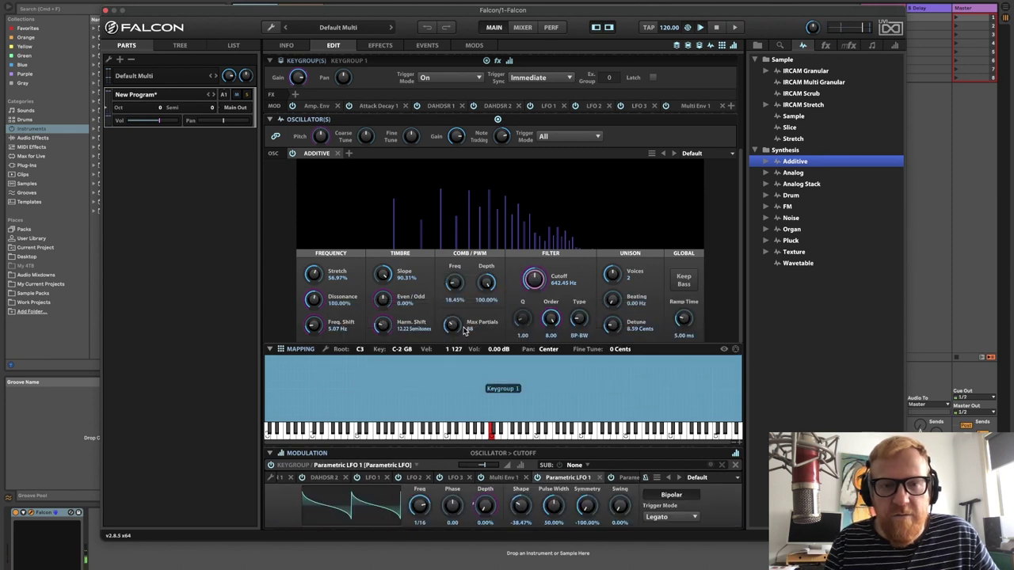
left_click(414, 480)
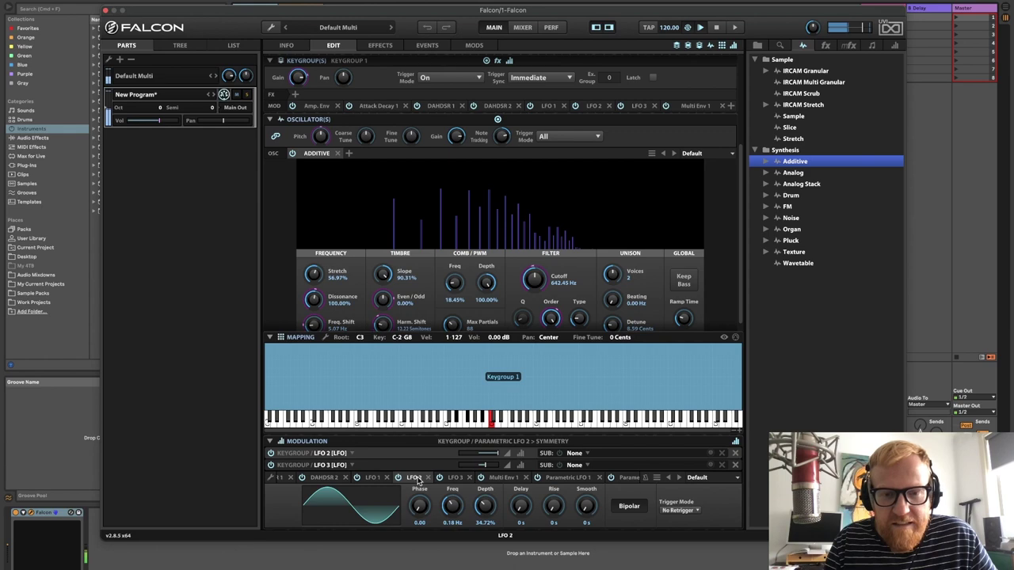
left_click(428, 480)
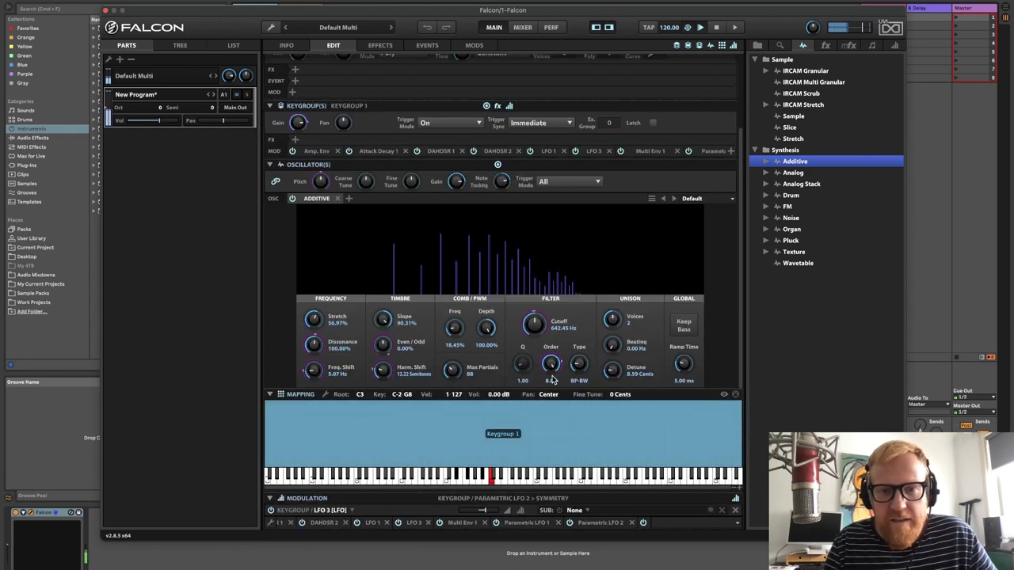
Open the modulations of Parametric LFO 2's Symmetry and slow LFO 3's frequency to 0.05 Hz
scroll(610, 523, "right", 3)
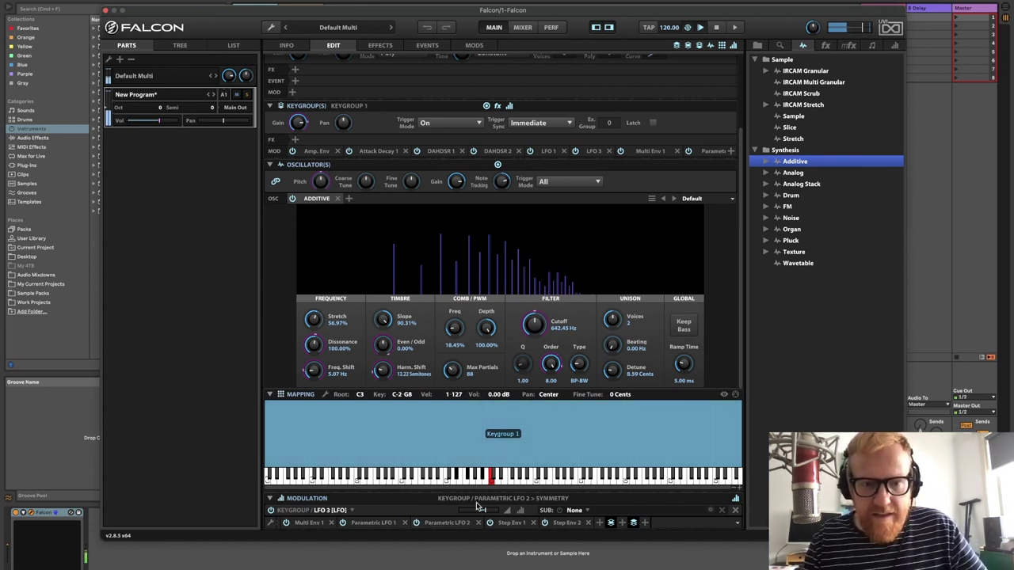
left_click(447, 523)
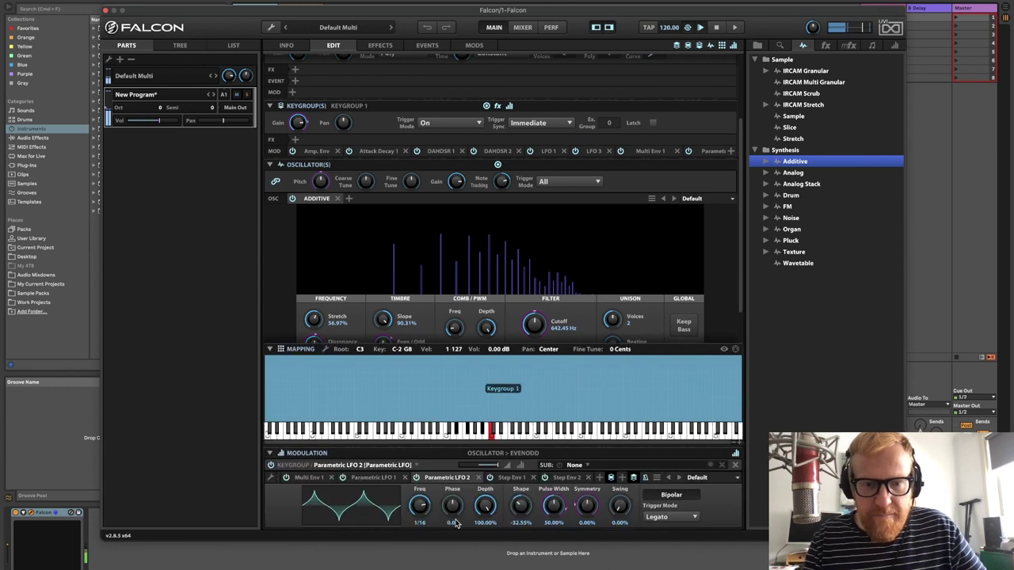
right_click(590, 508)
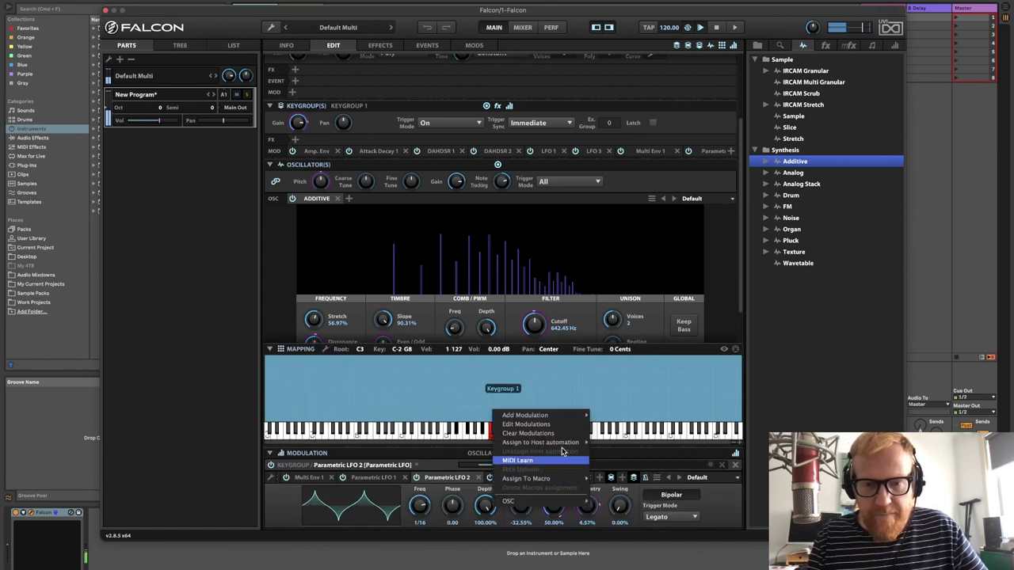
left_click(549, 431)
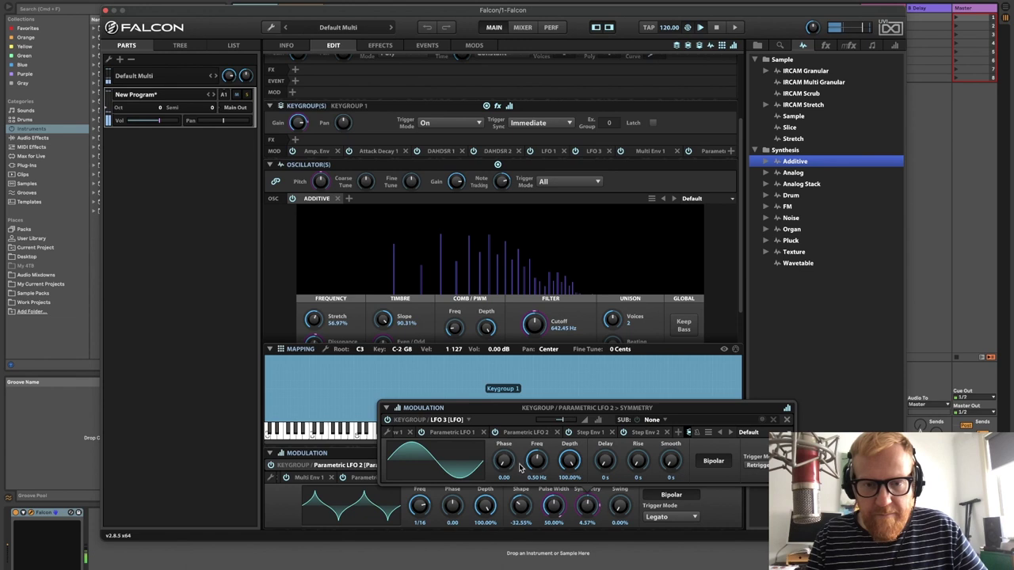
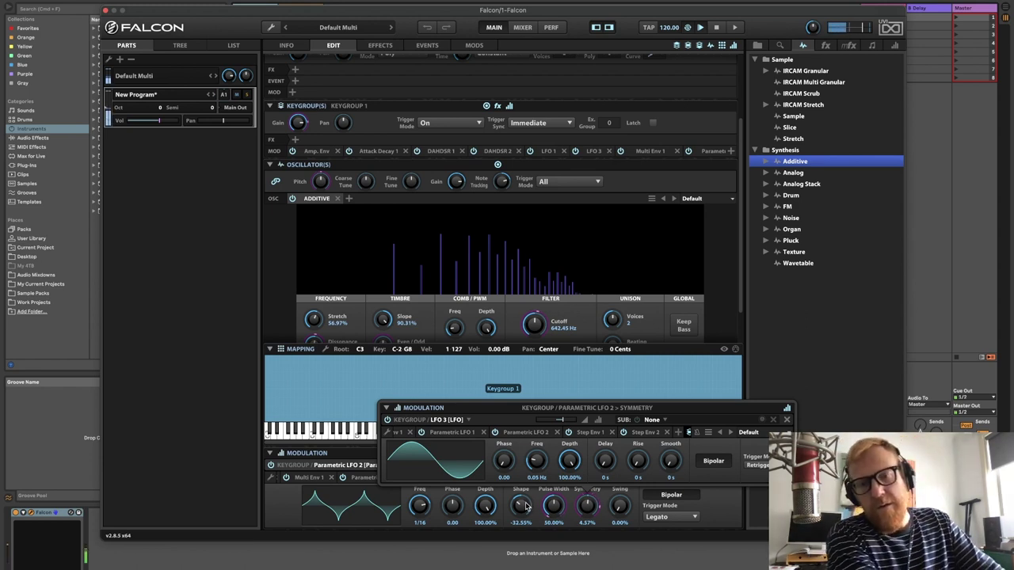
left_click(736, 300)
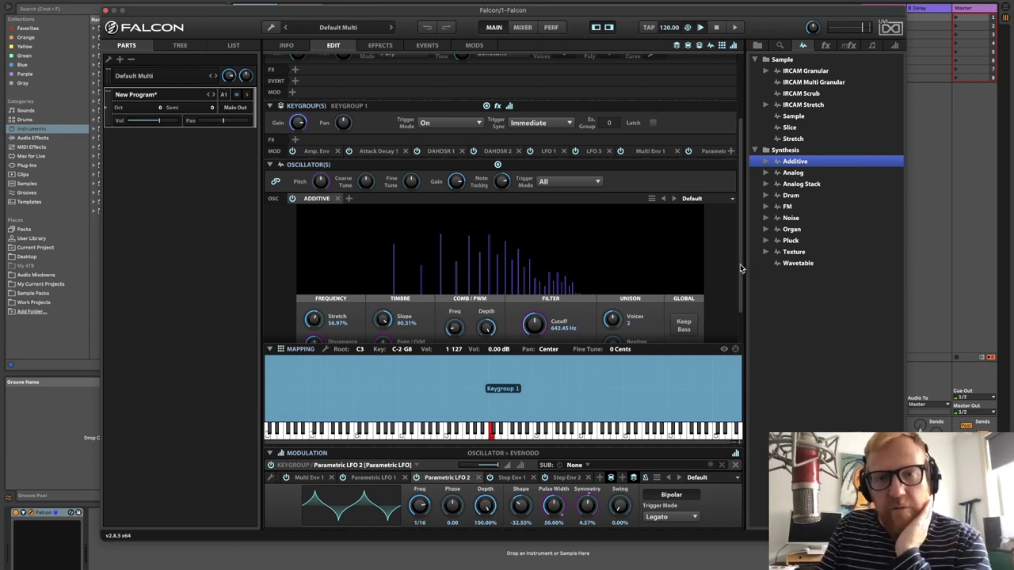
Add a second layer to the program and select it for editing
scroll(741, 269, "down", 3)
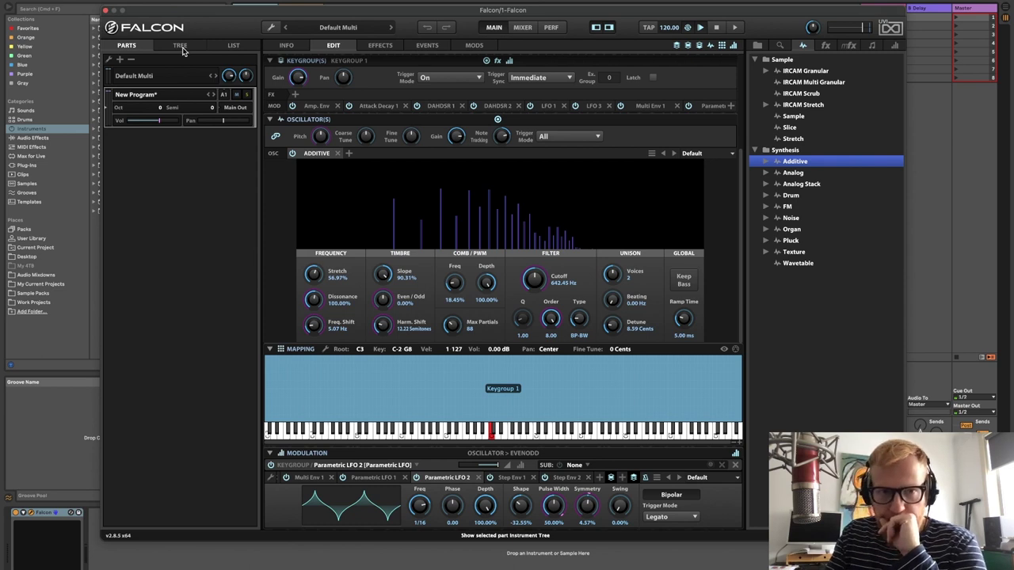
left_click(230, 46)
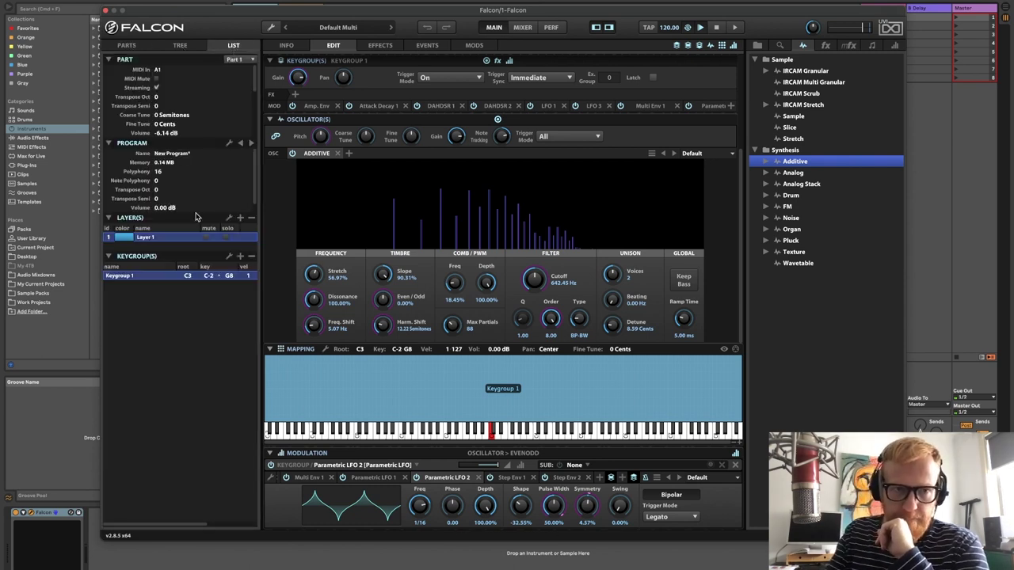
left_click(240, 217)
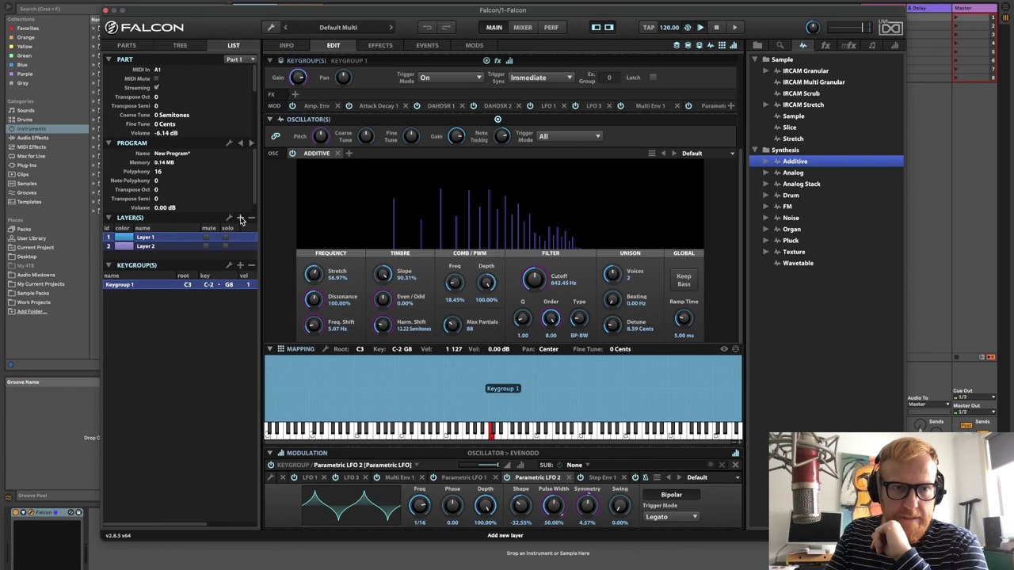
left_click(163, 246)
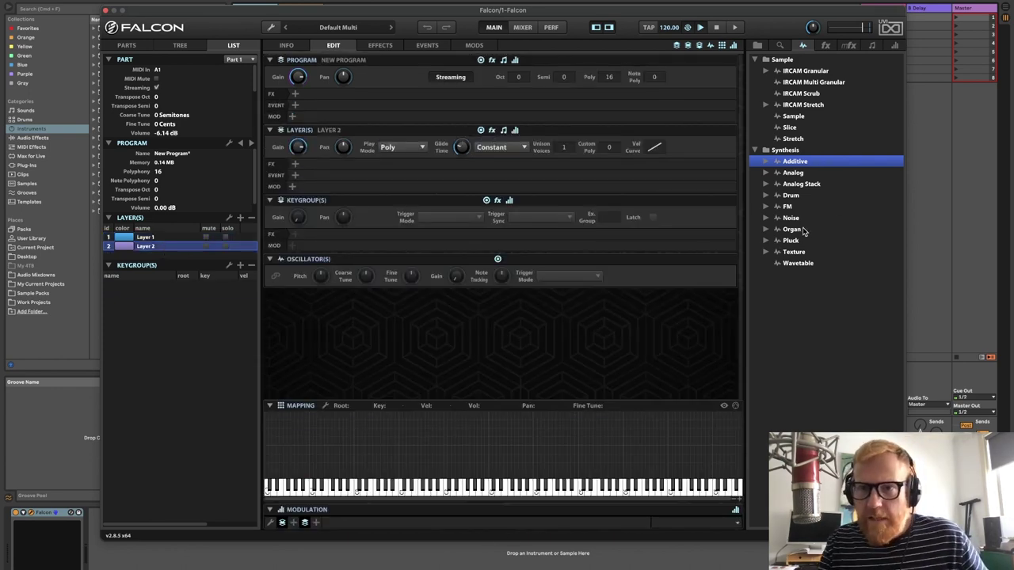
Create a keygroup with a Pluck oscillator in Layer 2 and mute Layer 1
left_click(792, 241)
left_click_drag(797, 244, 490, 415)
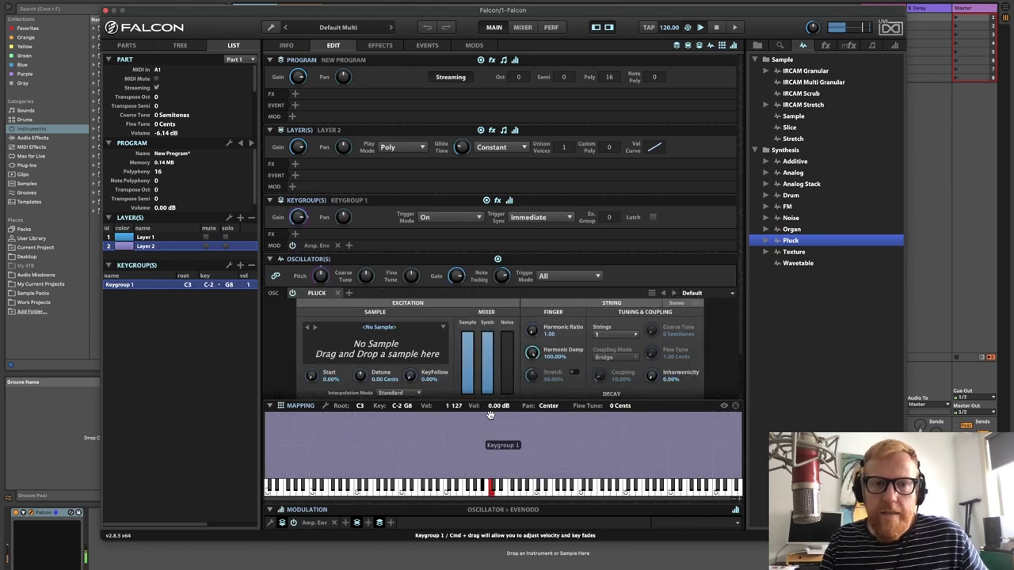
left_click(206, 238)
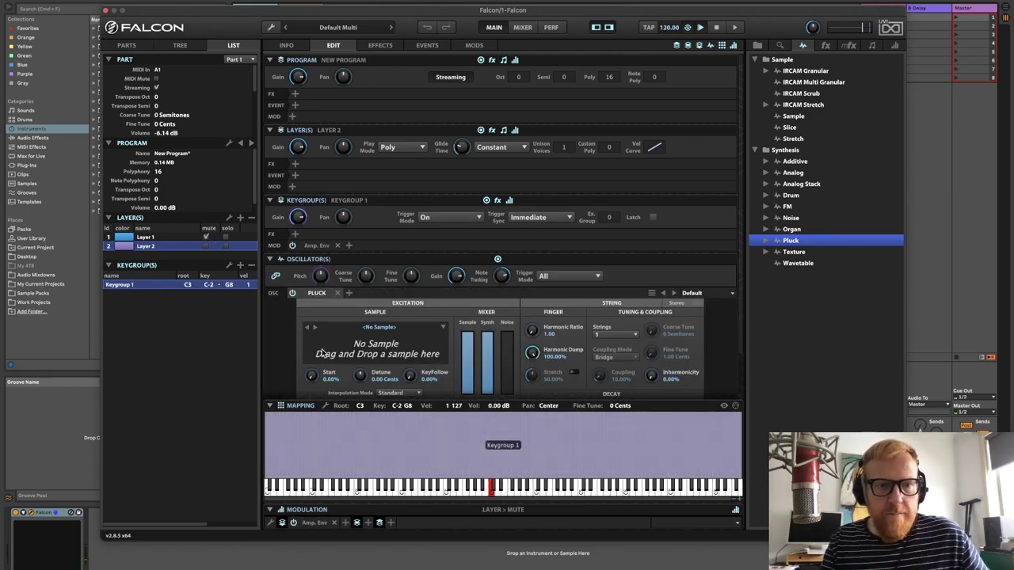
Load the factory Attack sample Pick Asset as the Pluck excitation and lower its Sample level to zero
left_click(383, 333)
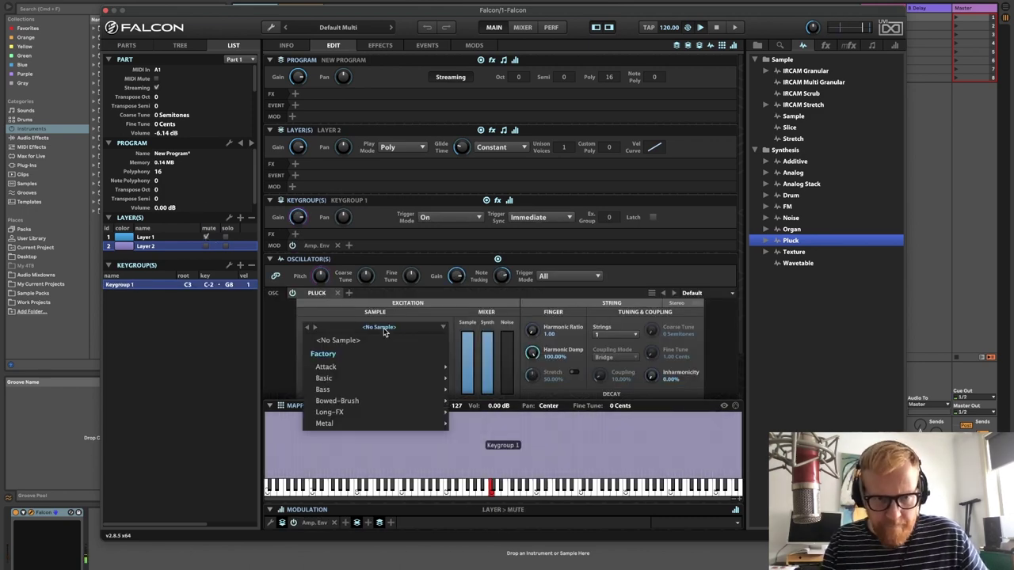
mouse_move(351, 369)
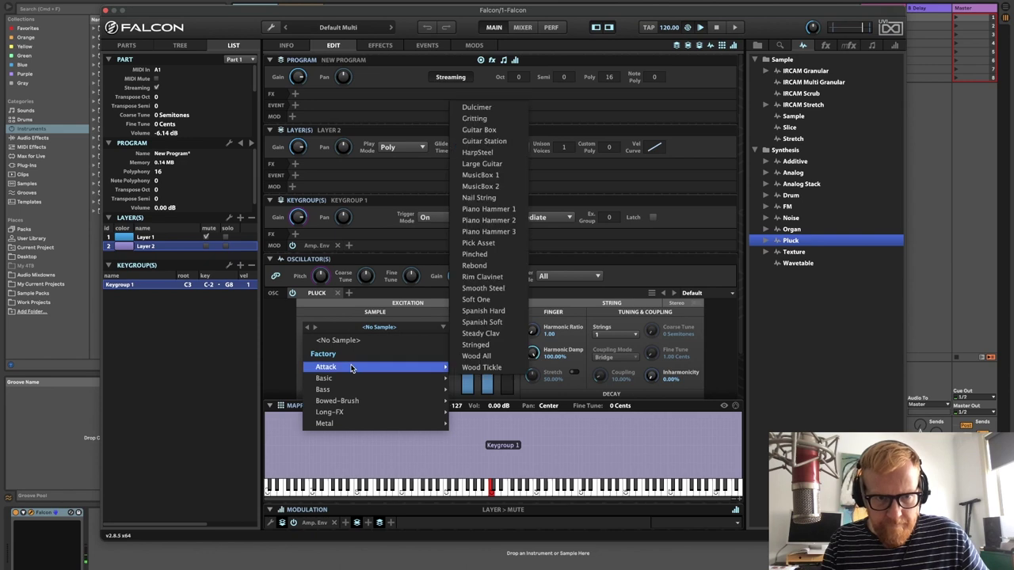
left_click(496, 242)
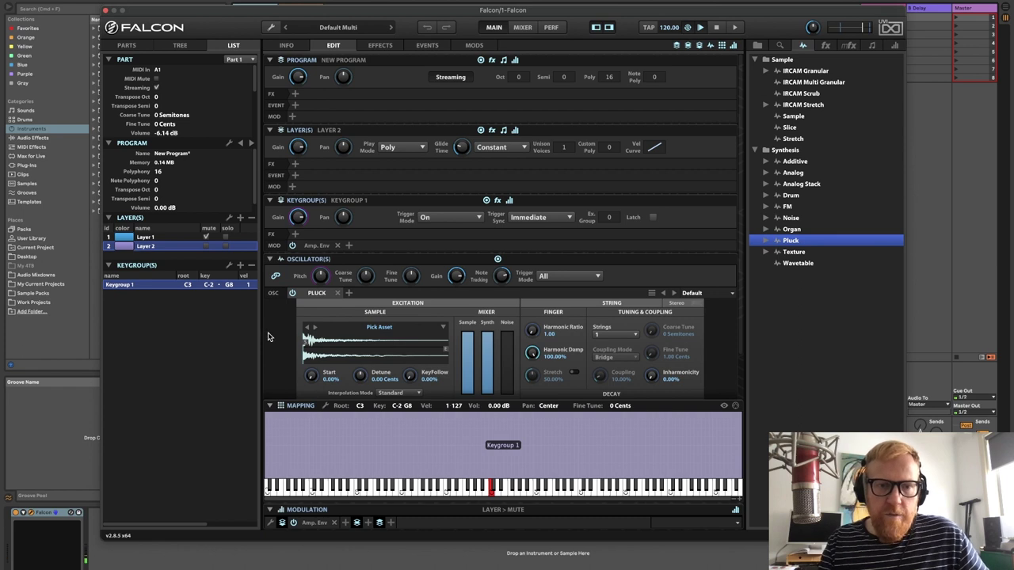
scroll(268, 337, "down", 3)
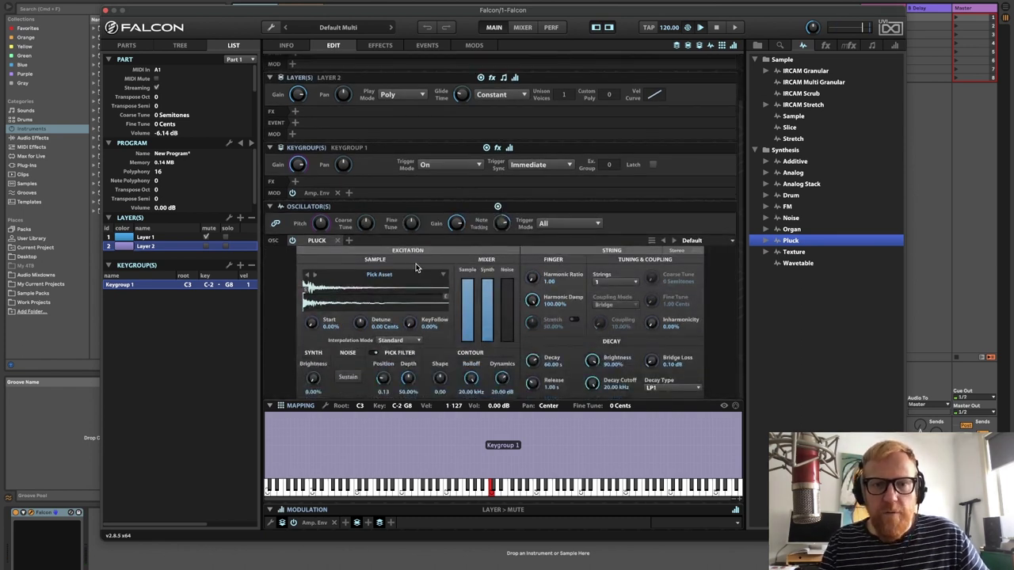
left_click_drag(466, 296, 457, 370)
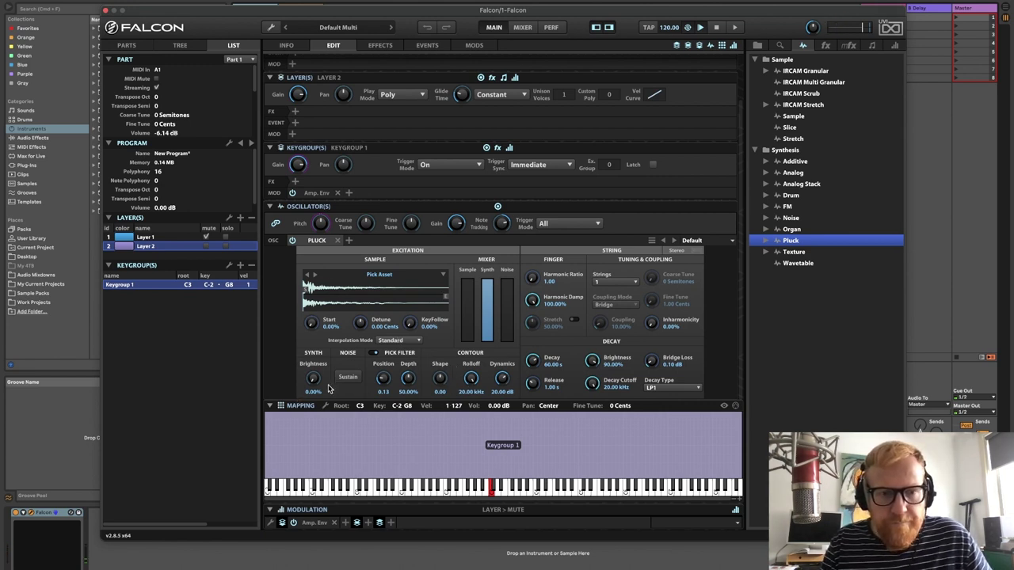
Set the Pluck oscillator's pick filter Shape to 0.89 and contour Dynamics to 26.41 dB
left_click_drag(440, 380, 447, 321)
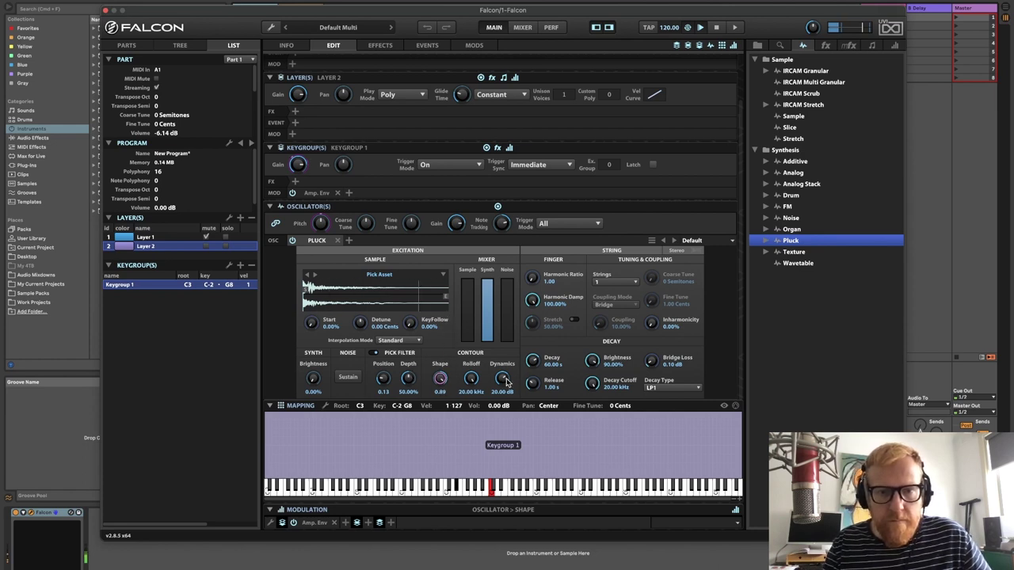
left_click_drag(507, 382, 476, 375)
Balance the excitation mixer with Noise at about -12 dB, Synth slightly below full and Sample at a moderate level
left_click(508, 306)
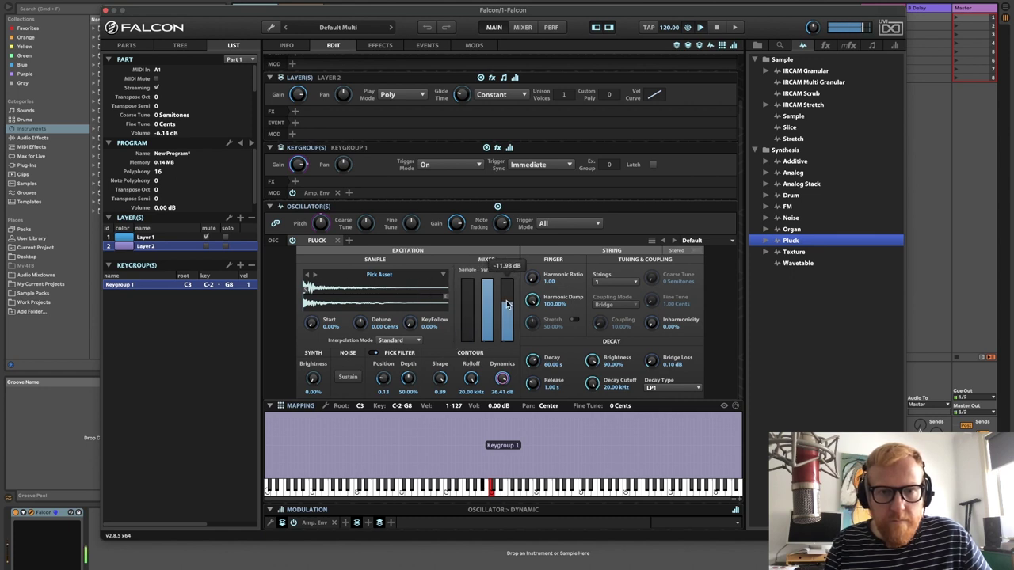
mouse_move(508, 304)
left_mouse_down()
mouse_move(507, 341)
mouse_move(501, 309)
left_mouse_up()
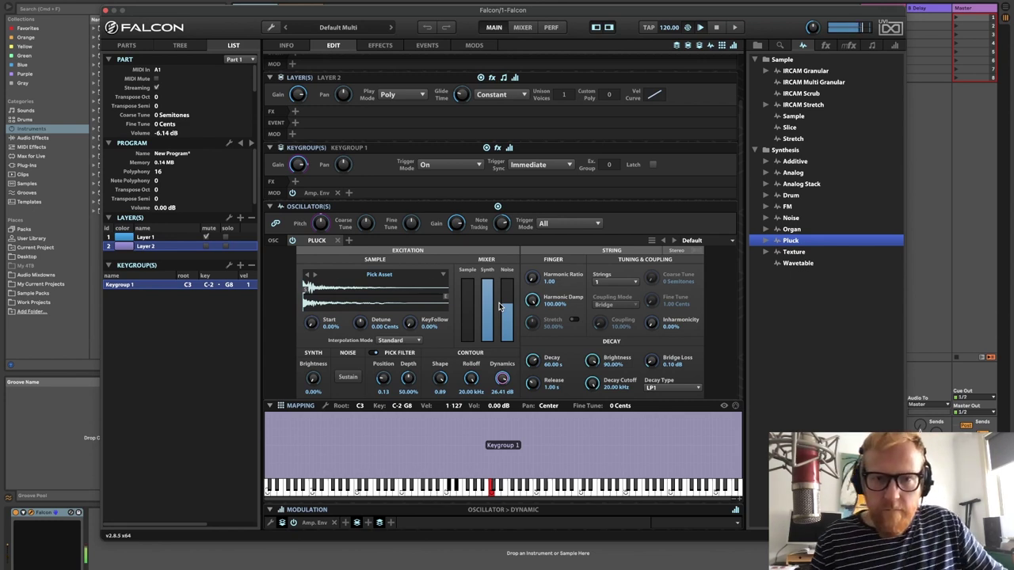
mouse_move(493, 301)
left_mouse_down()
mouse_move(491, 288)
mouse_move(508, 314)
mouse_move(508, 304)
left_mouse_up()
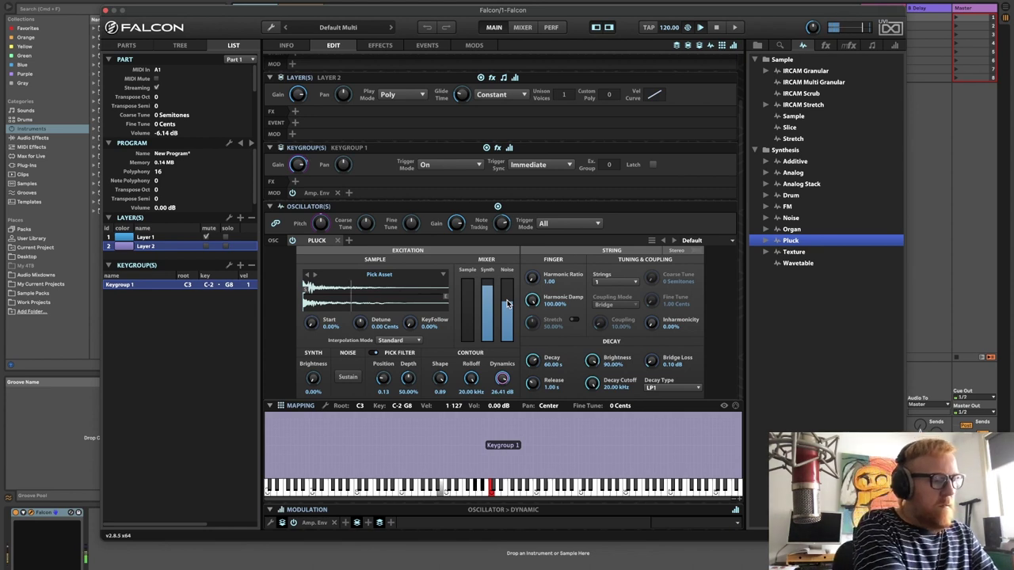
mouse_move(467, 316)
left_mouse_down()
mouse_move(466, 330)
mouse_move(467, 313)
left_mouse_up()
Load the factory Attack sample Piano Hammer 1 and raise the Sample level in the excitation mixer to near full
left_click(413, 275)
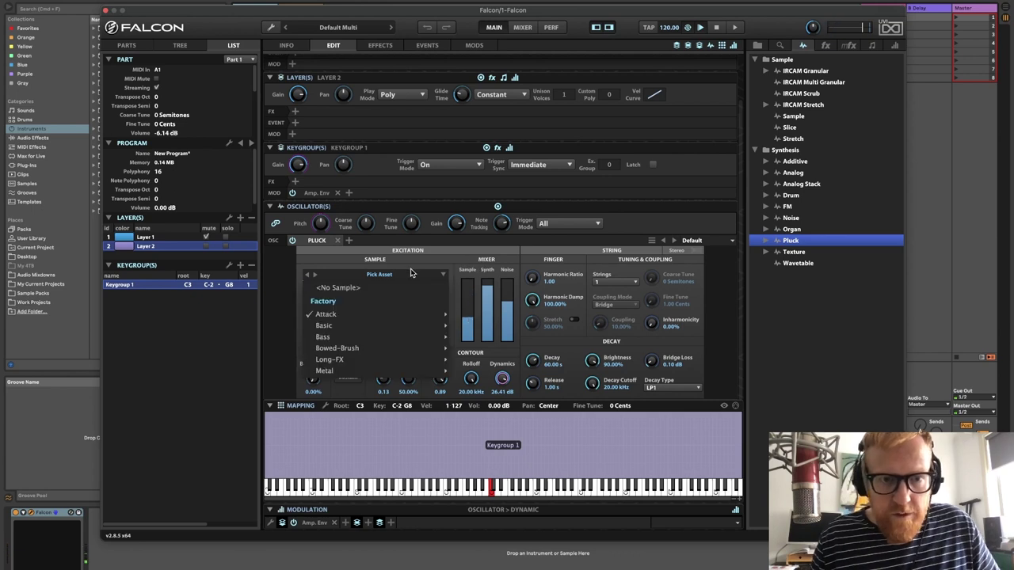
mouse_move(376, 320)
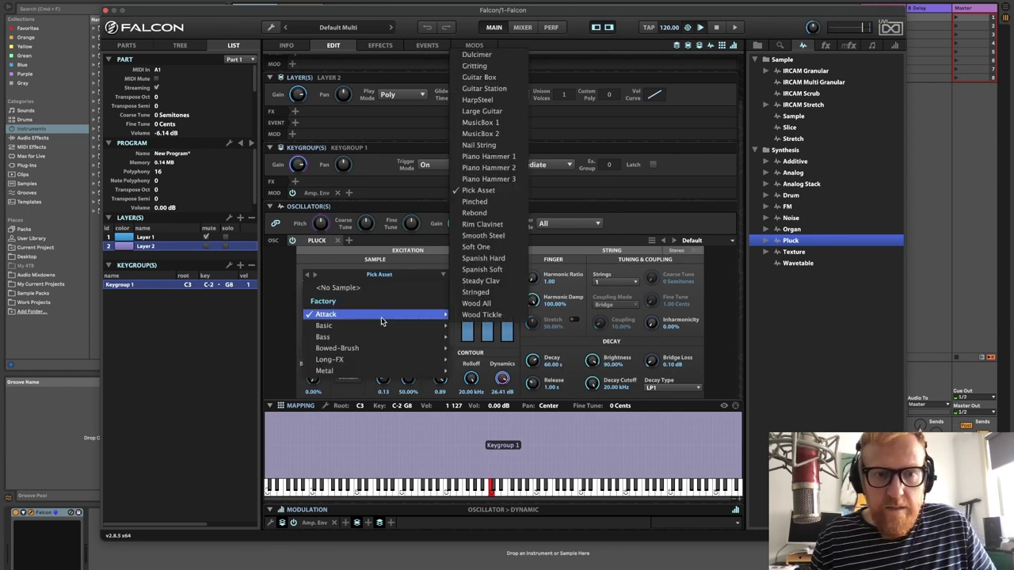
left_click(490, 161)
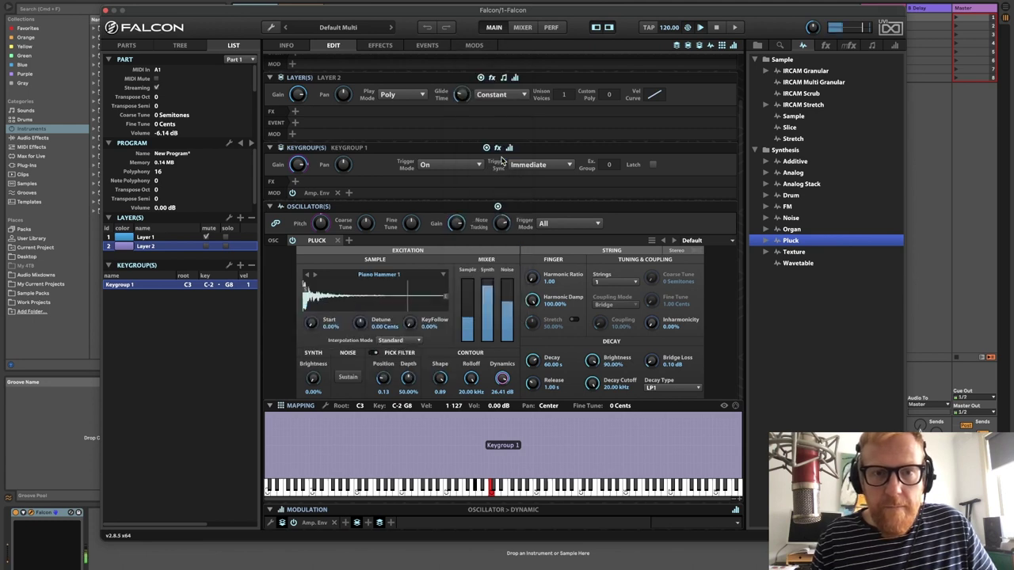
mouse_move(473, 287)
left_mouse_down()
mouse_move(467, 311)
mouse_move(468, 295)
left_mouse_up()
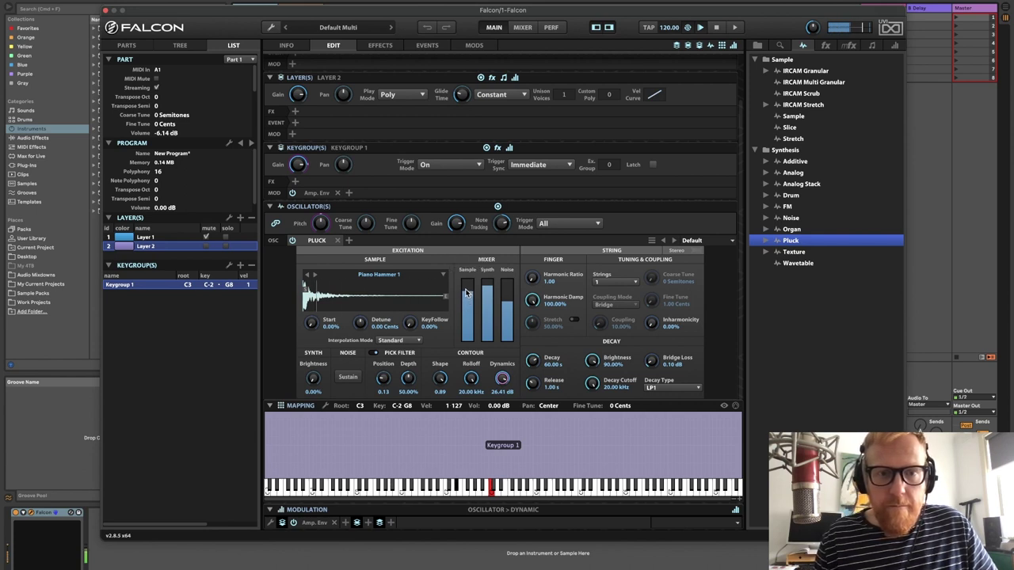
Audition the following factory excitation samples one by one and settle on Rim Clavinet
left_click(314, 275)
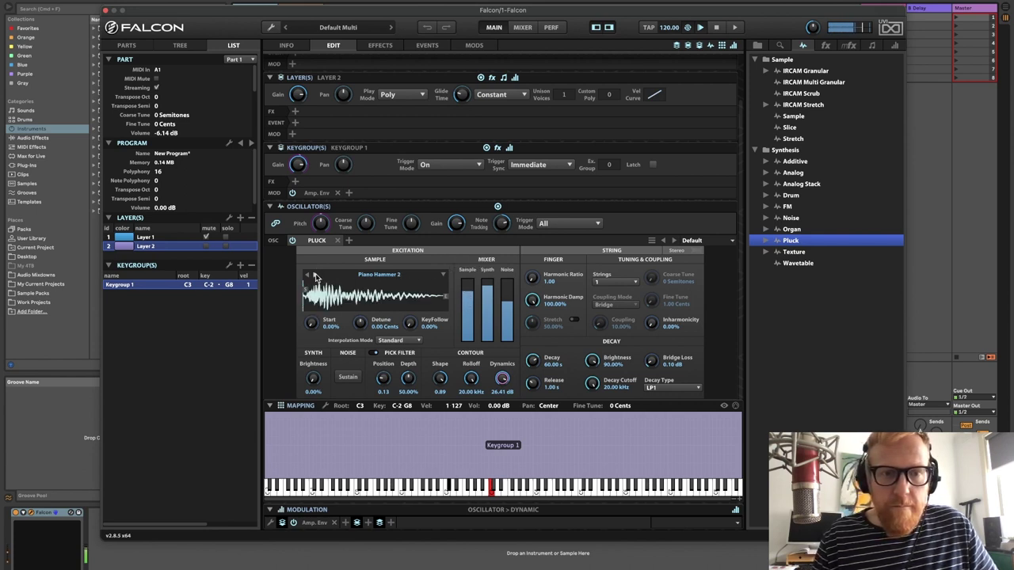
left_click(315, 275)
left_click(314, 275)
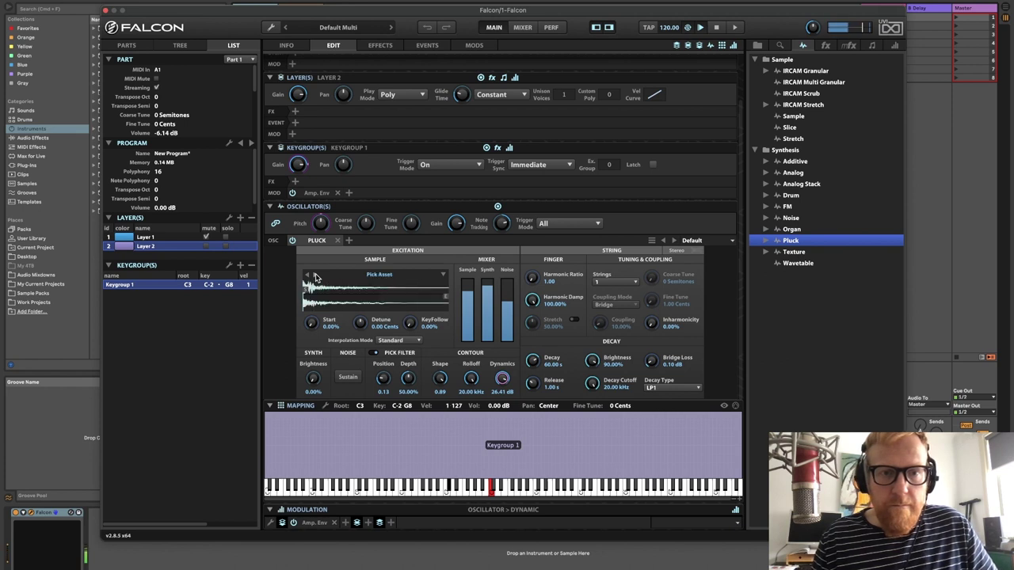
left_click(315, 275)
left_click(314, 275)
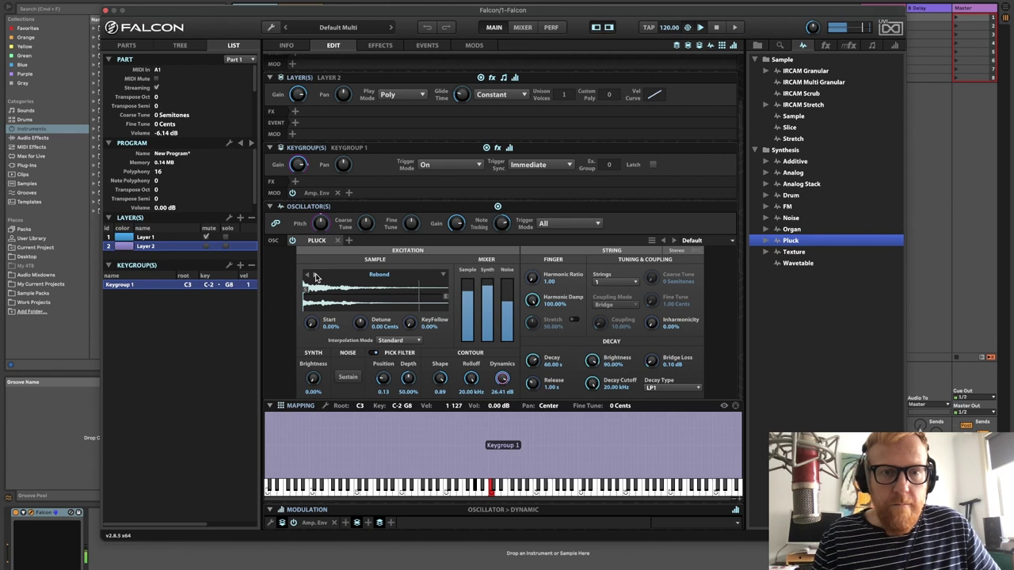
left_click(315, 276)
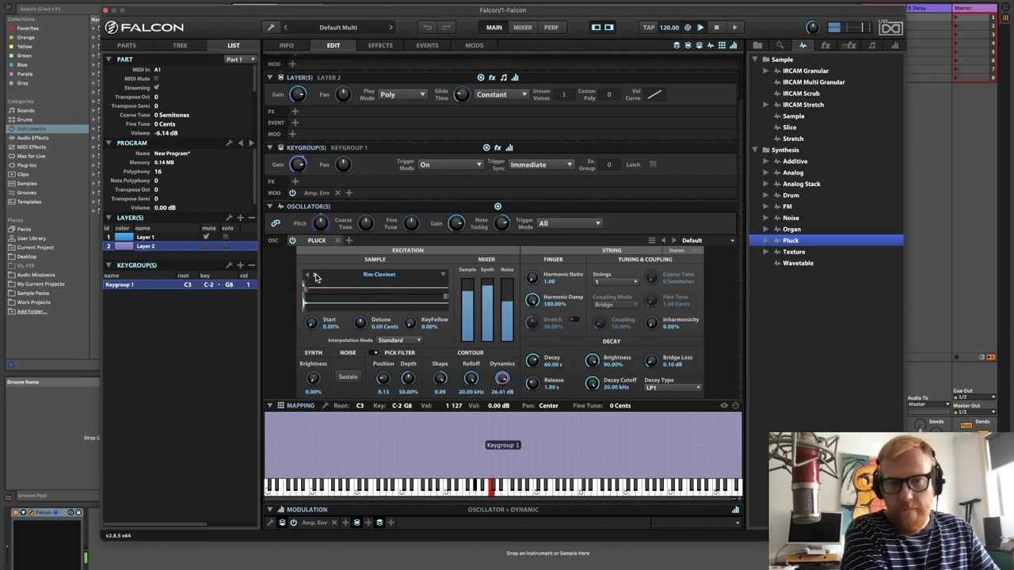
Set the Pluck string's Decay to 58.93 s and Release to 21.87 s
left_click(533, 359)
left_click_drag(534, 359, 537, 321)
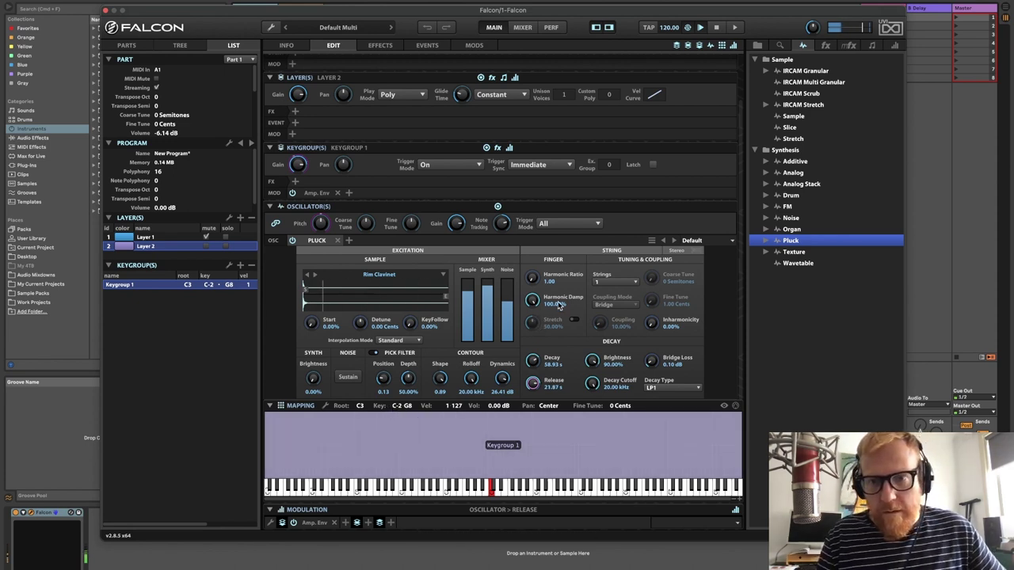
Set the Release of the Pluck keygroup's amp envelope to 77.6 ms
left_click(319, 522)
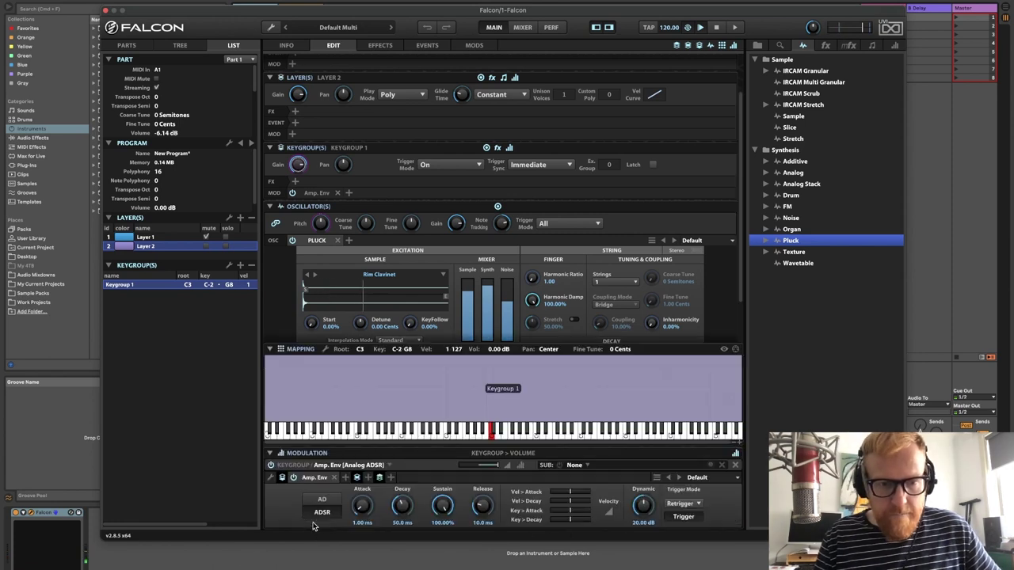
left_click_drag(487, 516, 481, 480)
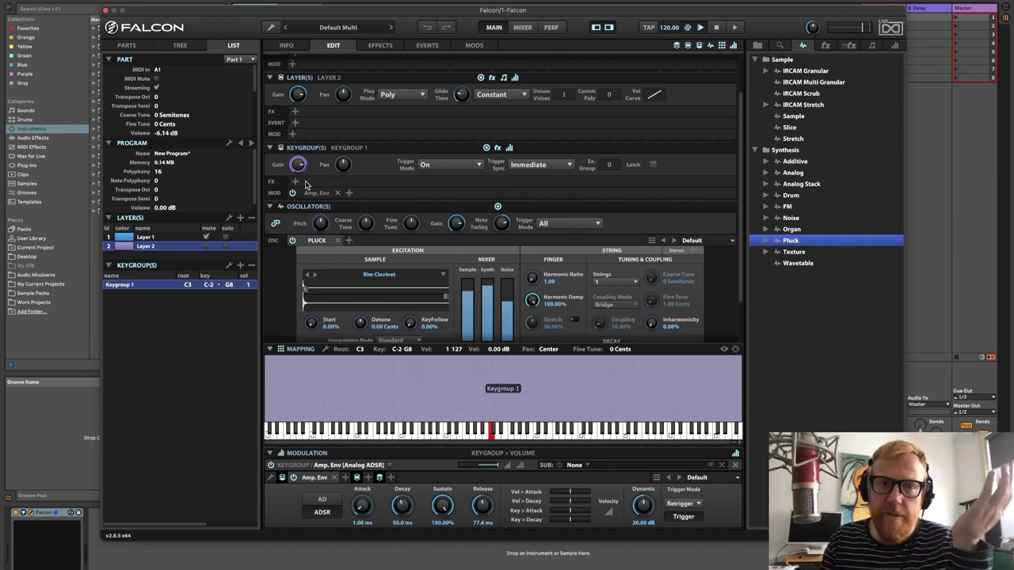
Add the Ostinato Arp sequencing script as an event processor on Layer 2
left_click(295, 123)
mouse_move(313, 136)
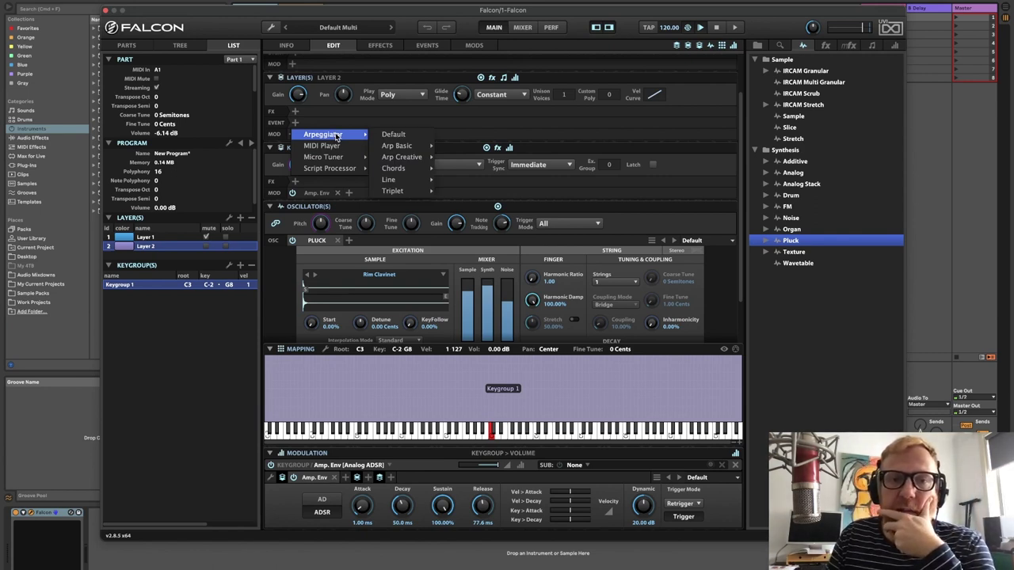
mouse_move(337, 168)
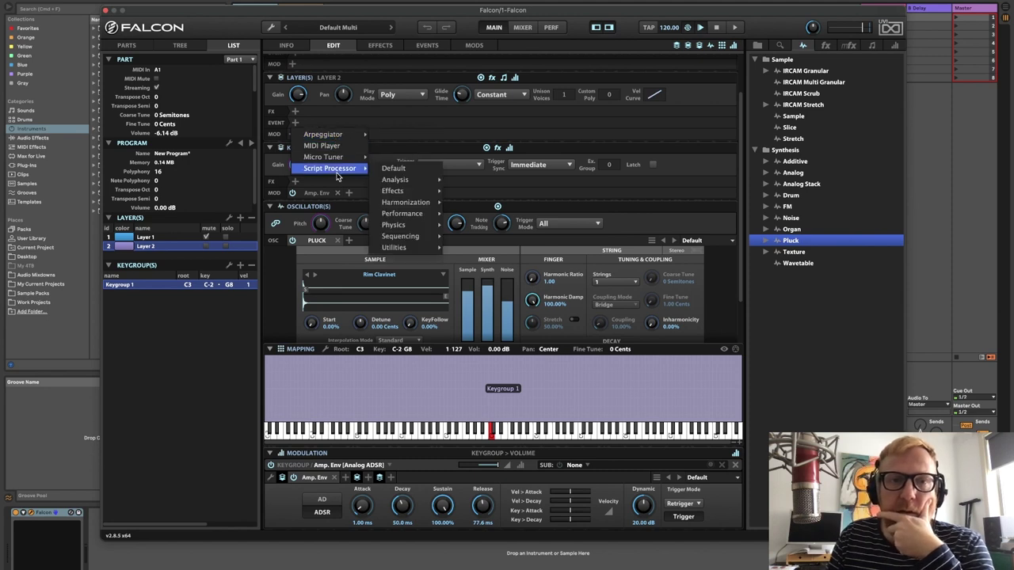
mouse_move(416, 237)
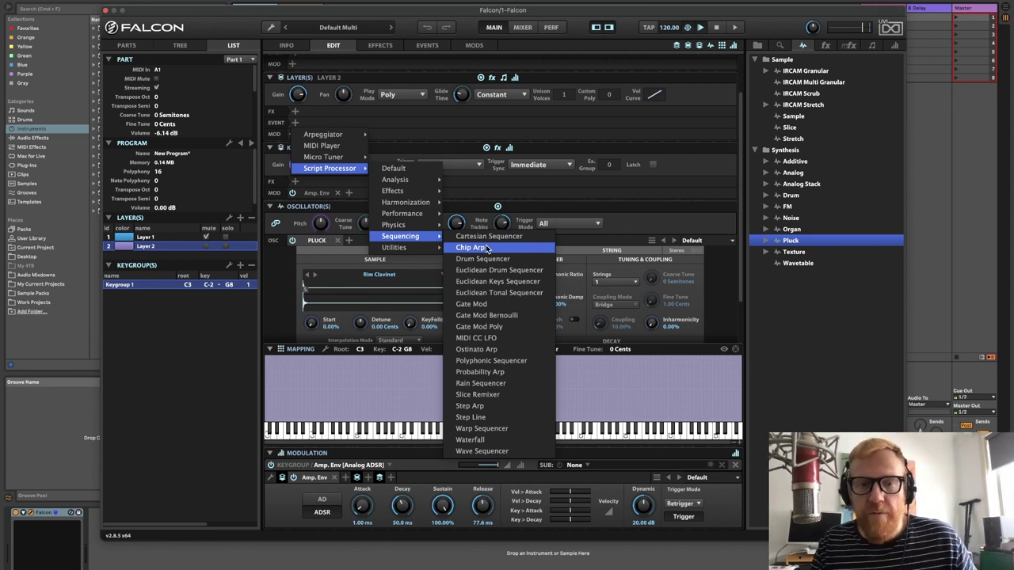
left_click(493, 353)
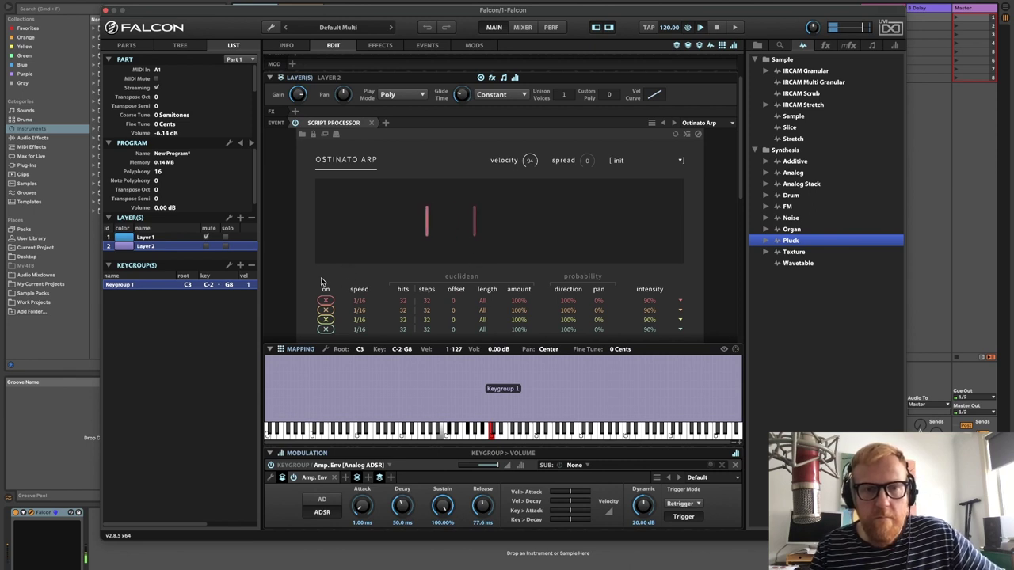
Set the accent chances of the four arp rows to 57%, 90%, 71% and 56%
scroll(333, 274, "down", 2)
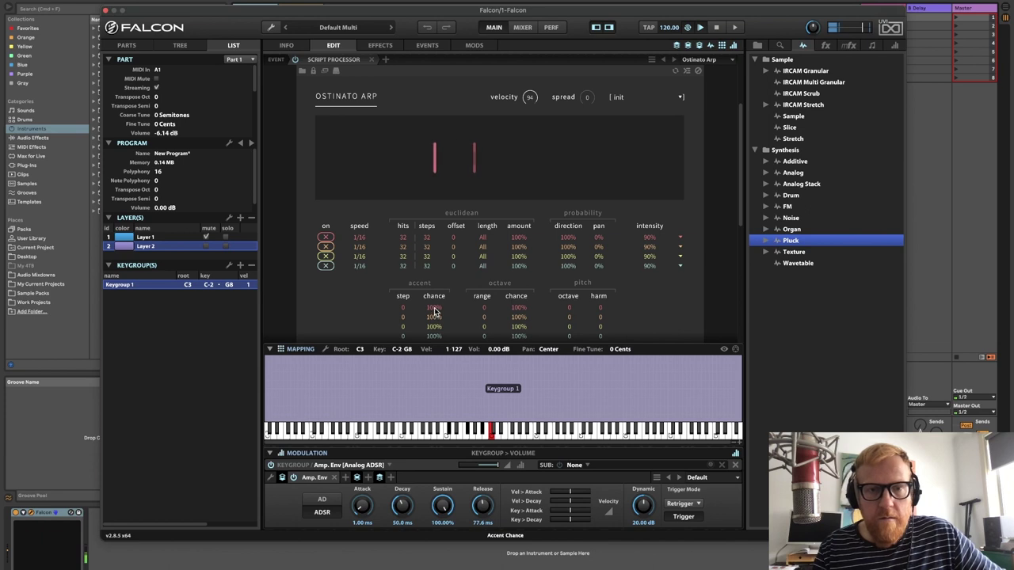
left_click_drag(434, 310, 435, 399)
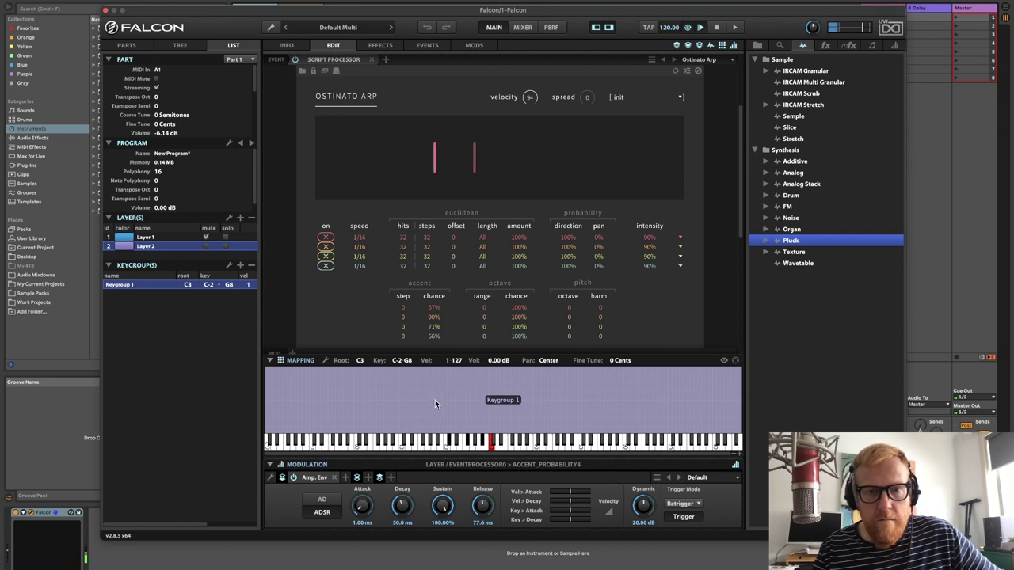
Set the first three arp rows' octave ranges to 1, -1 and 2, and all four octave chances to 68%, 47%, 40% and 58%
left_click_drag(514, 308, 486, 295)
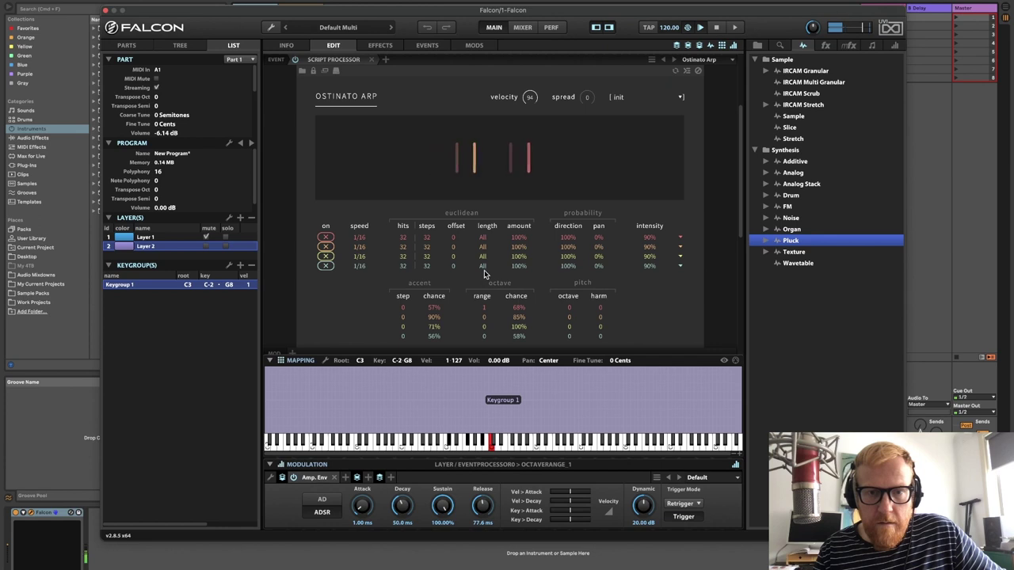
left_click_drag(484, 326, 512, 411)
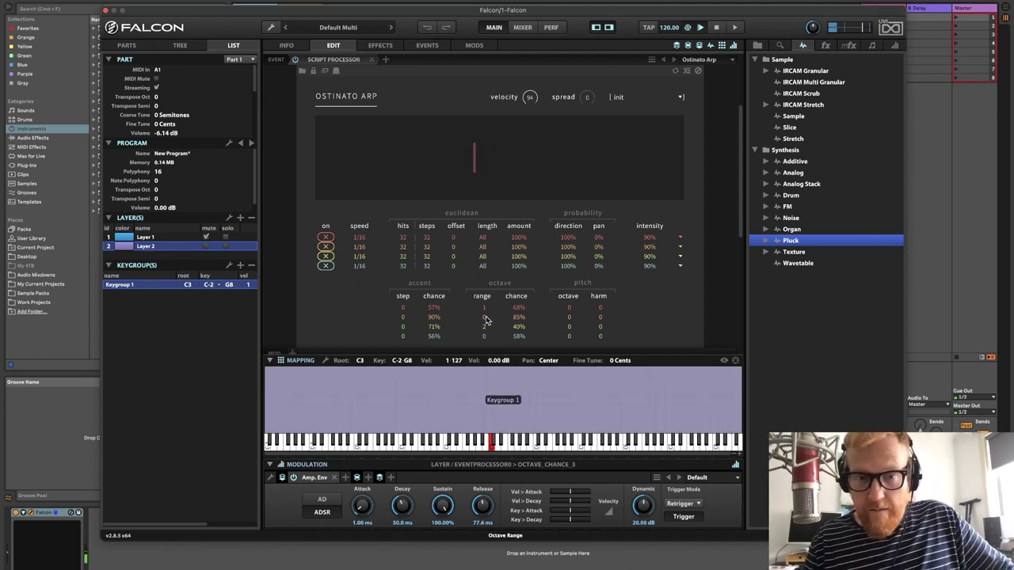
left_click_drag(487, 318, 520, 373)
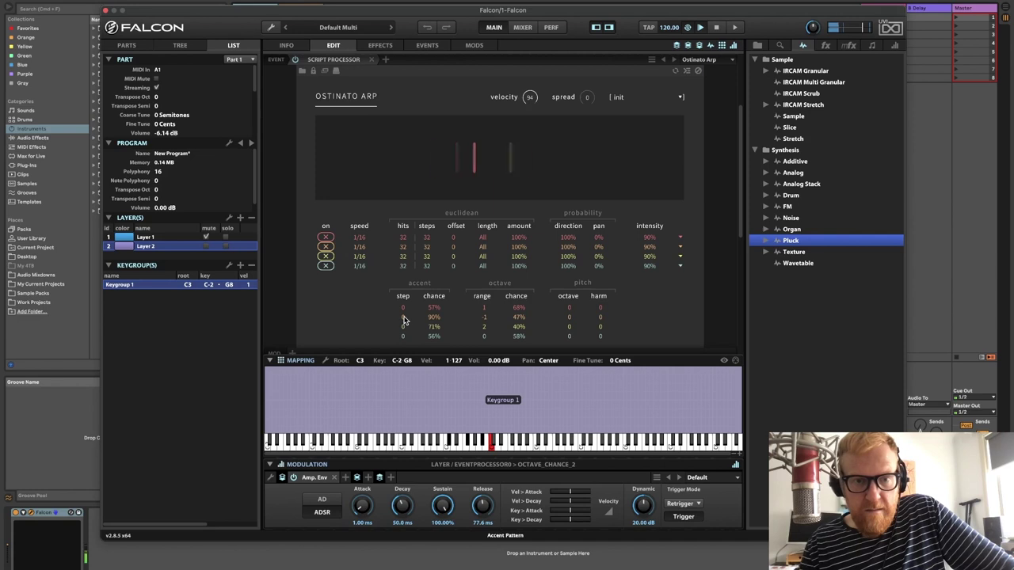
Set the first arp row's accent to step 1/2 with 32% chance and the fourth row's to step 1/3 with 22% chance
left_click_drag(403, 314, 403, 298)
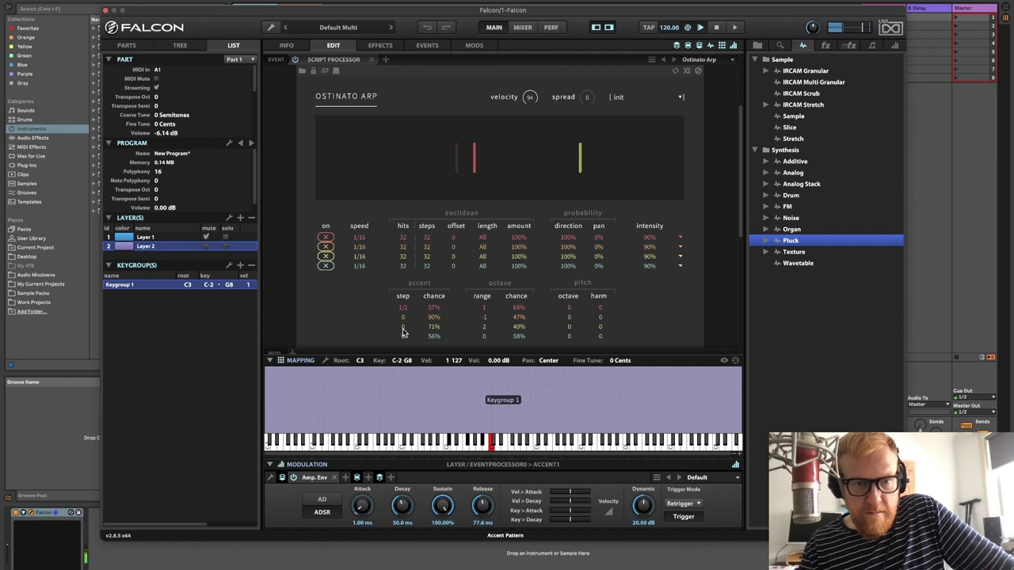
left_click_drag(428, 316, 433, 311)
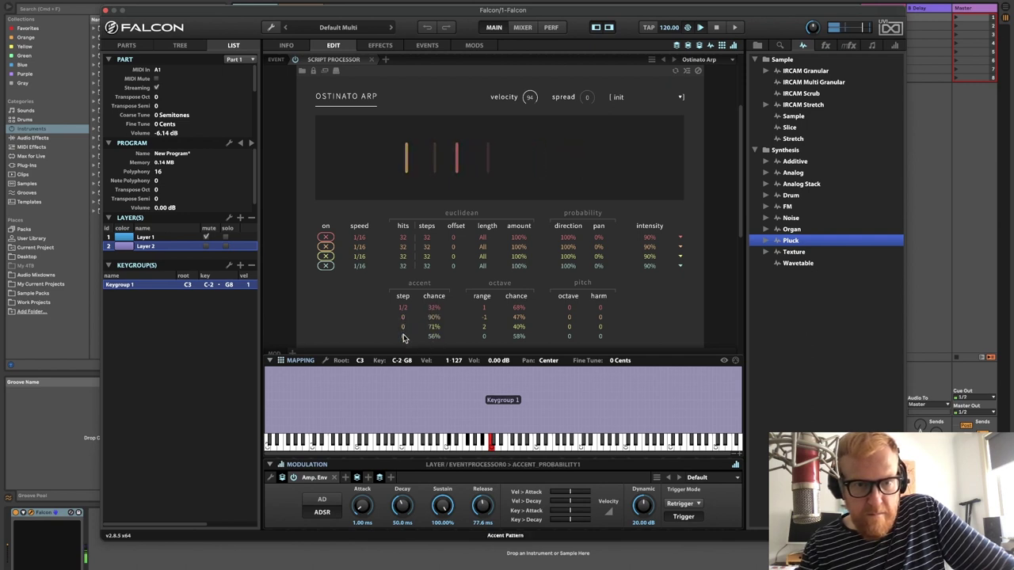
left_click_drag(403, 336, 404, 327)
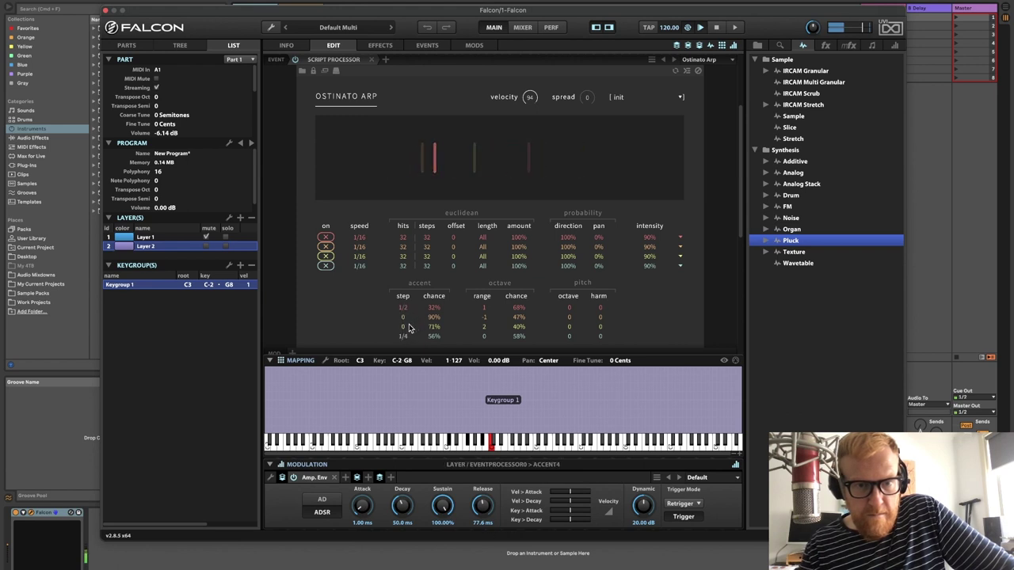
left_click_drag(434, 337, 431, 389)
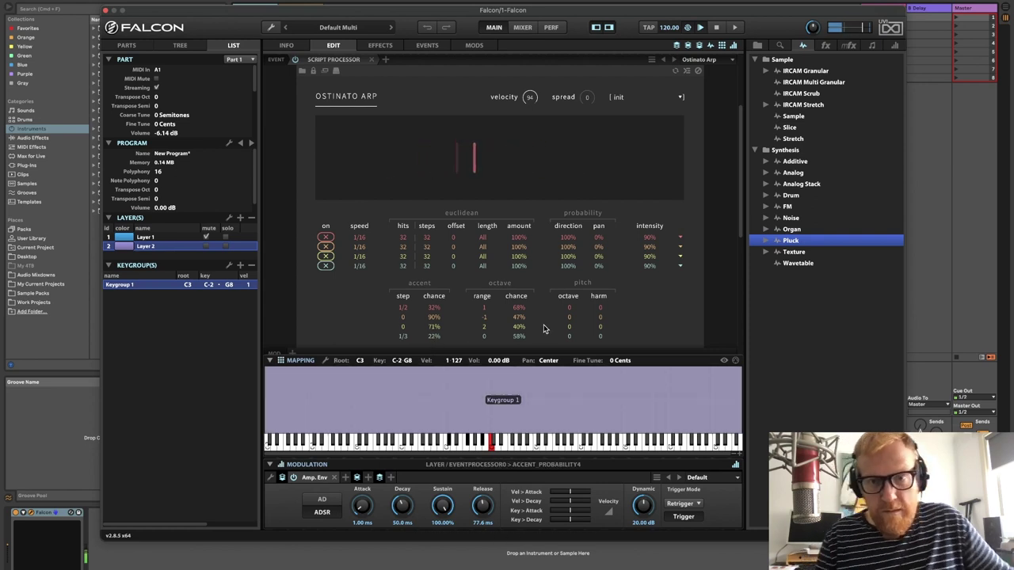
Set the pitch of the first arp row to octave 1 with harm 40 and the third row to octave 2 with harm 44
left_click_drag(572, 309, 607, 253)
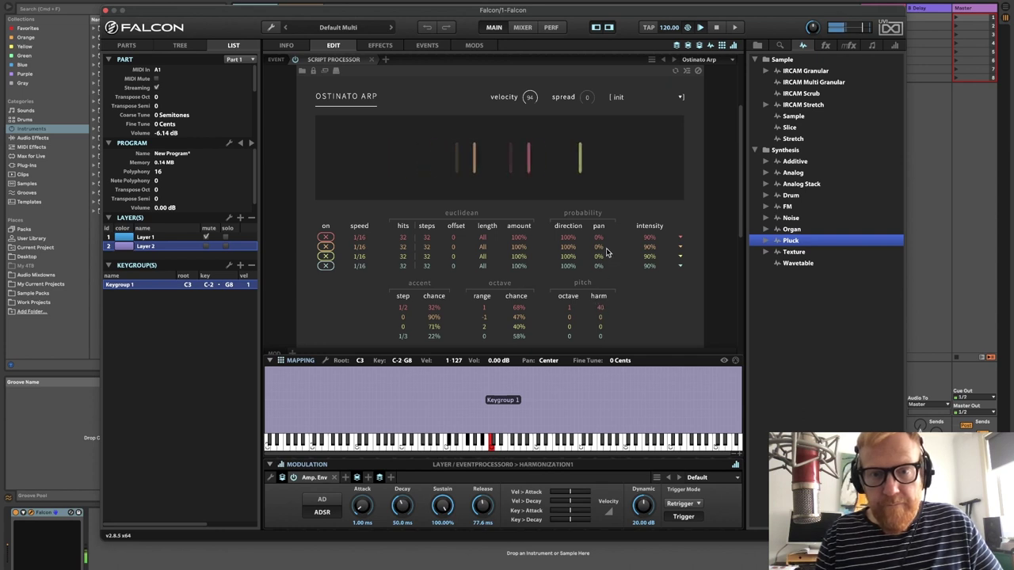
left_click_drag(571, 326, 572, 310)
left_click(600, 328)
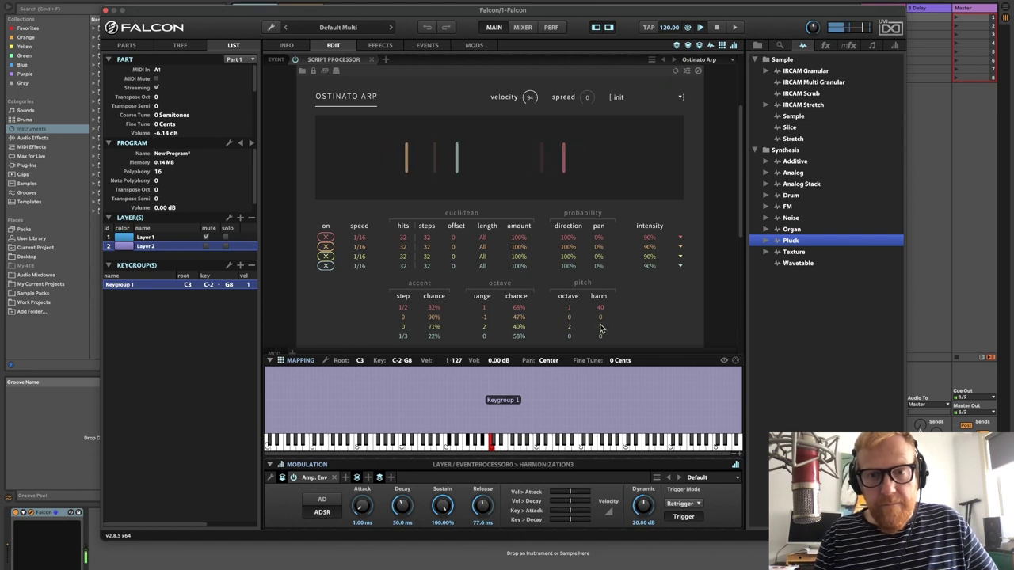
Set the pan probabilities of the four arp rows to 29%, 14%, 33% and 9%
left_click_drag(600, 264, 601, 268)
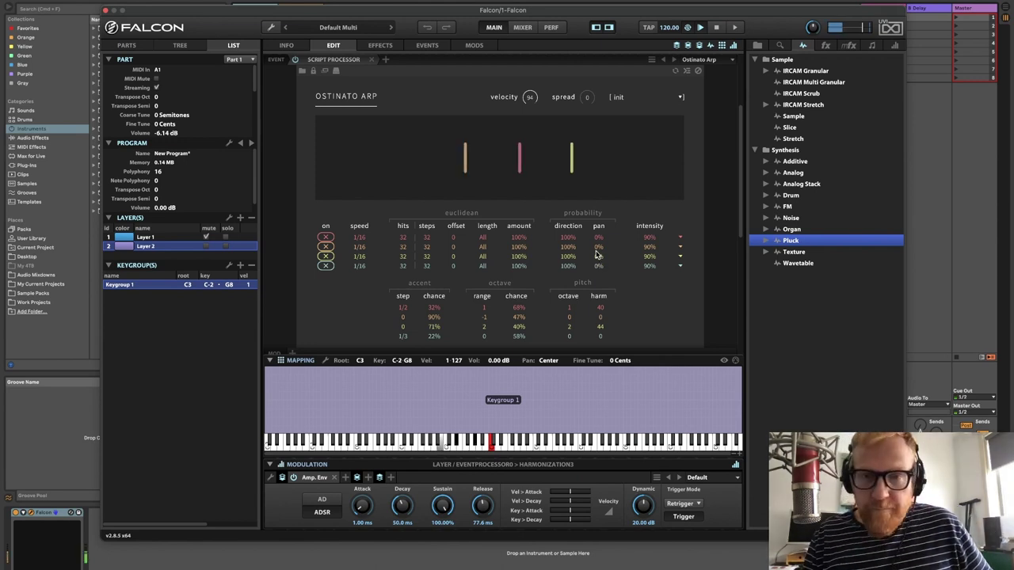
left_click(599, 239)
left_click_drag(598, 241, 600, 221)
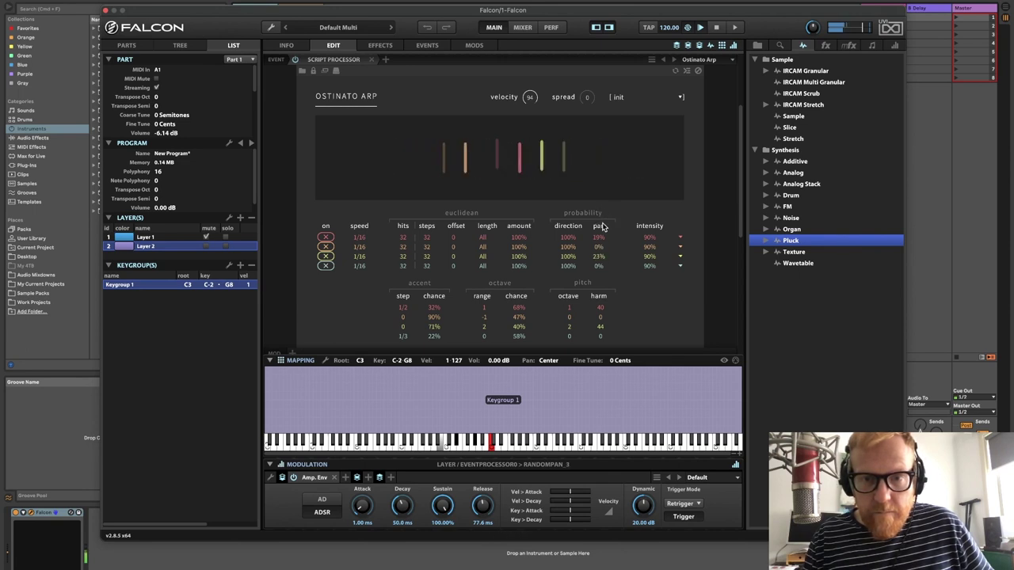
left_click(599, 268)
left_click_drag(600, 257, 600, 258)
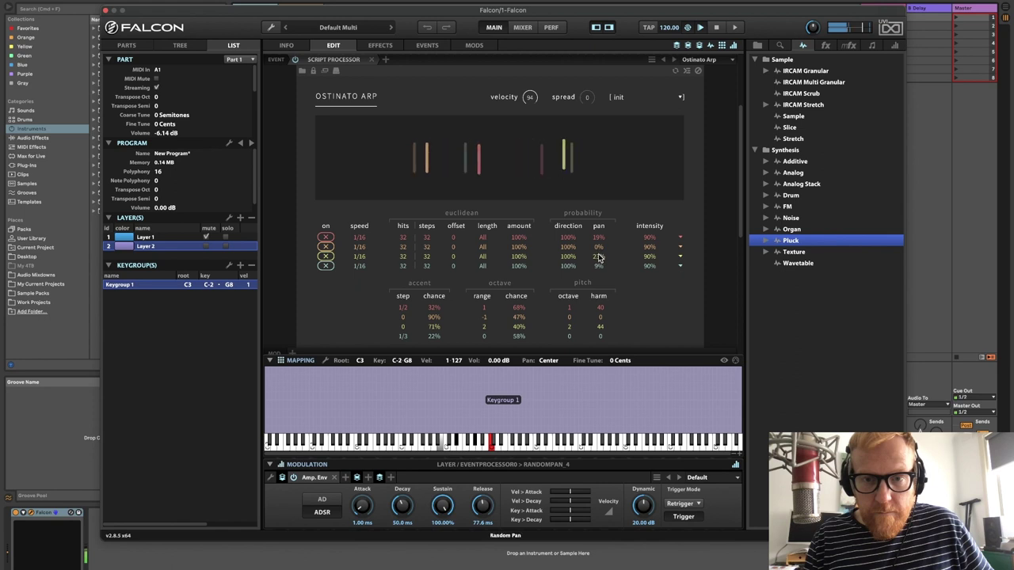
left_click(599, 251)
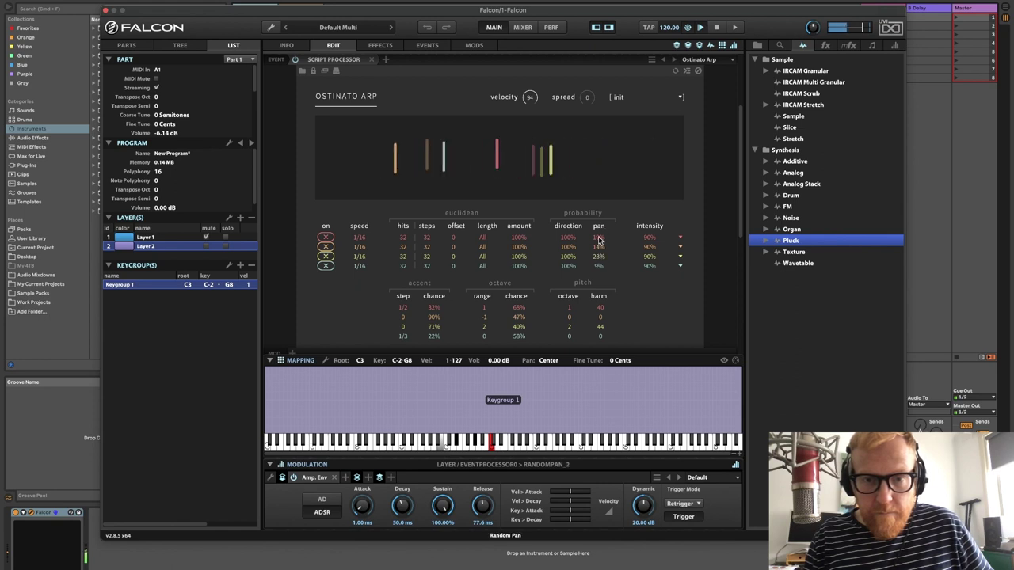
left_click(599, 236)
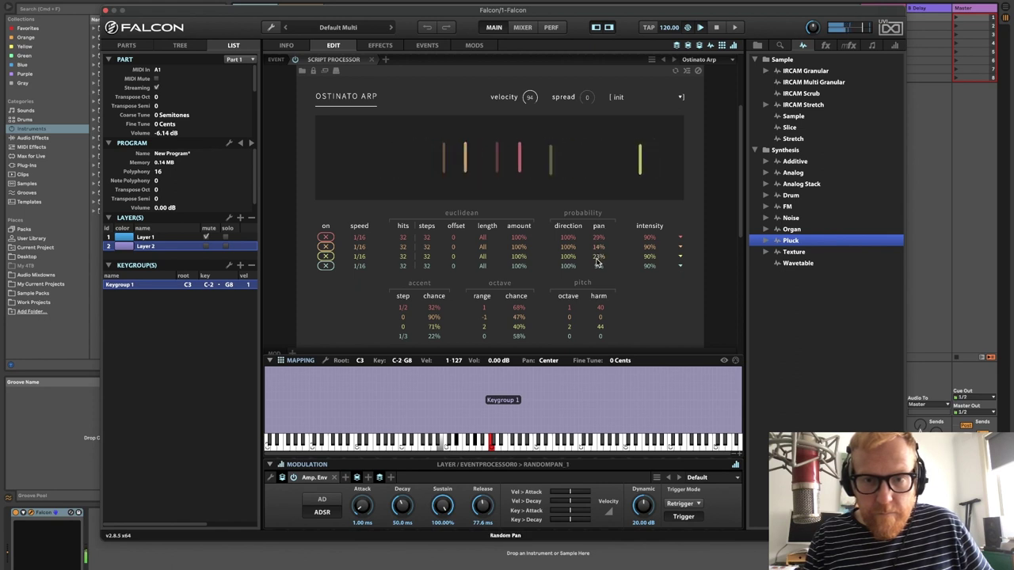
left_click_drag(599, 256, 599, 248)
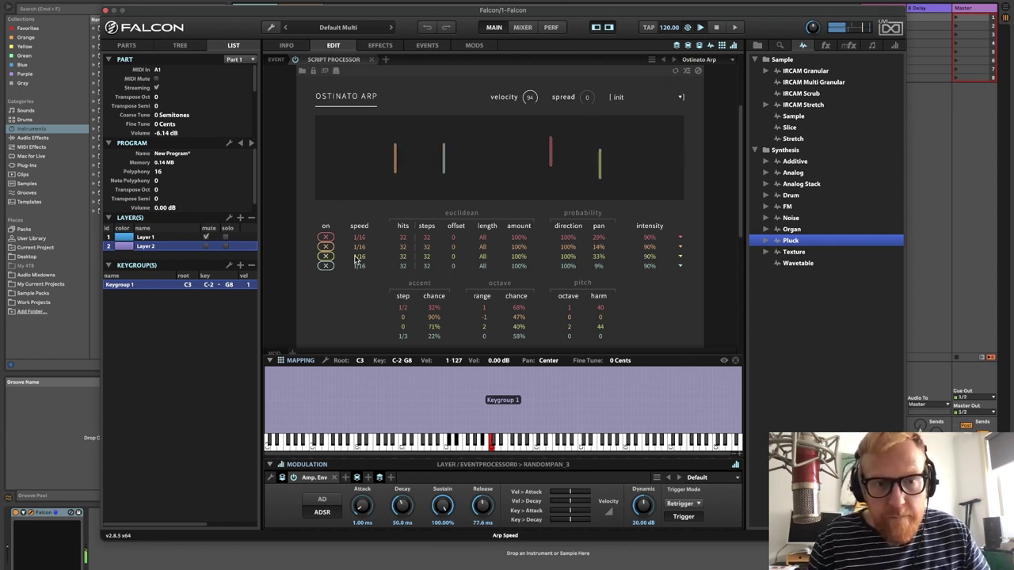
Set the first arp row's speed to 1/32d and the third's to 1/16d, and the four intensities to 56%, 78%, 85% and 81%
left_click_drag(356, 262, 360, 242)
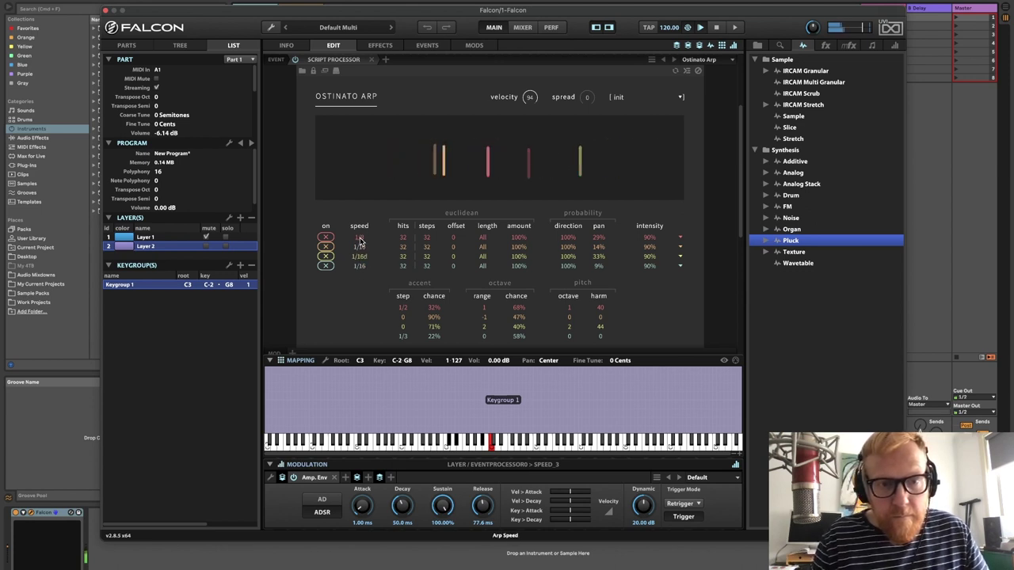
left_click_drag(359, 238, 361, 198)
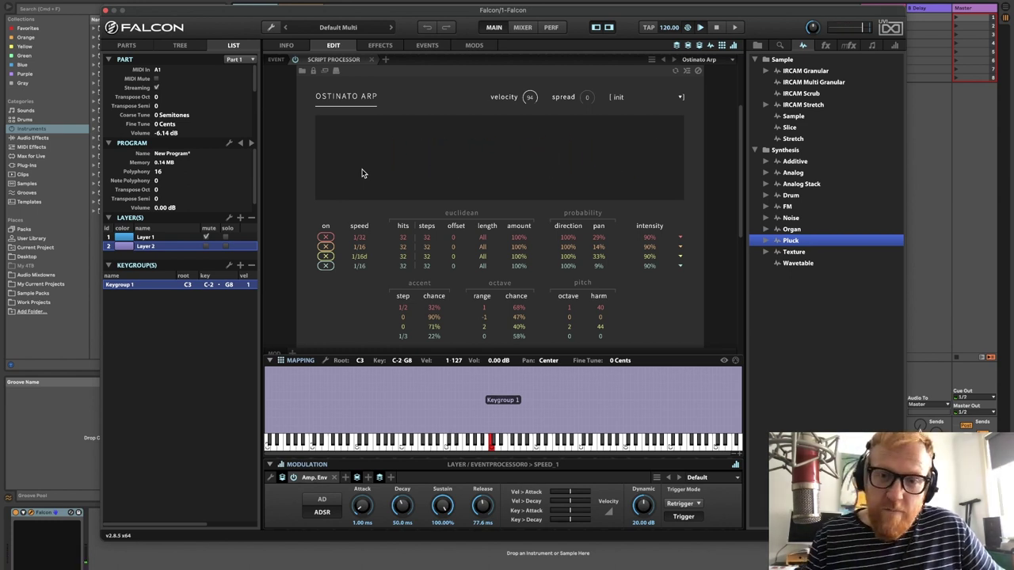
mouse_move(649, 238)
left_mouse_down()
mouse_move(650, 286)
mouse_move(650, 249)
left_mouse_up()
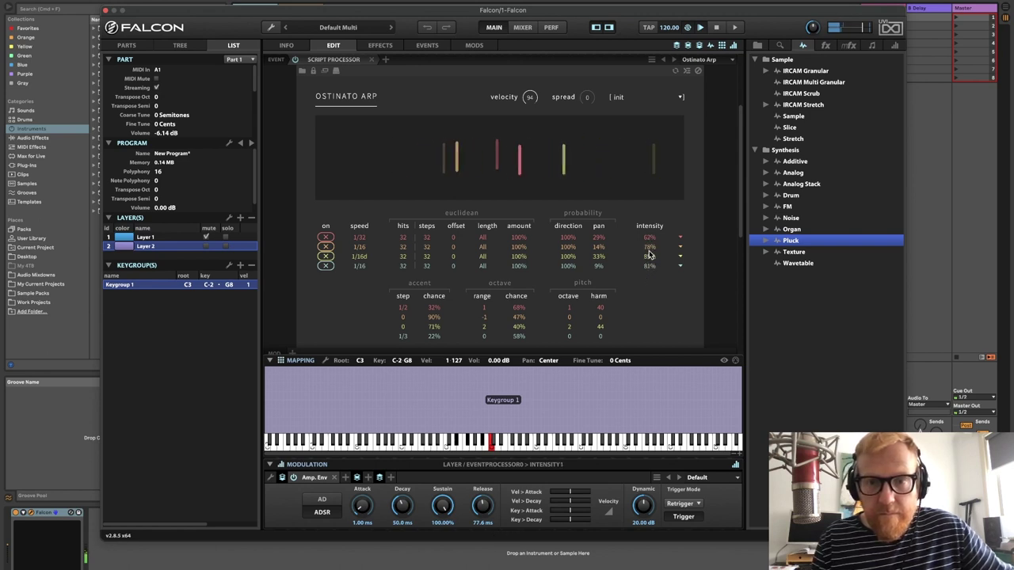
left_click_drag(359, 238, 365, 260)
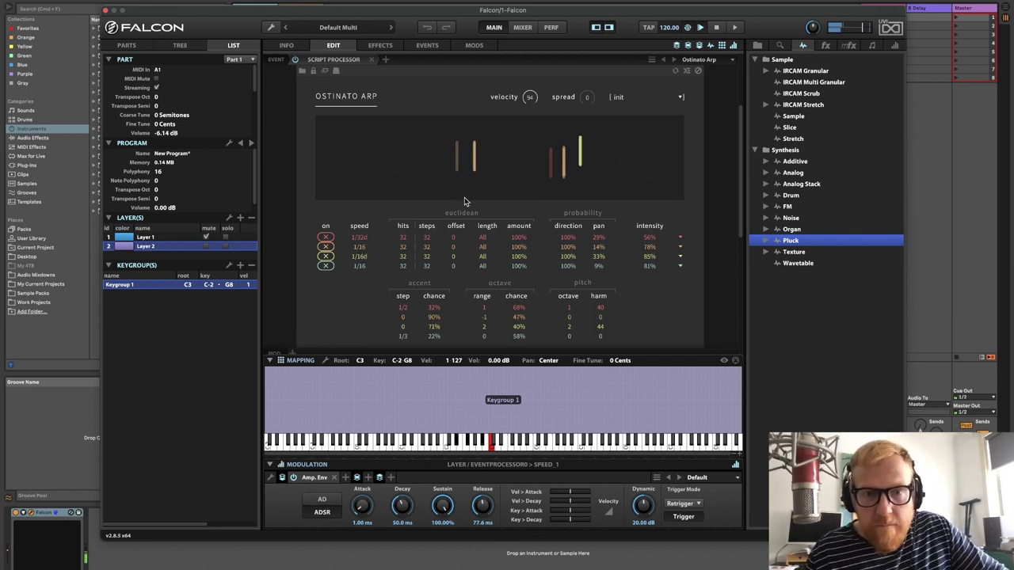
Set the first arp row's euclidean amount to 58%, length to 8, hits and steps to 7, and its octave chance to 33%
left_click_drag(525, 238, 521, 282)
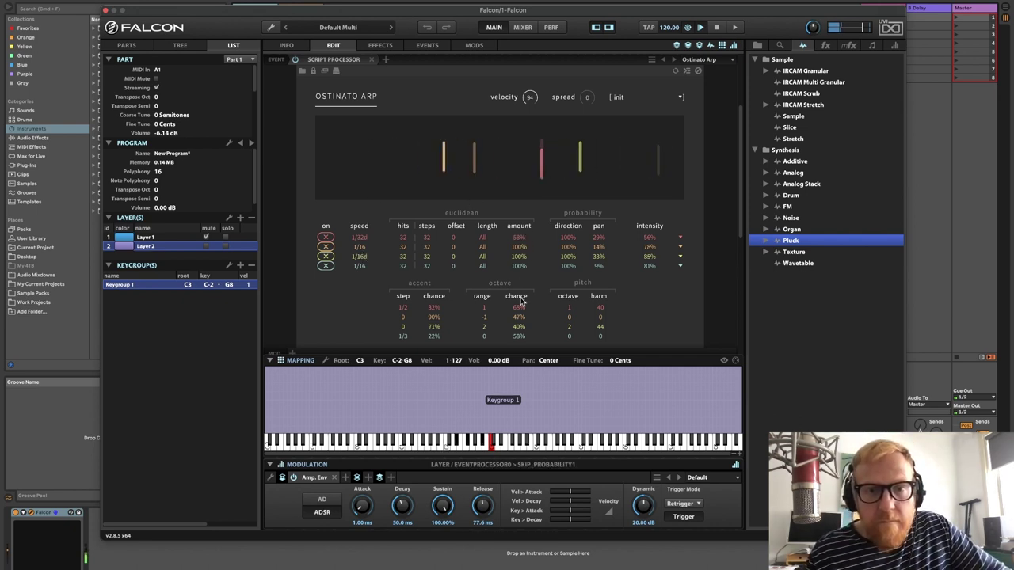
left_click_drag(486, 240, 474, 319)
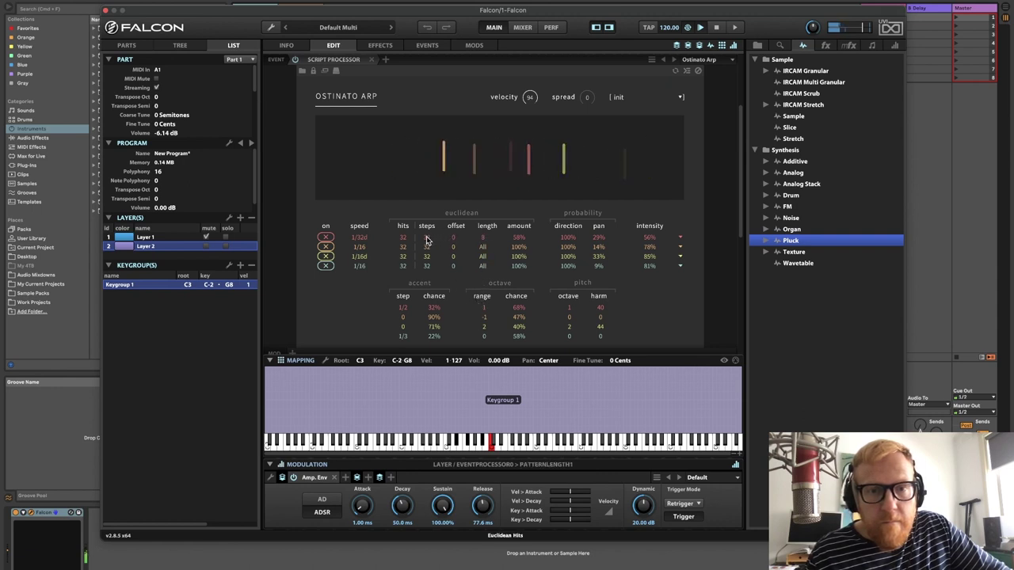
left_click_drag(427, 237, 423, 351)
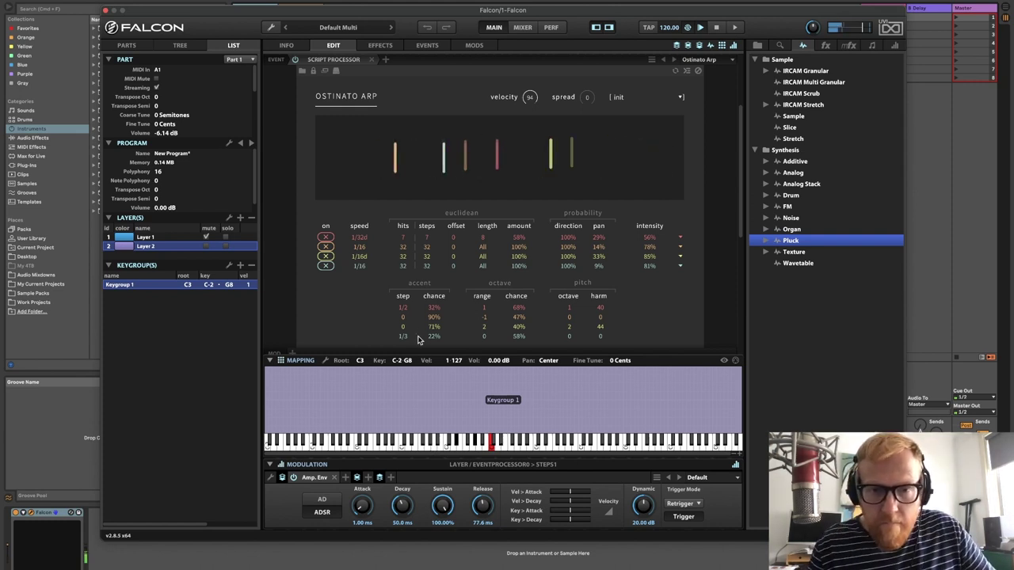
left_click_drag(515, 308, 514, 361)
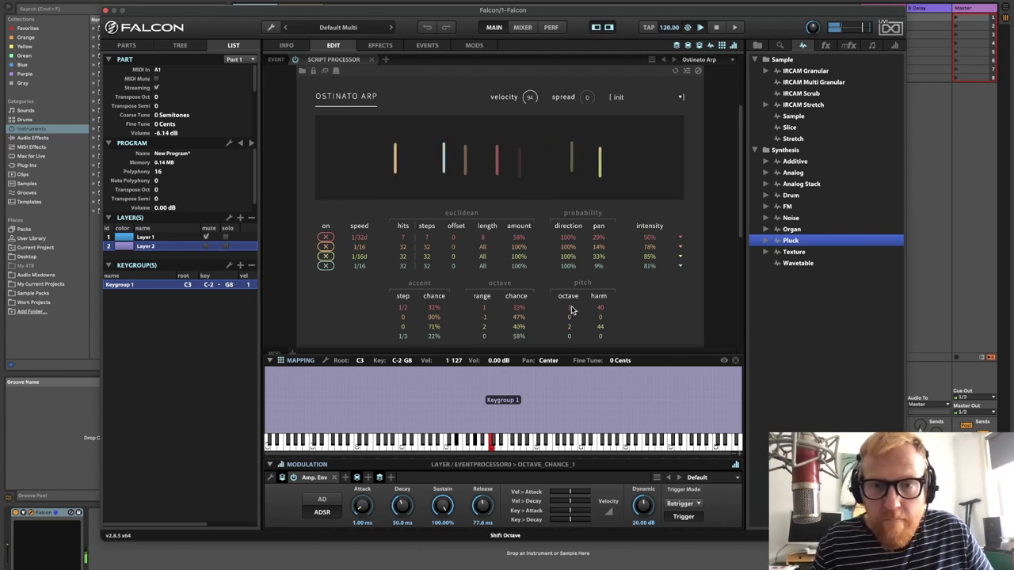
left_click_drag(570, 322, 572, 333)
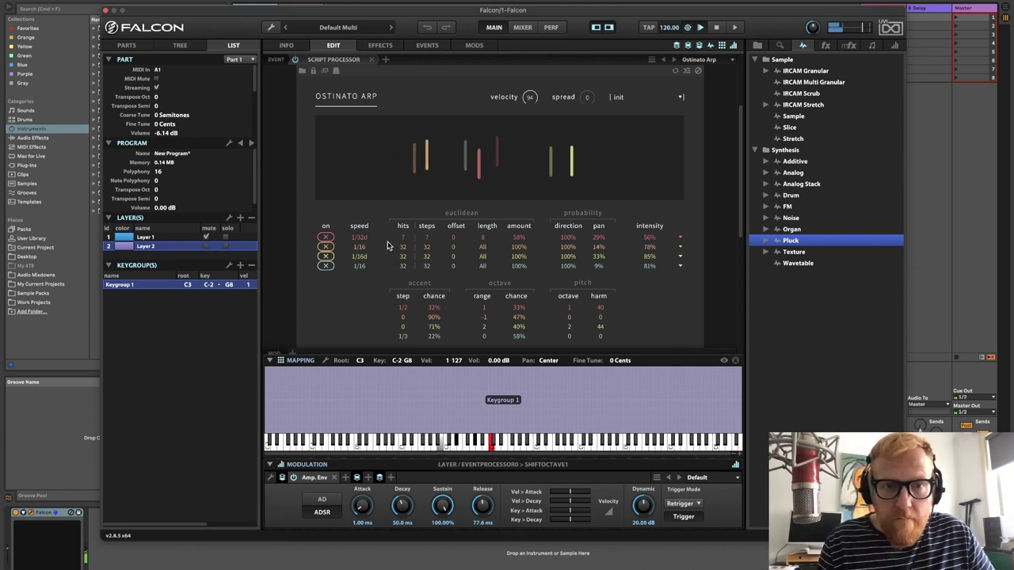
Audition the pattern with the first arp row off and on, and set the first row's speed to 1/8t and the third's to 1/4
left_click(325, 238)
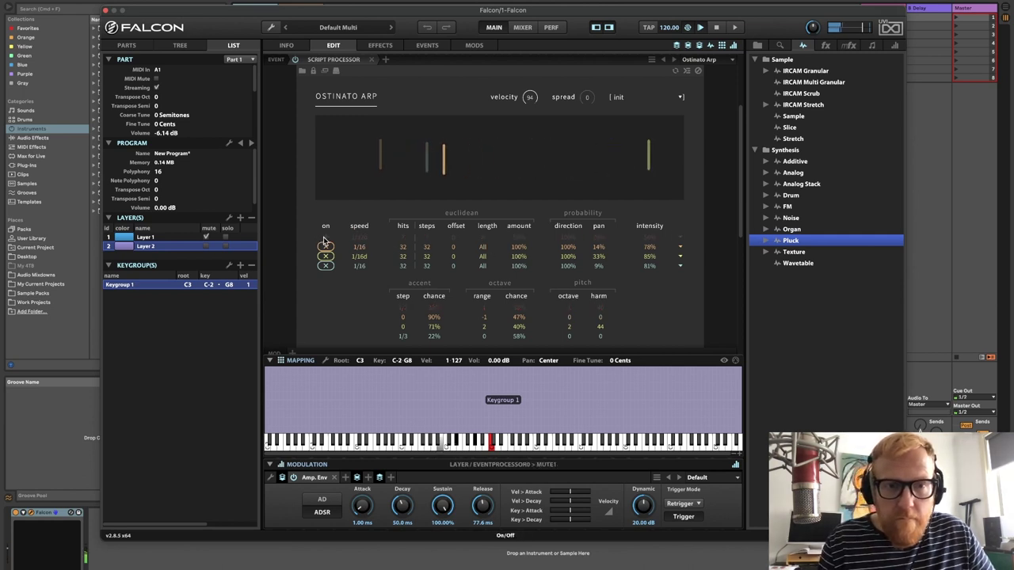
left_click(325, 238)
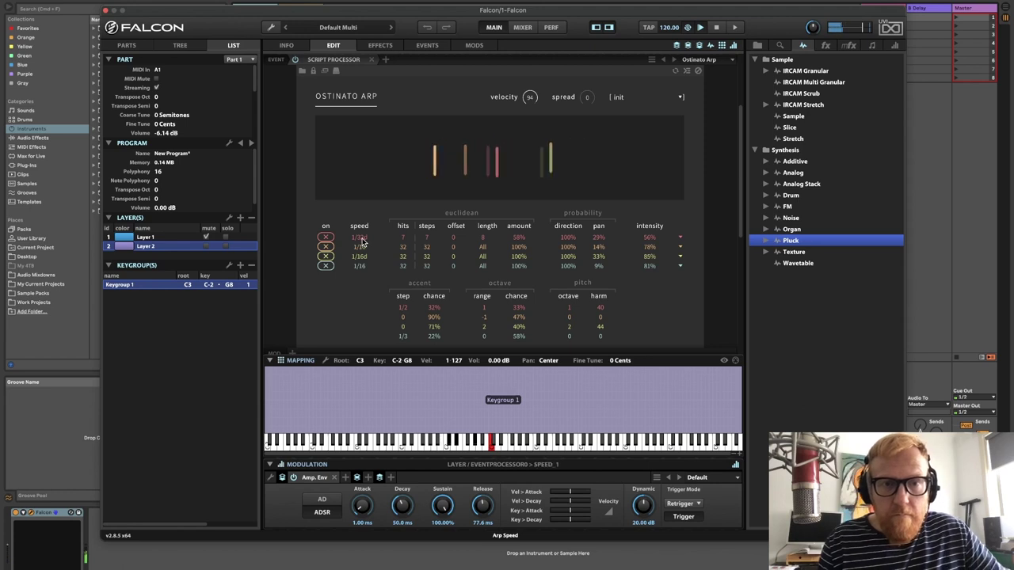
left_click_drag(363, 241, 362, 269)
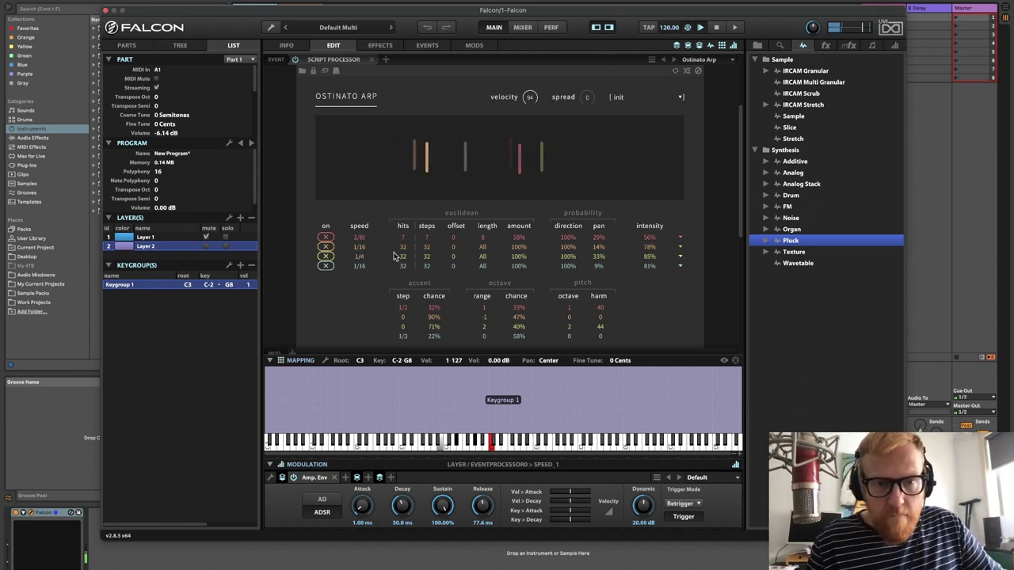
Set the third arp row's hits to 12 and intensity to 44%, the first row's intensity to 70% and speed to 1/16, and the spread to 21
left_click_drag(406, 259, 409, 350)
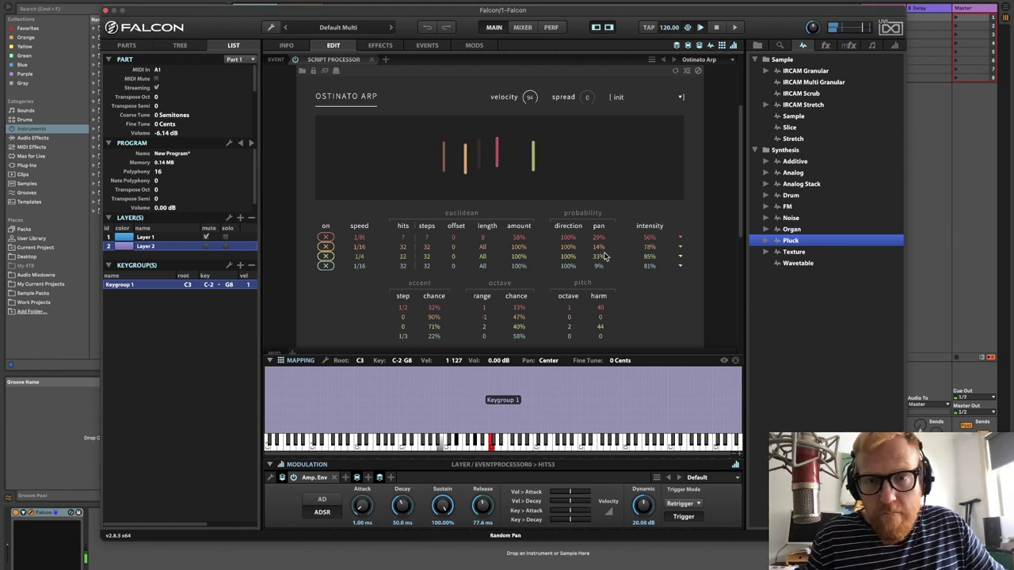
left_click_drag(651, 256, 651, 321)
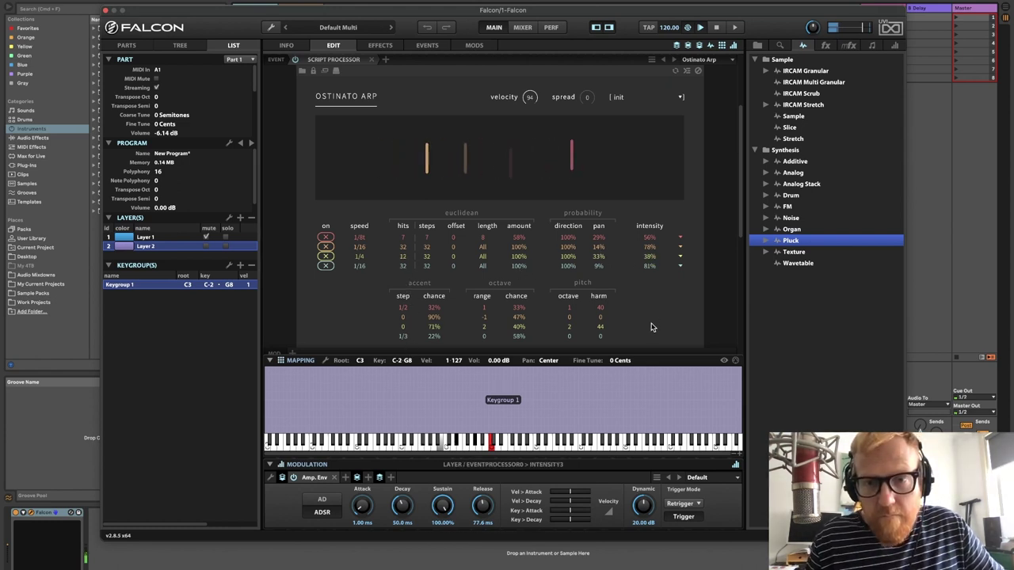
mouse_move(651, 237)
left_mouse_down()
mouse_move(650, 205)
mouse_move(652, 228)
left_mouse_up()
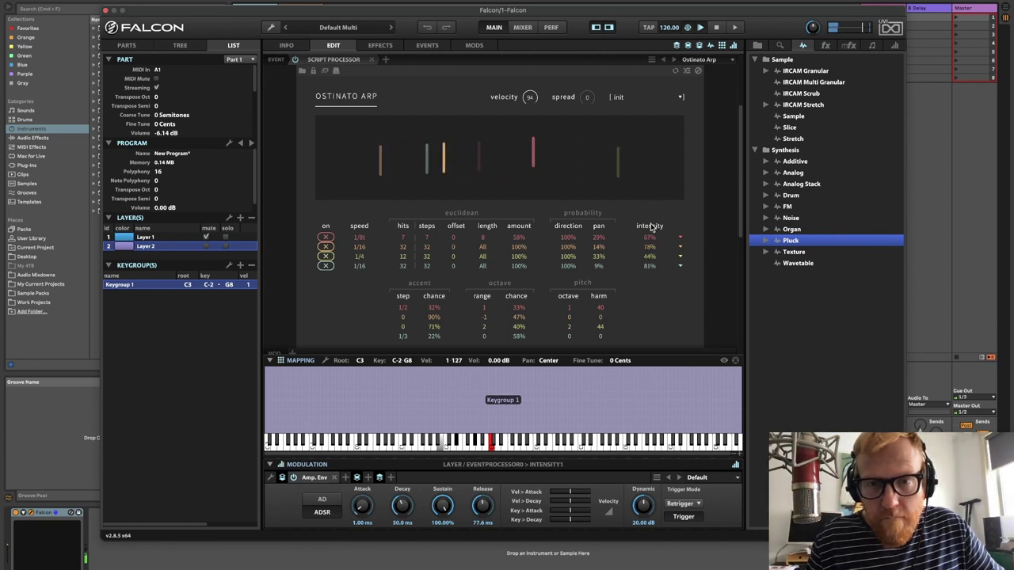
left_click(364, 235)
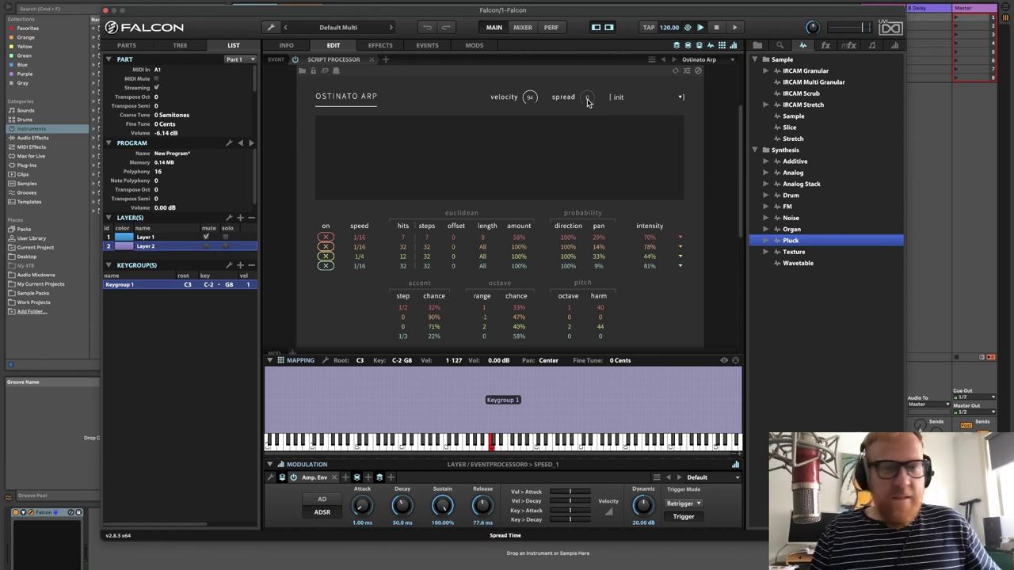
left_click_drag(588, 103, 591, 59)
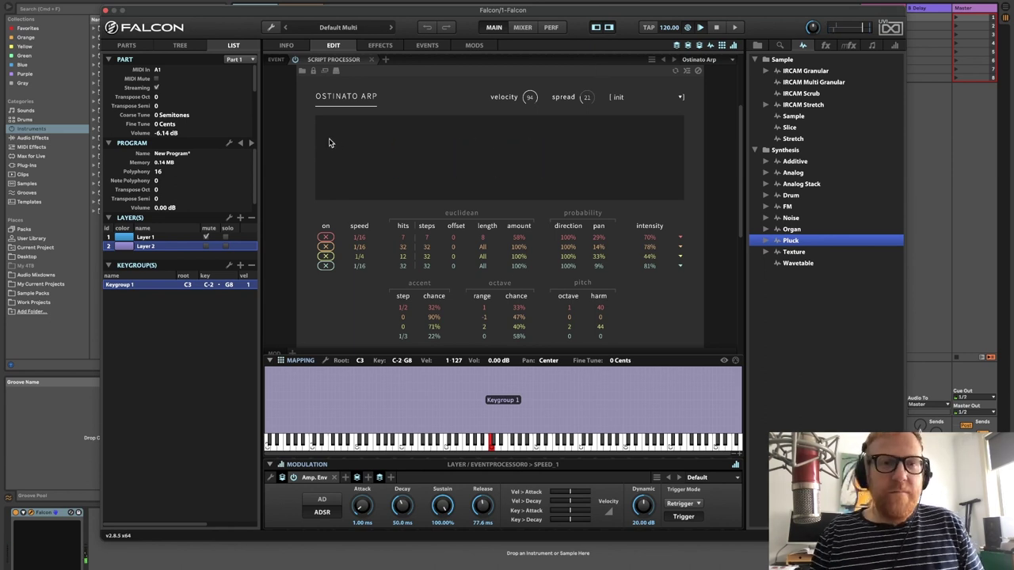
Return to the Pluck oscillator settings of Layer 2 and set its number of strings to 2
left_click(287, 46)
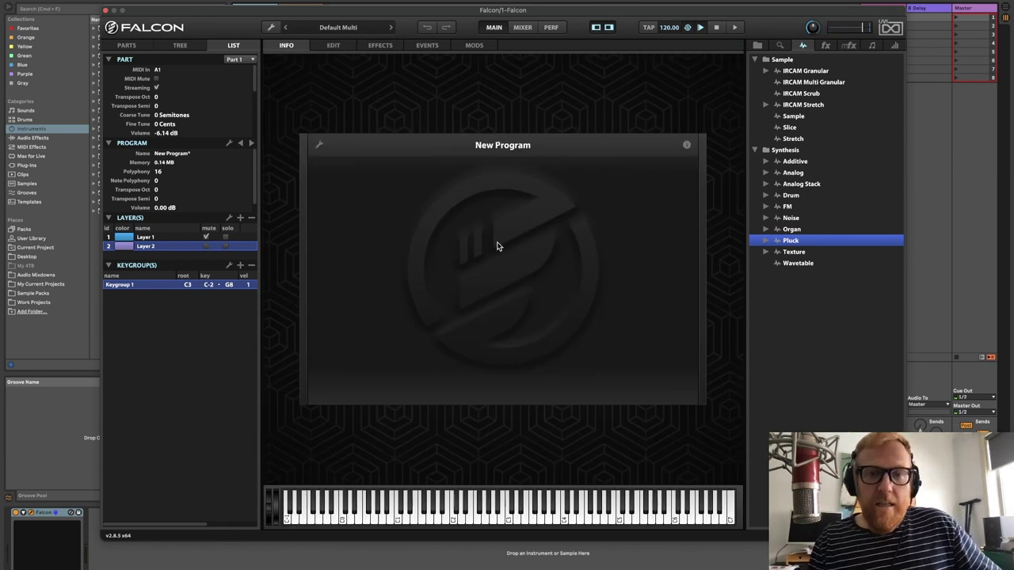
left_click(333, 46)
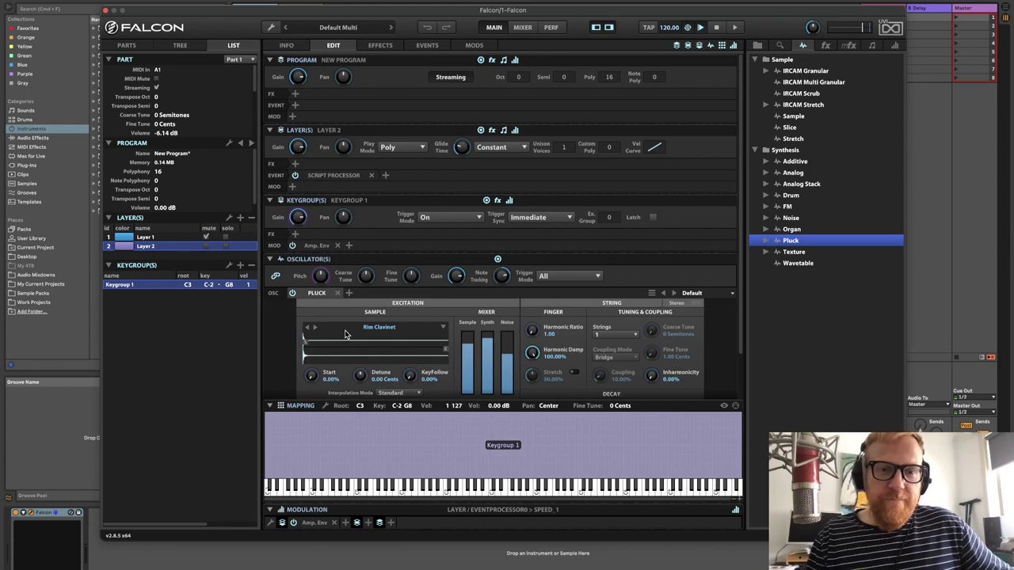
scroll(289, 342, "down", 2)
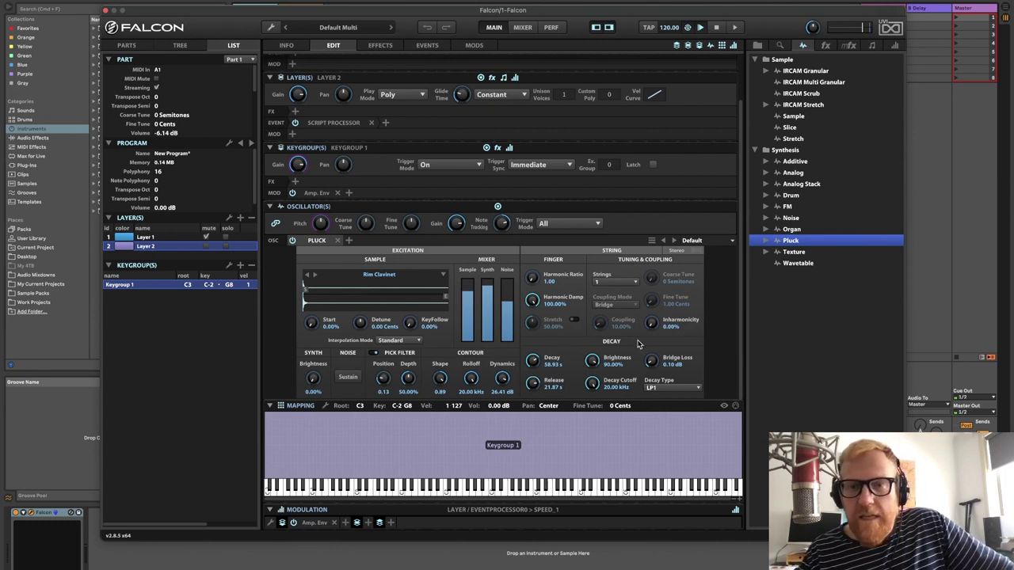
left_click(626, 284)
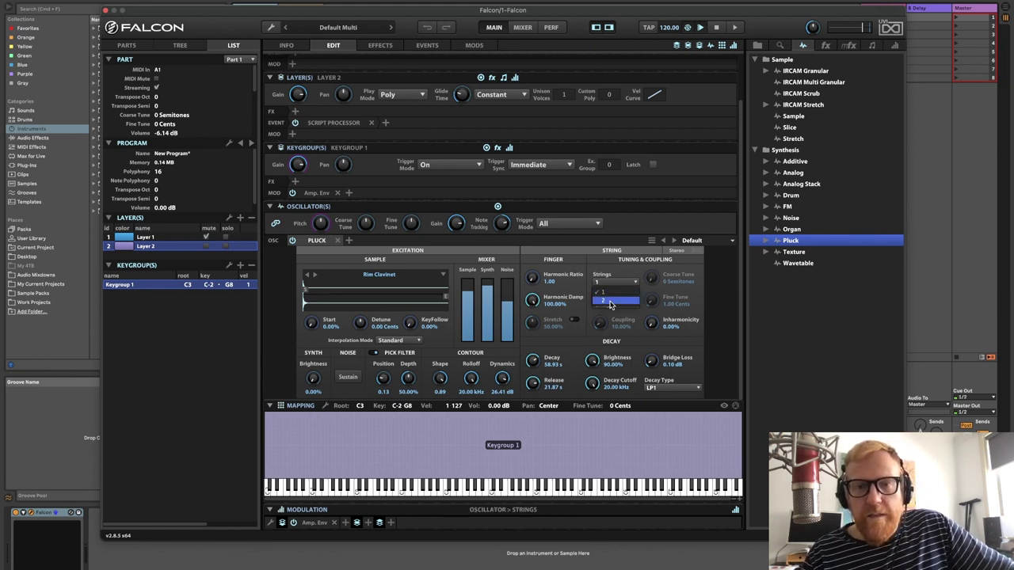
left_click(610, 302)
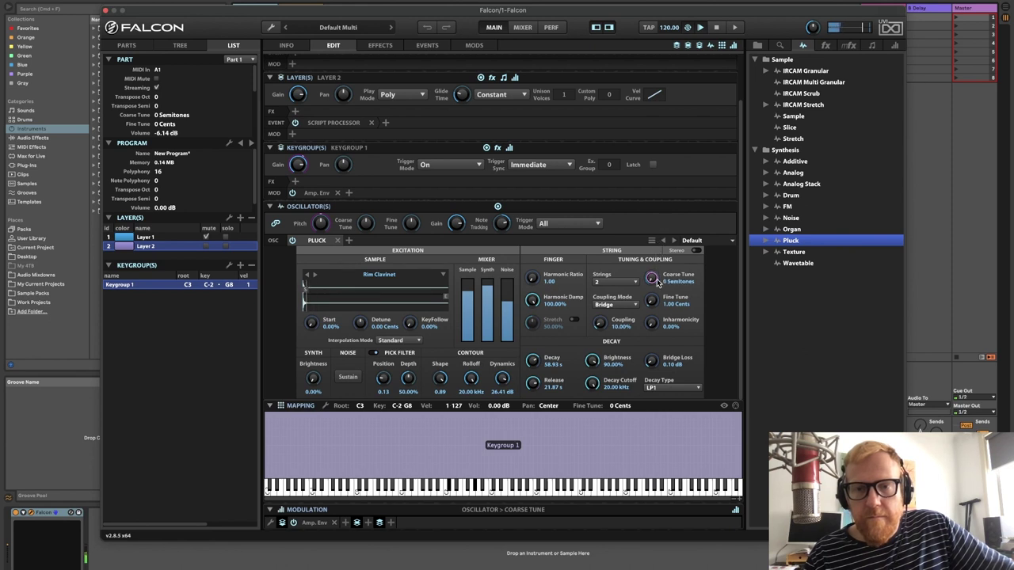
Tune the Pluck's second string to 12 semitones coarse and 4.72 cents fine, with coupling at 56.56%
left_click_drag(652, 301, 677, 54)
left_click_drag(675, 156, 670, 201)
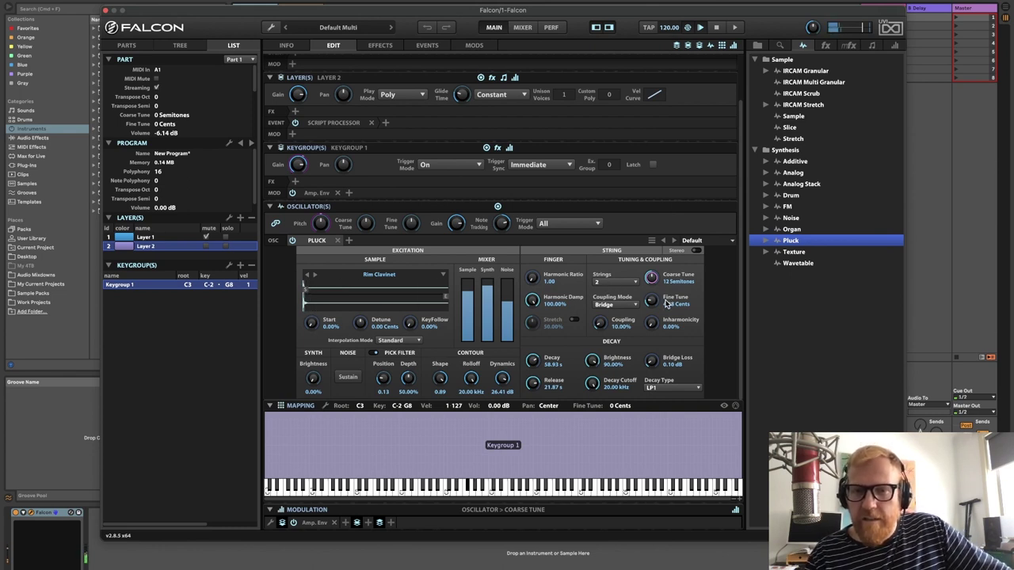
mouse_move(656, 306)
left_mouse_down()
mouse_move(658, 318)
mouse_move(653, 301)
left_mouse_up()
left_click_drag(599, 323, 637, 216)
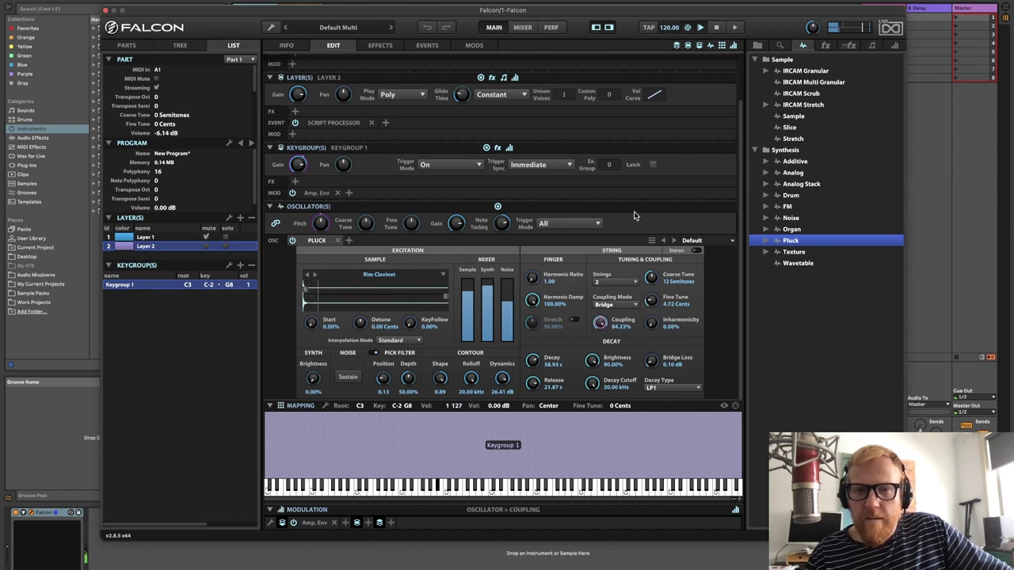
mouse_move(637, 250)
left_mouse_down()
mouse_move(637, 310)
mouse_move(626, 264)
left_mouse_up()
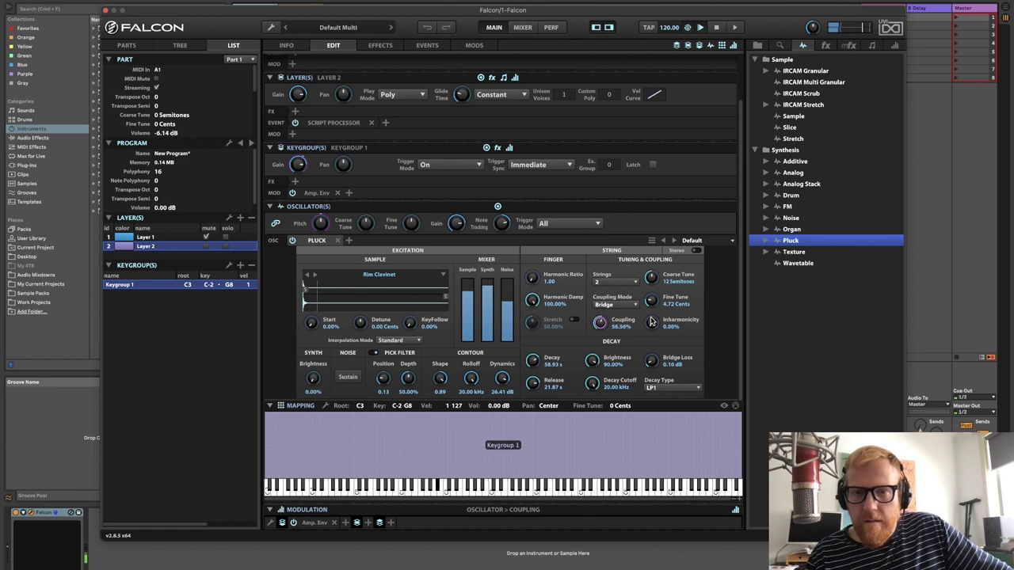
Set the Pluck string's inharmonicity to 17.99% and its fine tune to 4.17 cents
left_click_drag(652, 323, 651, 214)
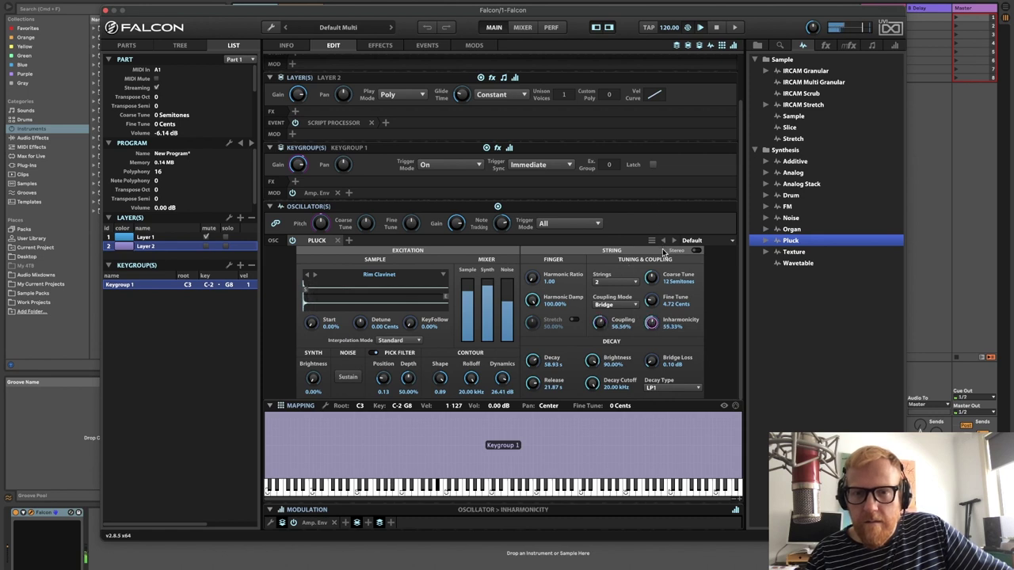
left_click_drag(664, 265, 663, 291)
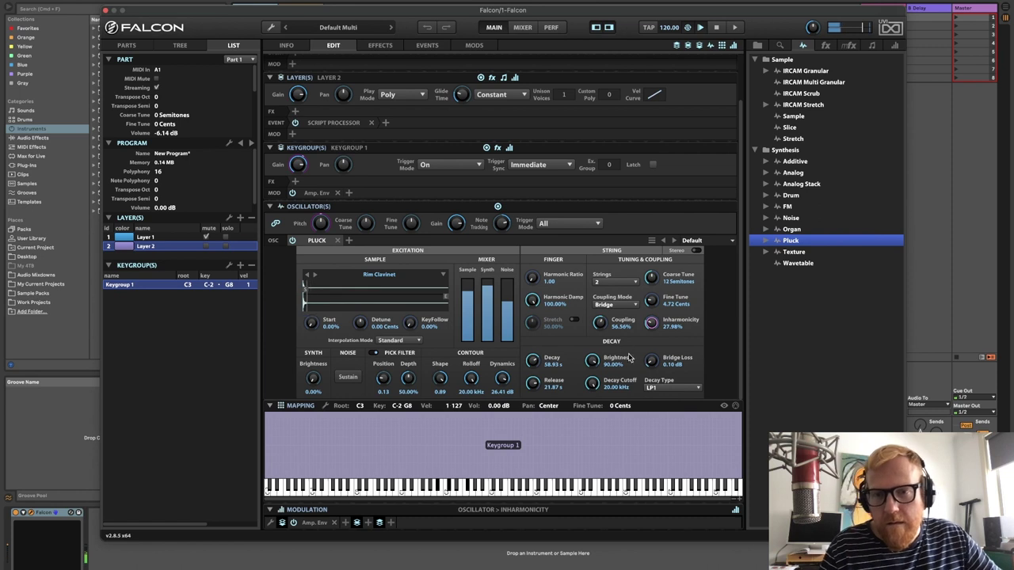
left_click_drag(650, 325, 651, 348)
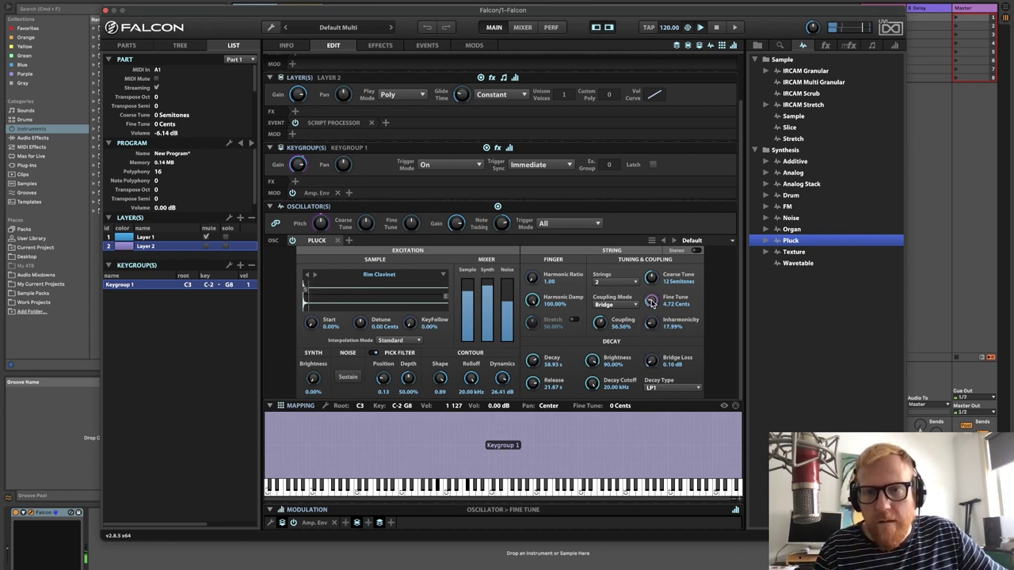
left_click_drag(651, 302, 652, 314)
Audition the Pluck oscillator with one string for comparison and restore two strings
left_click(626, 282)
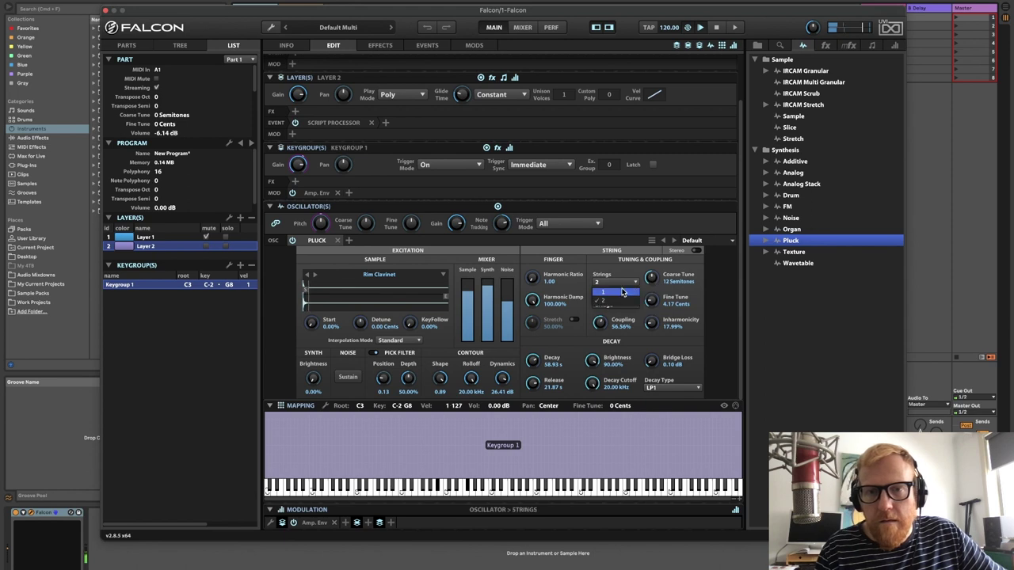
left_click(625, 289)
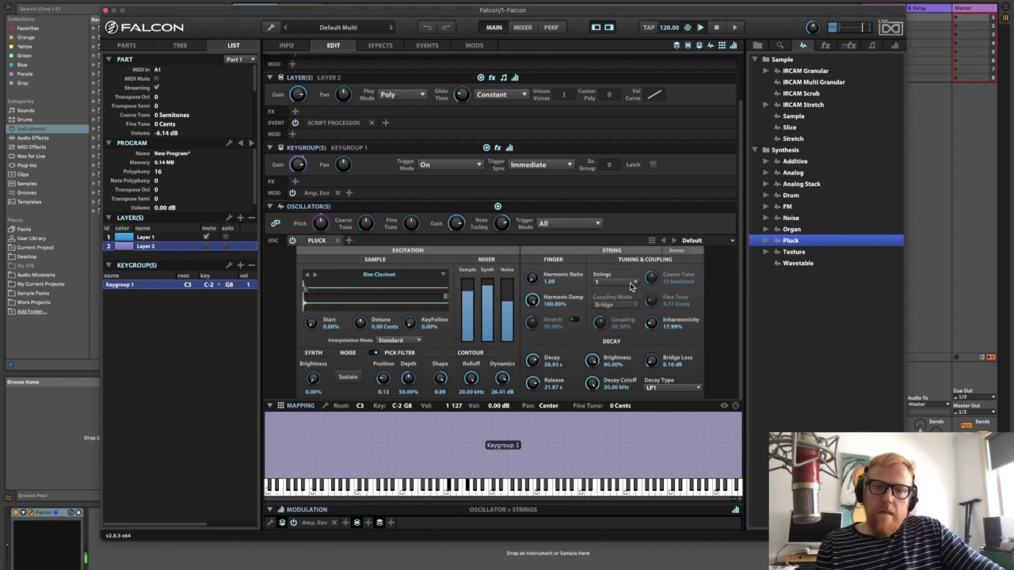
left_click(631, 284)
left_click(623, 298)
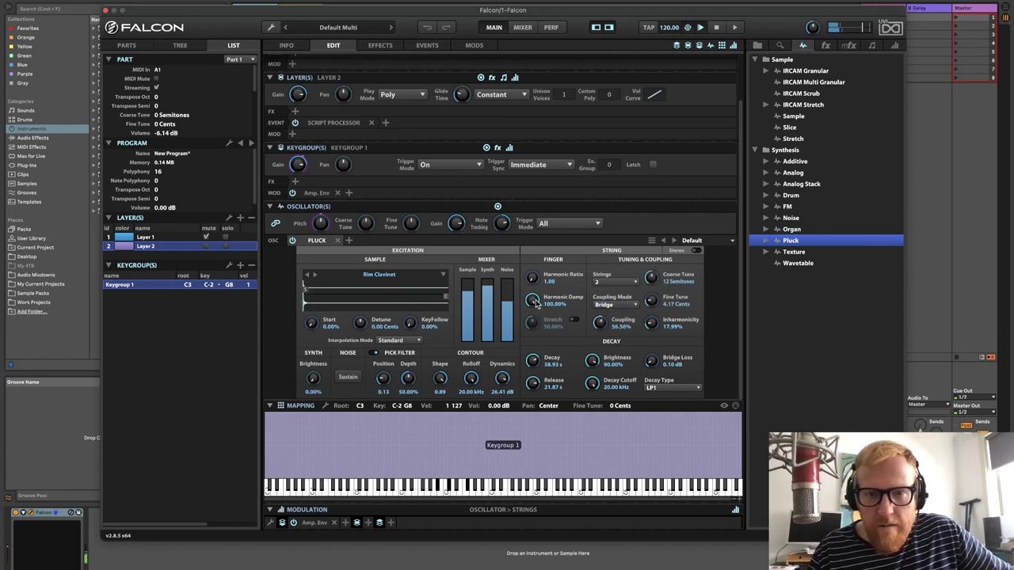
Set the Pluck finger's harmonic ratio to 1.04 and harmonic damp to 14.93%, and enable stretch at 31.17%
left_click_drag(536, 301, 532, 328)
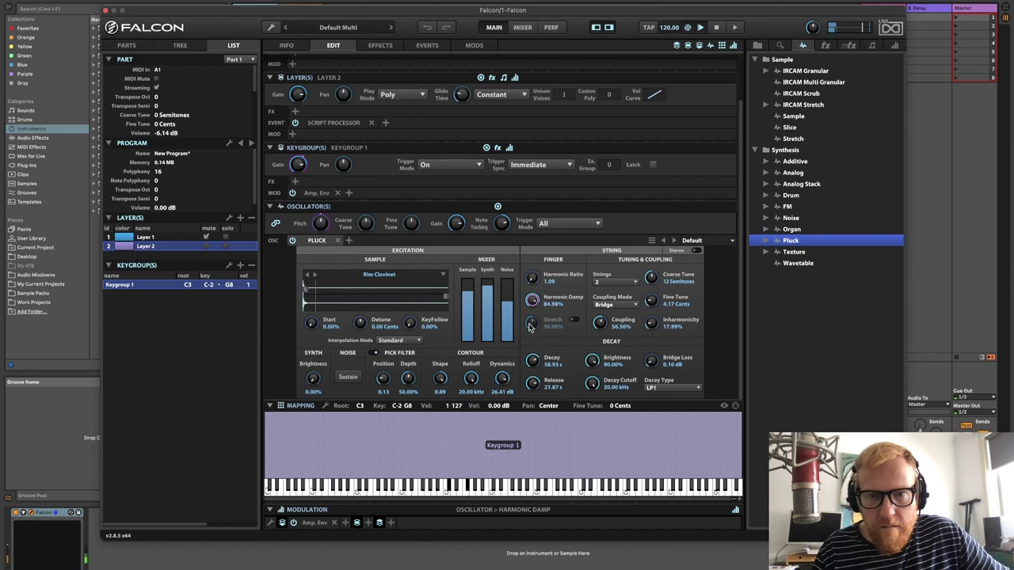
left_click_drag(532, 278, 532, 310)
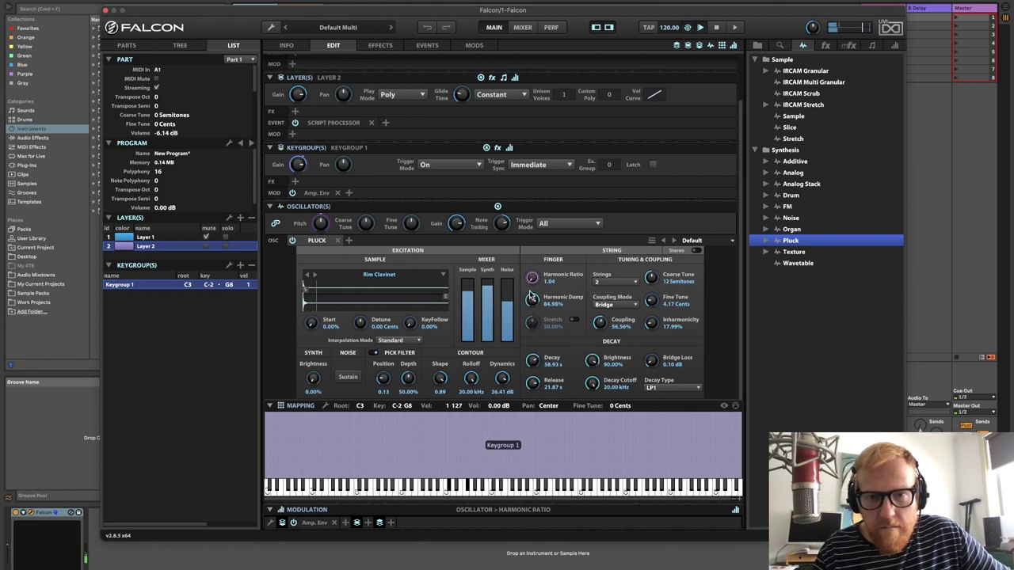
left_click(533, 299)
left_click_drag(537, 294, 540, 465)
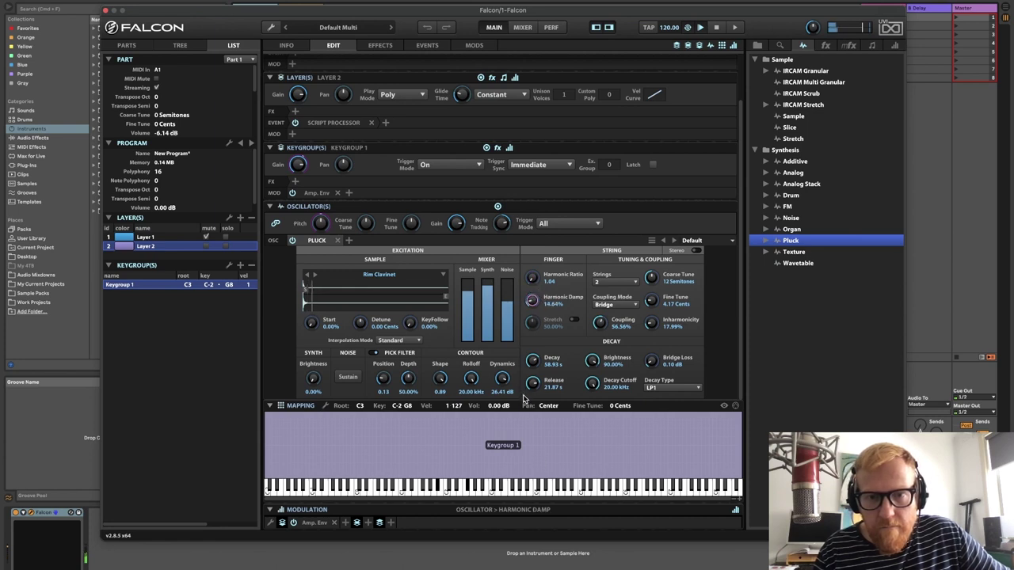
left_click(573, 321)
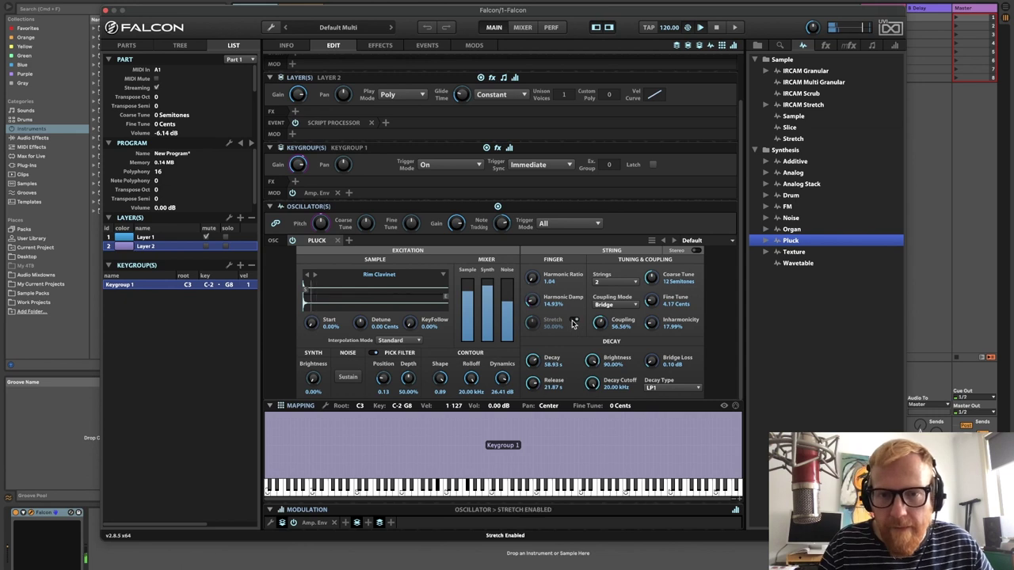
left_click_drag(531, 322, 536, 352)
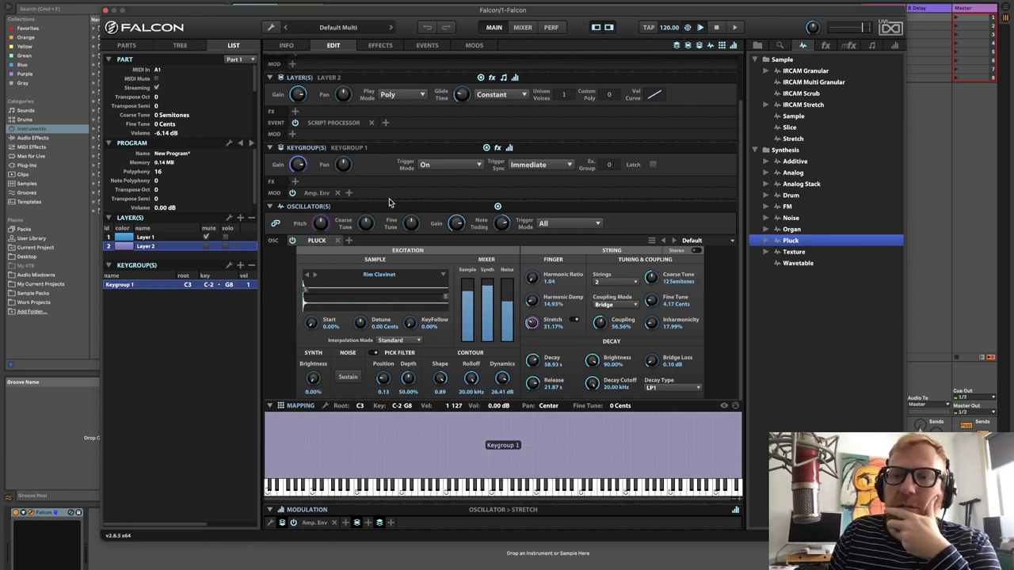
Try a low-pass Digital Filter on Keygroup 1 with its frequency at 969 Hz
left_click(294, 181)
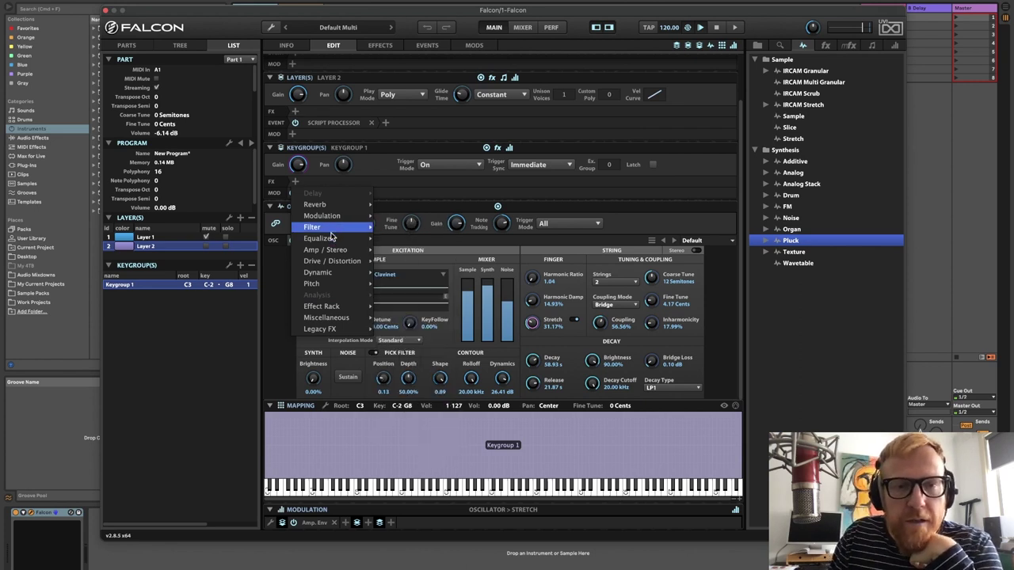
mouse_move(355, 232)
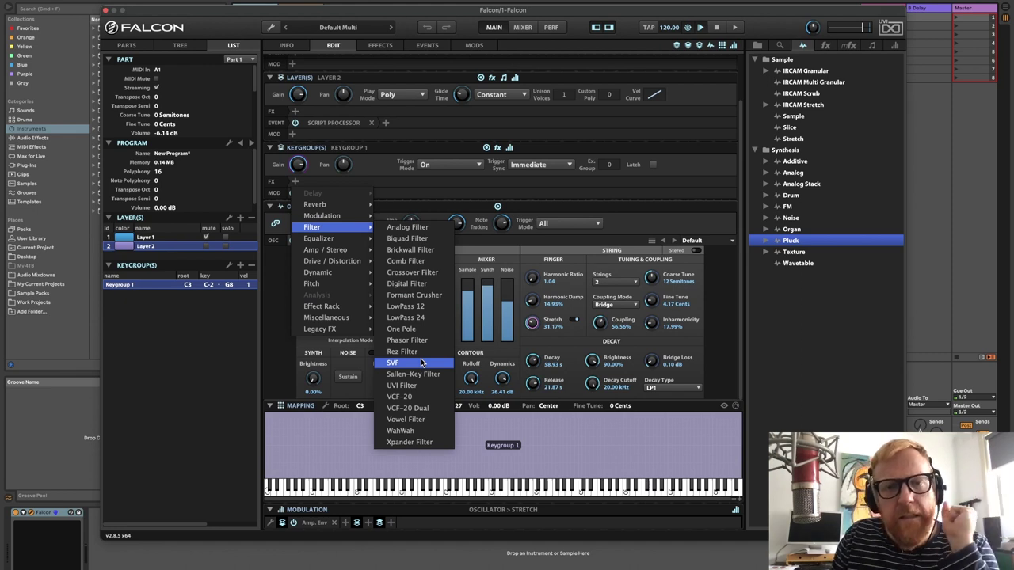
left_click(425, 287)
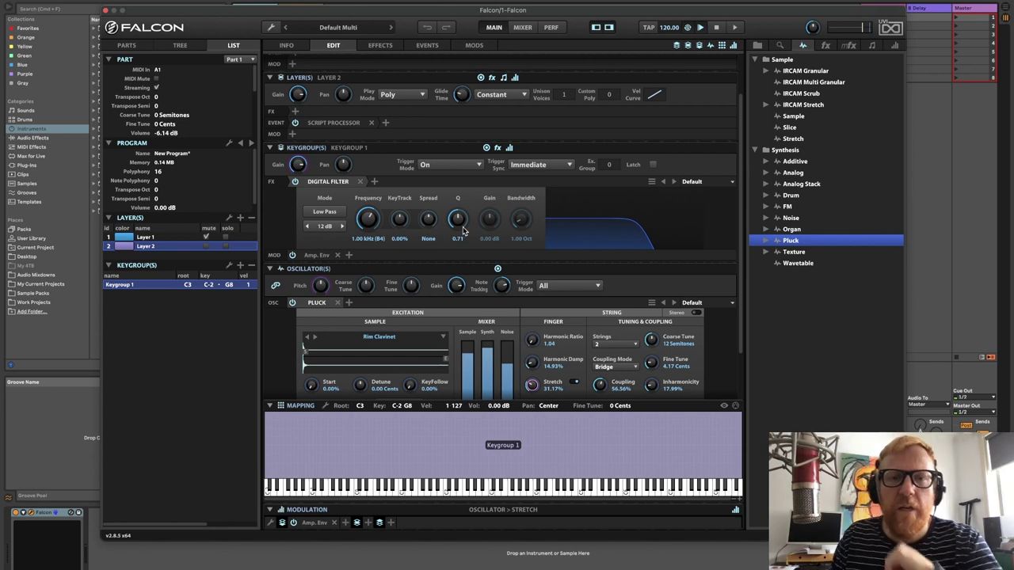
mouse_move(368, 220)
left_mouse_down()
mouse_move(367, 187)
mouse_move(366, 221)
left_mouse_up()
Try modulating the keygroup filter's frequency with a new keygroup DAHDSR envelope, and remove both the envelope and the filter
right_click(366, 220)
mouse_move(380, 221)
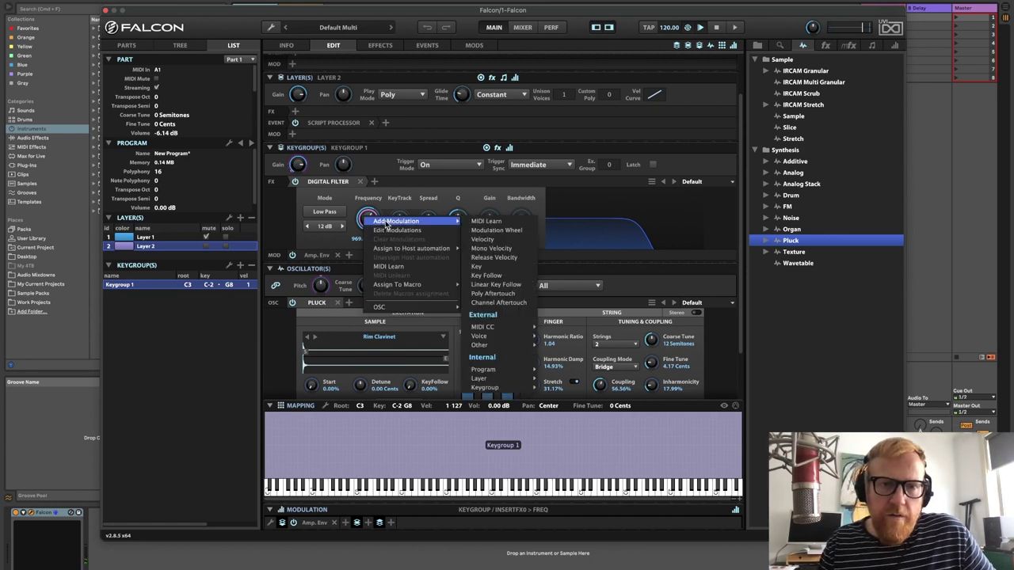
mouse_move(498, 387)
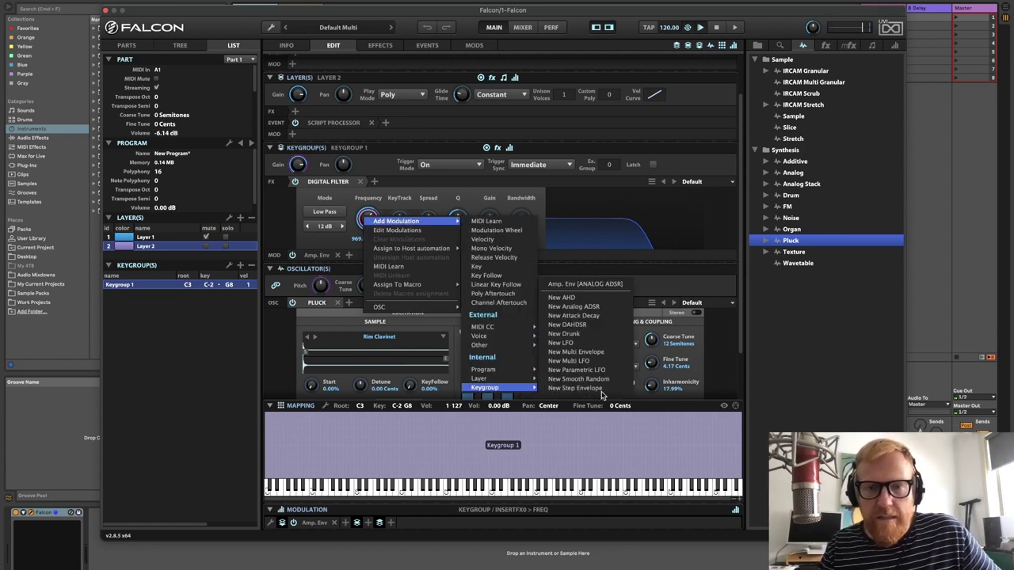
left_click(586, 331)
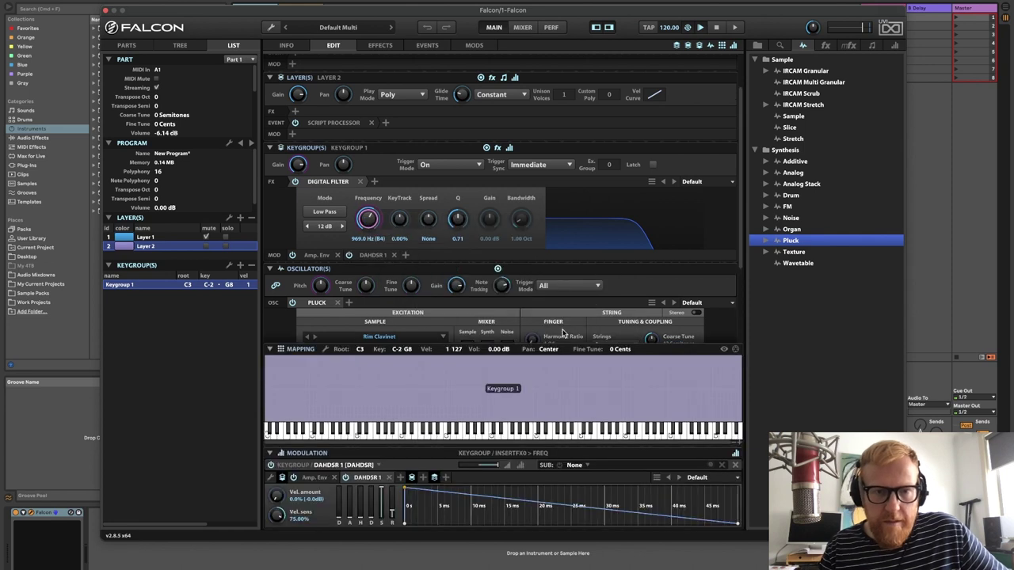
left_click_drag(351, 517, 352, 496)
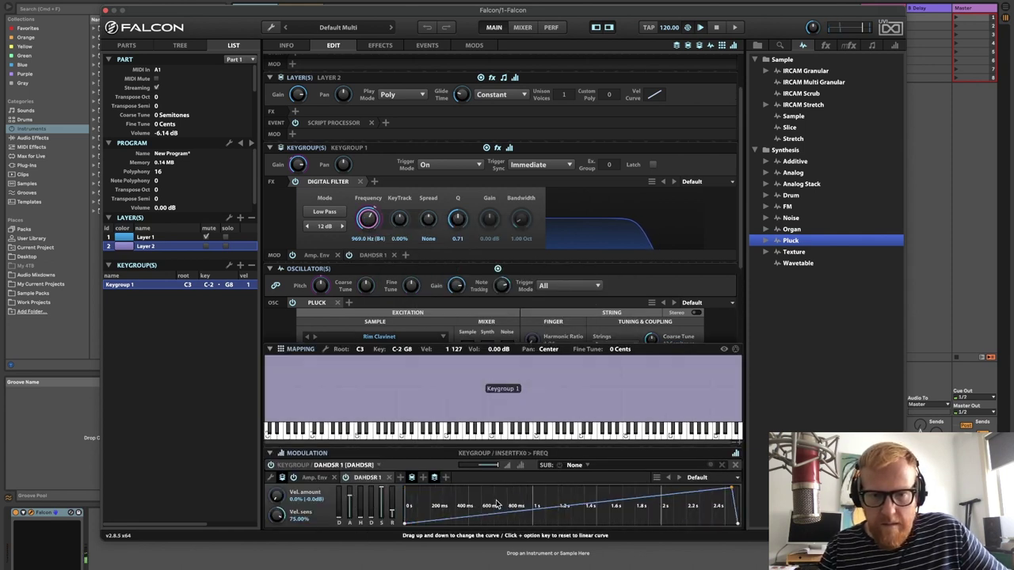
left_click(389, 480)
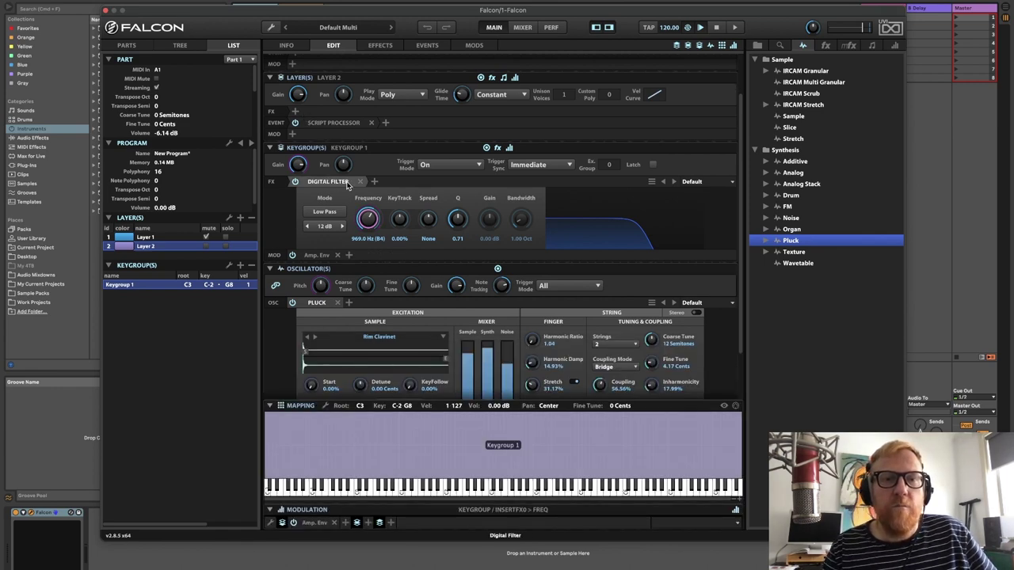
left_click(360, 181)
Add a Digital Filter effect to Layer 2 at the layer level
left_click(296, 112)
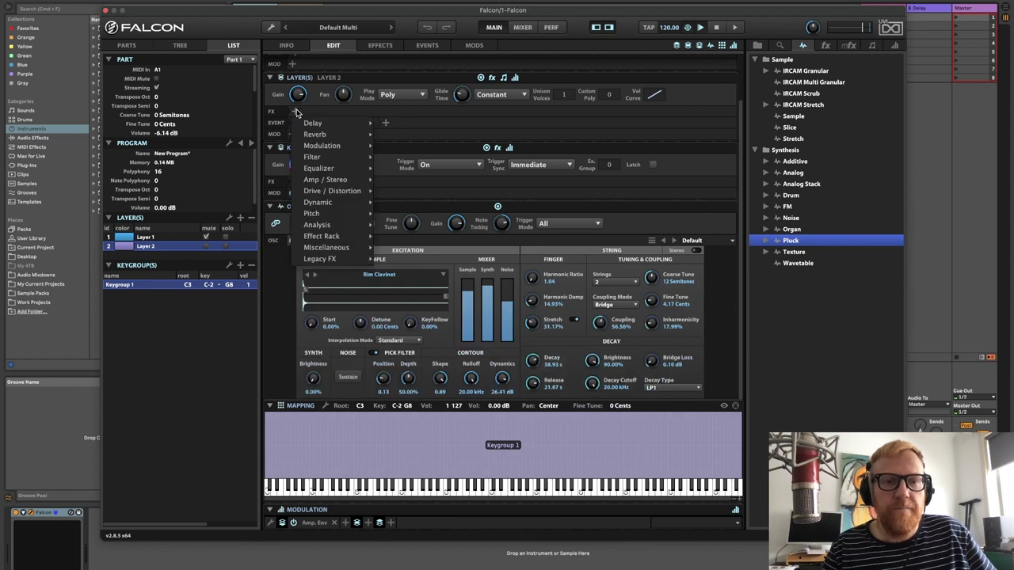
mouse_move(340, 157)
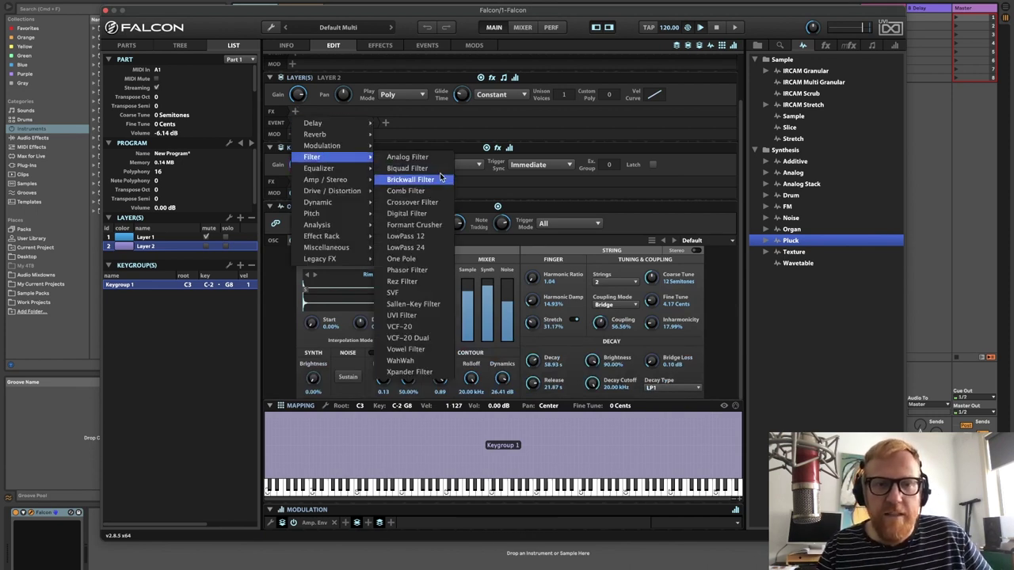
left_click(426, 214)
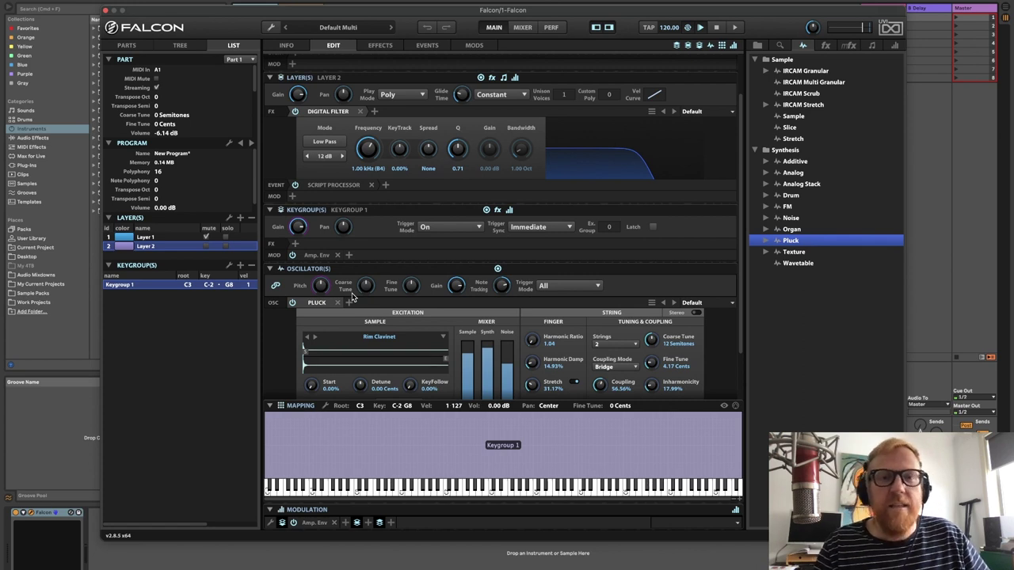
Add a new layer-level DAHDSR envelope as modulation for the Digital Filter's frequency on Layer 2
right_click(368, 150)
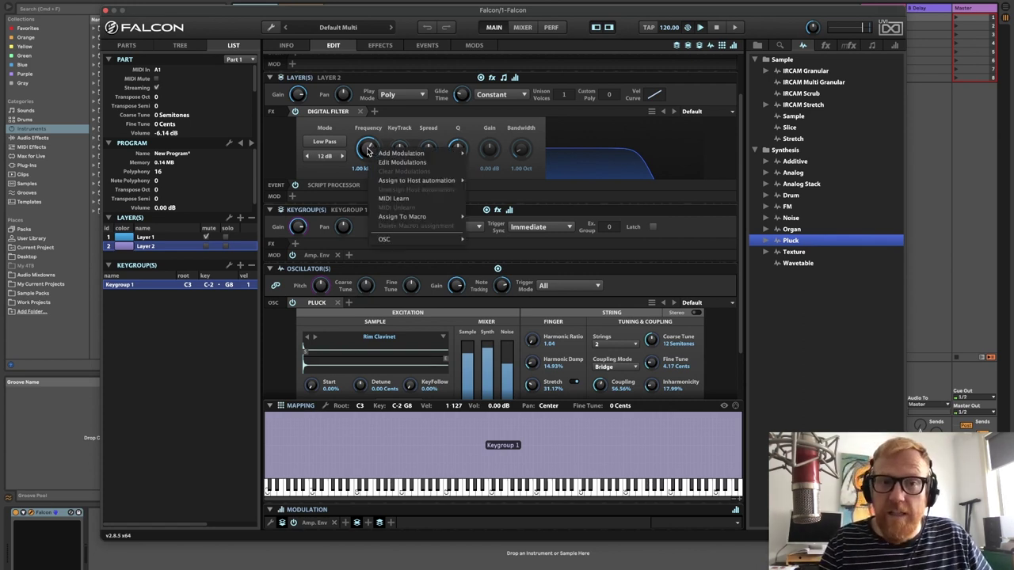
mouse_move(404, 153)
mouse_move(500, 240)
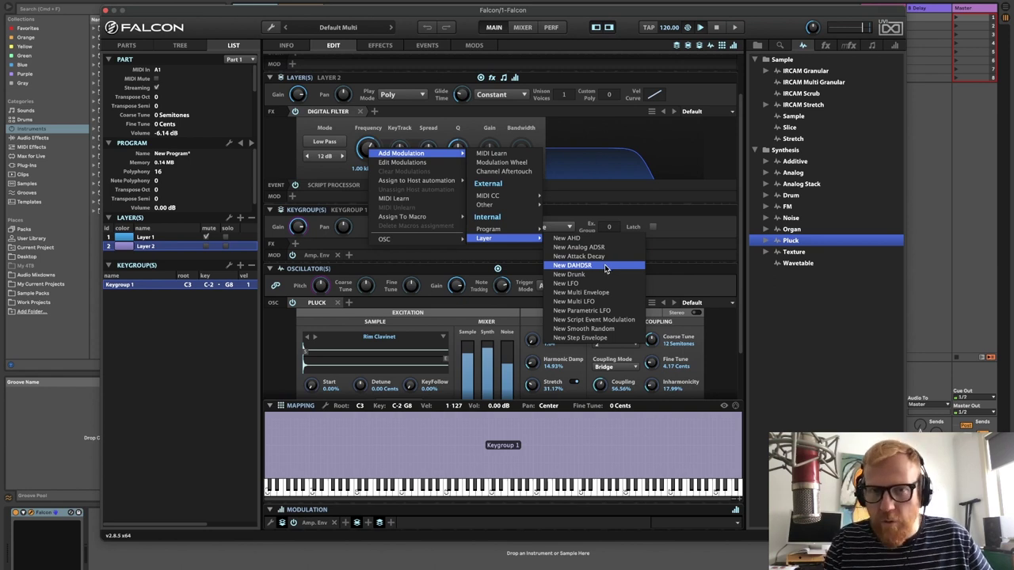
left_click(605, 269)
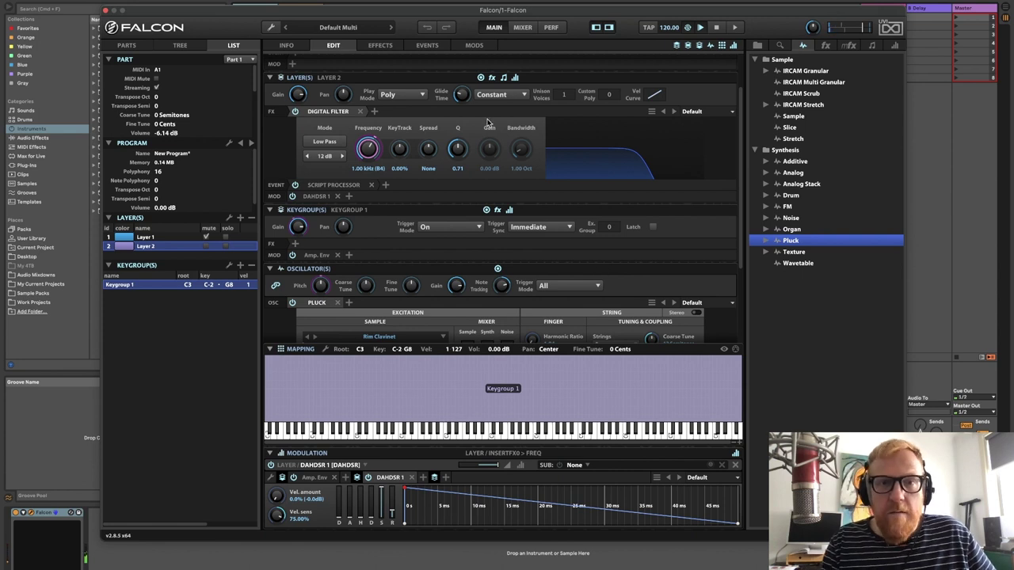
Remove the Digital Filter from Layer 2 and insert a Digital Filter in Keygroup 1's effects instead
left_click(360, 111)
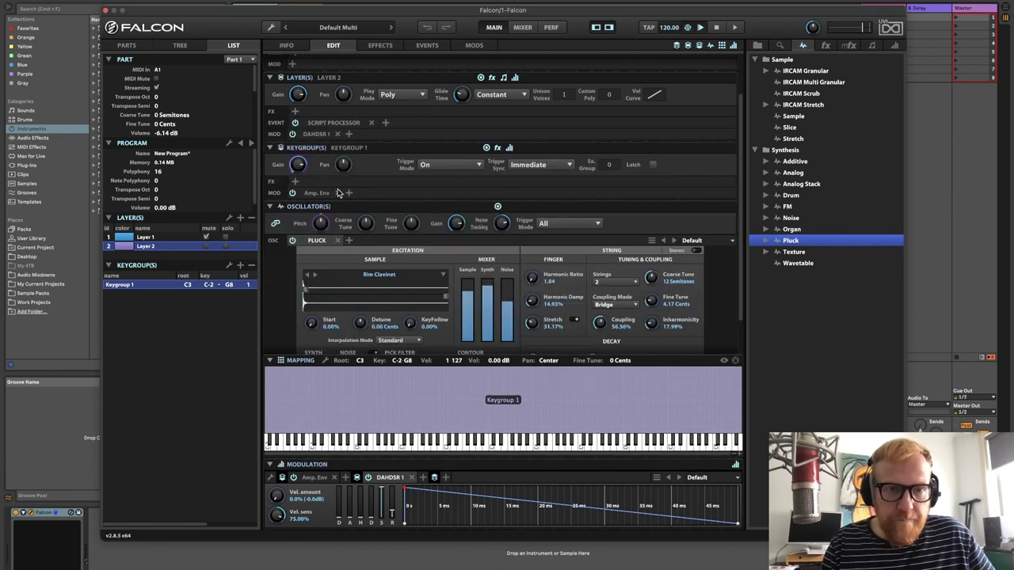
left_click(295, 182)
mouse_move(317, 228)
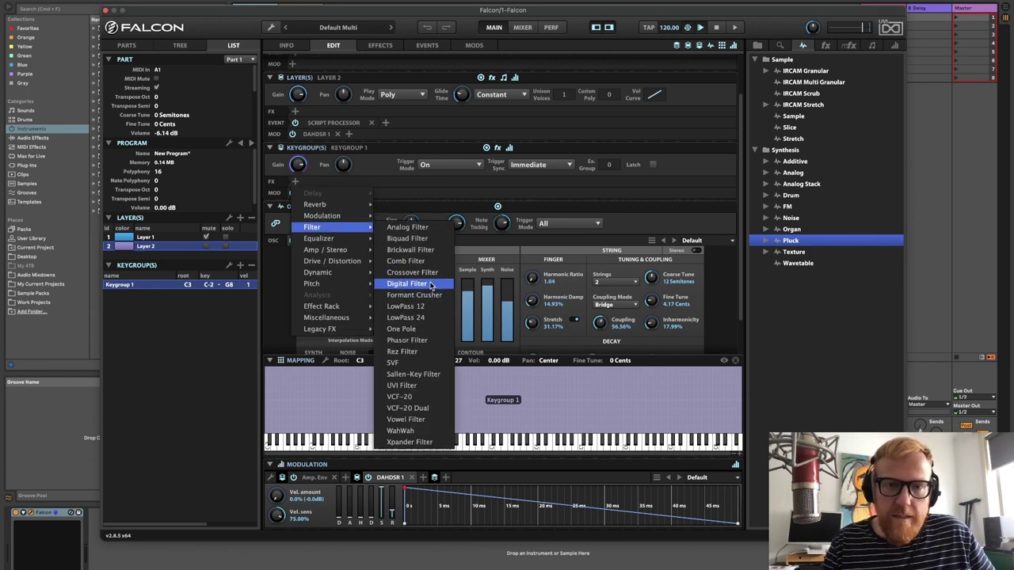
left_click(431, 287)
Add a new keygroup-level Multi Envelope as modulation for the keygroup filter's frequency
right_click(368, 229)
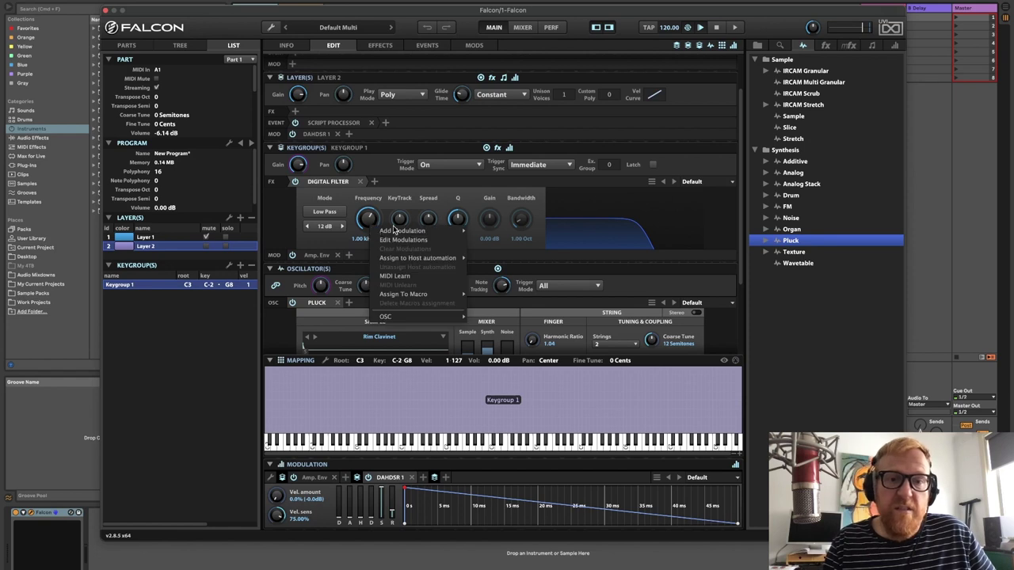
mouse_move(404, 233)
mouse_move(515, 398)
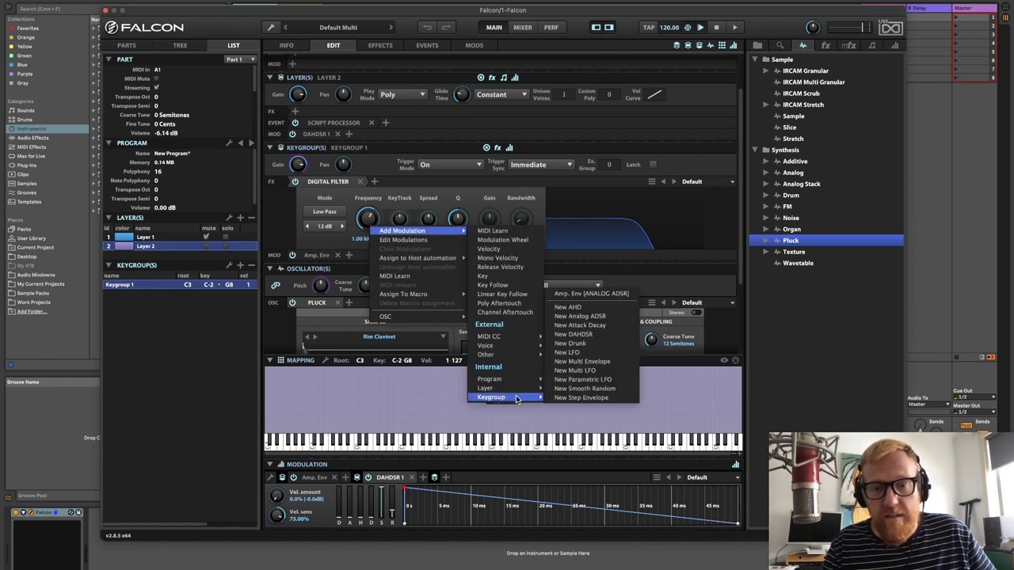
left_click(609, 364)
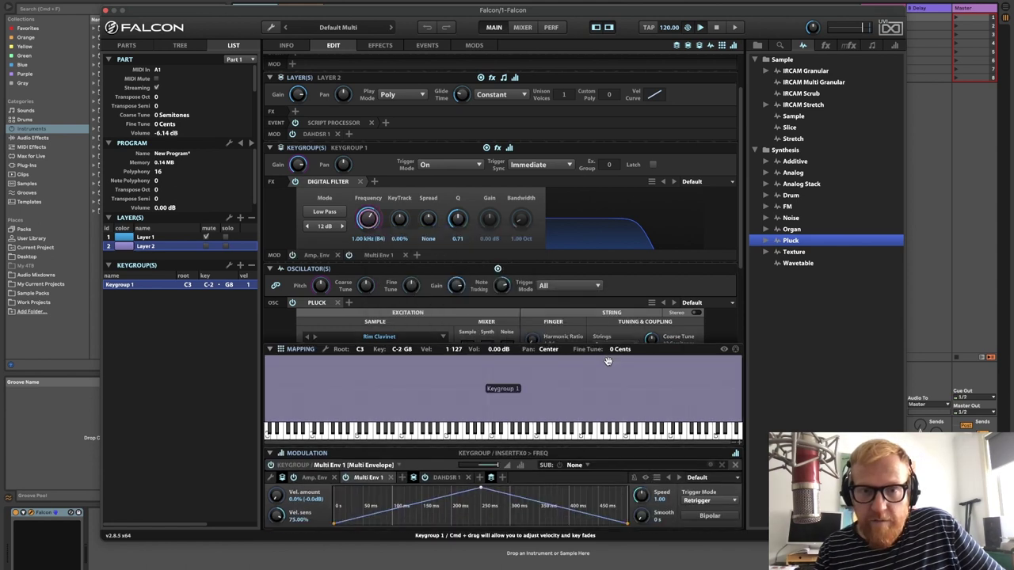
Set the Multi Envelope's trigger mode to No Retrigger and its speed to 0.10
left_click(713, 502)
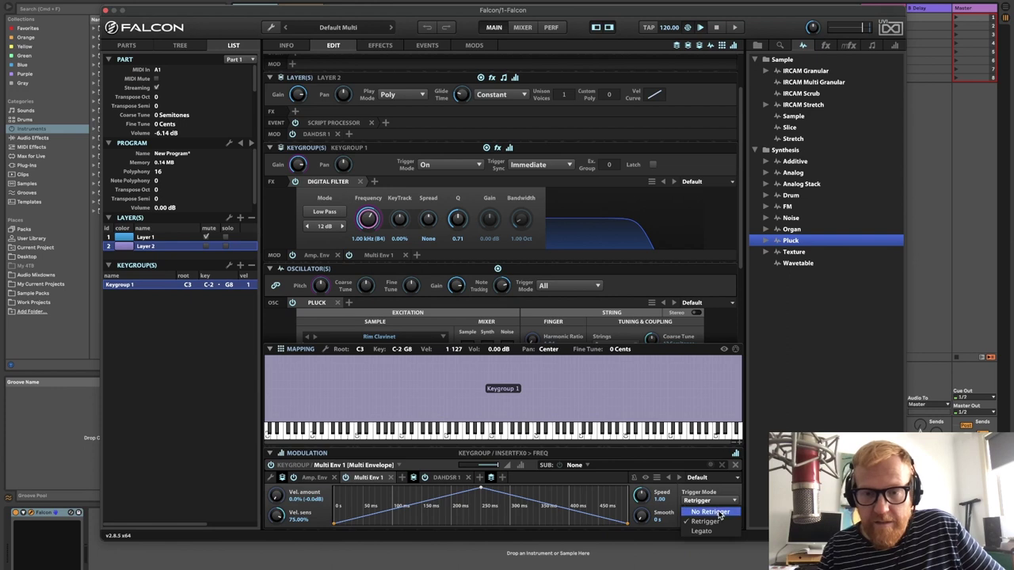
left_click(711, 512)
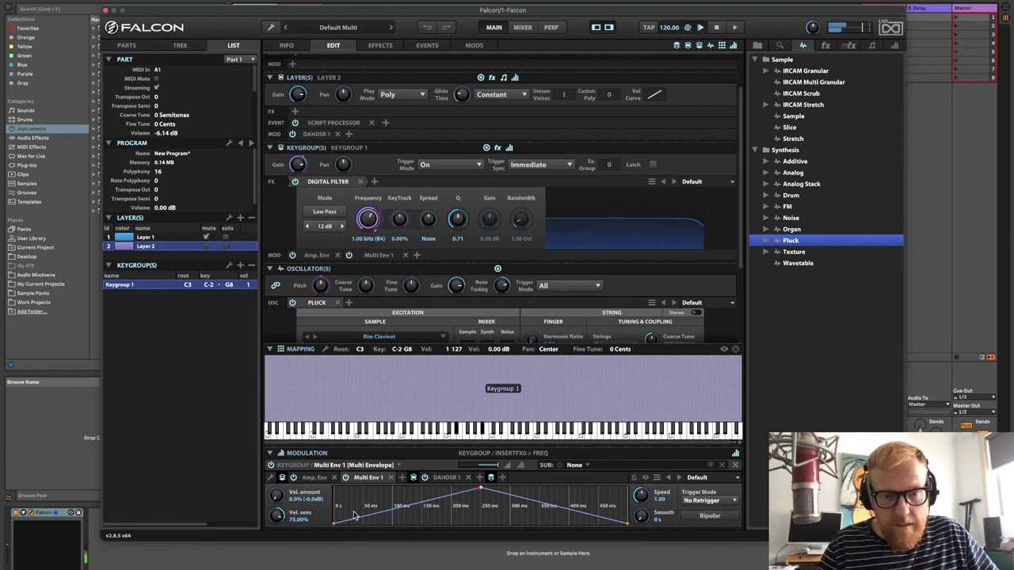
left_click_drag(648, 500, 641, 522)
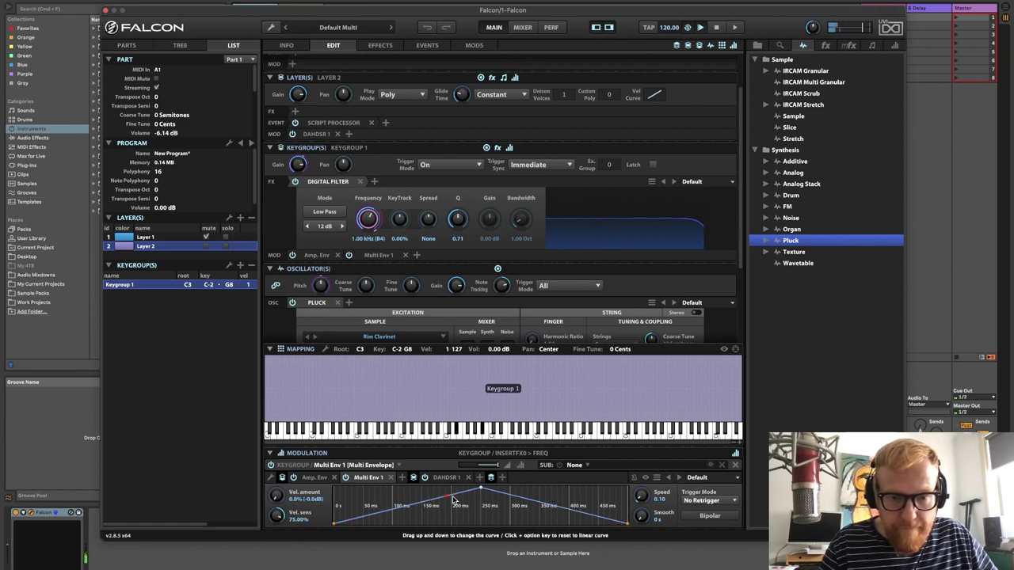
Shape the Multi Envelope into two curved peaks with a dip between them, and set the filter frequency to 153.9 Hz
left_click_drag(453, 499, 509, 512)
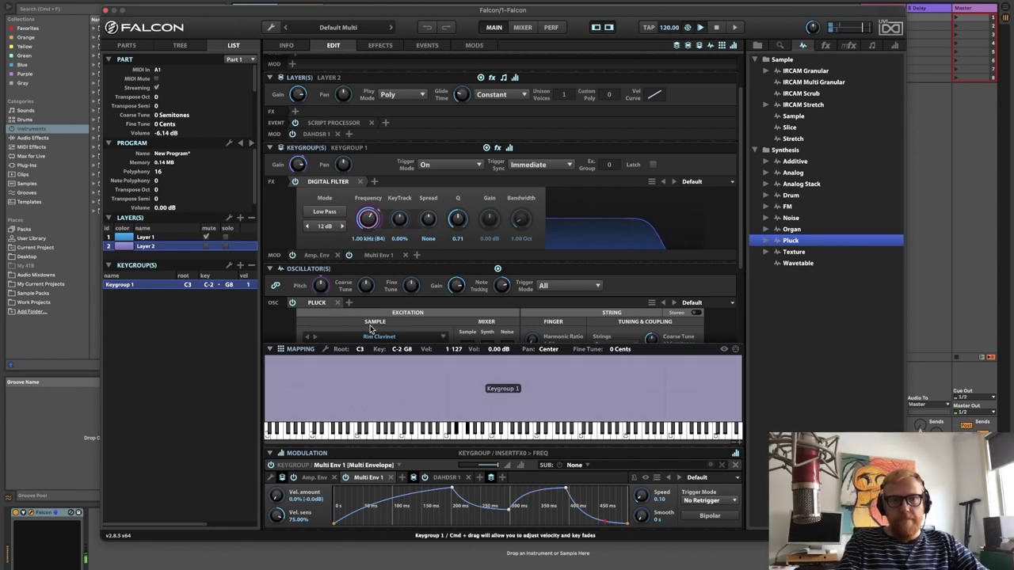
mouse_move(482, 468)
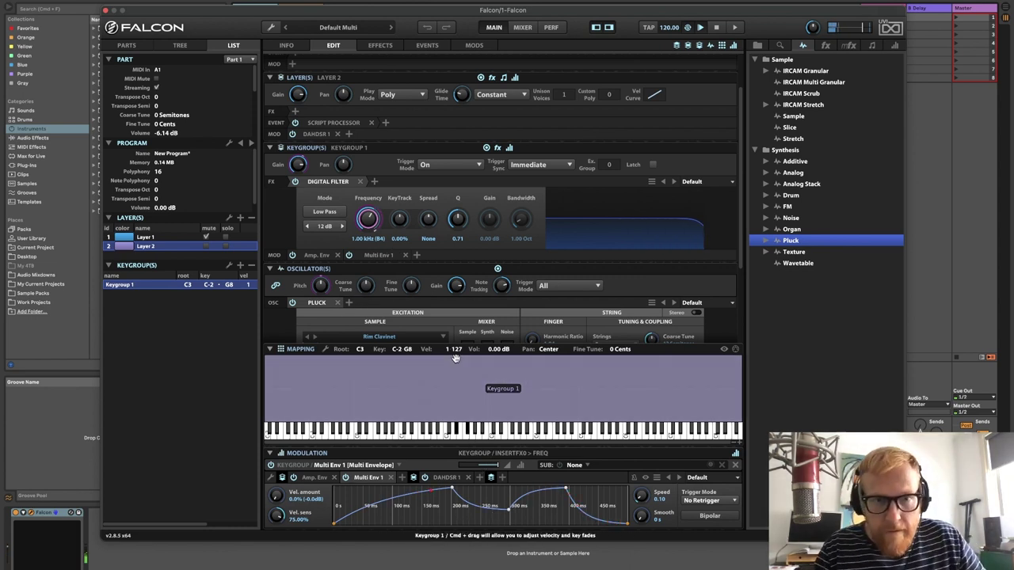
mouse_move(367, 220)
left_mouse_down()
mouse_move(370, 252)
mouse_move(370, 227)
left_mouse_up()
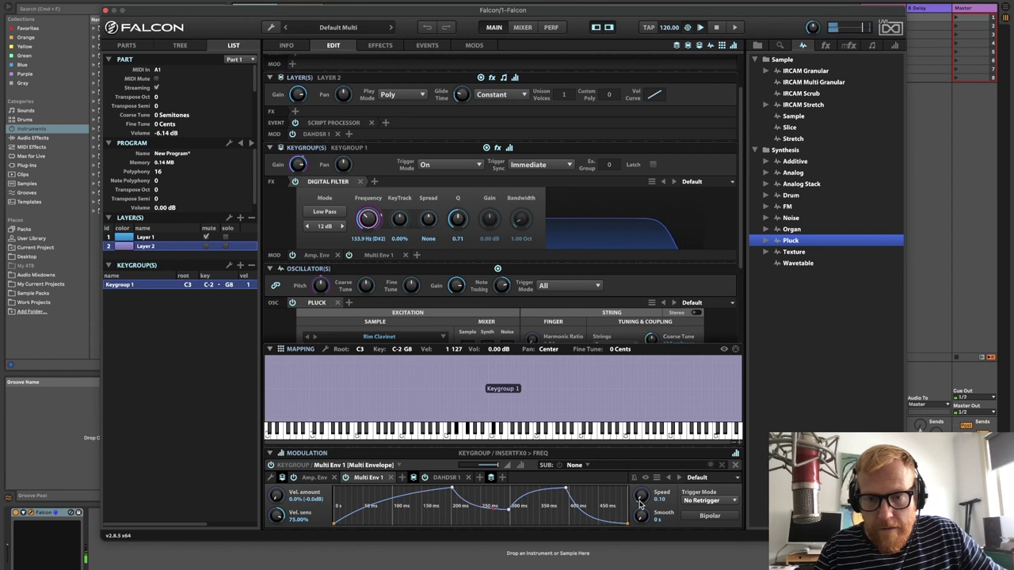
Lower both peaks and the middle dip of the Multi Envelope, moving the first peak to about 190 ms
mouse_move(451, 495)
left_click_drag(451, 495, 446, 497)
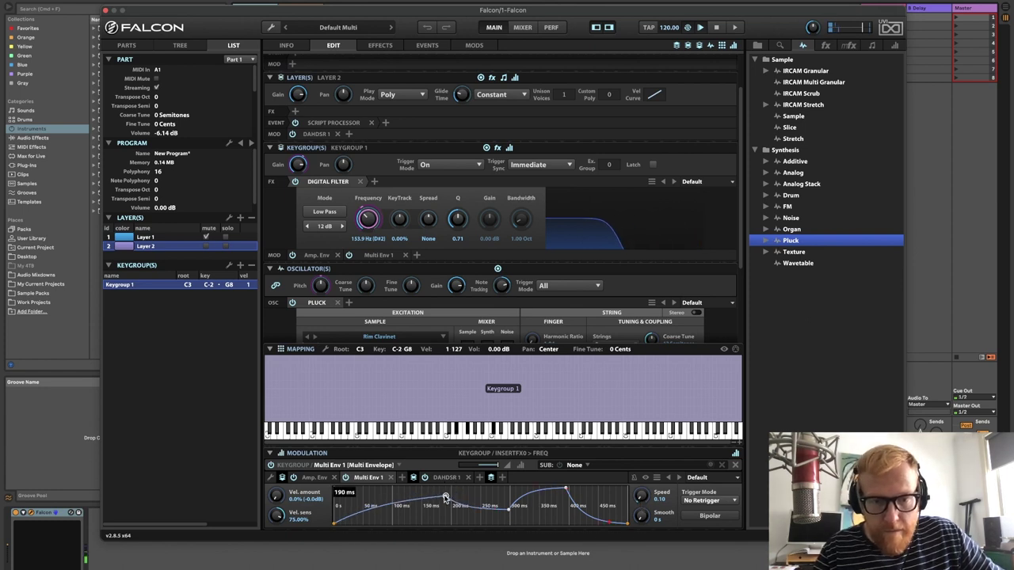
left_click_drag(566, 491, 498, 515)
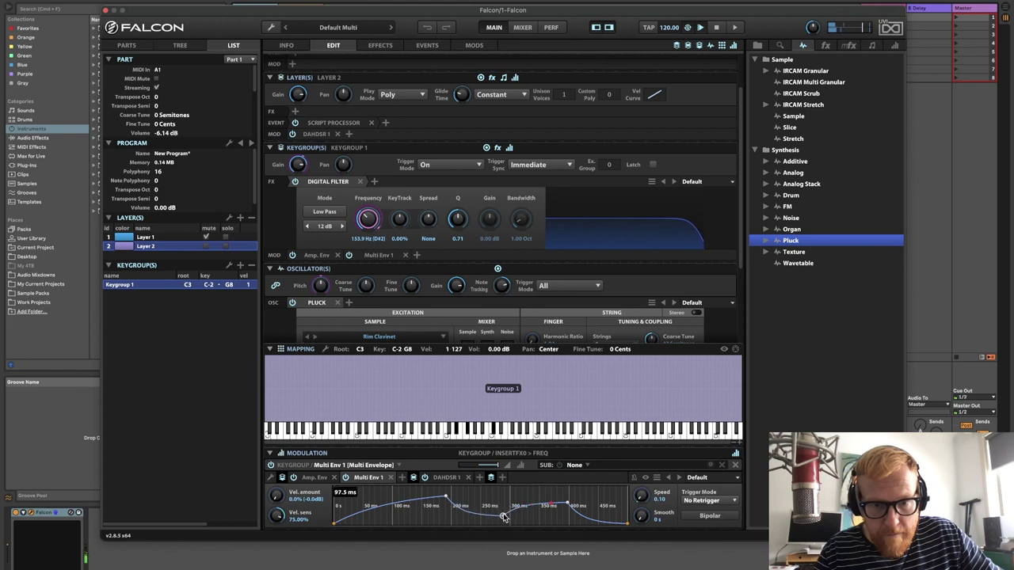
Set the keygroup filter's Q to 1.99 and its spread to 22.05 semitones
left_click_drag(458, 222, 428, 190)
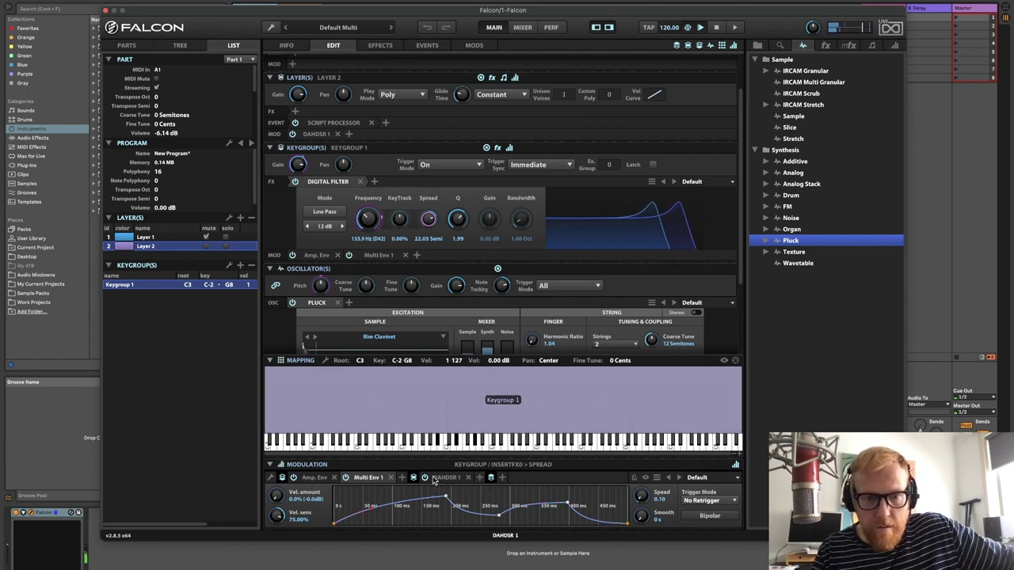
Reduce the Multi Envelope's modulation amount on the filter frequency and set the envelope's smoothing to 251 ms
left_click(368, 222)
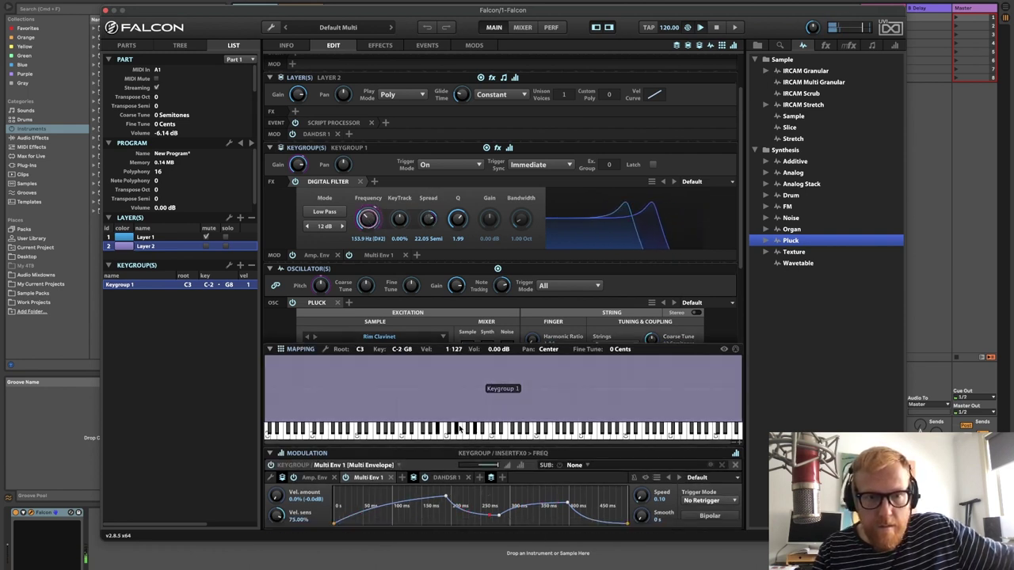
left_click_drag(486, 468, 485, 467)
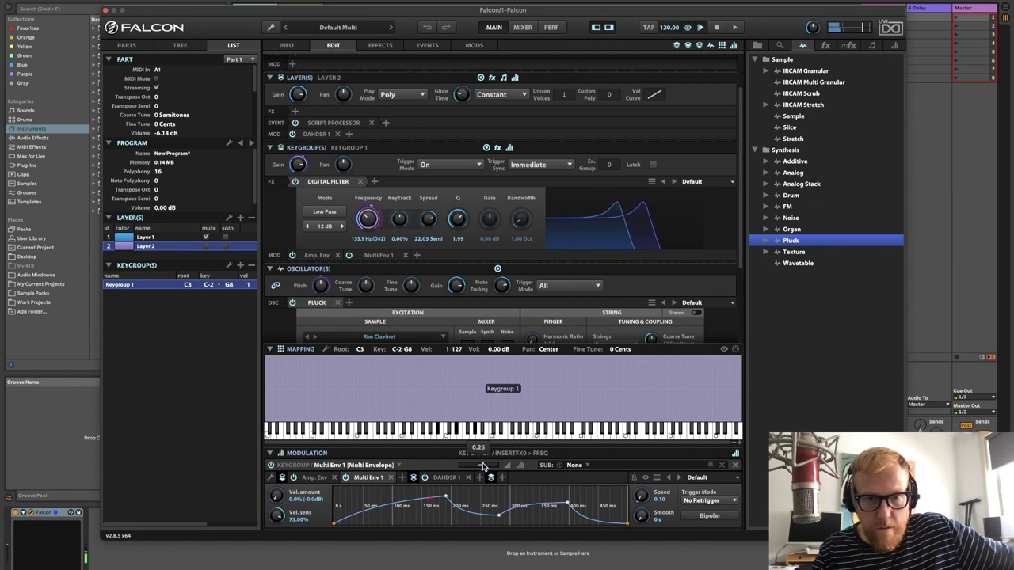
left_click_drag(483, 467, 483, 467)
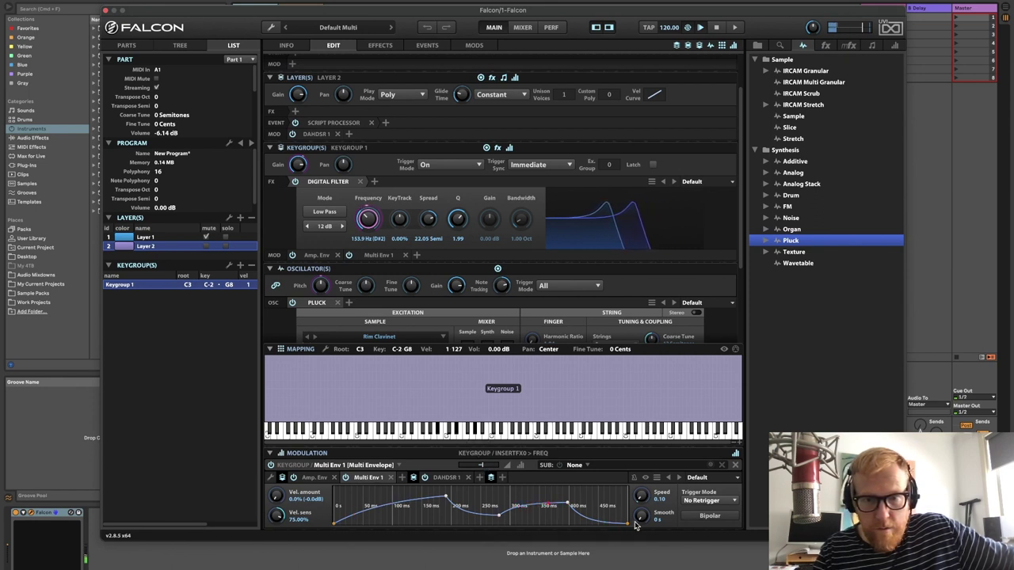
left_click_drag(641, 523, 640, 509)
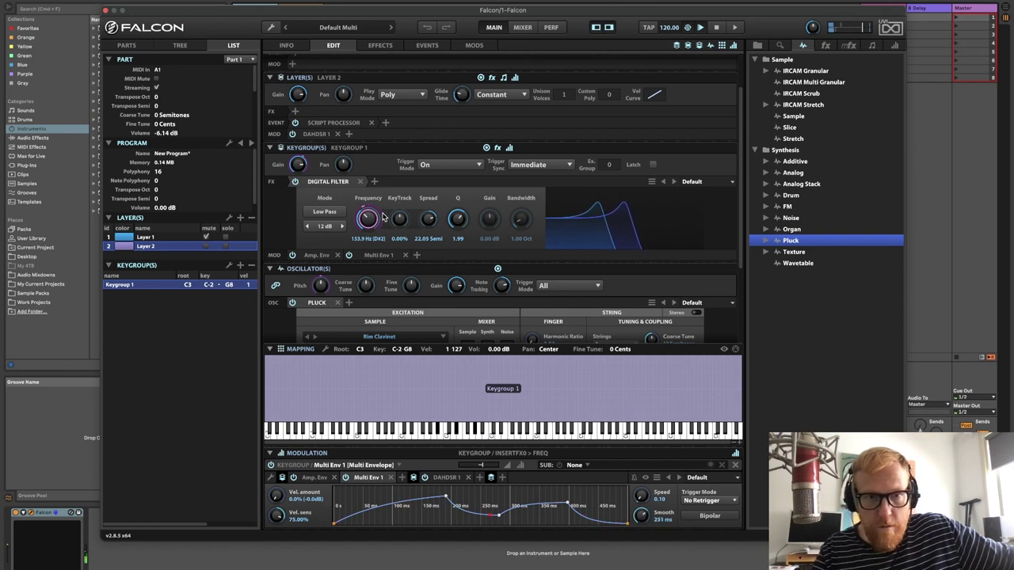
Set the filter frequency to 355.2 Hz and pull the Multi Envelope's middle dip slightly lower
left_click_drag(384, 217, 368, 229)
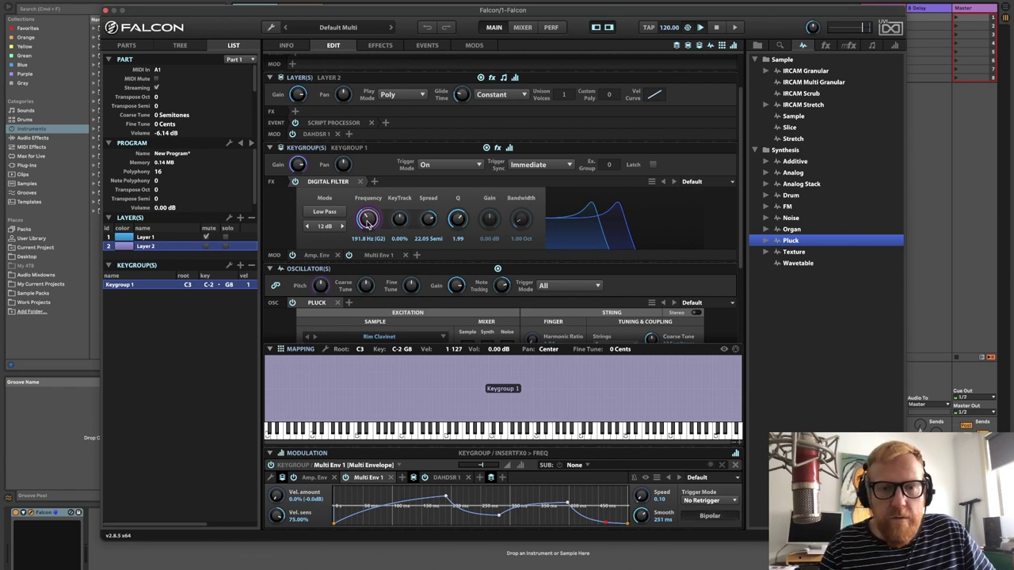
left_click_drag(366, 222, 367, 212)
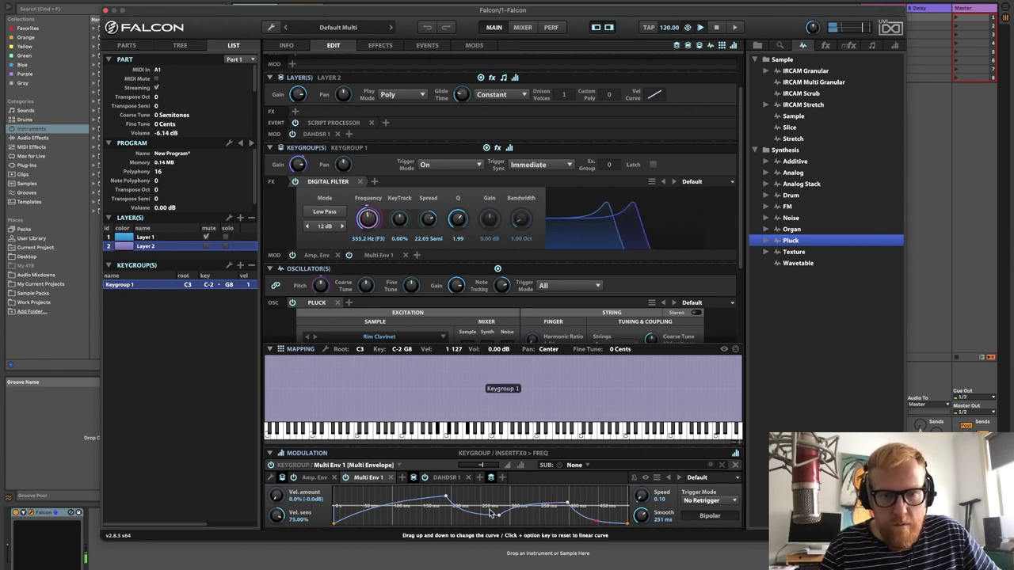
left_click_drag(498, 515, 498, 529)
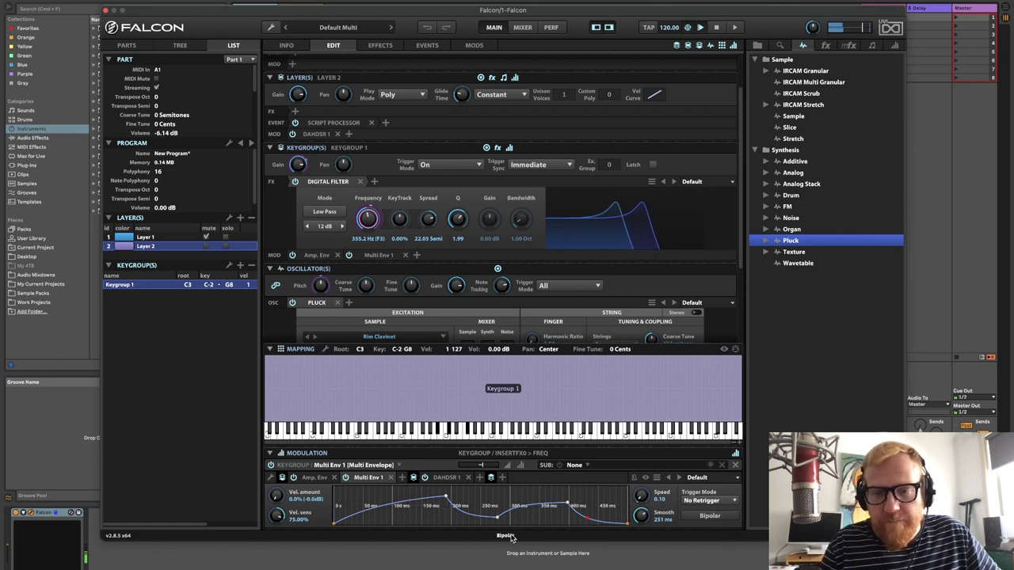
Add a new keygroup-level Multi LFO as a second modulation source for the filter frequency
right_click(372, 216)
mouse_move(382, 219)
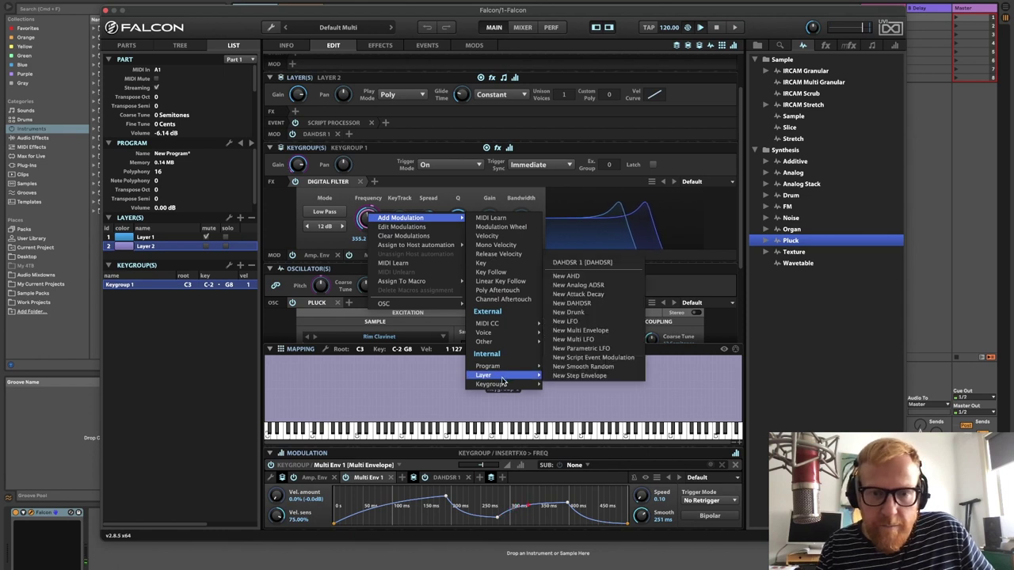
mouse_move(515, 386)
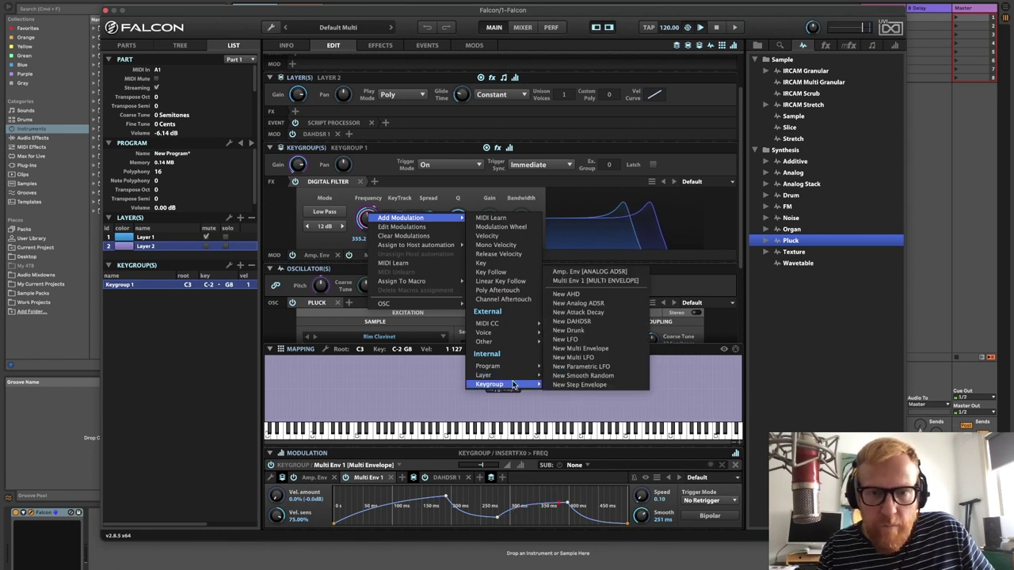
left_click(604, 358)
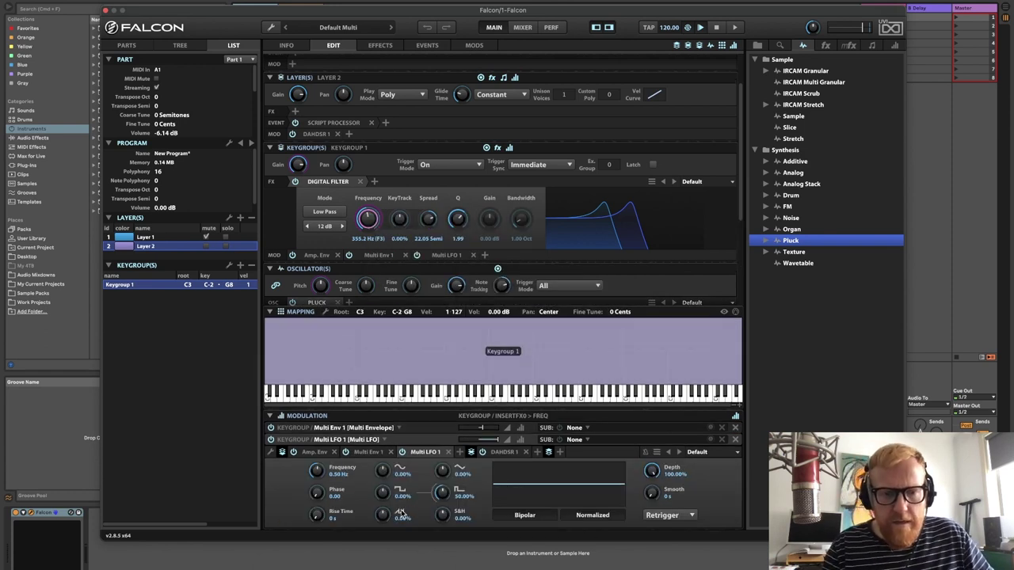
Set the Multi LFO's sawtooth level to 39.40% and sync its rate to the tempo at 1/16
left_click_drag(385, 515, 385, 492)
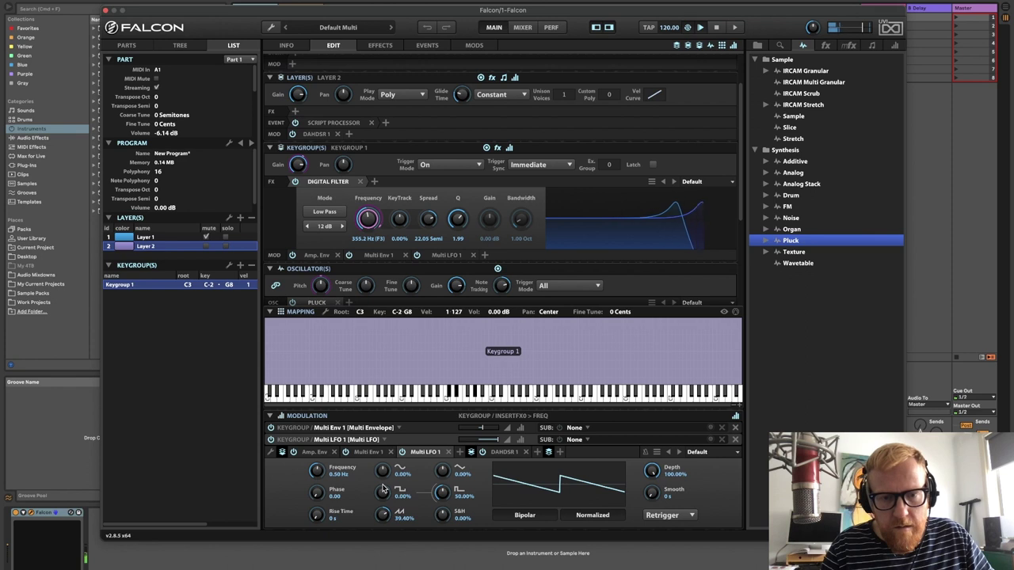
left_click(646, 453)
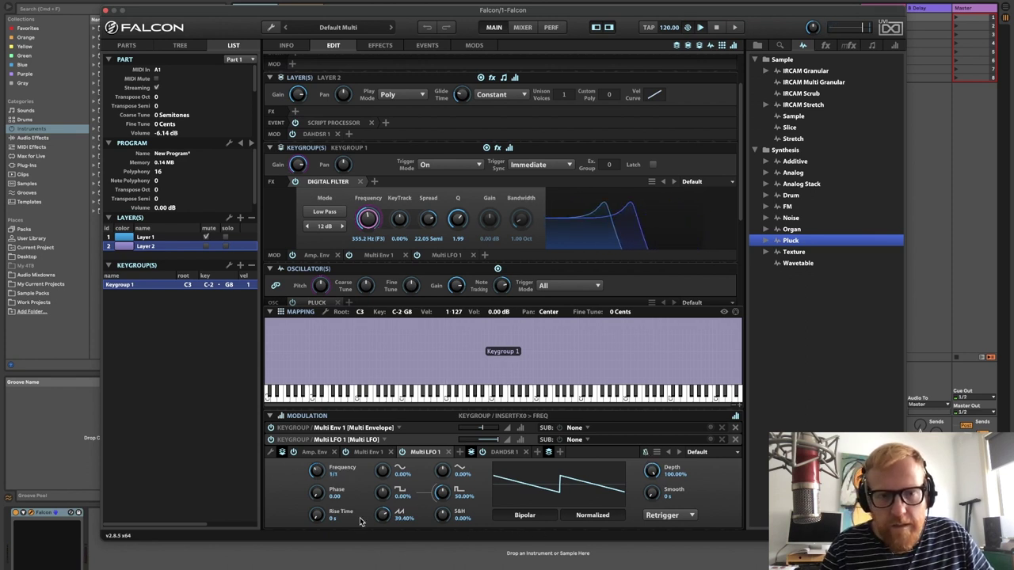
left_click_drag(321, 478, 342, 412)
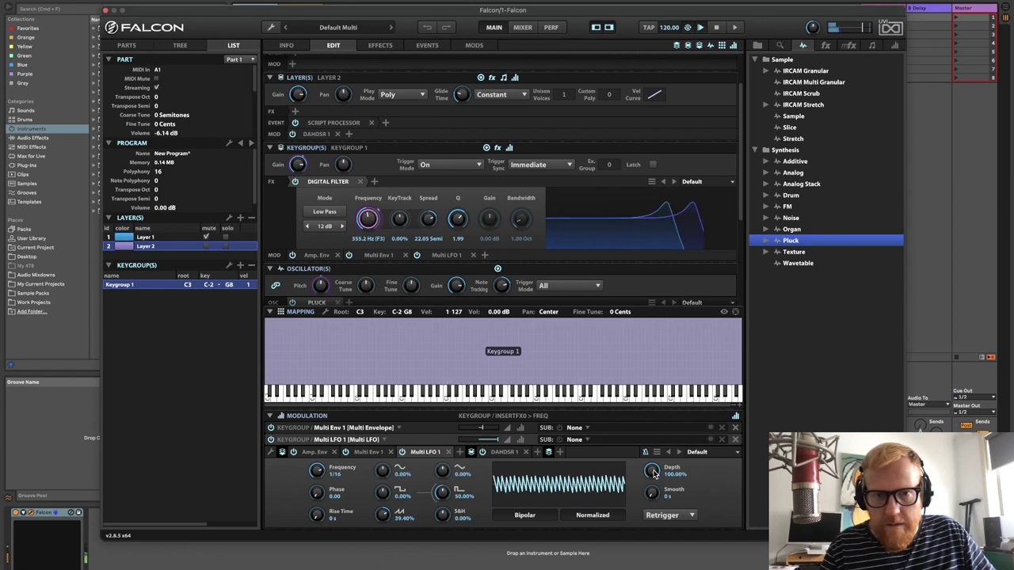
Set the Multi LFO's depth to 17.17% and its sine level to 40.12%
left_click_drag(653, 473, 654, 497)
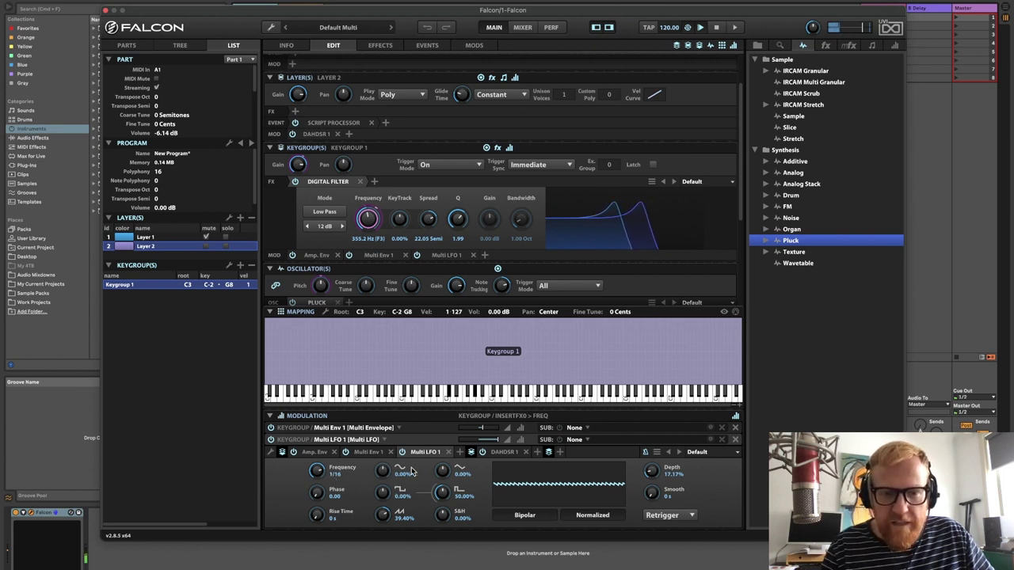
left_click_drag(385, 471, 393, 437)
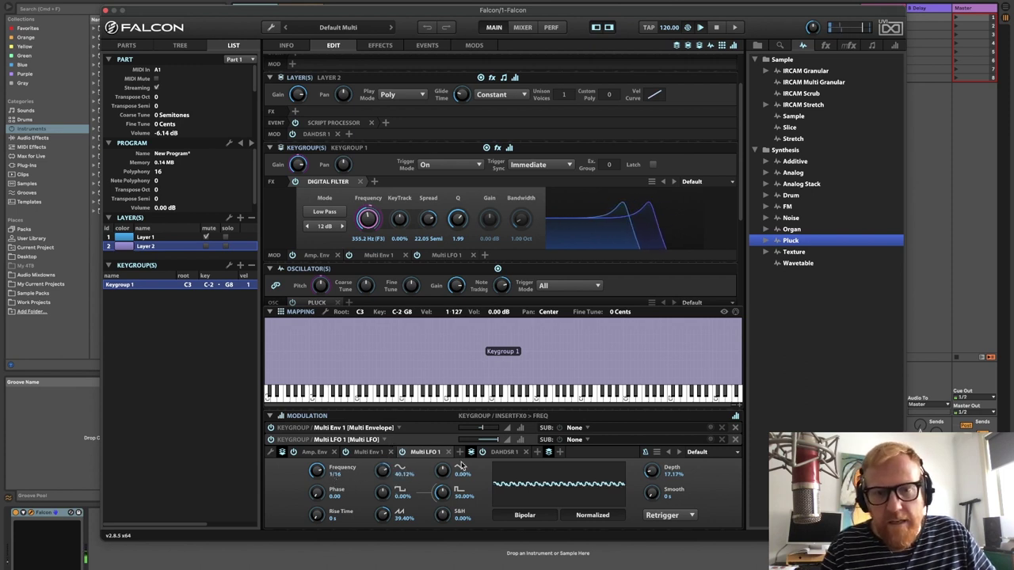
Turn off the Multi LFO's tempo sync with its frequency at 0.01 Hz, its depth at 12.22% and its trigger mode at No Retrigger
left_click(643, 453)
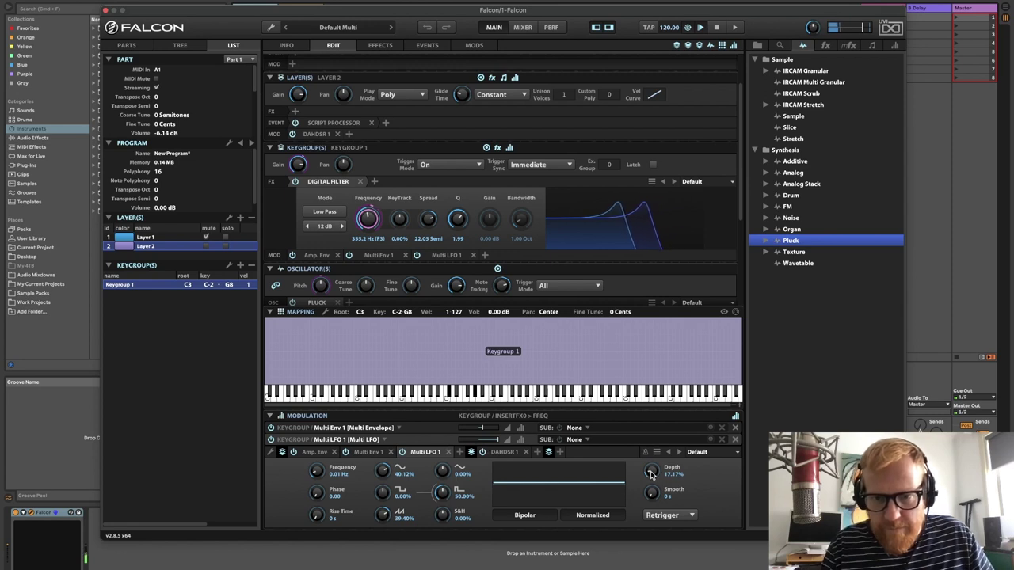
left_click_drag(652, 474, 651, 481)
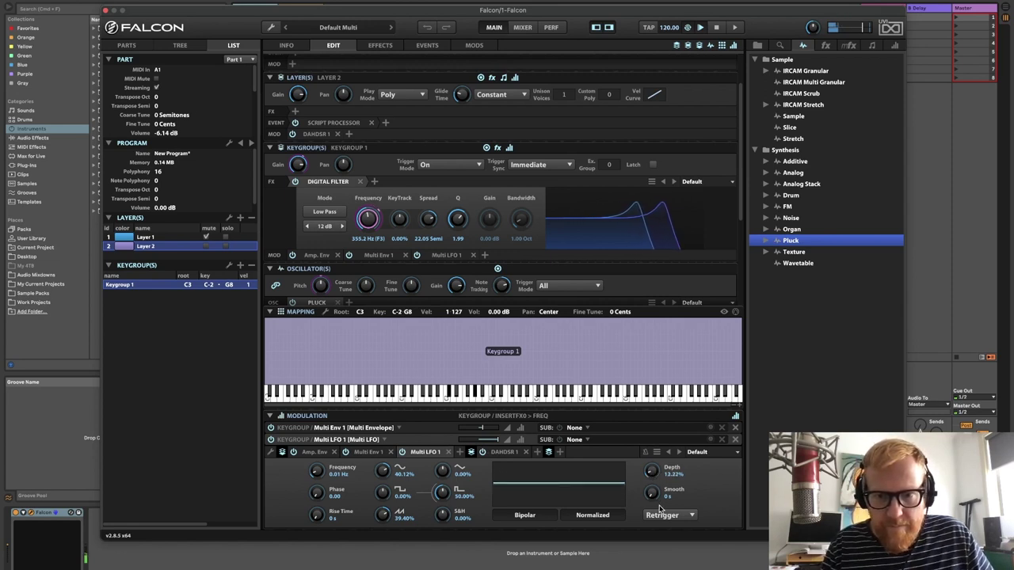
left_click(662, 516)
left_click(672, 529)
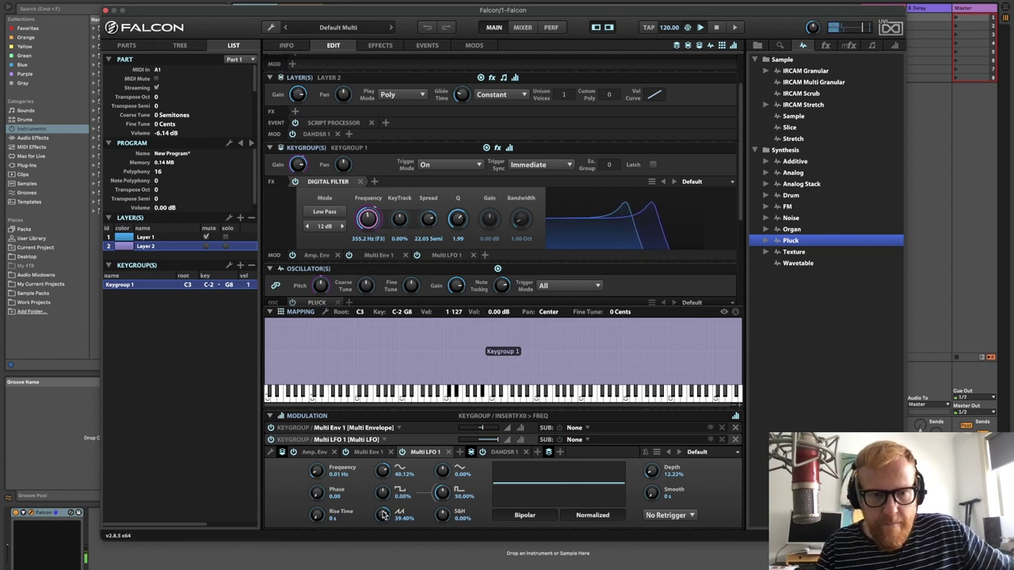
Set the Multi LFO's second sine level to 56.17%, sawtooth to 58.66%, S&H to 36.43% and smoothing to 14.0 ms
left_click_drag(441, 476, 453, 434)
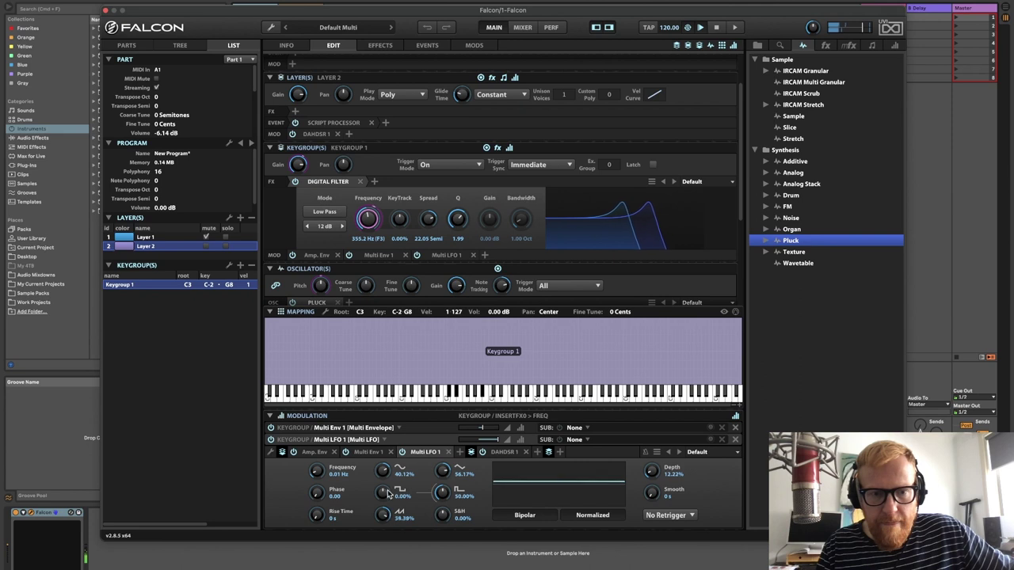
left_click_drag(385, 520, 392, 493)
left_click_drag(442, 519, 442, 492)
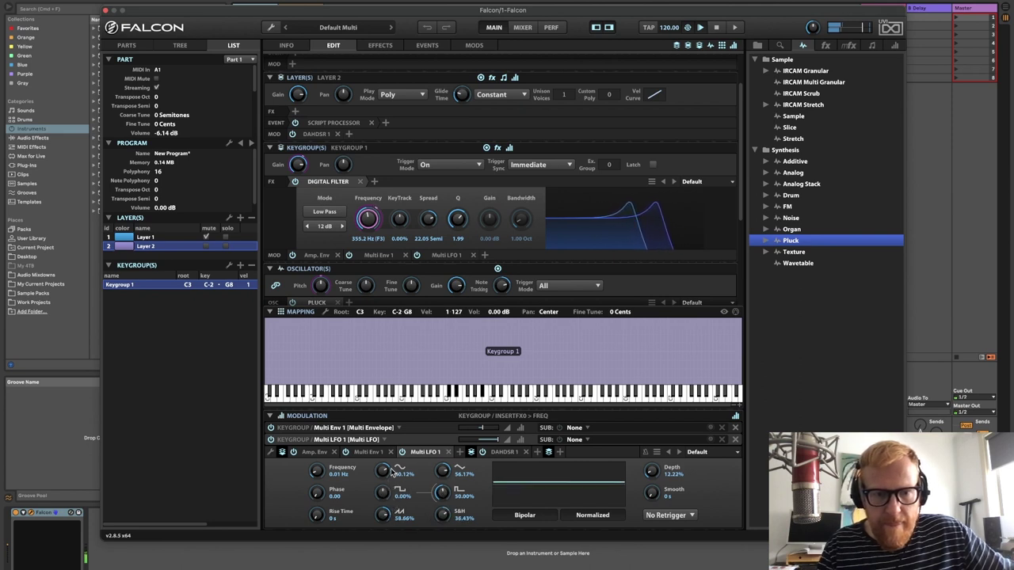
left_click_drag(659, 494, 662, 475)
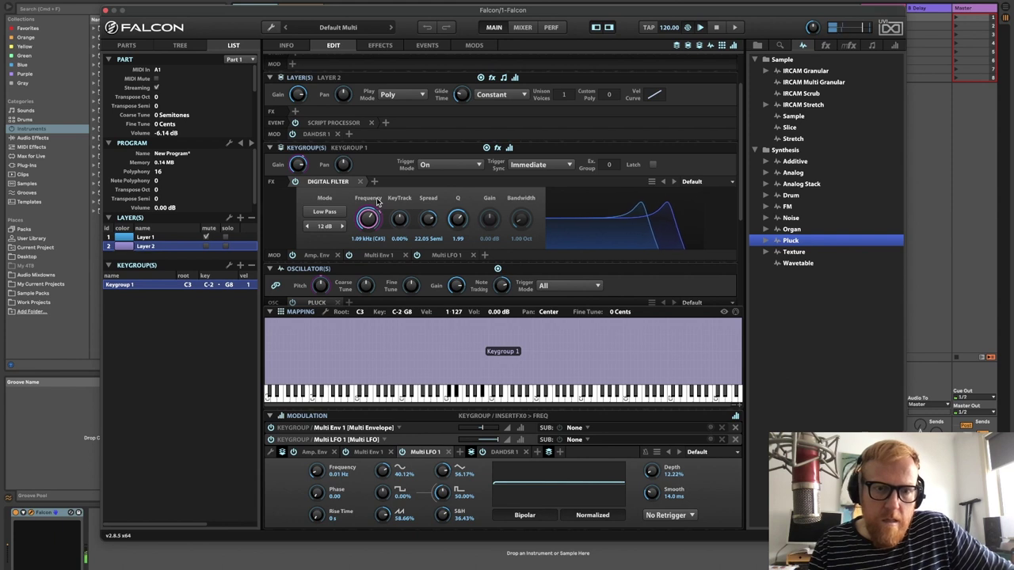
Replace Multi Env 1 with an LFO using the Chaos Rossler waveform at 0.01 Hz and 23.85% depth
left_click(369, 452)
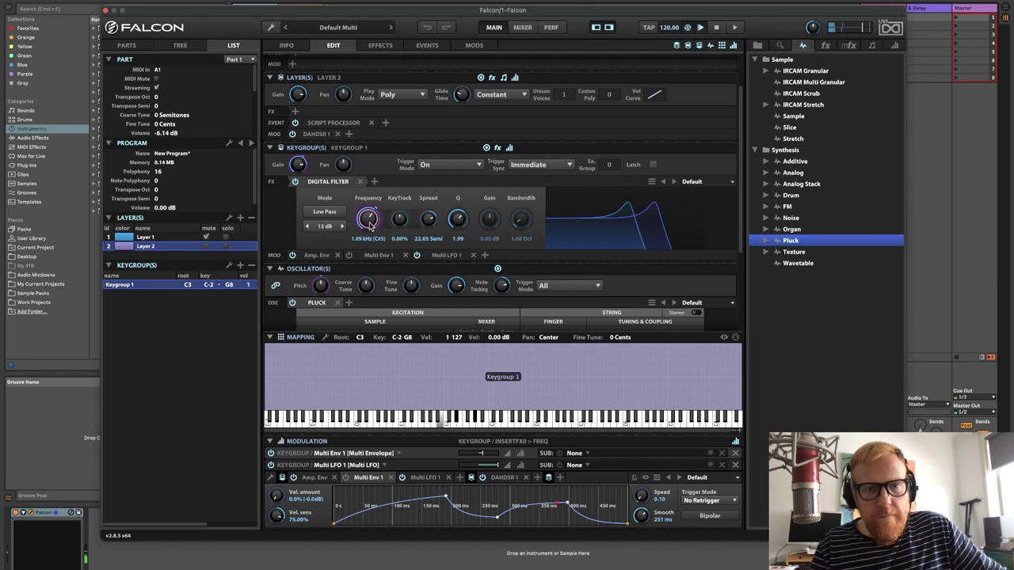
left_click(365, 478)
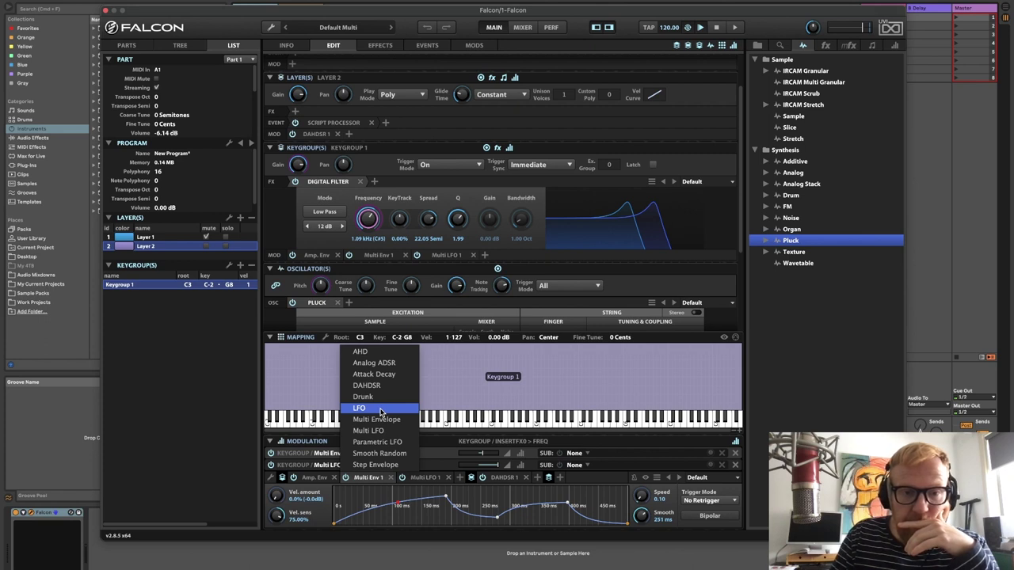
left_click(380, 413)
left_click(367, 501)
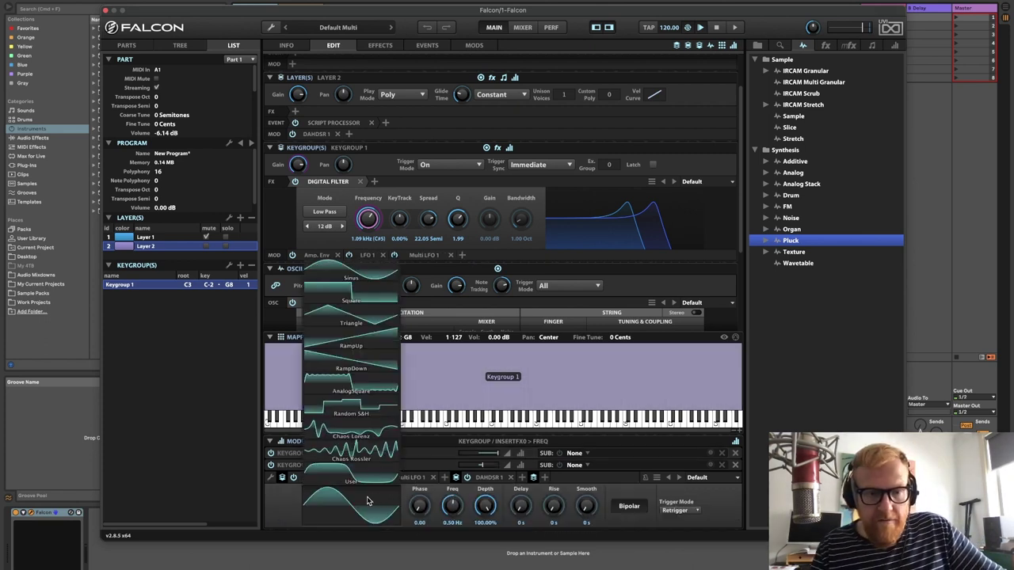
left_click(382, 453)
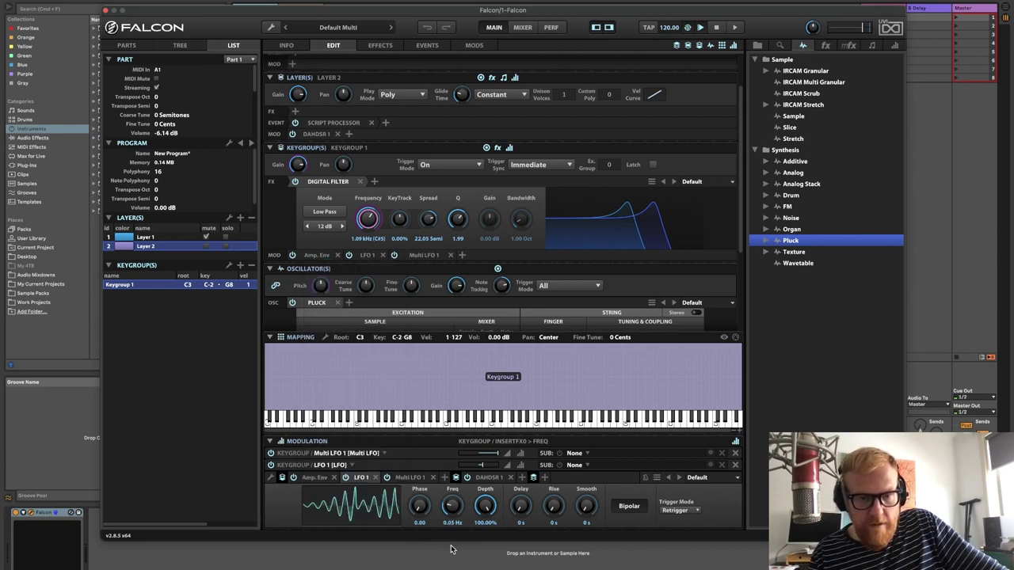
left_click_drag(450, 523, 450, 535)
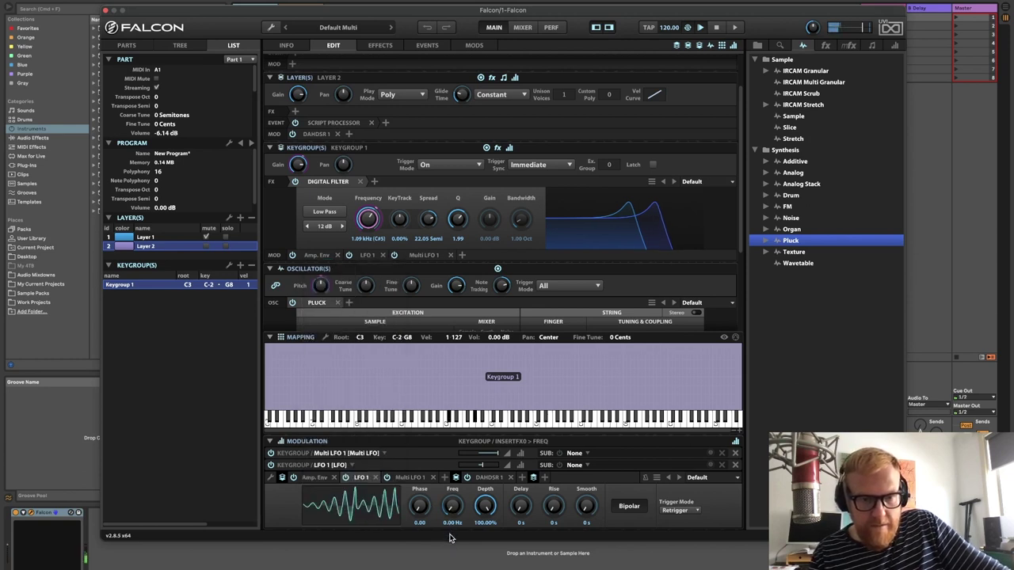
left_click_drag(487, 504, 485, 526)
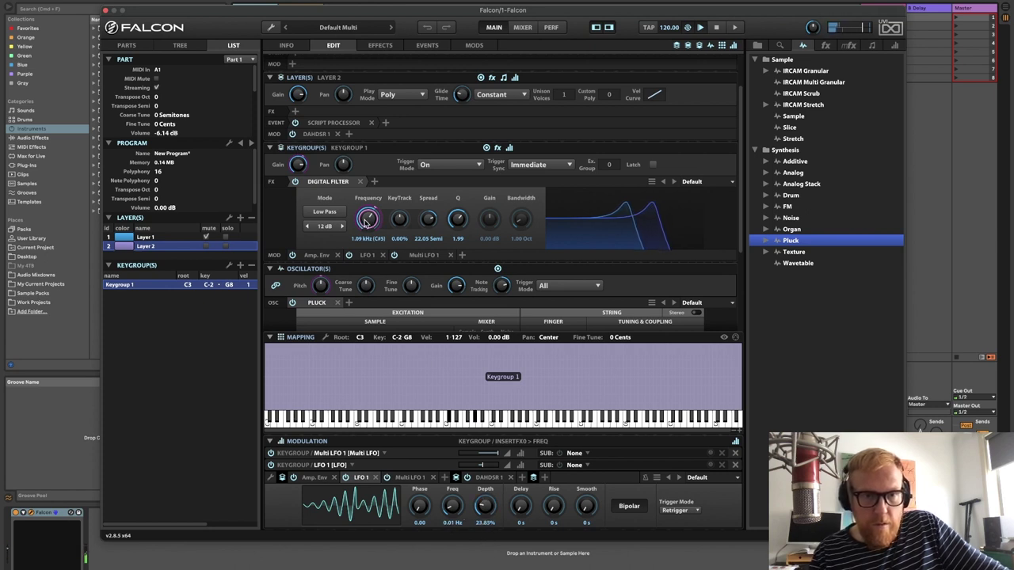
Open the filter frequency's floating modulation window and set LFO 1's ratio to 1.00, its frequency to 0.01 Hz and its depth to 65.37%
right_click(366, 222)
left_click(384, 239)
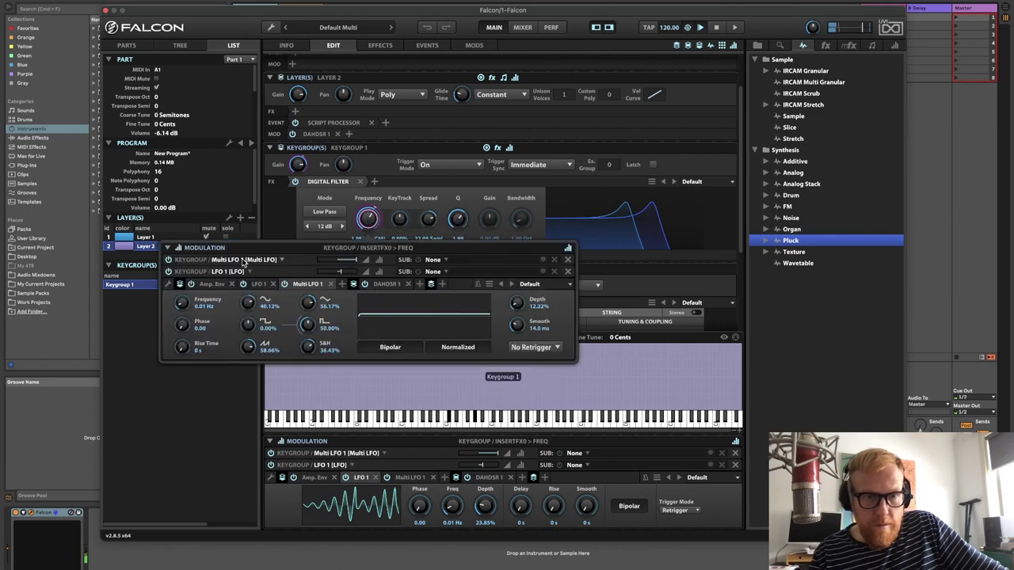
mouse_move(346, 274)
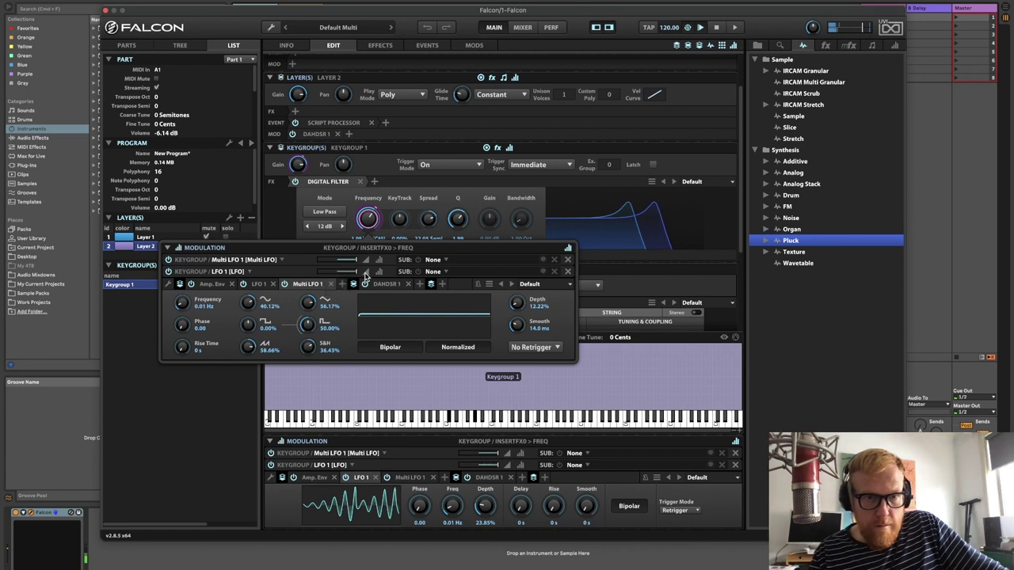
left_click(229, 273)
left_click_drag(352, 315, 355, 282)
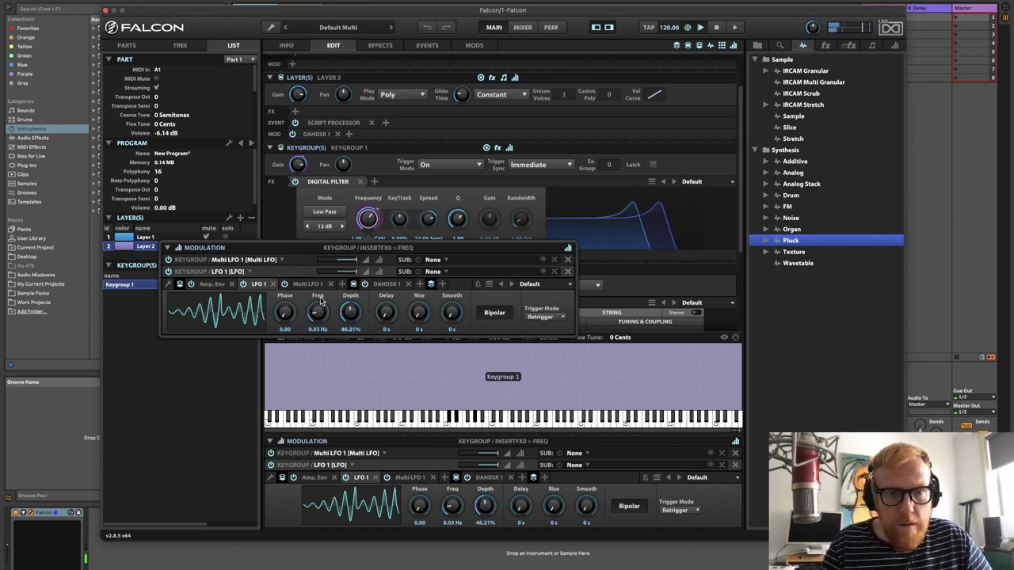
mouse_move(321, 300)
left_mouse_down()
mouse_move(324, 251)
mouse_move(325, 312)
left_mouse_up()
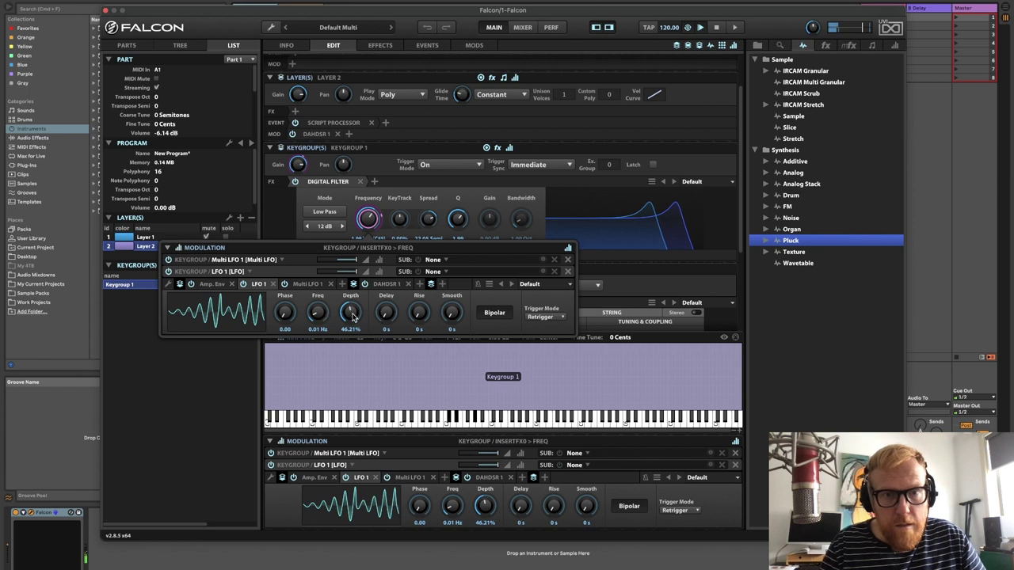
left_click_drag(355, 317, 359, 286)
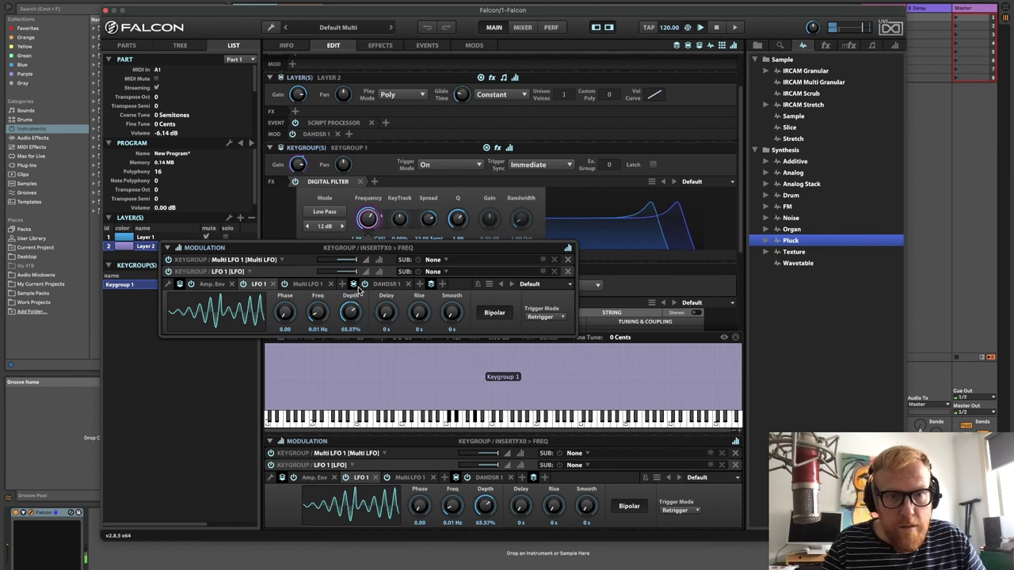
Set the Multi LFO's depth to 67.75% and sync its rate to the tempo at 2x
left_click(308, 284)
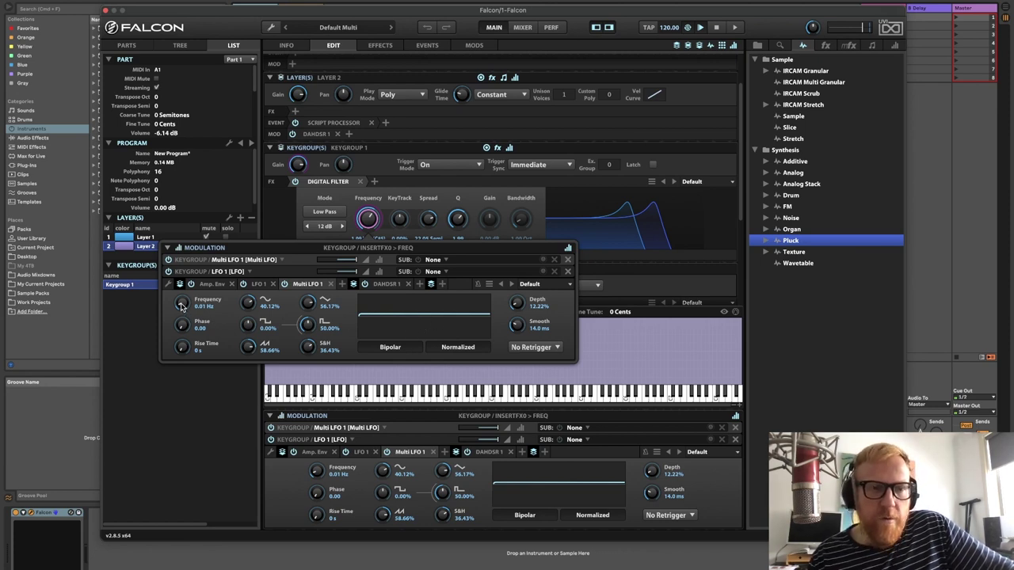
left_click_drag(181, 305, 191, 231)
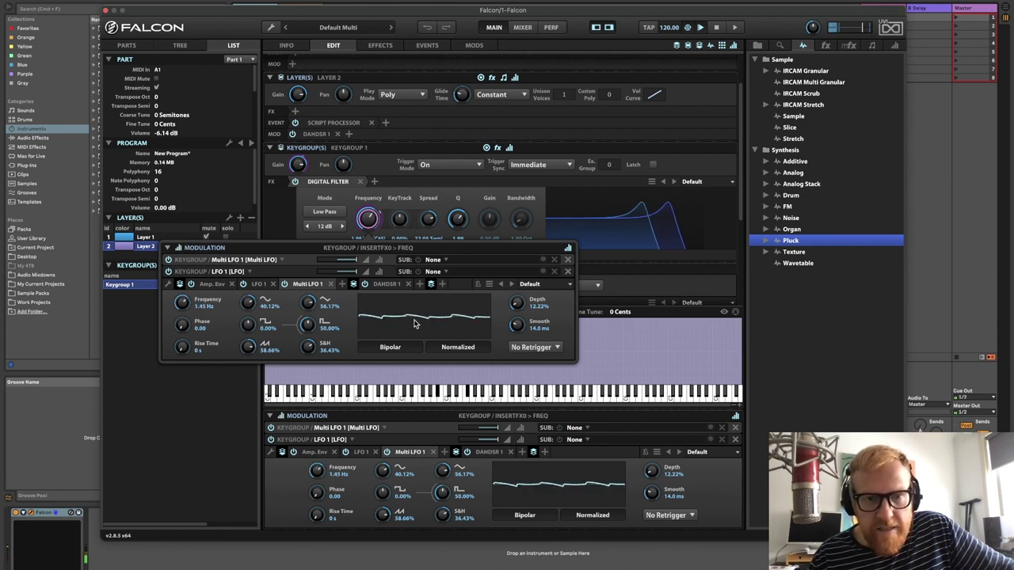
left_click_drag(519, 305, 522, 226)
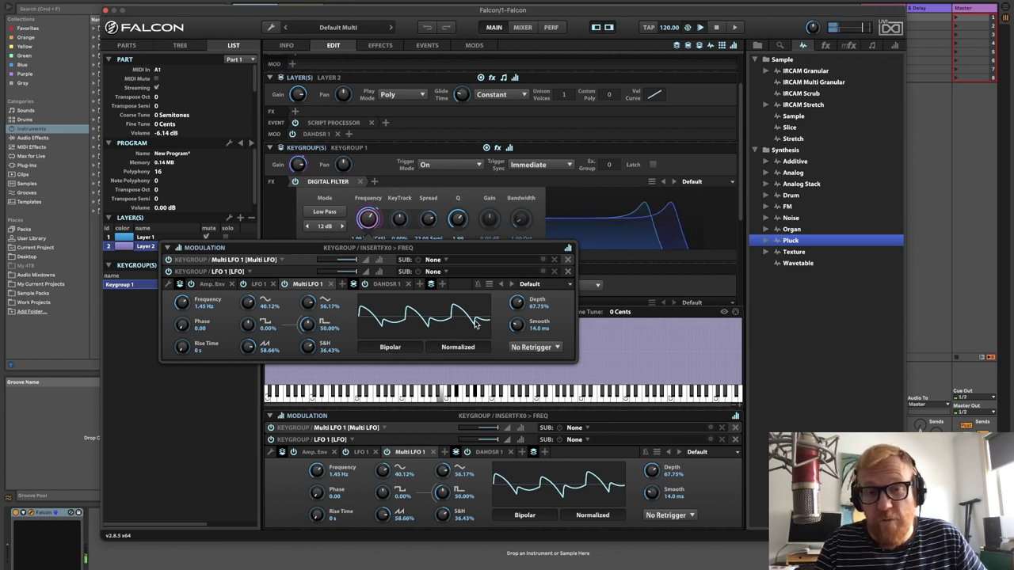
left_click(479, 284)
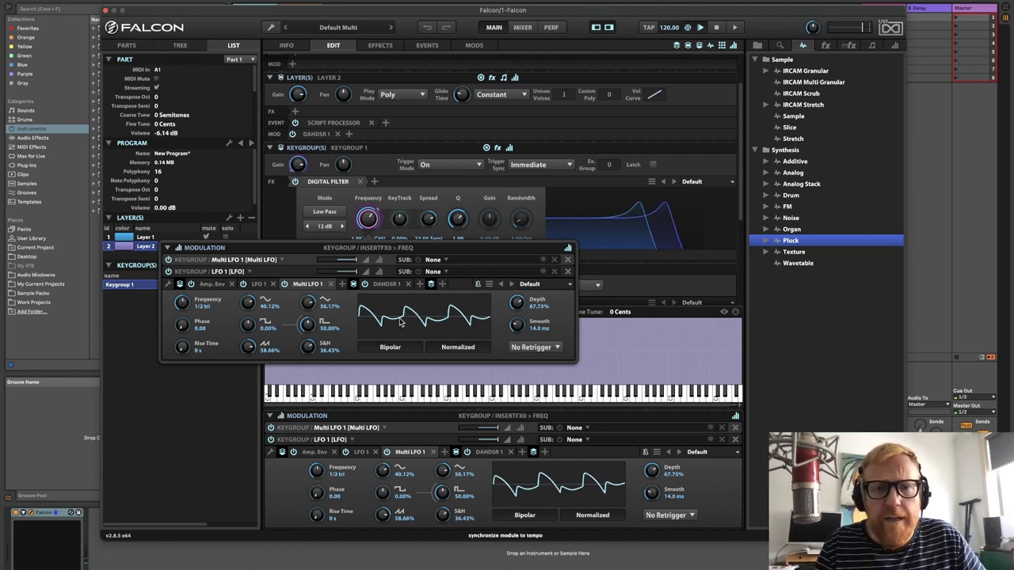
left_click_drag(183, 305, 182, 329)
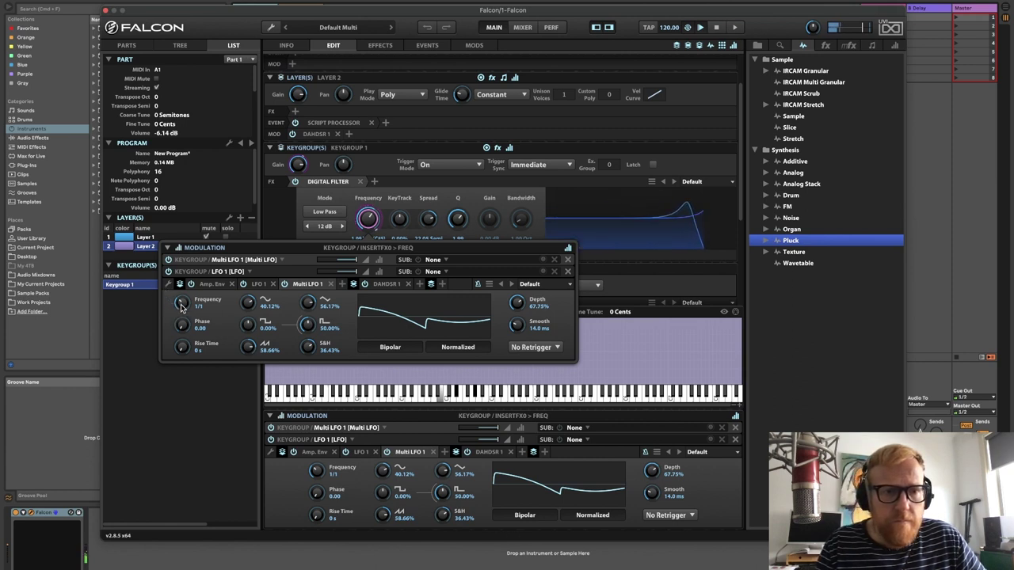
mouse_move(181, 307)
left_mouse_down()
mouse_move(181, 277)
mouse_move(182, 320)
left_mouse_up()
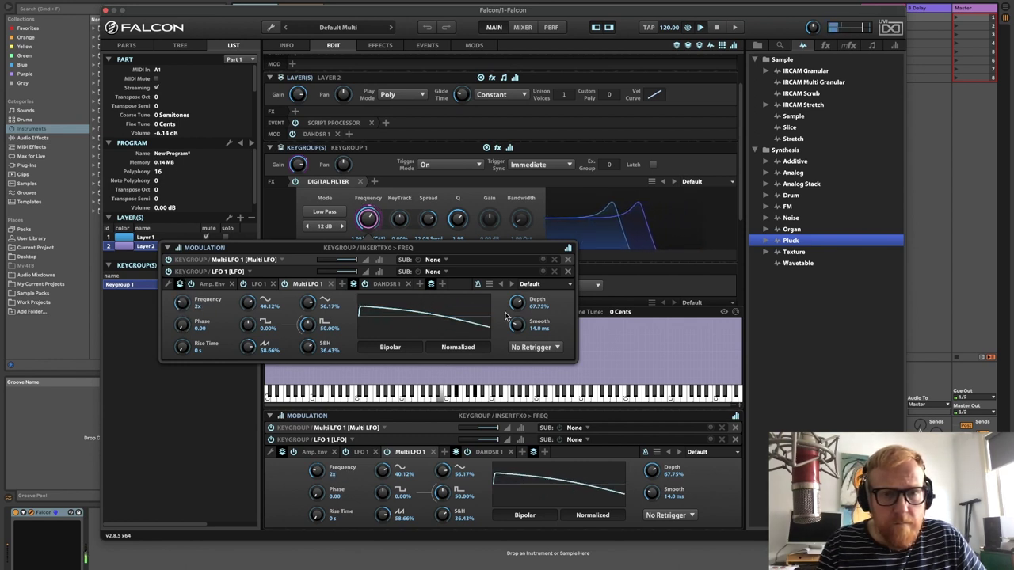
Set the Multi LFO's smoothing to 51.2 ms and depth to 100%, and lower its modulation ratio on the filter frequency
left_click_drag(517, 306, 519, 331)
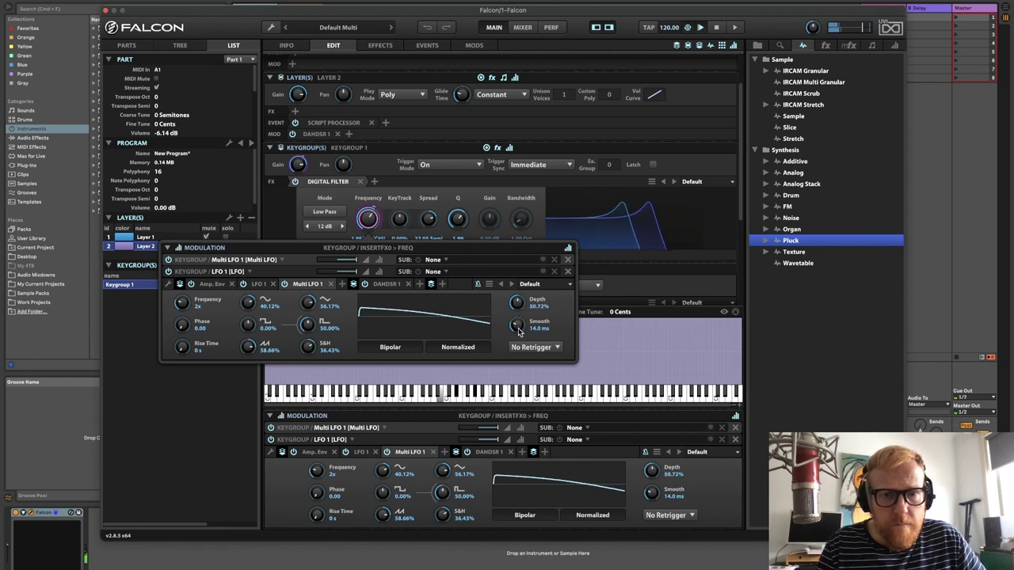
left_click_drag(519, 331, 519, 313)
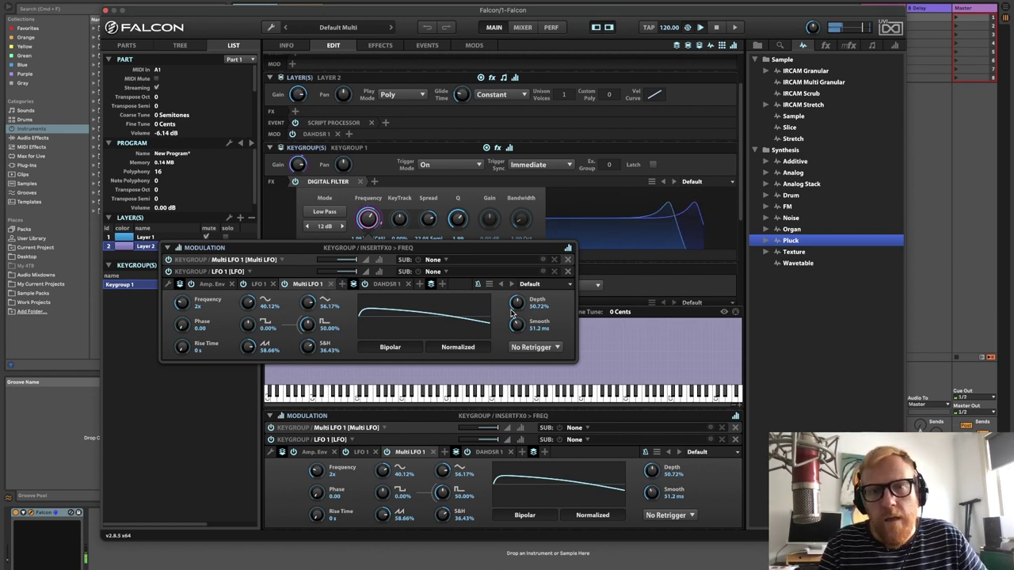
left_click_drag(519, 309, 531, 196)
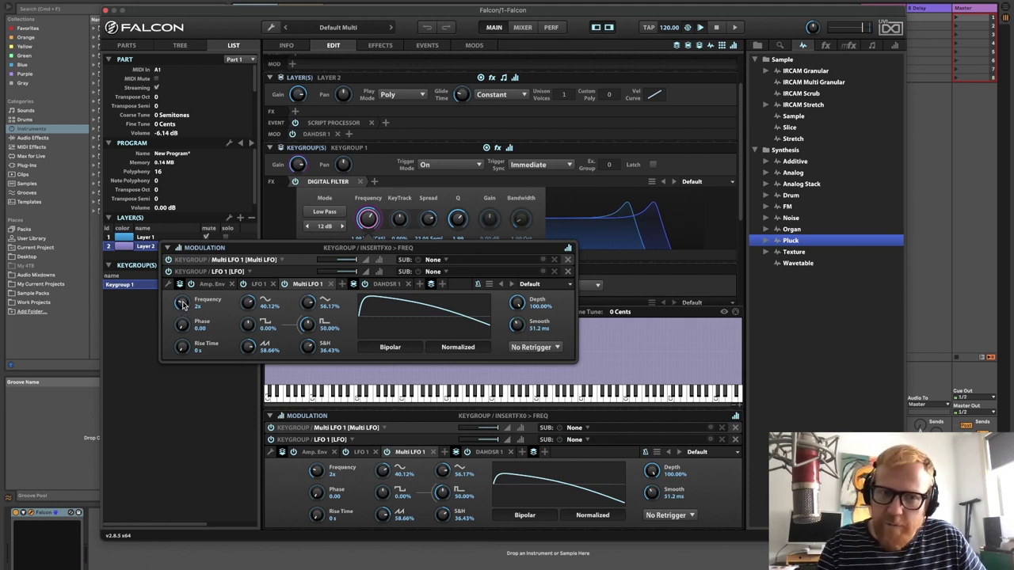
mouse_move(346, 274)
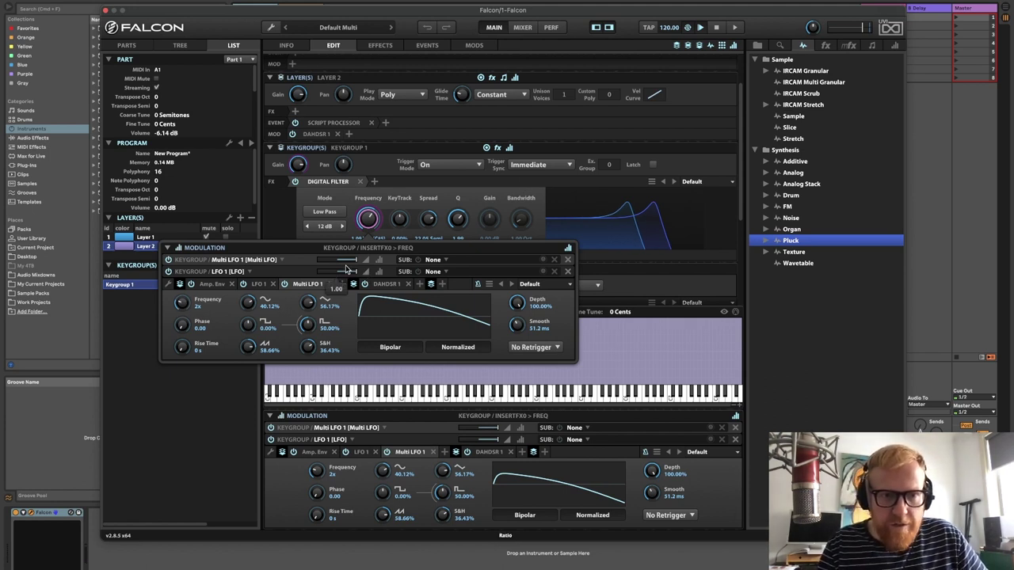
left_click_drag(353, 260, 343, 258)
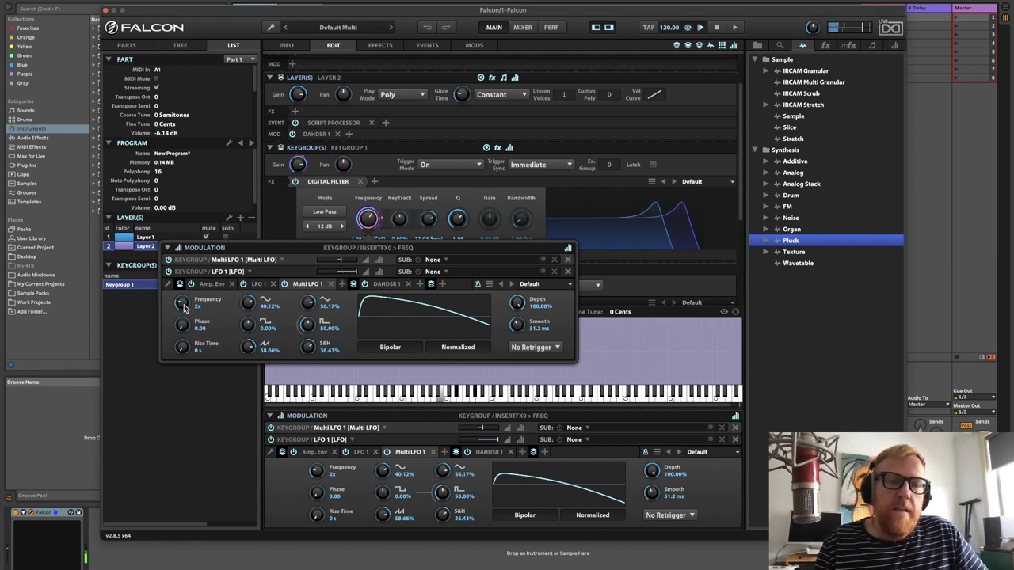
Set the Multi LFO's rate to 1/4, sawtooth to 83.16%, pulse width to 23.38%, smoothing to 4.68 ms and S&H to 36.57%
left_click_drag(184, 307, 187, 270)
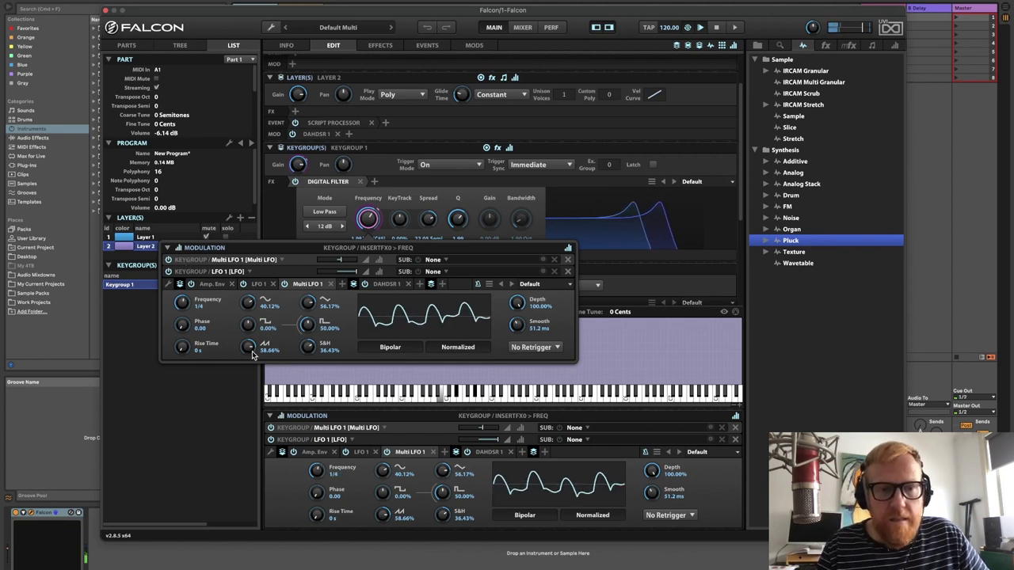
left_click_drag(252, 351, 310, 369)
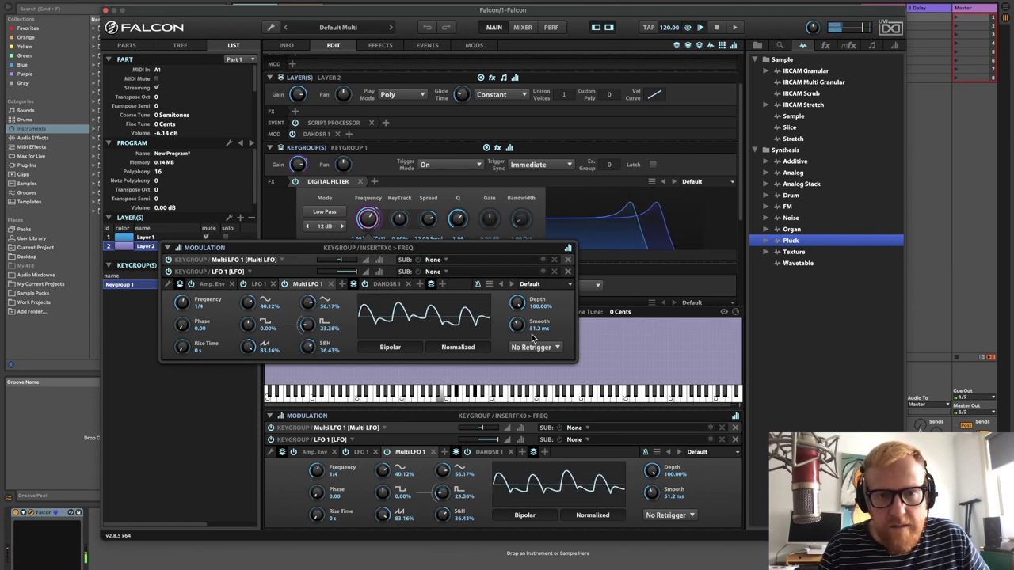
left_click_drag(518, 327, 515, 359)
left_click_drag(305, 353, 308, 353)
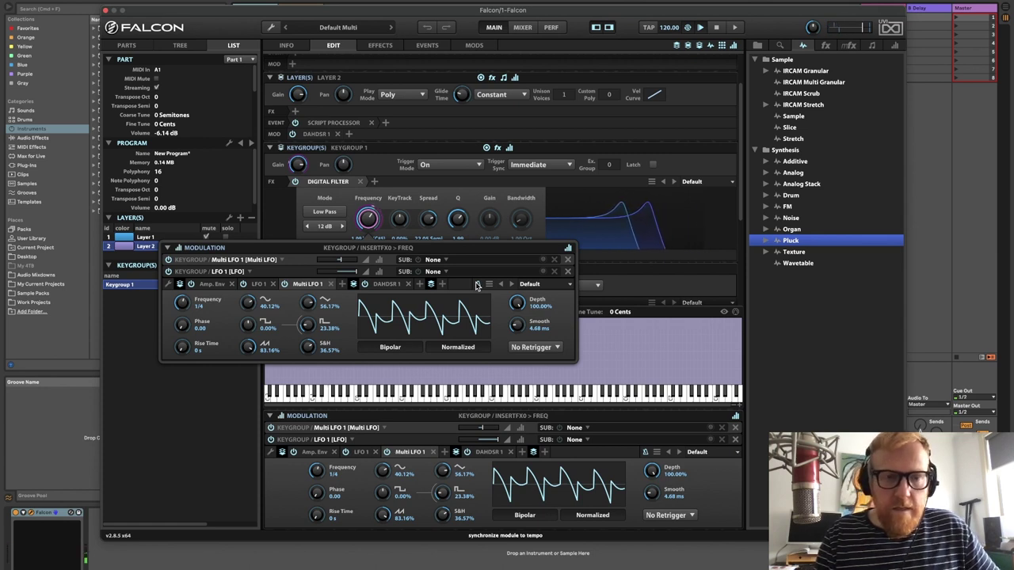
Set the Multi LFO's rise time to 2.69 s, rate to 5x, smoothing to 259 ms and trigger mode to Legato
left_click_drag(184, 348, 220, 248)
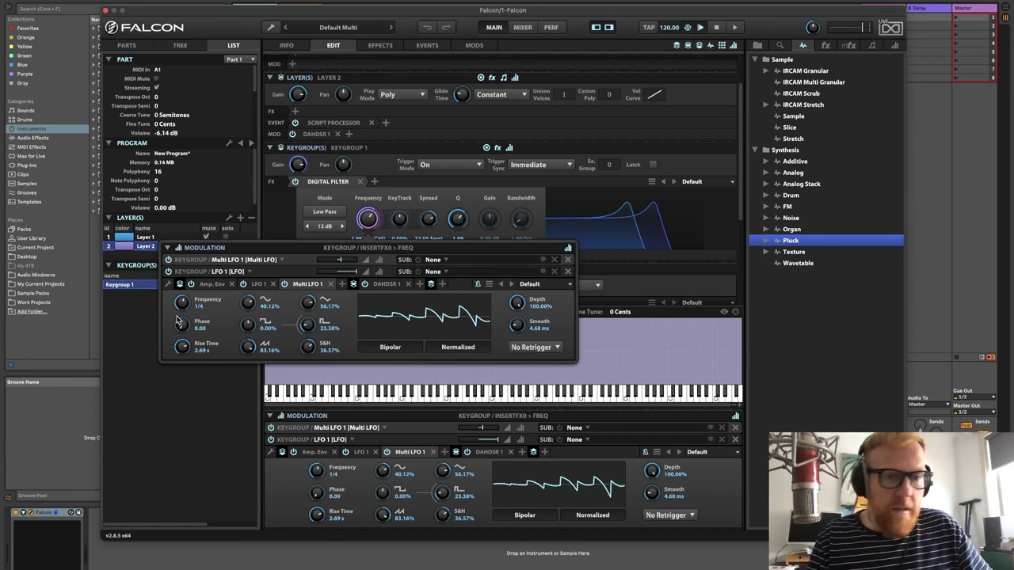
left_click_drag(181, 302, 186, 352)
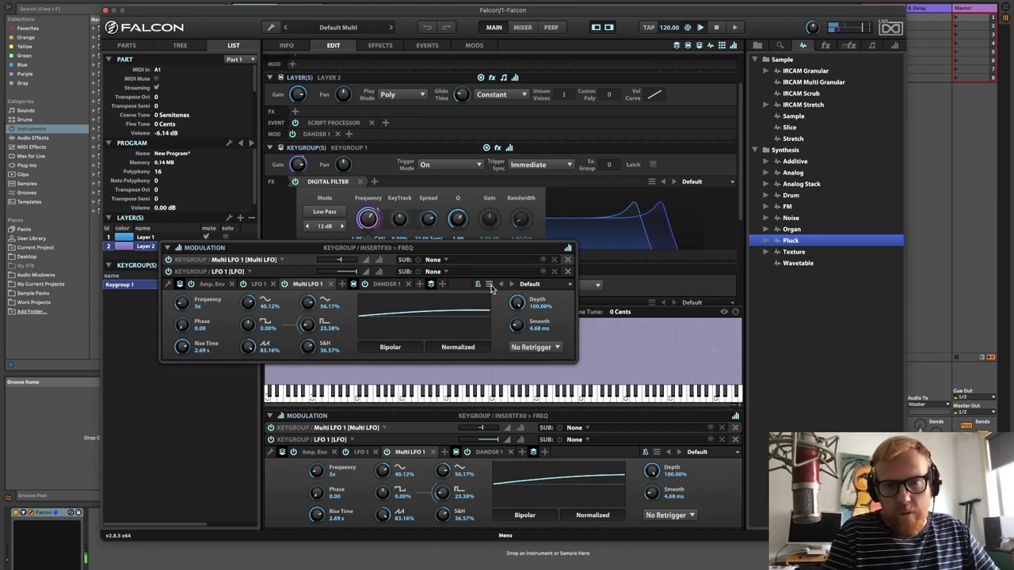
left_click_drag(517, 325, 526, 264)
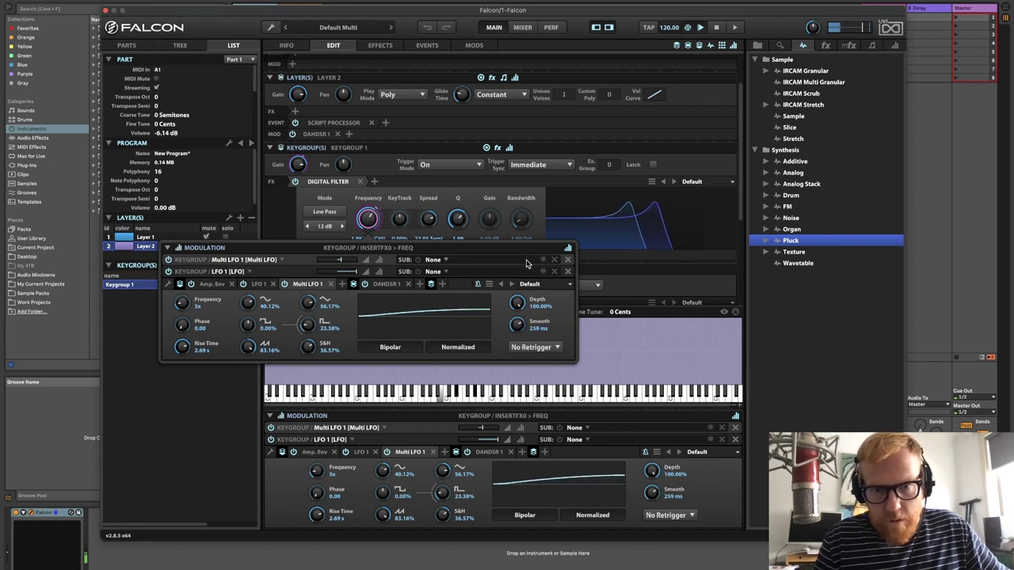
left_click(532, 348)
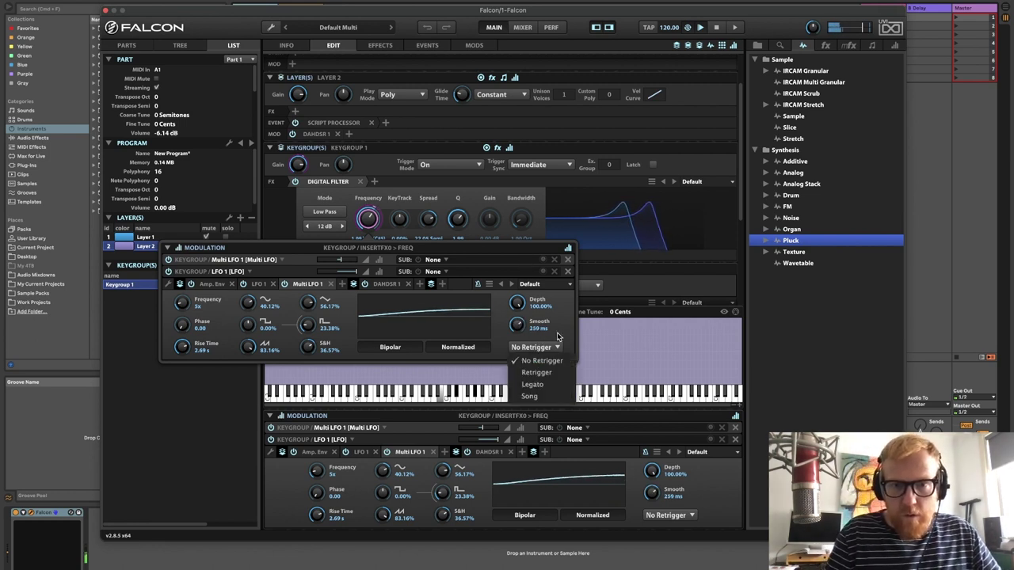
left_click(542, 384)
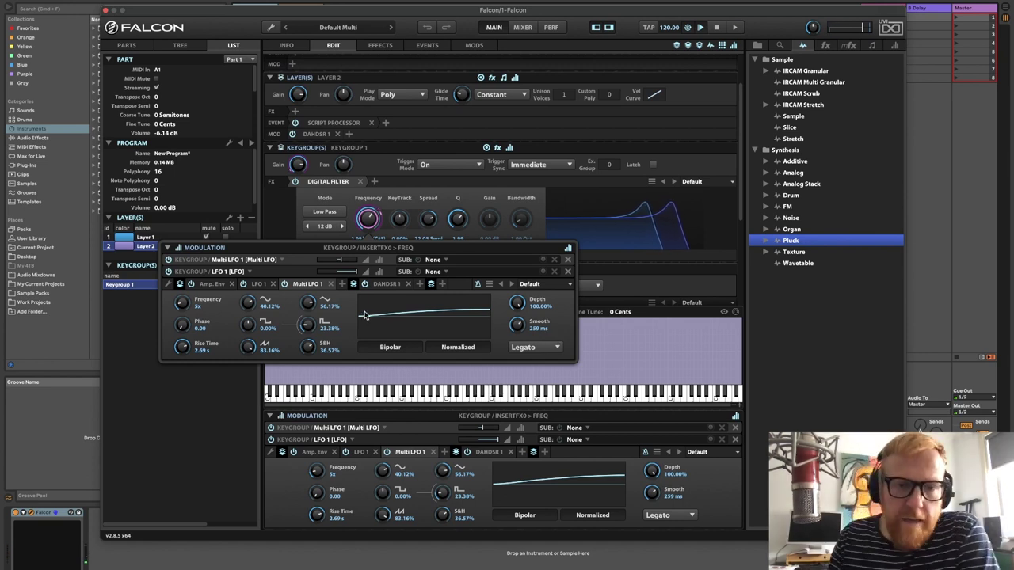
Add a Velvet Delay effect with default settings to Layer 2
left_click(204, 409)
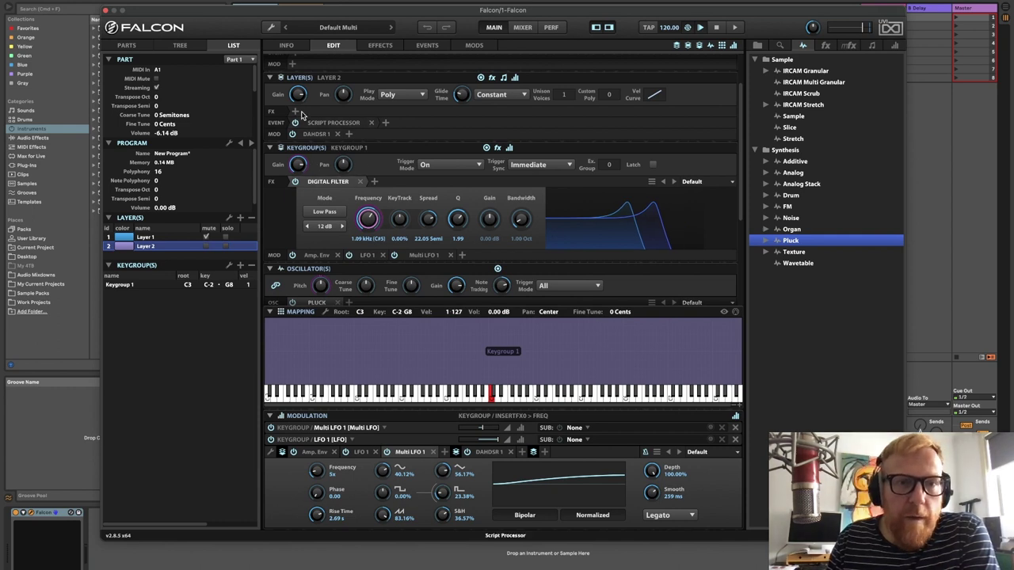
left_click(295, 112)
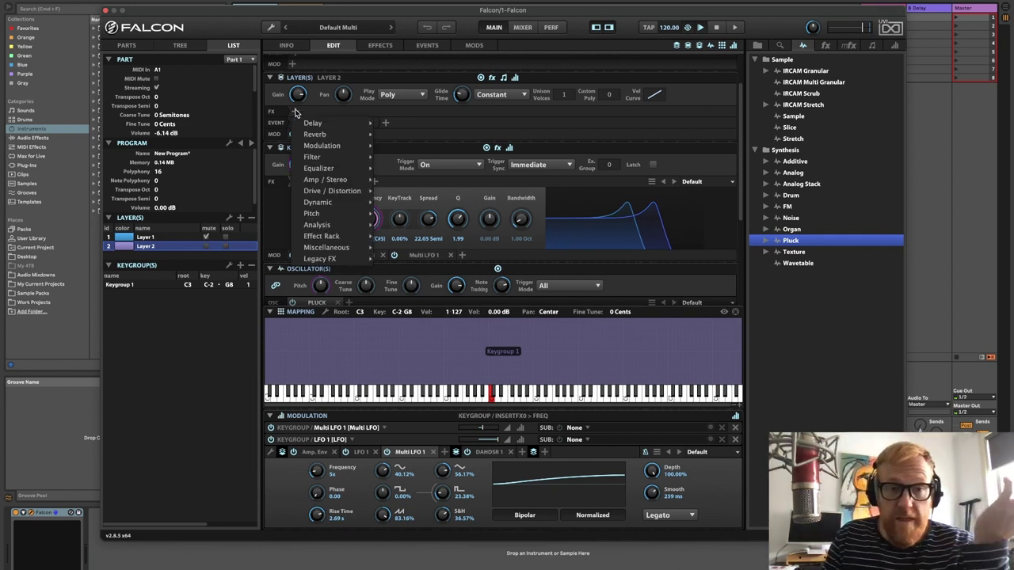
mouse_move(339, 125)
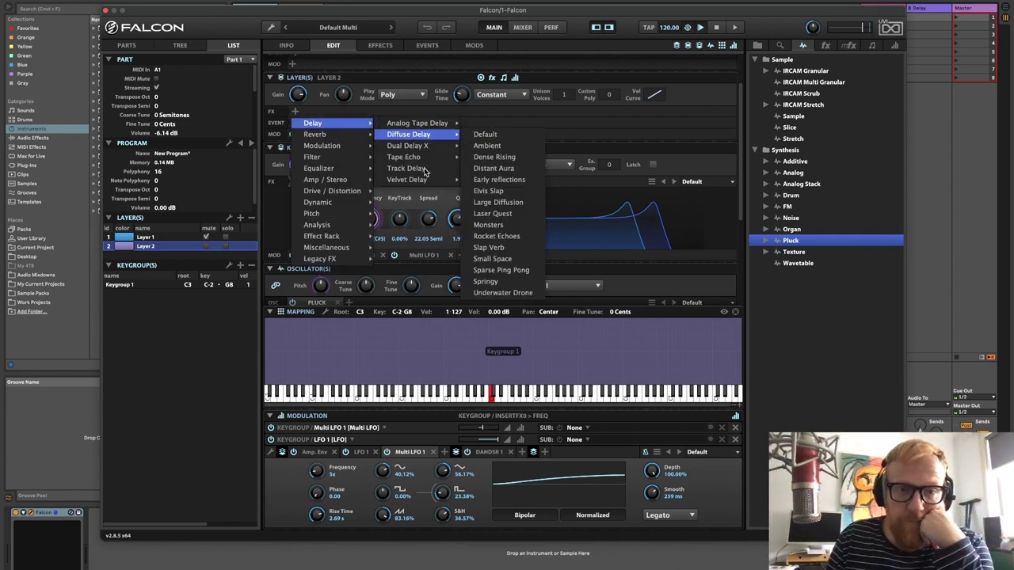
mouse_move(420, 181)
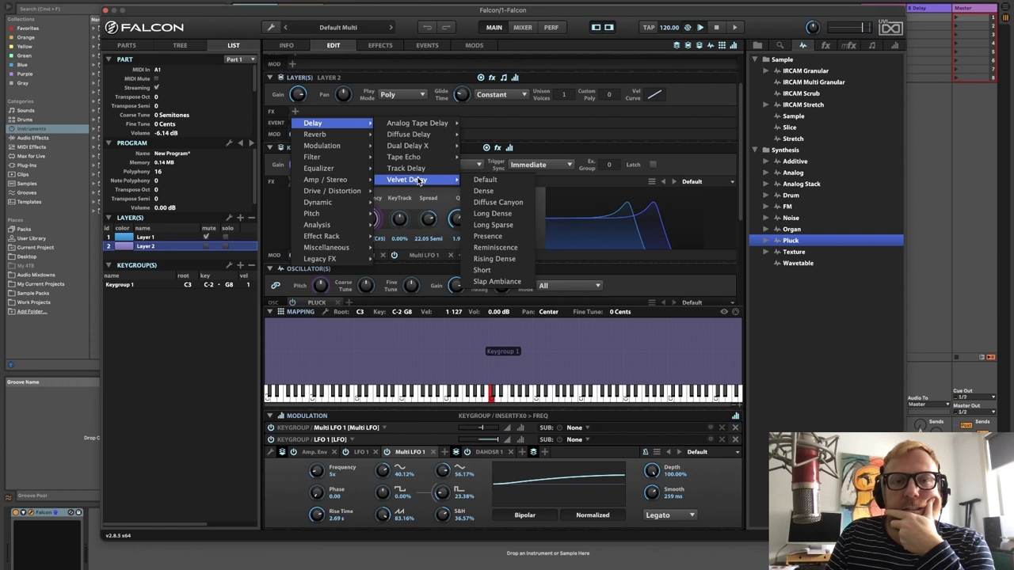
left_click(485, 181)
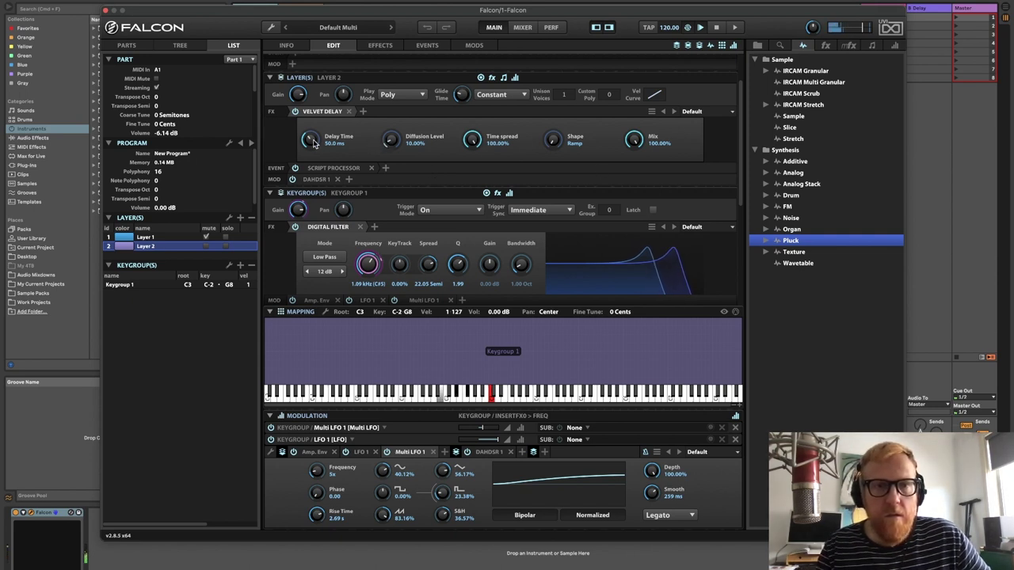
Set the Velvet Delay's time to 372 ms, diffusion level to 13.23%, shape to Uniform and mix to 56.16%
left_click_drag(312, 141, 327, 84)
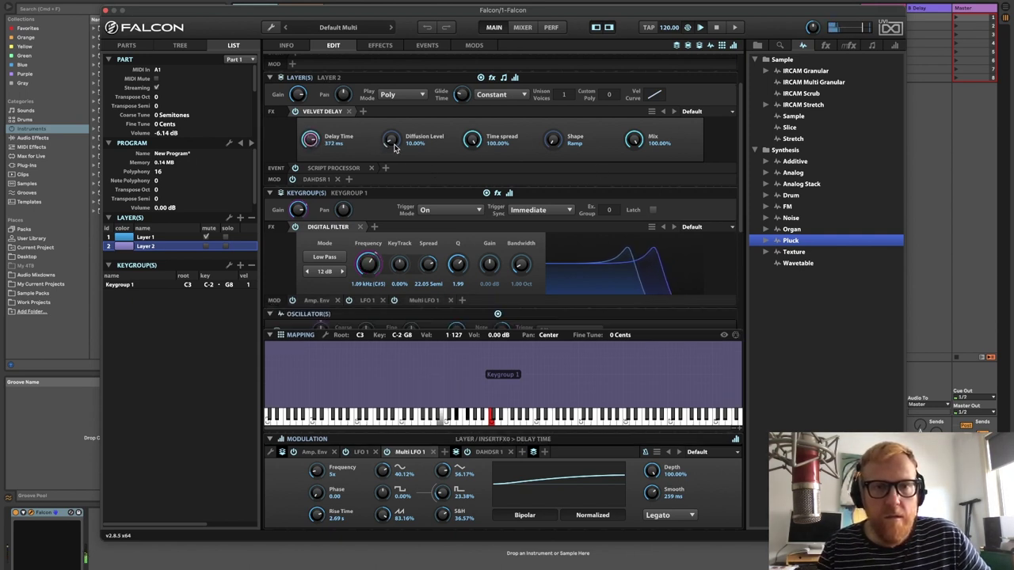
mouse_move(394, 148)
left_mouse_down()
mouse_move(395, 99)
mouse_move(392, 143)
left_mouse_up()
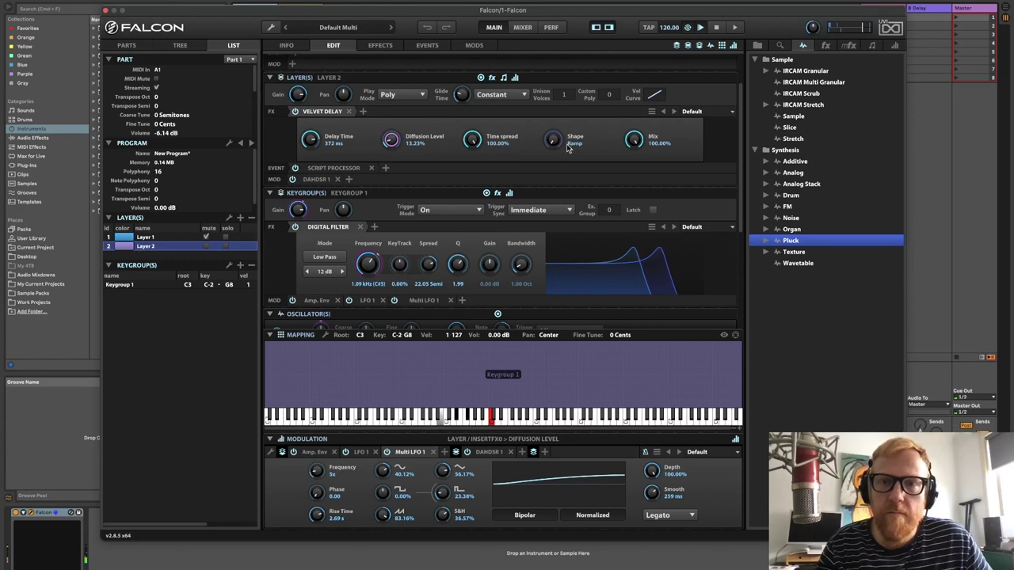
mouse_move(553, 141)
left_mouse_down()
mouse_move(558, 91)
mouse_move(553, 149)
left_mouse_up()
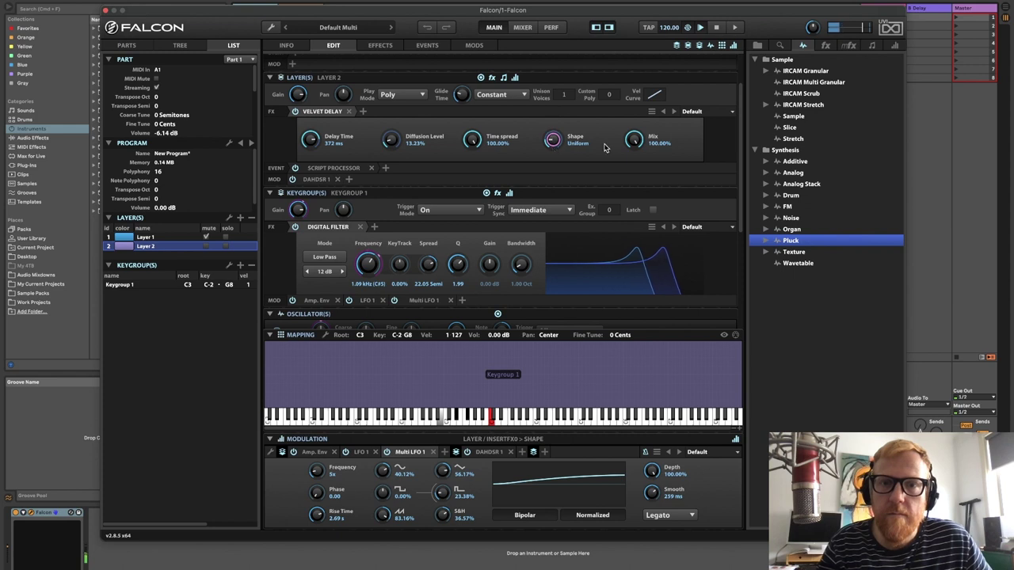
left_click_drag(635, 141, 638, 196)
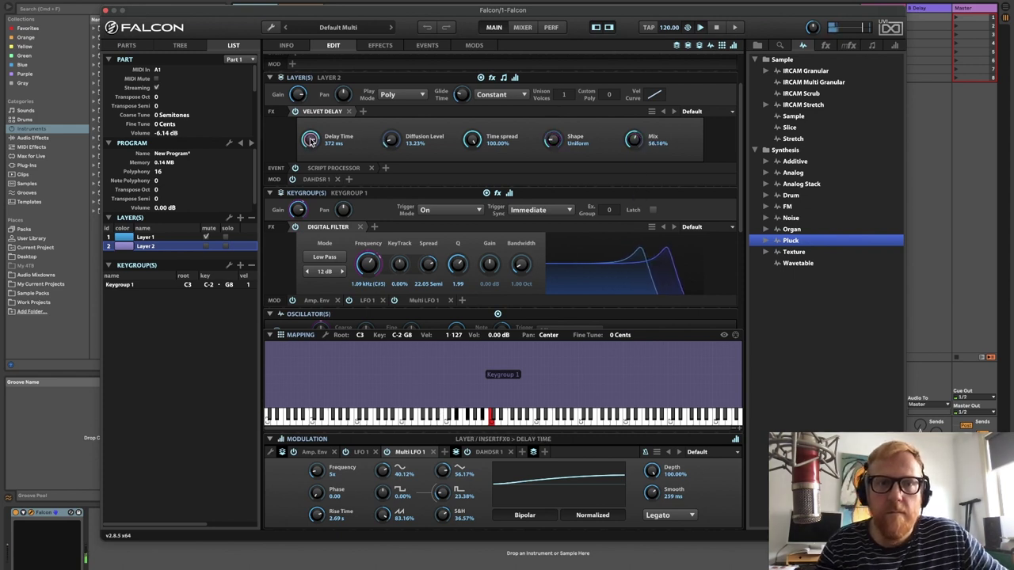
Shorten the Velvet Delay's time to 123 ms, and lower its diffusion level to 11.92% and mix to 37.74%
left_click_drag(310, 148, 315, 177)
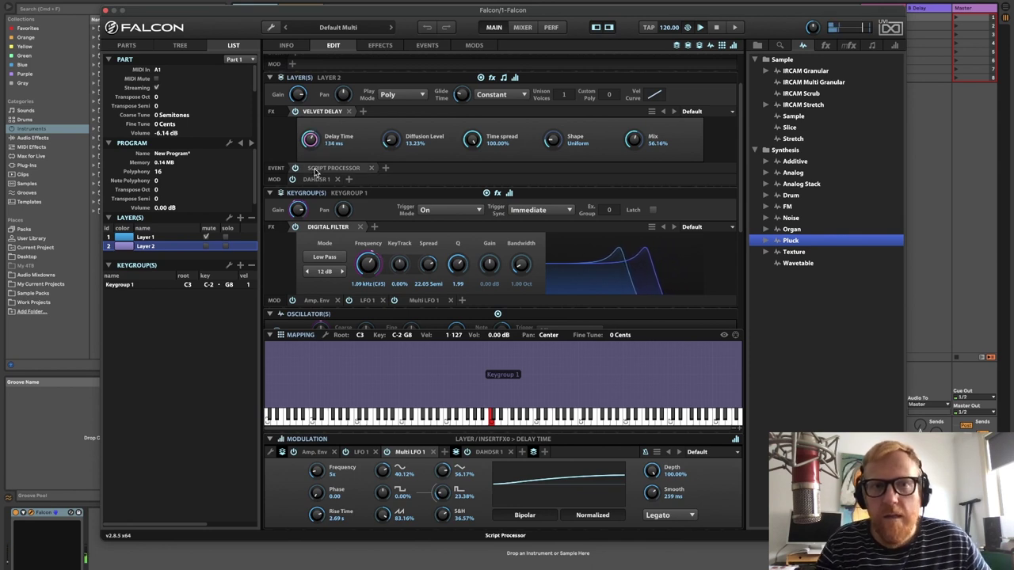
mouse_move(309, 140)
left_mouse_down()
mouse_move(316, 173)
mouse_move(305, 125)
mouse_move(313, 148)
left_mouse_up()
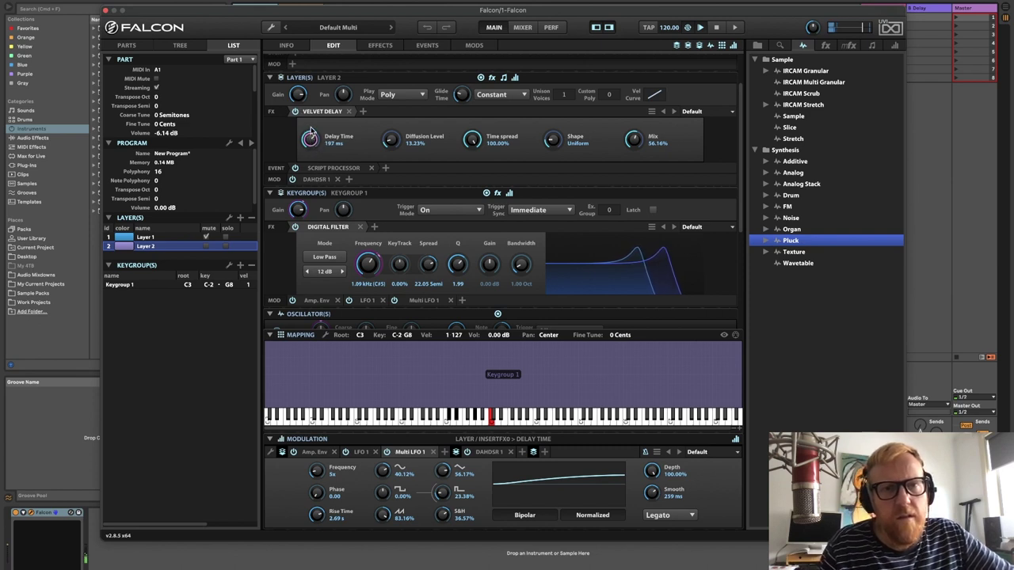
right_click(312, 139)
left_click(311, 128)
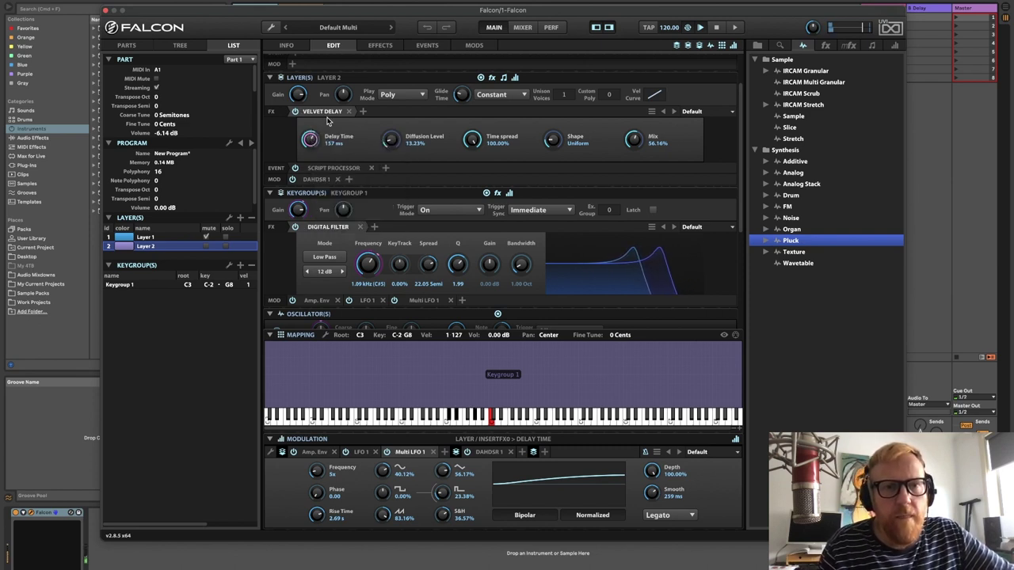
left_click_drag(311, 127, 314, 161)
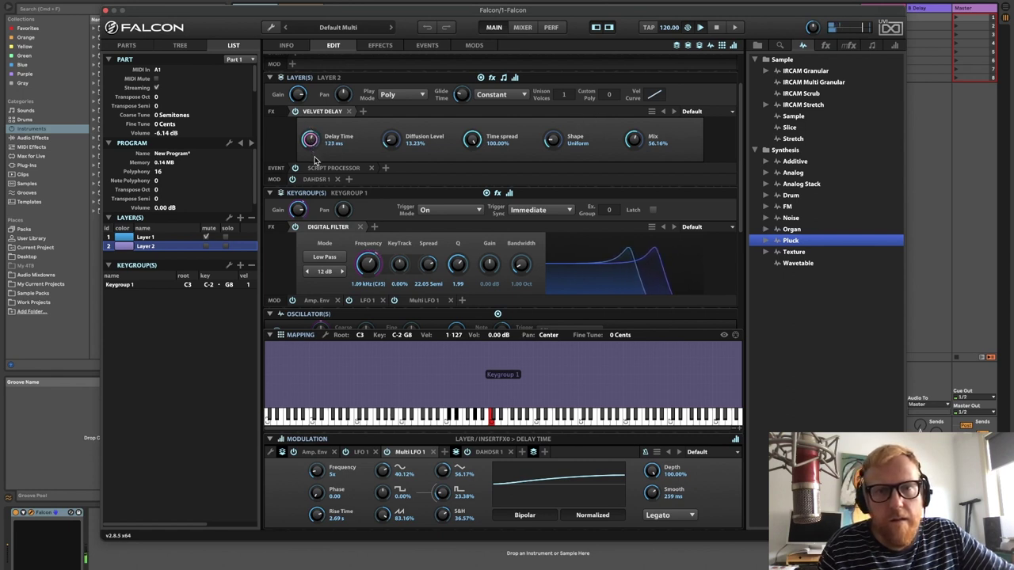
mouse_move(388, 140)
left_mouse_down()
mouse_move(399, 75)
mouse_move(399, 145)
left_mouse_up()
left_click(635, 141)
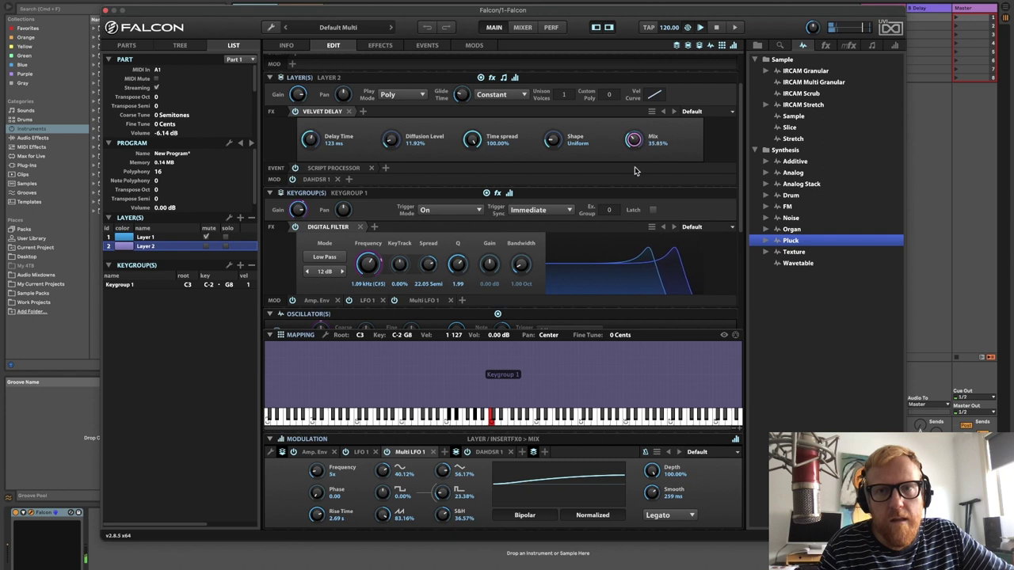
Add a Dual Delay X with the Lush preset Controlled Extreme to Layer 2 and place it before the Velvet Delay
left_click(362, 111)
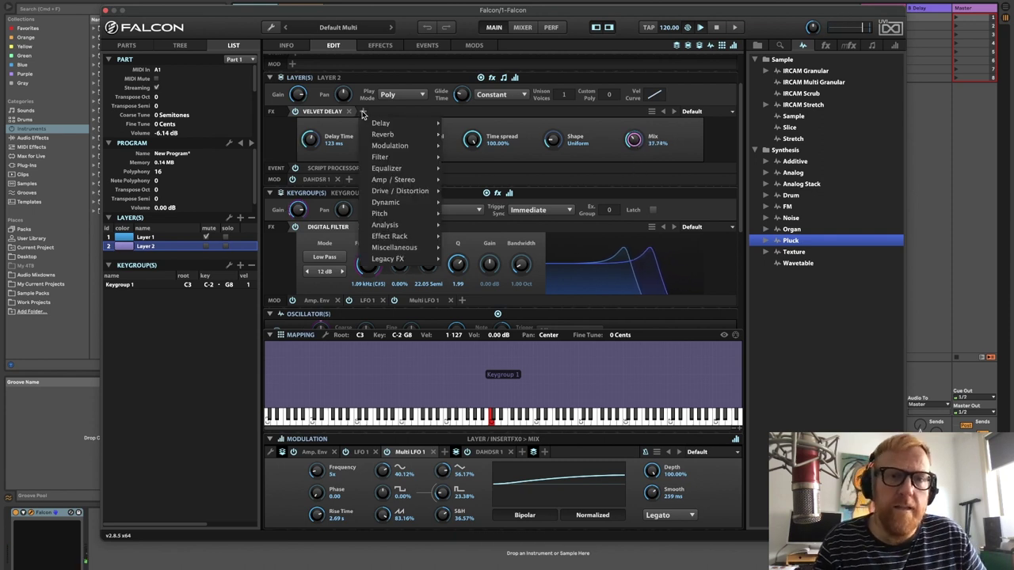
mouse_move(388, 123)
mouse_move(511, 157)
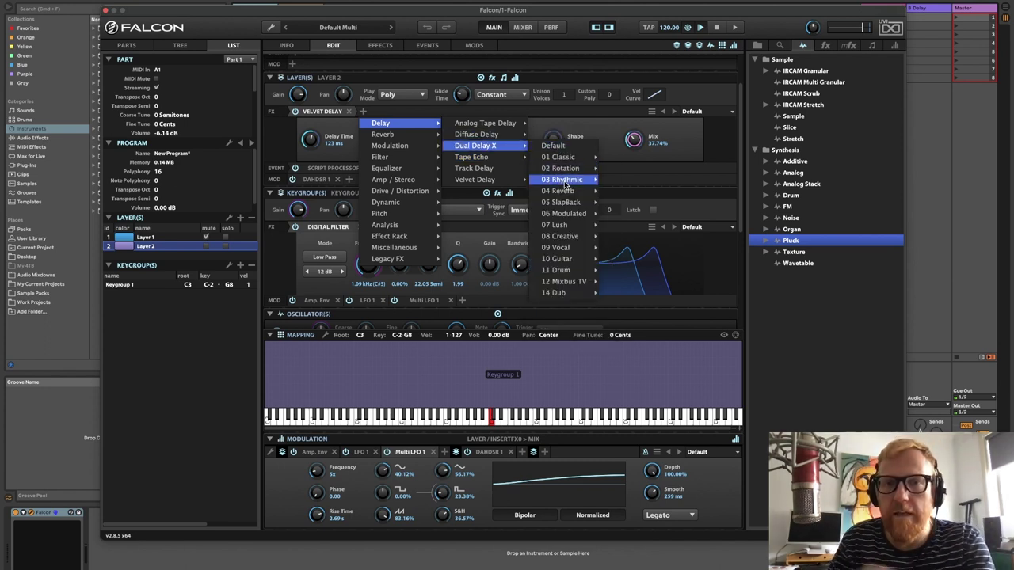
mouse_move(576, 214)
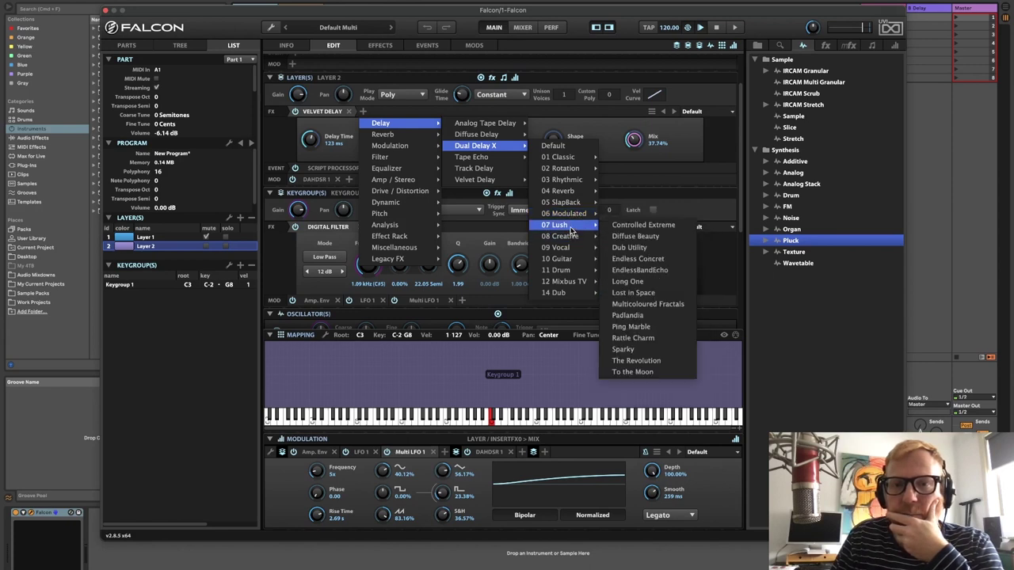
left_click(643, 225)
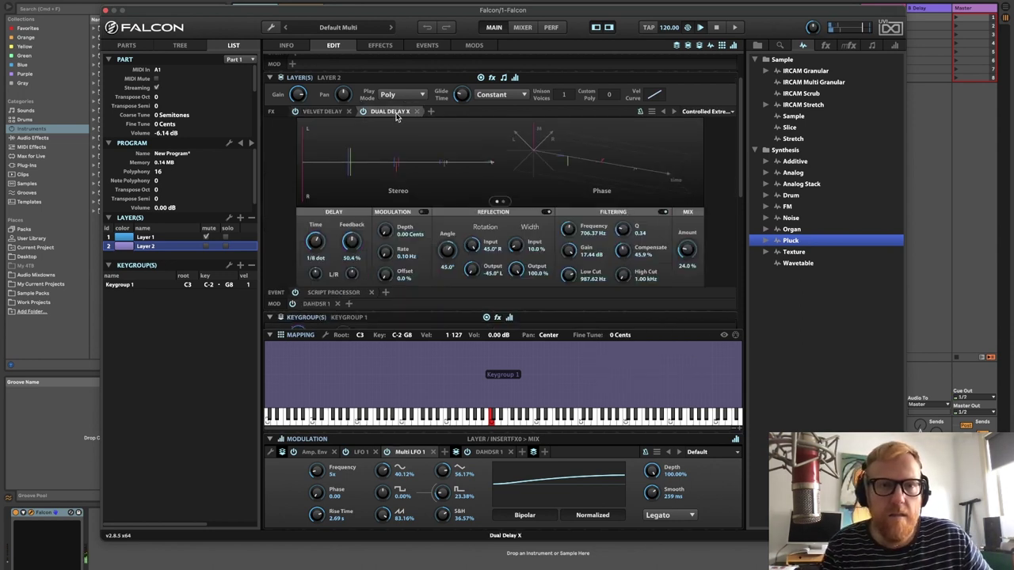
left_click_drag(396, 116, 314, 116)
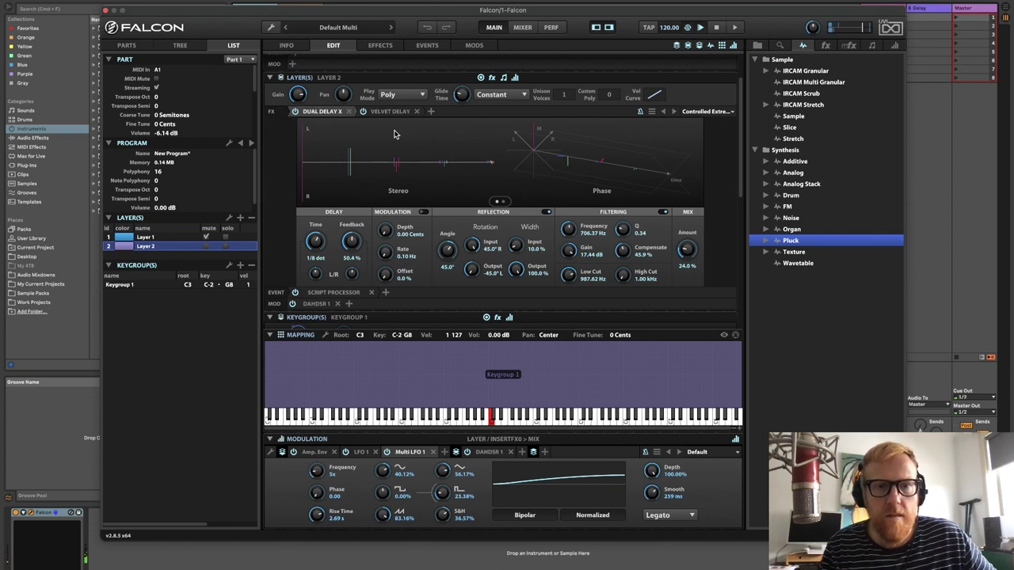
Set the Dual Delay X feedback to 64.1% and its mix amount to 37.5%
left_click_drag(350, 247, 354, 228)
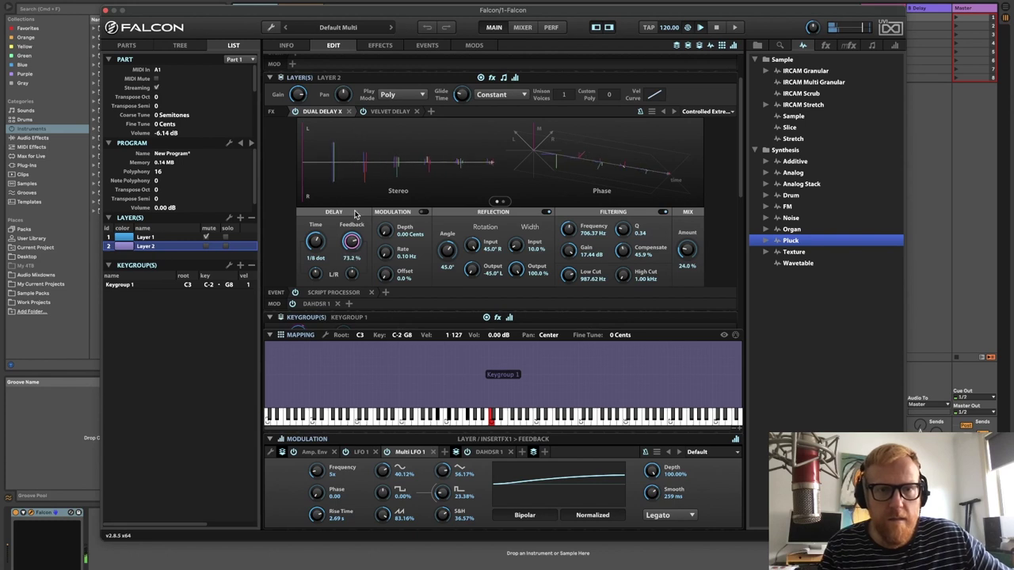
left_click_drag(354, 239, 352, 258)
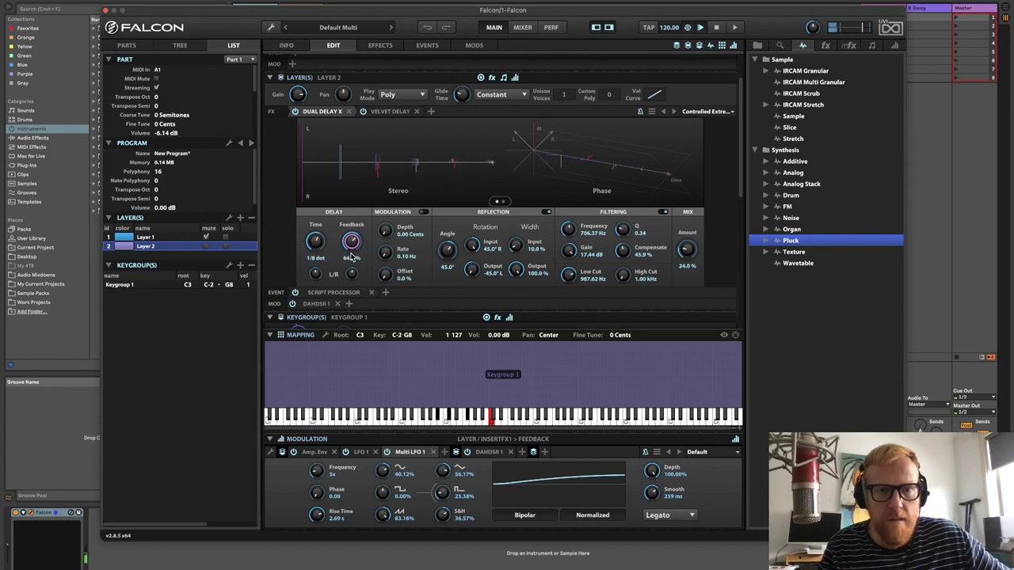
left_click_drag(687, 252, 691, 234)
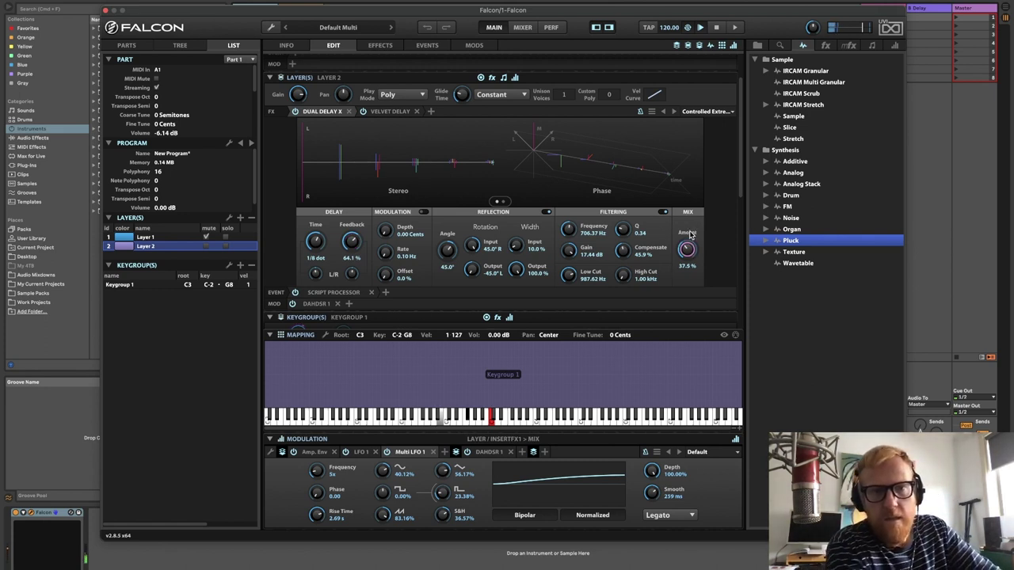
Set the Dual Delay X time to 1/8 and adjust its L/R delay time and feedback offsets
left_click(316, 242)
left_click_drag(314, 242, 315, 248)
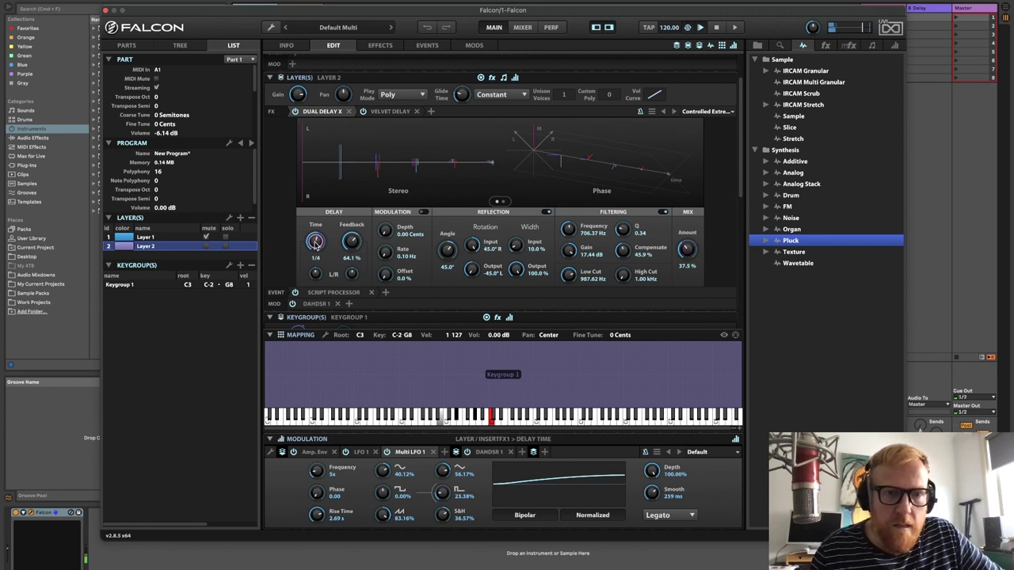
left_click_drag(316, 245, 315, 237)
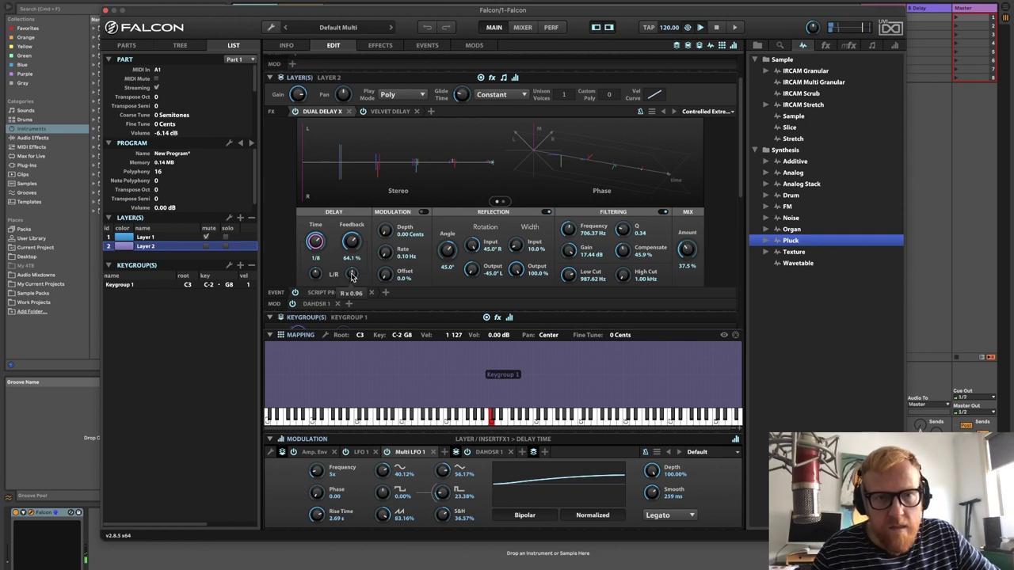
left_click_drag(352, 274, 316, 263)
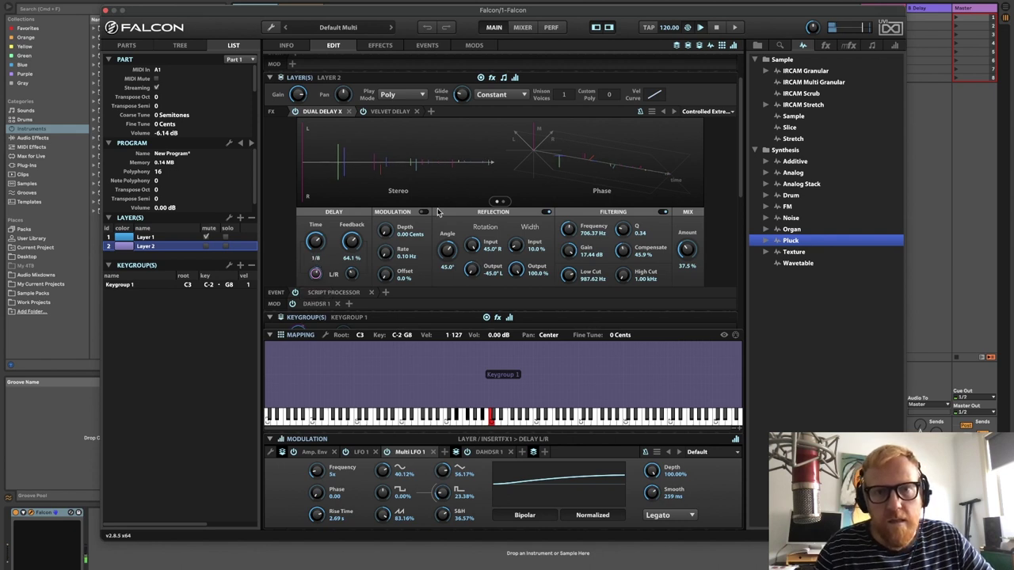
Set the Dual Delay X time to dotted 1/8, with modulation depth 5.14 cents and rate 0.17 Hz
left_click_drag(385, 232, 395, 182)
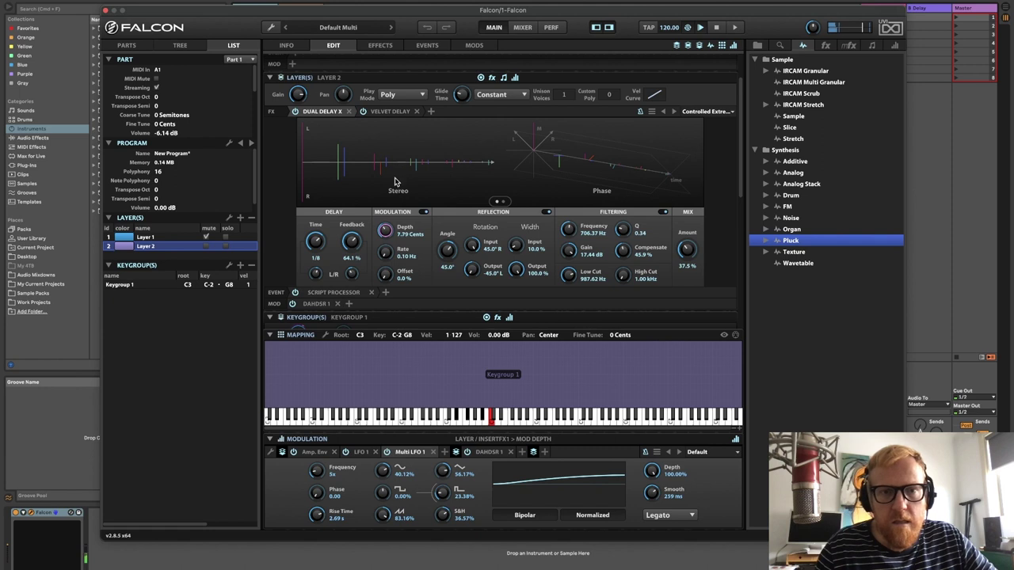
left_click(317, 242)
left_click_drag(318, 248, 319, 255)
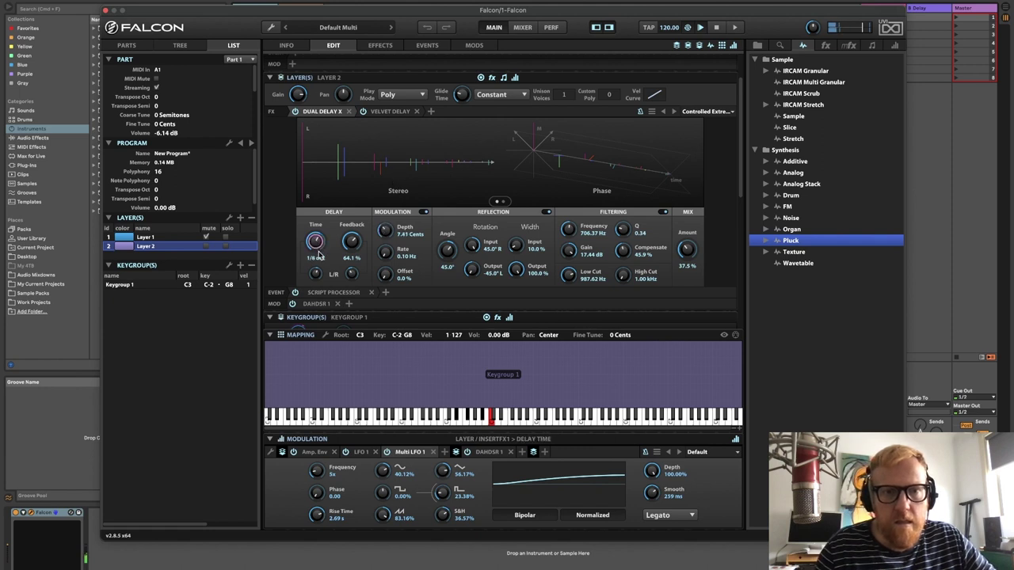
left_click(385, 252)
left_click_drag(387, 198, 386, 268)
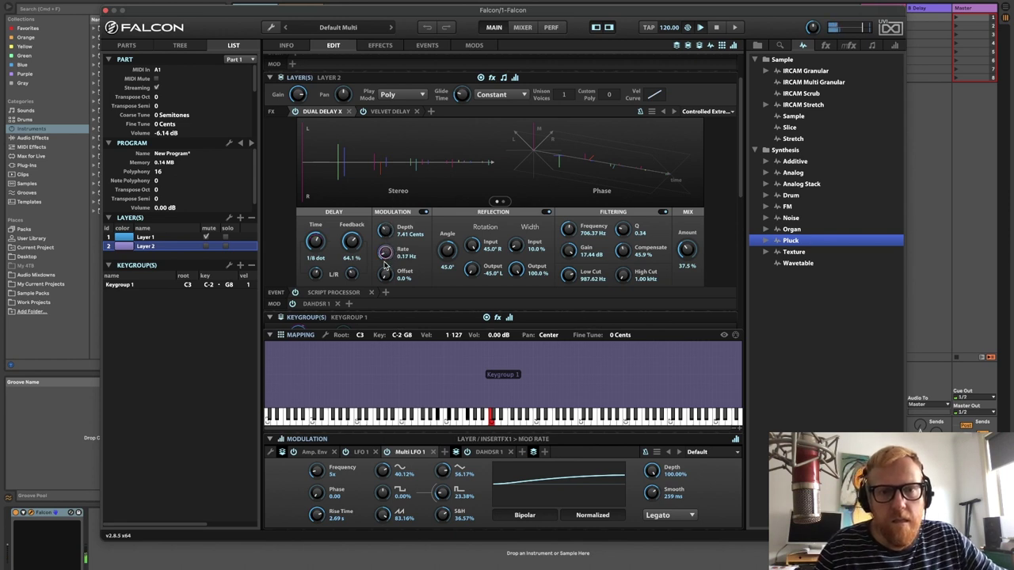
left_click_drag(385, 230, 396, 135)
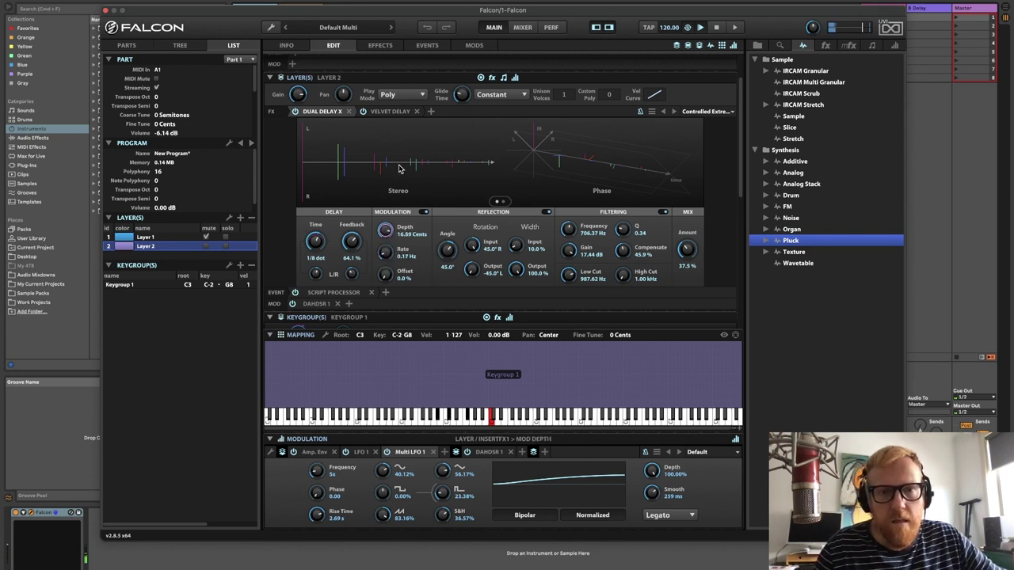
left_click_drag(402, 229, 403, 249)
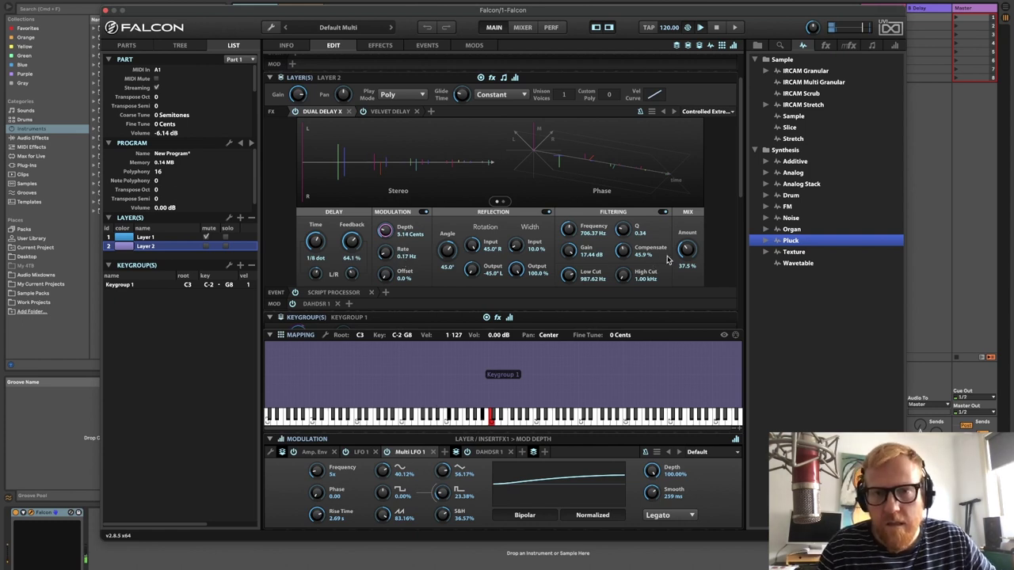
Lower the Dual Delay X mix amount to about 28% and raise the Velvet Delay mix to 45.58%
left_click_drag(687, 251, 688, 266)
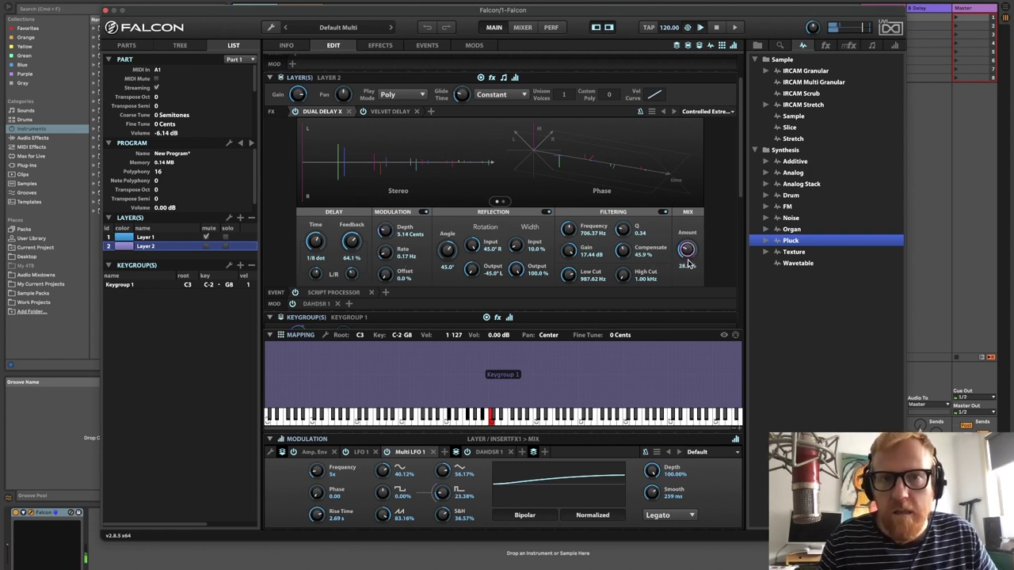
left_click(390, 111)
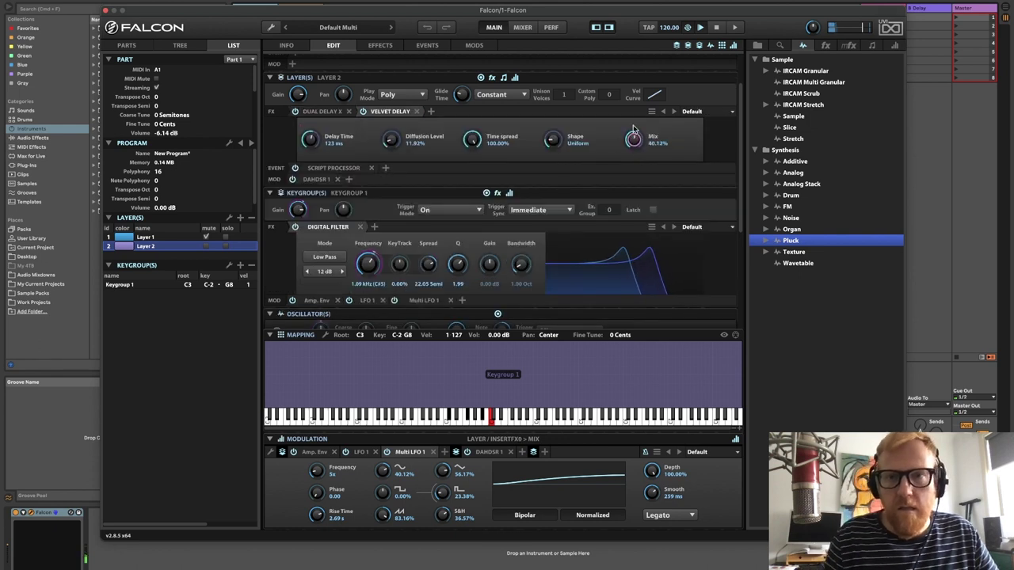
mouse_move(634, 129)
left_mouse_down()
mouse_move(638, 105)
mouse_move(633, 137)
left_mouse_up()
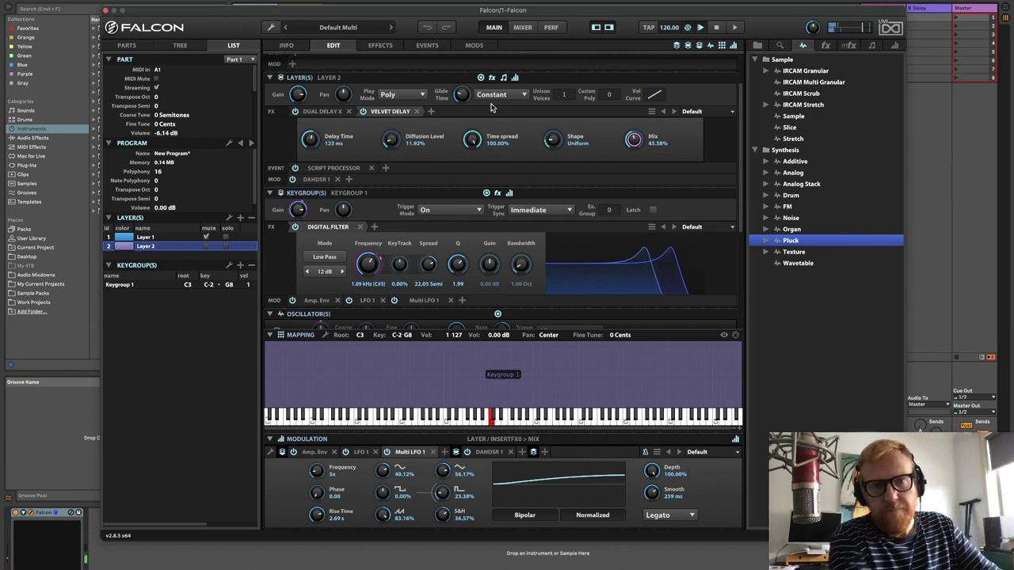
Add a Diode Clipper effect to Layer 2 with drive 3.49 dB, asymmetry 26.37% and output gain 3.39 dB
left_click(431, 111)
mouse_move(456, 147)
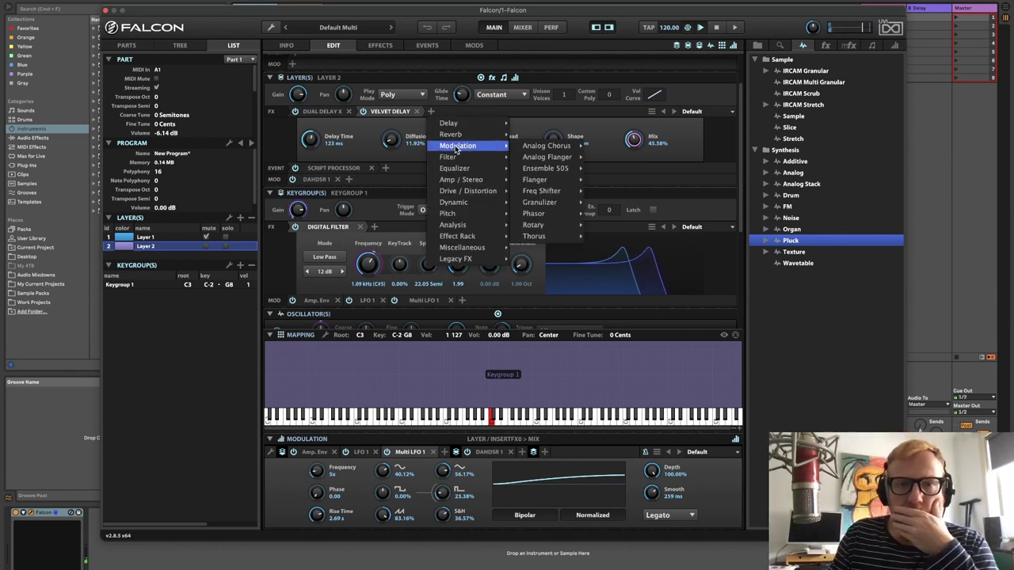
mouse_move(478, 196)
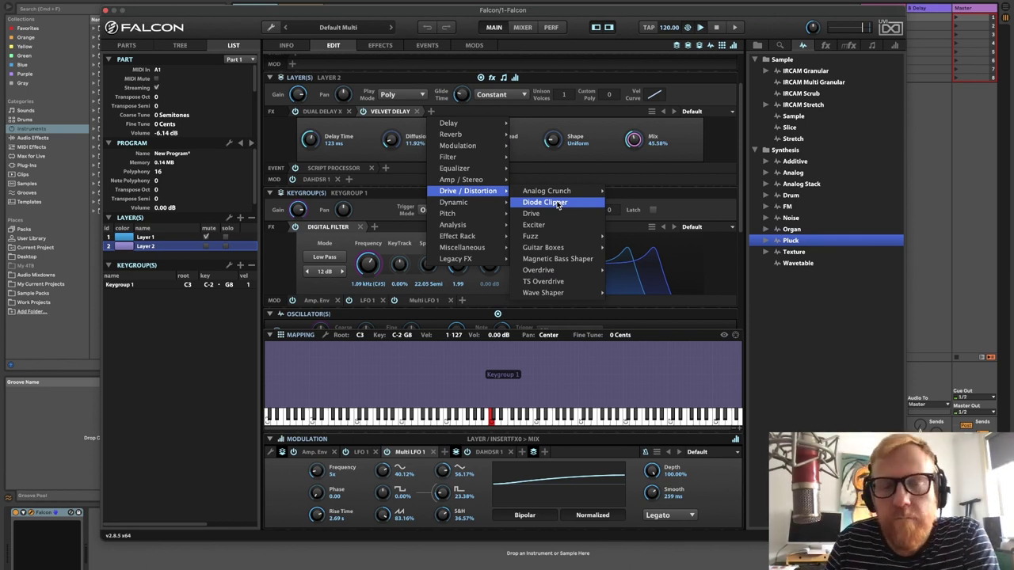
left_click(545, 202)
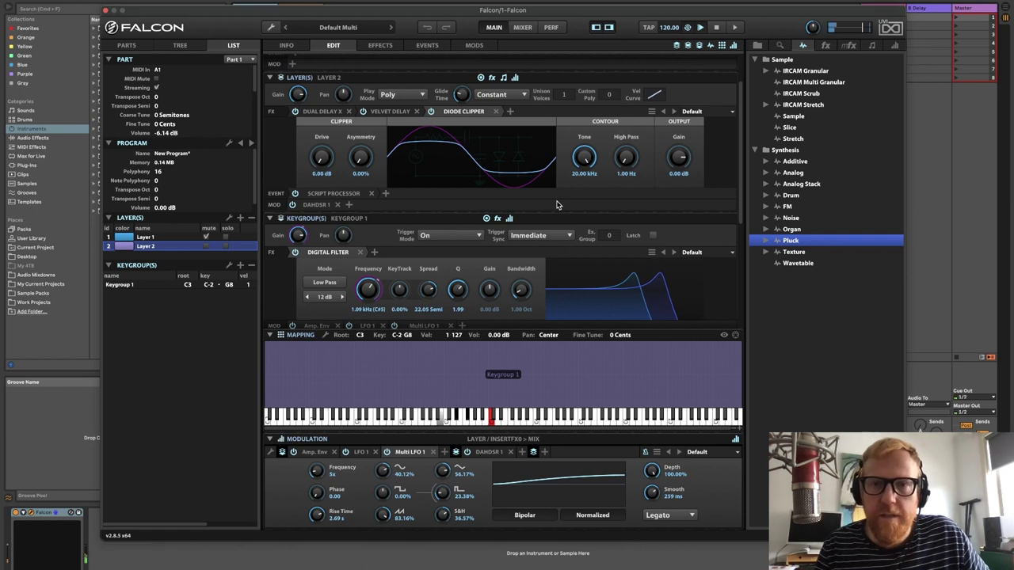
left_click_drag(321, 158, 323, 151)
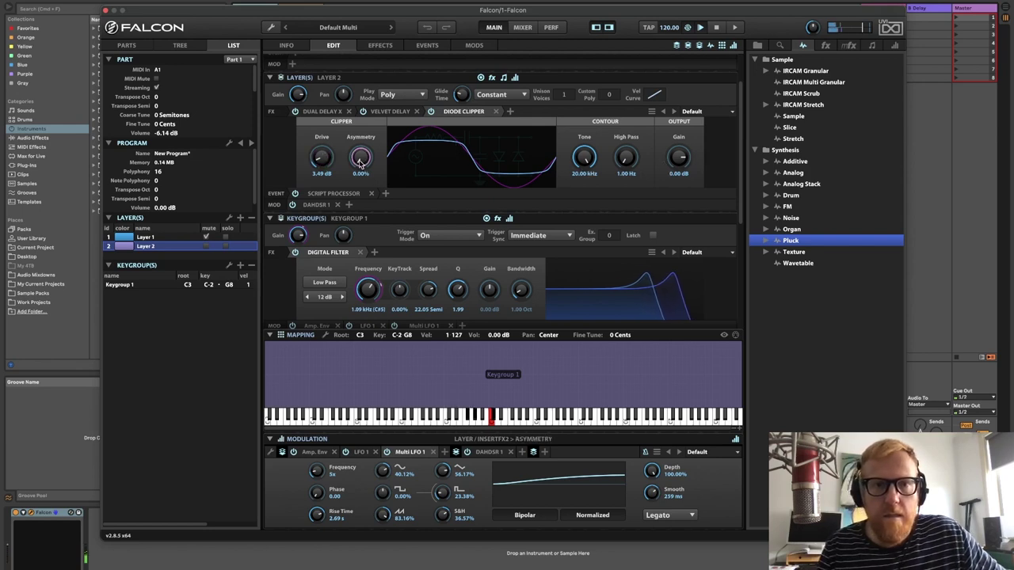
left_click_drag(361, 157, 387, 128)
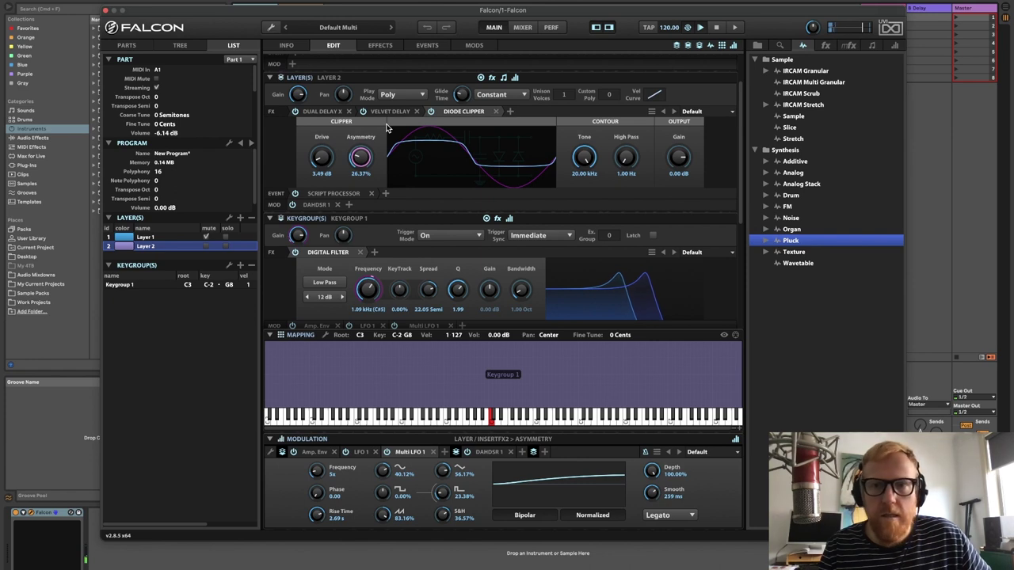
left_click_drag(685, 167, 678, 150)
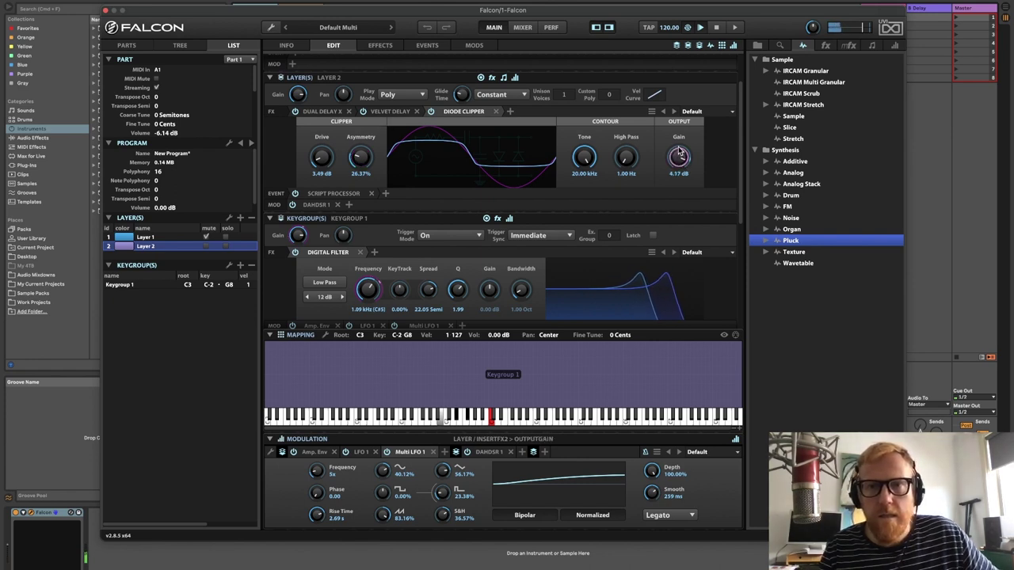
Add a Redux effect with its Default preset after the Diode Clipper on Layer 2
left_click(509, 111)
mouse_move(551, 170)
mouse_move(558, 192)
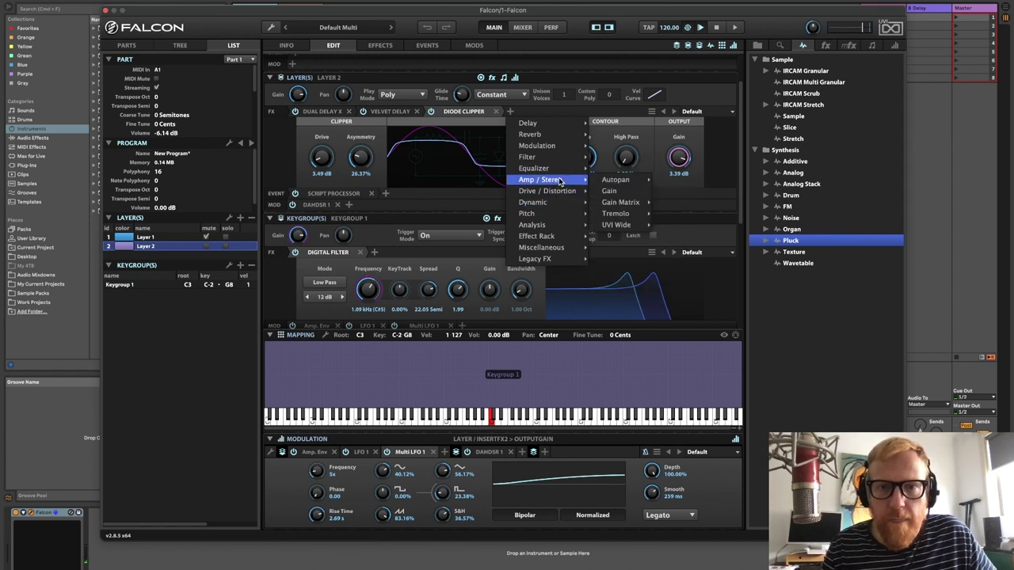
mouse_move(554, 247)
mouse_move(632, 248)
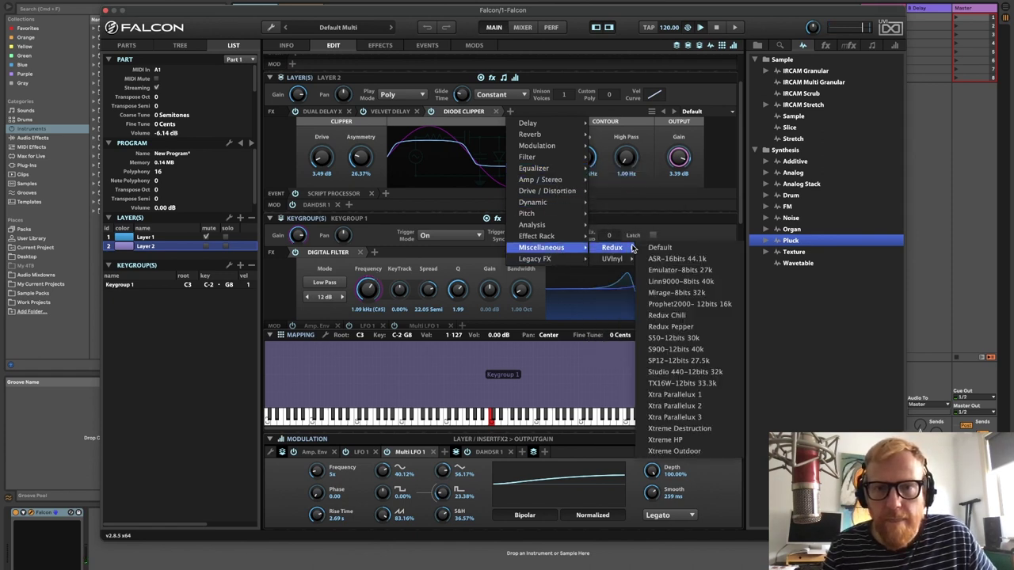
left_click(673, 249)
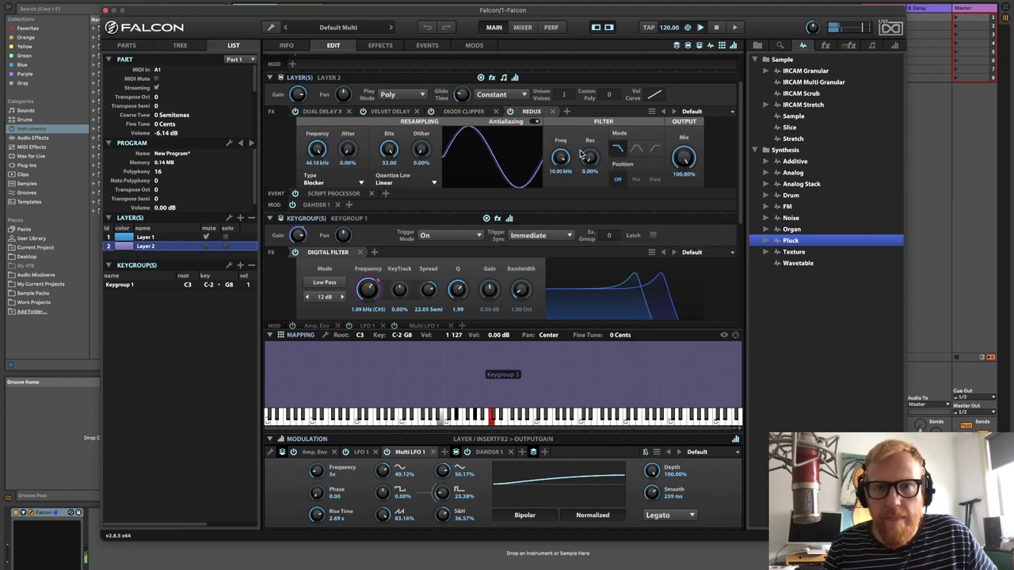
Set the Redux frequency to about 11.34 kHz, jitter to 56.18%, bits to about 10.3 and mix to 79.66%
left_click_drag(319, 150, 321, 187)
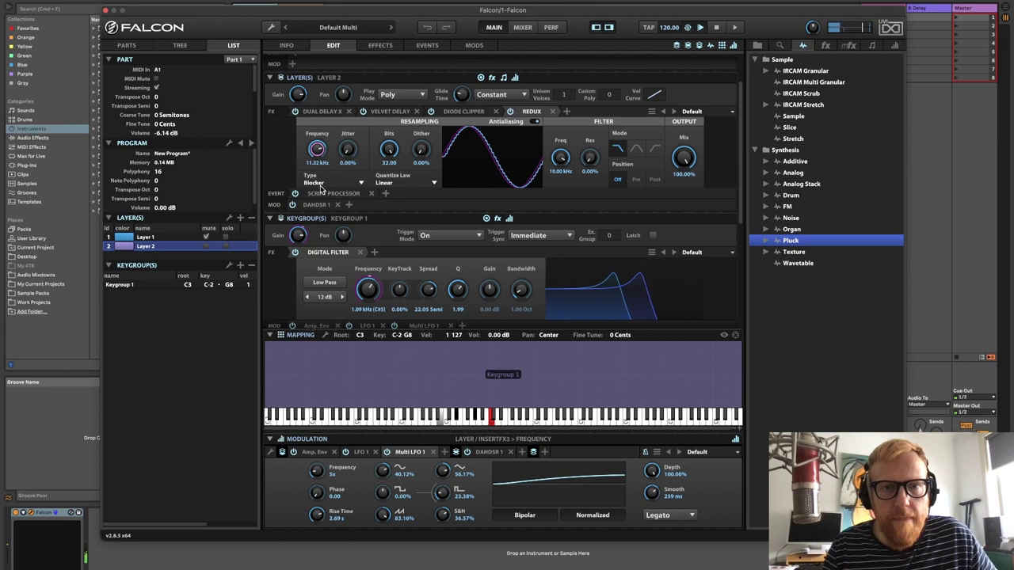
left_click_drag(346, 140, 346, 74)
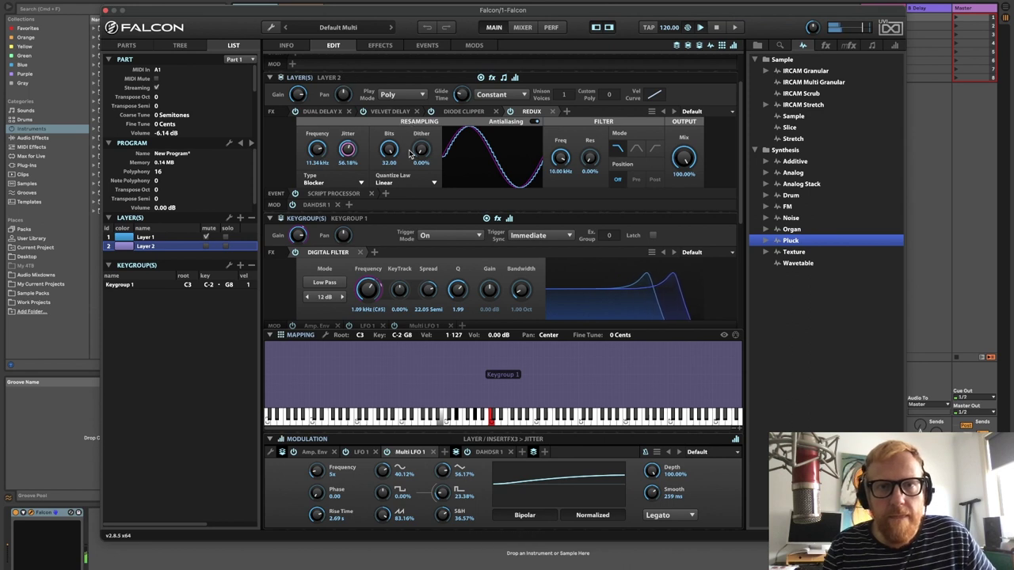
left_click_drag(391, 150, 390, 208)
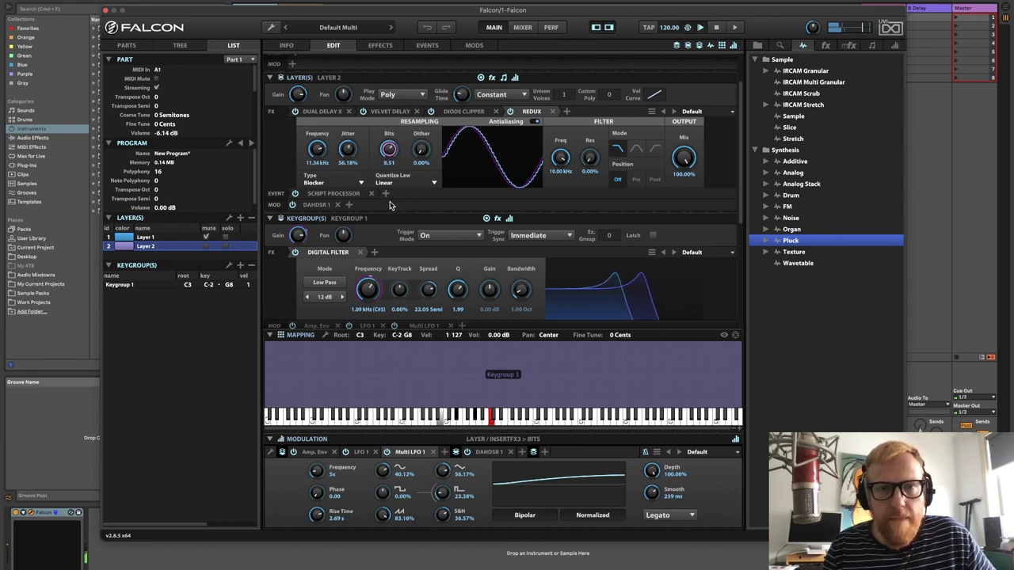
left_click_drag(389, 200, 389, 196)
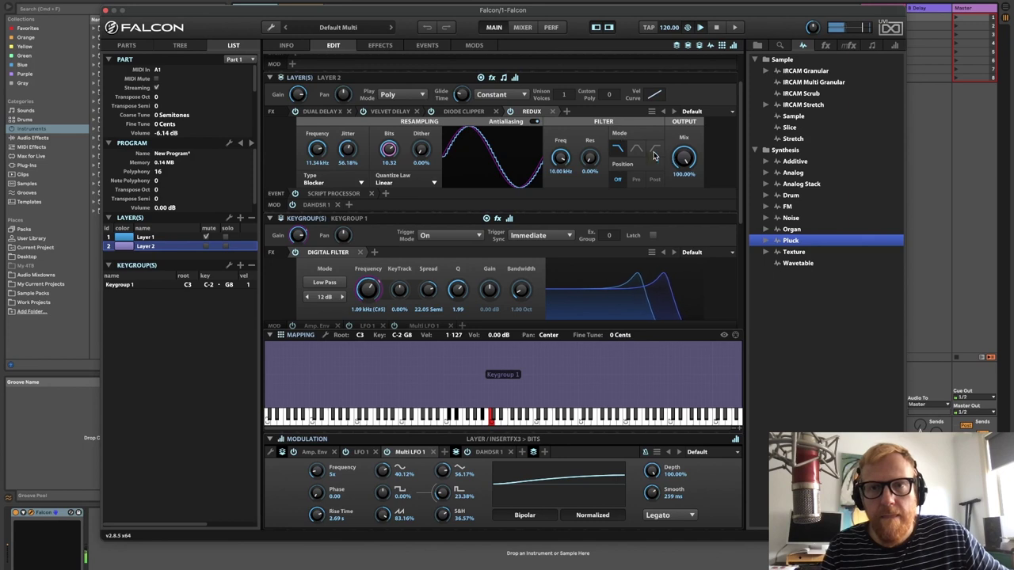
left_click(535, 123)
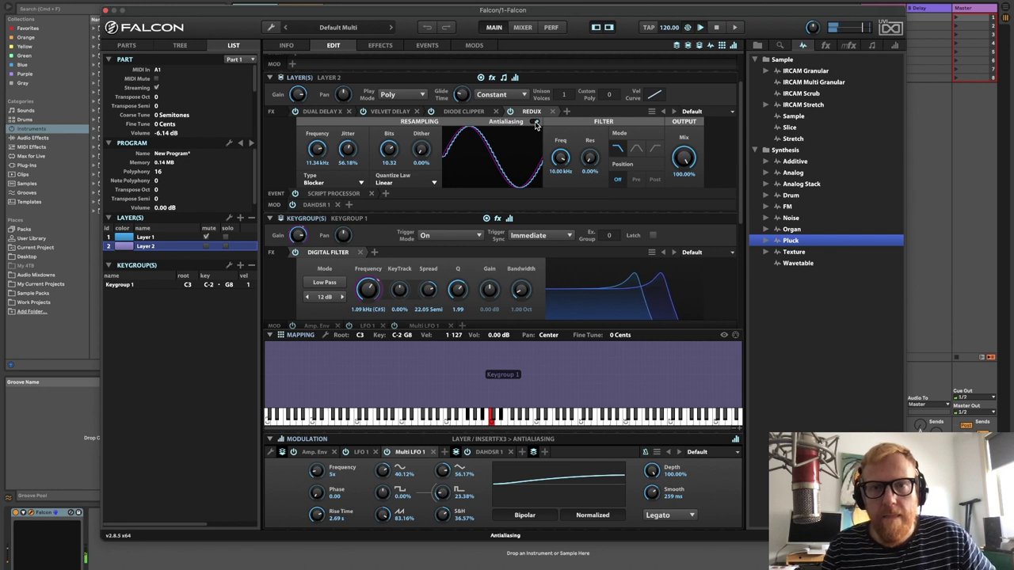
left_click(685, 158)
left_click_drag(688, 214, 683, 184)
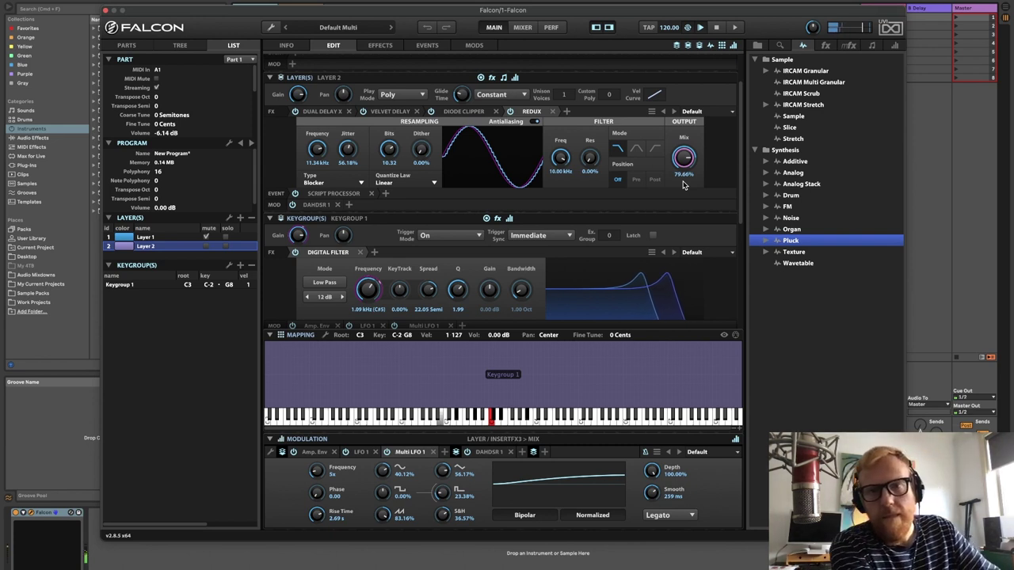
Add a Maximizer effect after Redux with the threshold at -8.32 dB and the ceiling at -3.38 dB
left_click(567, 111)
mouse_move(605, 169)
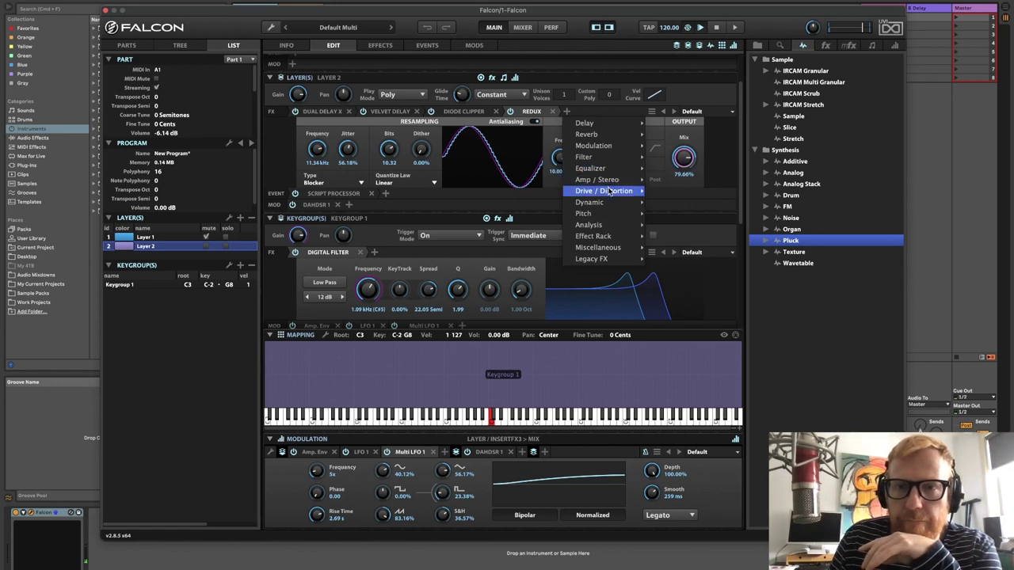
mouse_move(609, 191)
mouse_move(681, 295)
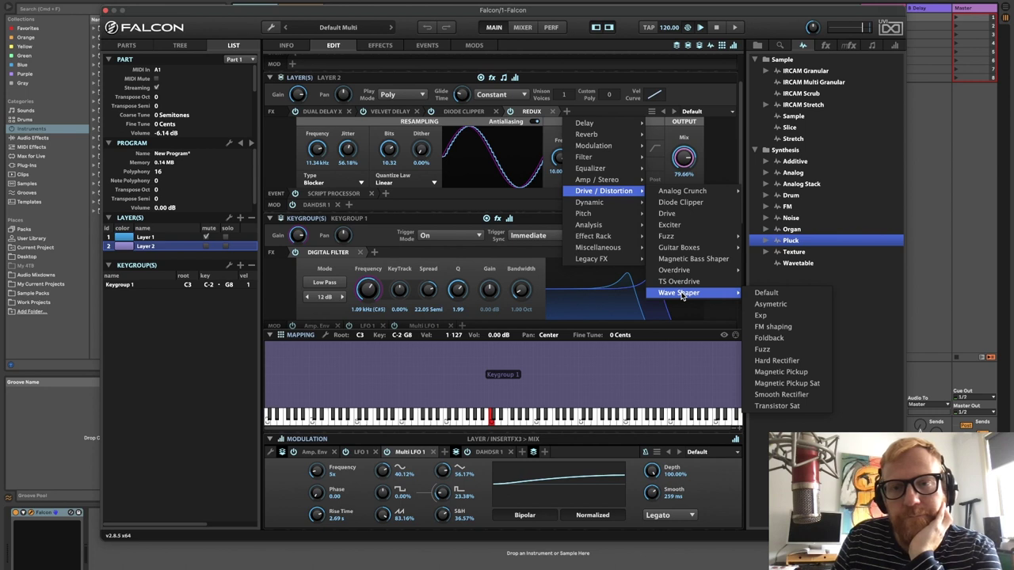
mouse_move(638, 204)
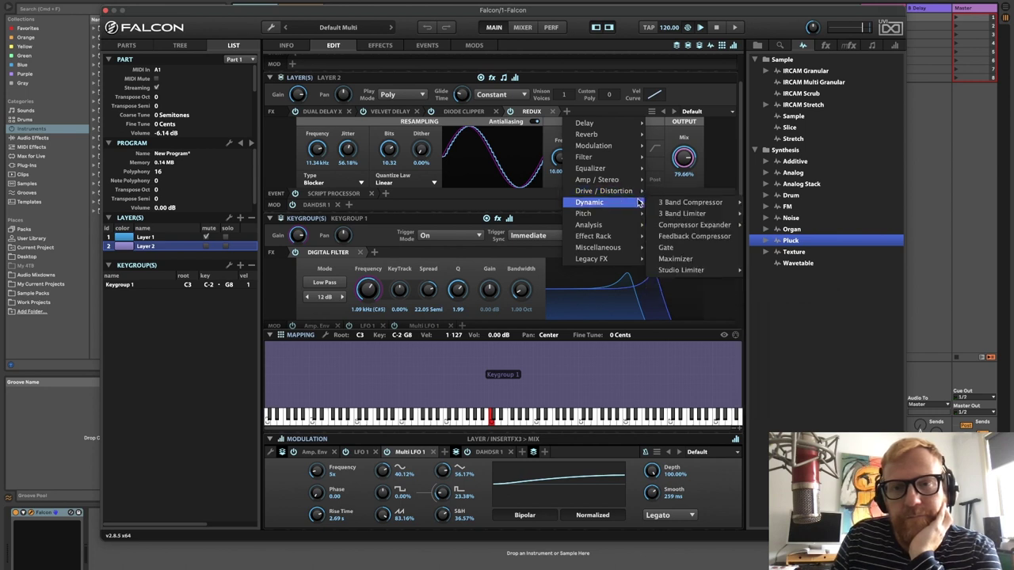
left_click(710, 264)
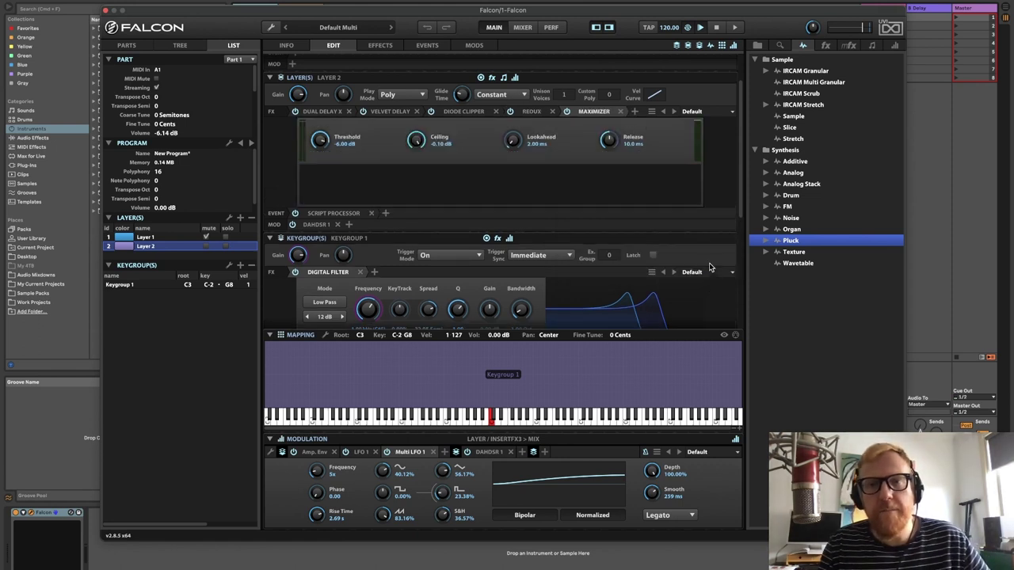
mouse_move(321, 145)
left_mouse_down()
mouse_move(322, 158)
mouse_move(321, 150)
left_mouse_up()
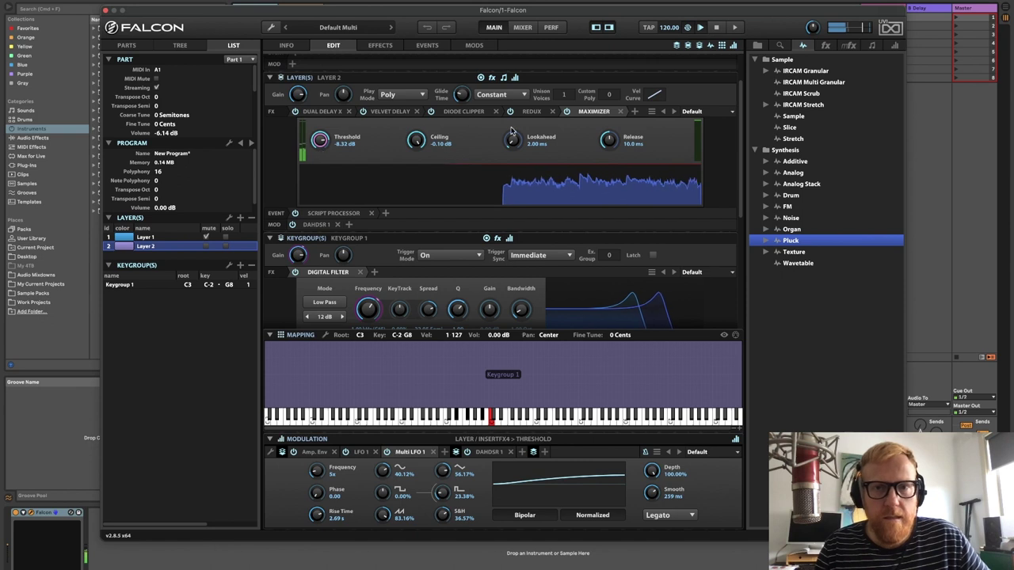
left_click_drag(416, 141, 412, 164)
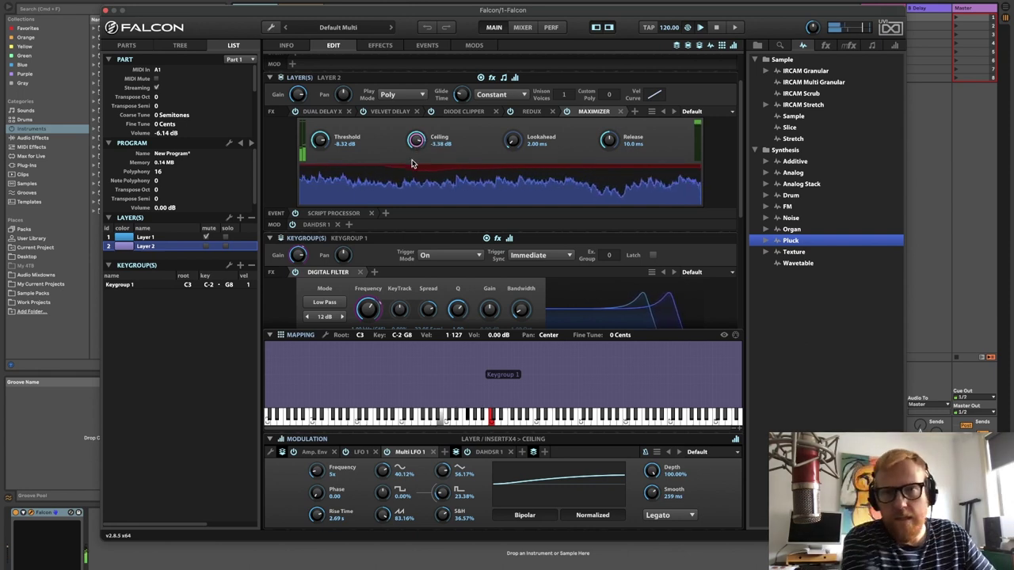
Readjust Redux to mix 80.10%, bits 16.56, dither 63.96% and frequency 15.09 kHz
left_click(531, 111)
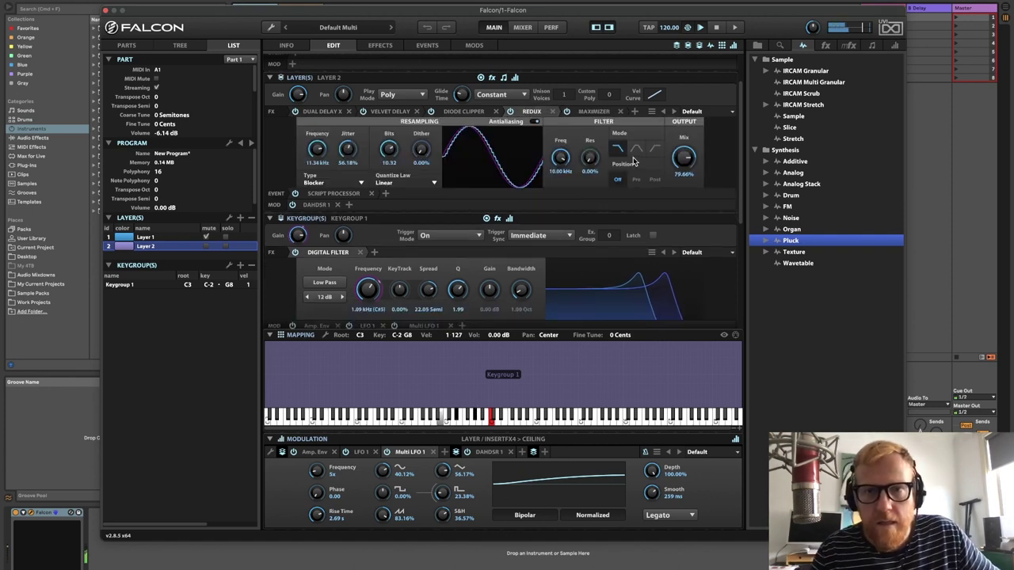
mouse_move(687, 158)
left_mouse_down()
mouse_move(686, 174)
mouse_move(683, 156)
left_mouse_up()
left_click_drag(390, 152, 414, 105)
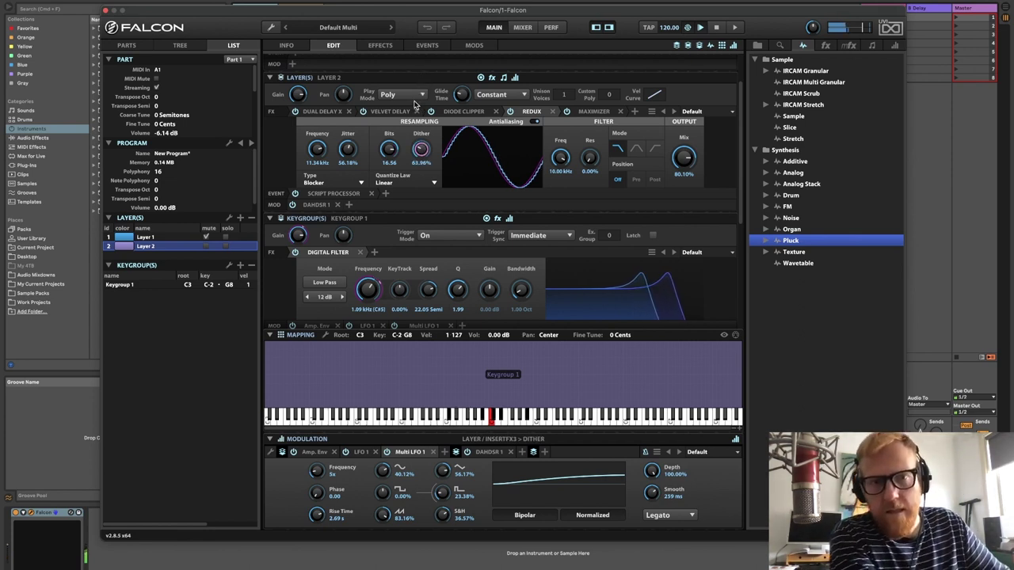
scroll(317, 148, "up", 3)
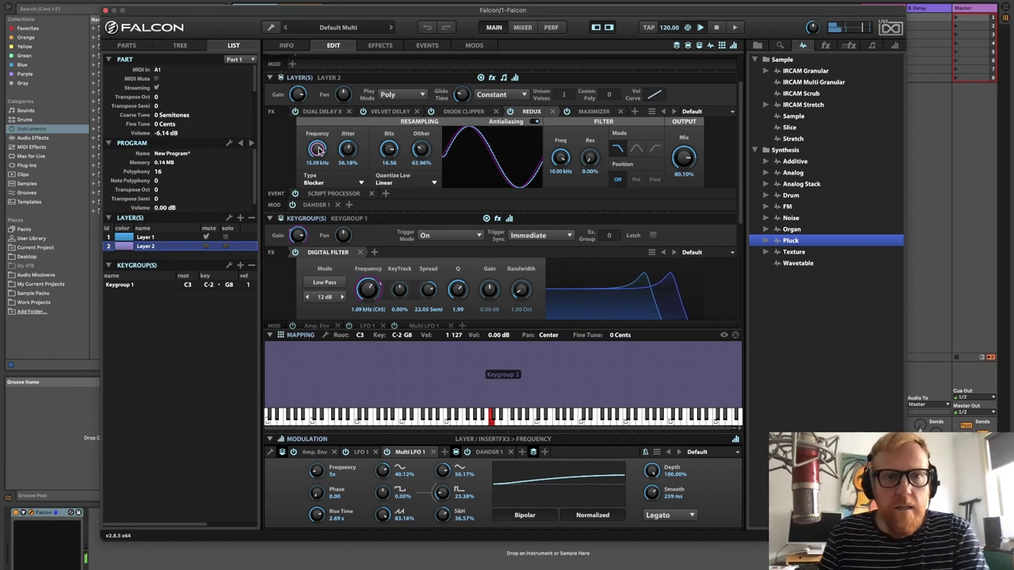
Modulate the Redux frequency with a new layer-level Smooth Random modulator
right_click(317, 148)
mouse_move(356, 153)
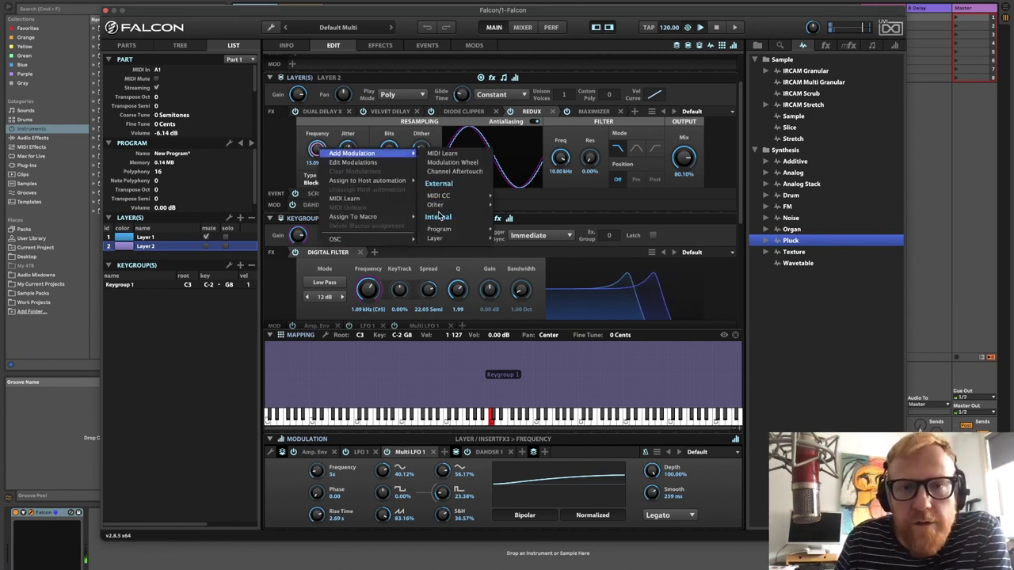
mouse_move(467, 239)
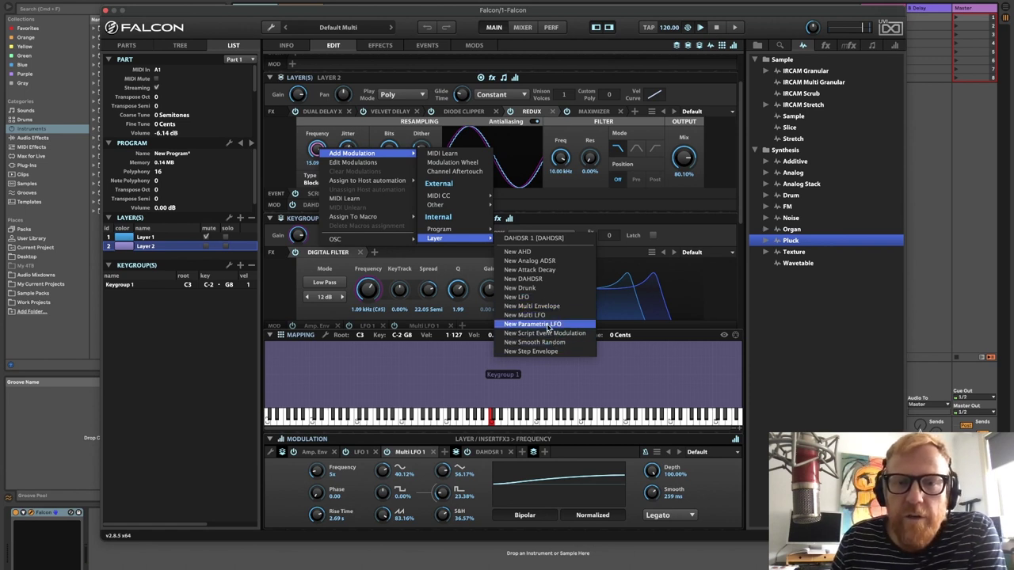
left_click(547, 342)
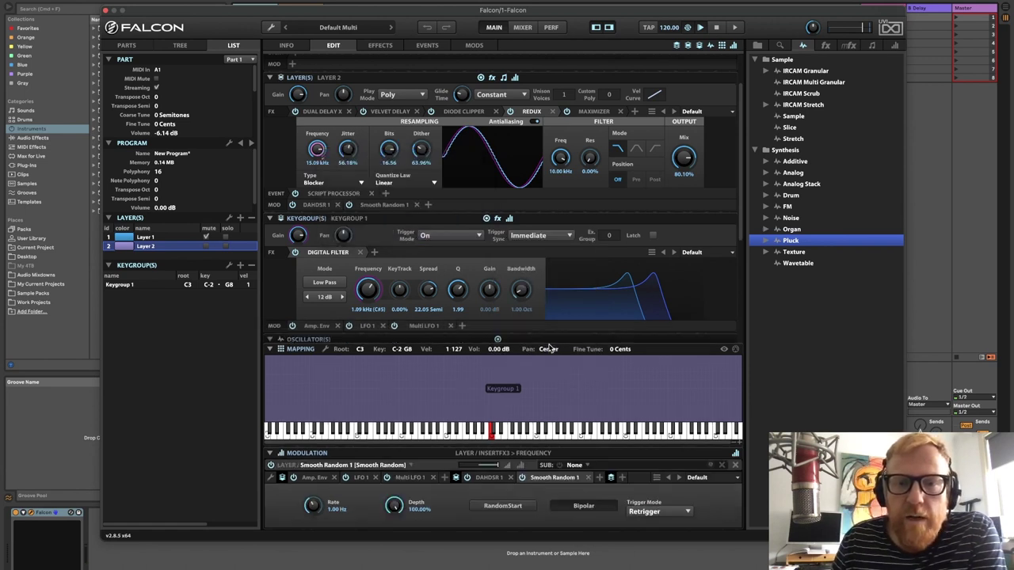
Set the Smooth Random modulator's depth to 22.53%, trigger mode to No Retrigger and rate to 0.02 Hz
left_click_drag(396, 510, 391, 539)
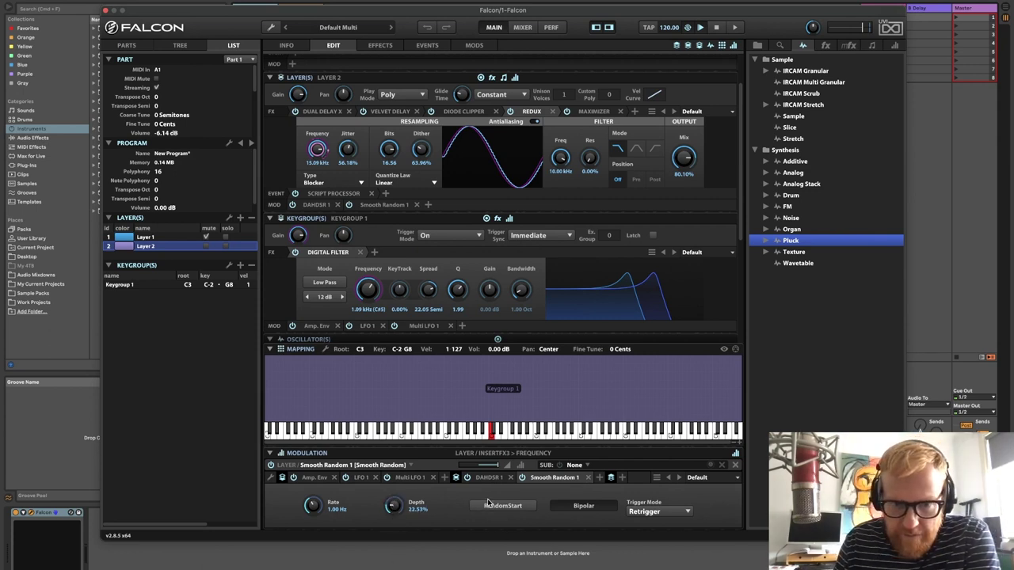
left_click(658, 512)
left_click(657, 525)
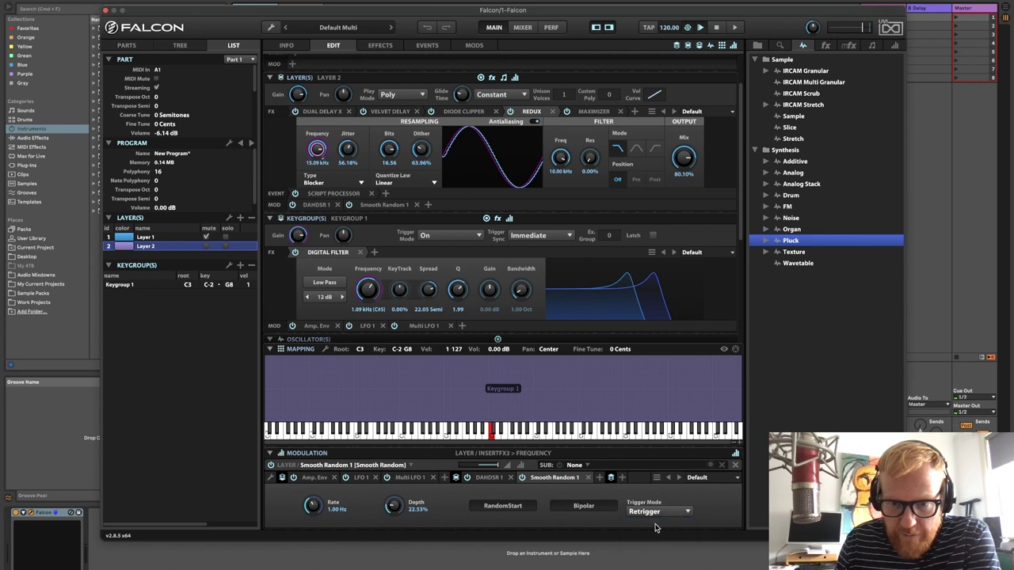
left_click_drag(312, 506, 319, 550)
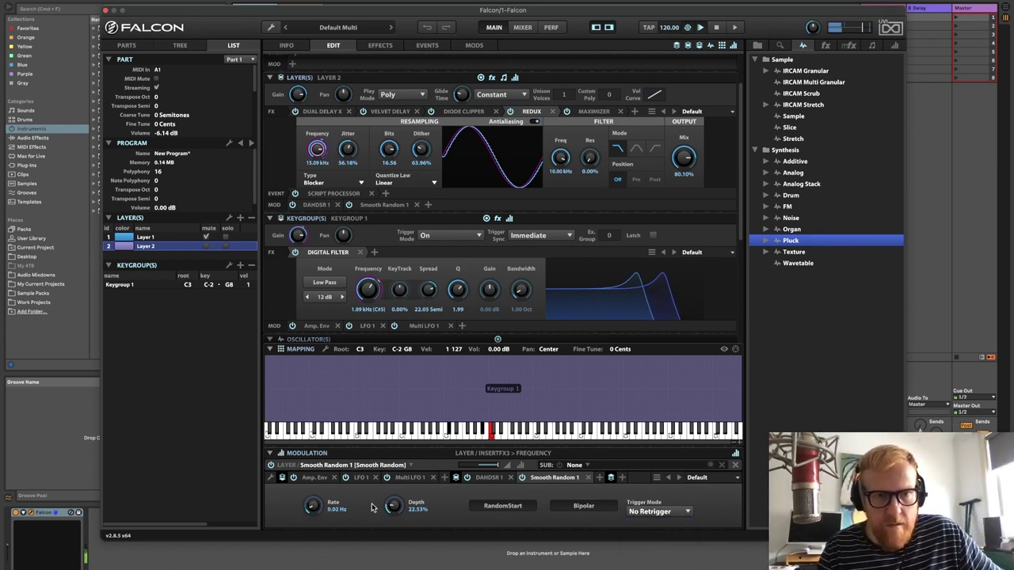
Lower the Smooth Random depth to 7.79% and the Redux mix to 58.70%
left_click_drag(393, 506, 393, 511)
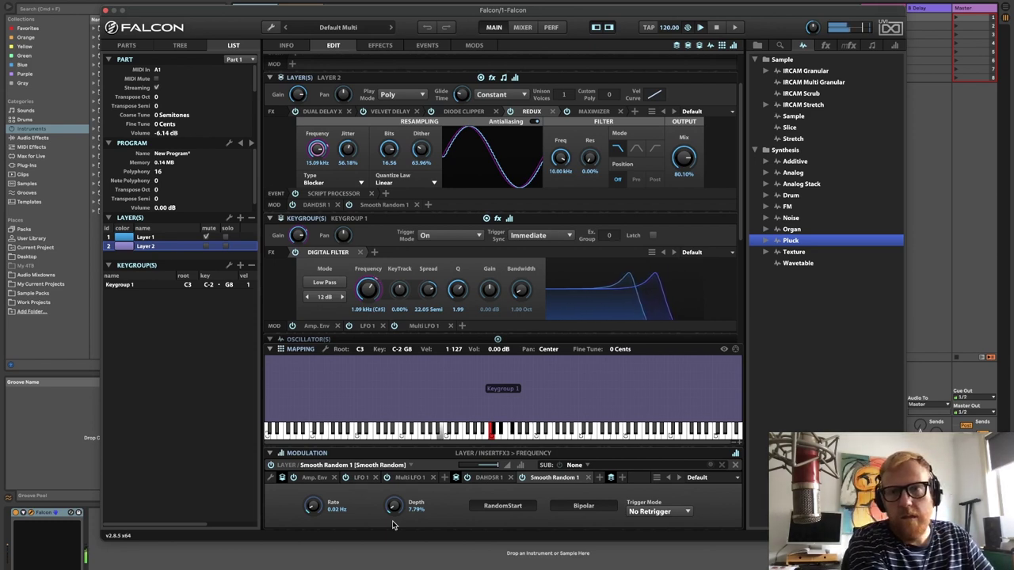
left_click(685, 159)
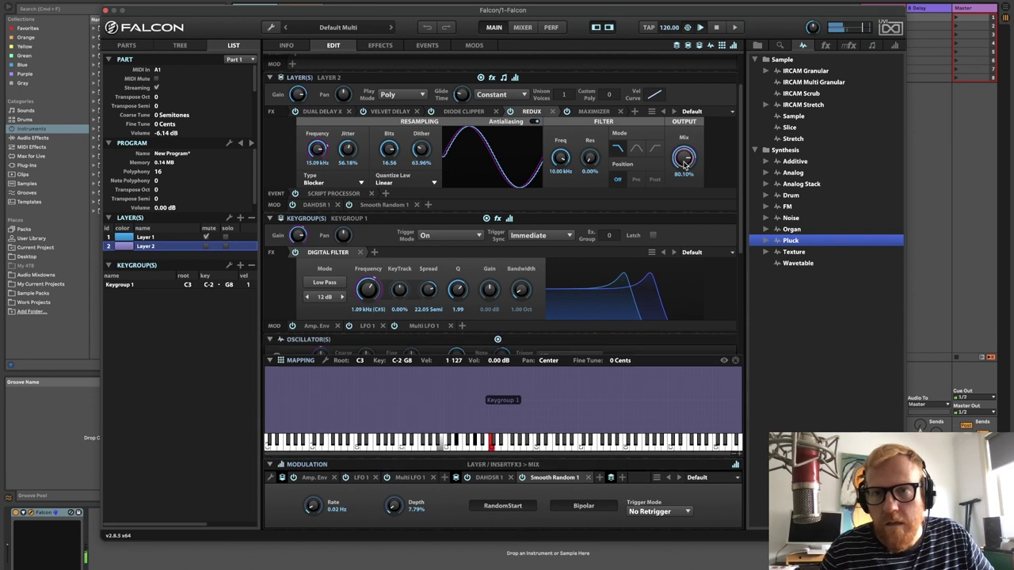
left_click_drag(686, 161, 686, 208)
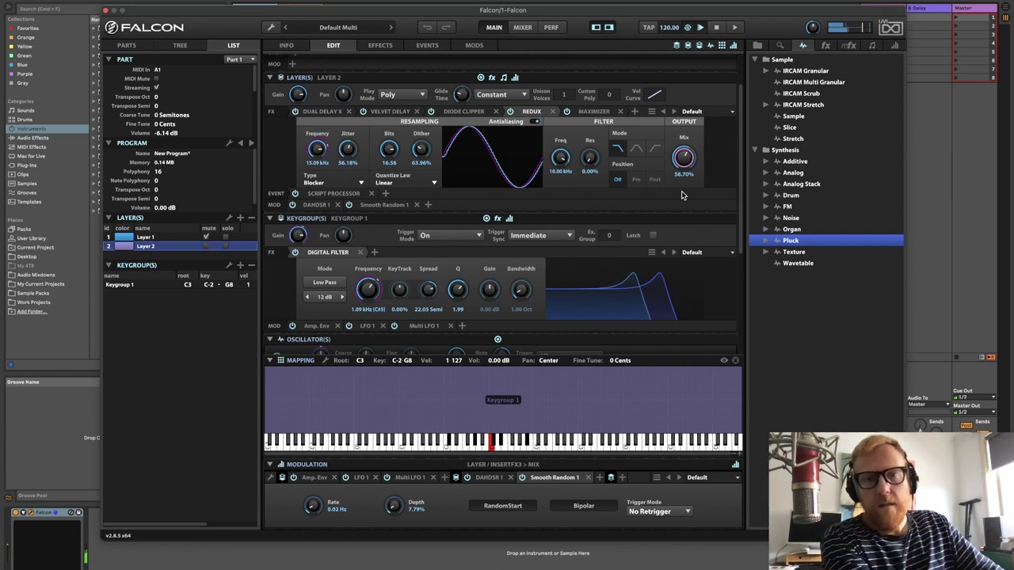
Unmute Layer 1 and show the parameters of its Additive oscillator
left_click(206, 238)
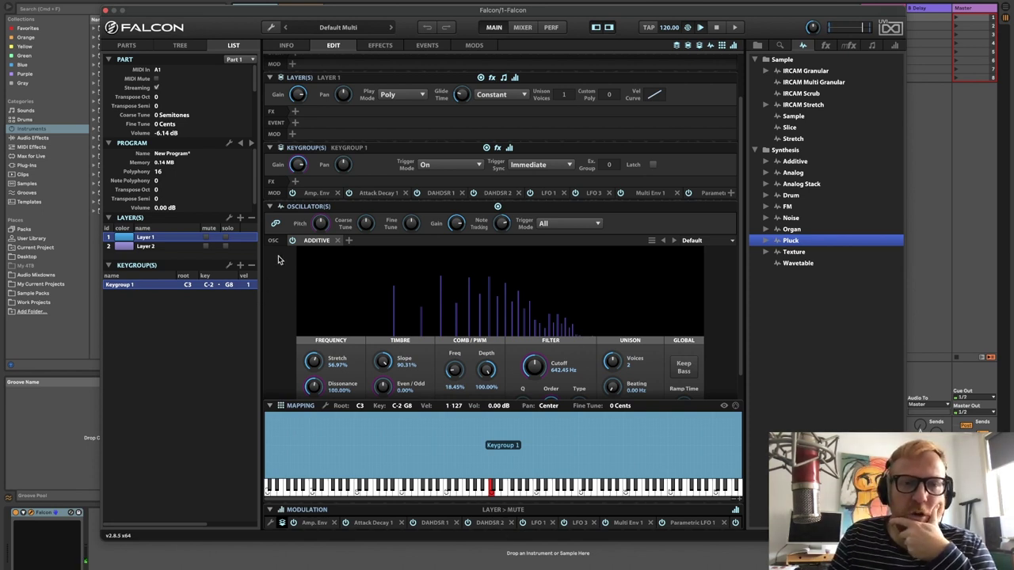
scroll(273, 289, "down", 2)
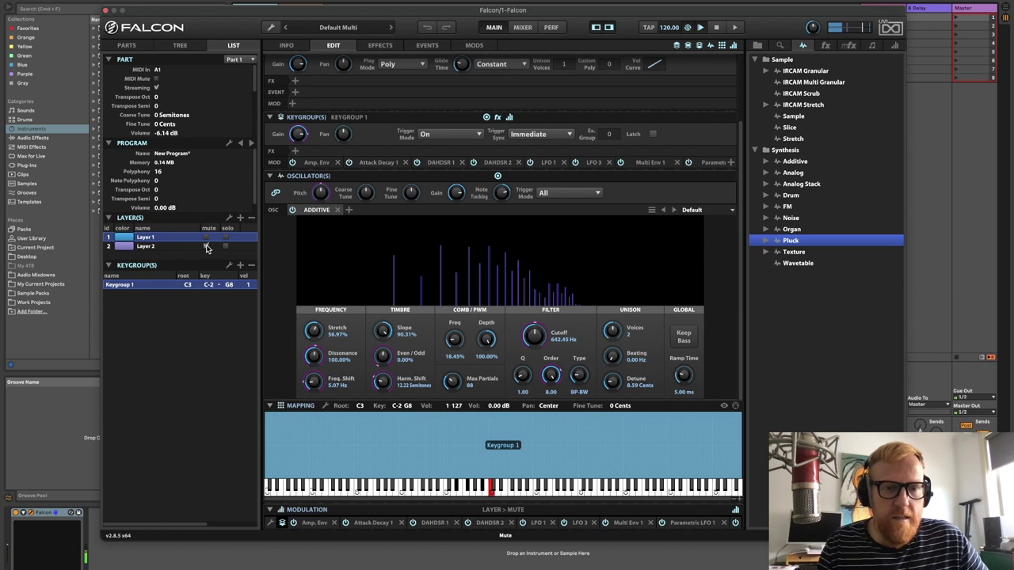
Mute Layer 2 and set the Dissonance of Layer 1's Additive oscillator to 100%
left_click(206, 247)
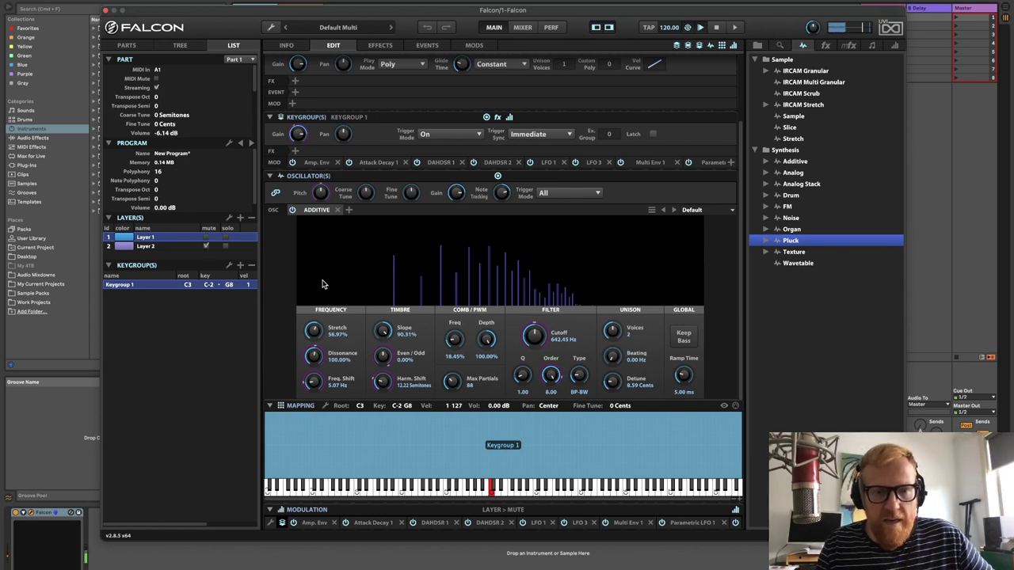
left_click(313, 356)
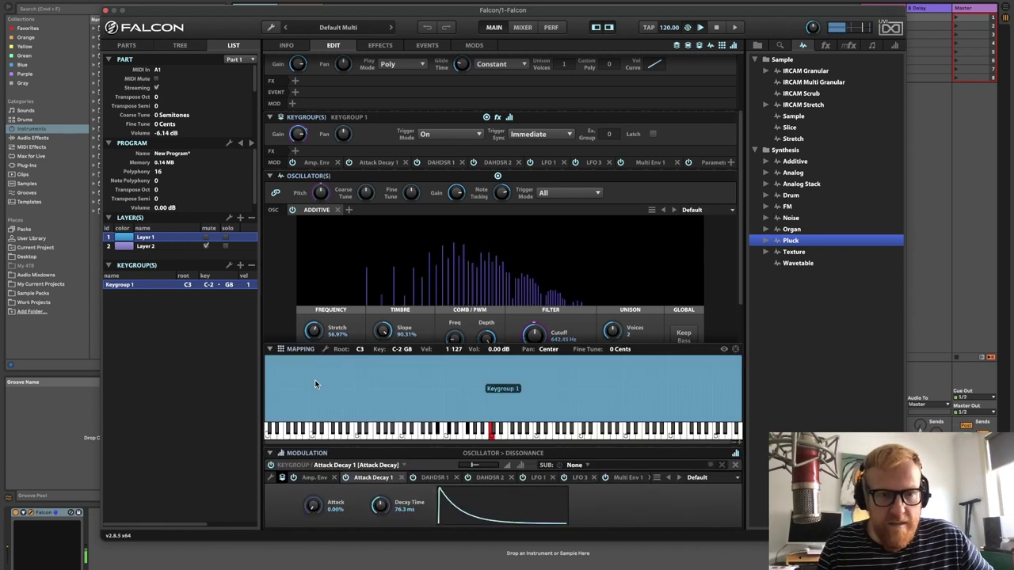
scroll(287, 309, "down", 3)
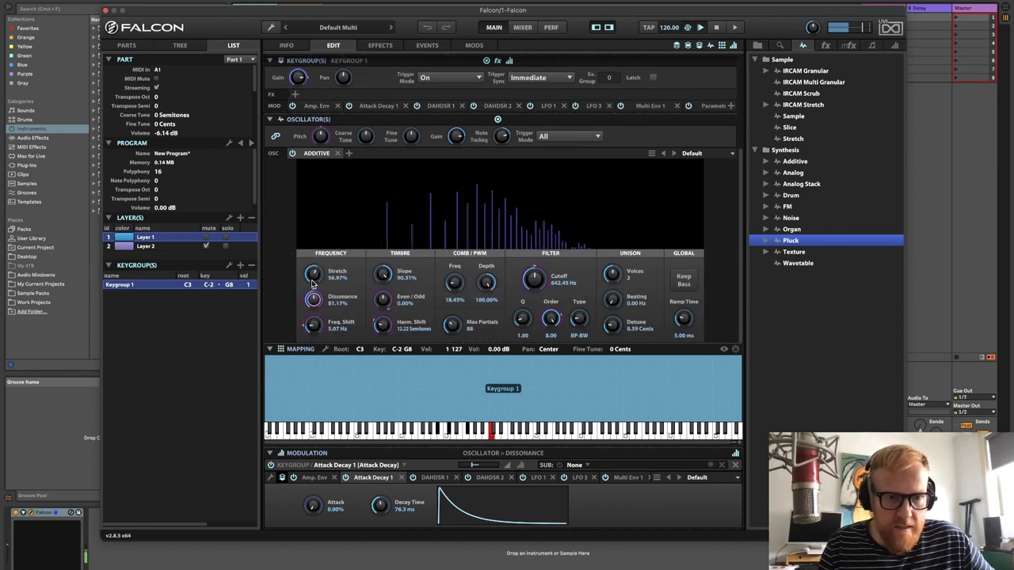
left_click_drag(313, 300, 312, 313)
type("100")
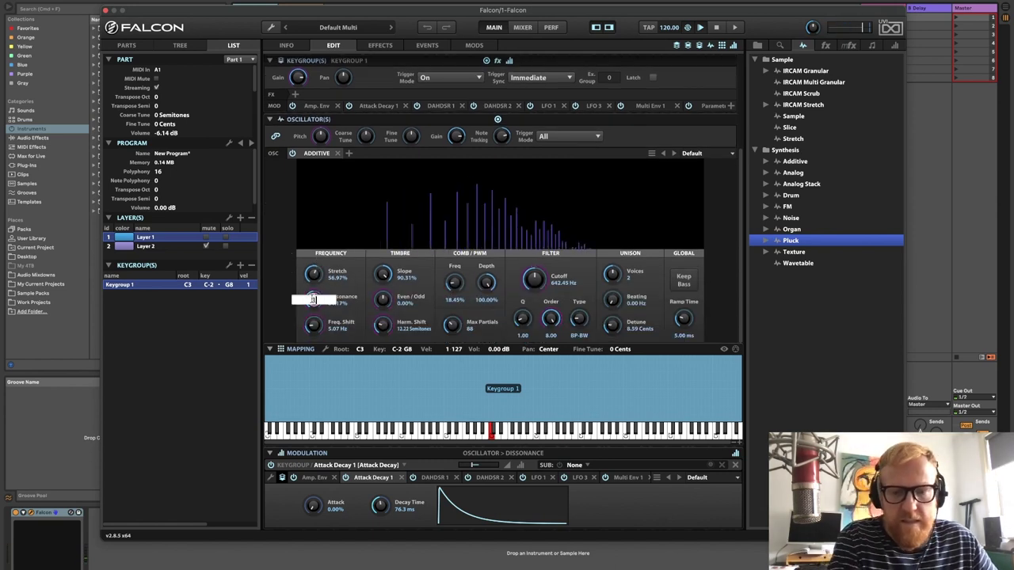
key("Return")
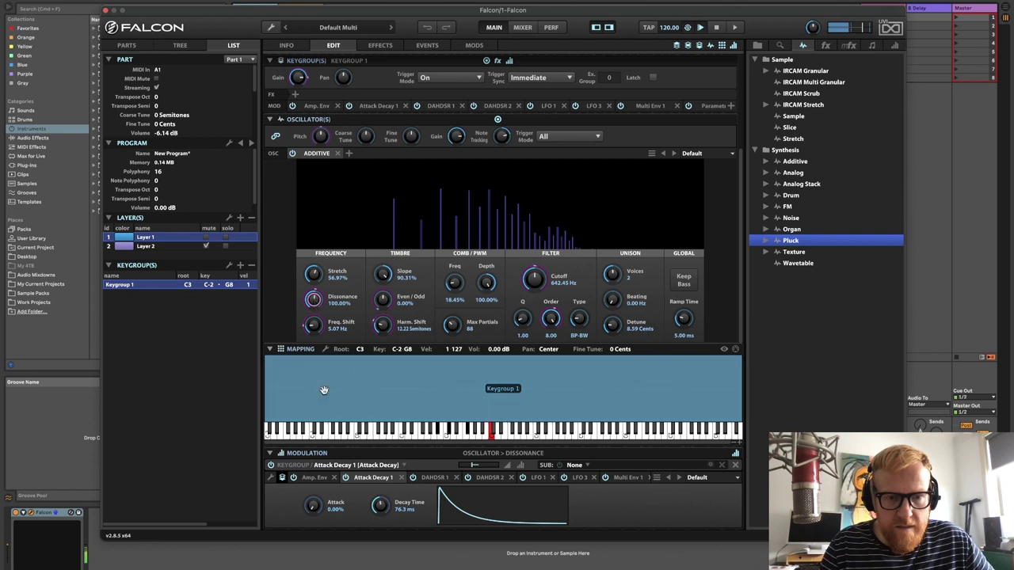
Set the Attack Decay 1 modulator's decay time to 1.33 s and the Additive oscillator's Stretch to 40.30%
left_click(346, 479)
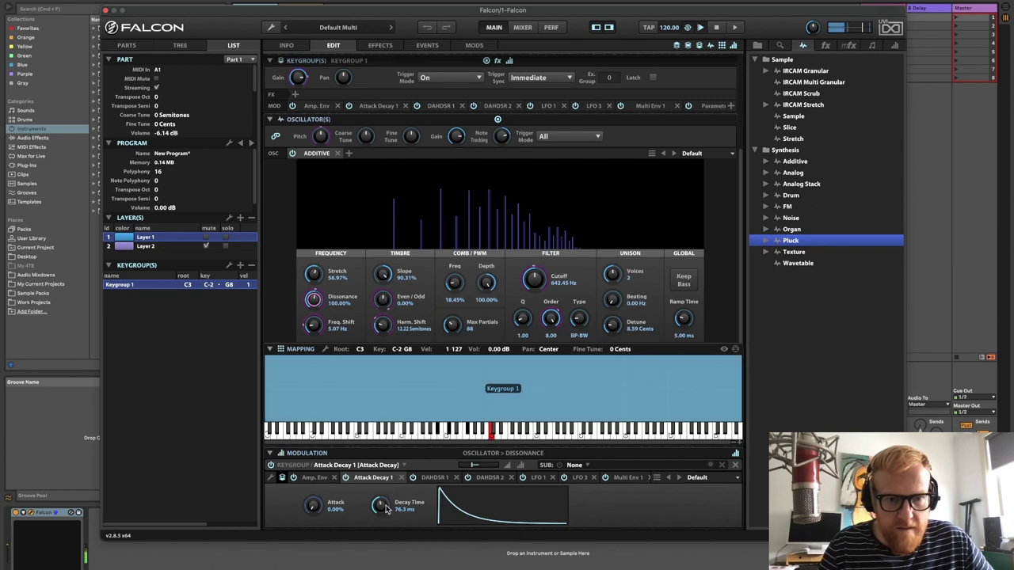
left_click_drag(387, 509, 391, 471)
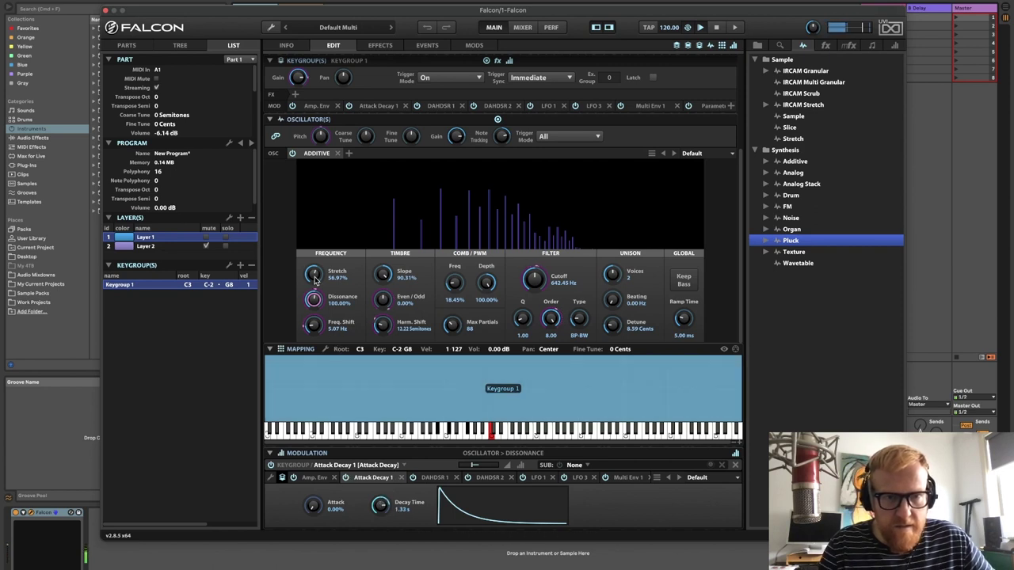
left_click_drag(320, 272, 323, 379)
scroll(321, 238, "up", 1)
mouse_move(315, 309)
left_mouse_down()
mouse_move(312, 240)
mouse_move(303, 281)
mouse_move(312, 327)
mouse_move(309, 314)
left_mouse_up()
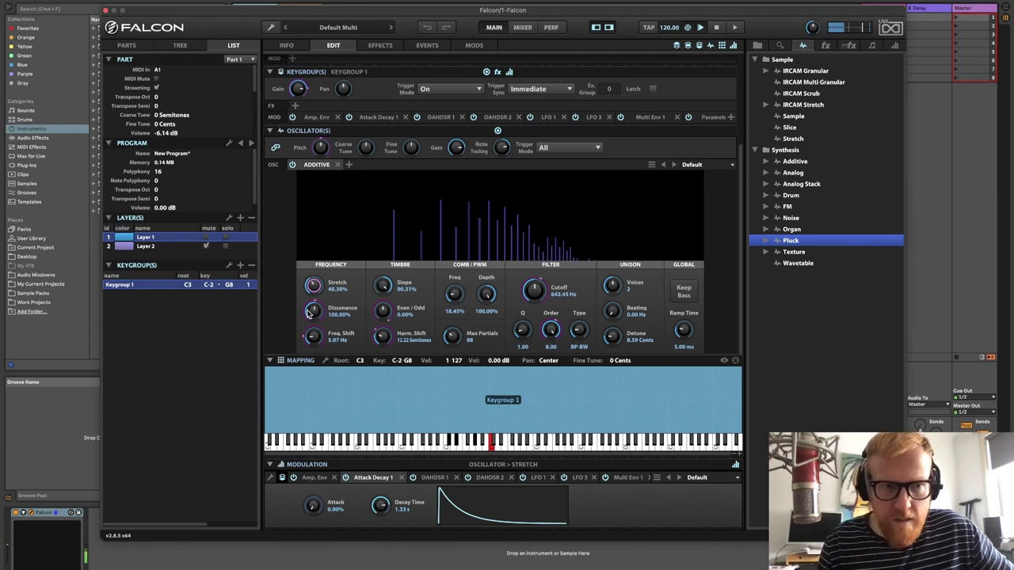
Unmute Layer 2 to audition it together with Layer 1, and mute it again
left_click(156, 248)
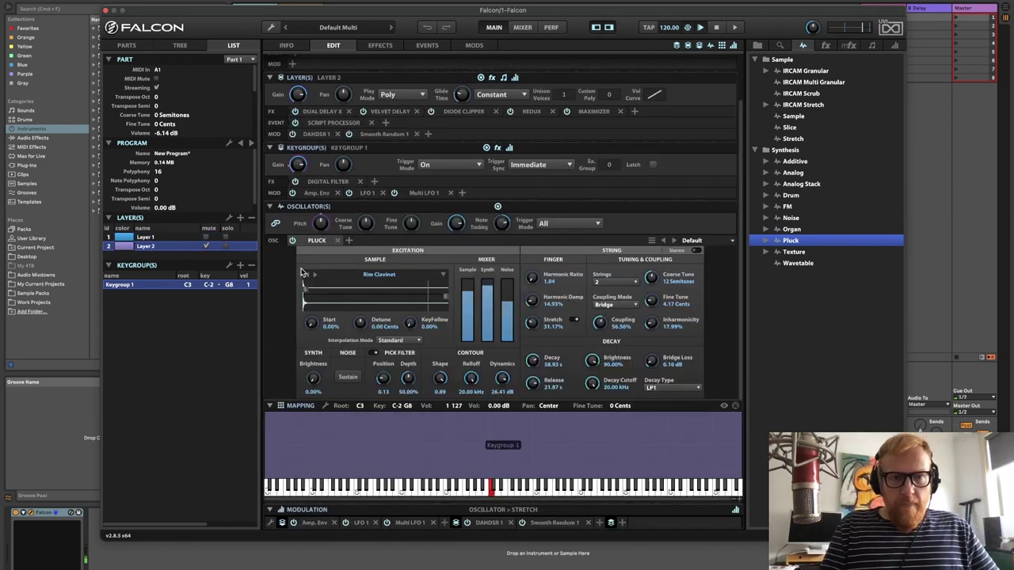
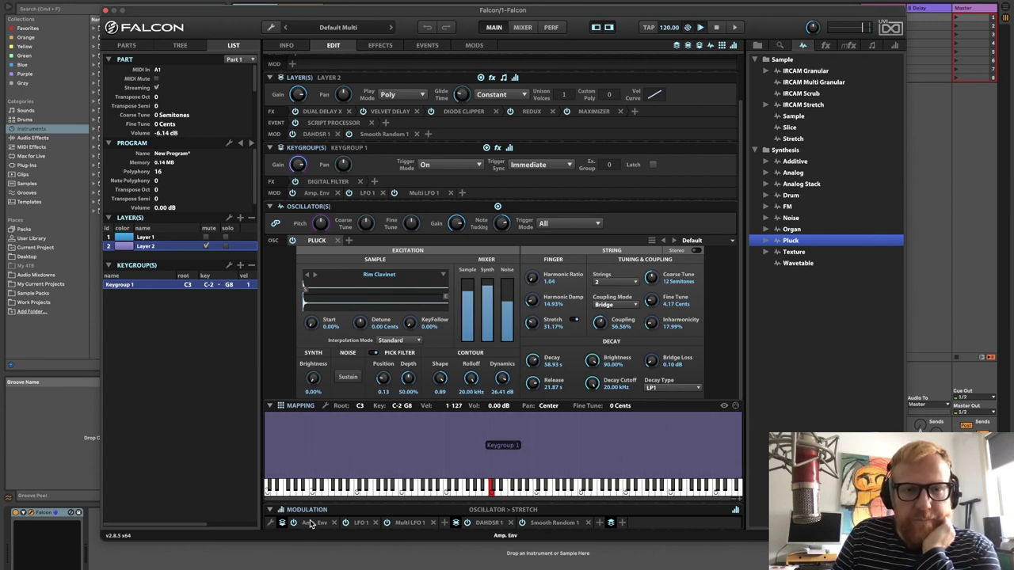
left_click(206, 247)
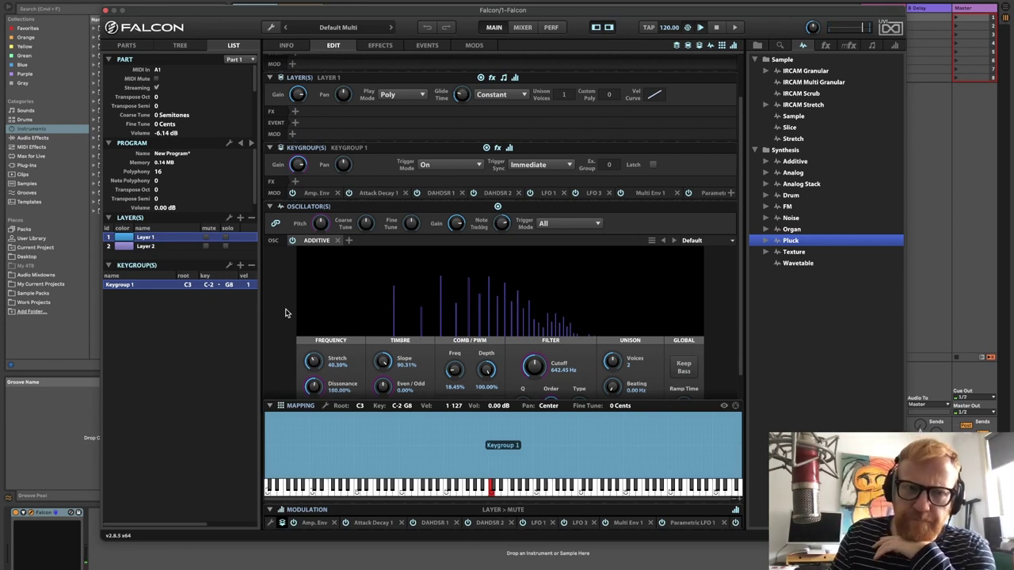
left_click(207, 248)
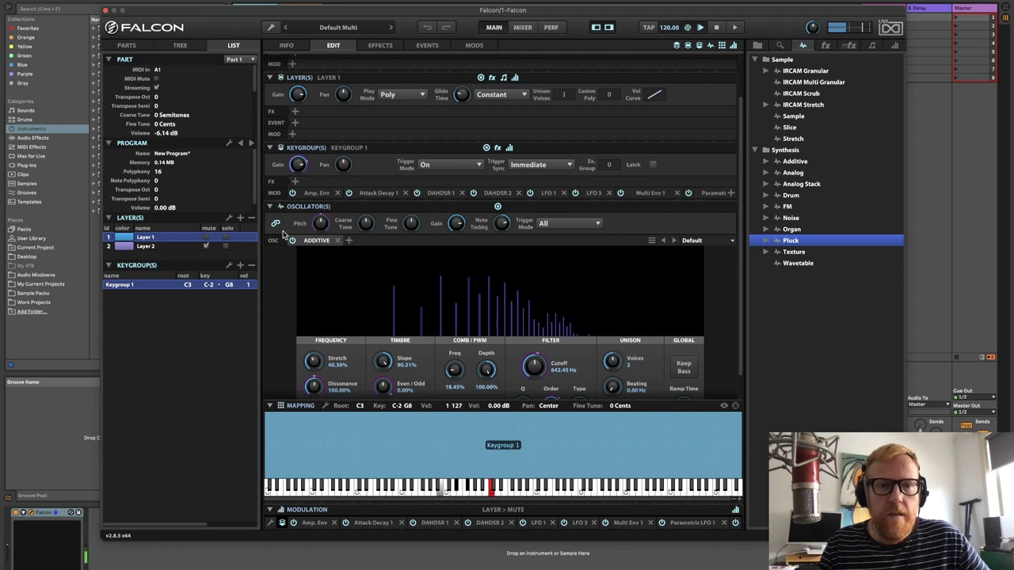
Add a VCF-20 Dual filter to Layer 1's keygroup with a highpass cutoff of 1.14 kHz and a highpass peak of 25.11%
left_click(294, 182)
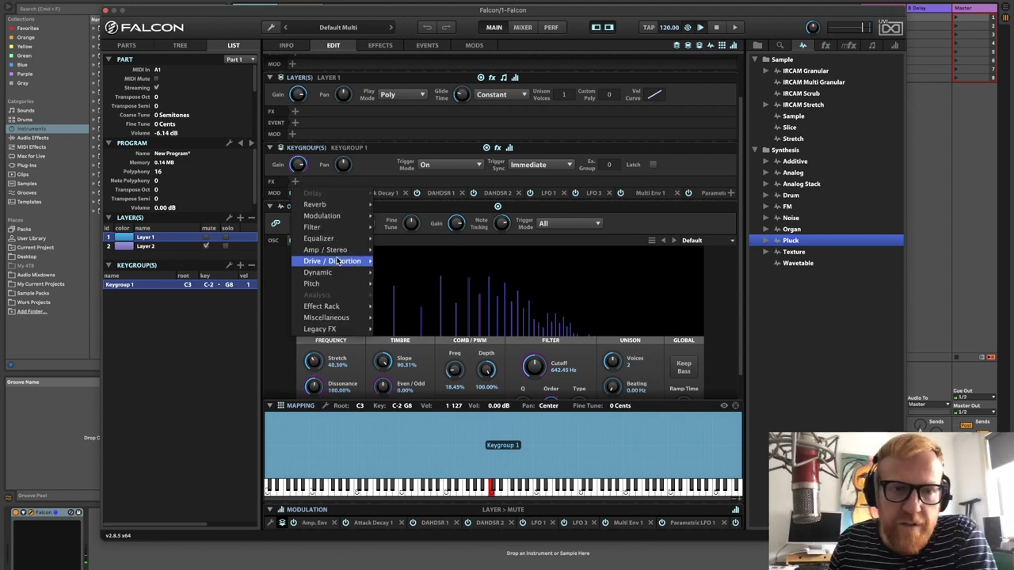
mouse_move(344, 229)
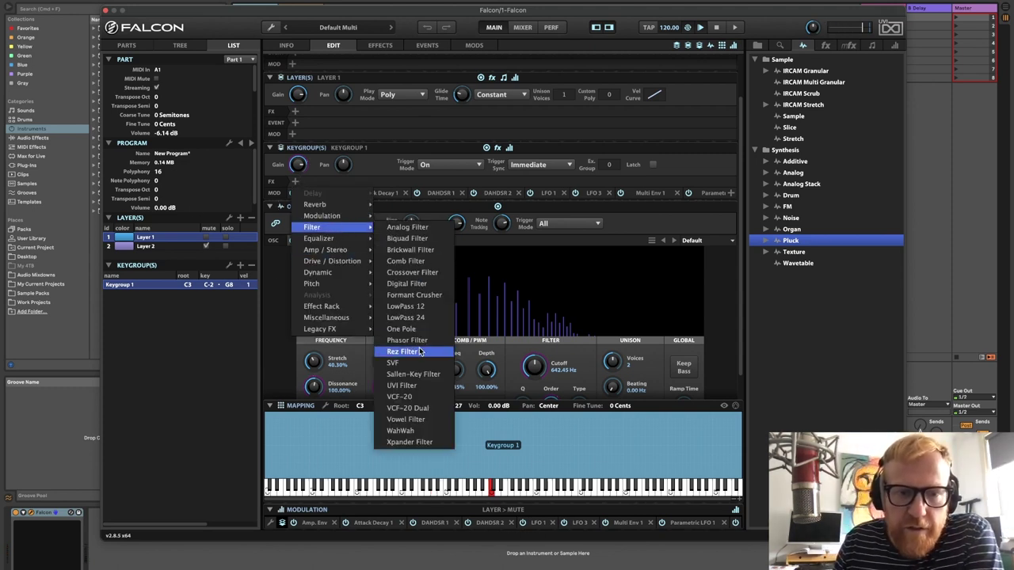
left_click(420, 410)
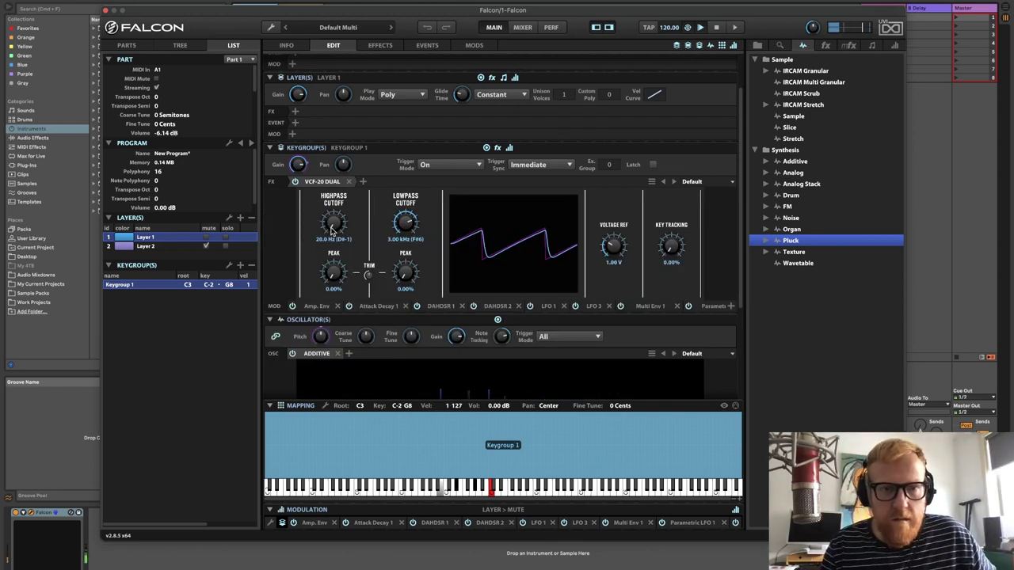
left_click_drag(334, 222, 348, 144)
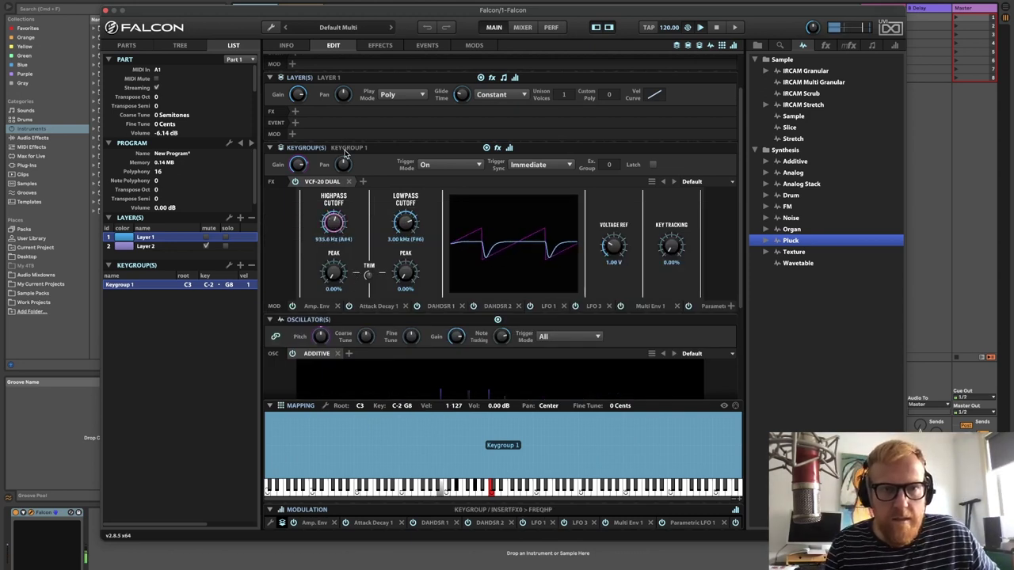
left_click_drag(336, 273, 336, 274)
mouse_move(333, 222)
left_mouse_down()
mouse_move(336, 210)
mouse_move(338, 226)
left_mouse_up()
Set the VCF-20 Dual's lowpass cutoff to 898.4 Hz and lowpass peak to 31.53%
left_click(408, 224)
left_click_drag(408, 224, 404, 222)
left_click_drag(405, 272, 401, 224)
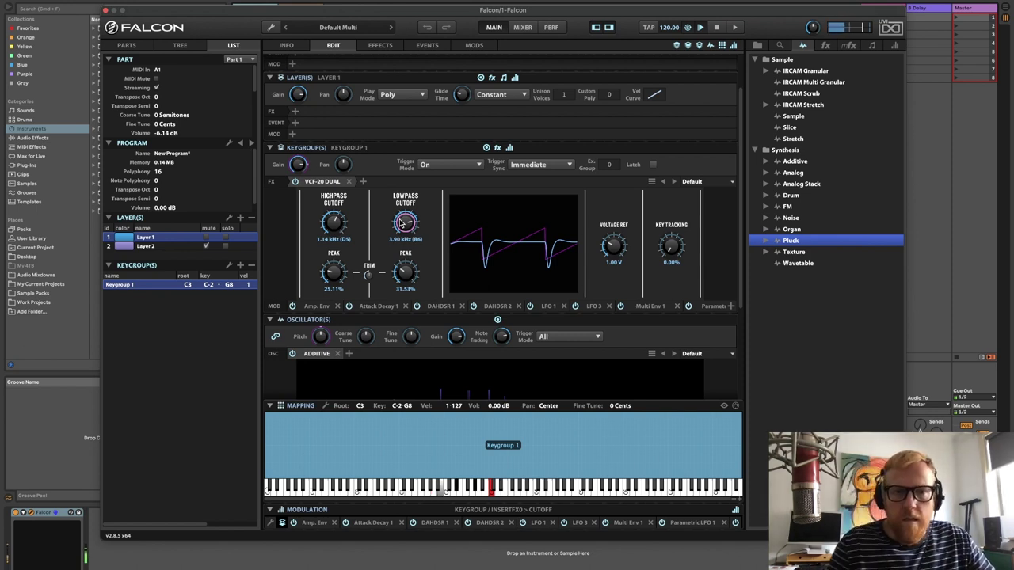
left_click_drag(404, 225, 406, 228)
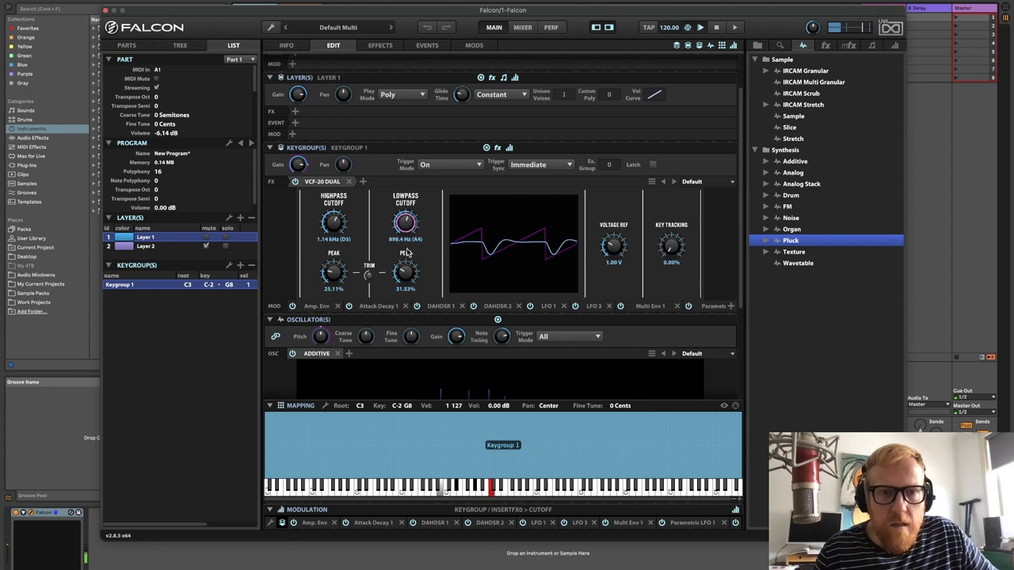
Modulate the VCF-20 Dual's lowpass cutoff with a new keygroup-level Analog ADSR envelope
right_click(406, 227)
mouse_move(444, 231)
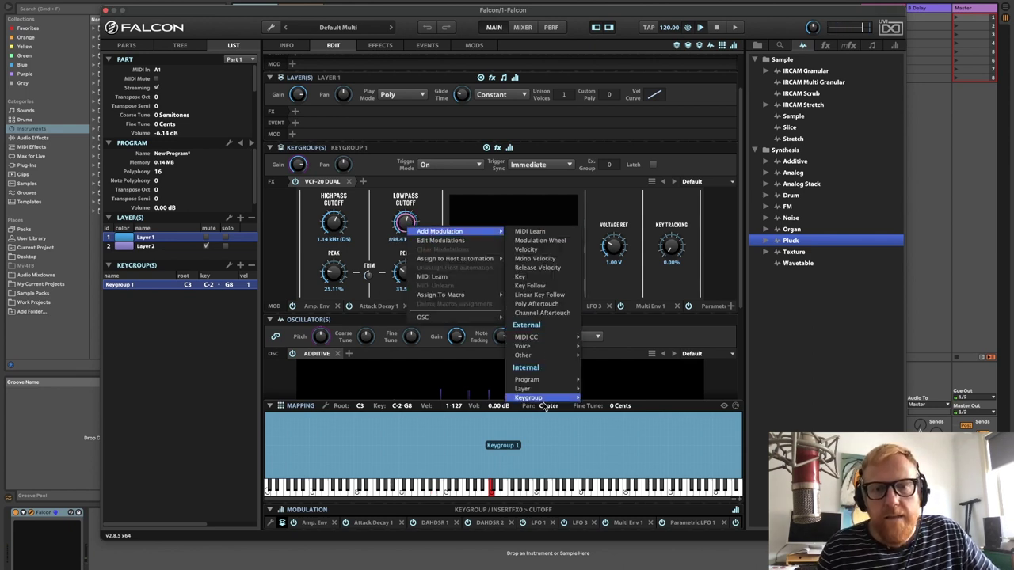
mouse_move(547, 398)
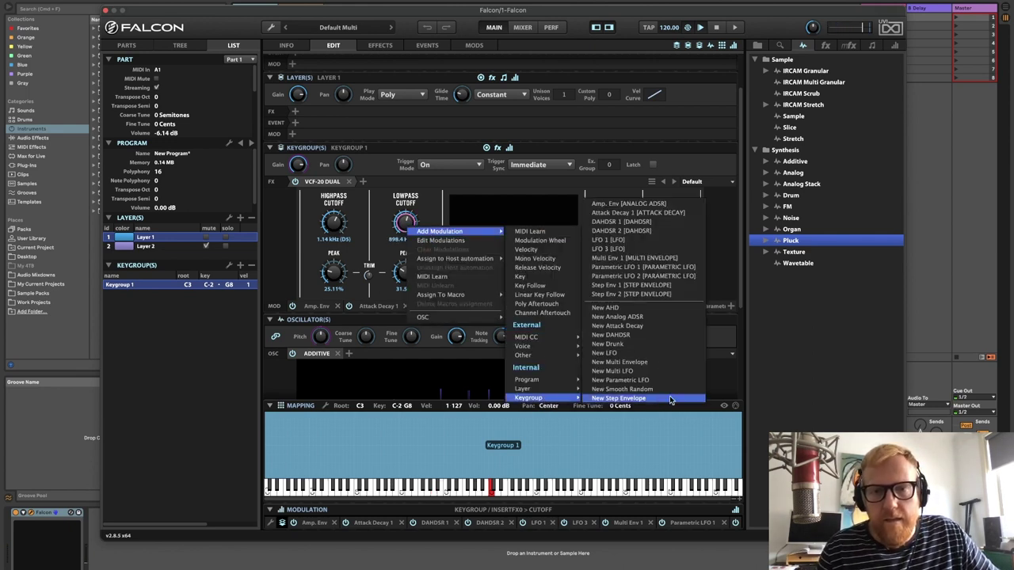
left_click(657, 319)
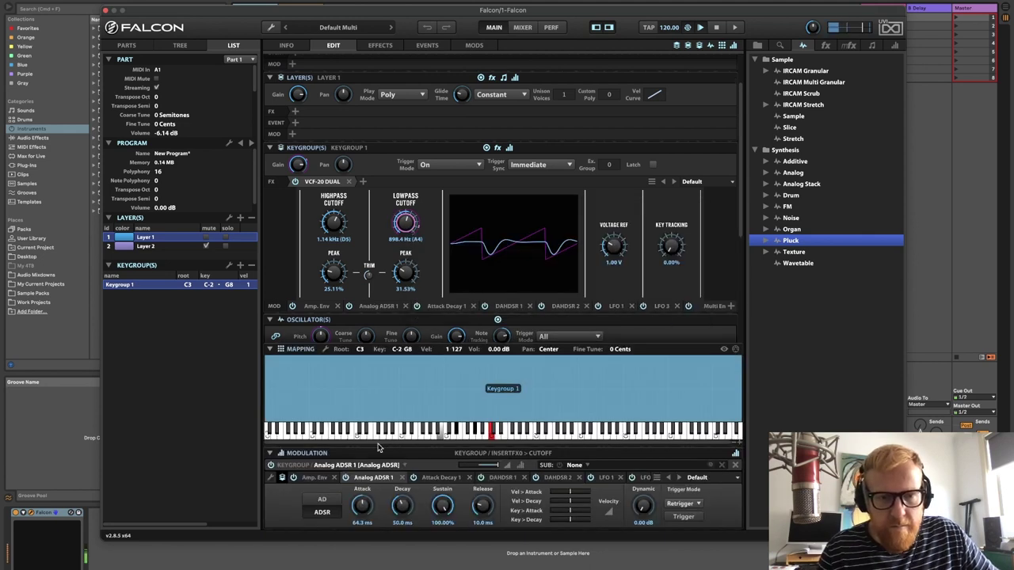
Set Analog ADSR 1 to attack 2.79 s, decay 860 ms, sustain 70.88% and release 130 ms, and show the Amp. Env settings
left_click_drag(358, 504, 409, 391)
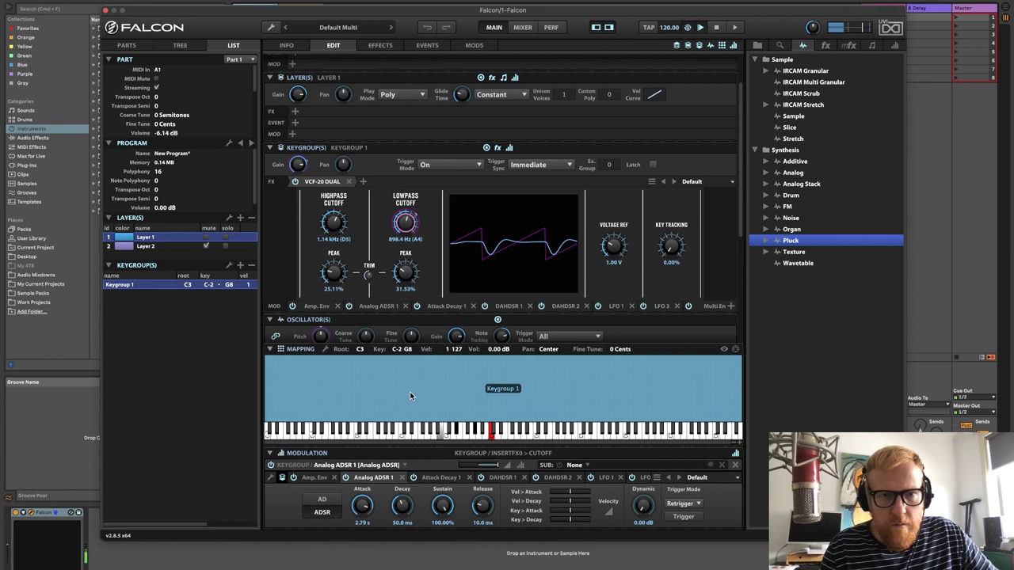
left_click_drag(403, 507, 404, 480)
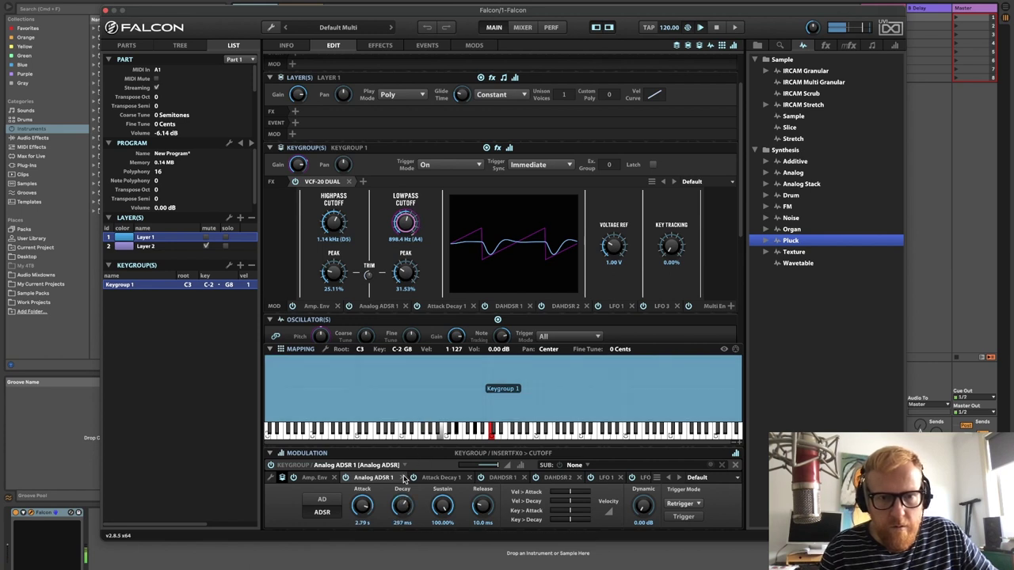
left_click_drag(442, 509, 439, 545)
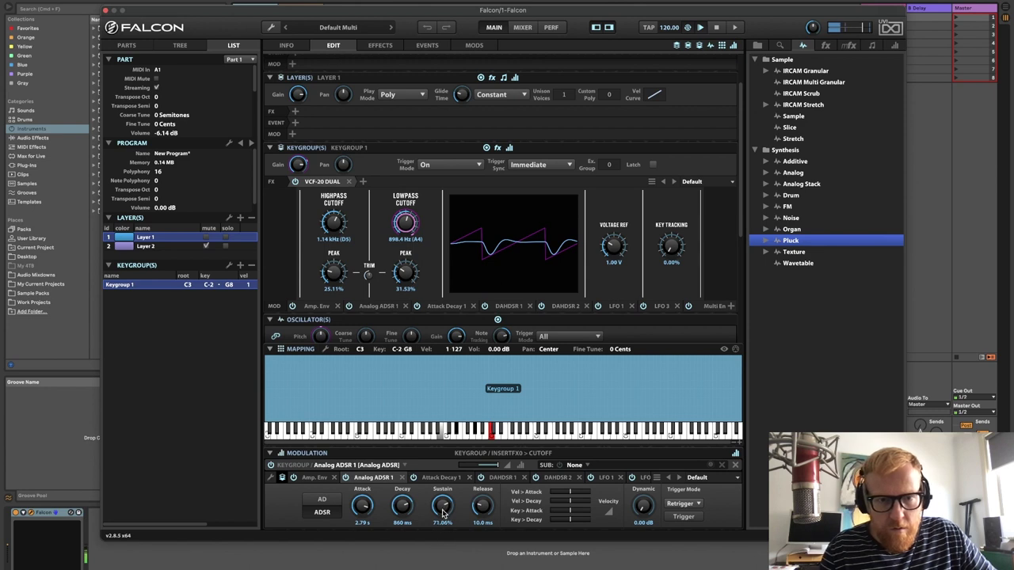
left_click_drag(483, 517, 487, 479)
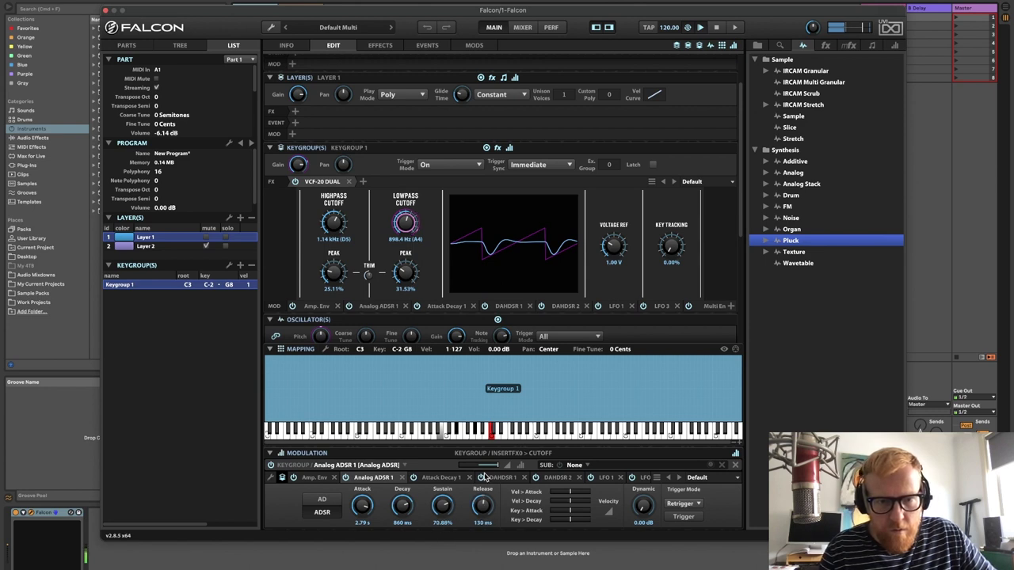
left_click(314, 478)
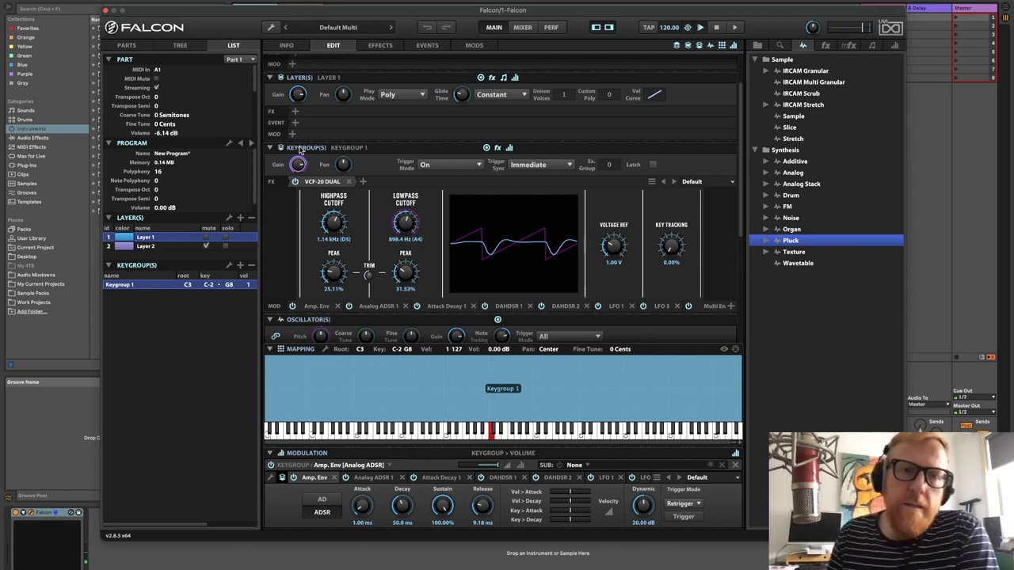
Add a Granulizer modulation effect with the Default preset to Layer 1
left_click(296, 115)
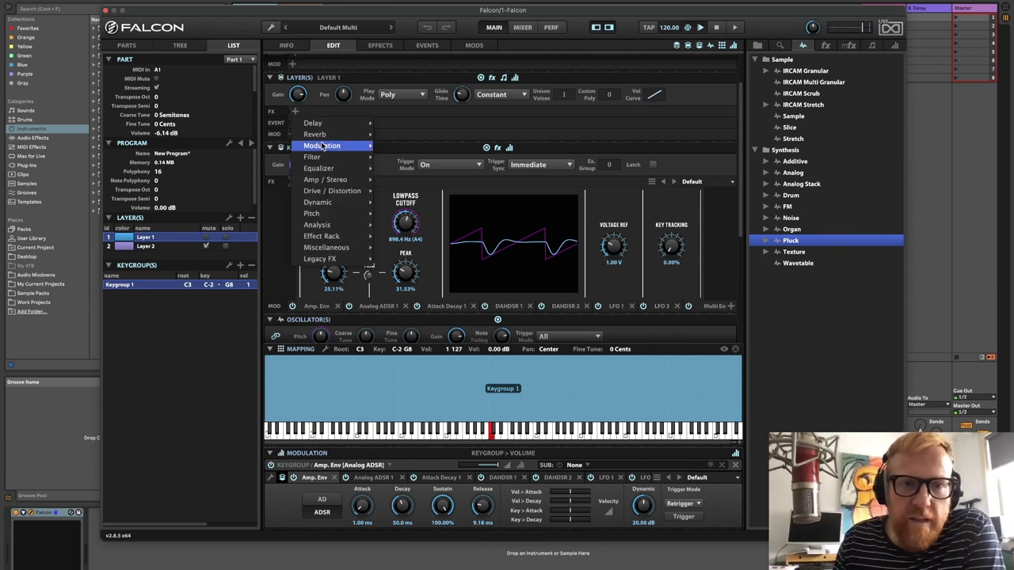
mouse_move(353, 146)
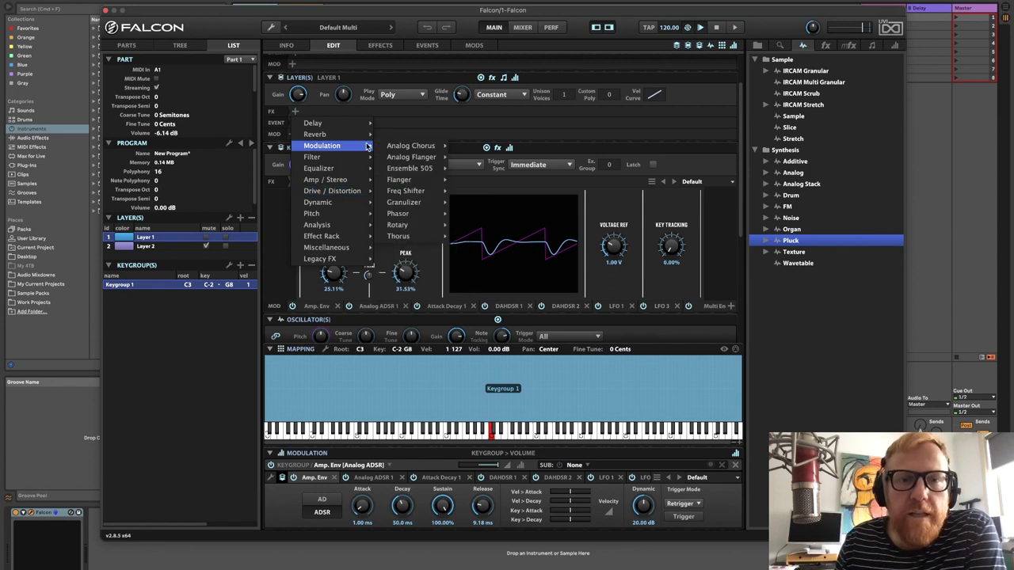
mouse_move(416, 197)
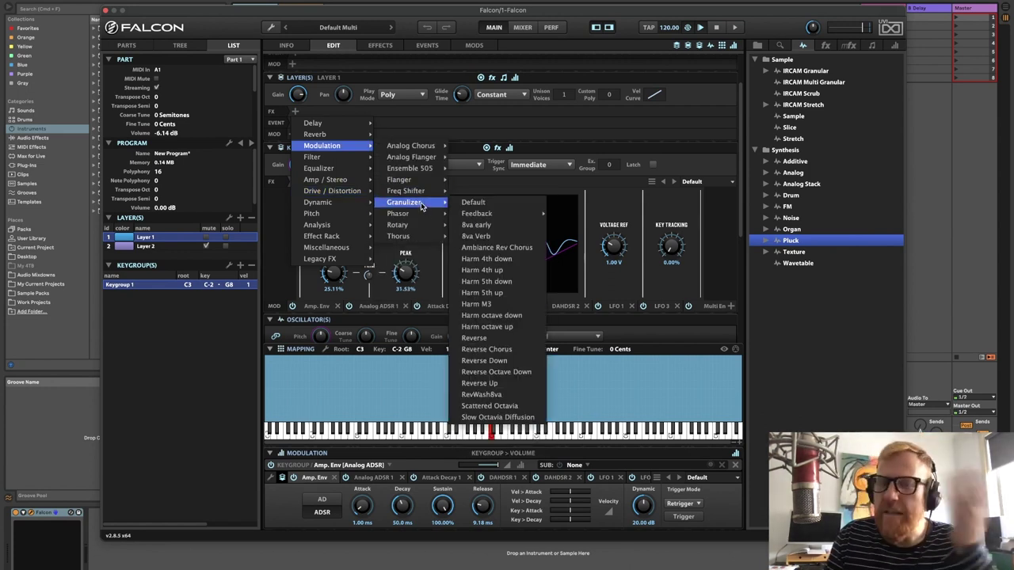
left_click(487, 205)
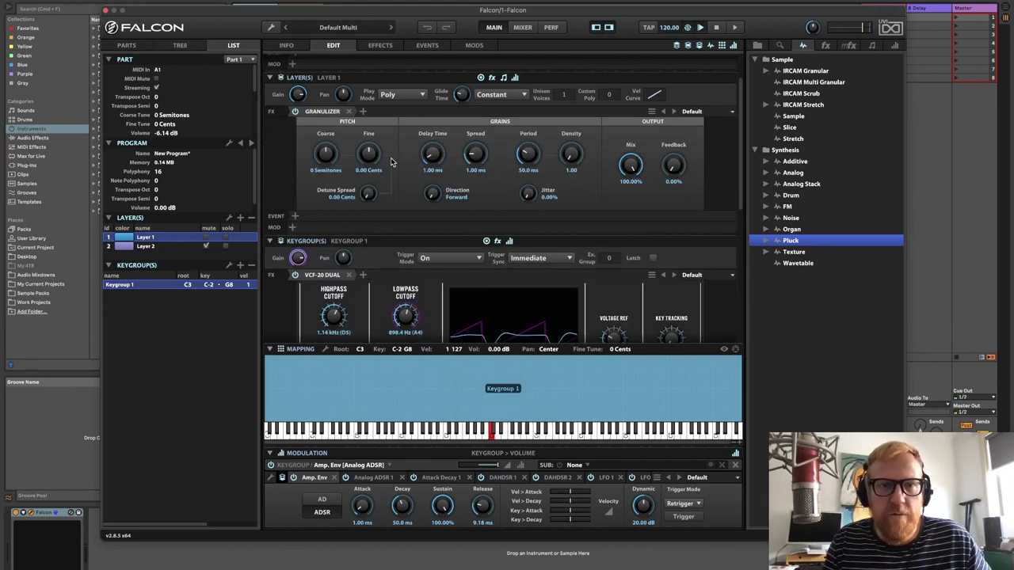
Set the Granulizer's delay time to 1.61 ms, feedback to 44.60% and density to 1.23
left_click_drag(432, 164, 478, 127)
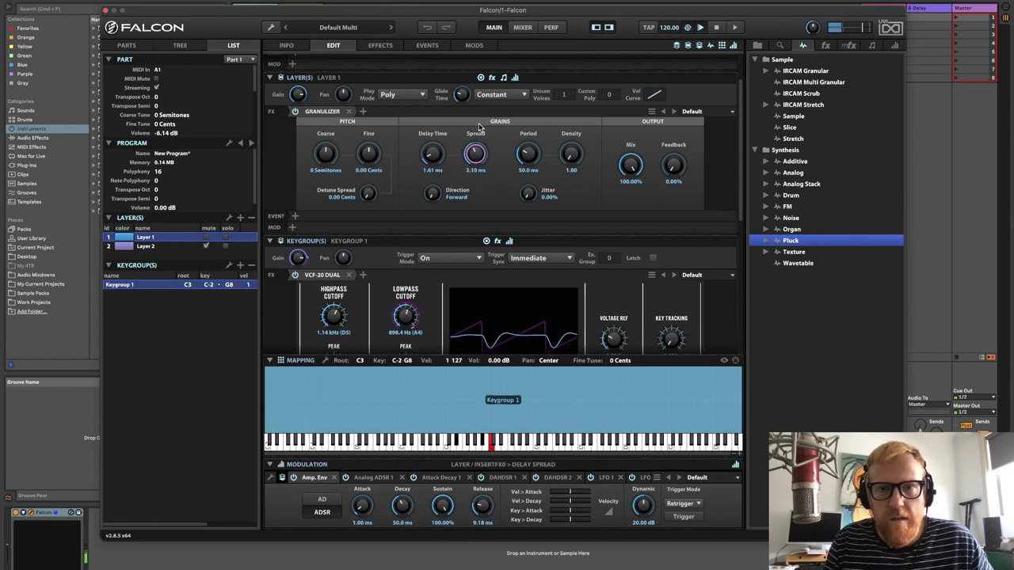
left_click_drag(673, 166, 675, 102)
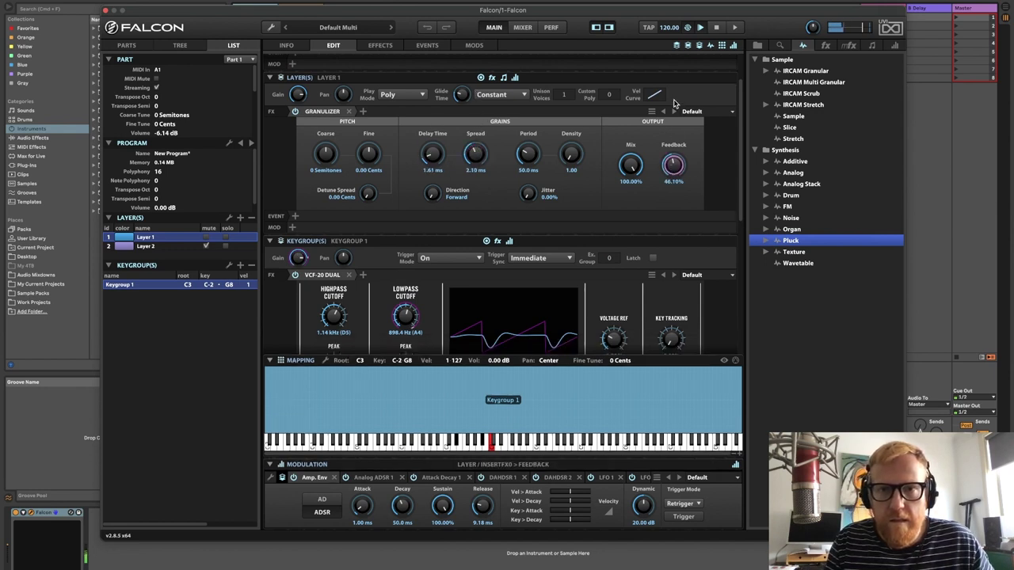
left_click_drag(572, 155, 523, 202)
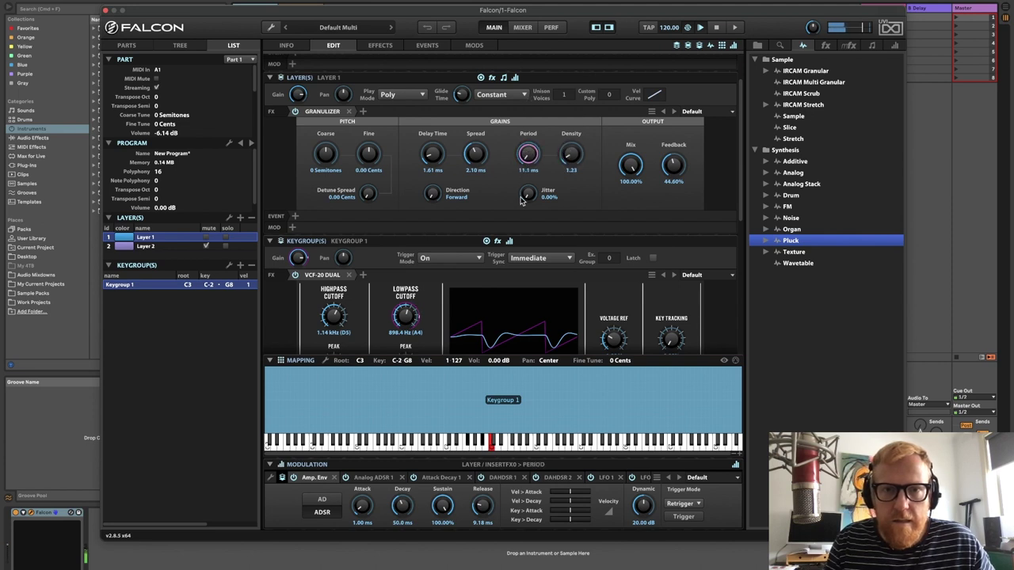
Set the Granulizer's spread to 3.12 ms, period to 17.5 ms, jitter to 31.00% and detune spread to 38.01 cents
left_click_drag(475, 155, 478, 134)
left_click_drag(527, 192, 531, 151)
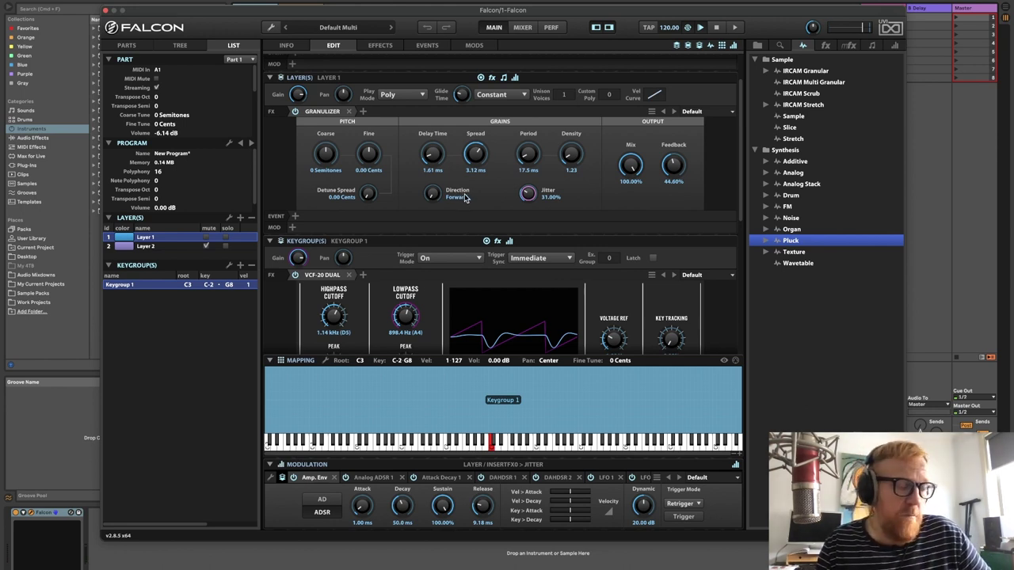
left_click_drag(373, 196, 367, 145)
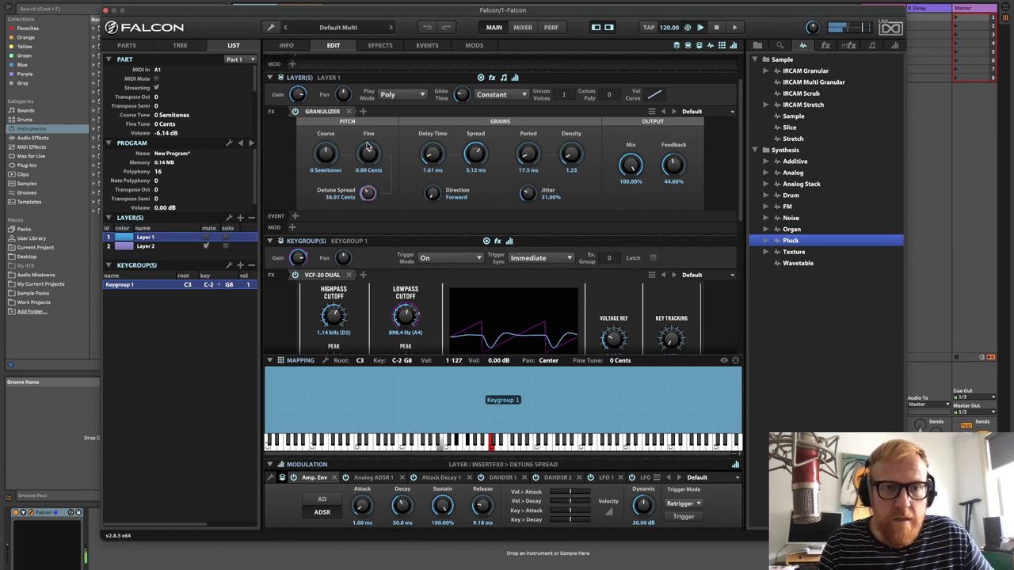
Set the Granulizer's detune spread to 27.78 cents, density 1.48, delay time 6.88 ms, spread 612 us, period 65.5 ms, mix 48.59% and feedback 66.43%
mouse_move(570, 155)
left_mouse_down()
mouse_move(572, 73)
mouse_move(560, 161)
mouse_move(578, 161)
mouse_move(578, 141)
left_mouse_up()
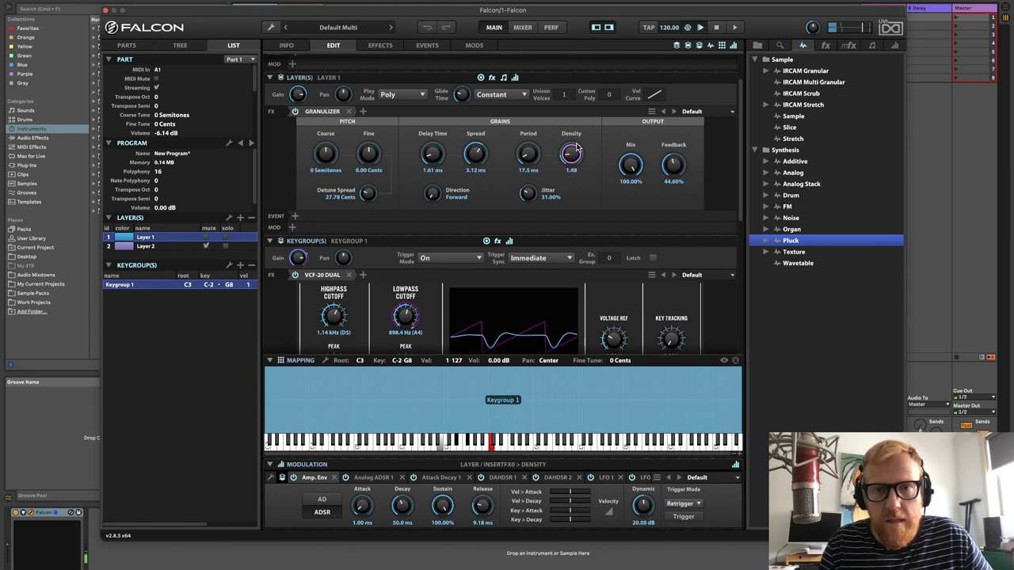
left_click_drag(432, 155, 469, 223)
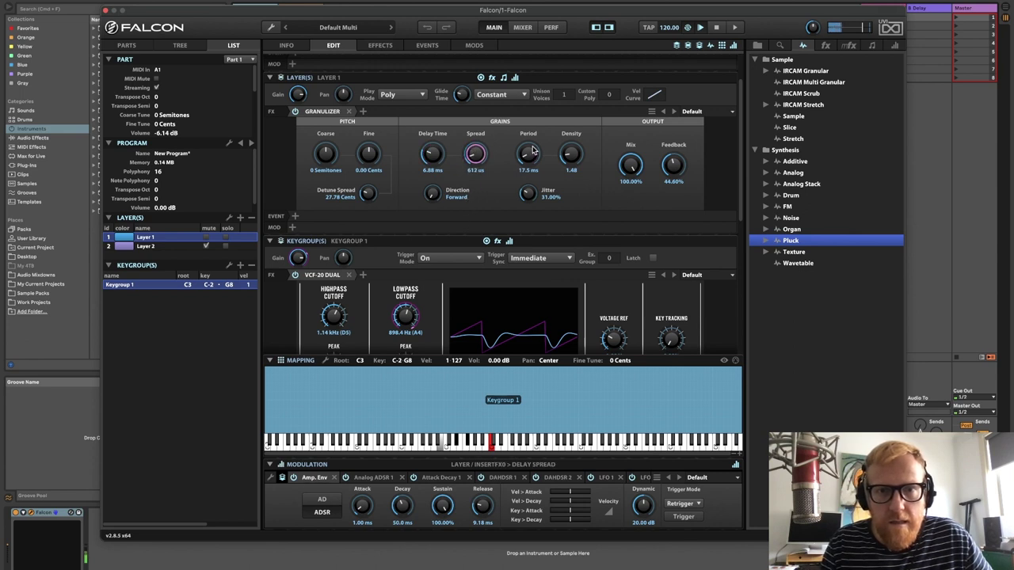
left_click_drag(533, 150, 527, 117)
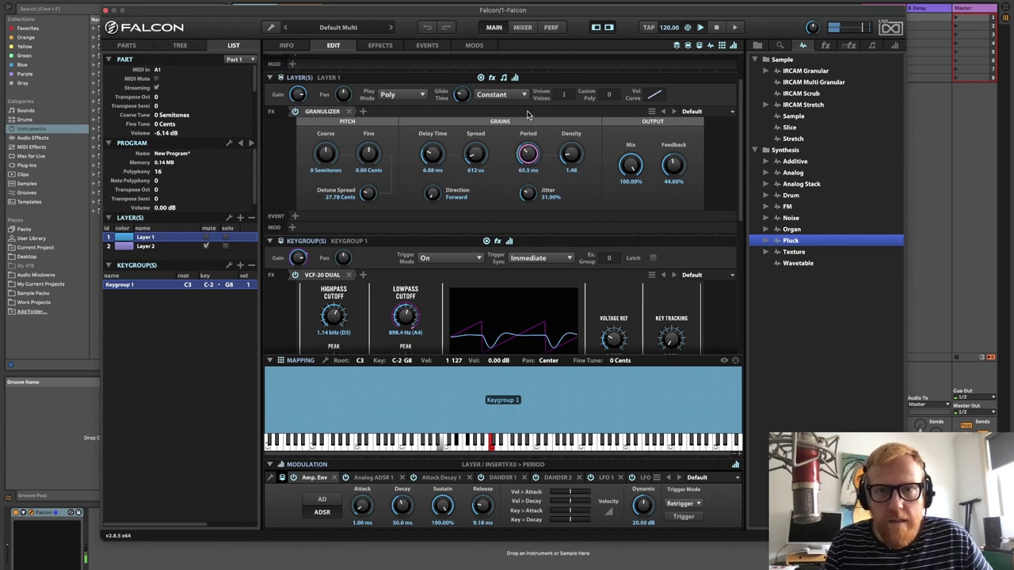
left_click_drag(632, 164, 621, 240)
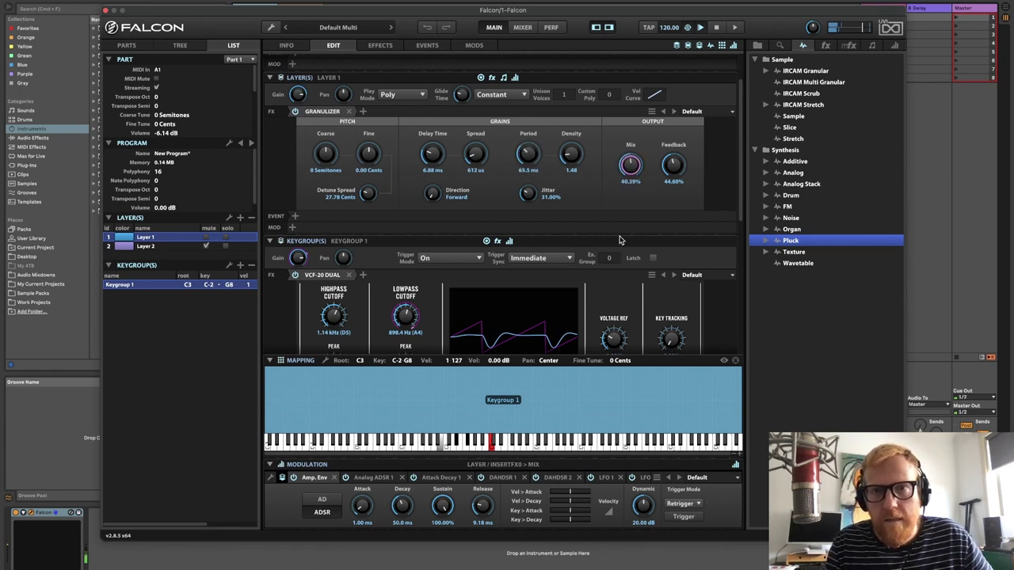
left_click_drag(671, 176, 674, 140)
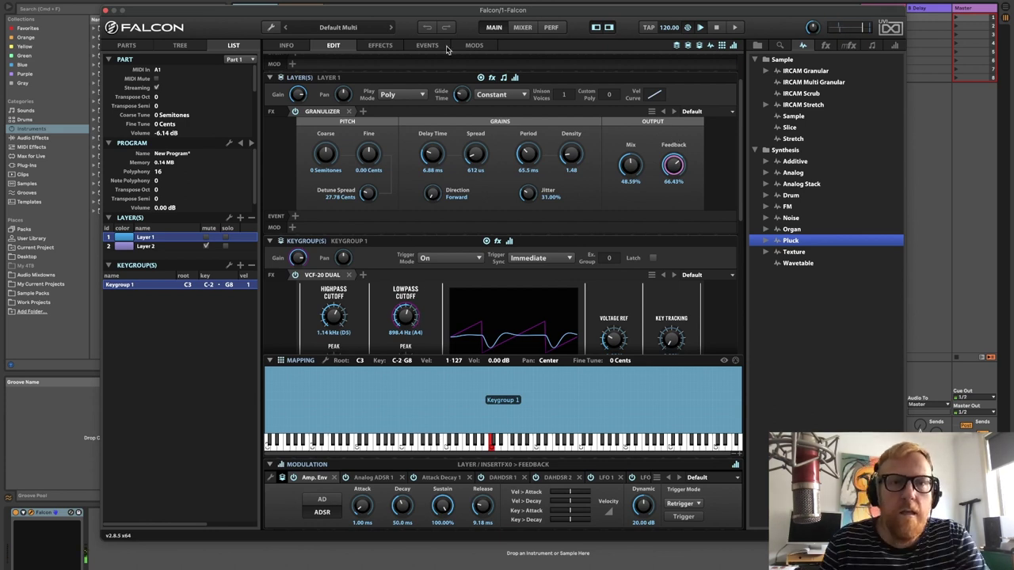
Add a Thorus modulation effect with the Default preset after the Granulizer on Layer 1
left_click(361, 112)
mouse_move(390, 146)
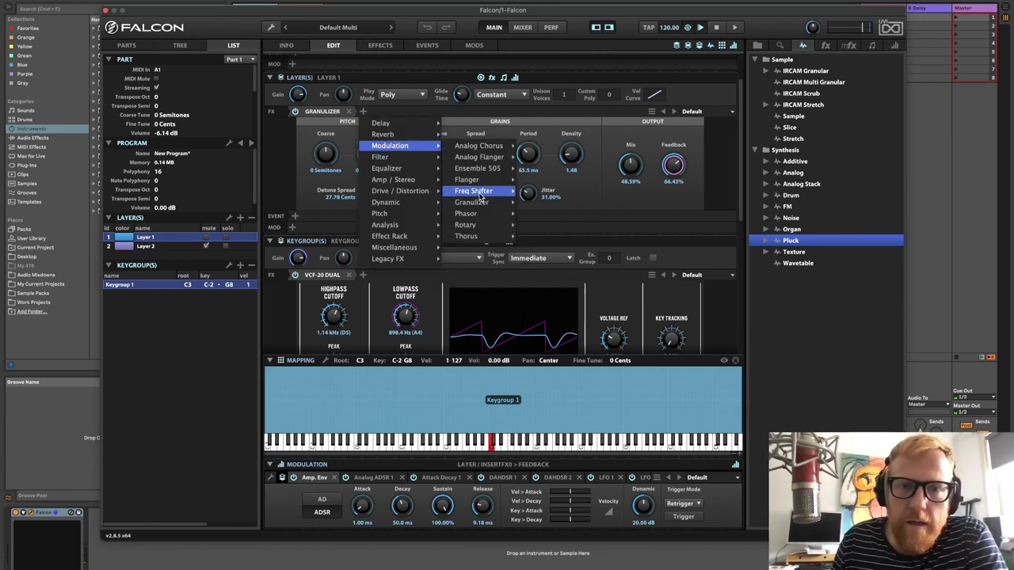
mouse_move(480, 195)
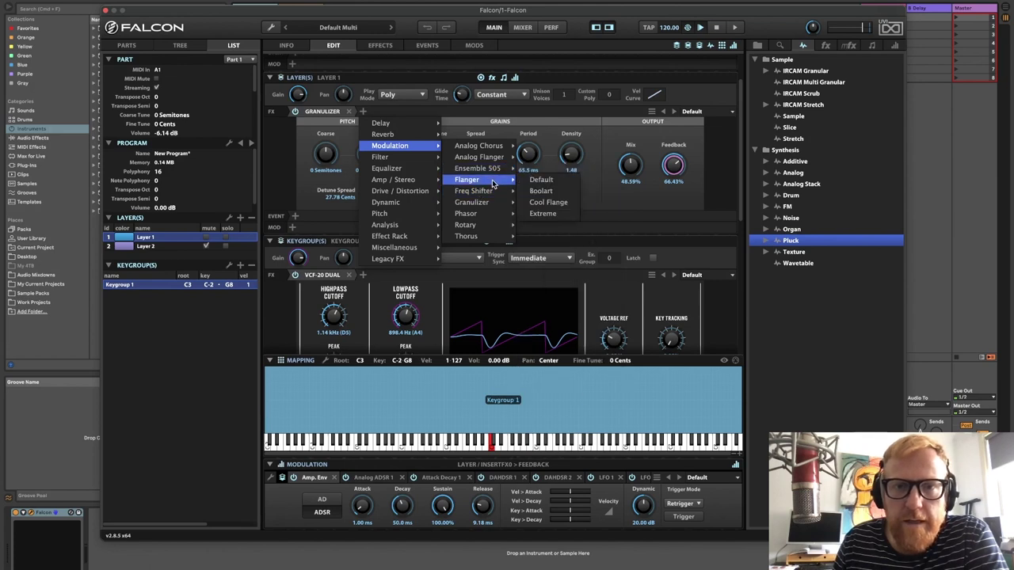
mouse_move(486, 229)
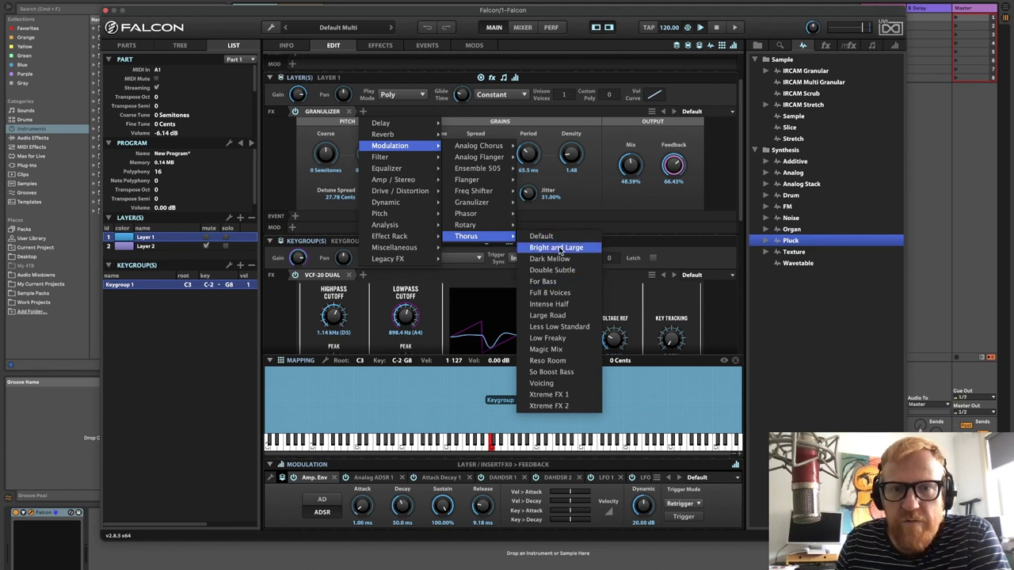
left_click(545, 237)
Set the Thorus to 6 voices, speed 0.40 Hz, depth 20.20 cents, crossover 174.89 Hz and Wide mode
left_click_drag(325, 215, 326, 185)
left_click_drag(367, 215, 377, 171)
left_click_drag(406, 215, 423, 156)
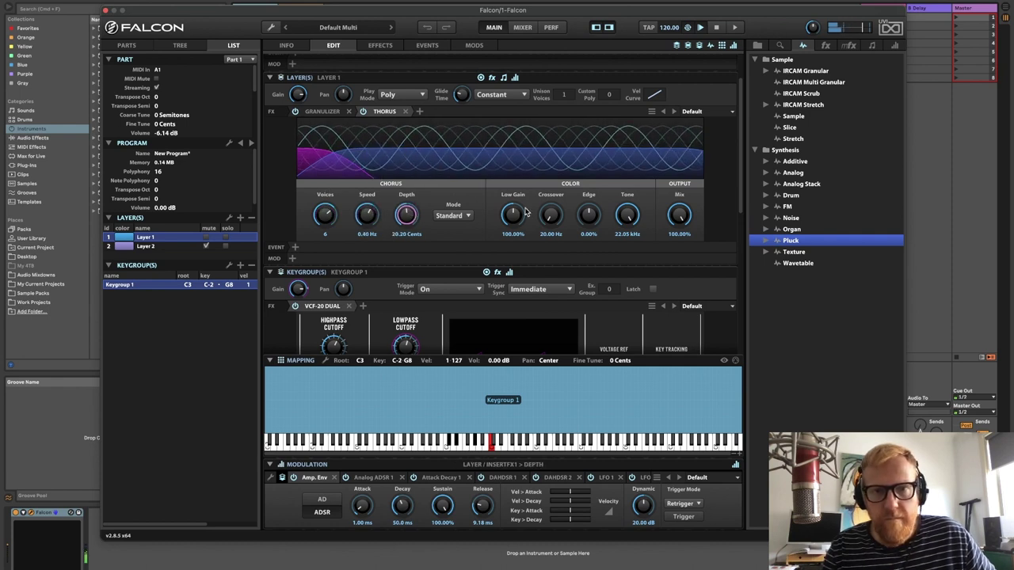
left_click_drag(545, 223, 546, 167)
left_click(455, 215)
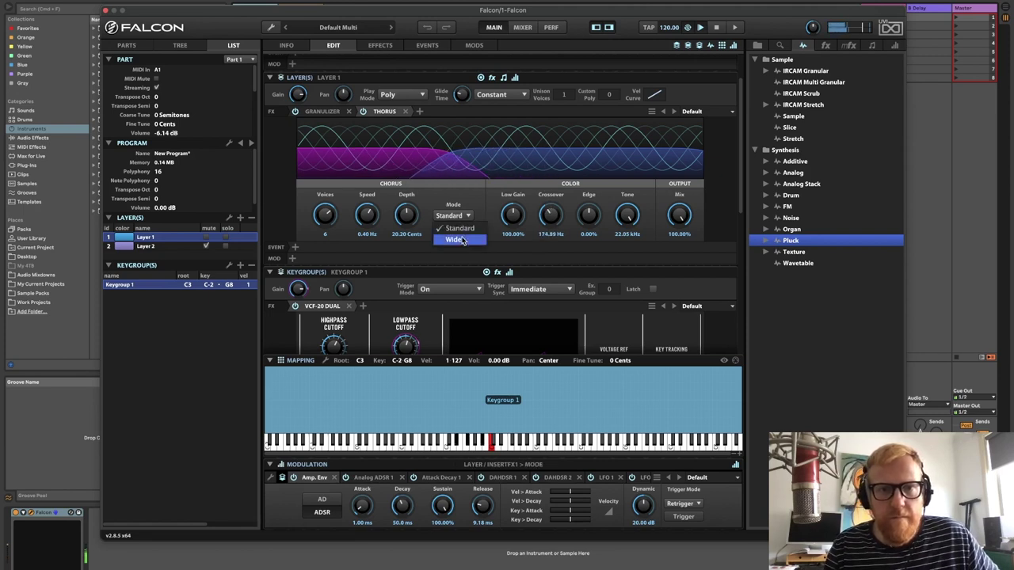
left_click(463, 238)
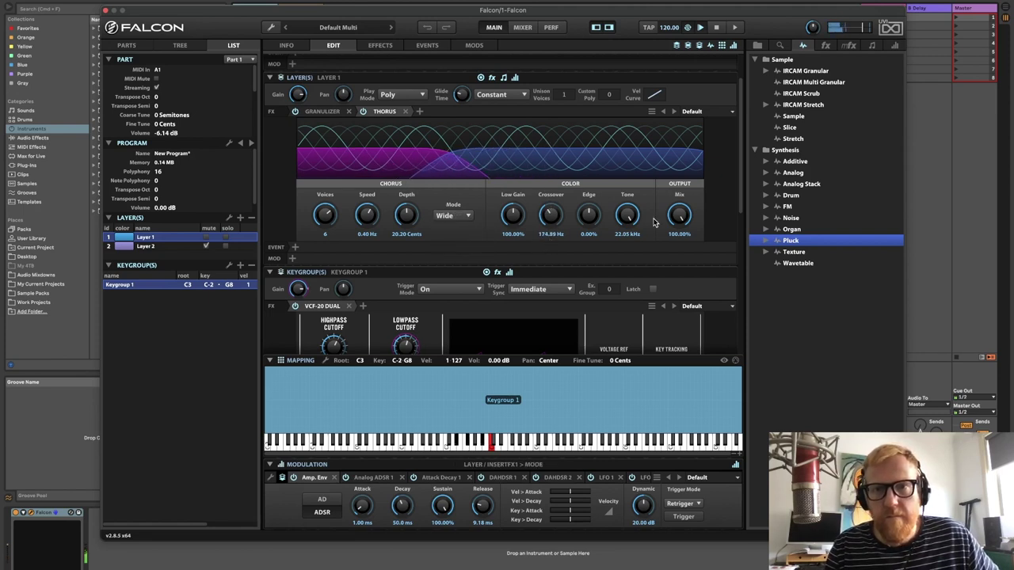
Set the Thorus edge to 44.66%, speed to 0.28 Hz and mix to 57.23%
left_click_drag(636, 221, 588, 175)
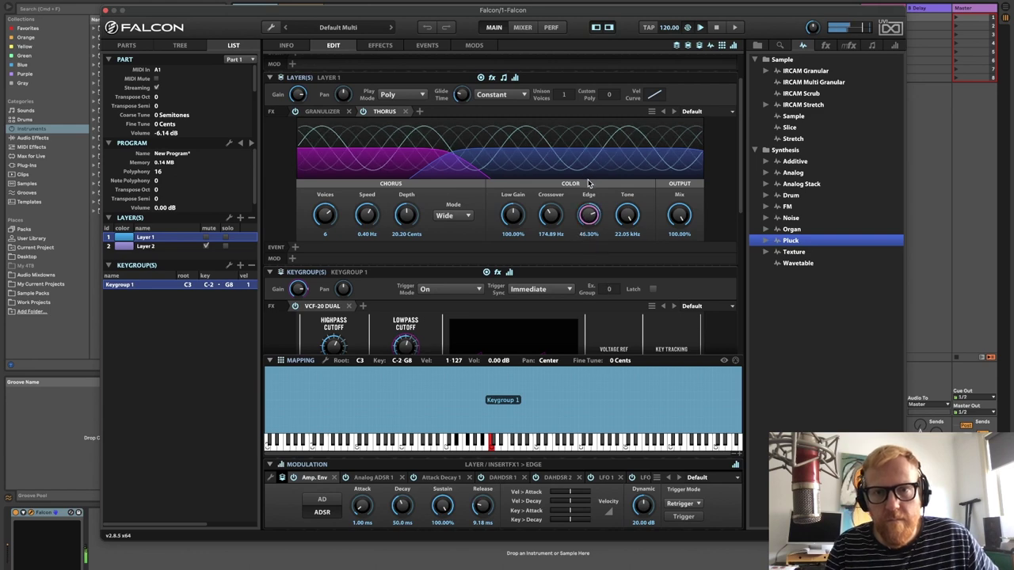
left_click_drag(367, 214, 376, 242)
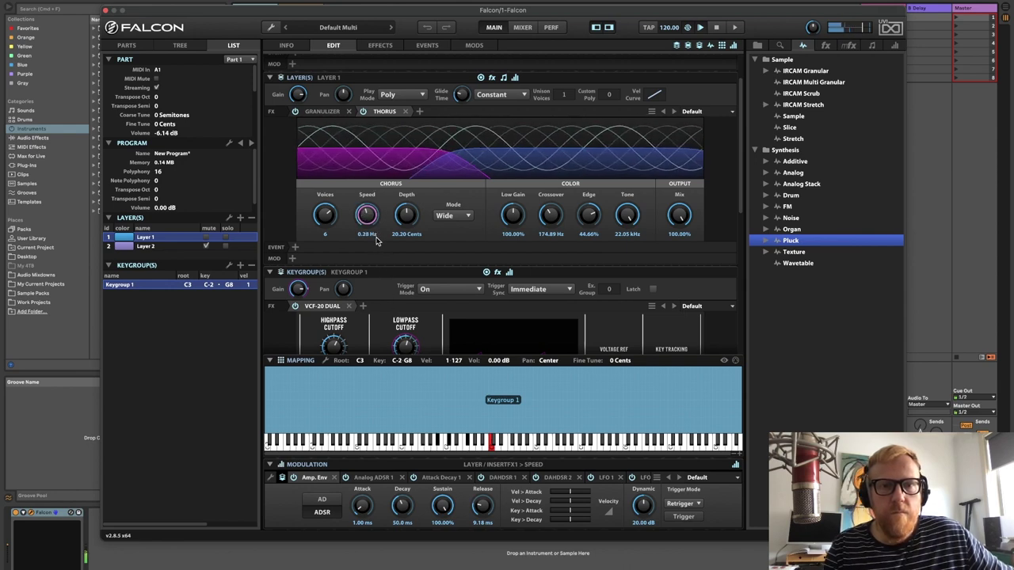
left_click_drag(679, 214, 674, 280)
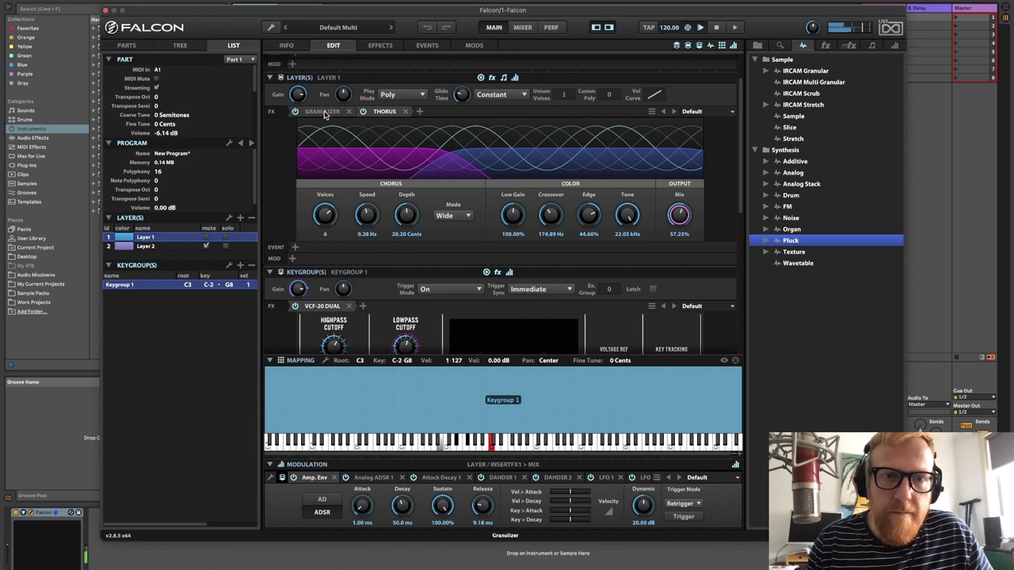
Add a SparkVerb reverb with the Big Plate preset from the 02 - Plate group after the Thorus
left_click(420, 112)
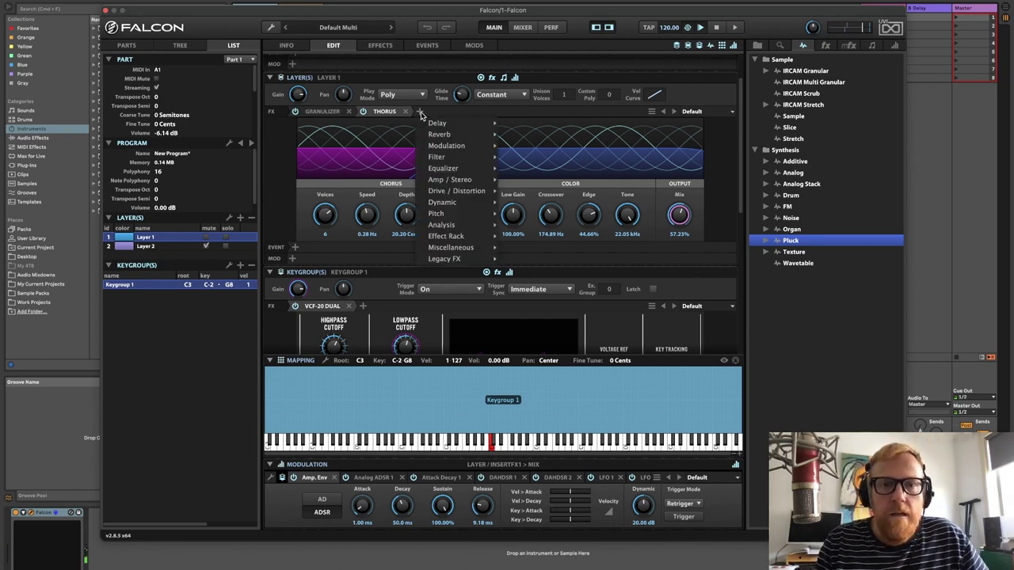
mouse_move(470, 135)
mouse_move(552, 148)
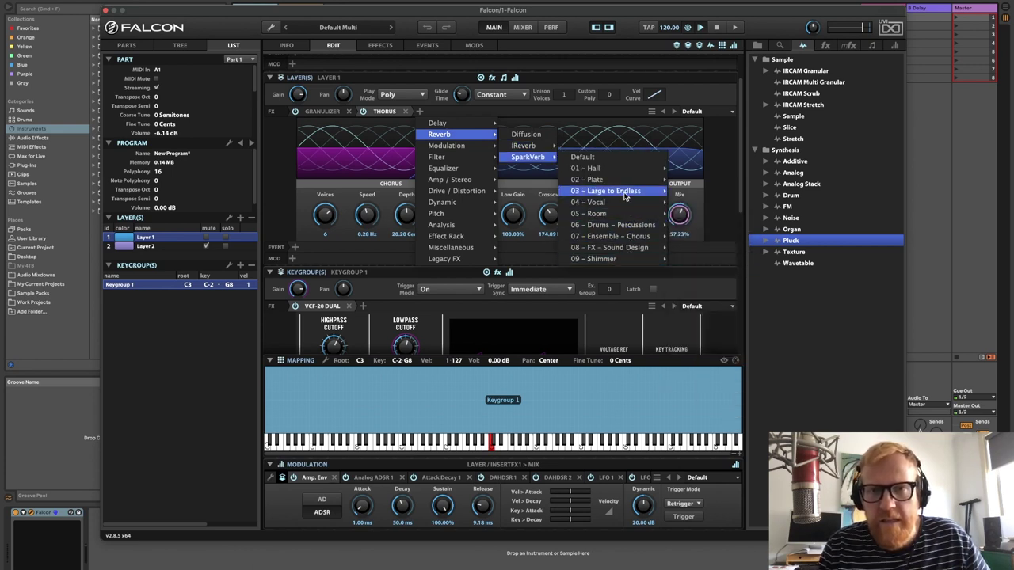
mouse_move(626, 180)
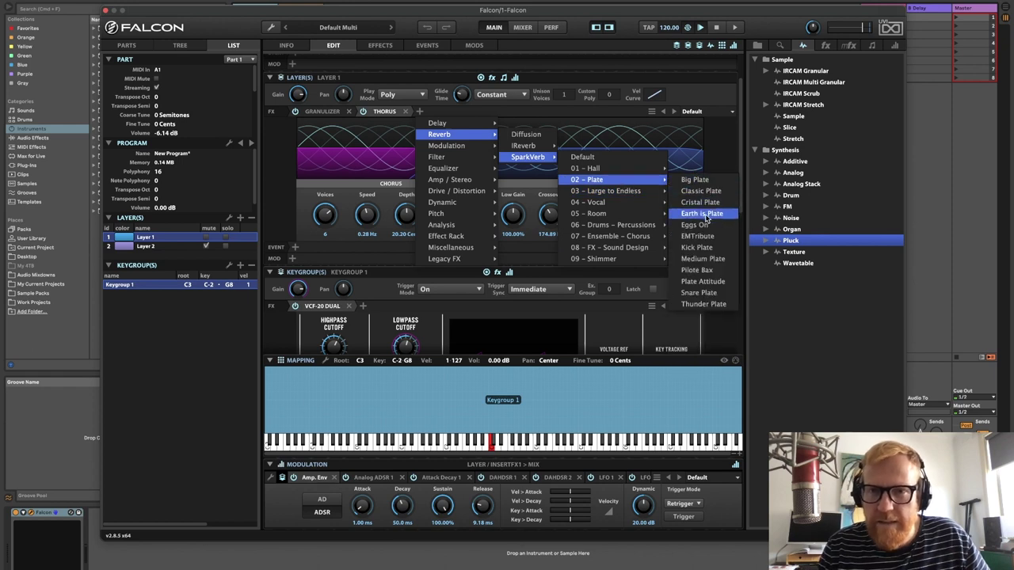
left_click(695, 180)
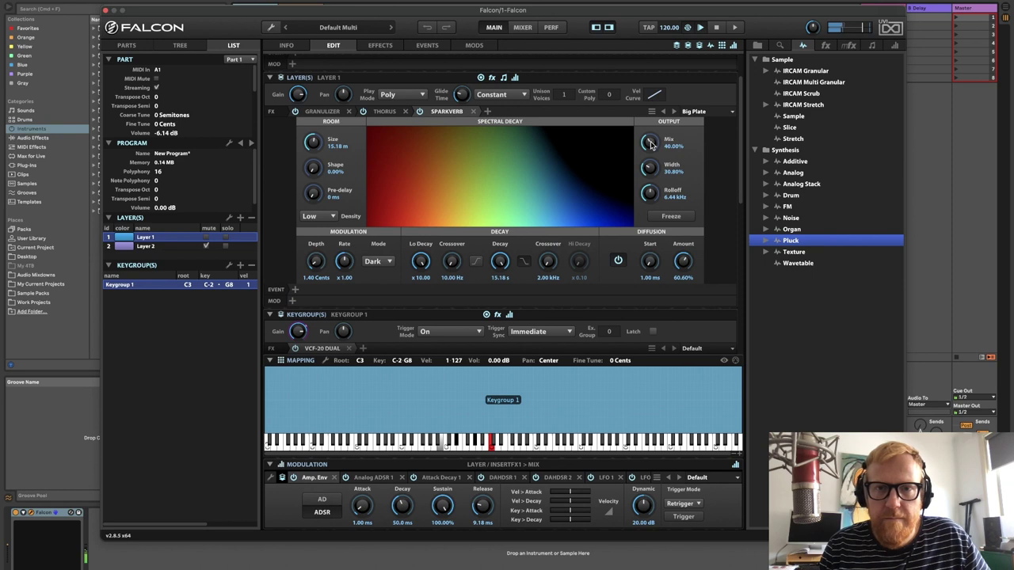
Try the Big Plate reverb with a high decay crossover of 3.77 kHz and a mix of 50.29%
left_click(548, 264)
left_click_drag(547, 264, 546, 221)
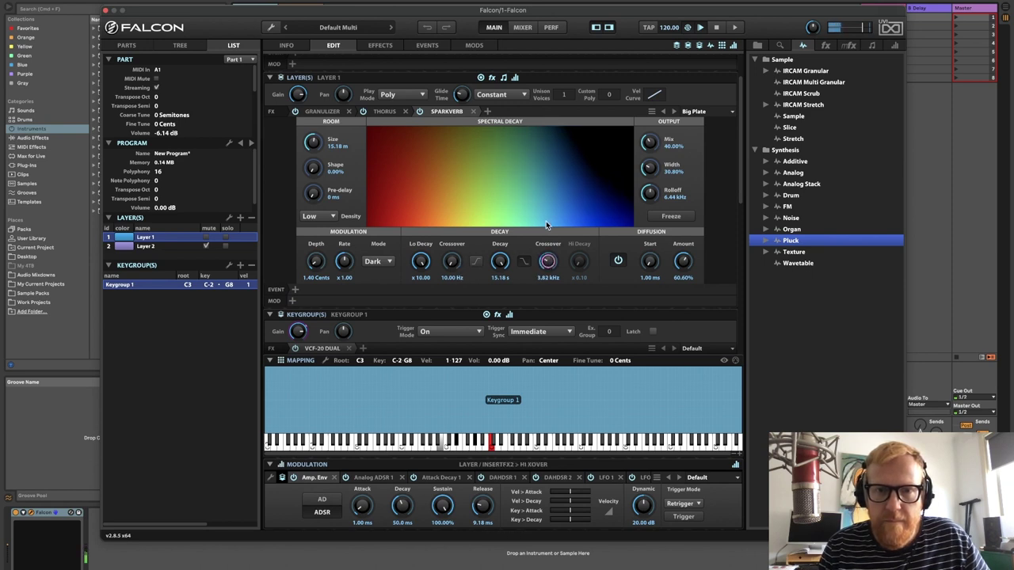
left_click_drag(655, 142, 652, 107)
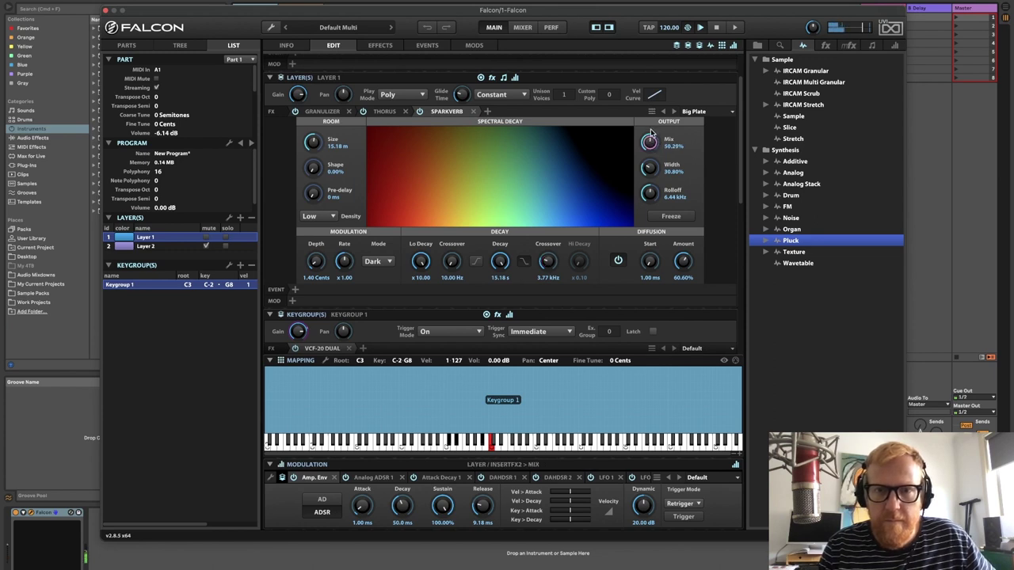
Replace the reverb on Layer 1 with SparkVerb's Classic Plate preset from the 02 - Plate group
left_click(447, 114)
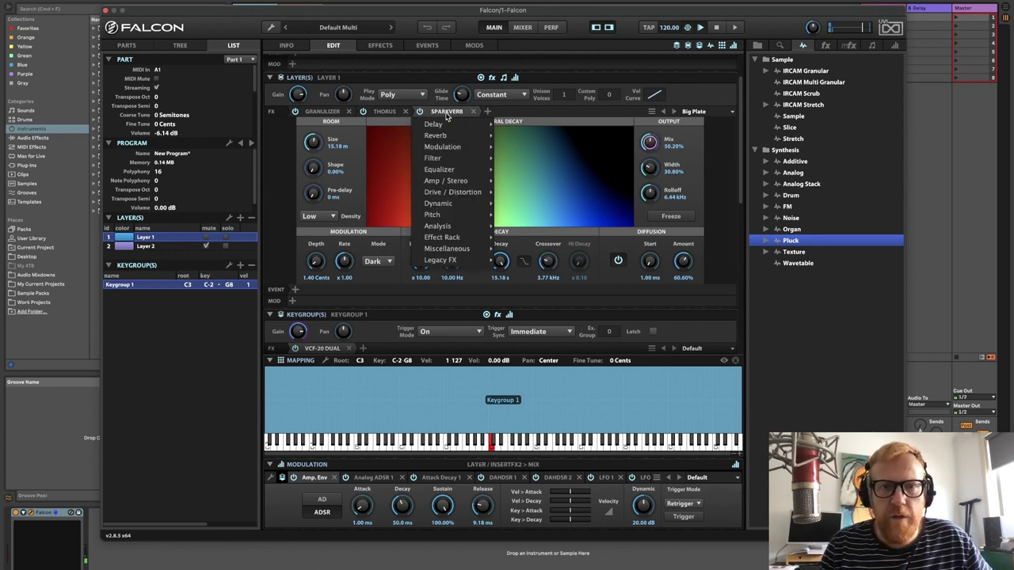
mouse_move(453, 138)
mouse_move(527, 158)
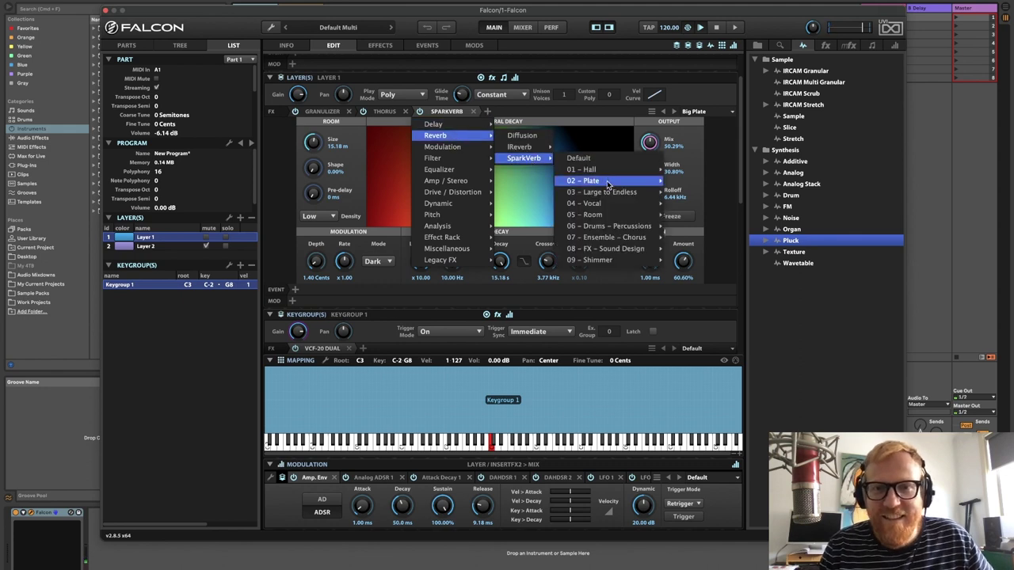
mouse_move(606, 180)
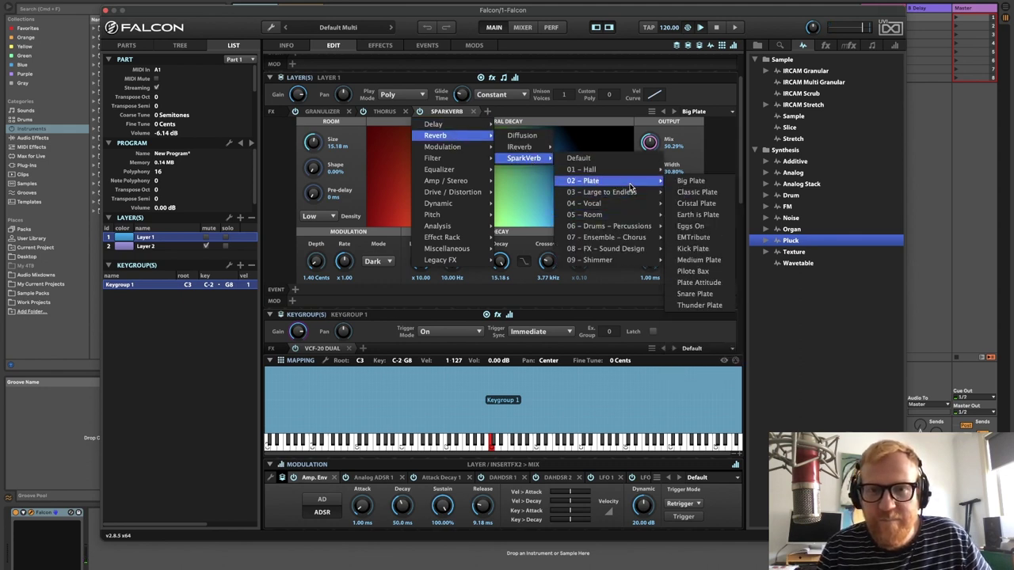
left_click(719, 196)
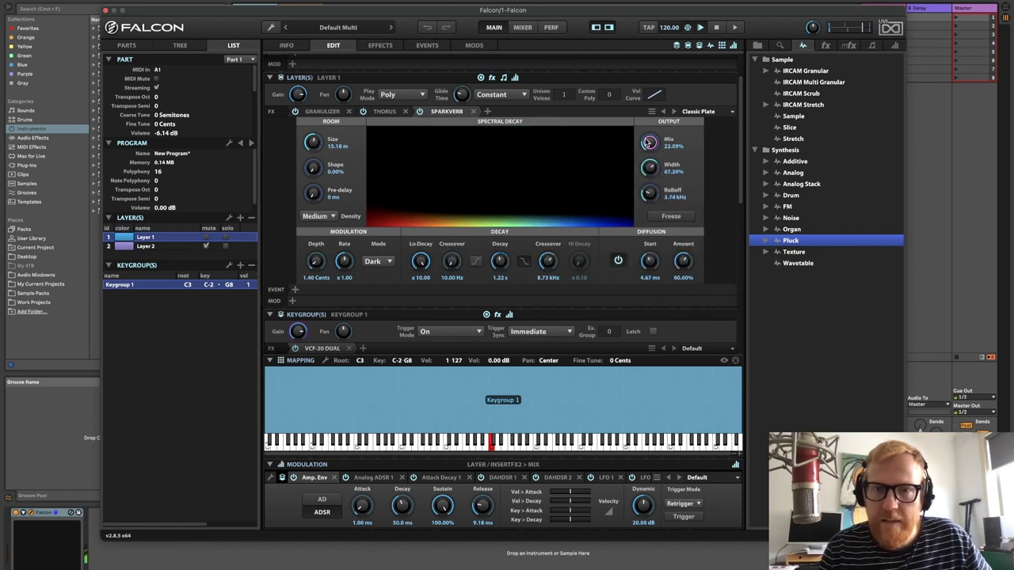
Set the SparkVerb's mix to 40.72%, decay to 3.67 s, high crossover to 9.04 kHz, high decay to x 1.43 and diffusion start to 8.61 ms
left_click_drag(647, 143, 647, 116)
left_click_drag(502, 264, 505, 230)
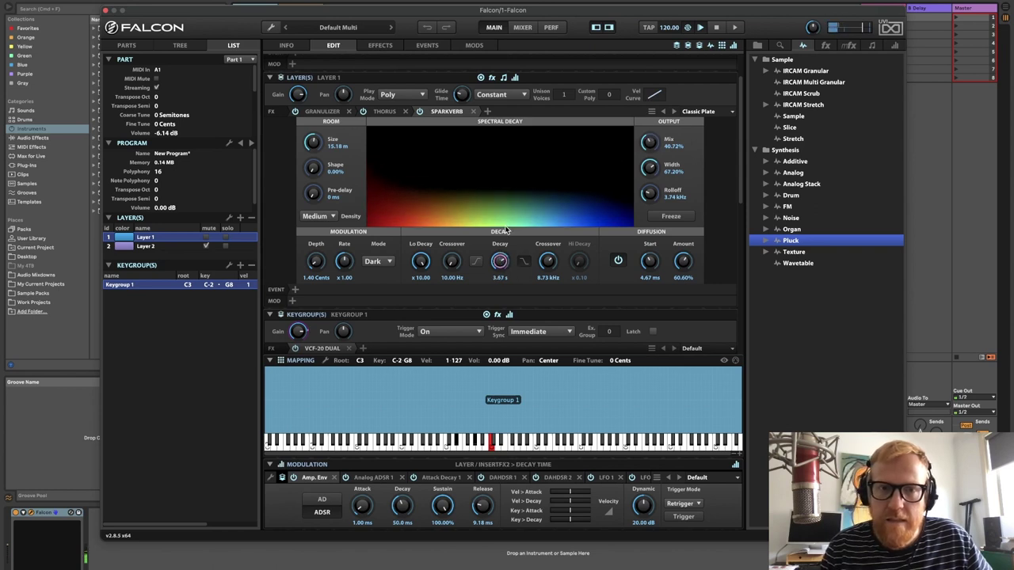
left_click(552, 265)
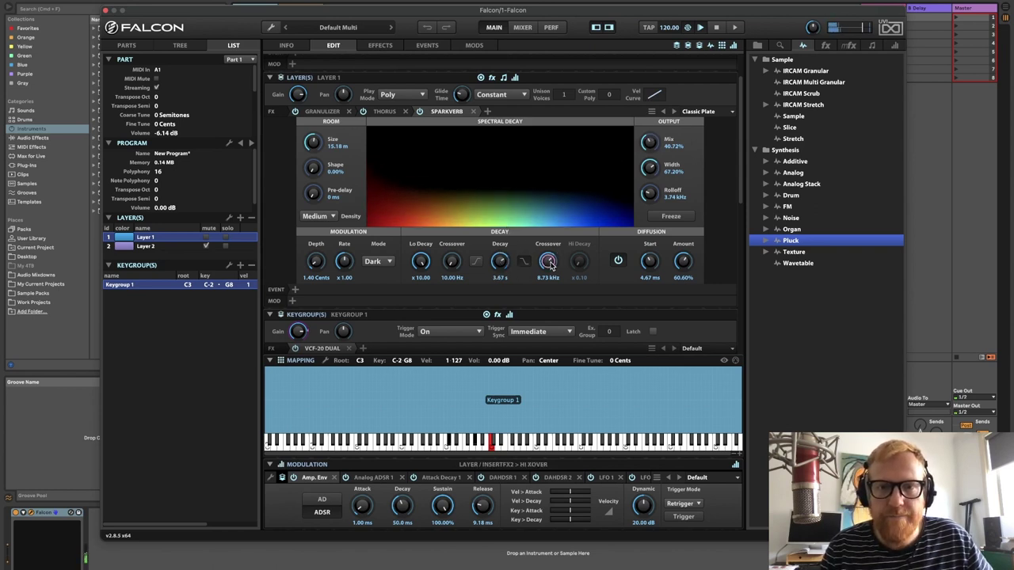
left_click_drag(551, 264, 587, 190)
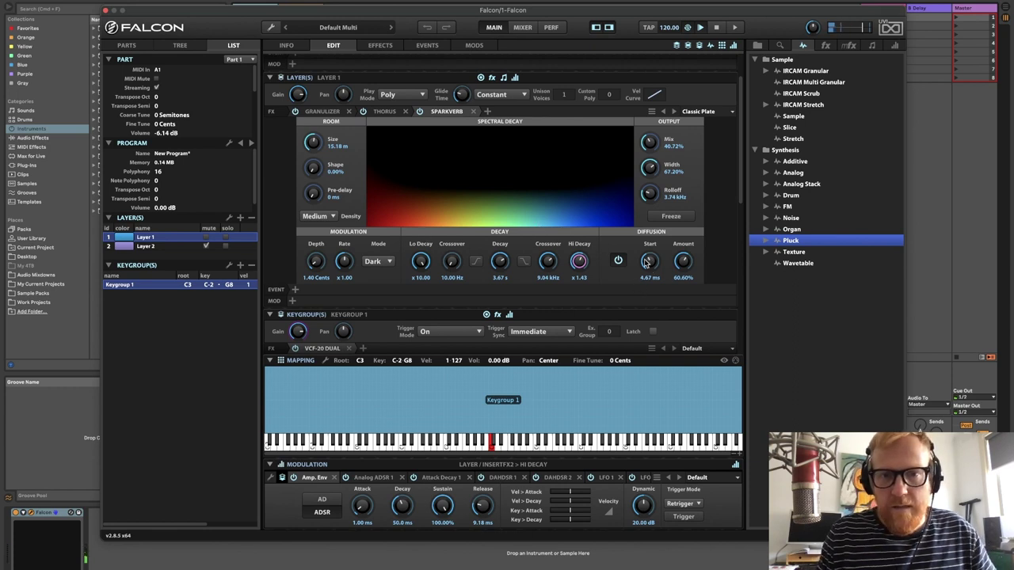
left_click_drag(649, 261, 648, 177)
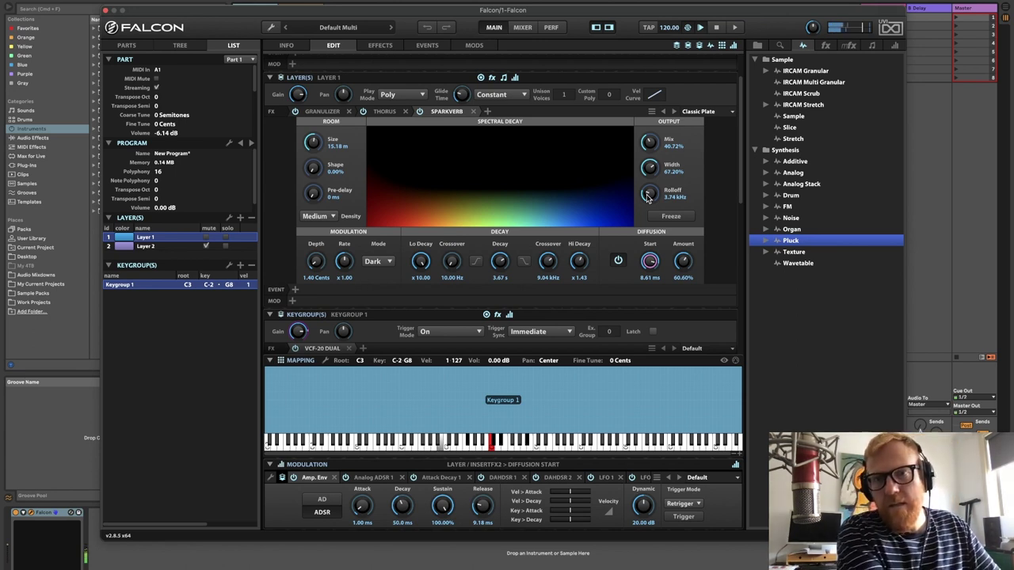
Add an Analog Tape Delay with the Default preset to Layer 1 and place it between the Thorus and the SparkVerb
left_click(487, 111)
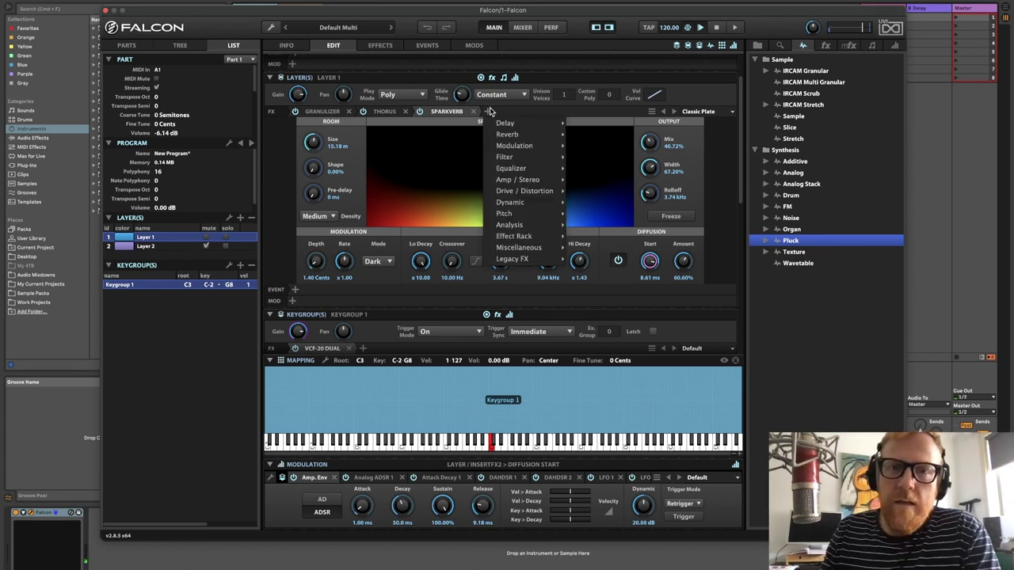
mouse_move(555, 125)
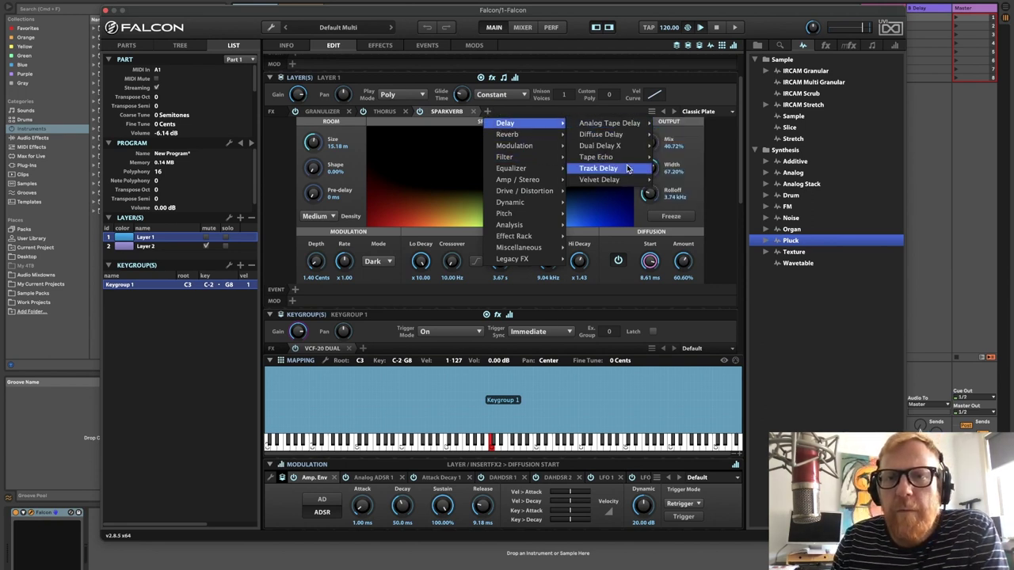
mouse_move(624, 148)
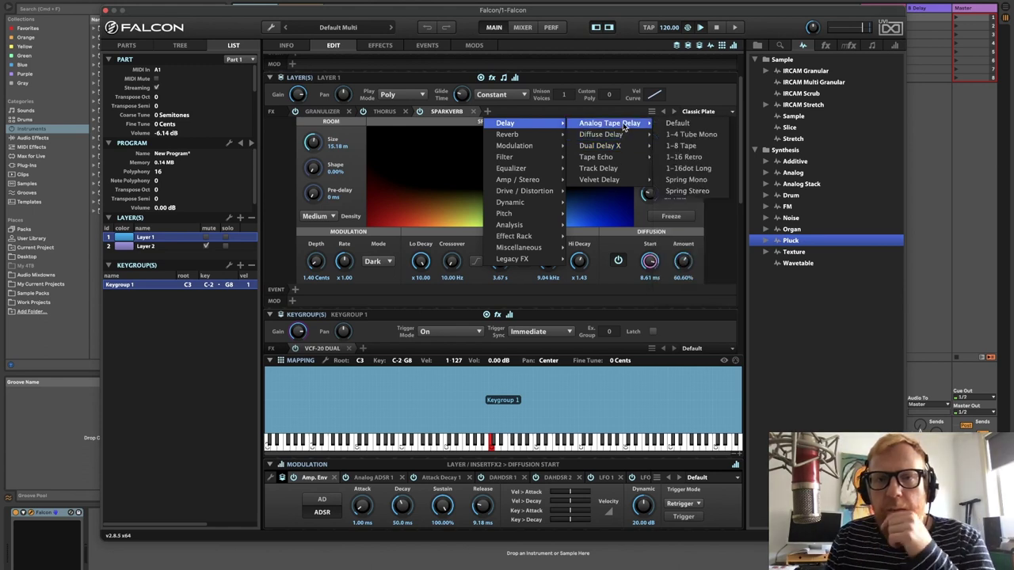
left_click(675, 125)
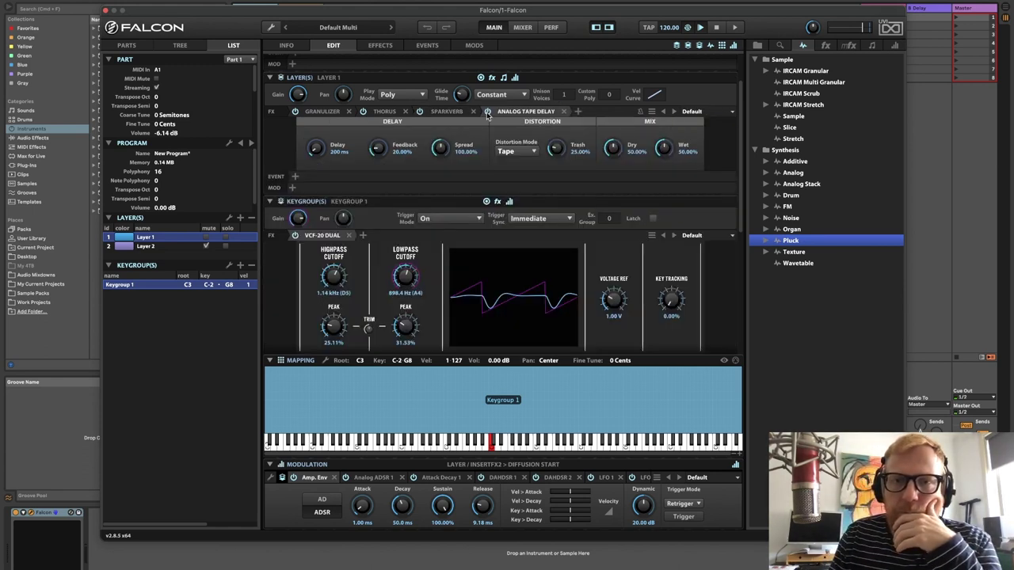
left_click_drag(516, 116, 434, 116)
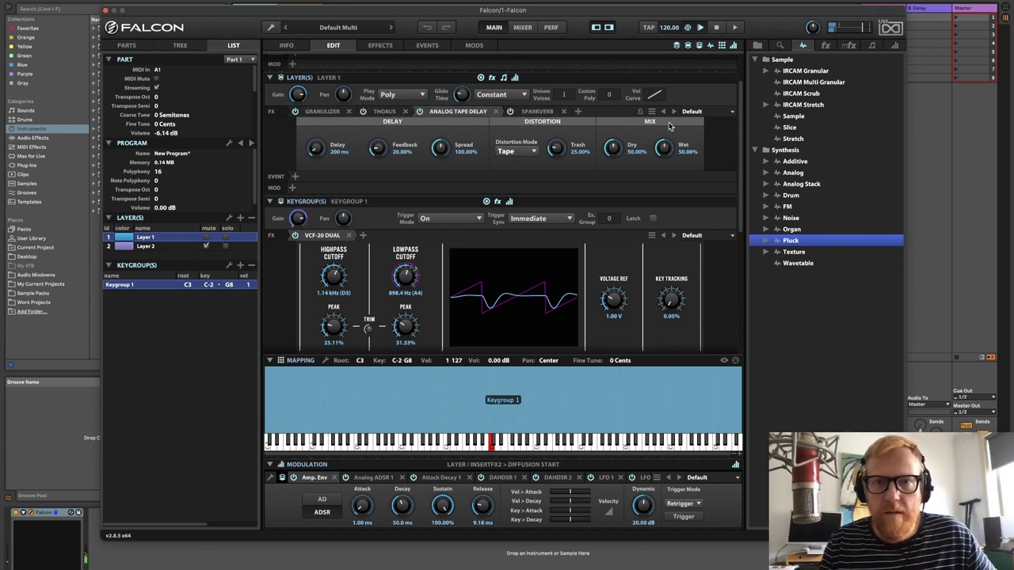
Sync the Analog Tape Delay to the tempo, then set its delay to 1/8 dot and feedback to 55.88%
left_click(640, 112)
left_click_drag(314, 146, 319, 168)
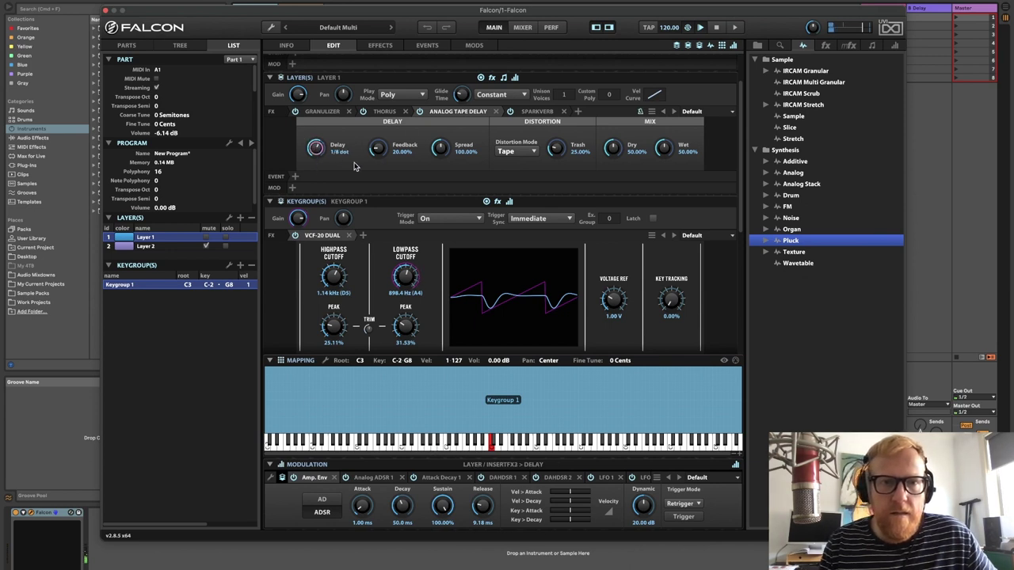
left_click_drag(381, 150, 385, 99)
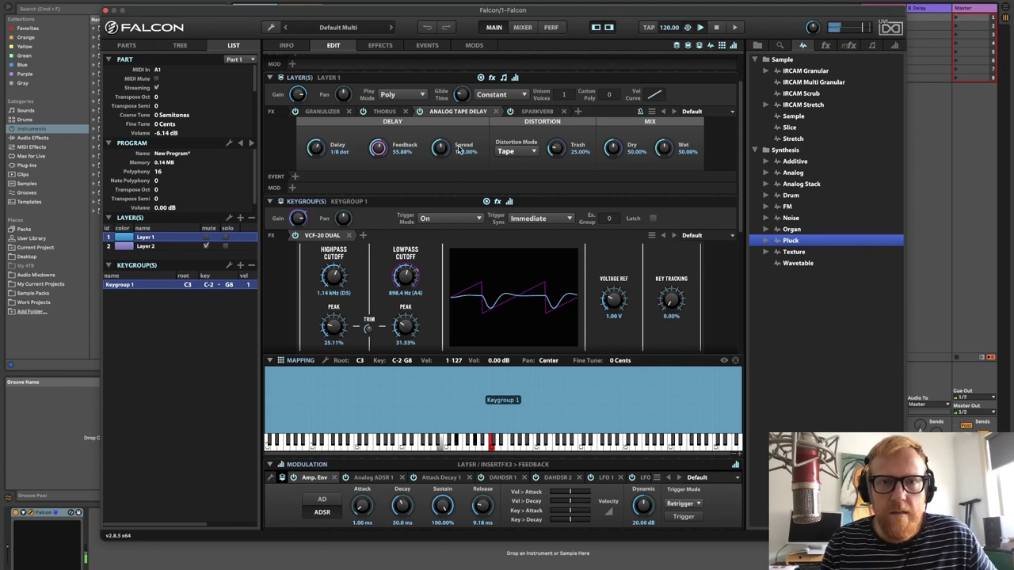
Set the Analog Tape Delay's distortion mode to Analog and its trash amount to 41.37%
left_click(520, 153)
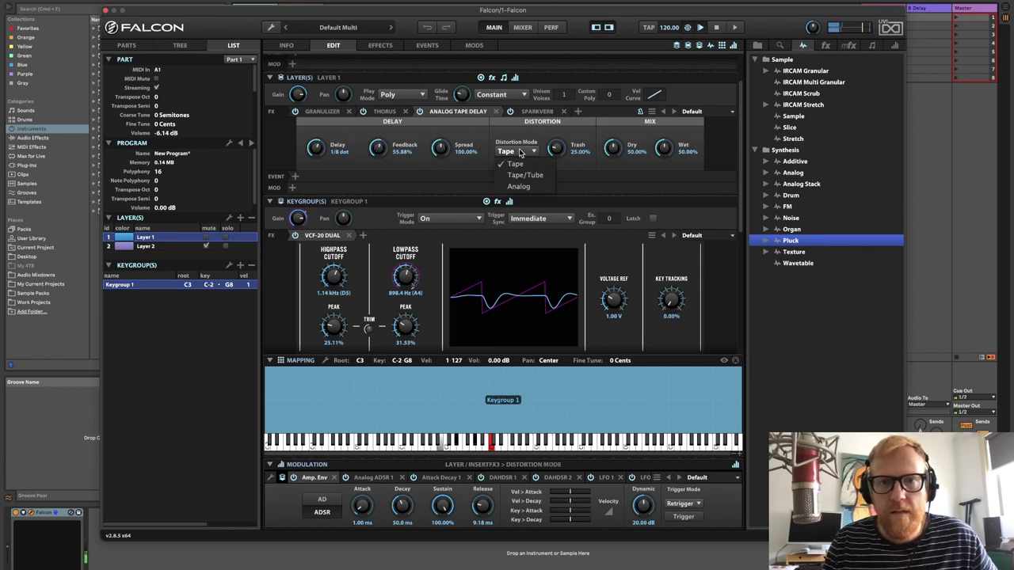
left_click(519, 187)
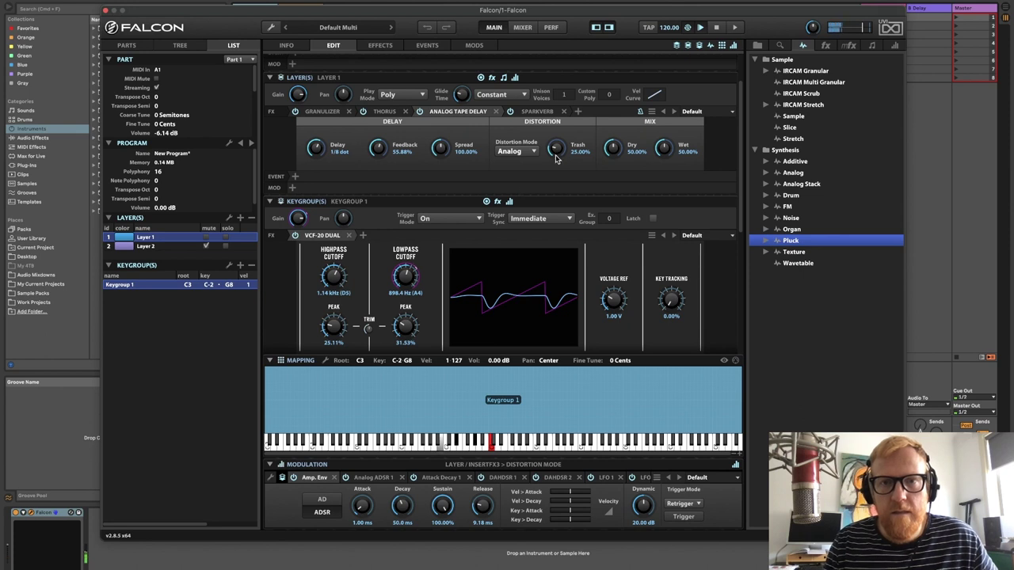
left_click_drag(556, 149, 557, 123)
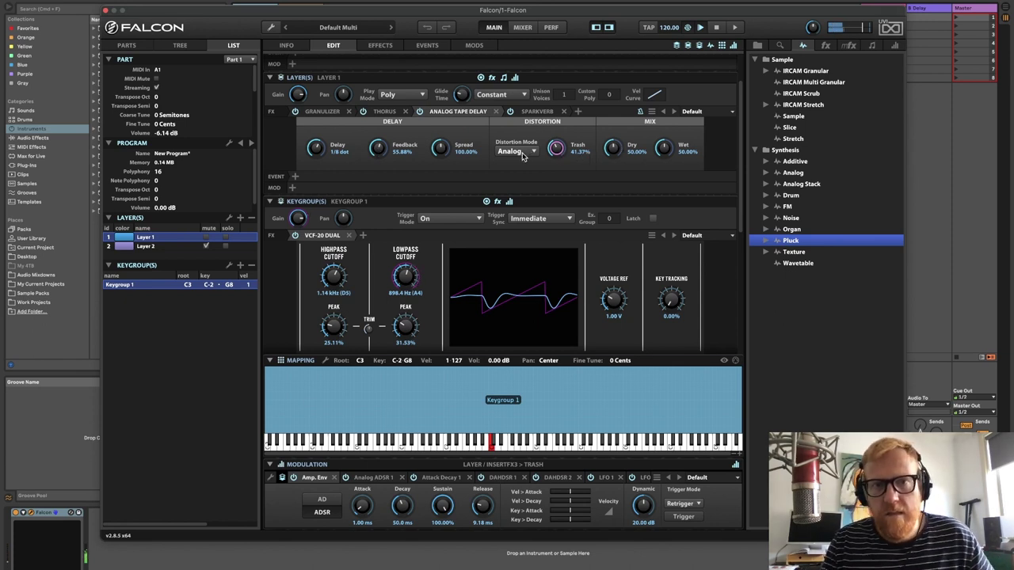
Set the Analog Tape Delay's dry level to 100%, wet level to 14.95%, delay time to 1/16 and feedback to 65.24%
left_click_drag(613, 150, 634, 62)
left_click(664, 149)
left_click_drag(664, 149, 664, 168)
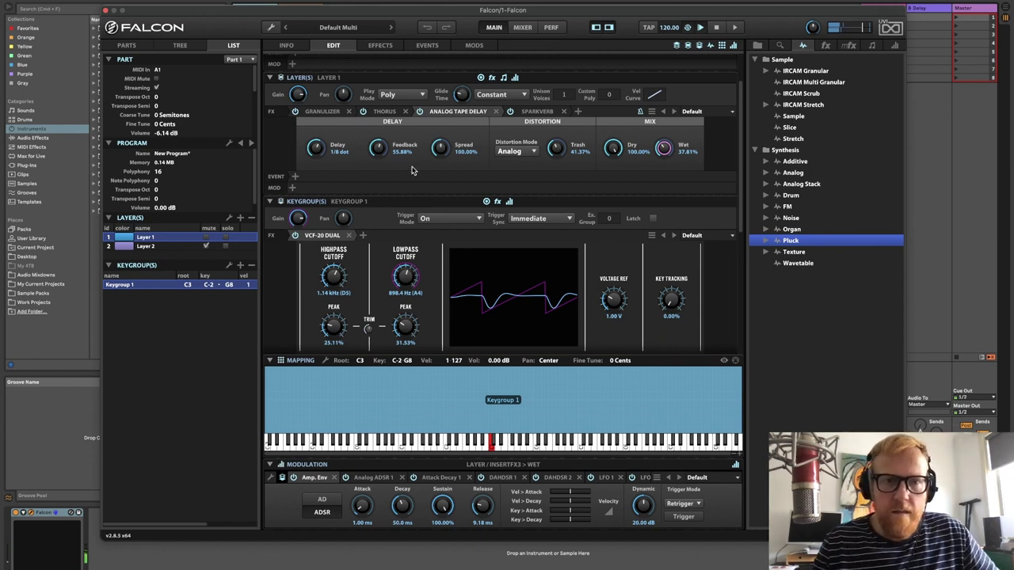
left_click_drag(317, 149, 317, 141)
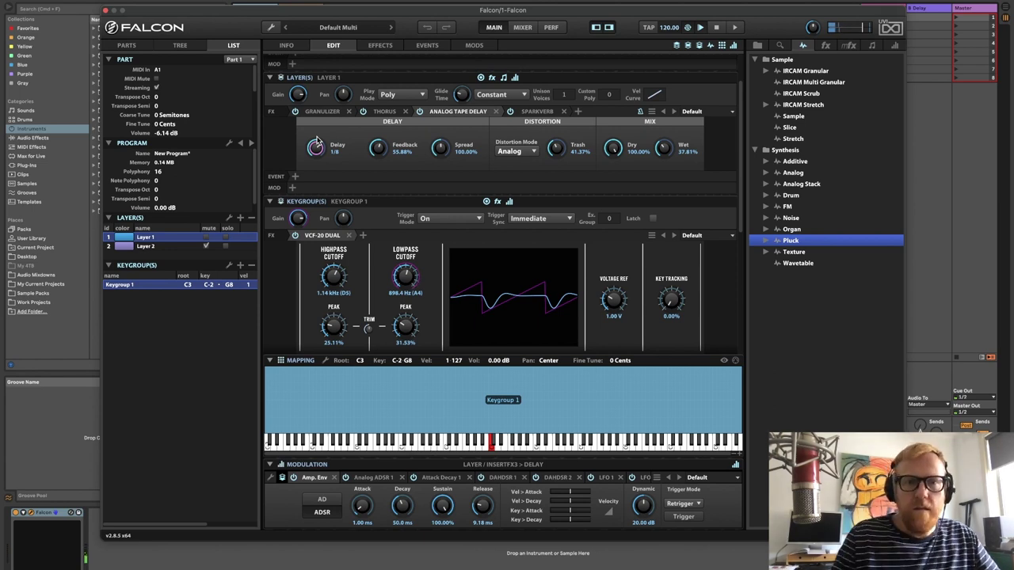
left_click_drag(317, 147, 314, 132)
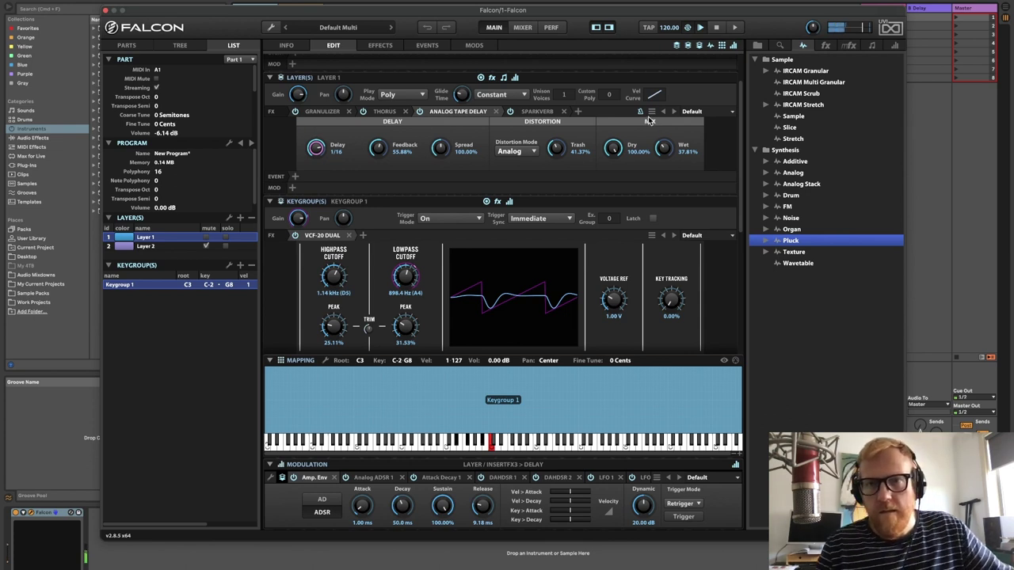
left_click_drag(667, 153, 668, 190)
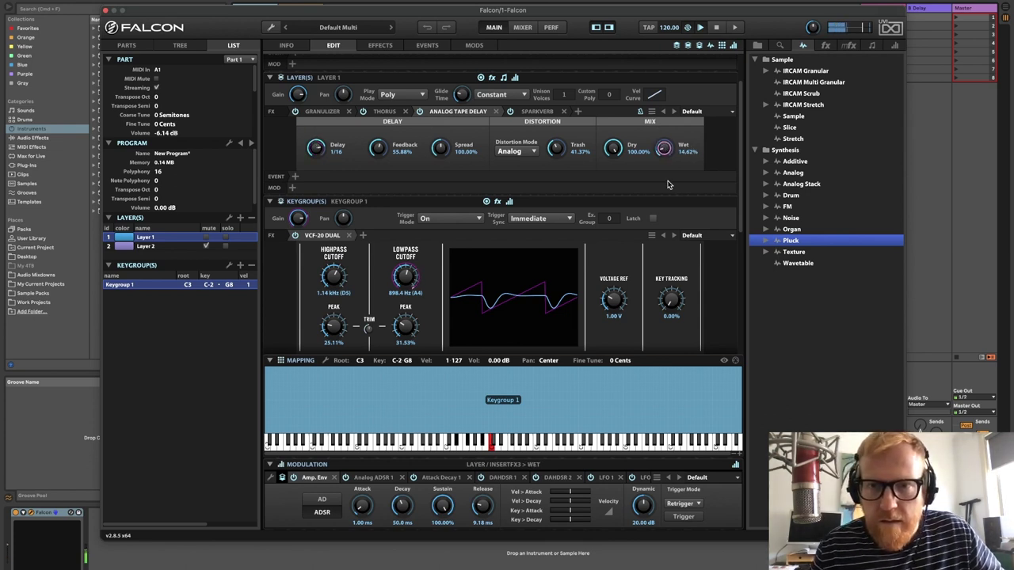
left_click_drag(379, 150, 378, 137)
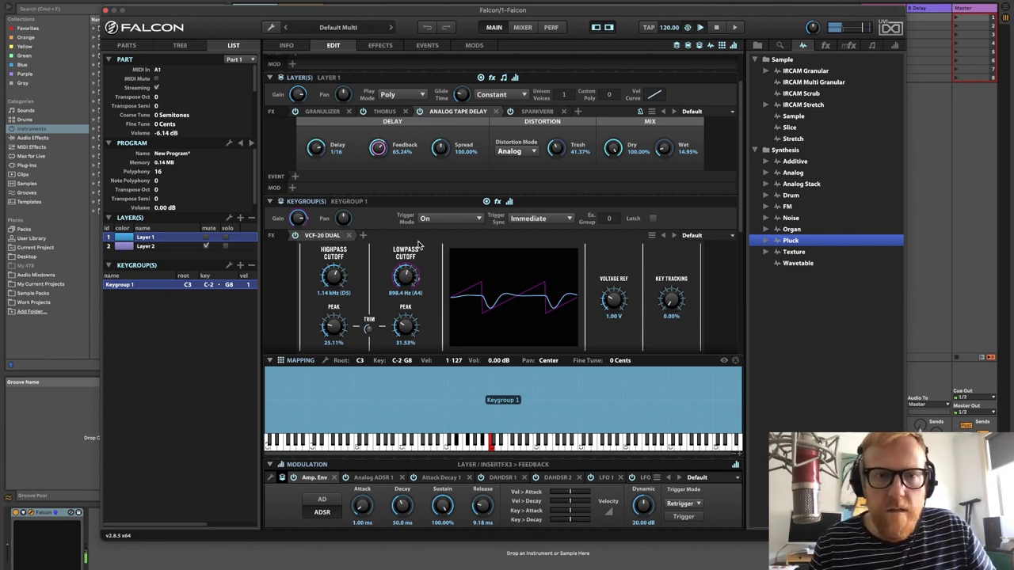
Add a Digital EQ with the Default preset after the VCF-20 Dual on Layer 1's keygroup
left_click(364, 235)
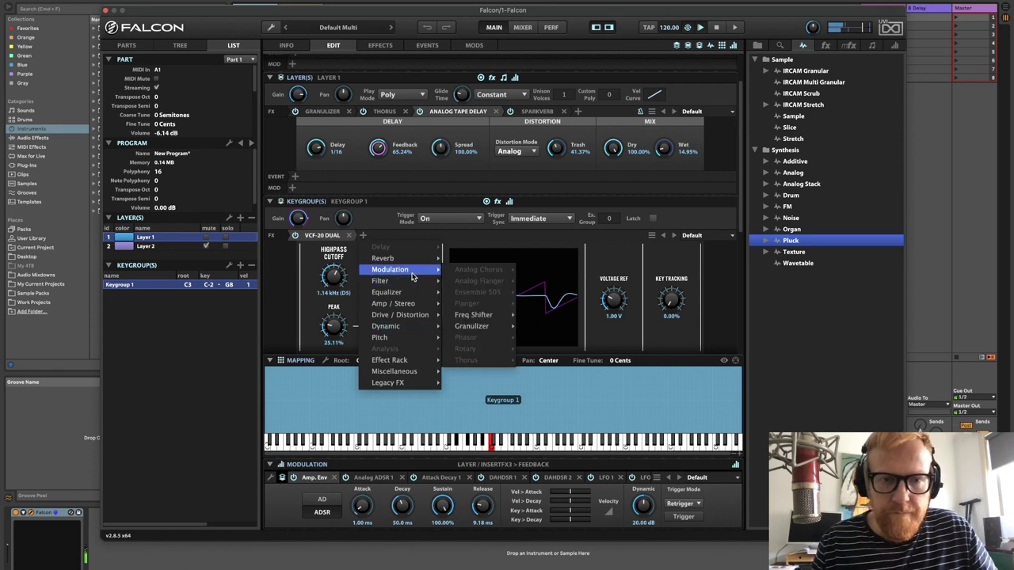
mouse_move(410, 295)
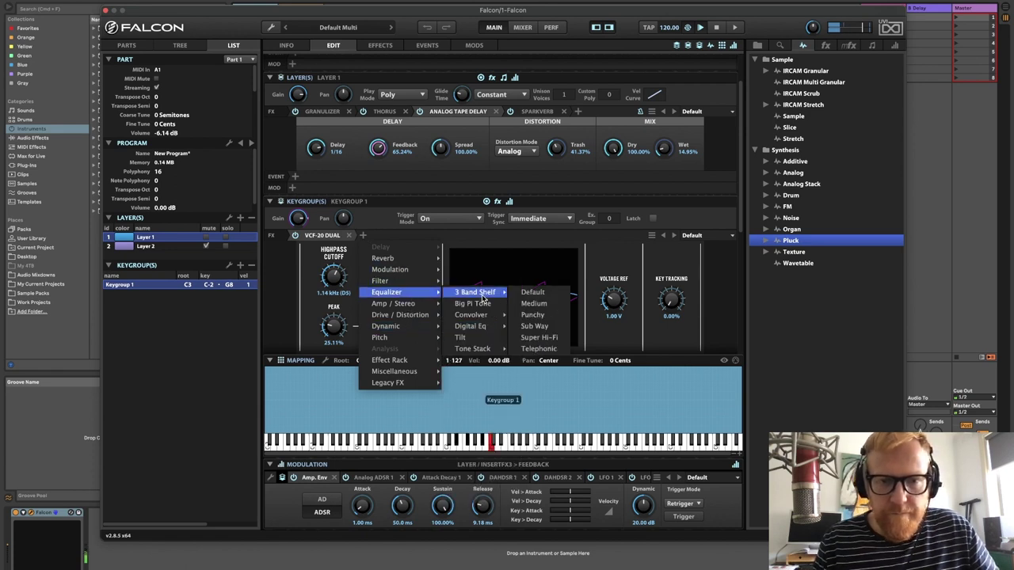
mouse_move(470, 326)
left_click(543, 260)
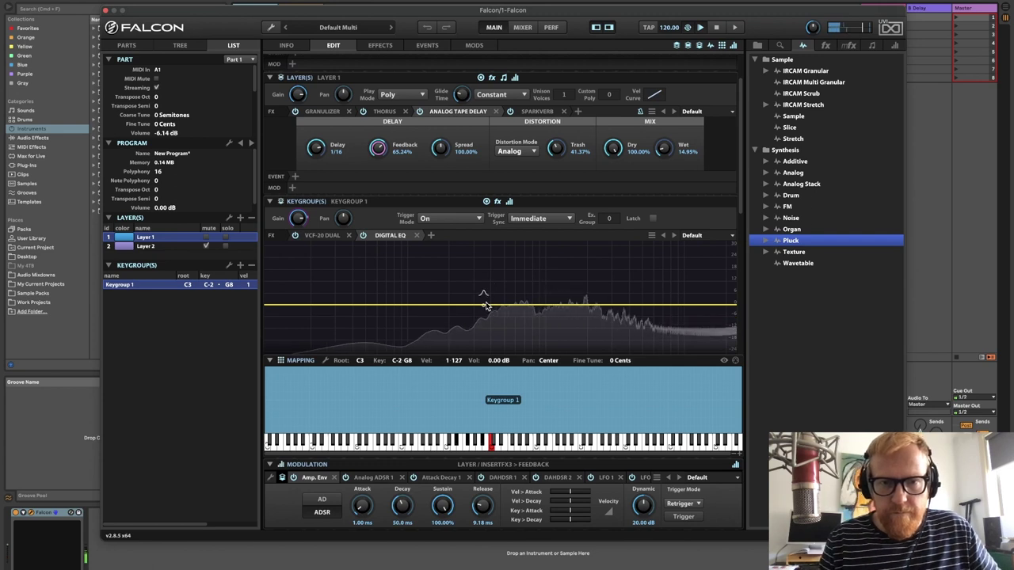
Add a cut peak and a 6.19 dB boost peak to the Digital EQ, raising the boost's frequency to about 260 Hz
left_click_drag(494, 307, 444, 296)
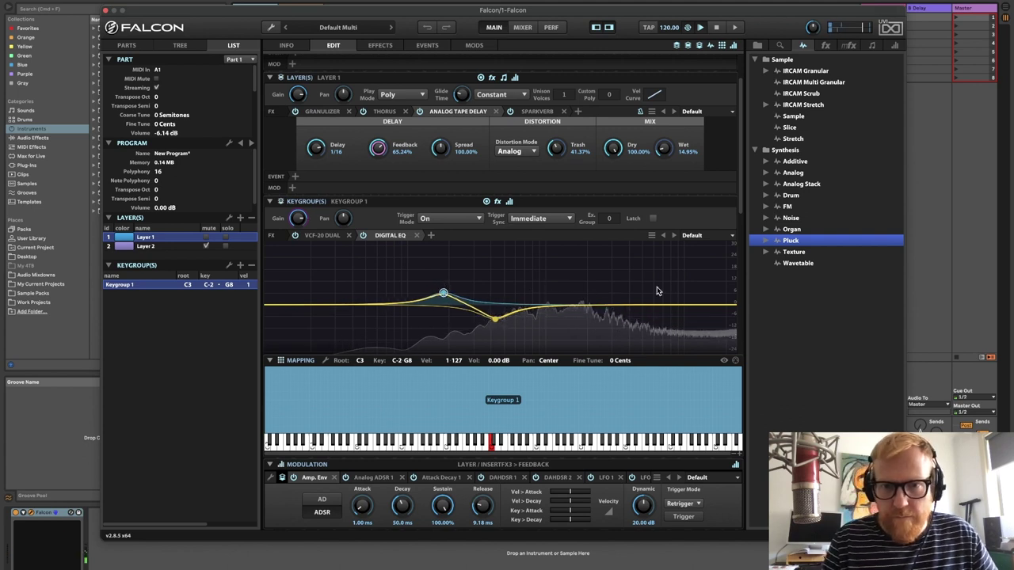
scroll(740, 197, "down", 1)
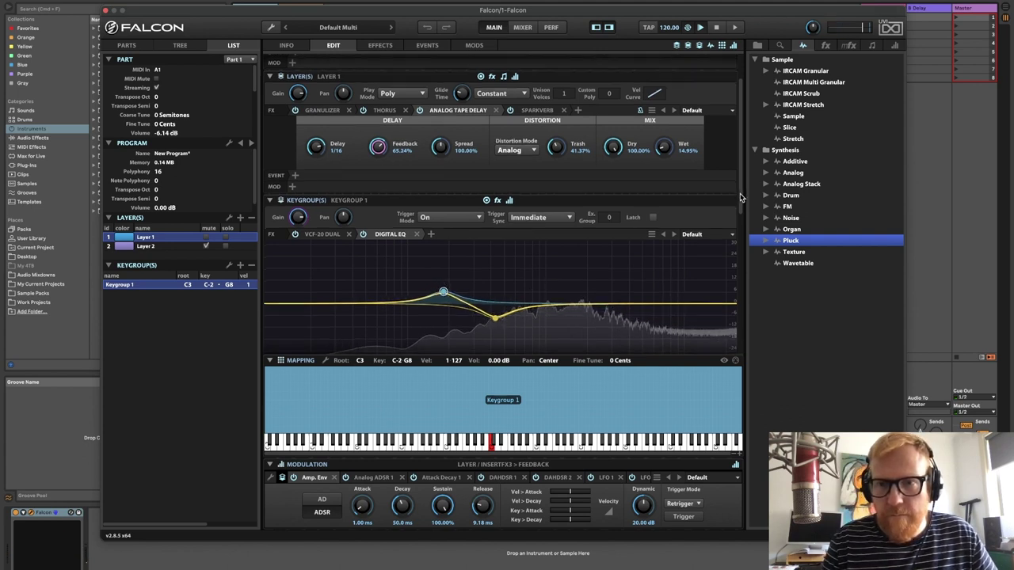
scroll(741, 197, "down", 5)
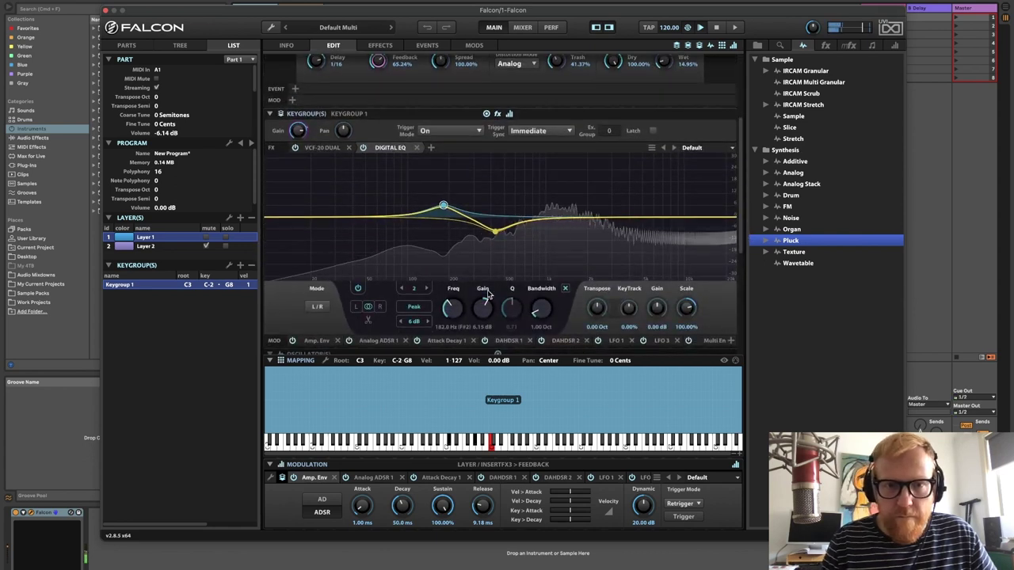
left_click_drag(451, 309, 458, 291)
Set the EQ's cut band to 947.3 Hz, -7.36 dB and a 1.39 Oct bandwidth, and bypass the low boost band
left_click(495, 230)
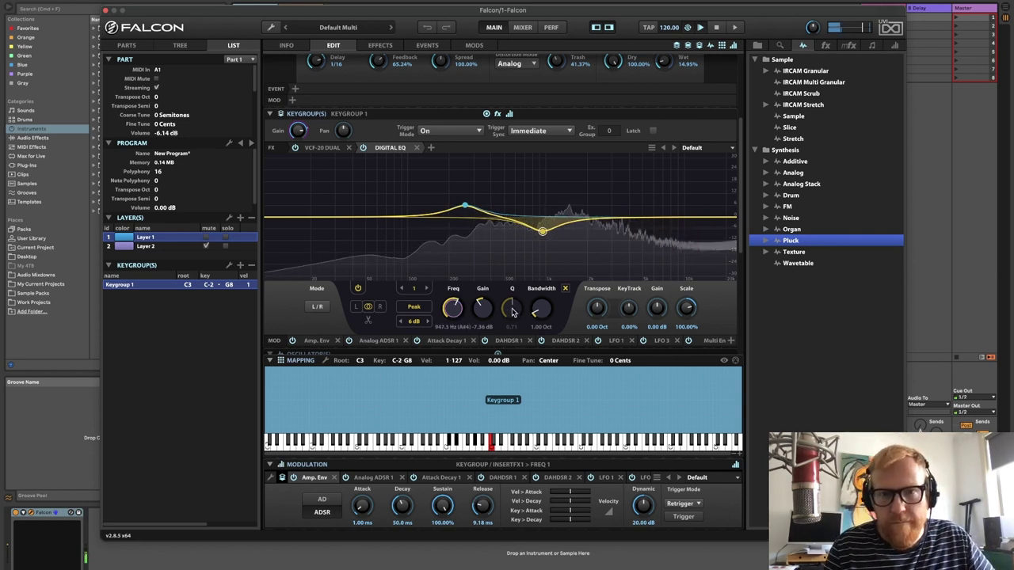
left_click(539, 311)
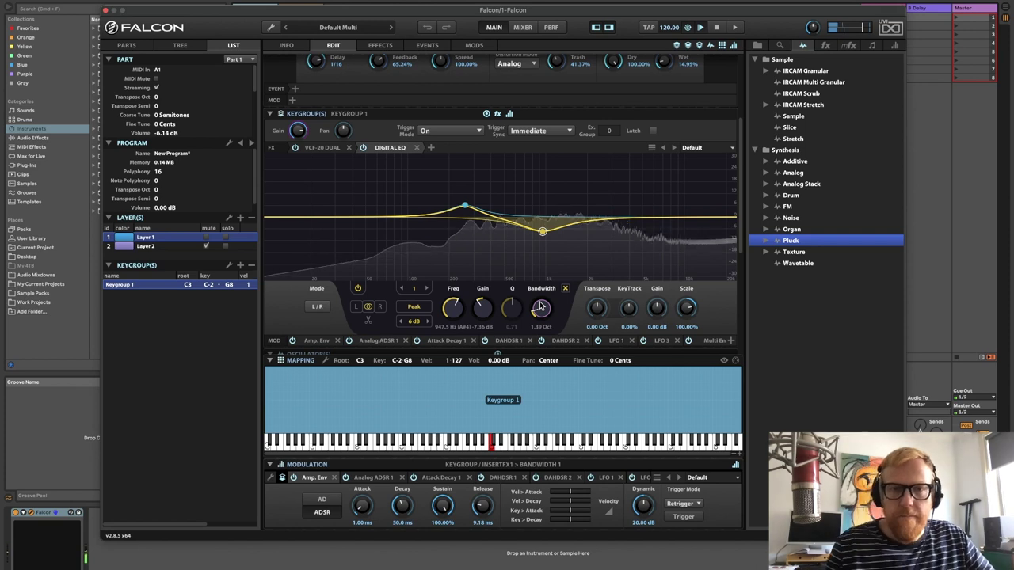
left_click(464, 205)
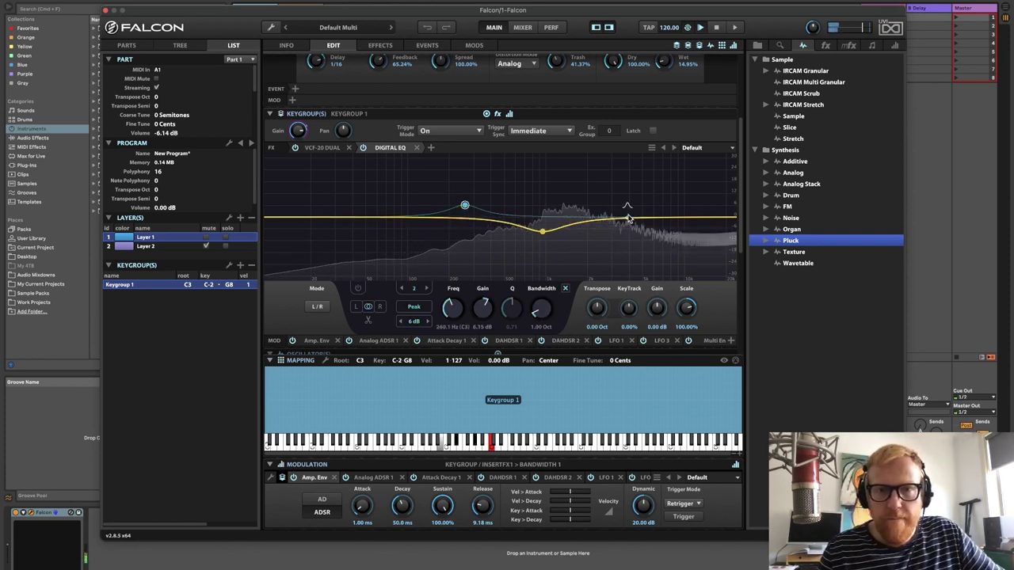
Add a third EQ peak at 5.26 kHz with 3.81 dB gain and a 2.88 Oct bandwidth, and unmute Layer 2
left_click(630, 208)
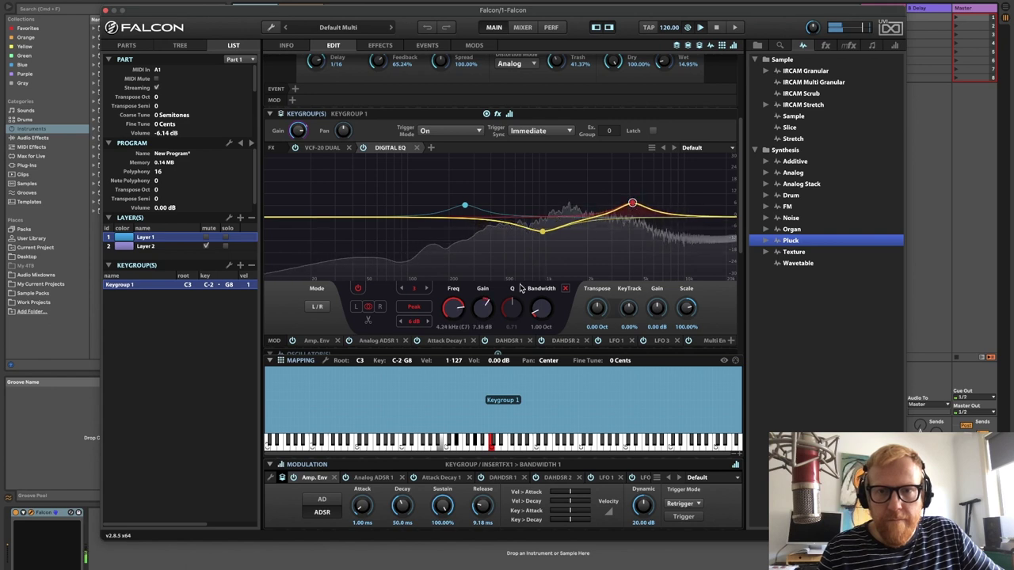
left_click_drag(531, 310, 545, 285)
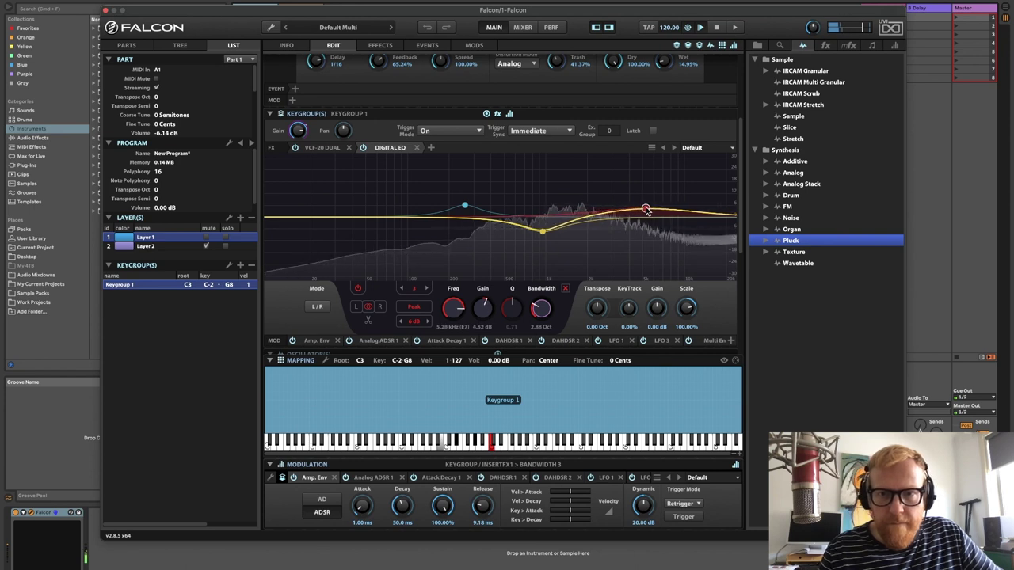
left_click_drag(646, 210, 646, 211)
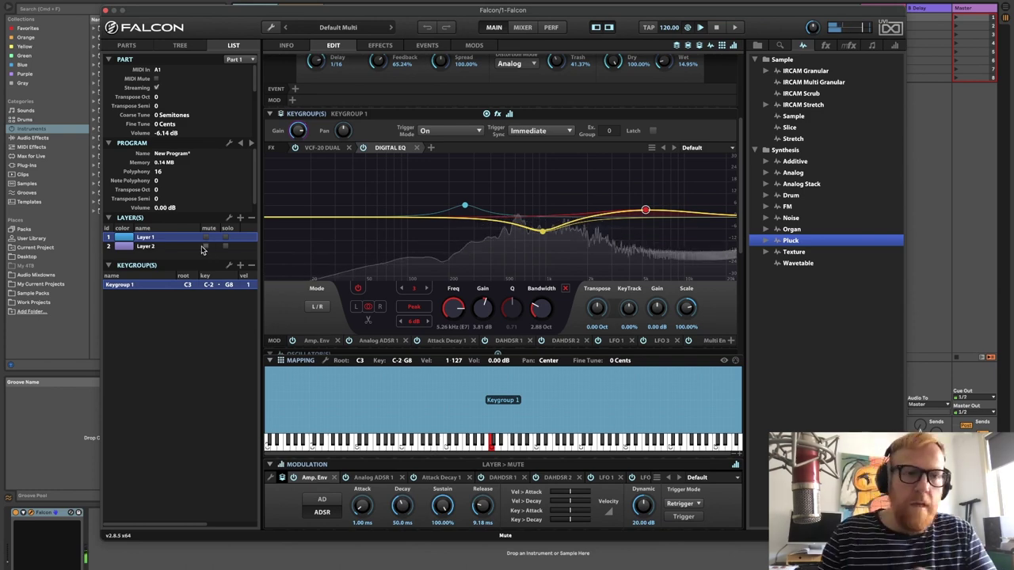
Modulate the pan of Layer 2's keygroup with a new keygroup LFO
left_click(139, 248)
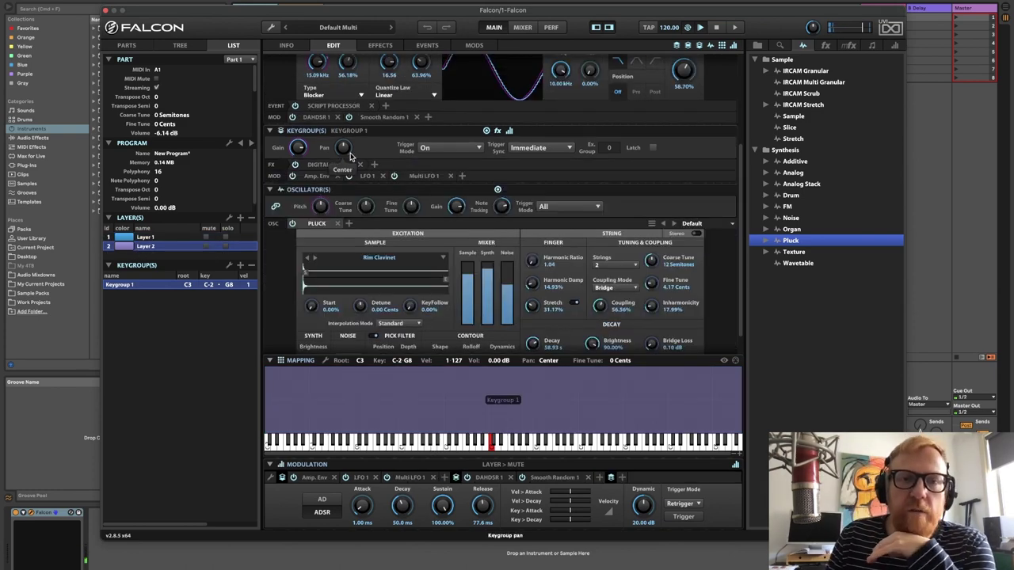
mouse_move(361, 156)
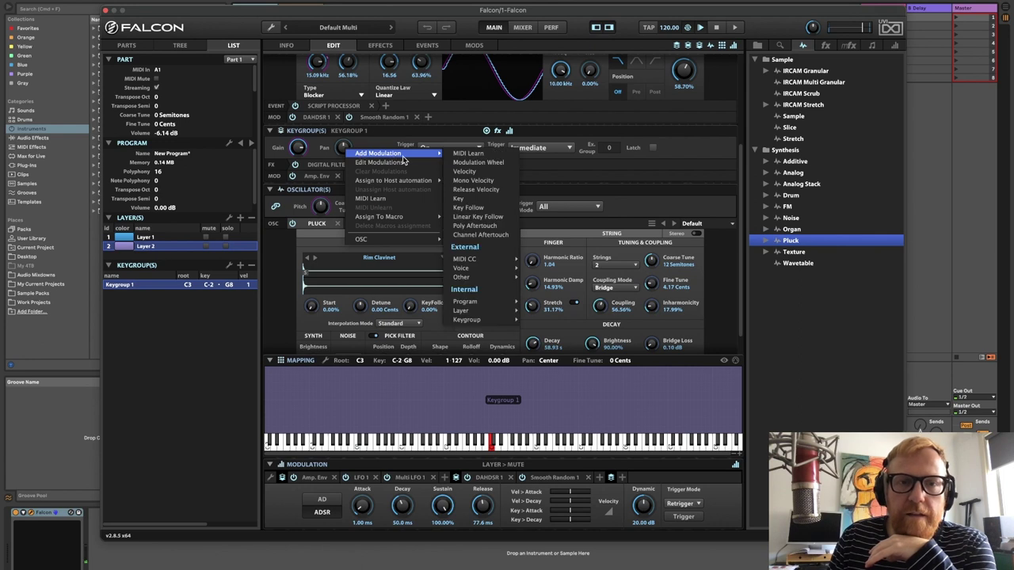
mouse_move(492, 321)
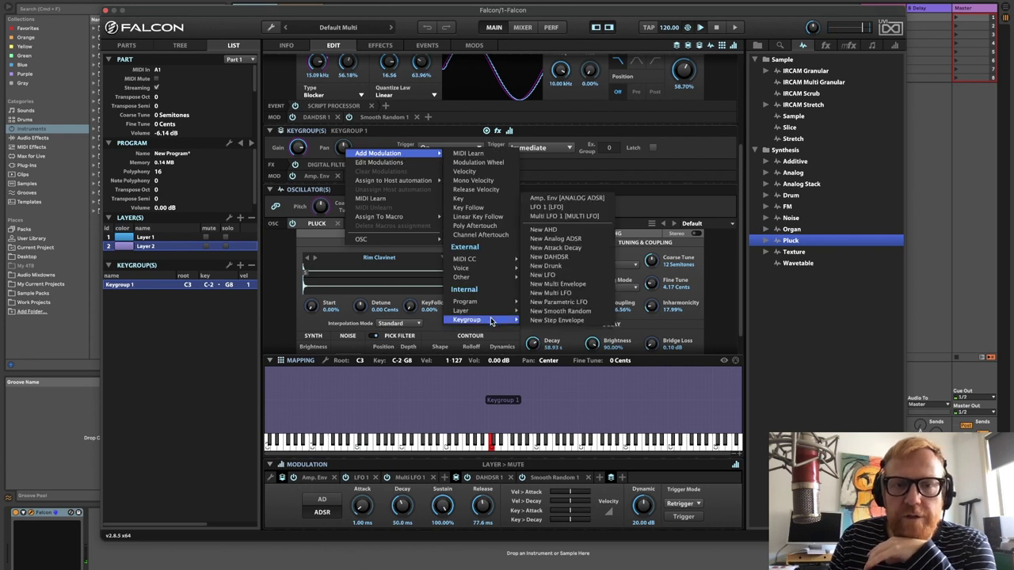
left_click(579, 277)
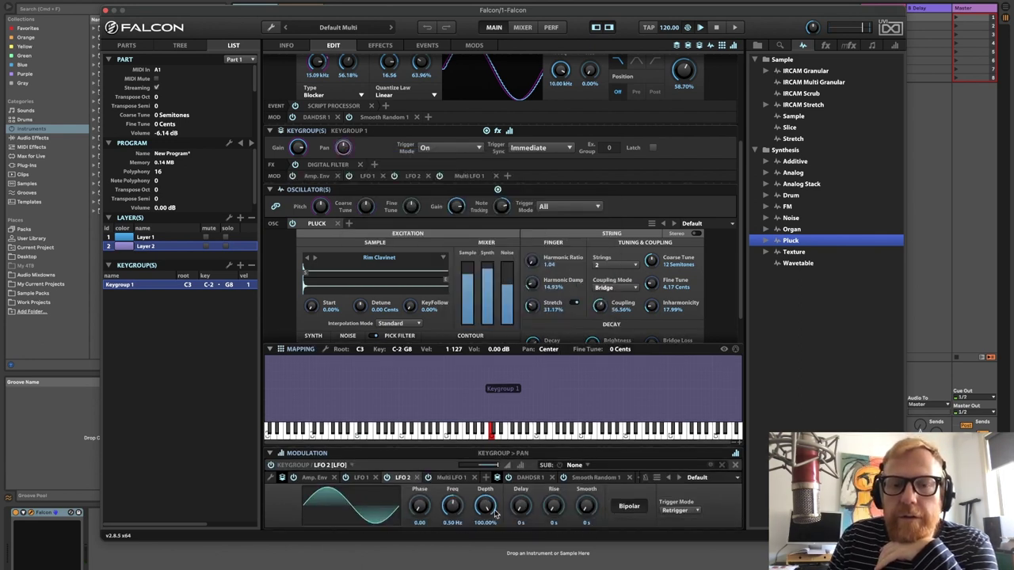
Set the pan LFO's waveform to Random S&H with the trigger mode on Retrigger
left_click(351, 503)
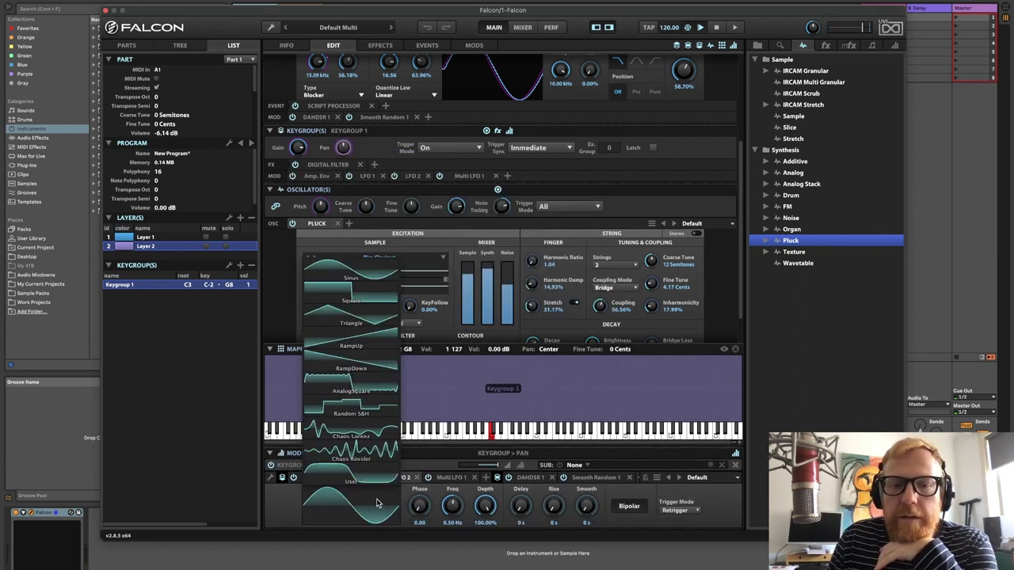
left_click(370, 408)
left_click(683, 511)
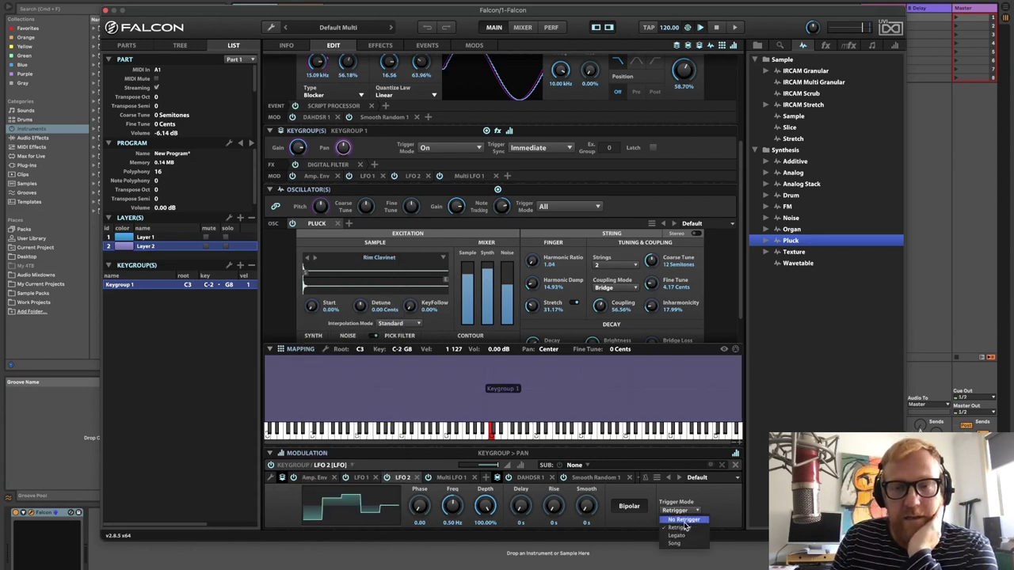
left_click(686, 532)
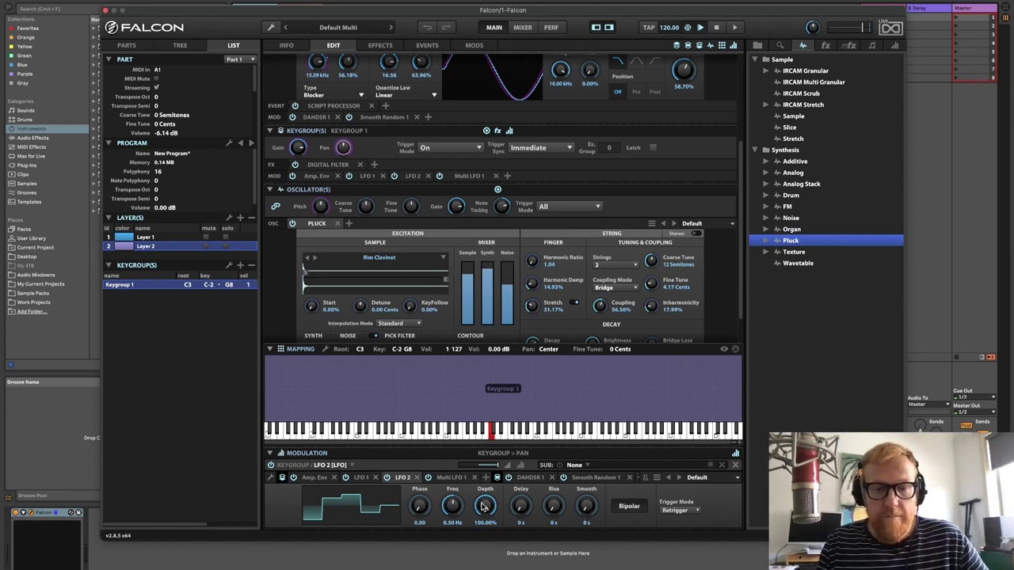
Try out reduced depth amounts on the pan LFO and bring its depth down to 0%
left_click_drag(485, 507, 486, 553)
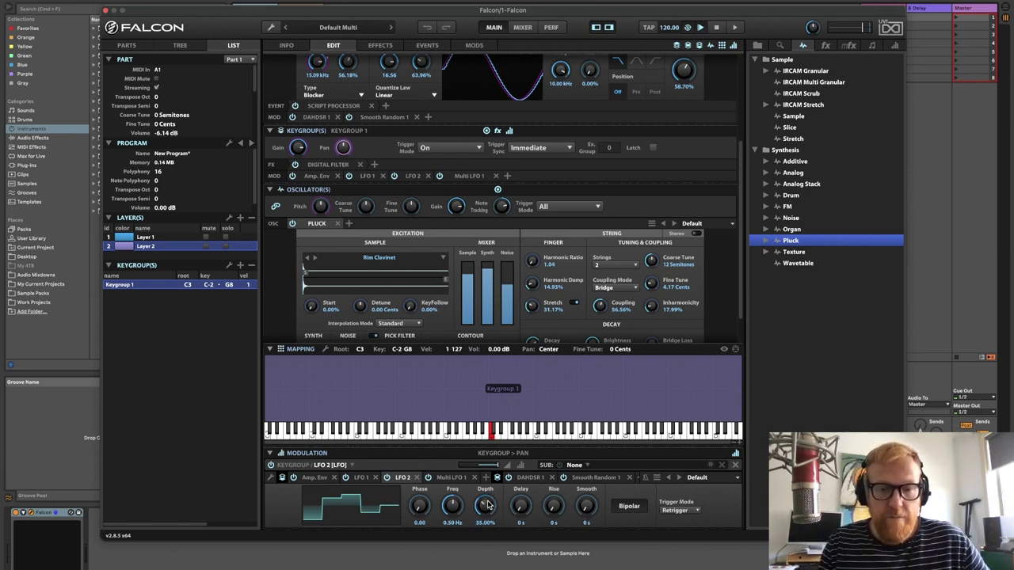
scroll(488, 505, "down", 1)
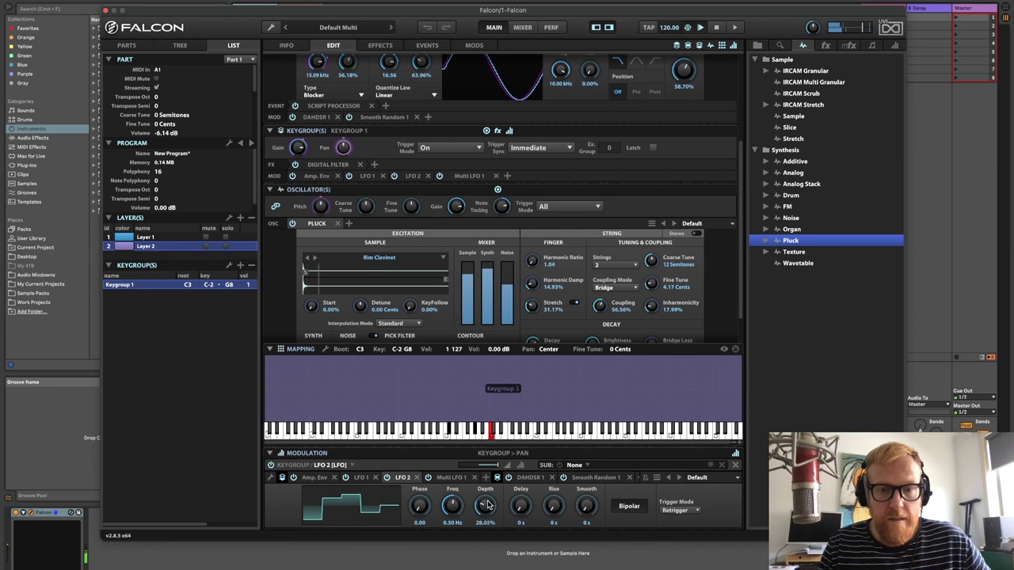
scroll(488, 504, "up", 1)
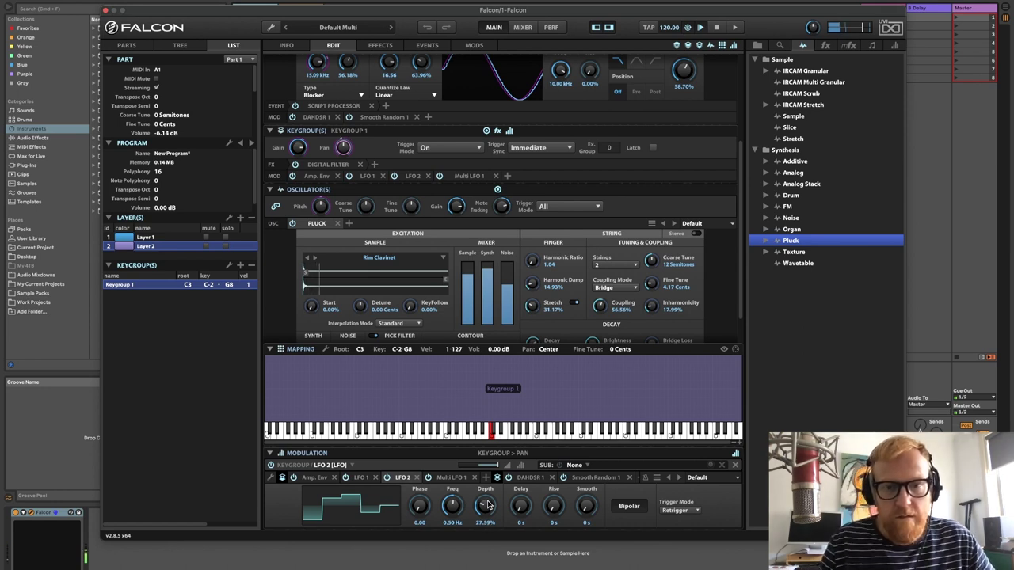
scroll(488, 505, "down", 10)
scroll(488, 505, "up", 9)
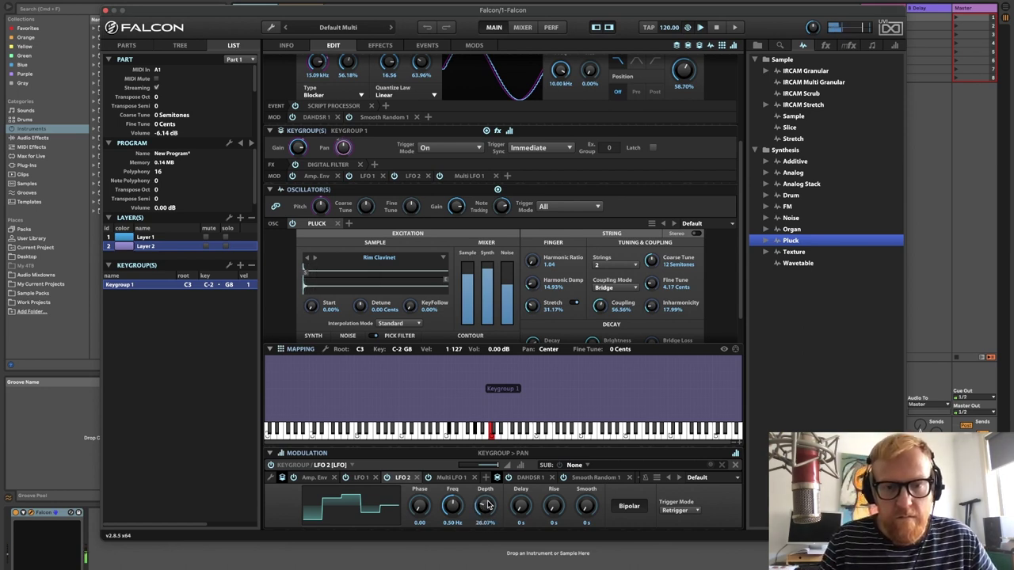
scroll(488, 505, "down", 20)
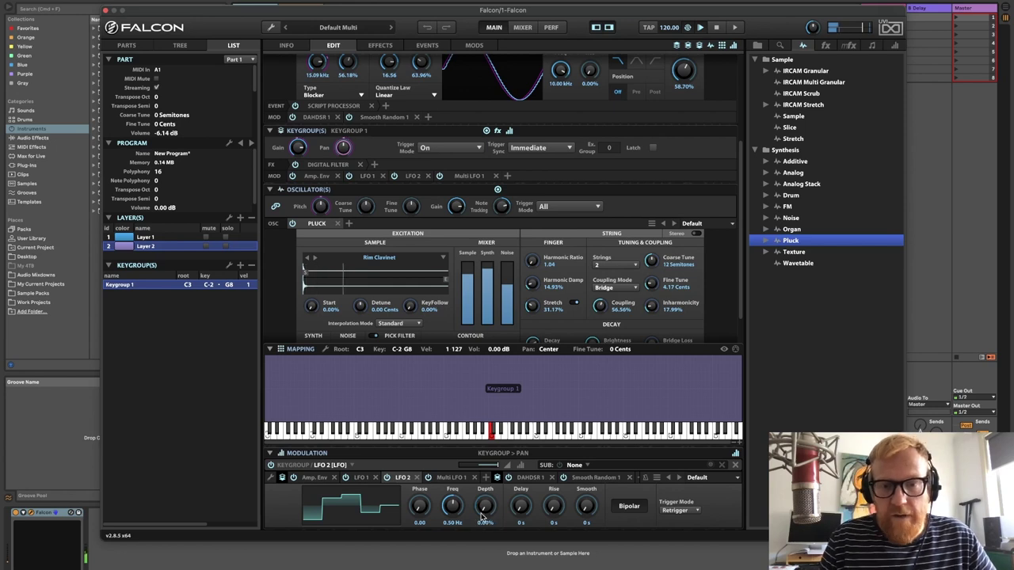
Modulate the pan LFO's depth with a new keygroup DAHDSR envelope, and open the layer's DAHDSR 1 settings
right_click(487, 505)
mouse_move(516, 416)
mouse_move(604, 417)
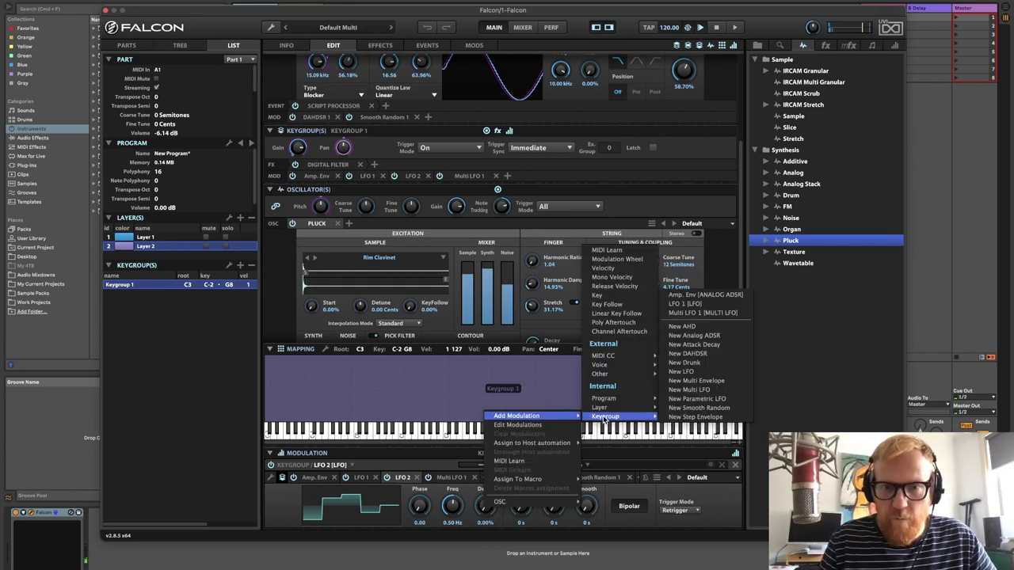
left_click(704, 358)
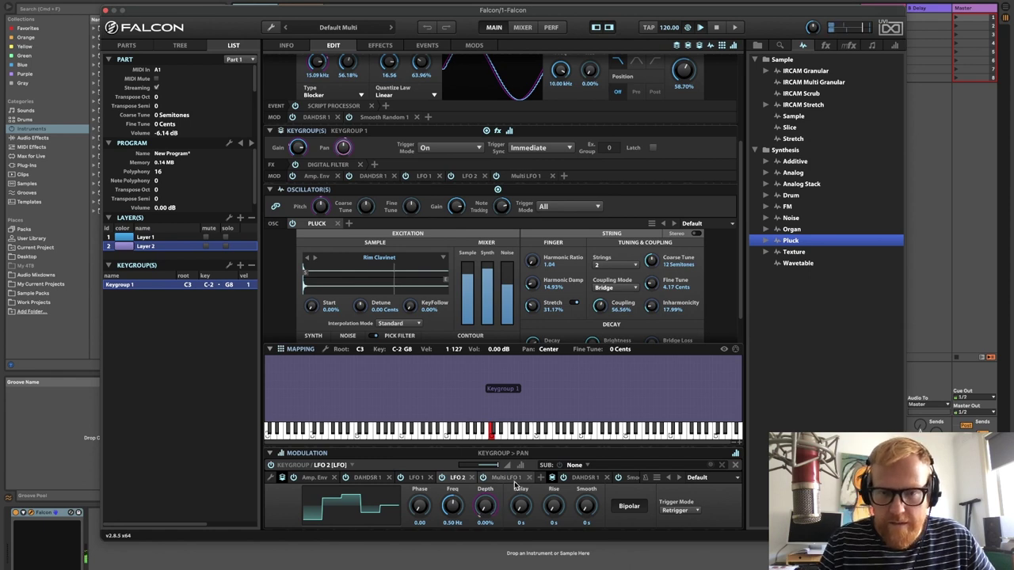
left_click(584, 478)
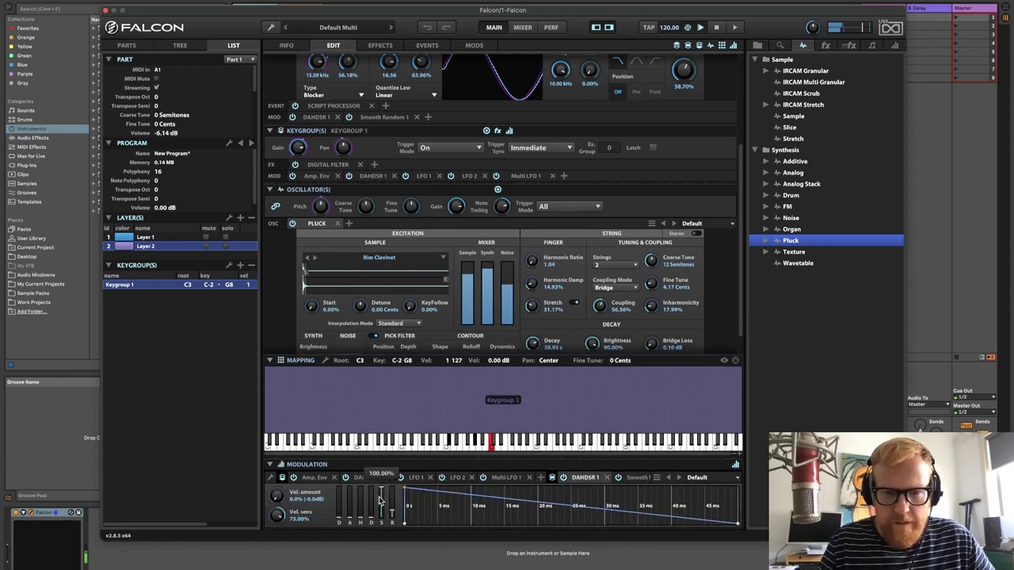
Set the attack of the layer's DAHDSR 1 to about 5 s, minimize its decay and lengthen its release to about 3 s
left_click_drag(350, 513, 352, 495)
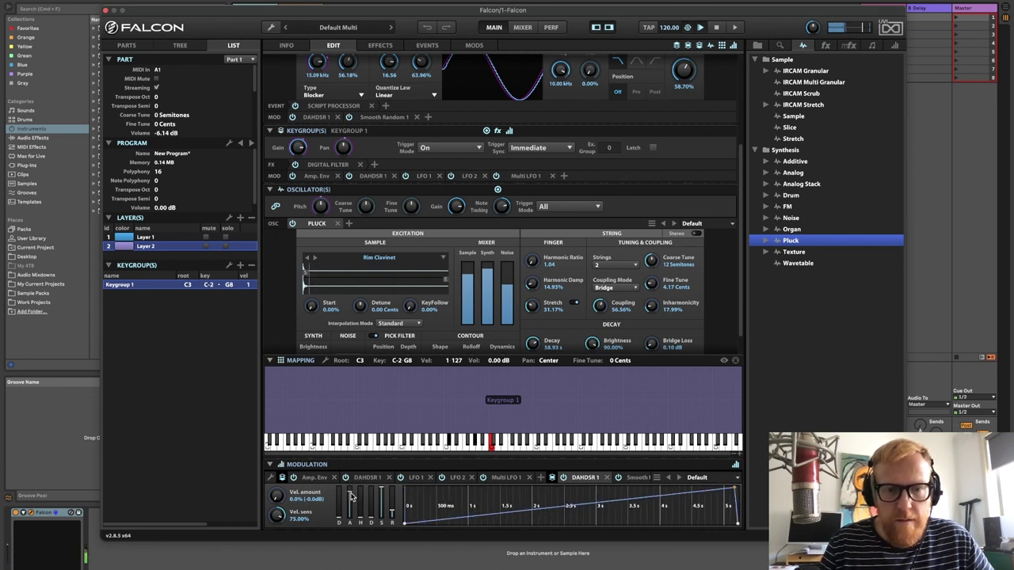
left_click_drag(372, 507, 369, 550)
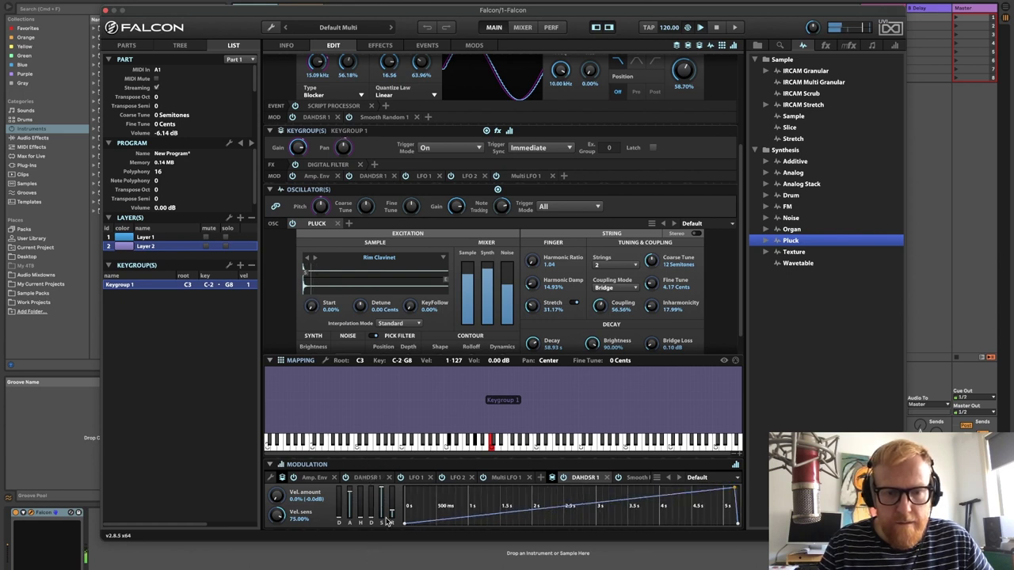
left_click_drag(391, 516, 391, 504)
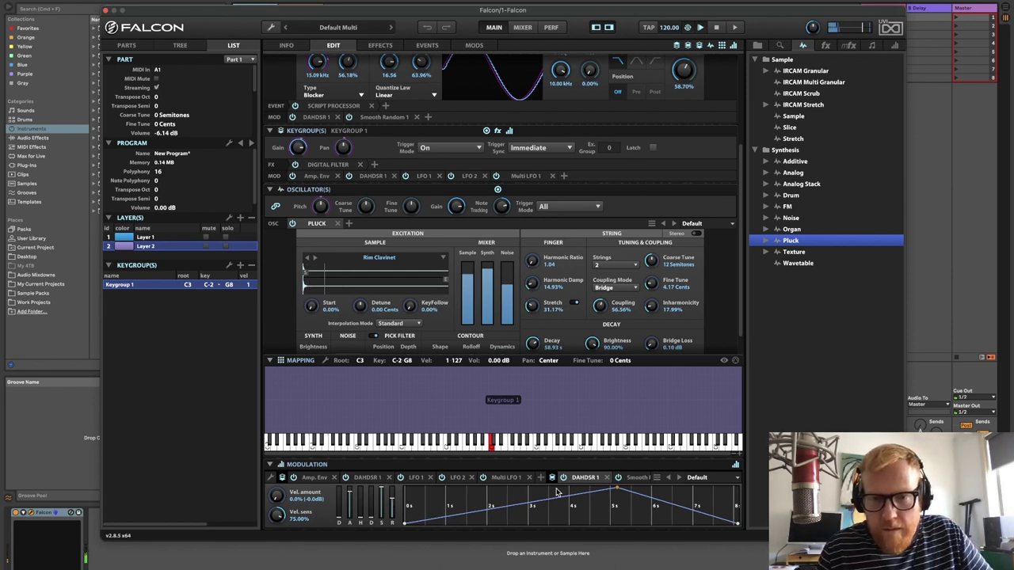
Delete the DAHDSR 1 envelope from the layer's modulation sources
left_click(608, 481)
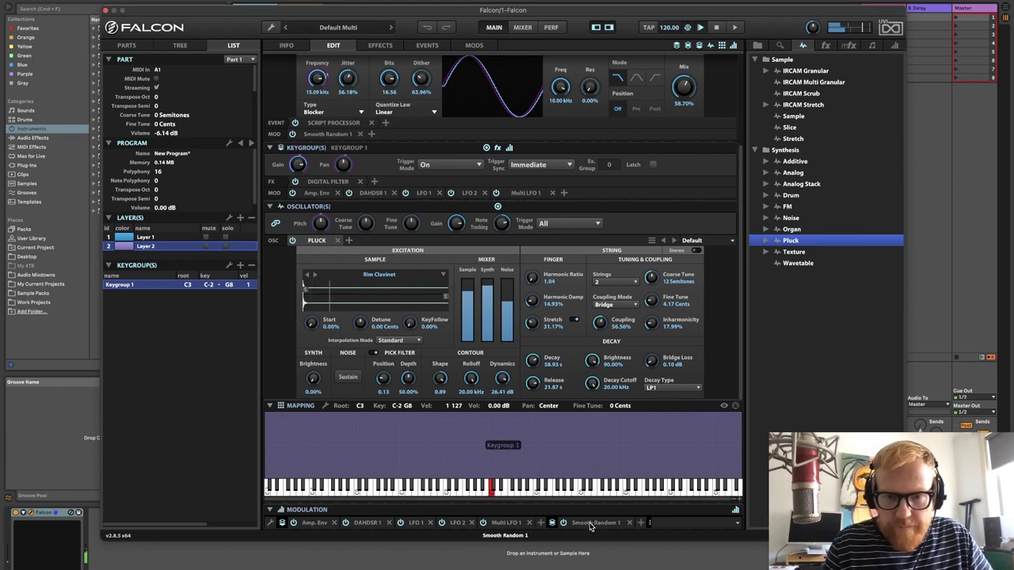
scroll(590, 527, "right", 1)
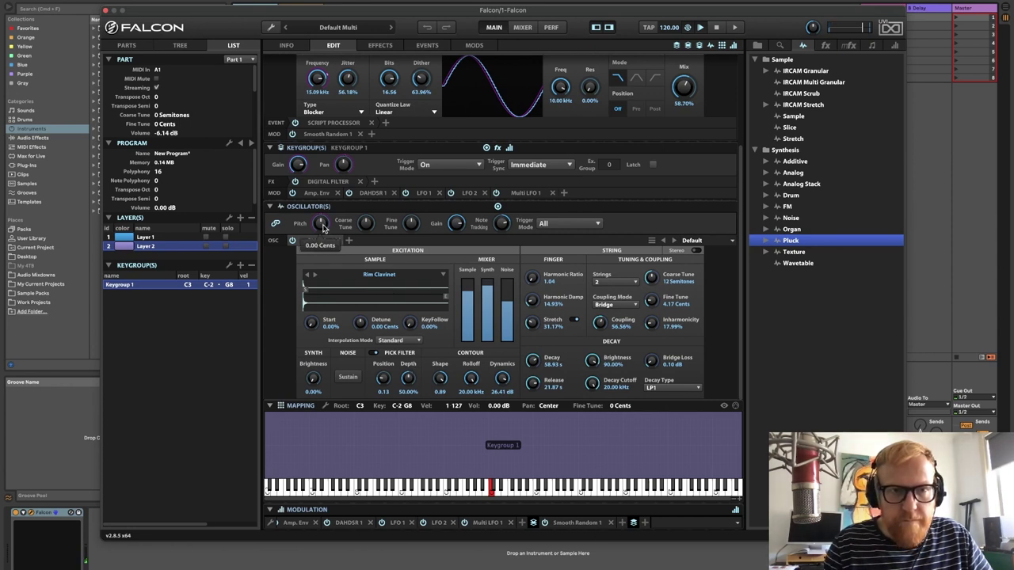
Clear the modulation on the depth of keygroup LFO 2 and set that depth to 40.71%
left_click(439, 523)
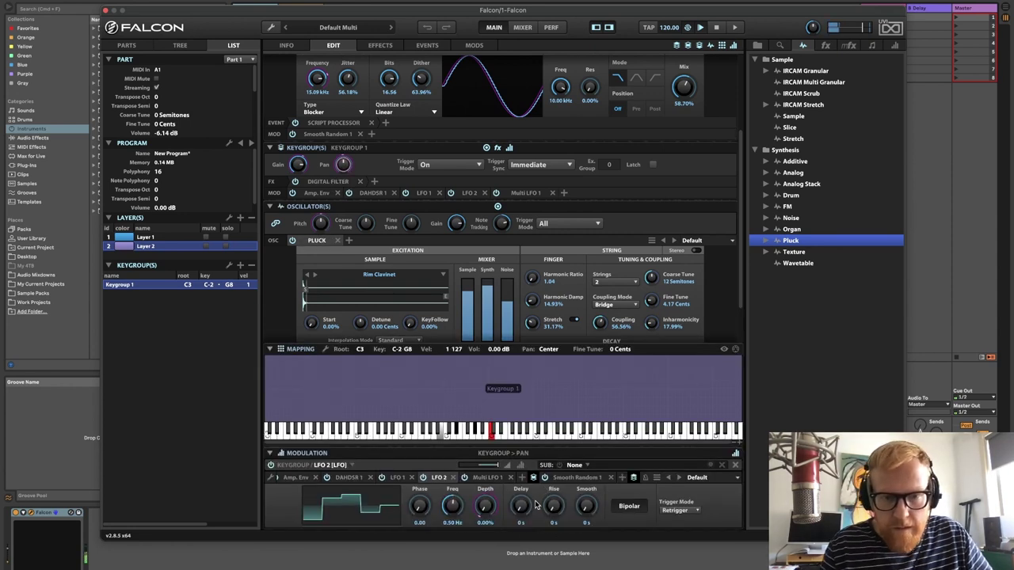
mouse_move(488, 510)
left_mouse_down()
mouse_move(491, 490)
mouse_move(488, 508)
left_mouse_up()
right_click(489, 508)
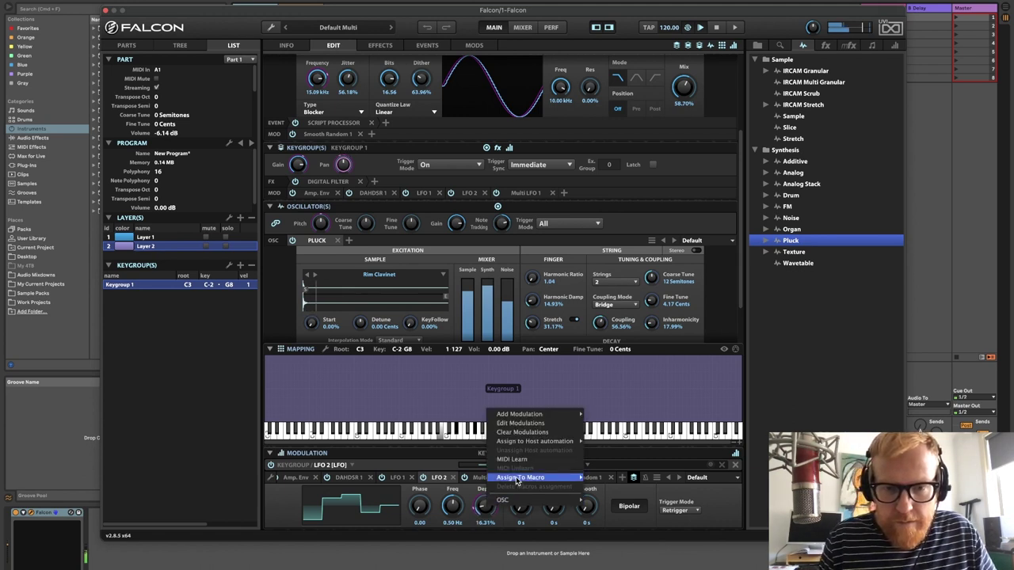
left_click(485, 513)
left_click_drag(484, 511, 493, 480)
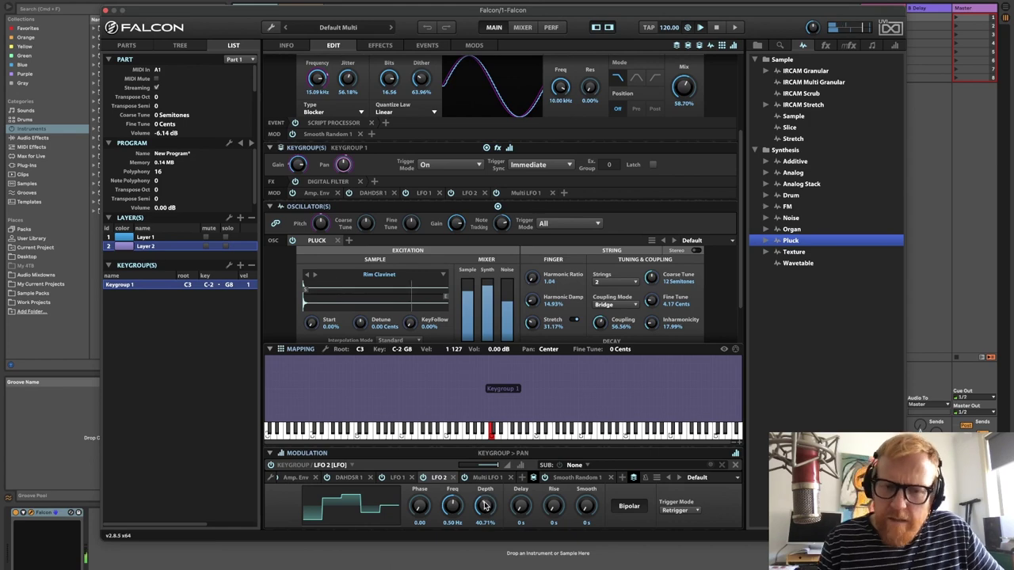
Try modulating LFO 2's depth with the keygroup's existing DAHDSR 1, and clear that modulation
right_click(485, 505)
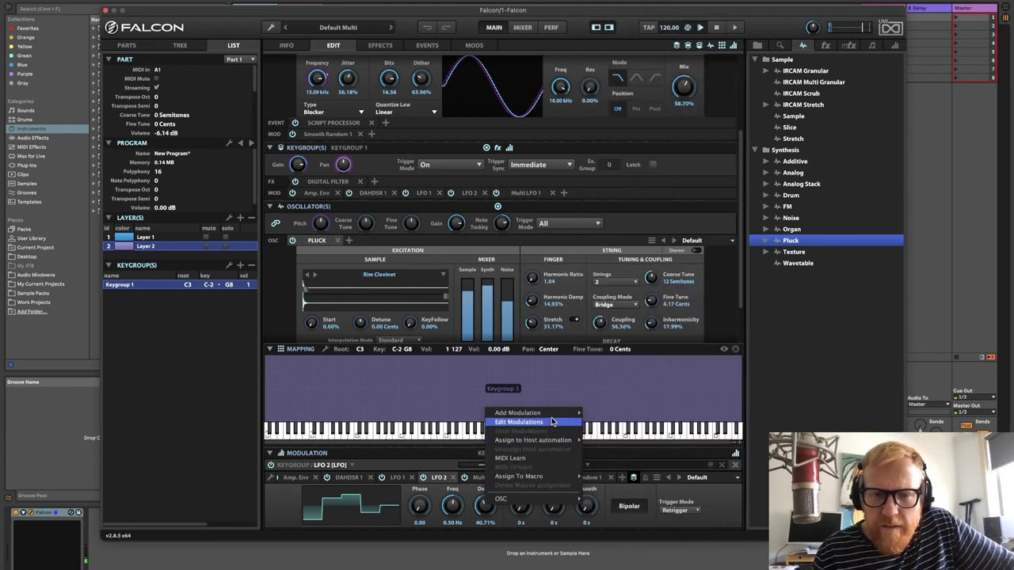
mouse_move(560, 415)
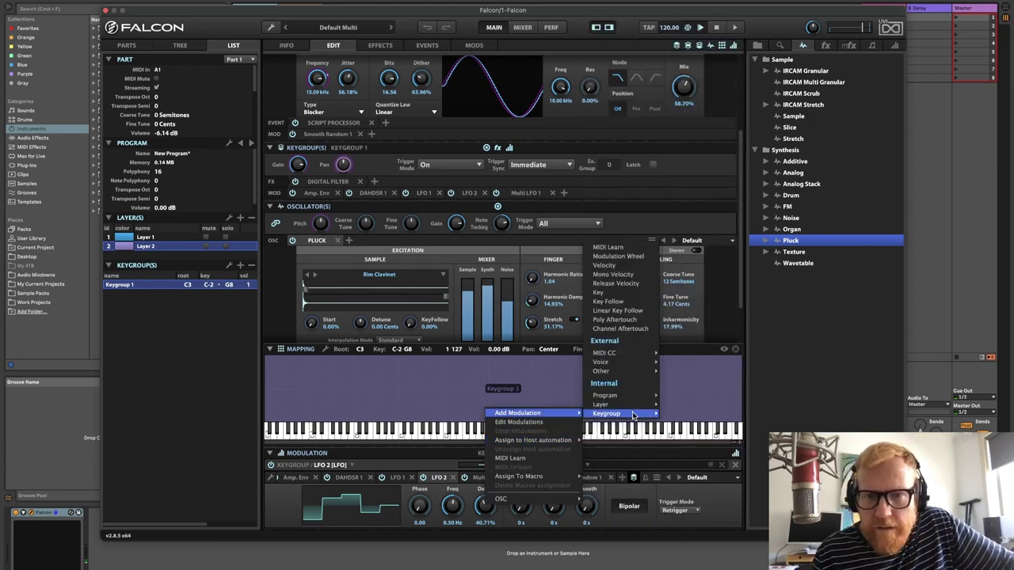
mouse_move(633, 415)
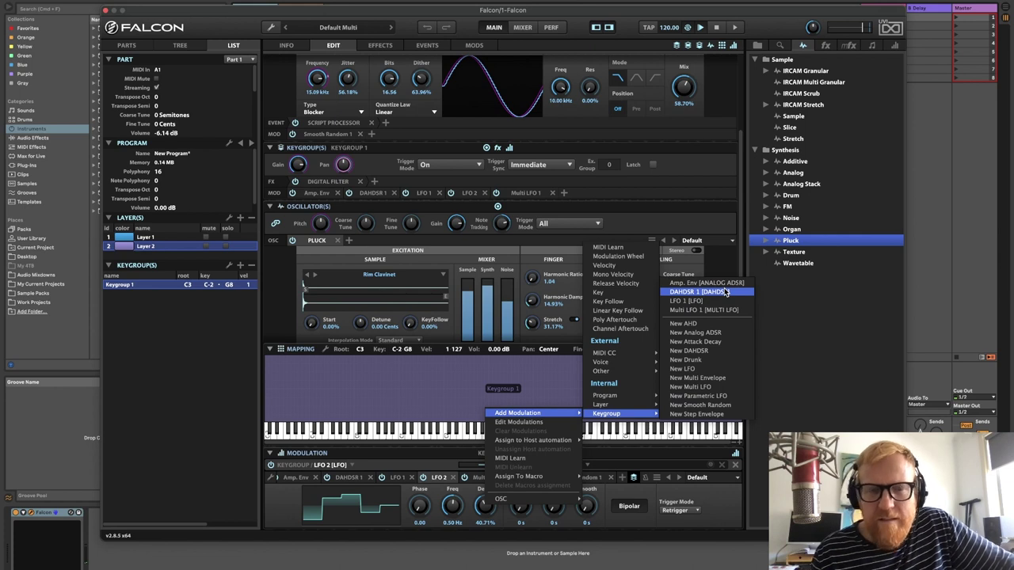
left_click(723, 293)
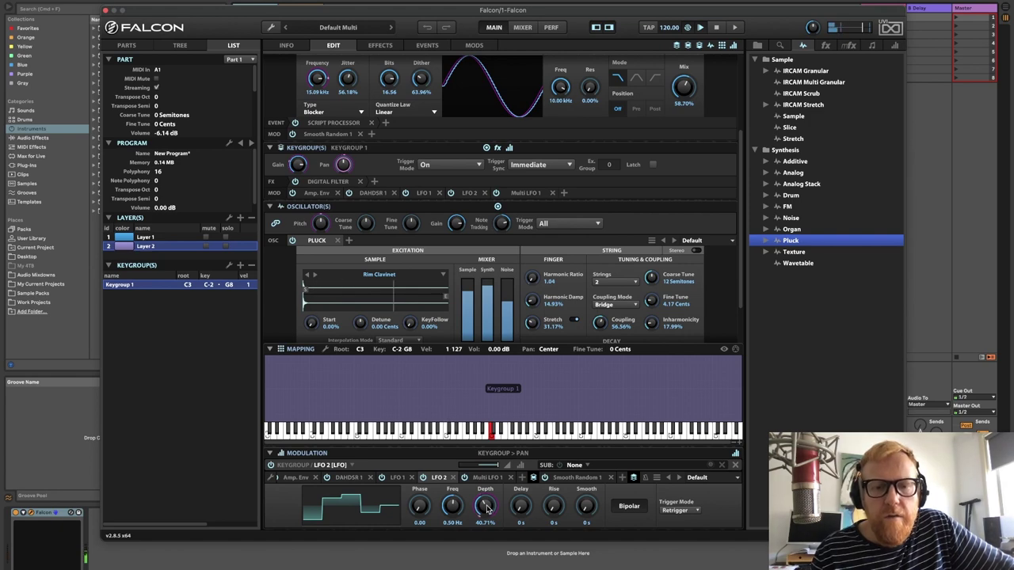
right_click(486, 507)
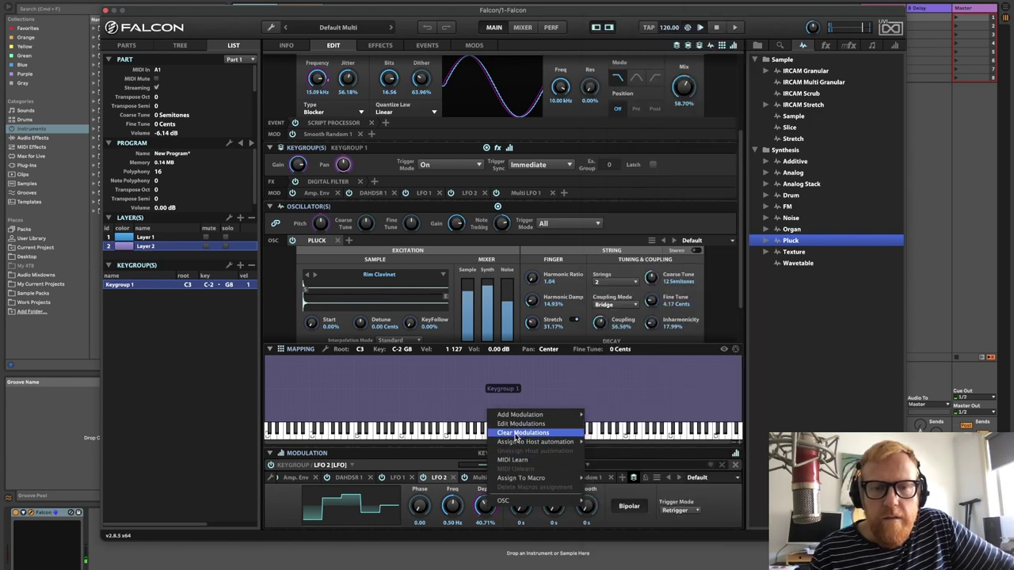
left_click(516, 439)
Modulate LFO 2's depth with a new keygroup DAHDSR envelope and set the depth to 45.43%
right_click(491, 508)
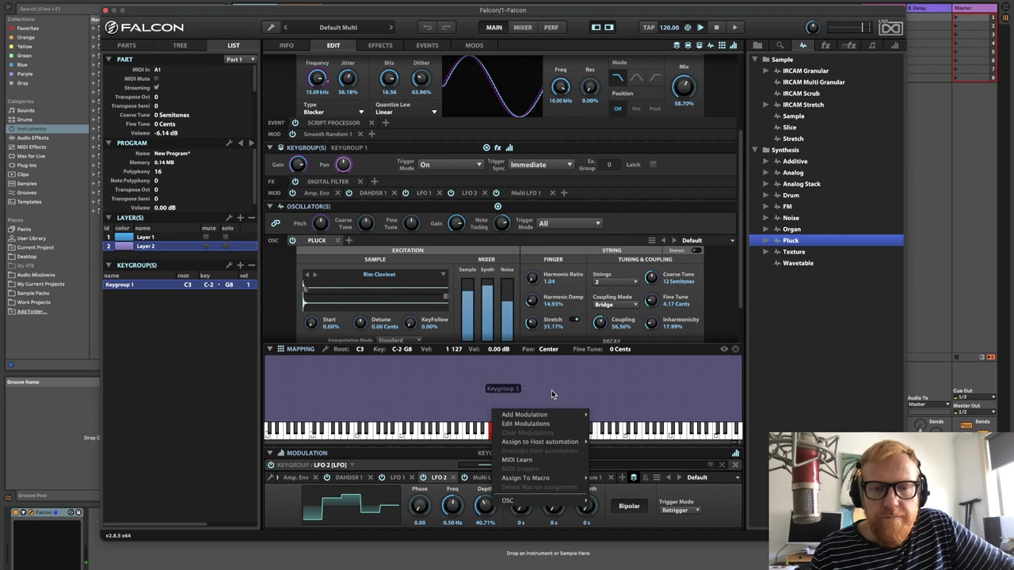
mouse_move(546, 414)
mouse_move(626, 416)
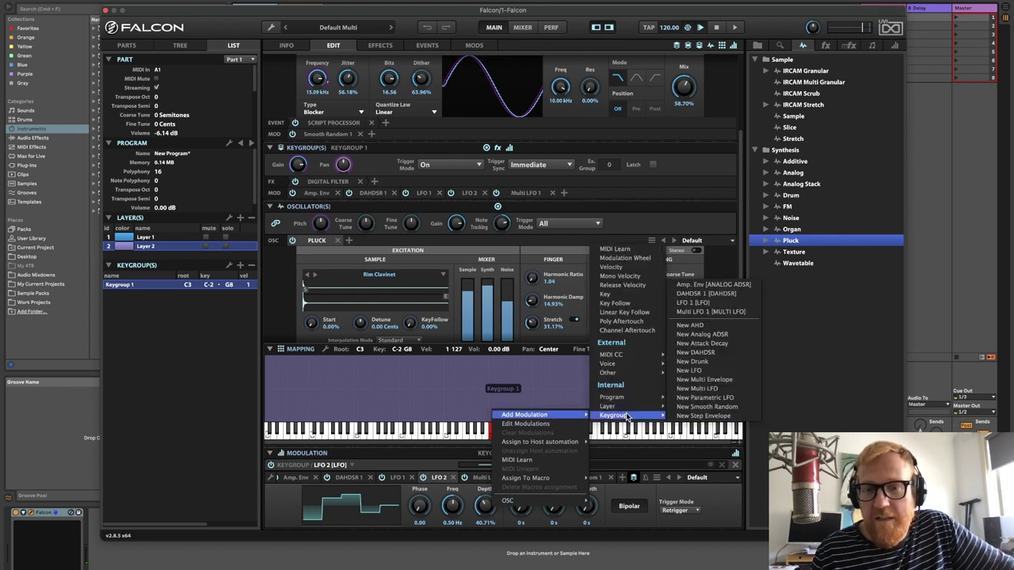
left_click(695, 351)
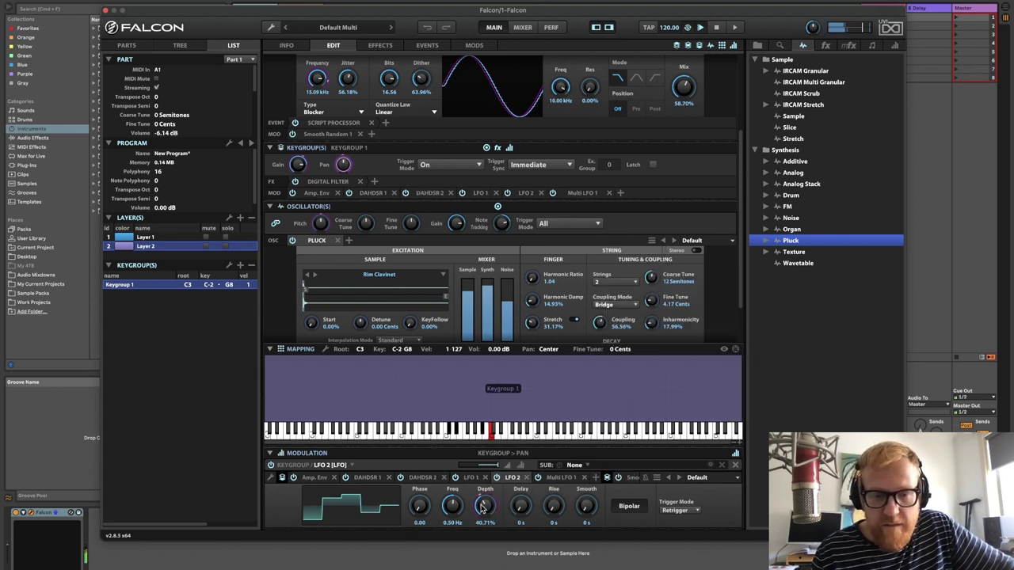
left_click_drag(483, 508, 489, 515)
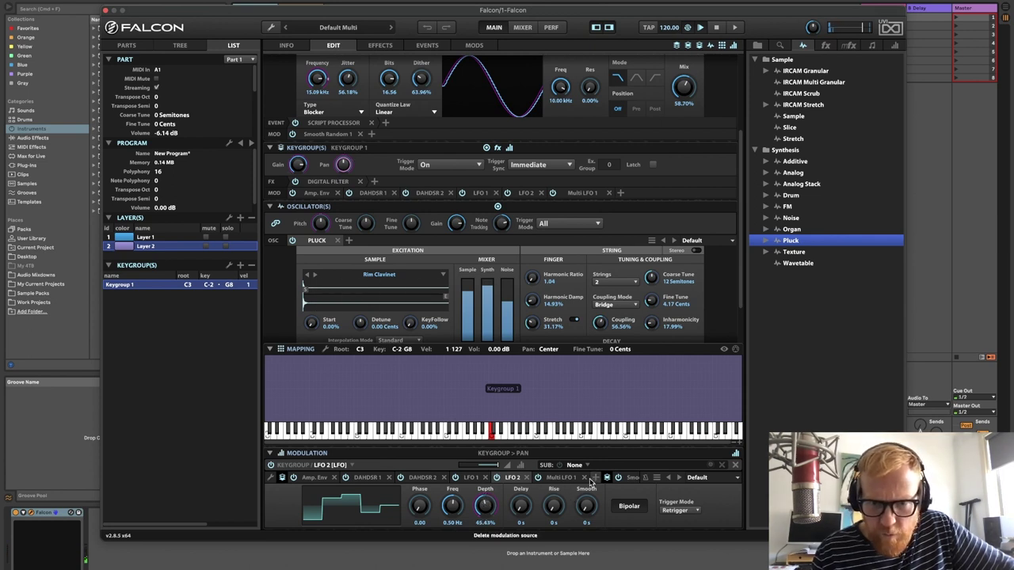
Open LFO 2's depth modulation for editing and set the attack of DAHDSR 2 to about 1.2 s
scroll(555, 478, "right", 2)
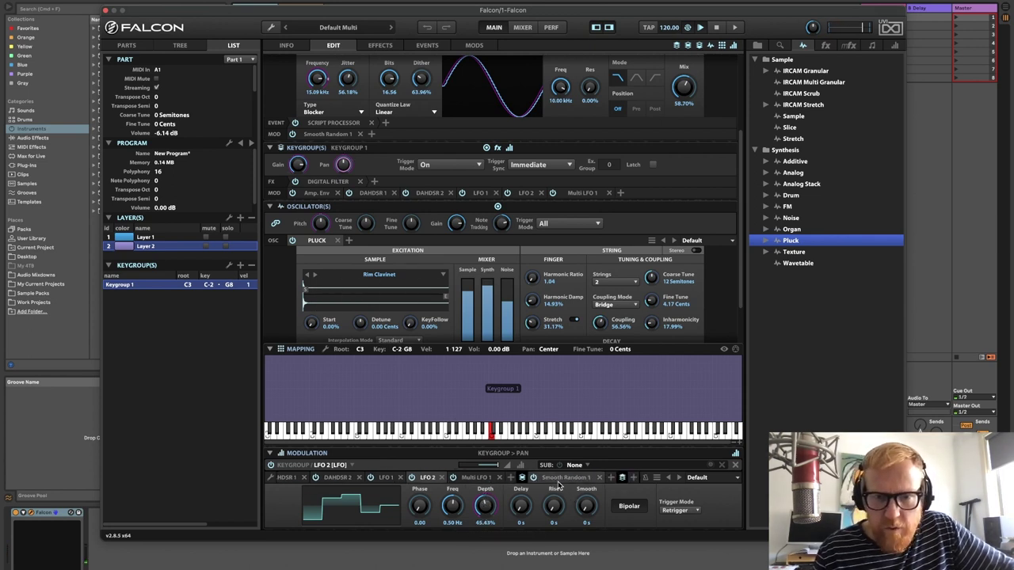
scroll(456, 478, "left", 3)
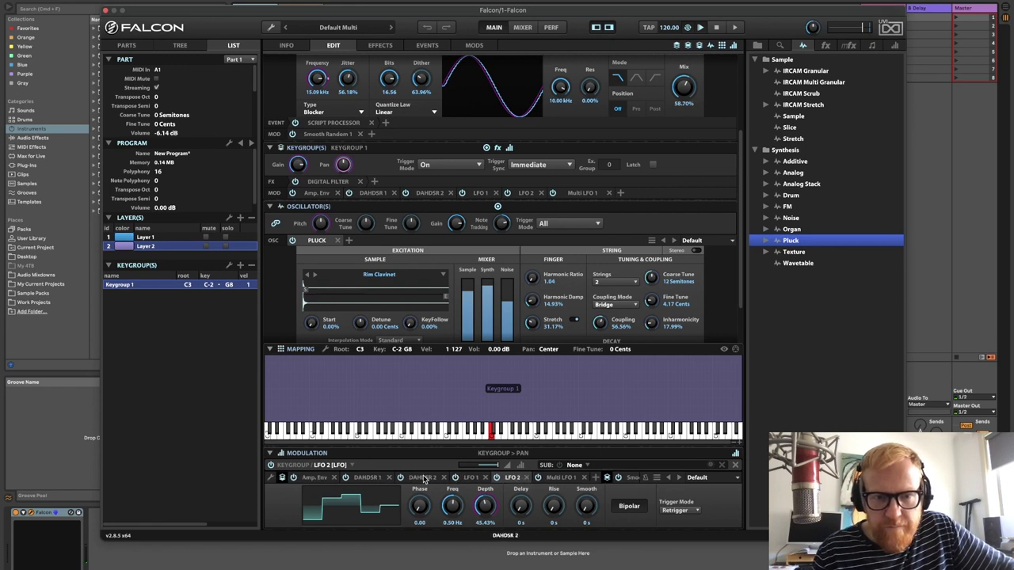
right_click(484, 507)
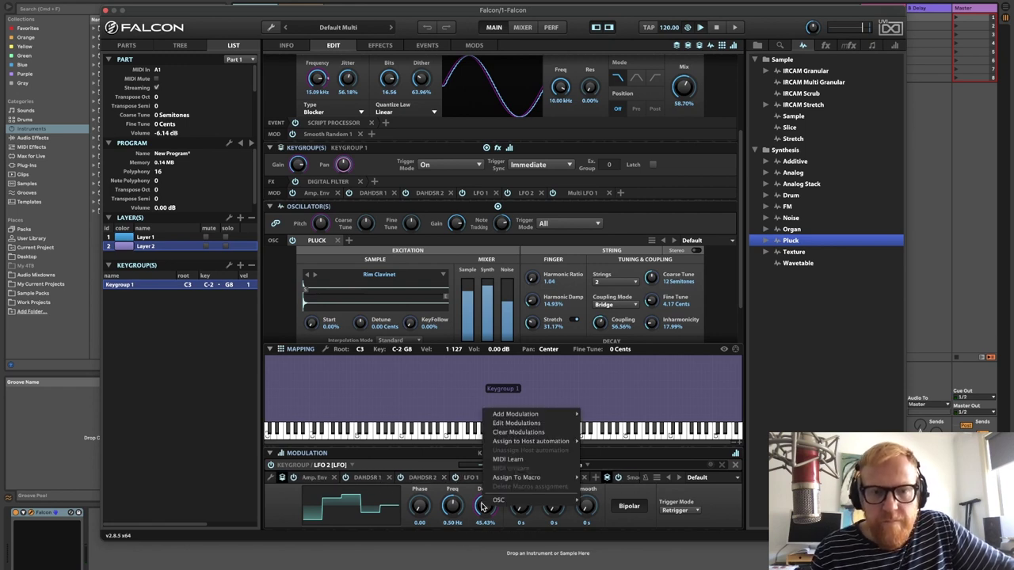
left_click(498, 429)
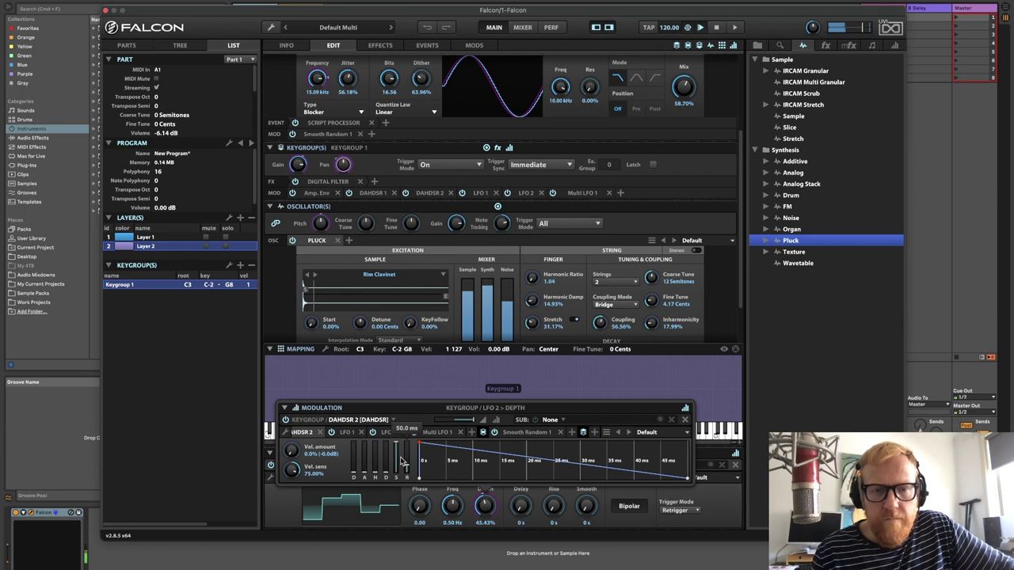
left_click_drag(364, 473, 365, 452)
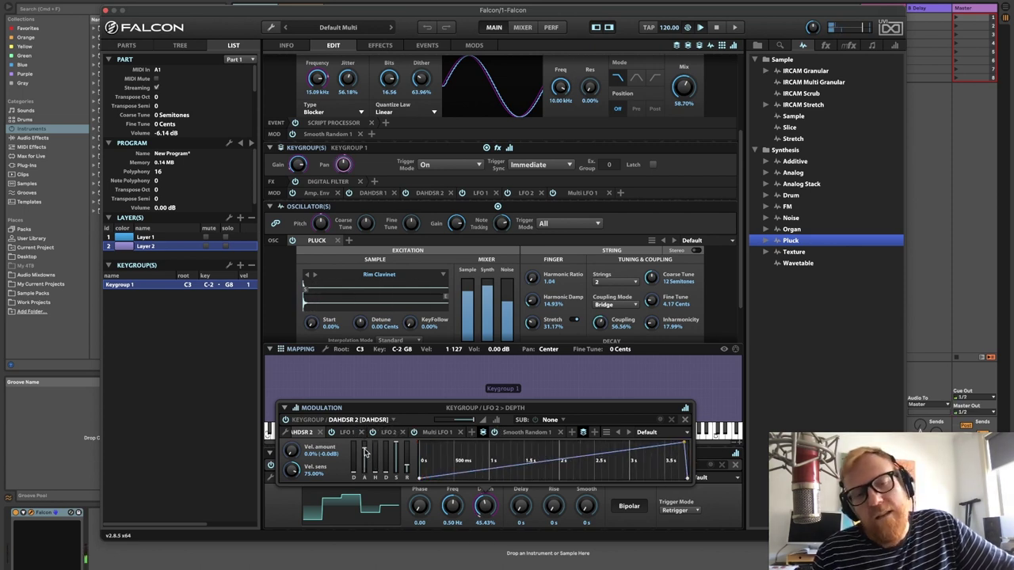
left_click_drag(365, 453, 366, 459)
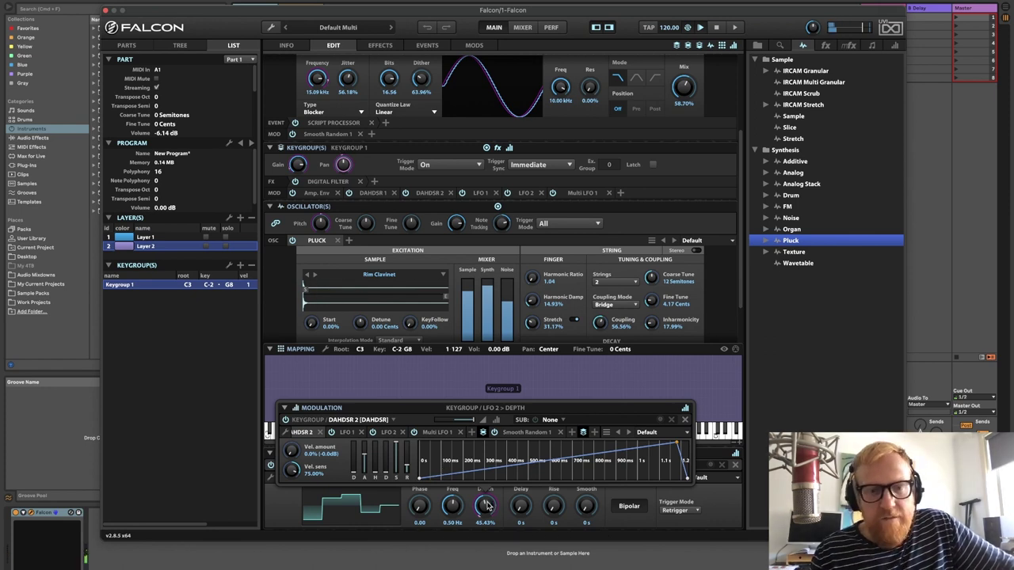
left_click(487, 506)
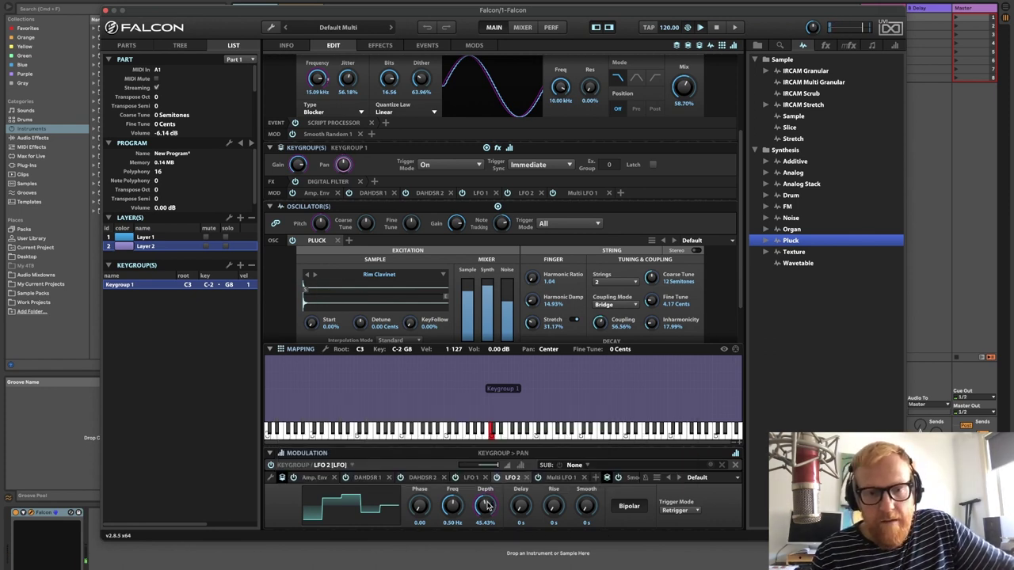
Replace the envelope modulation on LFO 2's depth with a new keygroup LFO
right_click(485, 510)
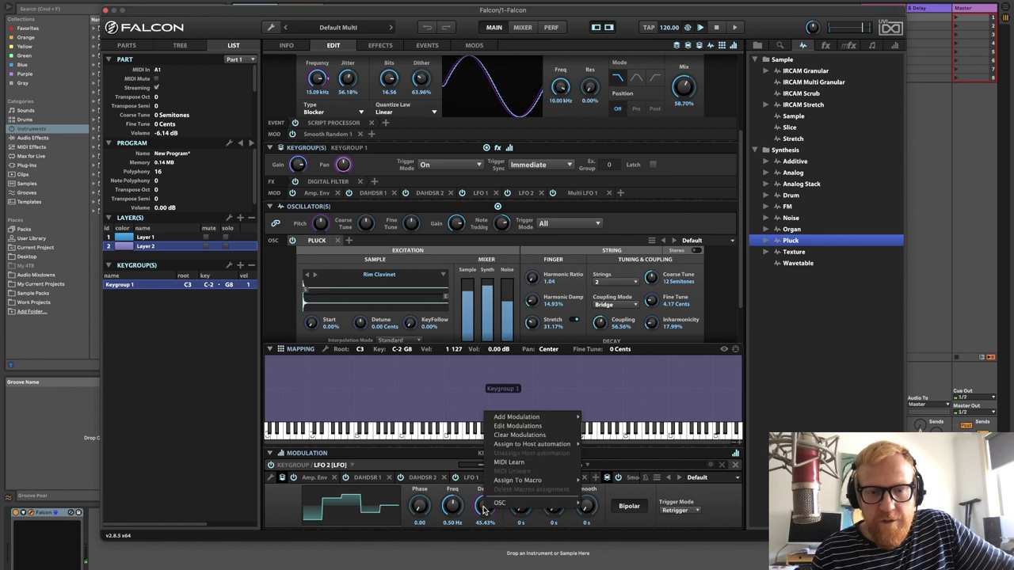
left_click(519, 437)
right_click(485, 510)
mouse_move(536, 418)
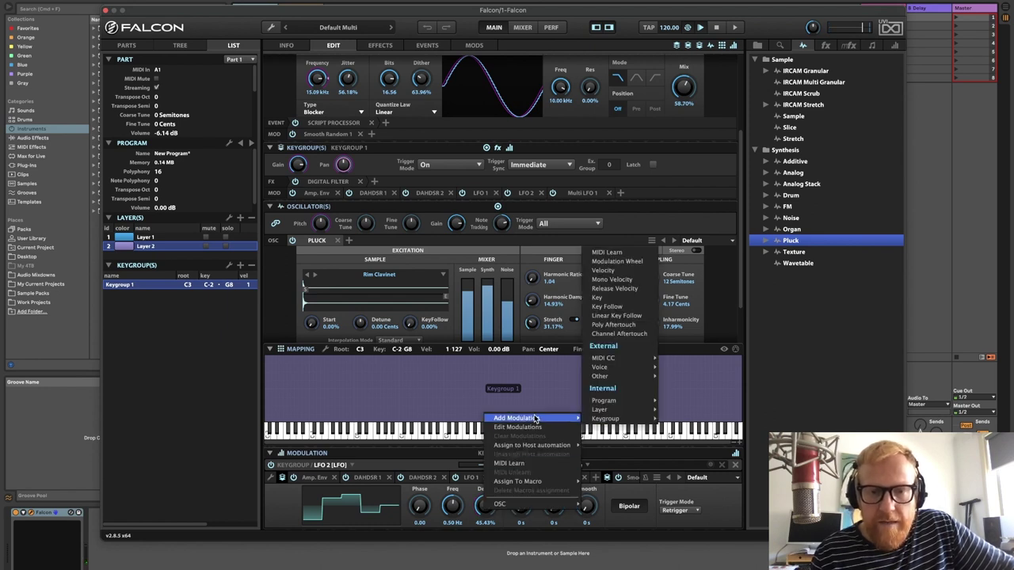
mouse_move(645, 420)
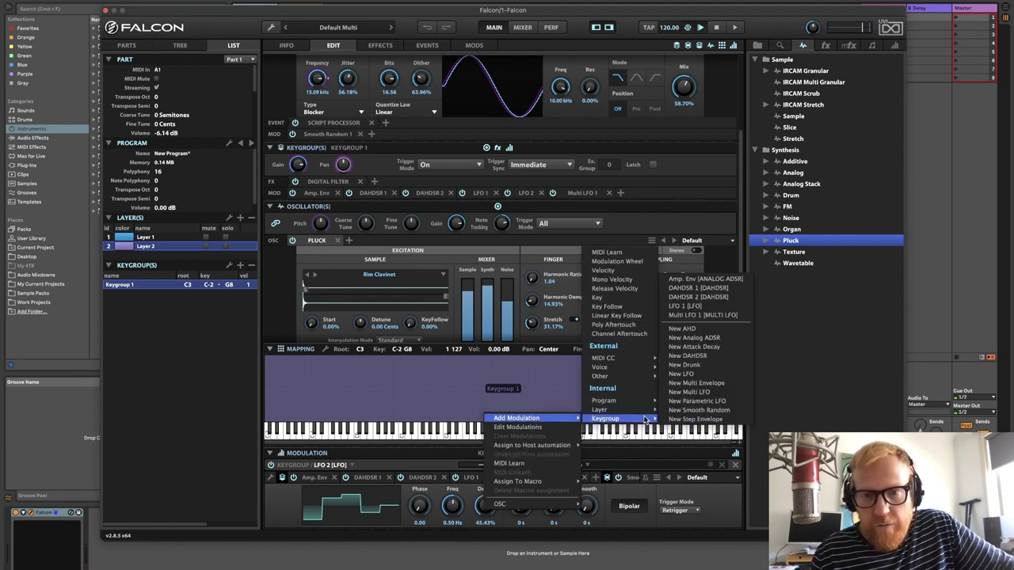
left_click(697, 376)
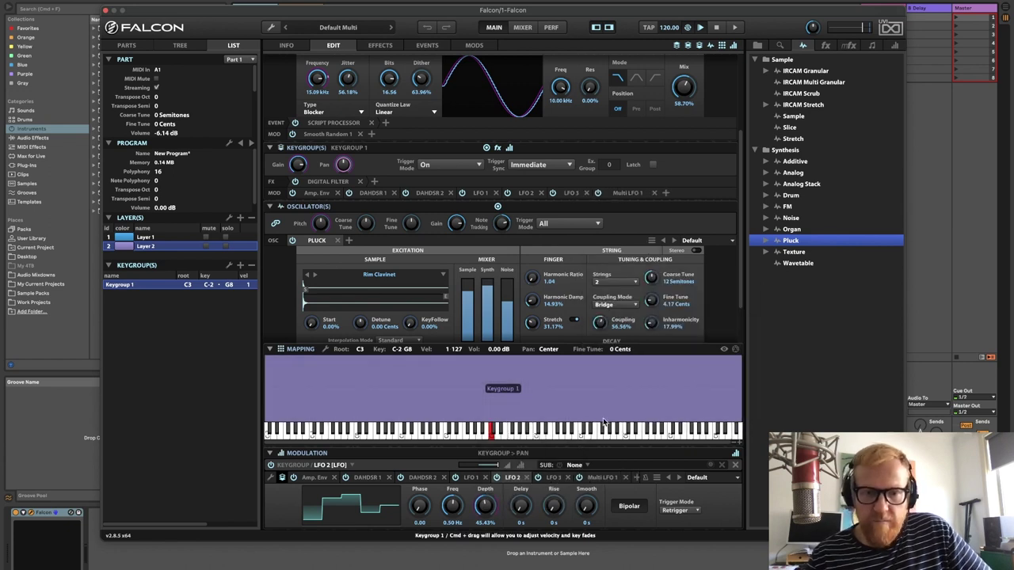
Edit the depth modulation of LFO 2 and set the trigger mode of LFO 3 to No Retrigger
right_click(485, 507)
left_click(515, 422)
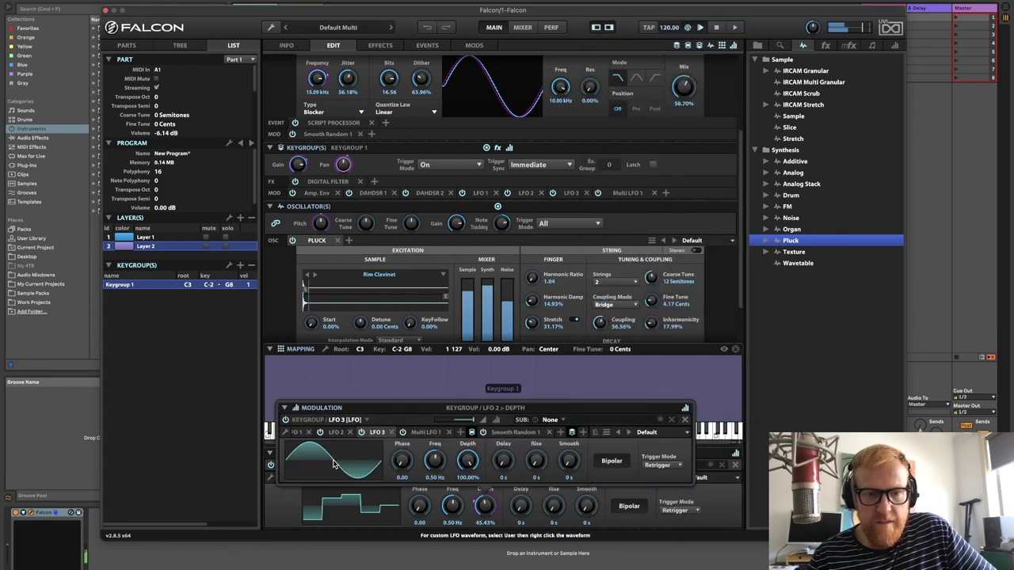
left_click(662, 466)
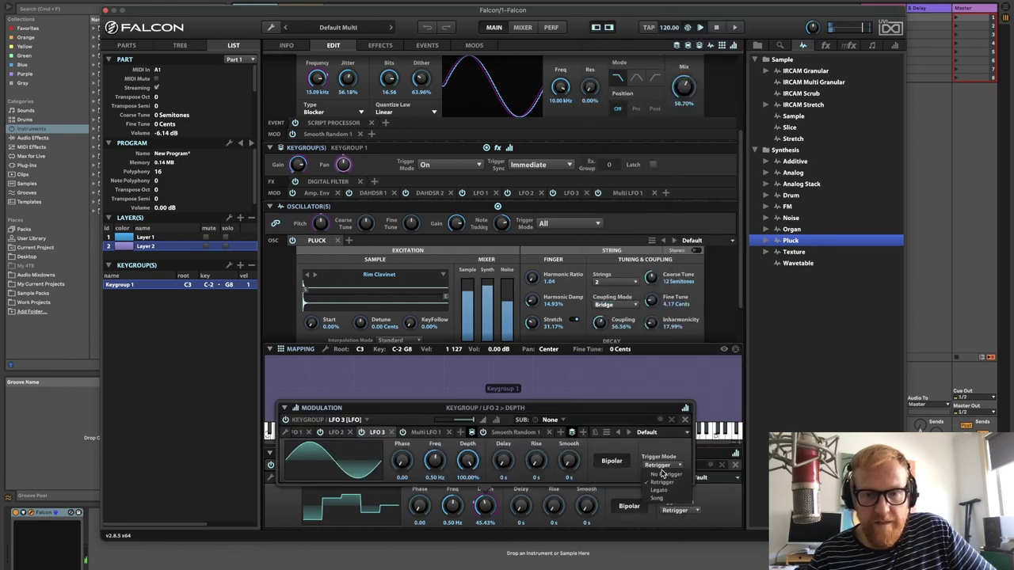
left_click(662, 474)
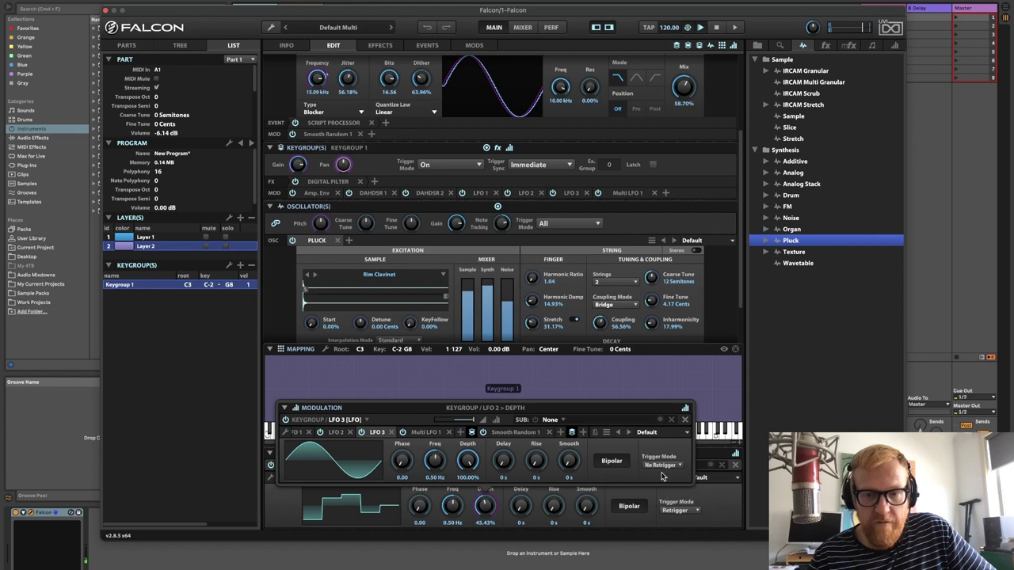
left_click(501, 526)
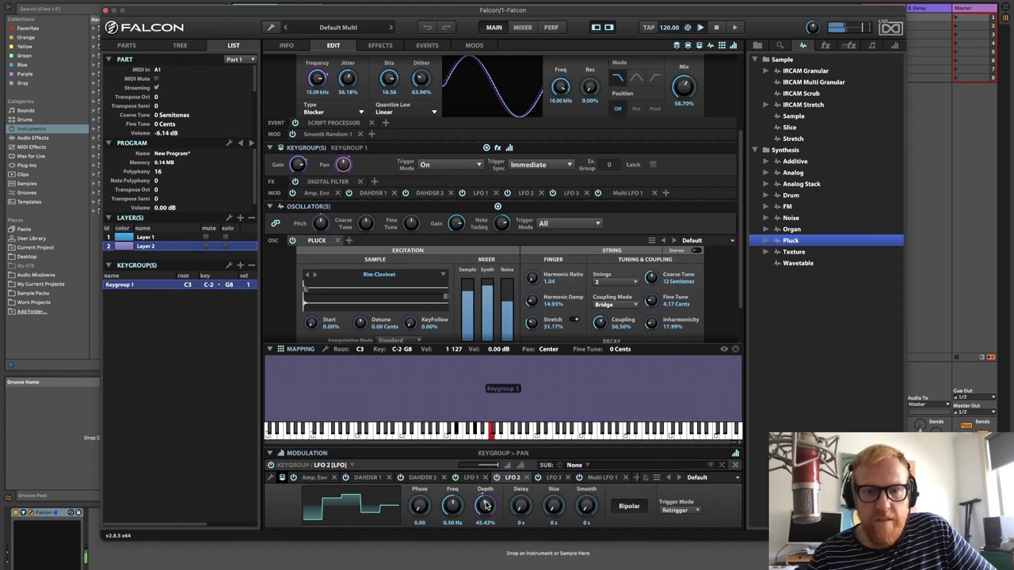
Add a new keygroup DAHDSR envelope as a second modulation of LFO 2's depth, and open its settings
right_click(486, 505)
mouse_move(552, 410)
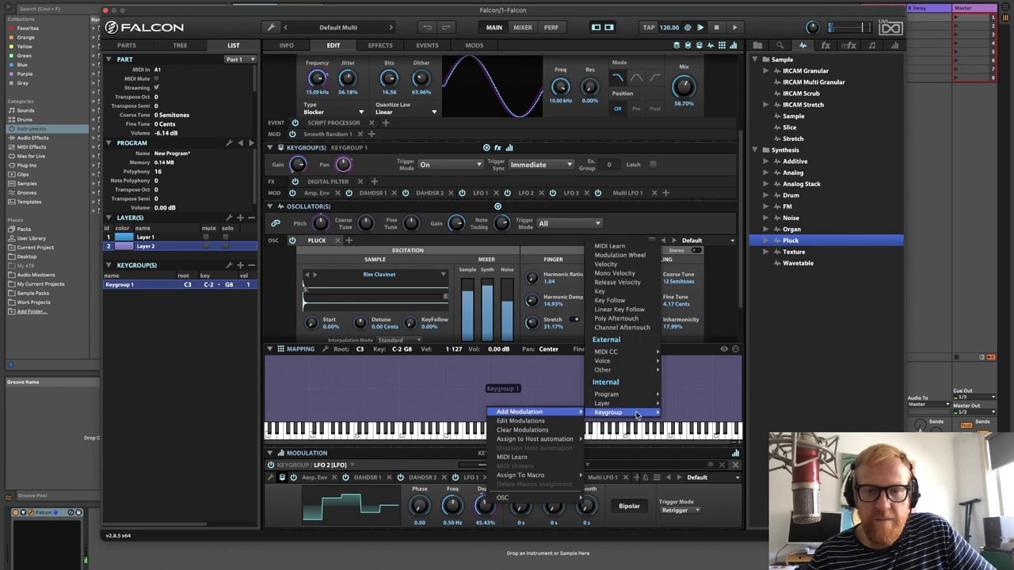
left_click(745, 352)
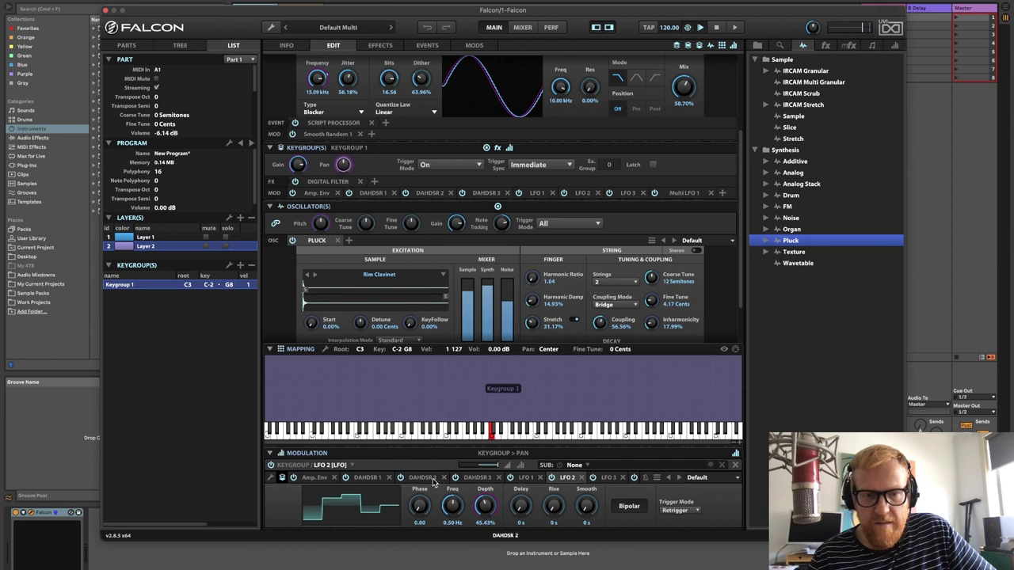
left_click(473, 481)
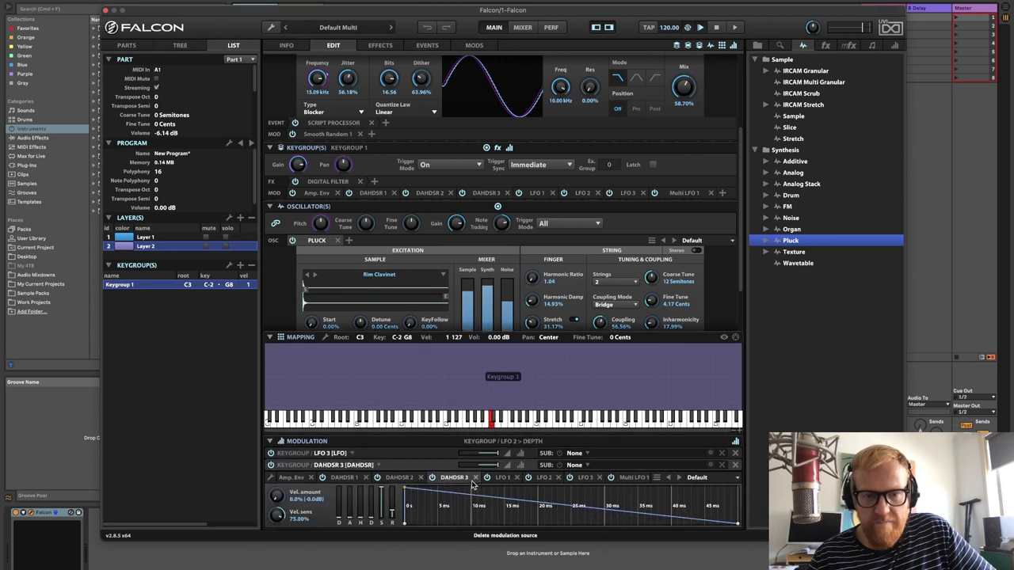
Delete the DAHDSR 3 and DAHDSR 2 modulation sources from Layer 2's keygroup
left_click(475, 477)
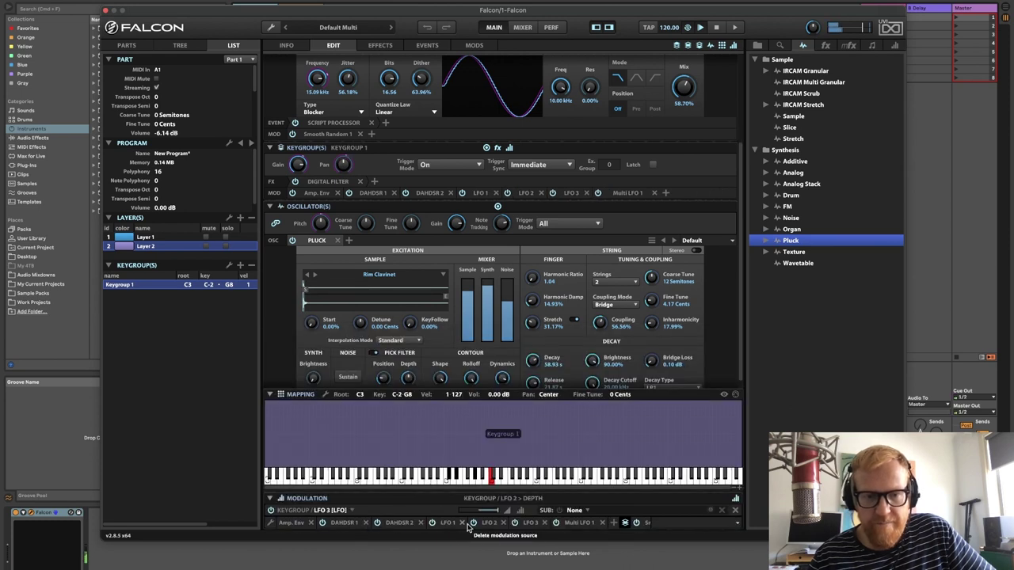
left_click(399, 524)
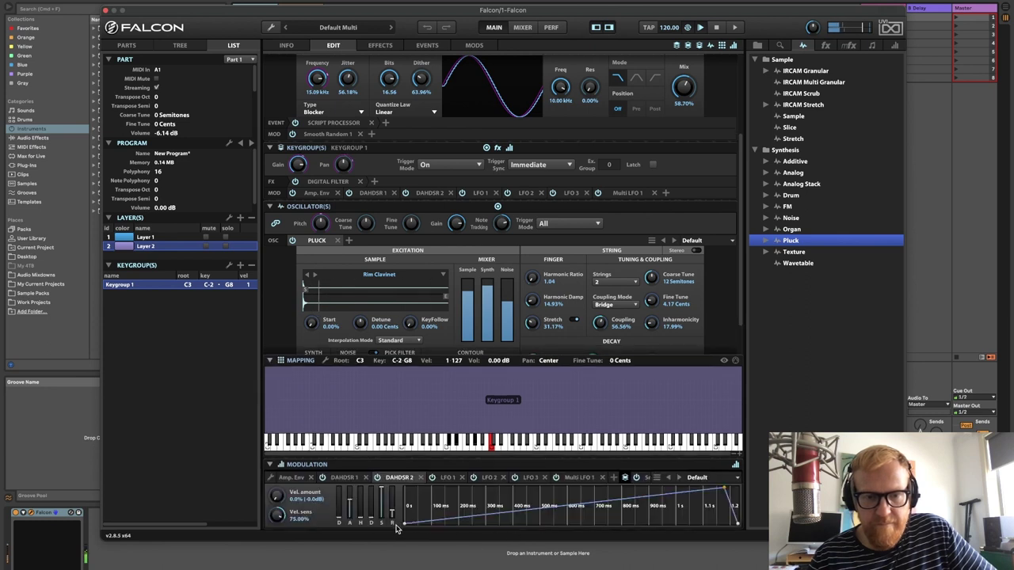
left_click(420, 479)
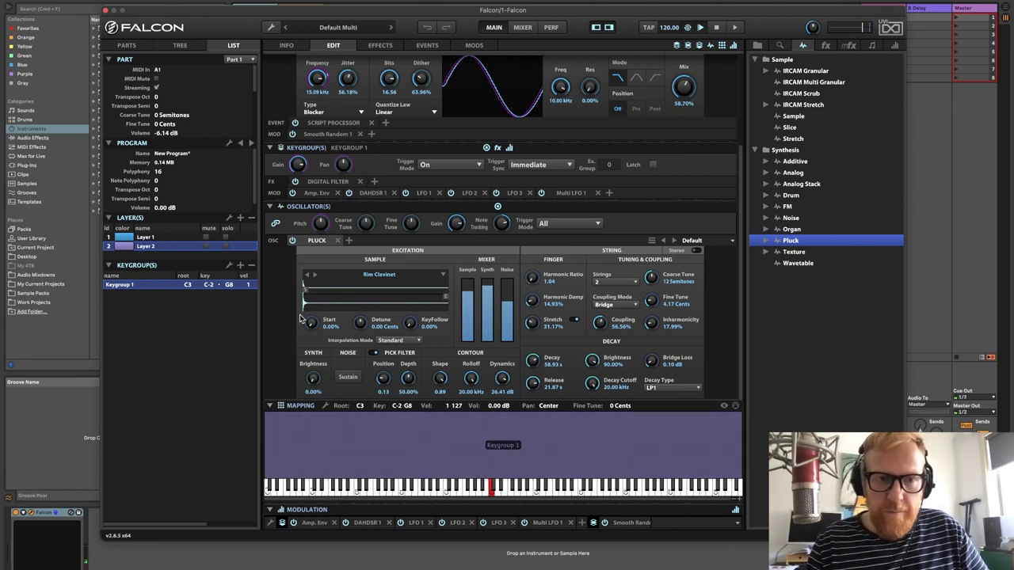
Open Layer 2's keygroup pan modulation and add a new keygroup Analog ADSR as modulation of LFO 2's depth
mouse_move(345, 164)
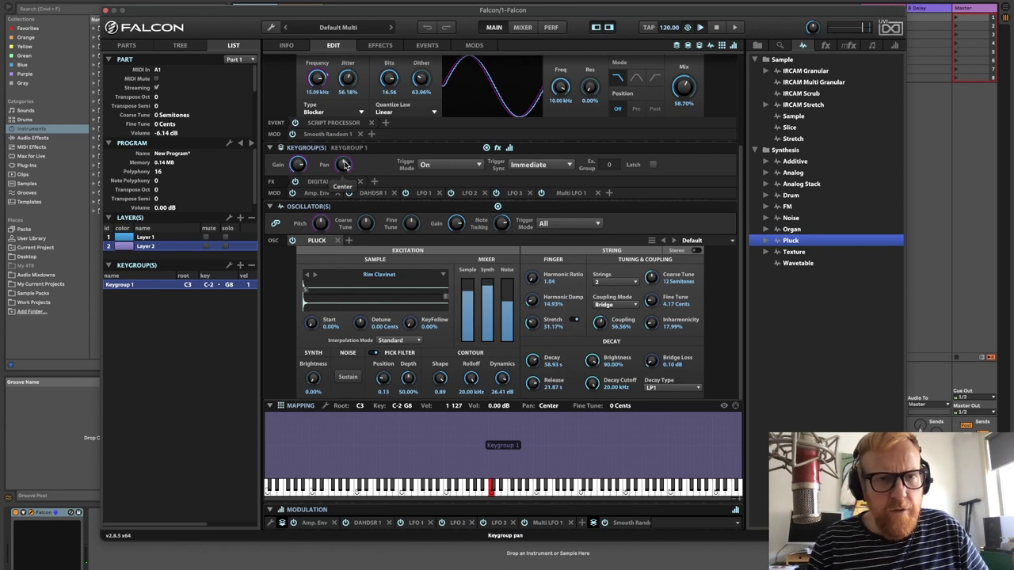
right_click(344, 164)
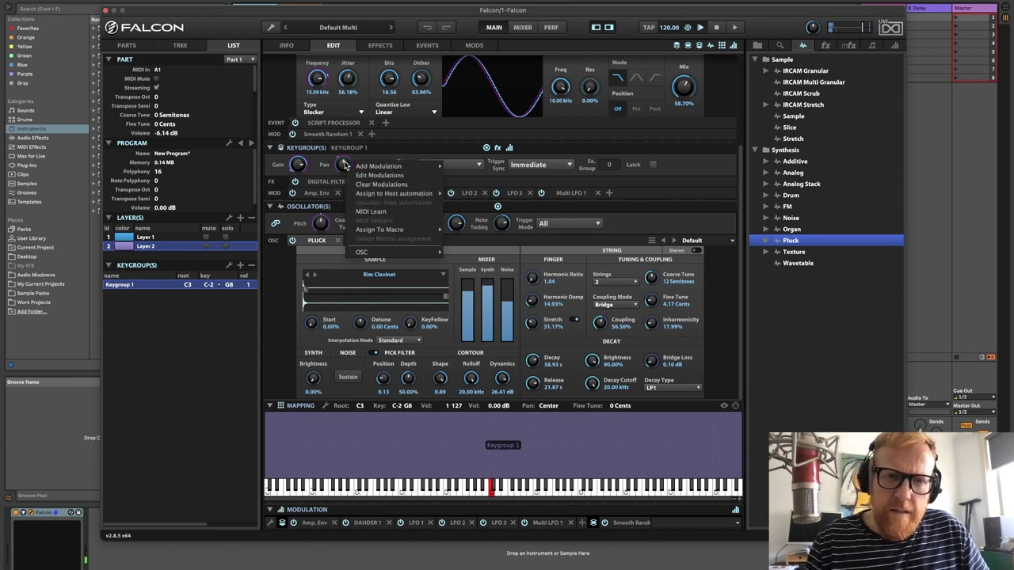
mouse_move(379, 165)
left_click(469, 292)
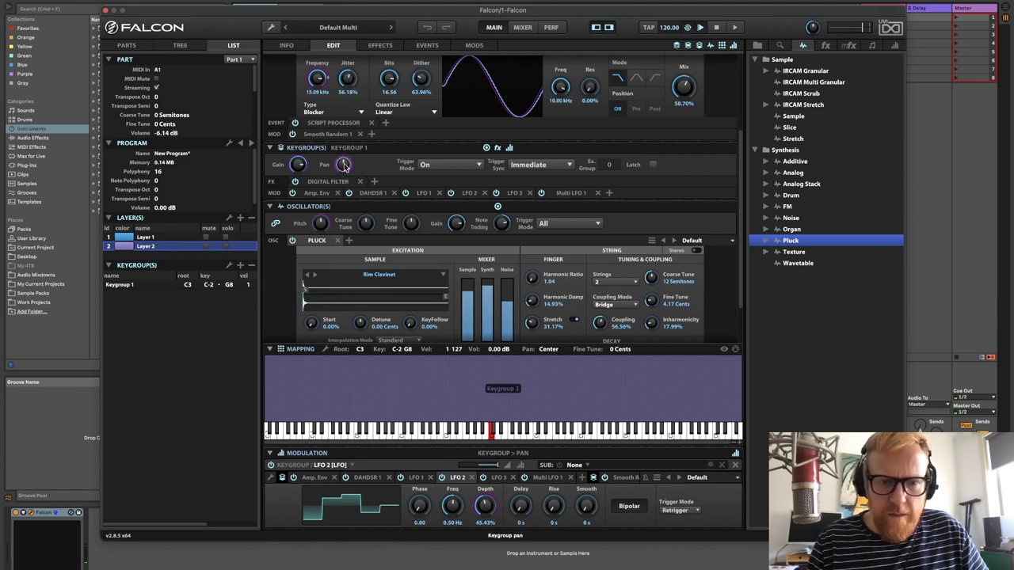
right_click(486, 506)
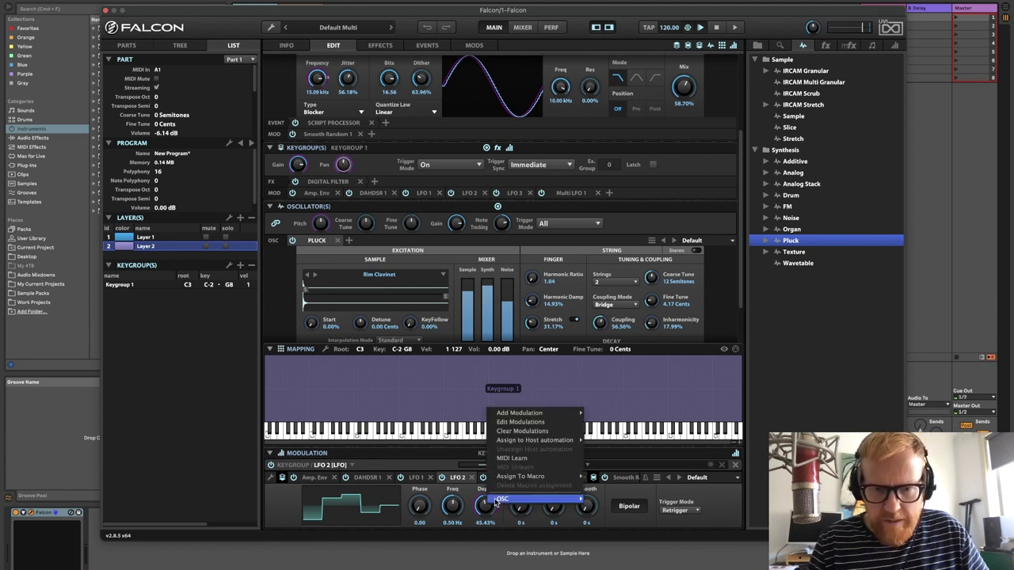
mouse_move(547, 414)
mouse_move(650, 414)
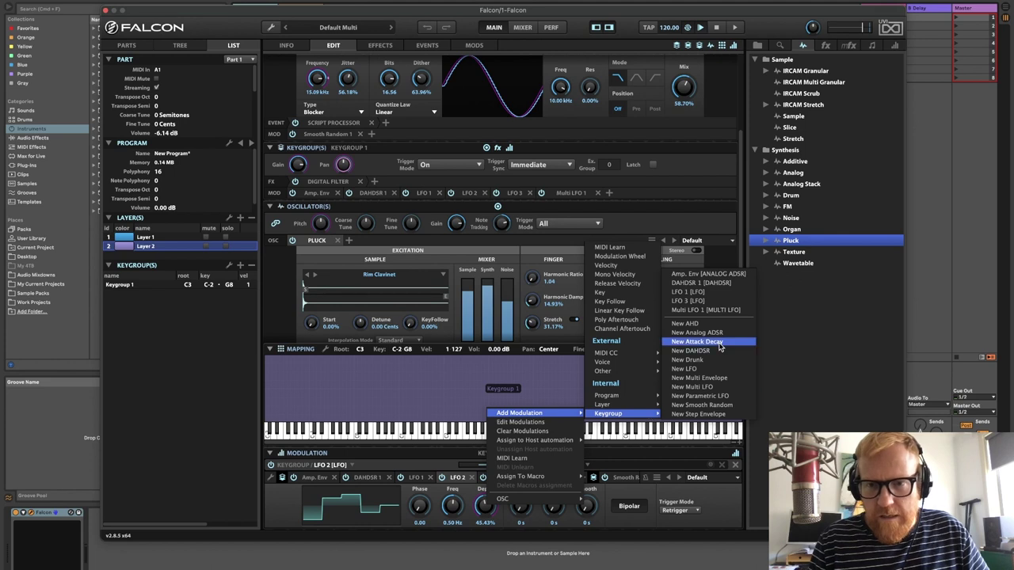
left_click(697, 333)
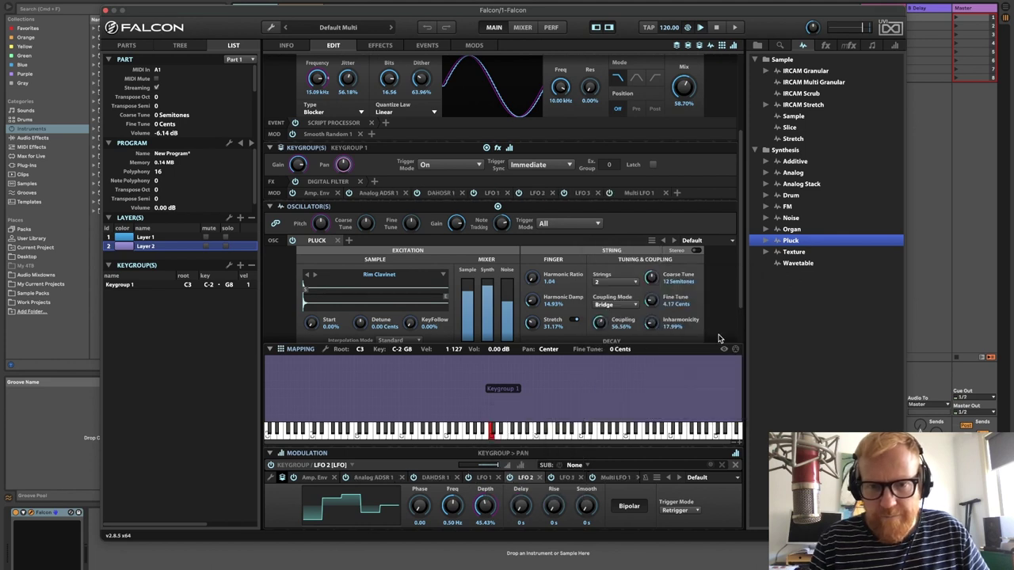
Open the settings of Analog ADSR 1 and set its trigger mode to Legato
left_click(380, 480)
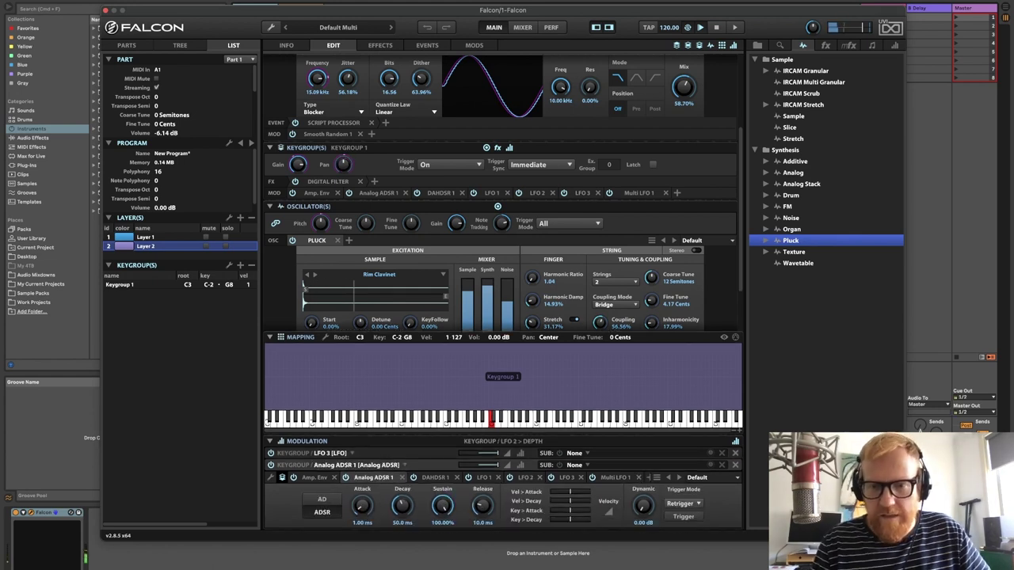
left_click(686, 505)
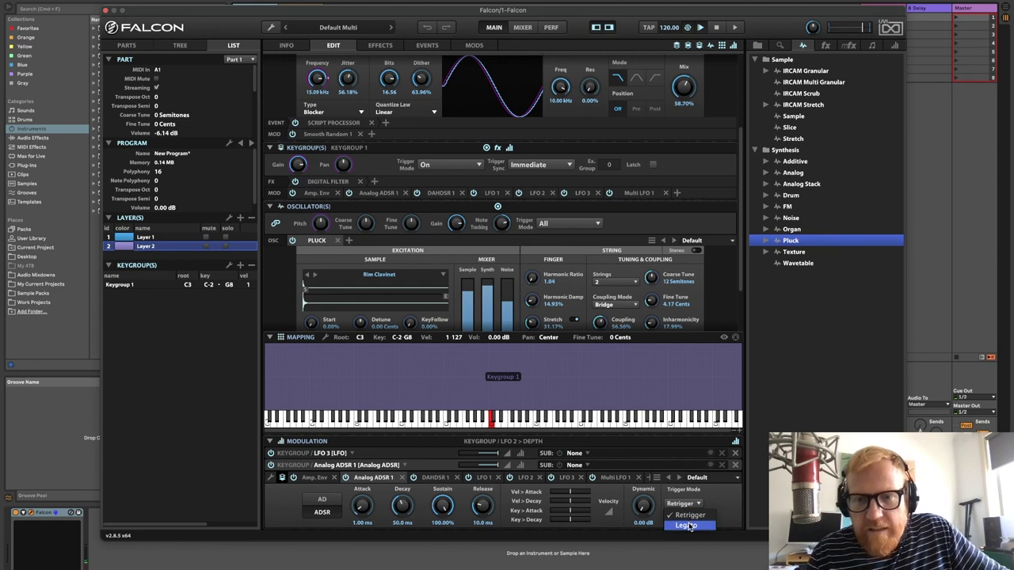
left_click(688, 526)
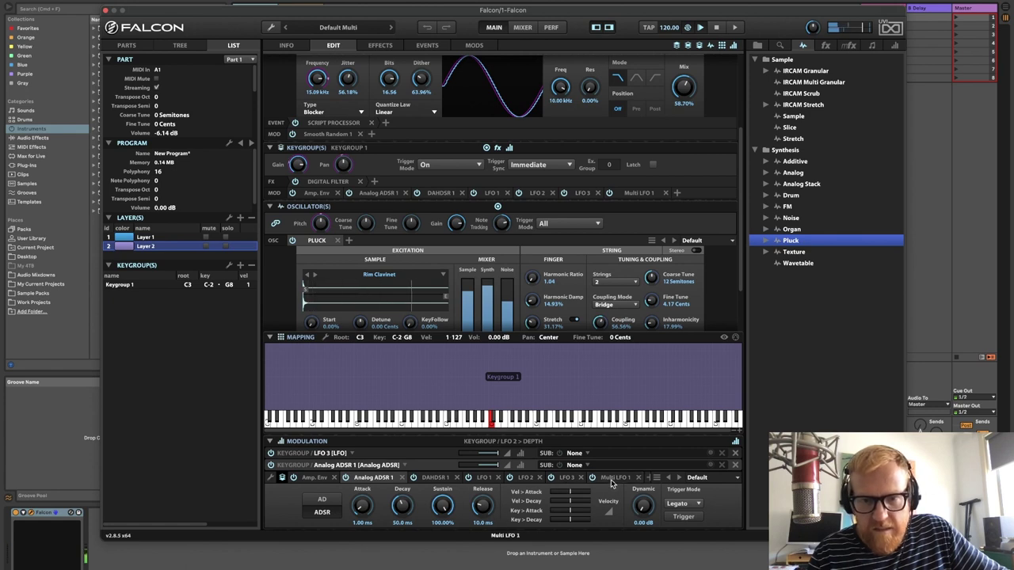
Edit the modulations of LFO 2's depth and delete the Analog ADSR 1 source
scroll(612, 484, "right", 2)
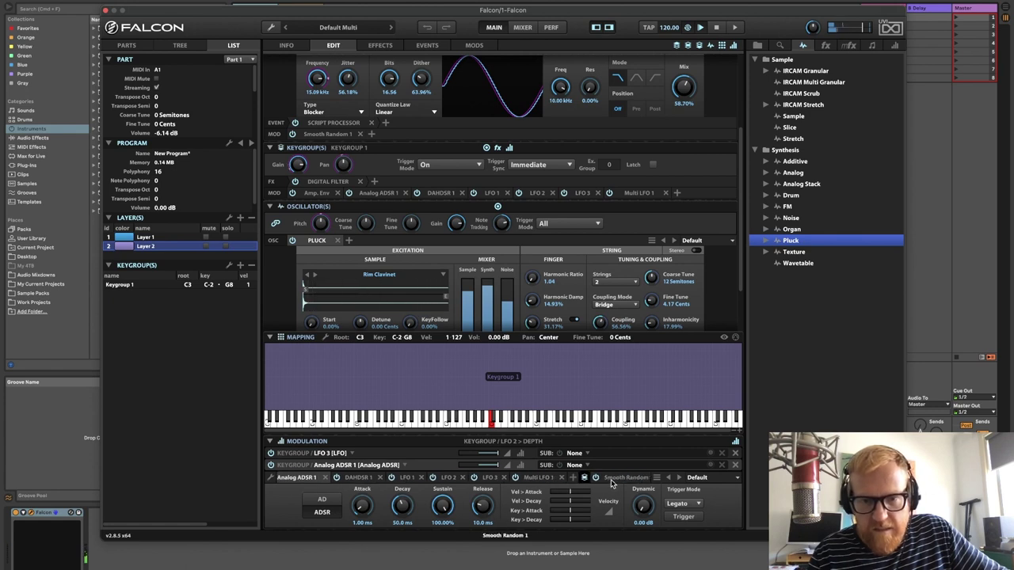
left_click(489, 478)
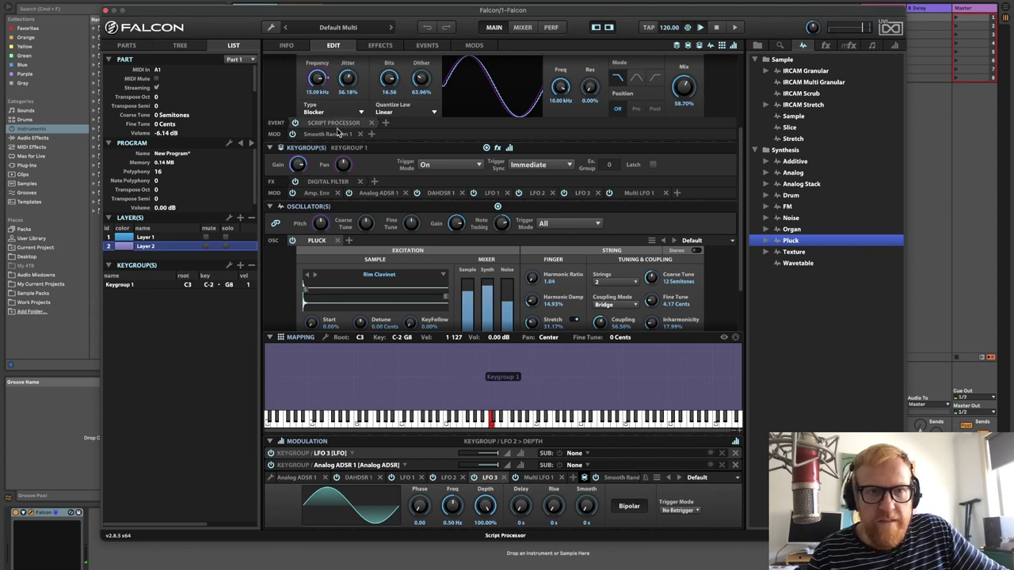
left_click(344, 164)
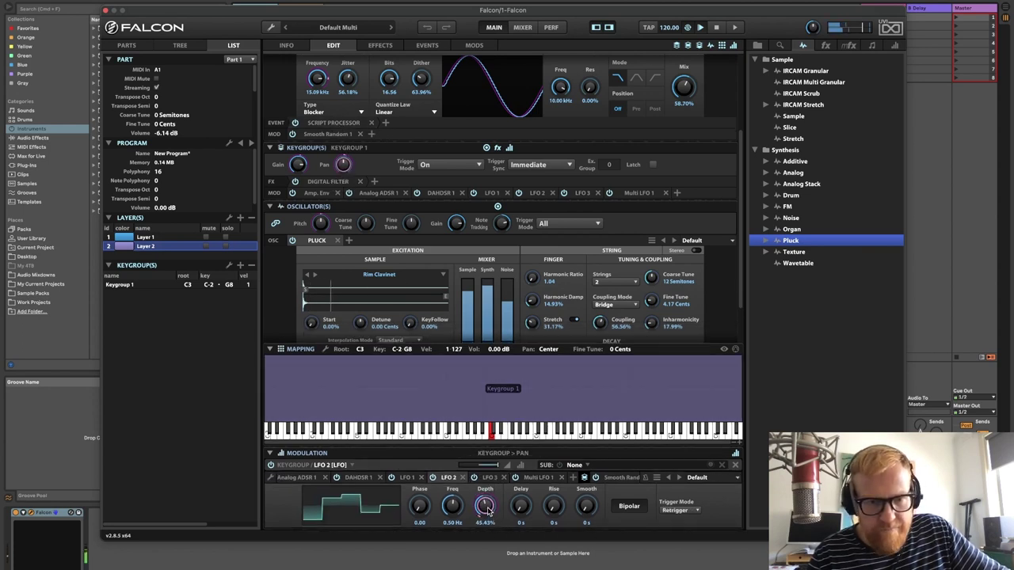
right_click(488, 511)
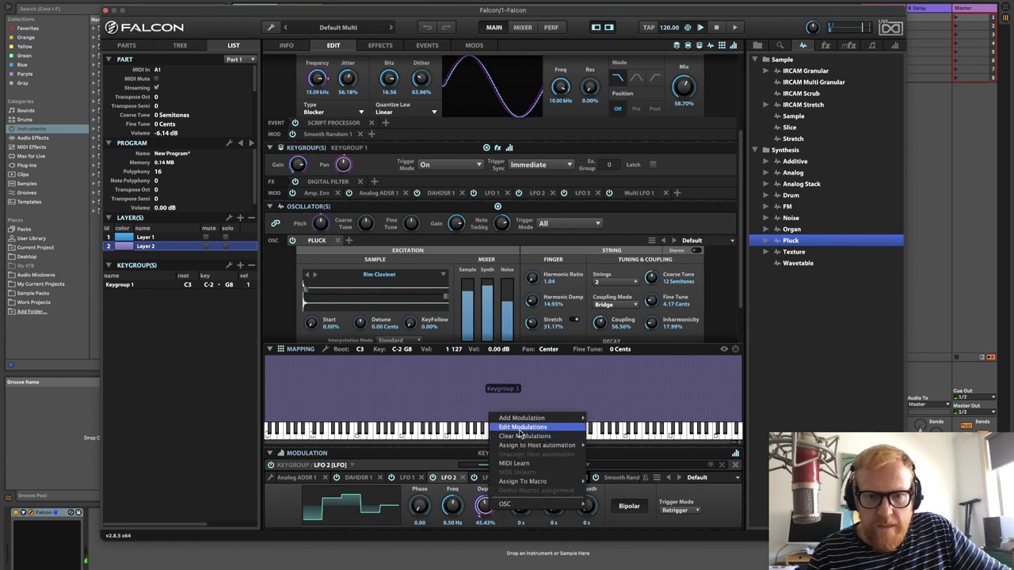
left_click(522, 427)
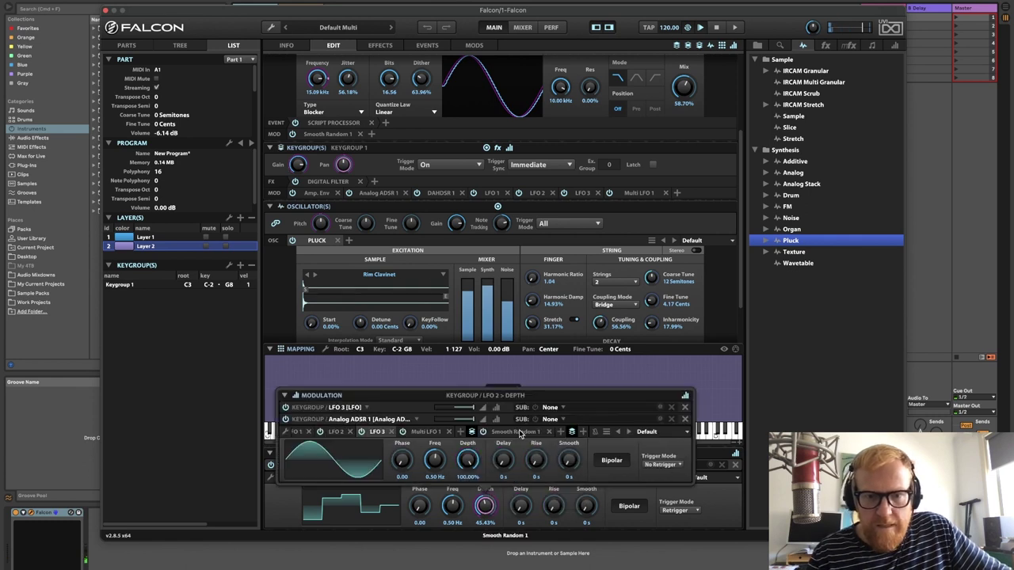
left_click(360, 421)
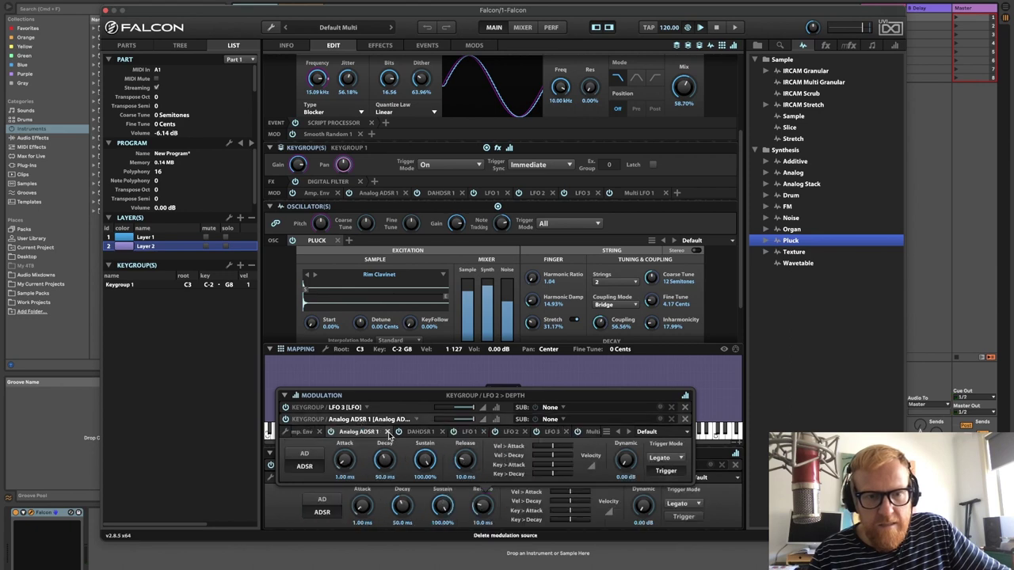
left_click(388, 433)
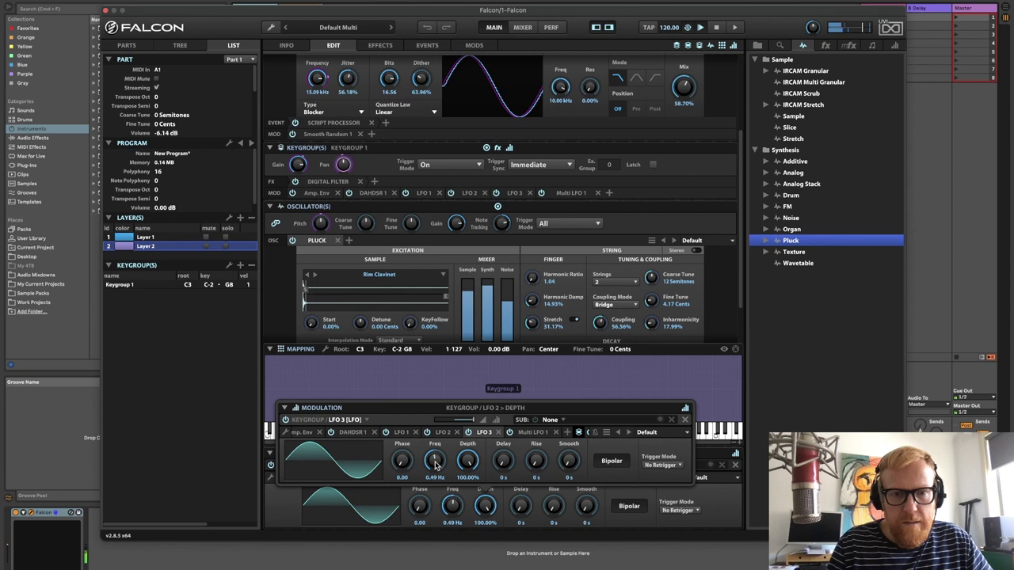
Lower the frequency of LFO 3 to about 0.04 Hz and close the modulation editor
left_click_drag(435, 465, 435, 502)
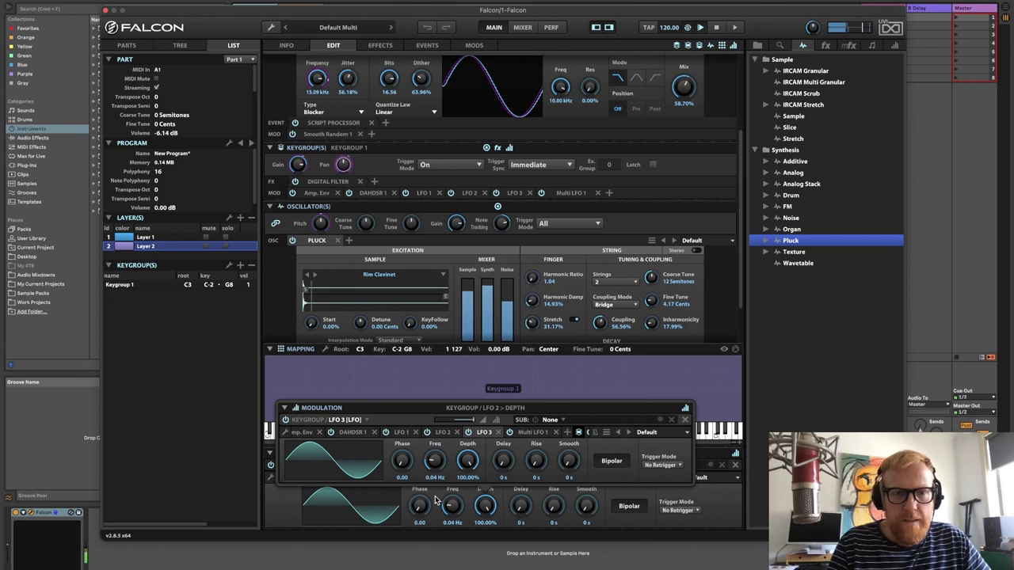
left_click(280, 507)
Add a new keygroup LFO as modulation of Layer 1's keygroup pan
left_click(163, 238)
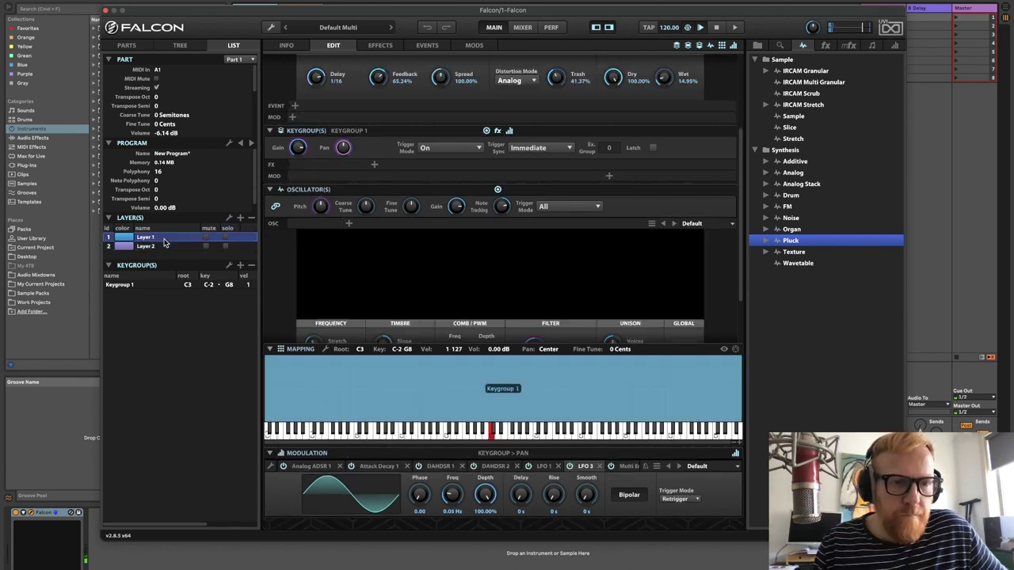
right_click(343, 149)
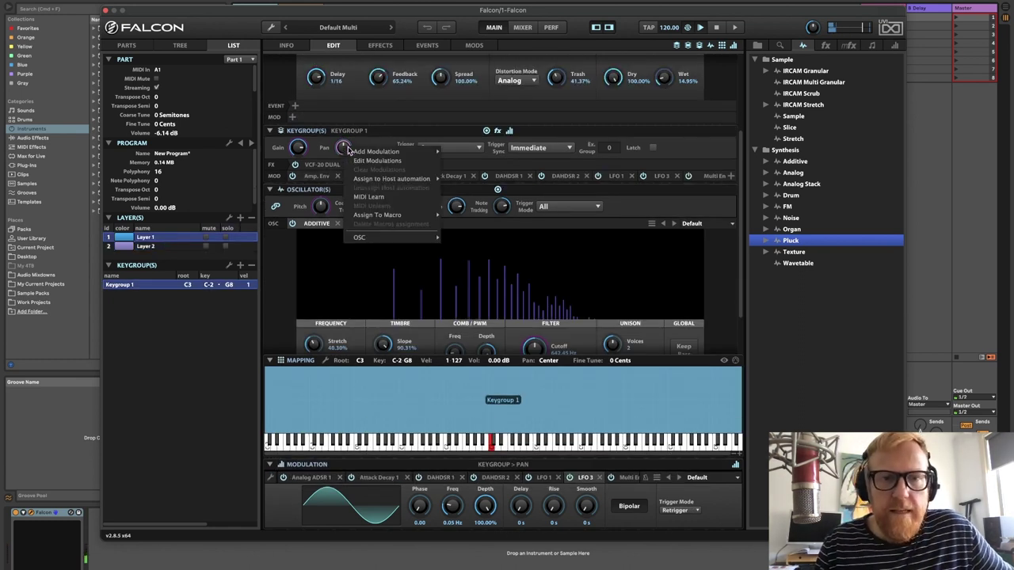
mouse_move(374, 151)
mouse_move(479, 318)
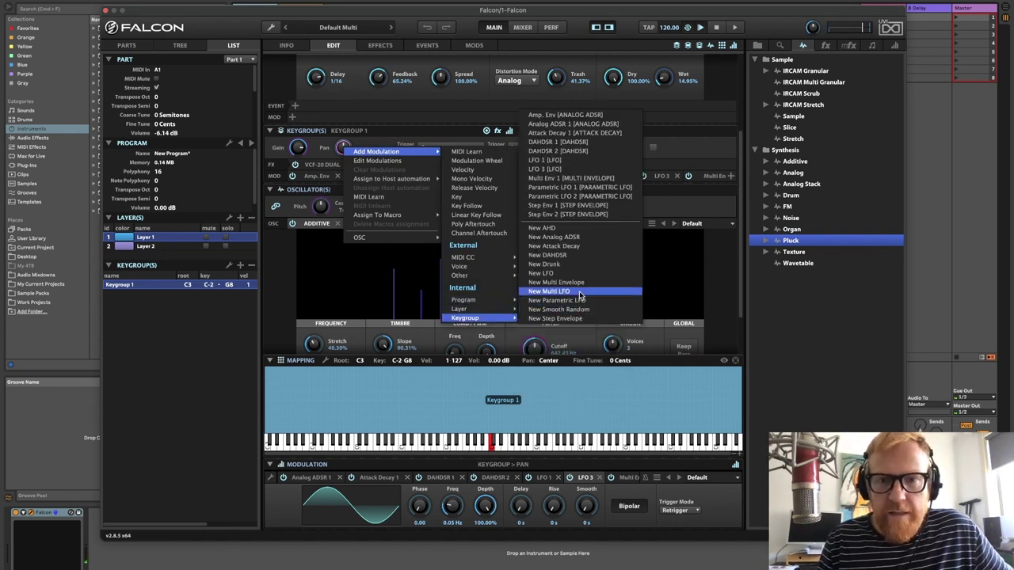
left_click(554, 274)
Set the new pan LFO's waveform to Random S&H and keep its trigger mode on Retrigger
left_click(386, 501)
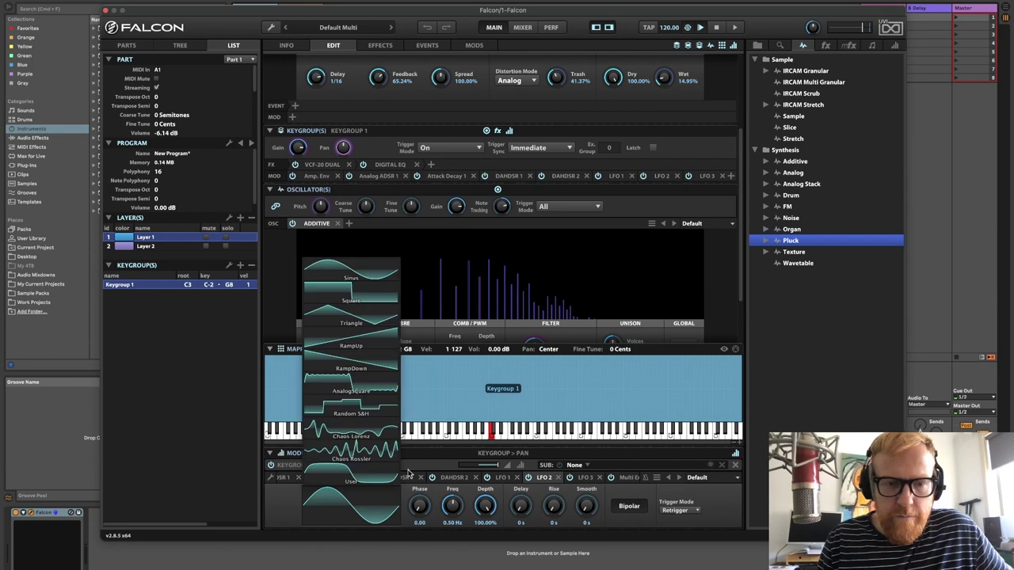
left_click(351, 406)
left_click(671, 510)
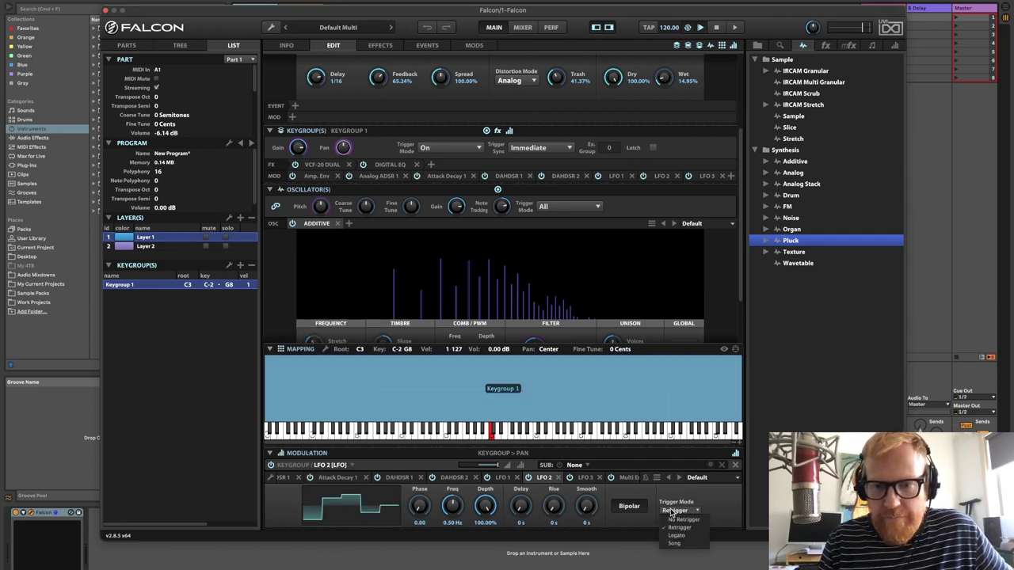
left_click(680, 528)
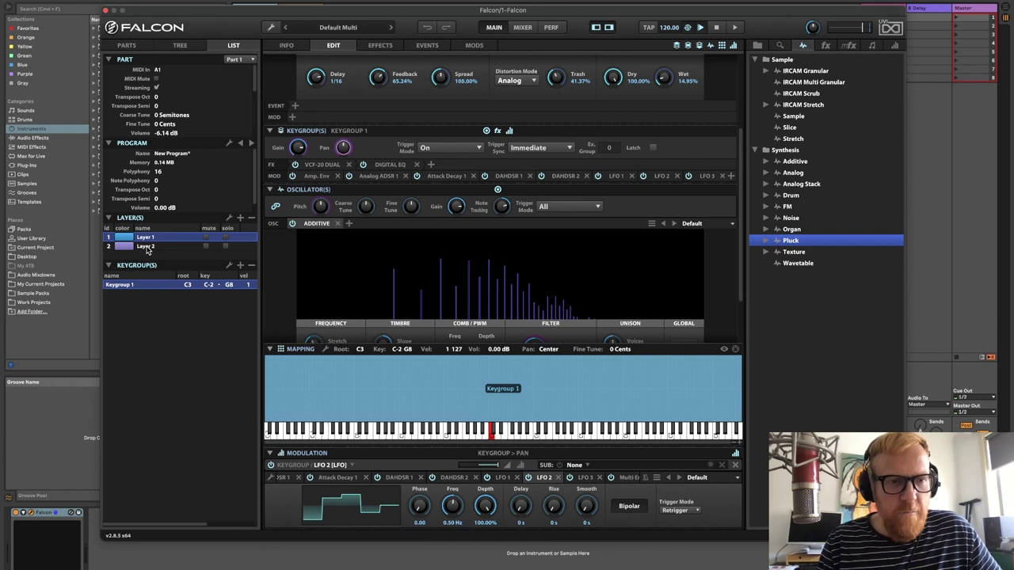
Check the settings of the LFO modulating Layer 2's keygroup pan
left_click(146, 247)
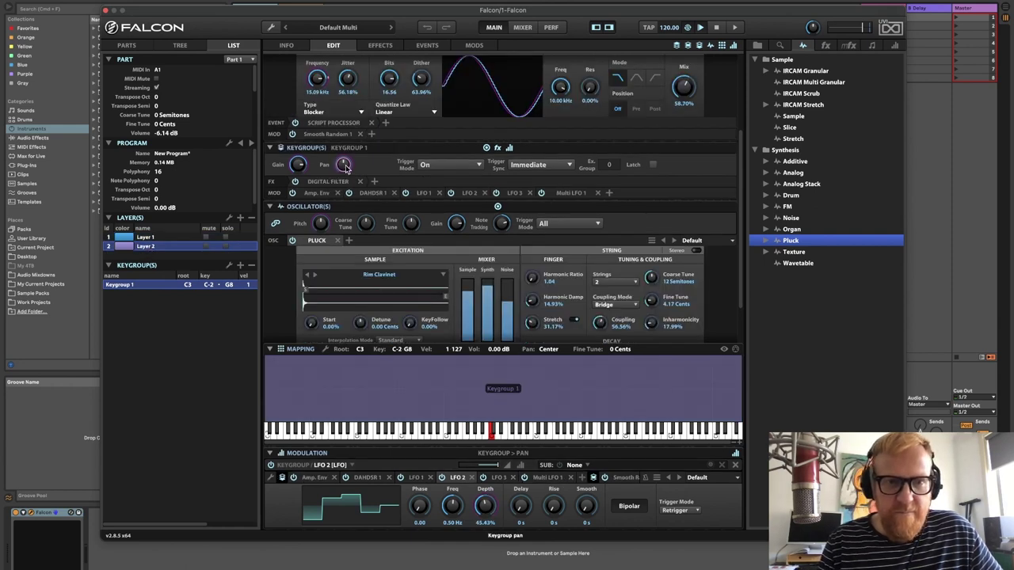
right_click(345, 166)
left_click(381, 188)
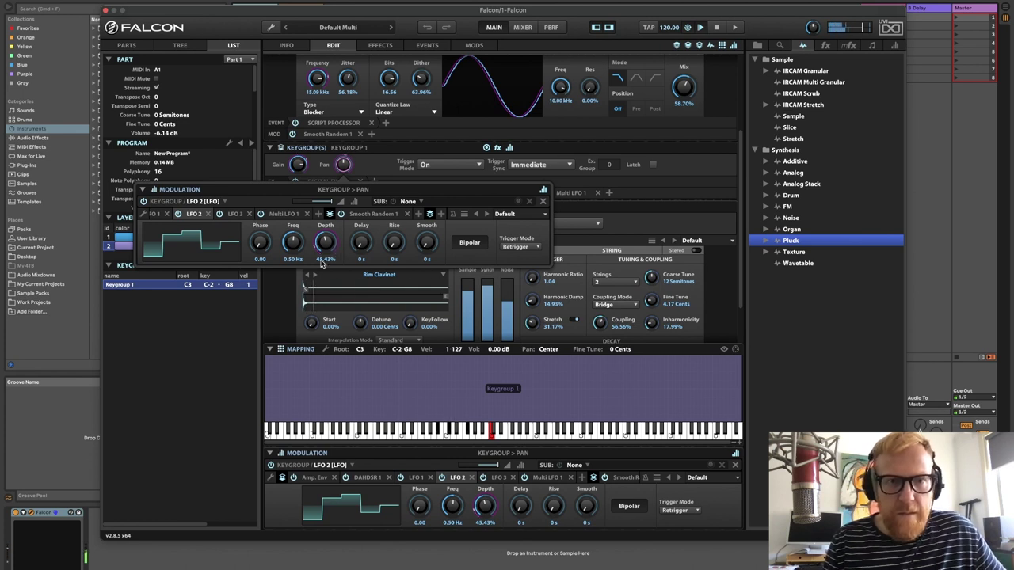
left_click(201, 350)
Edit Layer 1's keygroup pan modulation, keeping the Retrigger trigger mode and lowering the depth of LFO 2 to 28.13%
left_click(168, 238)
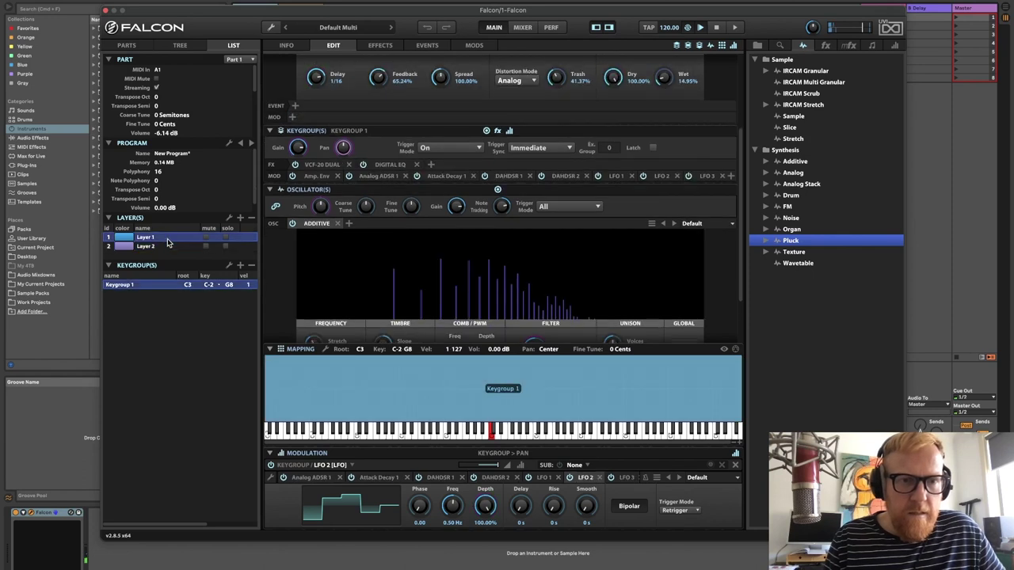
right_click(345, 149)
left_click(360, 167)
left_click(521, 229)
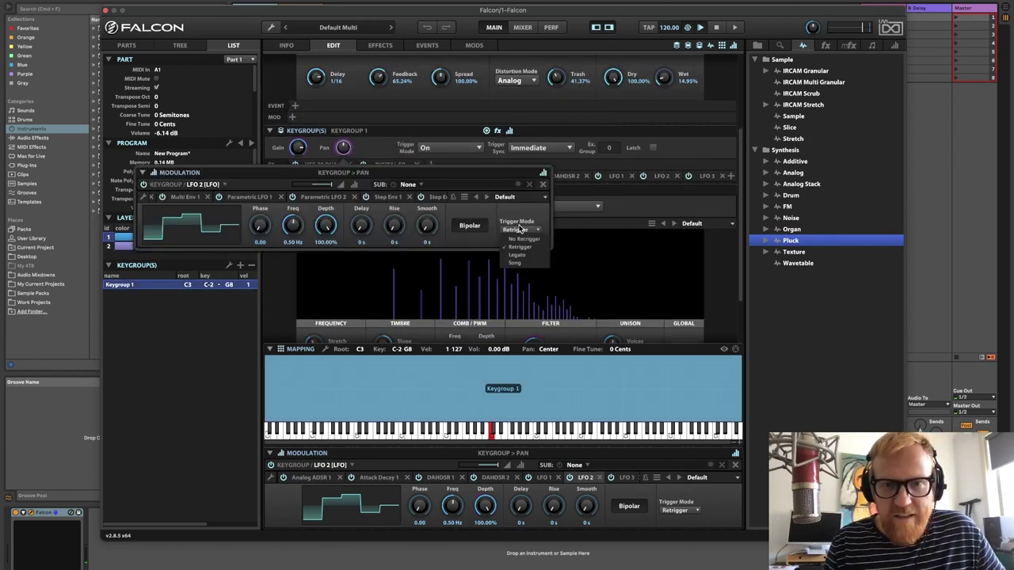
left_click(516, 245)
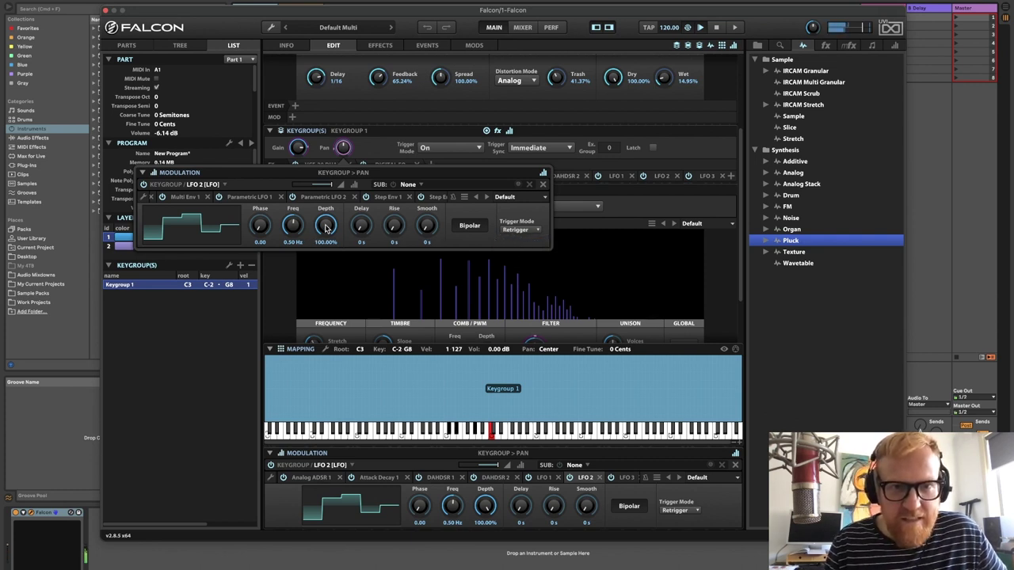
left_click_drag(326, 228, 325, 237)
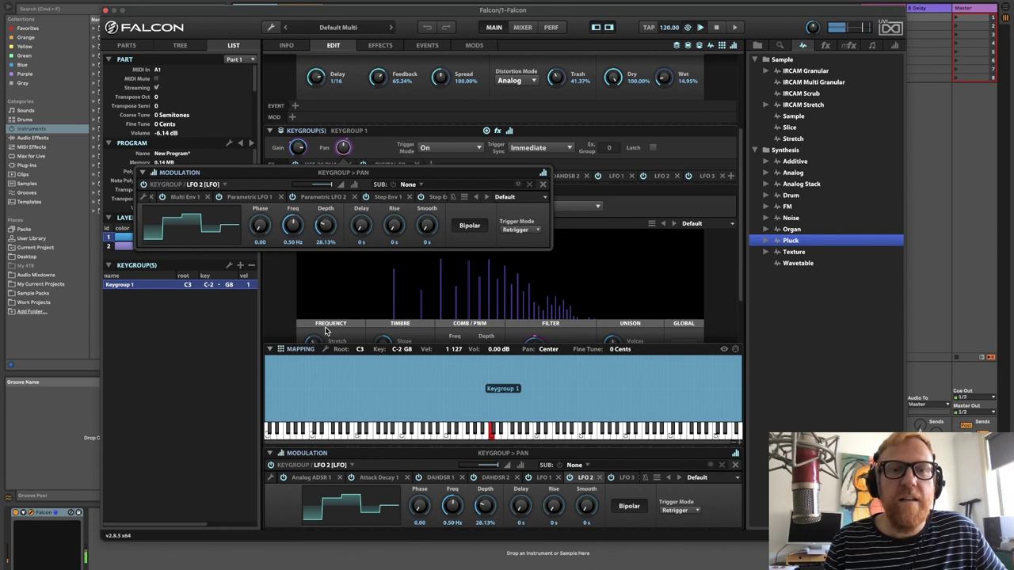
Sync Layer 1's pan LFO to the tempo and set its frequency to 1/16
left_click(454, 197)
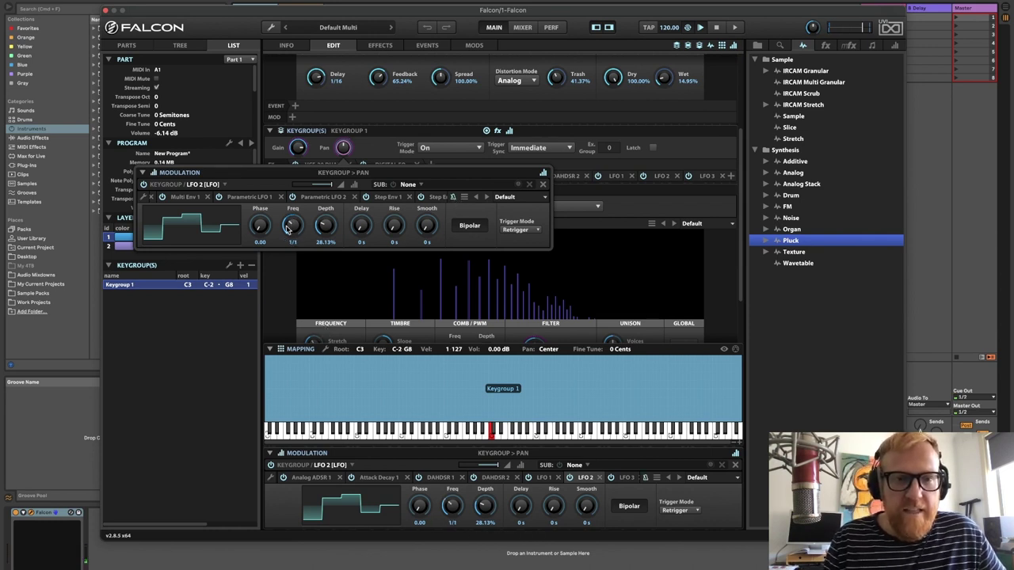
left_click_drag(291, 225, 293, 219)
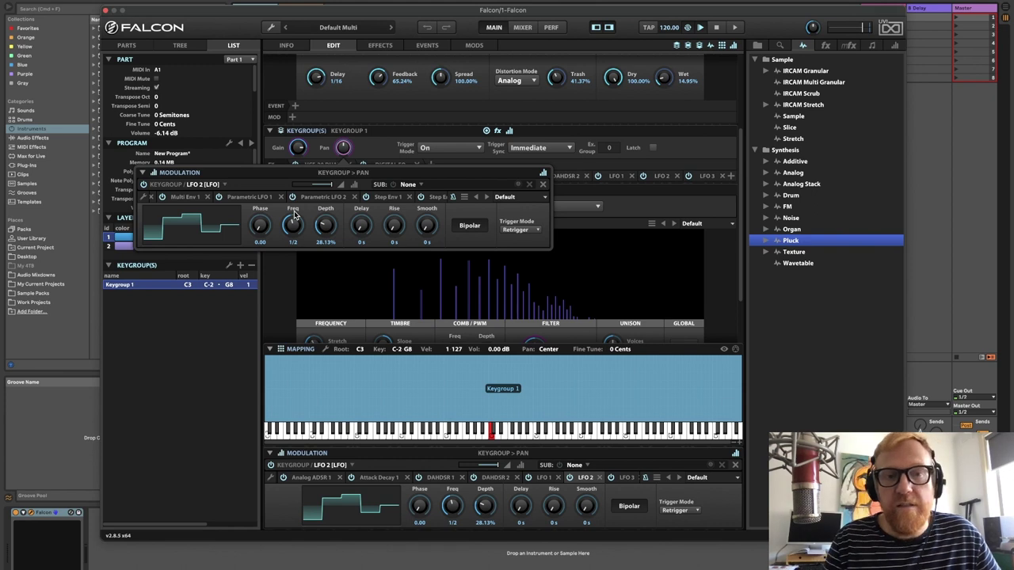
left_click_drag(297, 227, 299, 180)
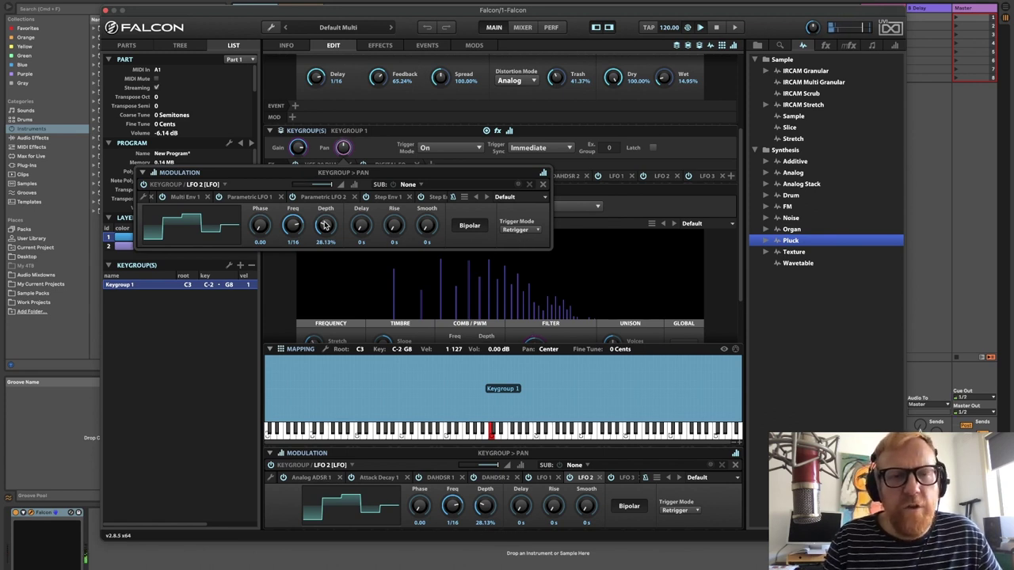
Lower LFO 2's depth to 8.24% and set its smooth time to 11.4 ms for Layer 1's keygroup pan
left_click_drag(327, 227, 333, 253)
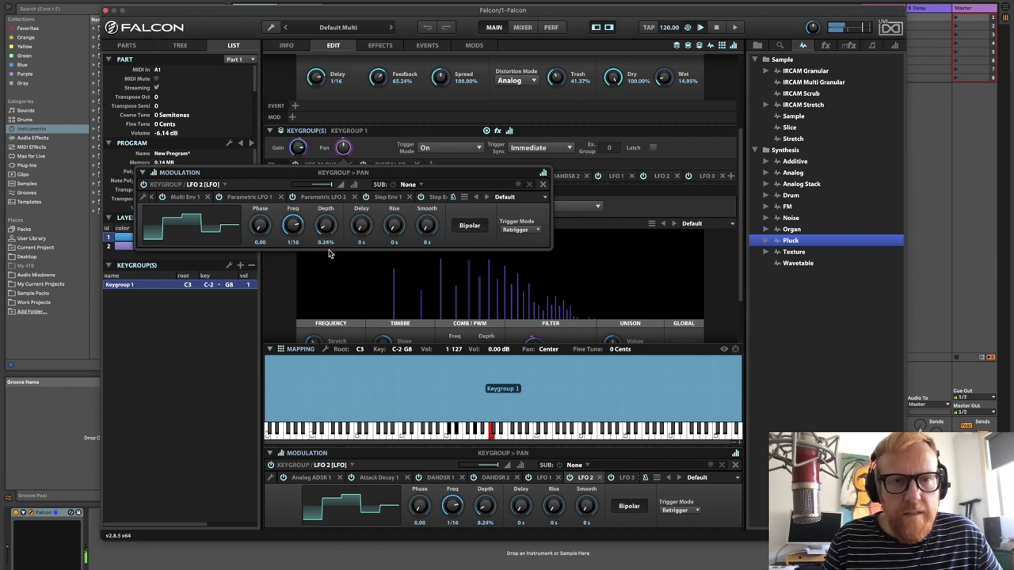
left_click_drag(432, 228, 432, 187)
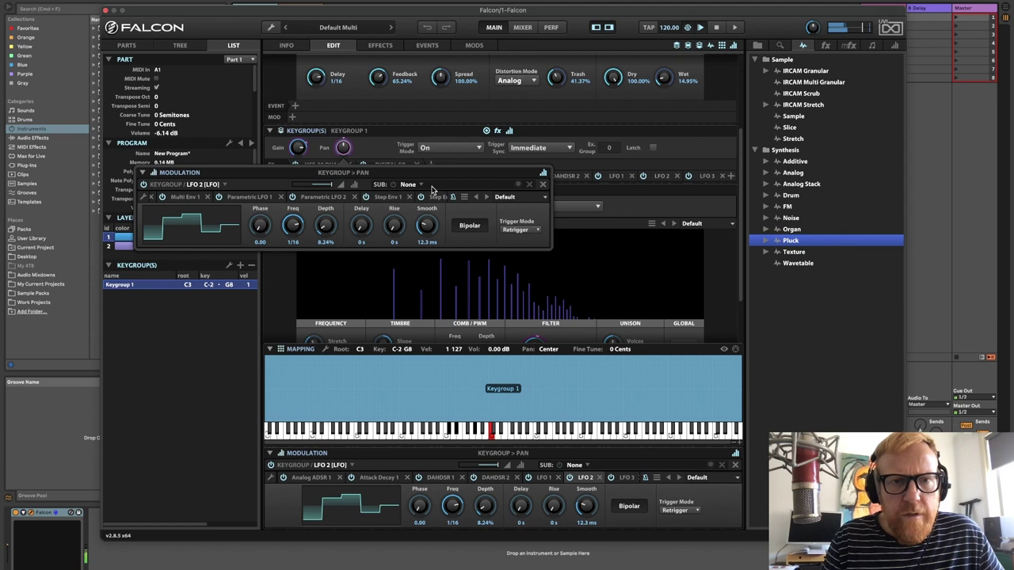
left_click_drag(431, 188, 434, 188)
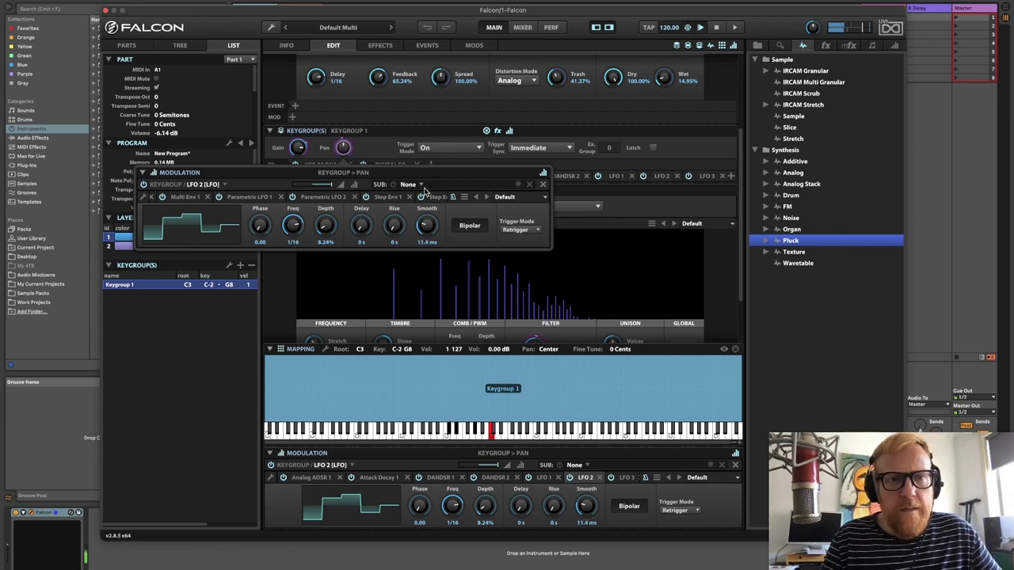
left_click(189, 367)
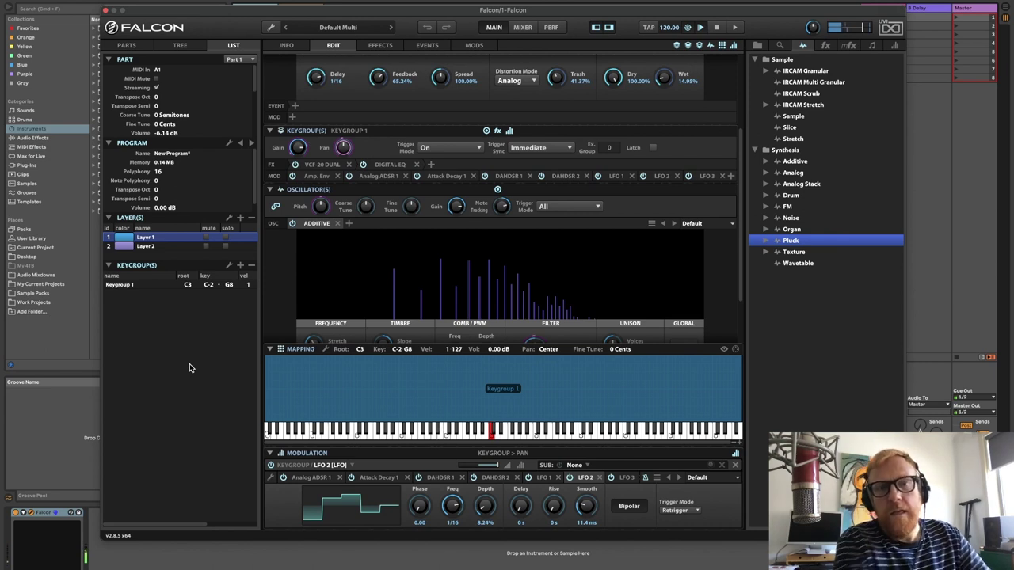
Reopen Layer 1's keygroup pan modulation and raise LFO 2's depth to 77.17%
right_click(345, 149)
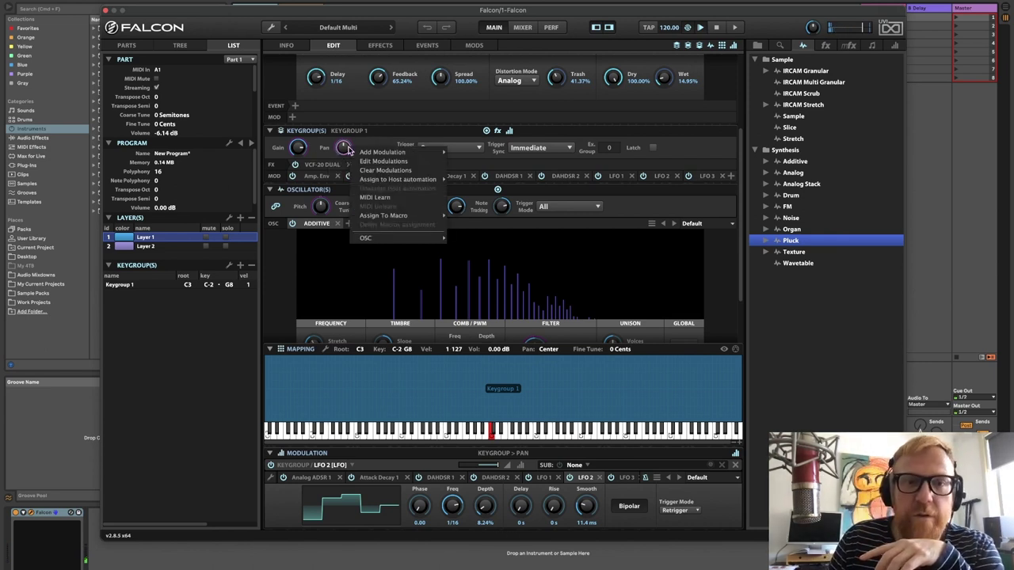
left_click(370, 163)
left_click_drag(325, 227, 324, 130)
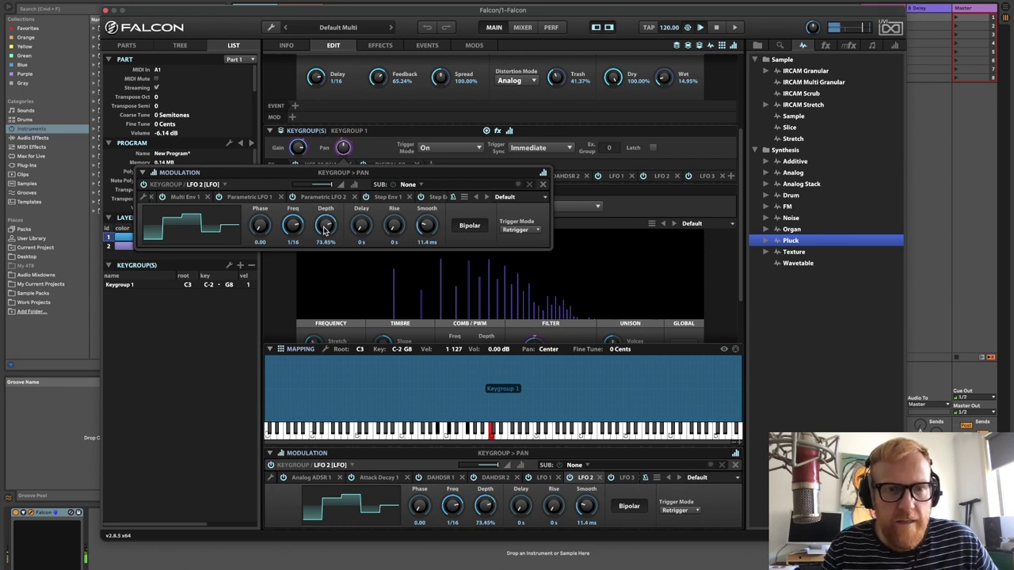
Add a new keygroup-level DAHDSR envelope as a modulator of LFO 2's depth
right_click(324, 230)
mouse_move(366, 235)
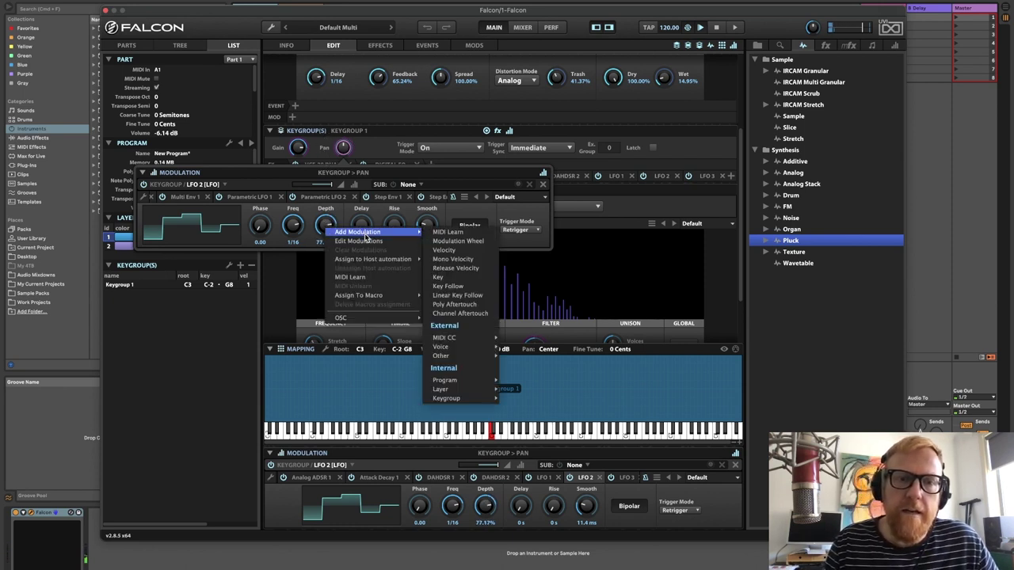
mouse_move(460, 399)
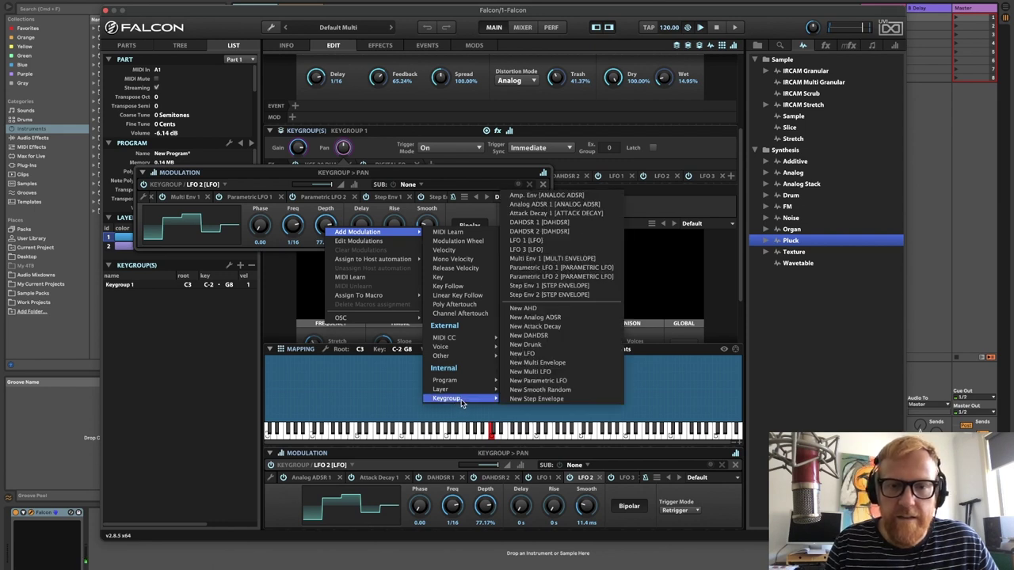
left_click(560, 336)
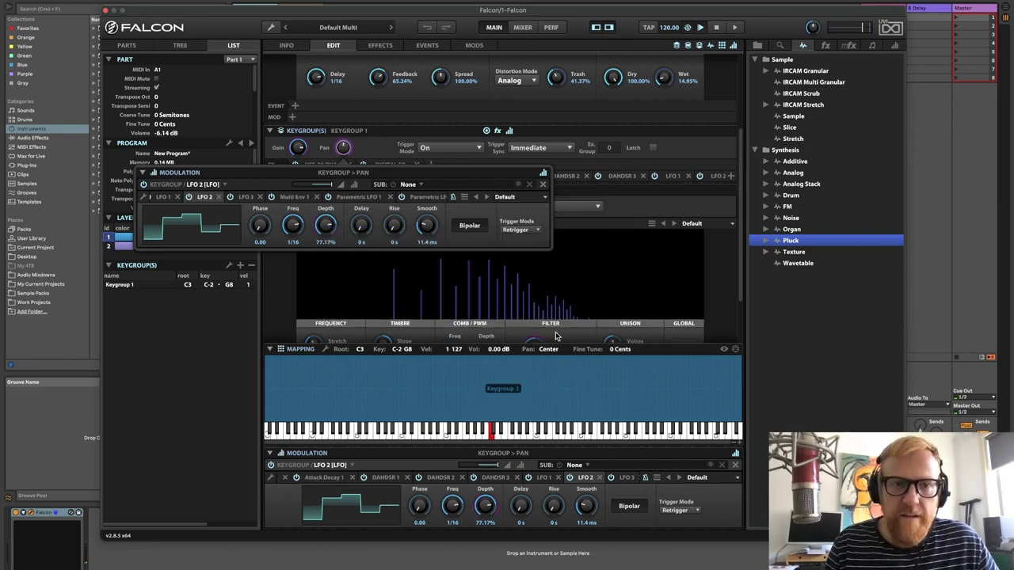
Shape the DAHDSR envelope on LFO 2's depth with an attack of about 2 s, a decay of about 6 s and a sustain of about half
right_click(319, 229)
left_click(338, 248)
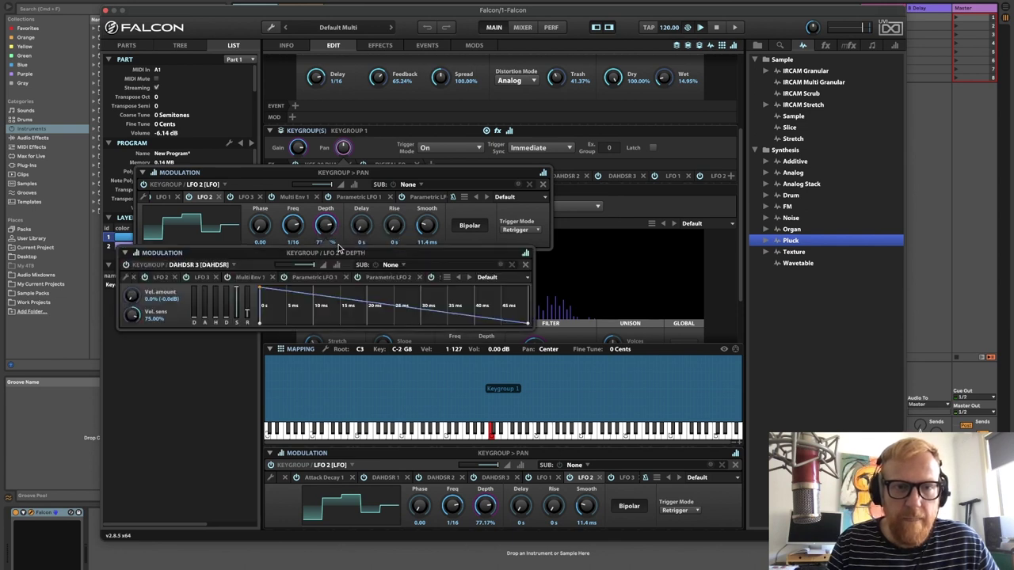
left_click_drag(204, 320, 247, 302)
left_click(238, 303)
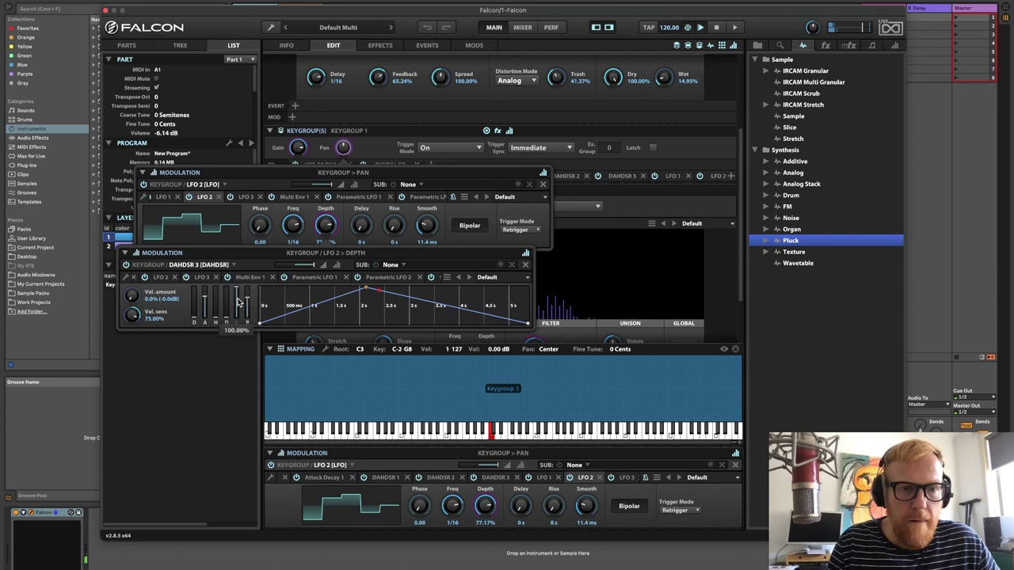
left_click_drag(243, 304, 225, 301)
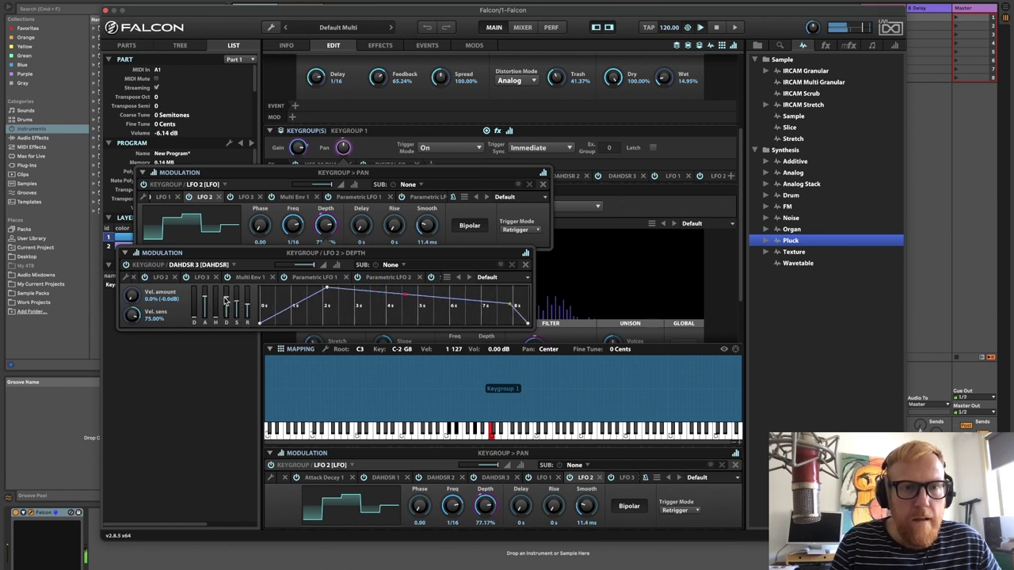
left_click(237, 308)
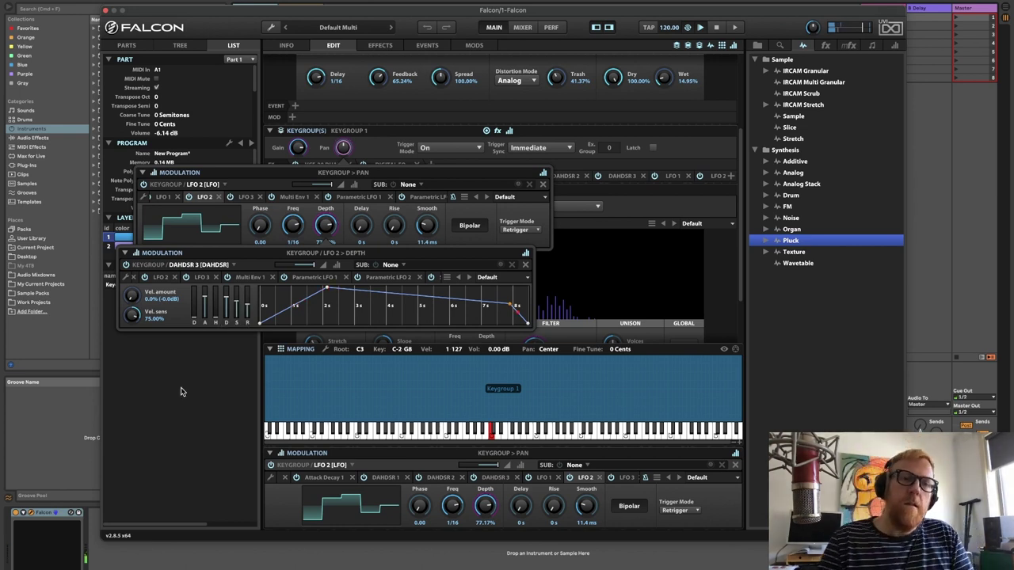
left_click(170, 418)
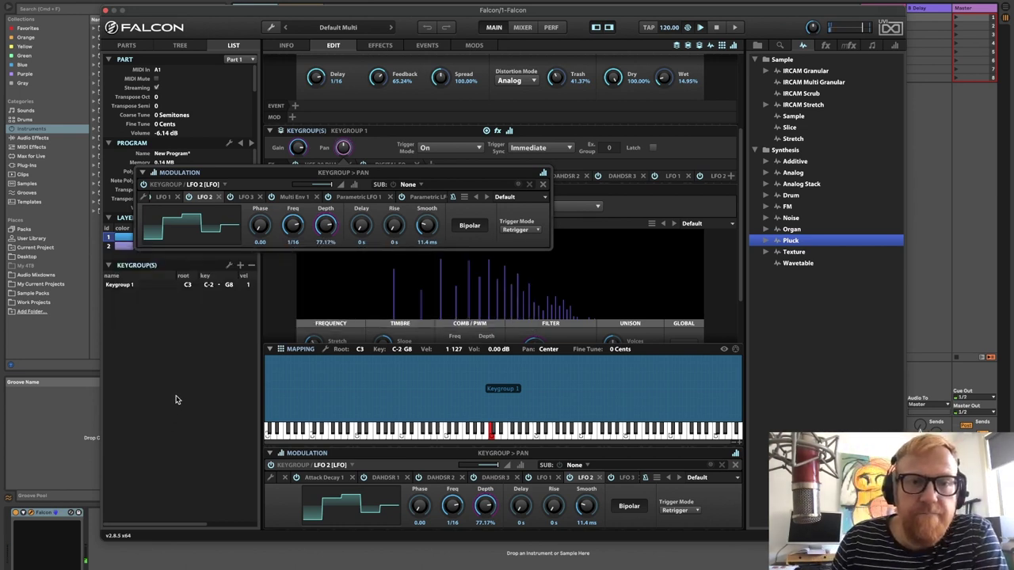
left_click(176, 397)
Add a SparkVerb reverb with the Classic Hall preset to the program-level effects
scroll(269, 279, "up", 3)
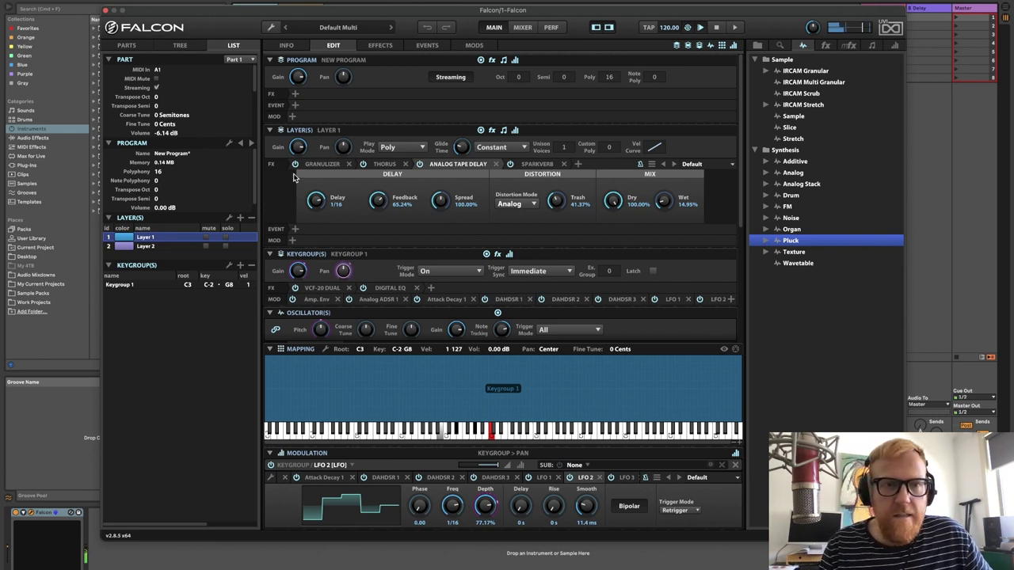
left_click(296, 94)
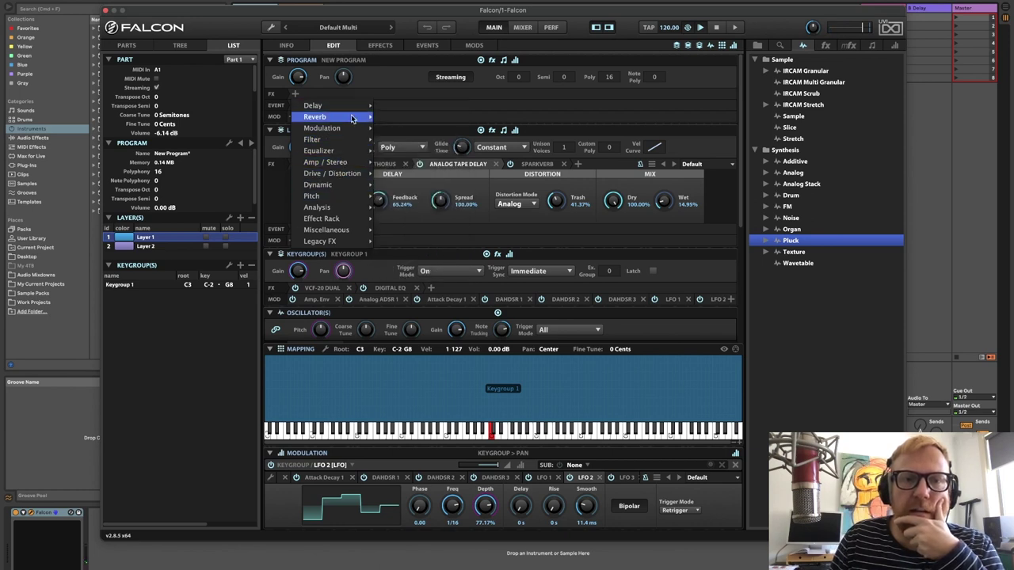
mouse_move(352, 117)
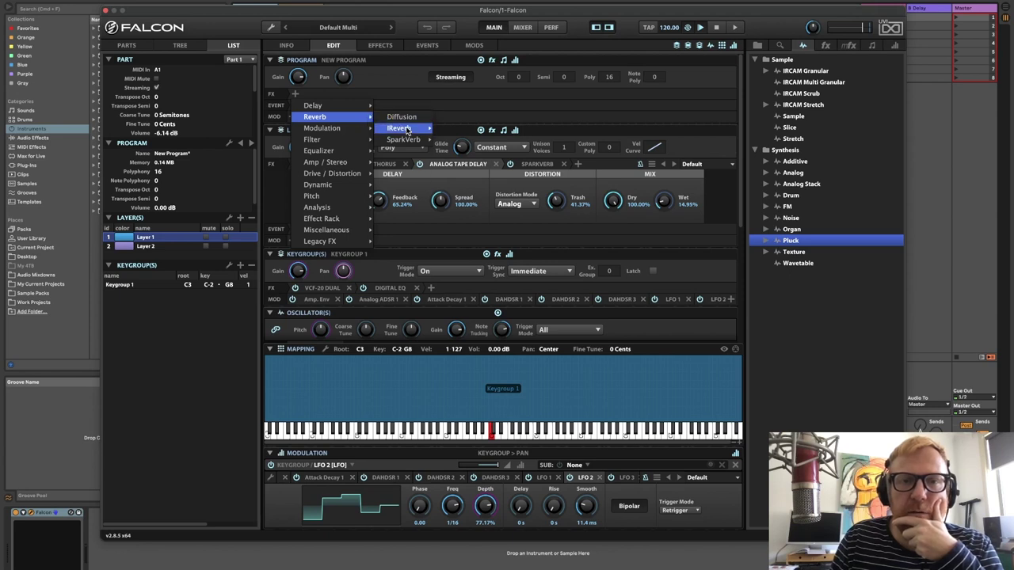
mouse_move(408, 140)
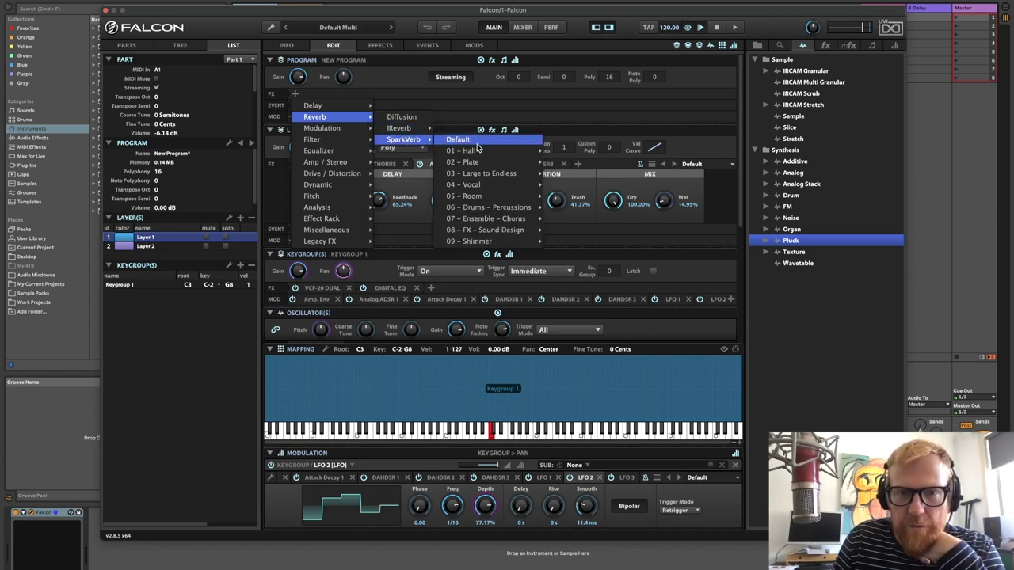
mouse_move(478, 149)
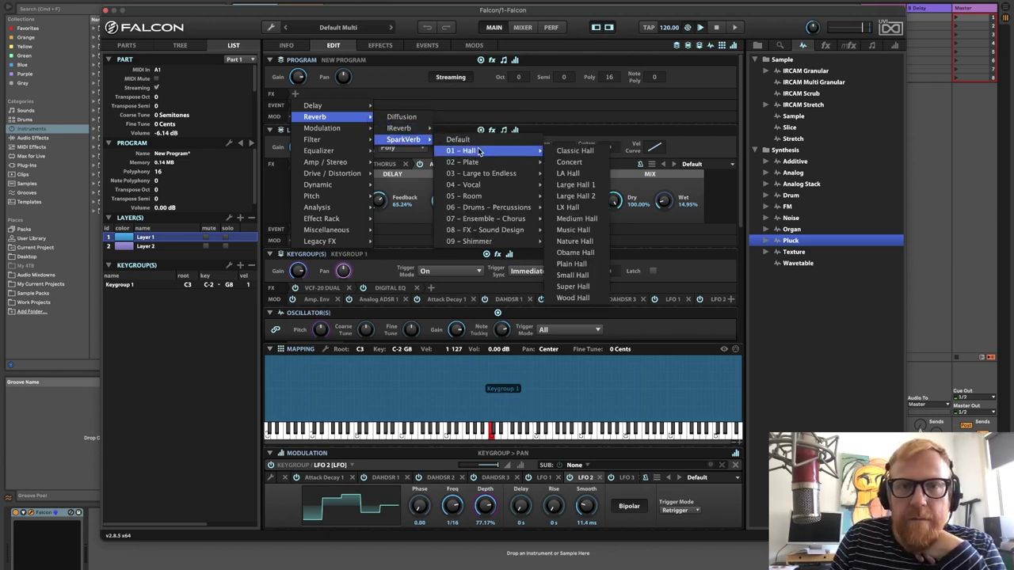
left_click(588, 156)
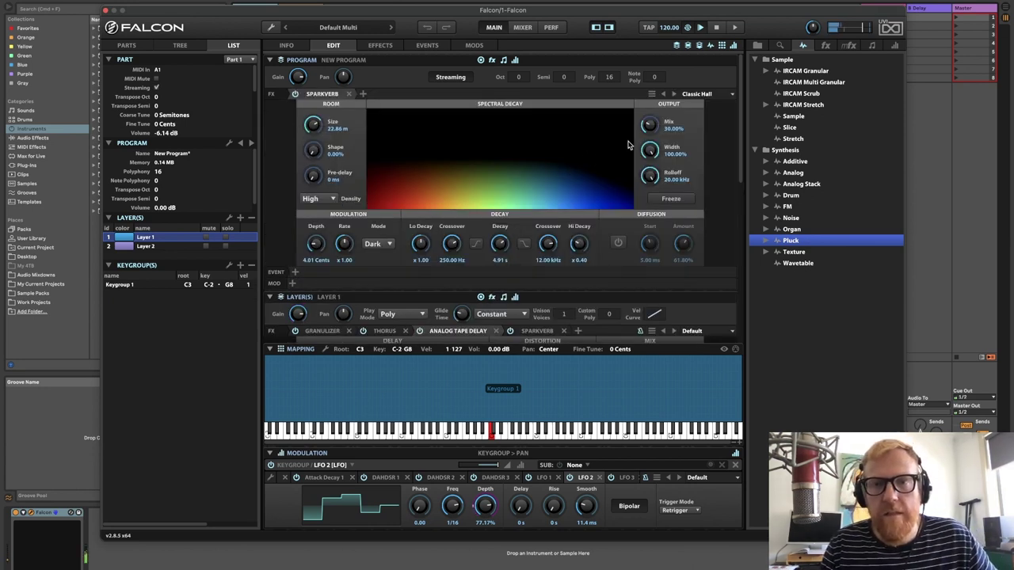
Set the program's SparkVerb to a 28.15% mix, 2.39 s decay and 15.7 ms pre-delay
left_click_drag(651, 141, 656, 129)
left_click_drag(668, 49, 664, 72)
left_click_drag(500, 244, 496, 272)
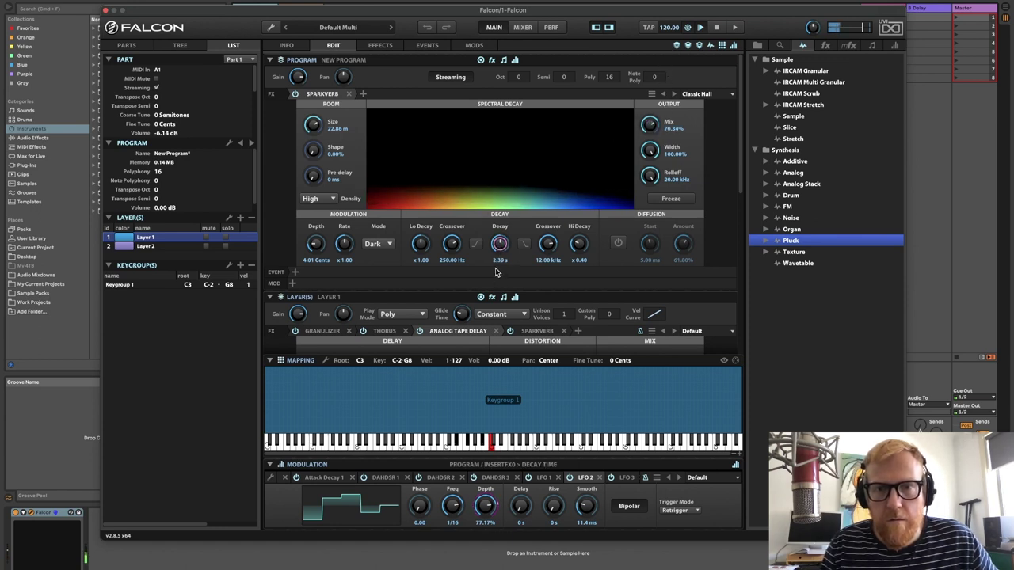
left_click_drag(654, 129, 655, 182)
left_click_drag(319, 179, 319, 157)
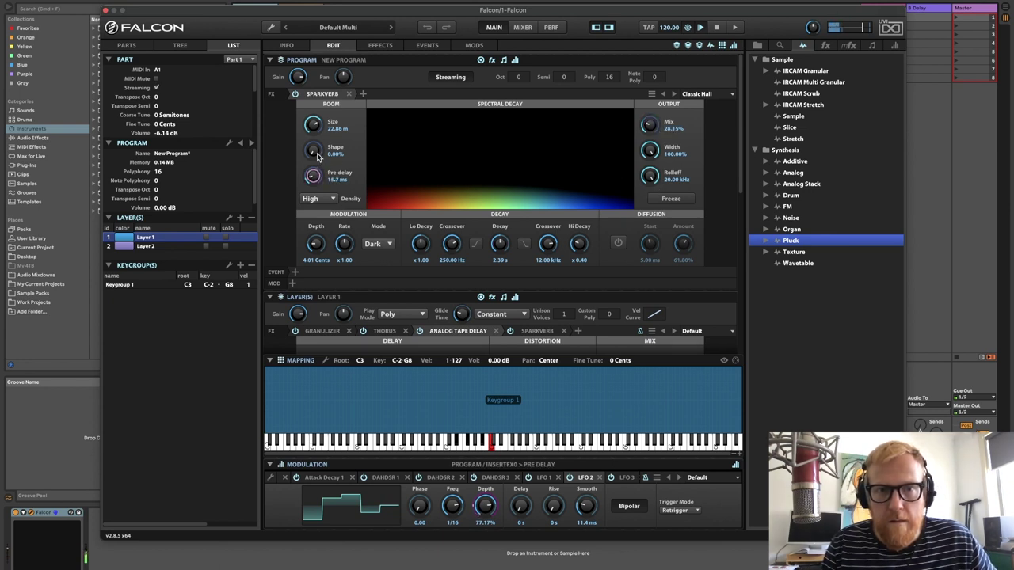
Add a Maximizer after the SparkVerb in the program-level effects
left_click(364, 93)
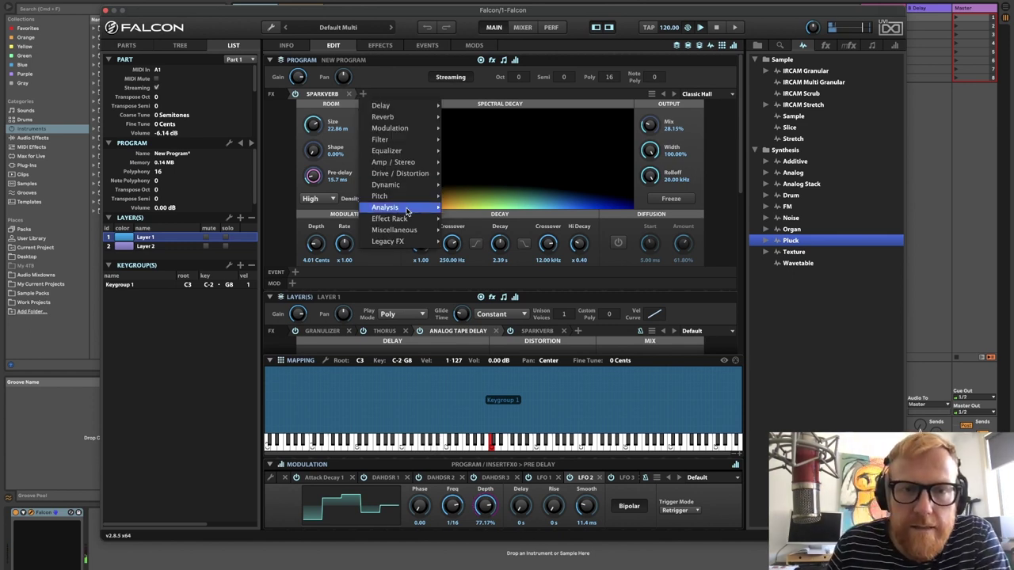
mouse_move(425, 185)
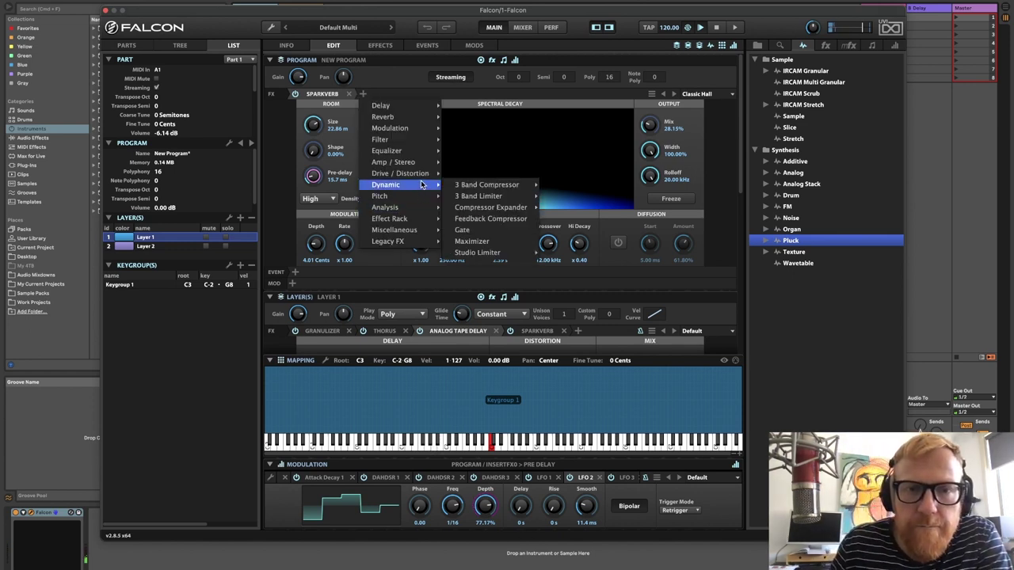
left_click(518, 244)
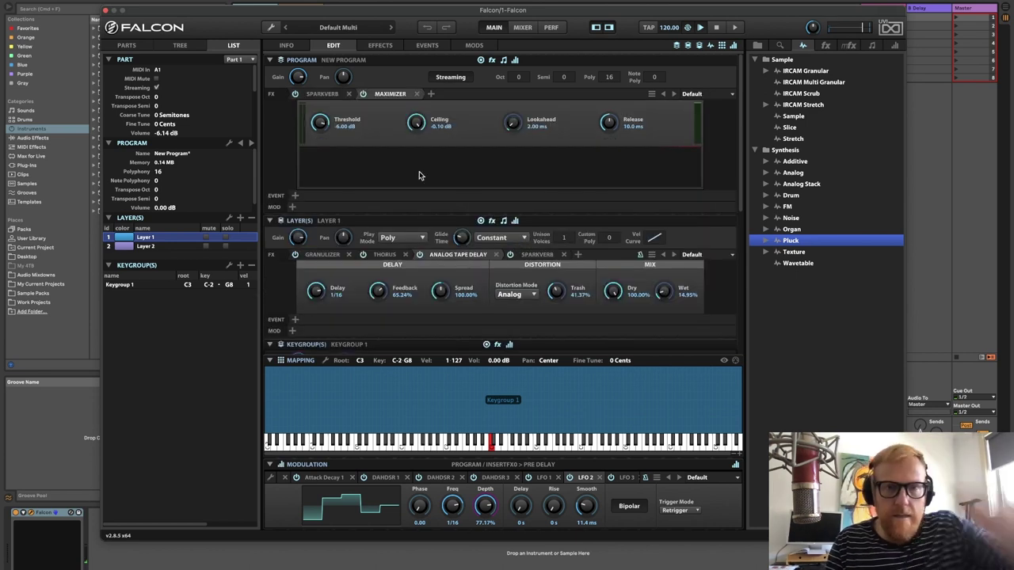
Set the Maximizer's threshold to -6.90 dB and its ceiling to -1 dB
left_click_drag(323, 130, 323, 131)
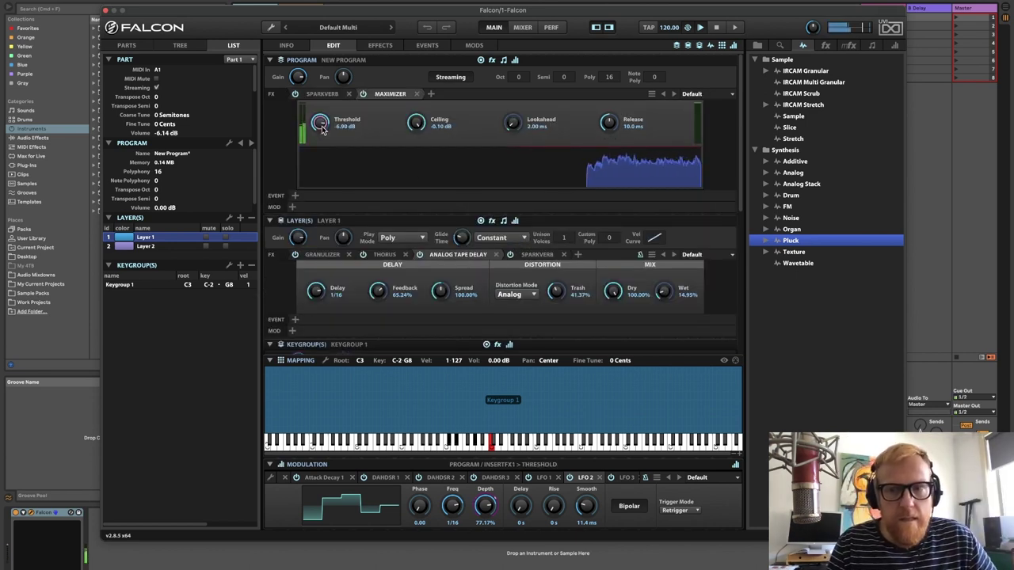
left_click(416, 123)
double_click(416, 123)
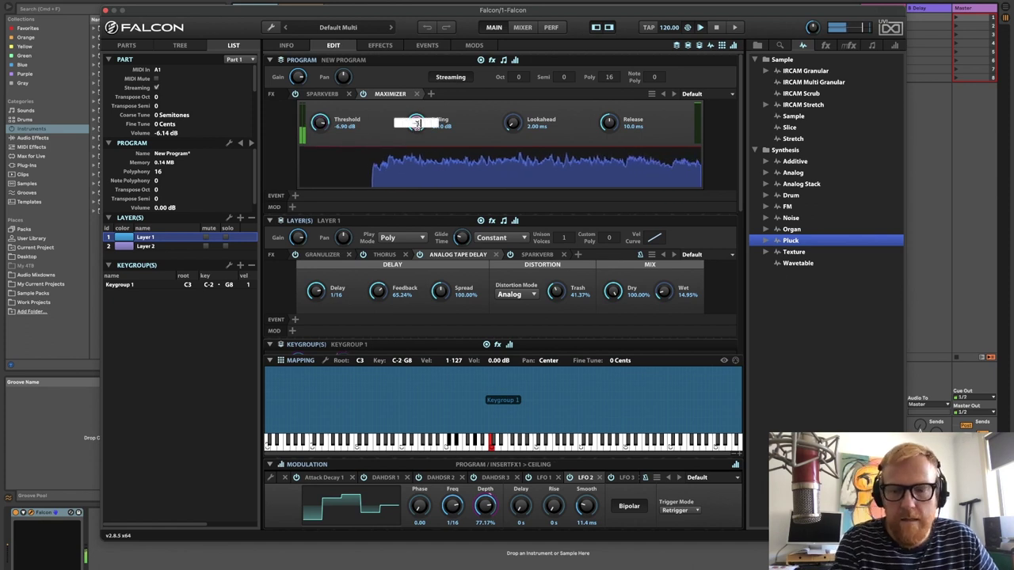
type("-1")
key("Return")
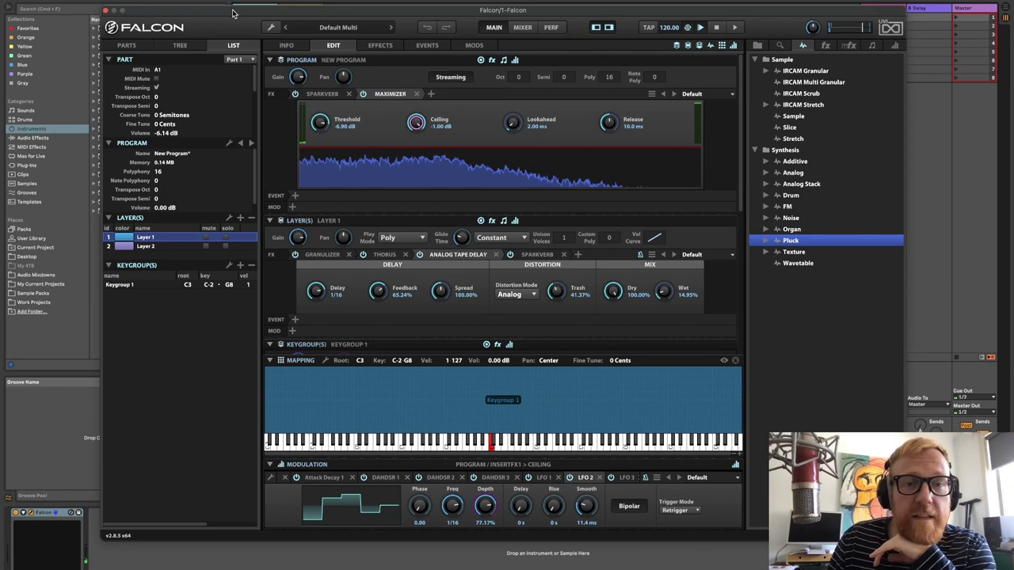
Save the program as Plucky Arp Sequence in the User Presets folder and start playback to audition it
left_click(271, 27)
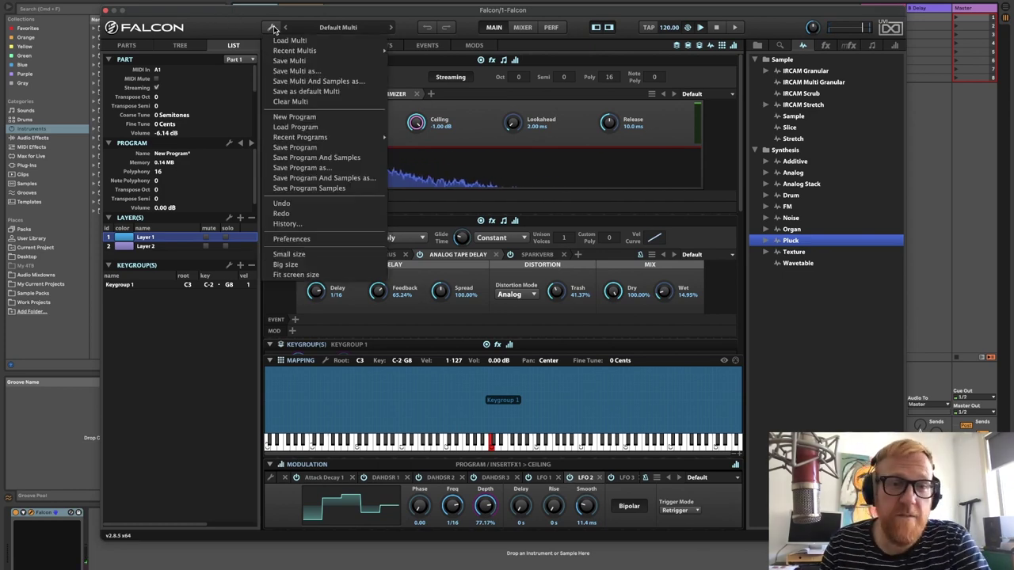
left_click(317, 168)
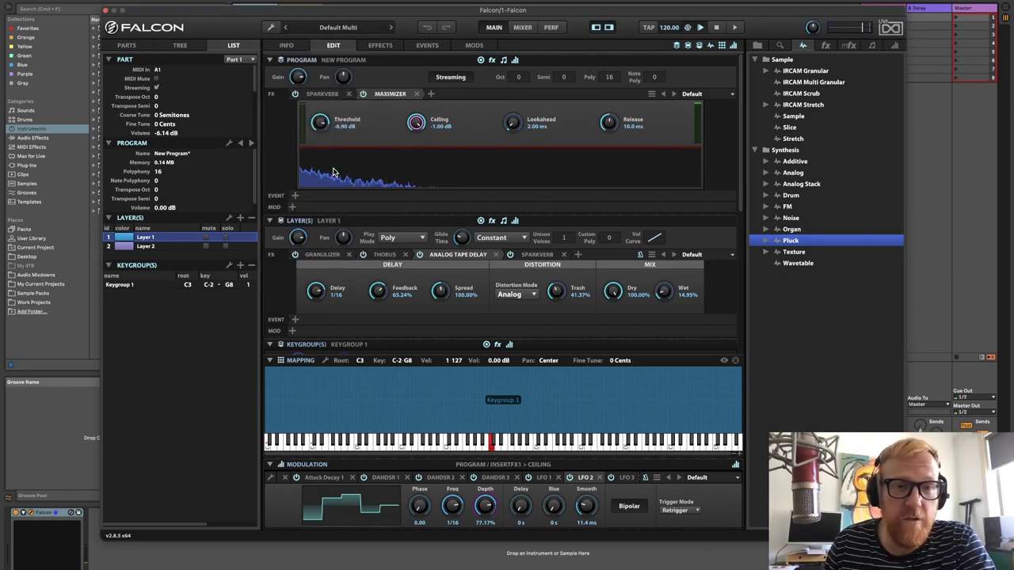
type("Plucky Arp")
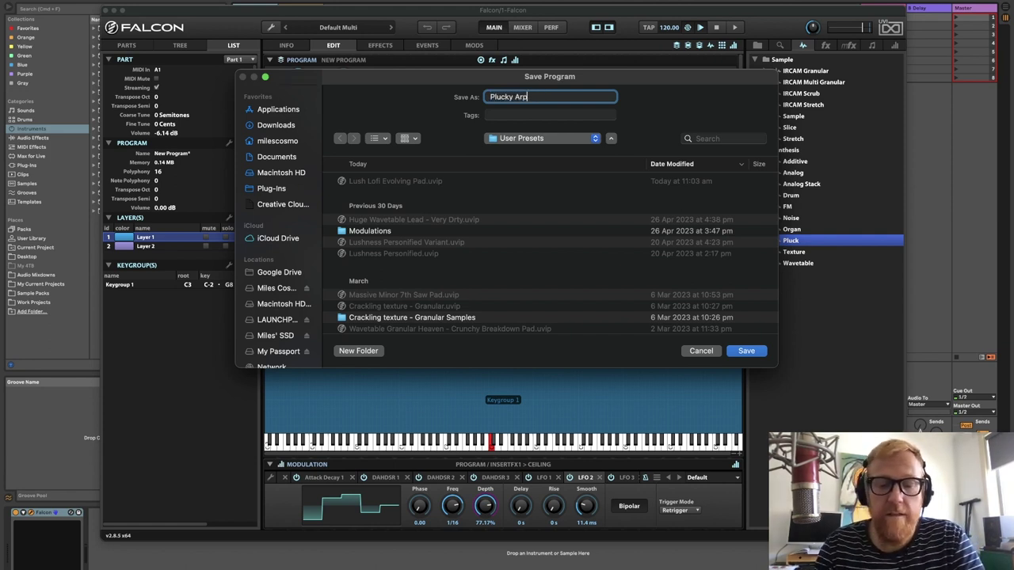
type(" Sequenc")
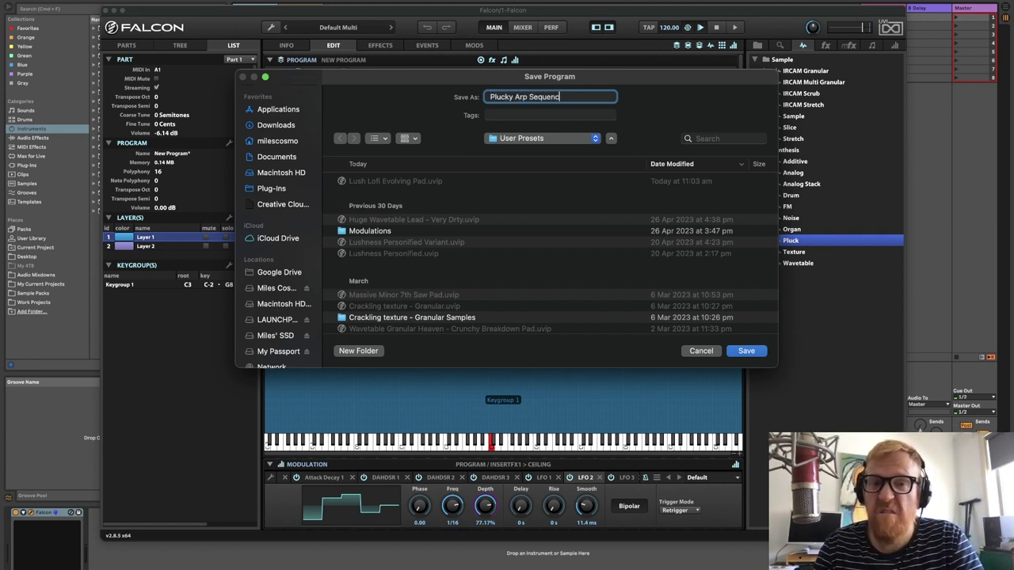
type("e")
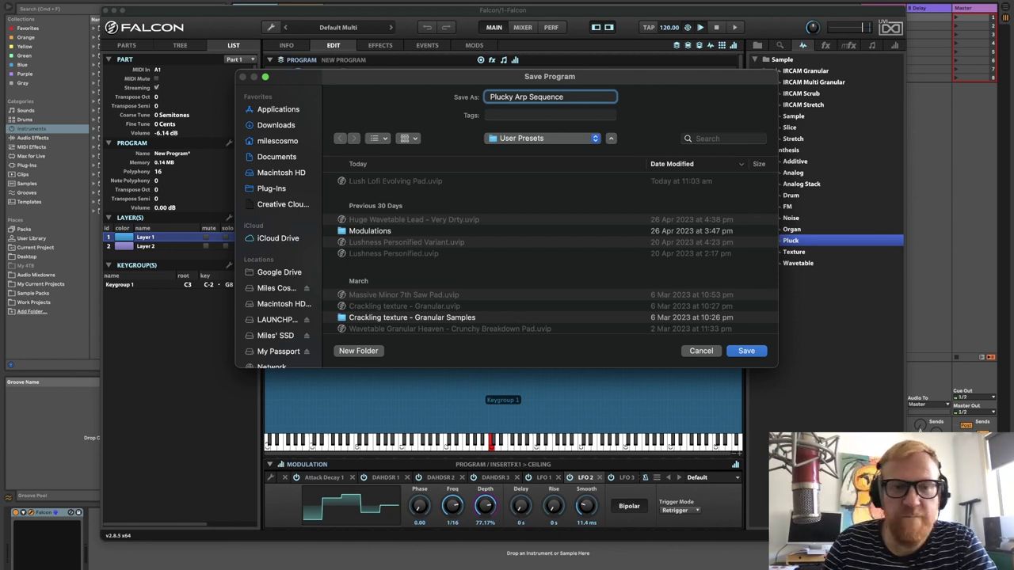
key("Return")
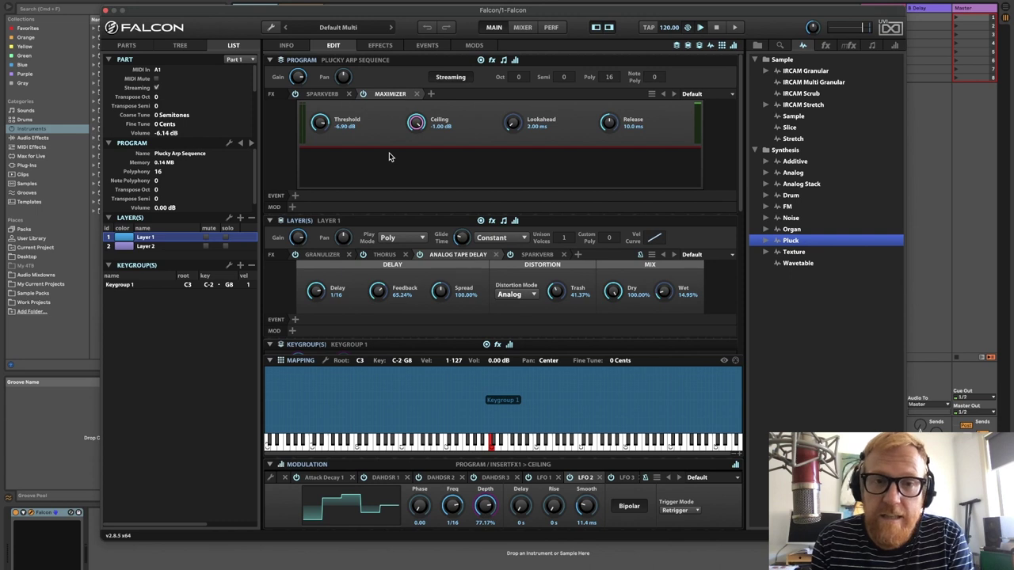
key("space")
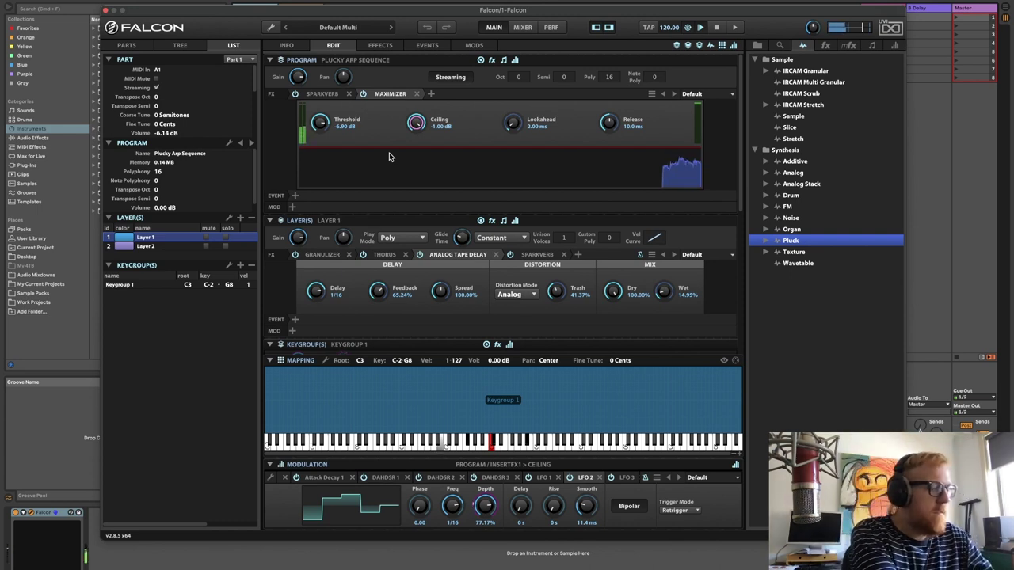